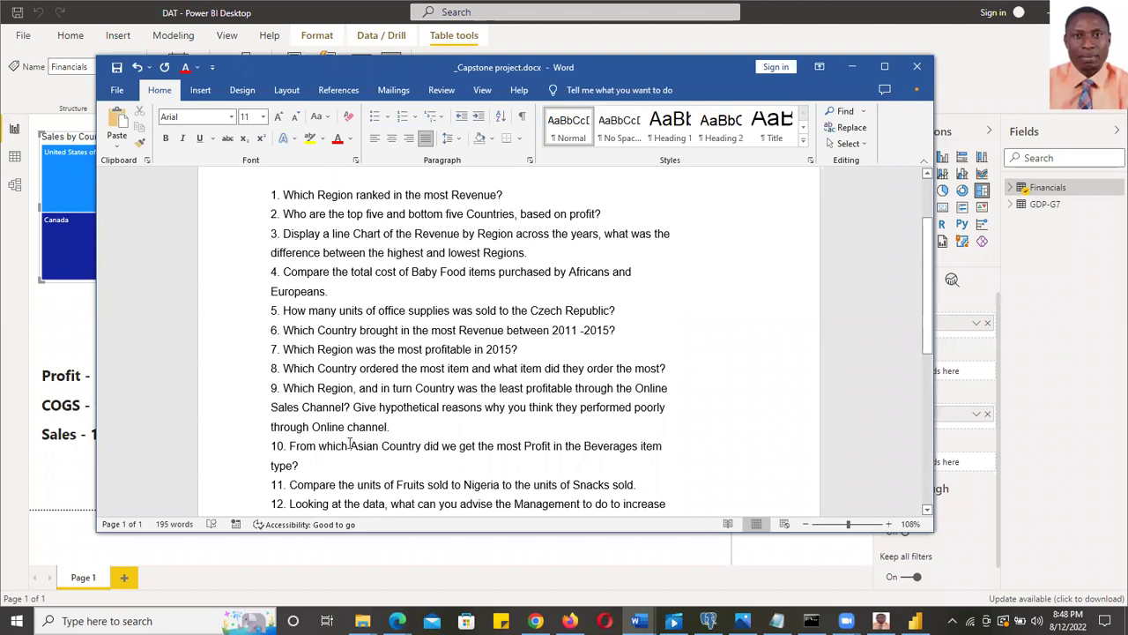
Review the twelve analysis tasks listed in the _Capstone project.docx Word document
scroll(577, 417, down, 1)
scroll(577, 417, up, 1)
drag(928, 294, 928, 327)
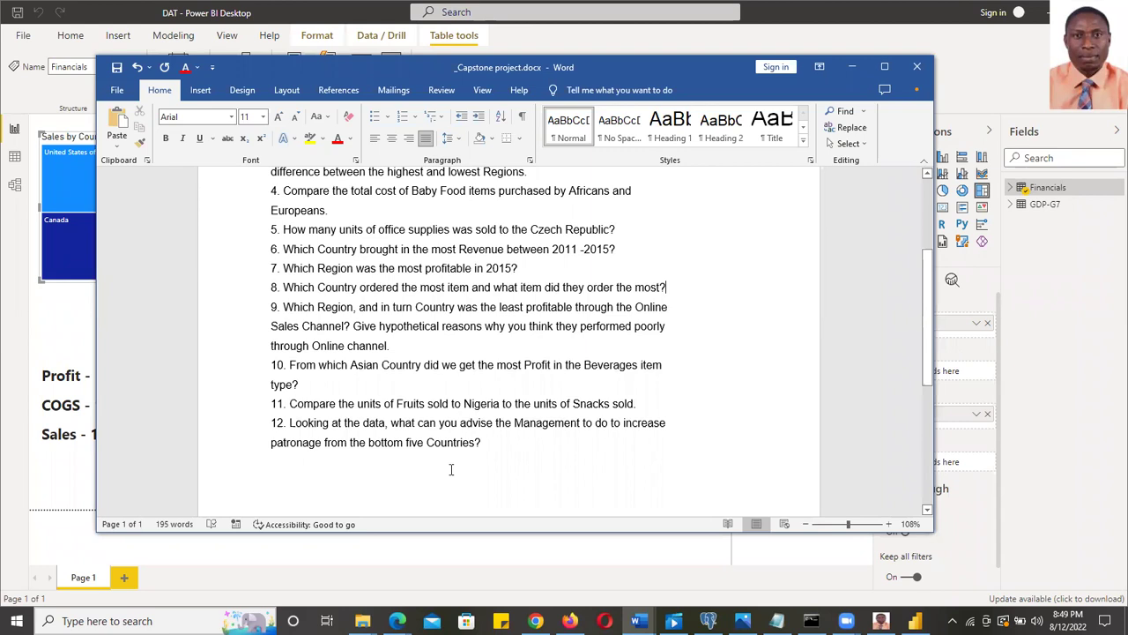
scroll(501, 433, up, 4)
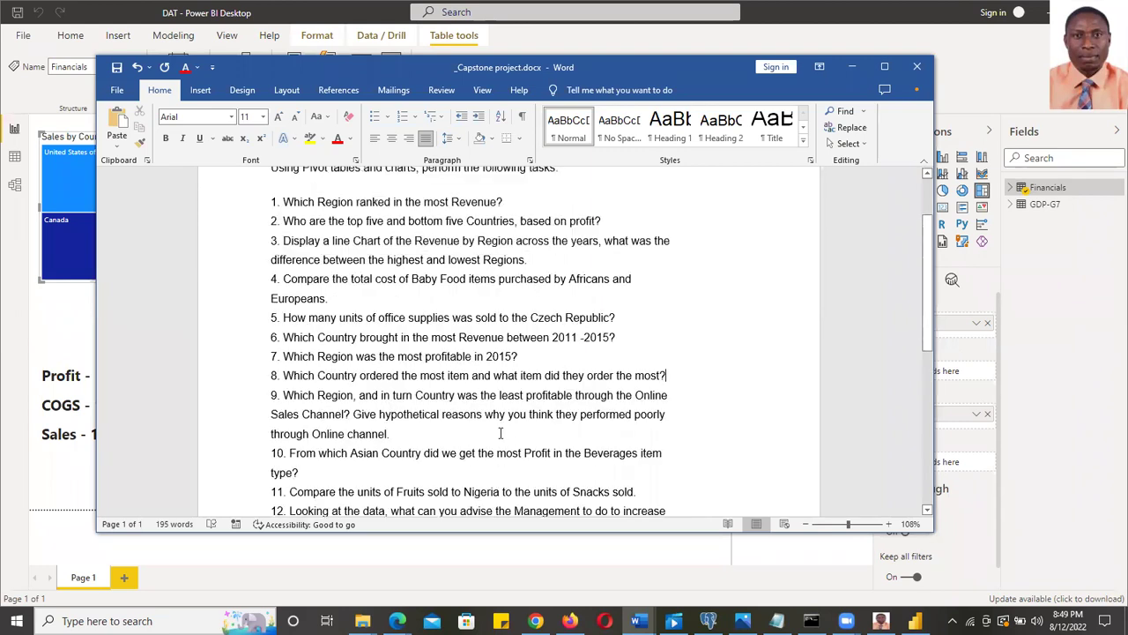
scroll(511, 408, down, 5)
scroll(510, 409, up, 5)
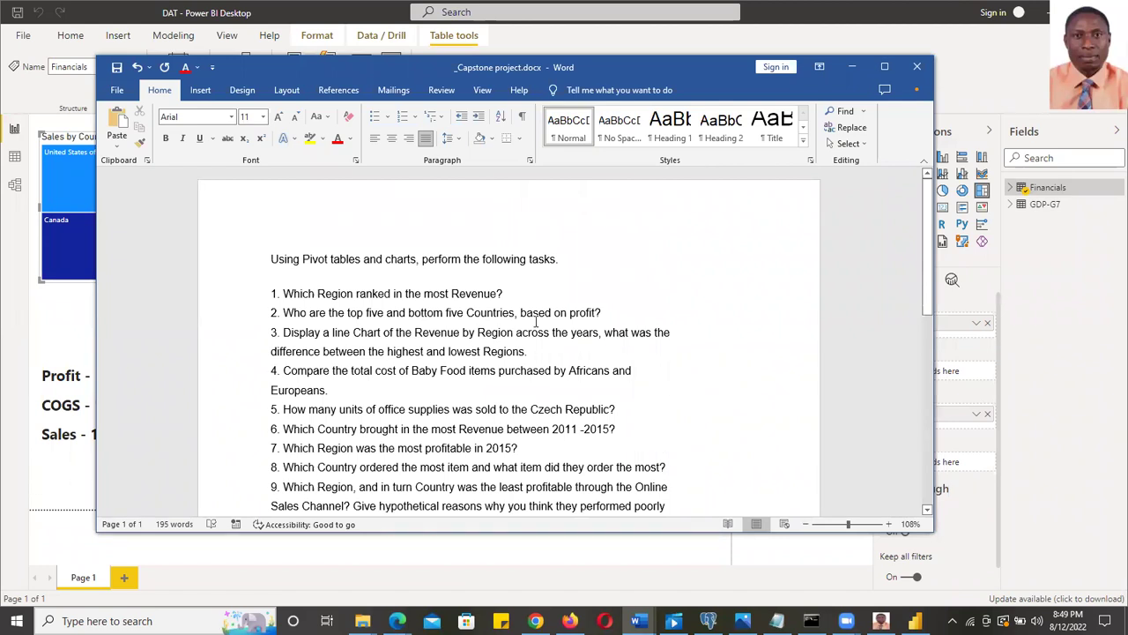
click(852, 68)
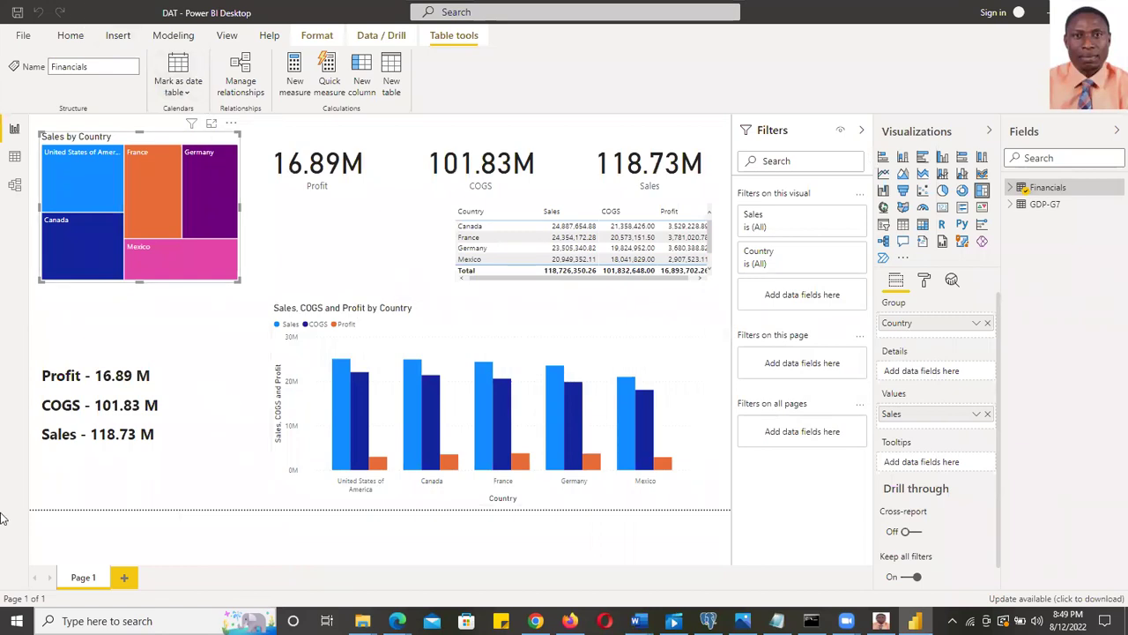
Add a blank report page and connect to the Capstone Project_Excel.xlsx workbook in the excelcapstoneproject folder under Downloads
click(124, 578)
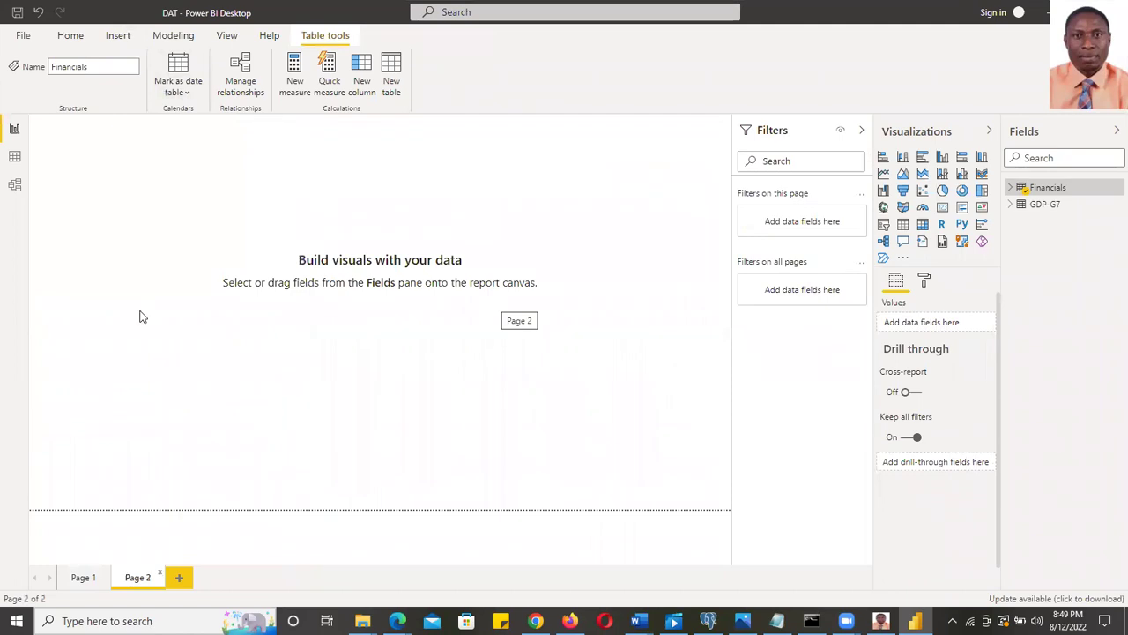
click(72, 39)
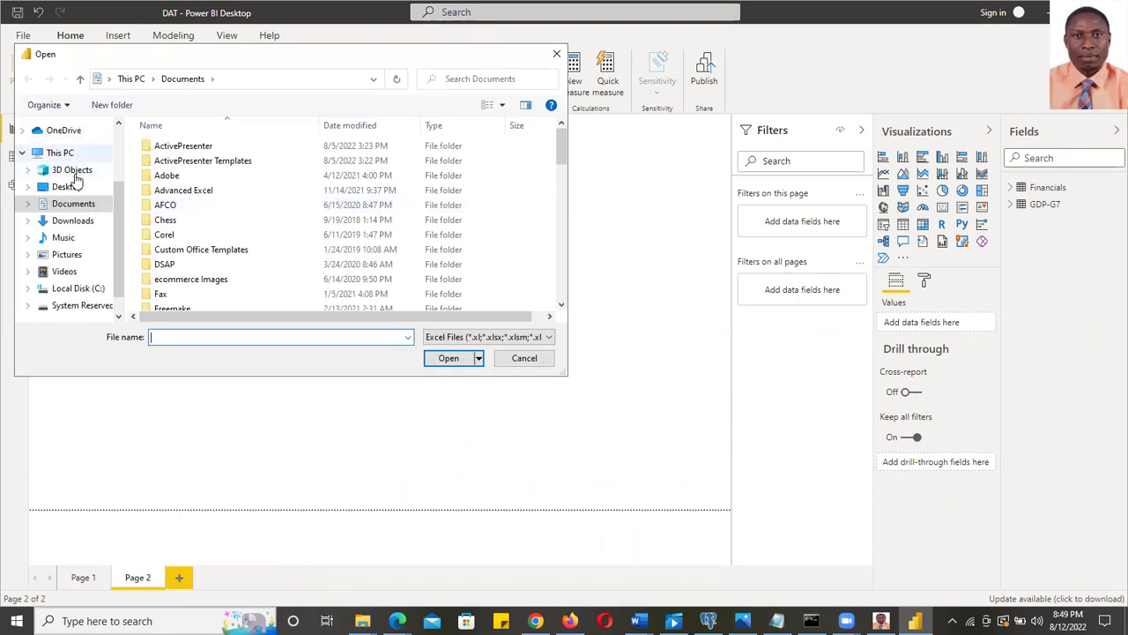
click(79, 222)
click(214, 169)
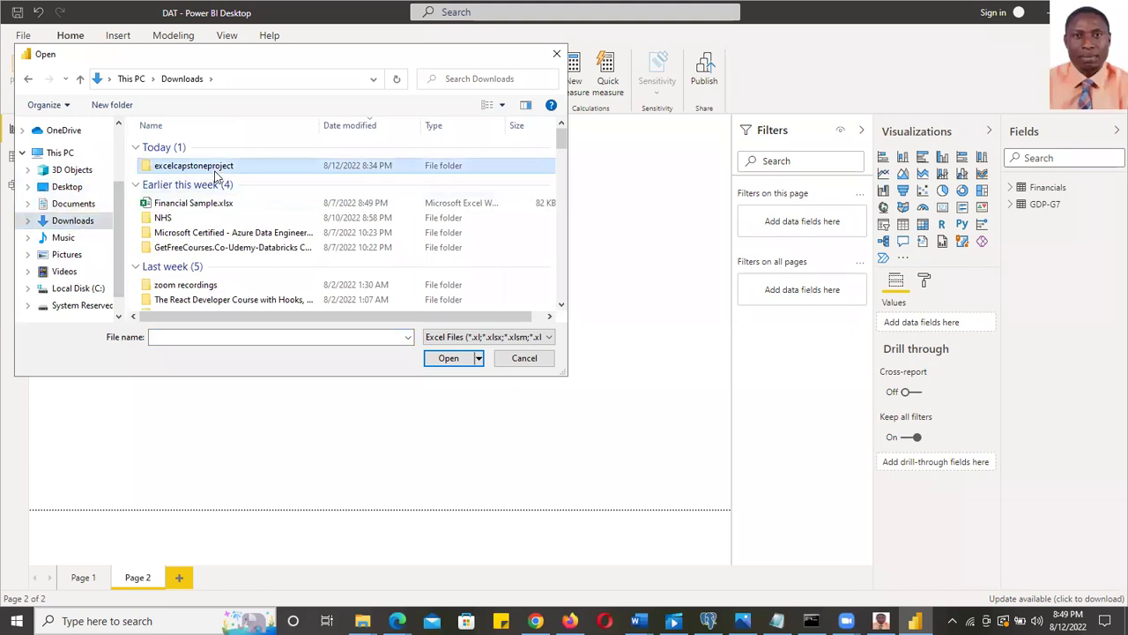
double_click(214, 169)
double_click(205, 162)
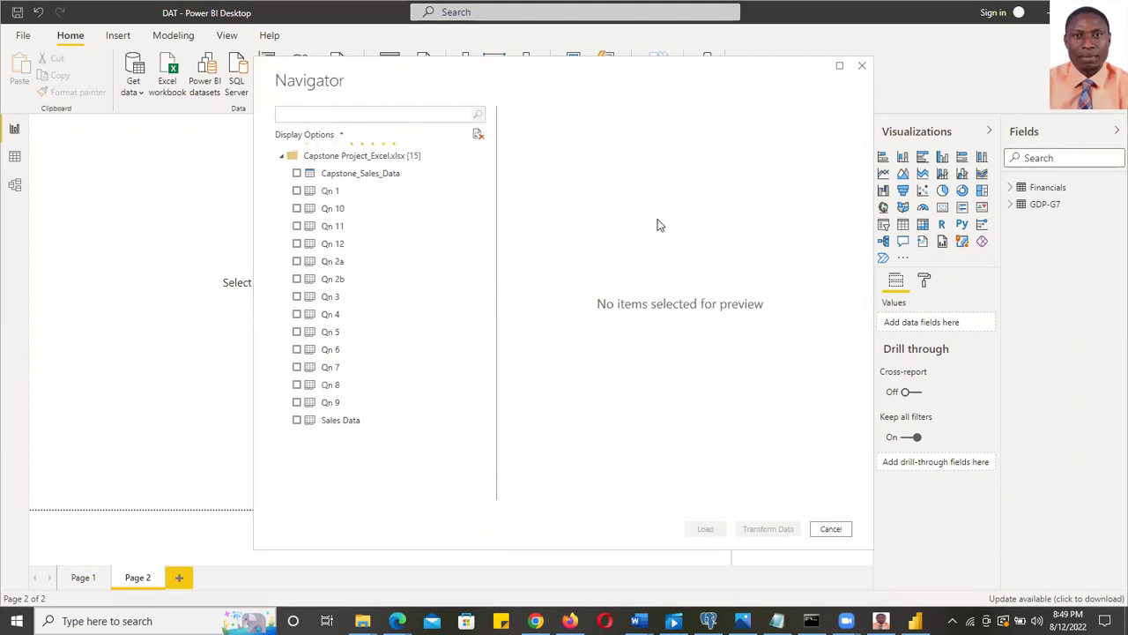
Choose the Capstone_Sales_Data table for transformation in Power Query Editor and refresh its data preview
click(297, 174)
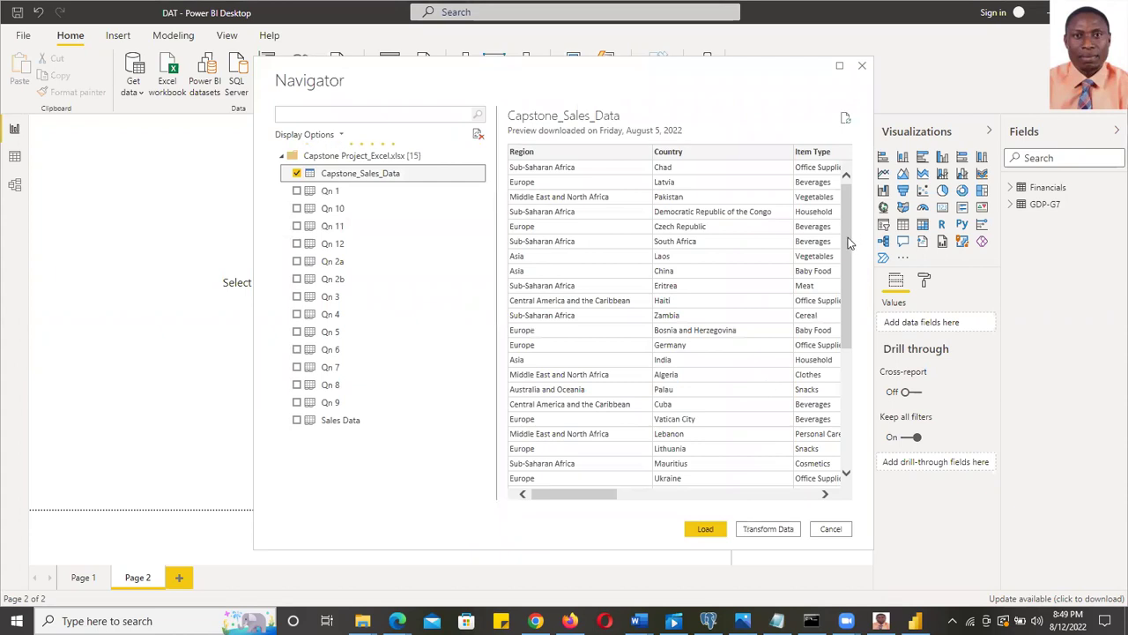
scroll(843, 312, down, 4)
scroll(843, 312, up, 4)
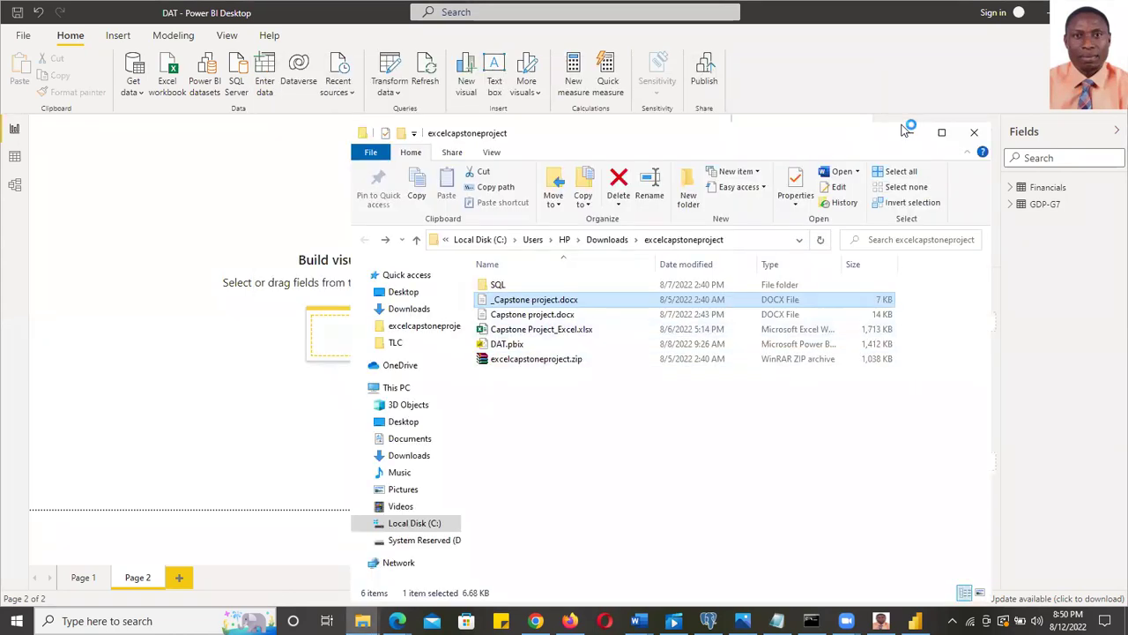
click(907, 131)
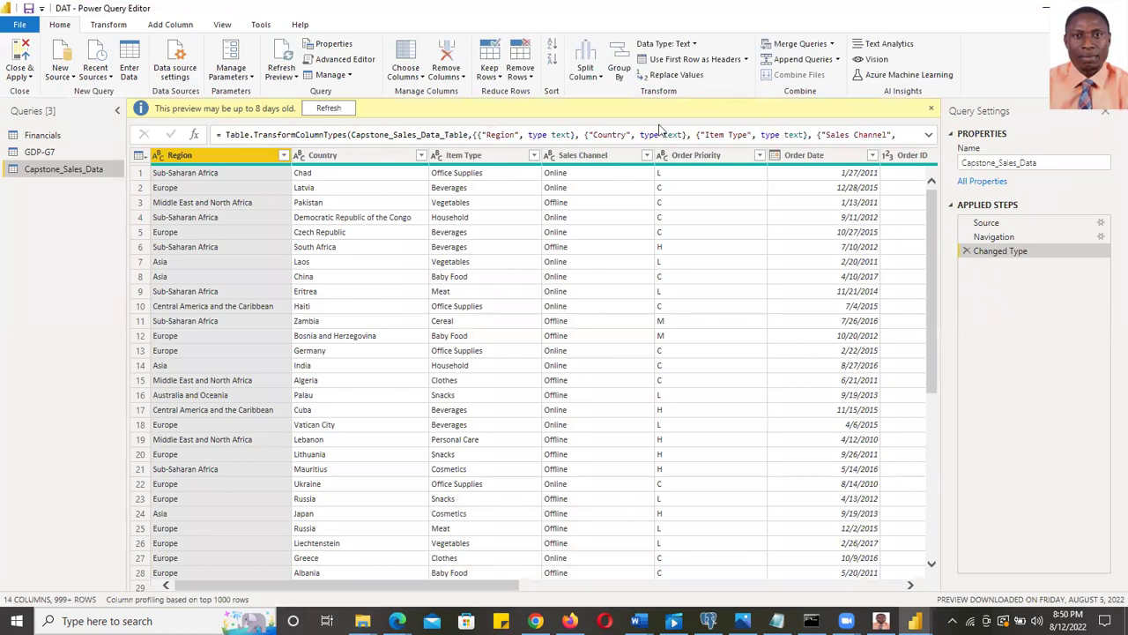
click(328, 108)
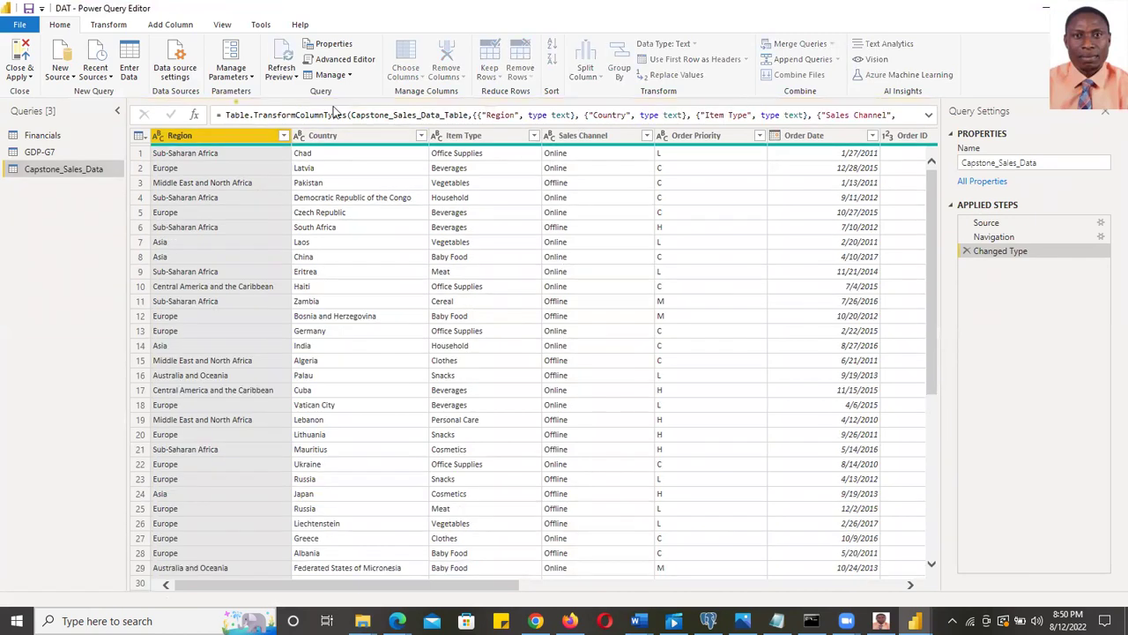
Examine all columns of the Capstone_Sales_Data table, from Region through Total Profit
drag(485, 586, 390, 562)
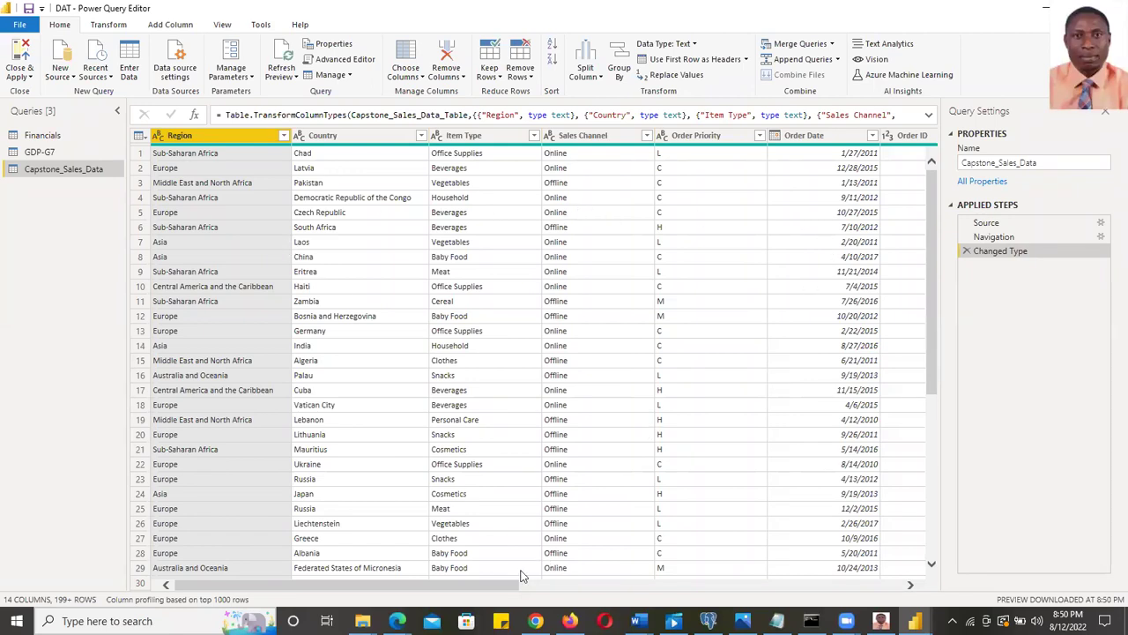
drag(511, 587, 937, 608)
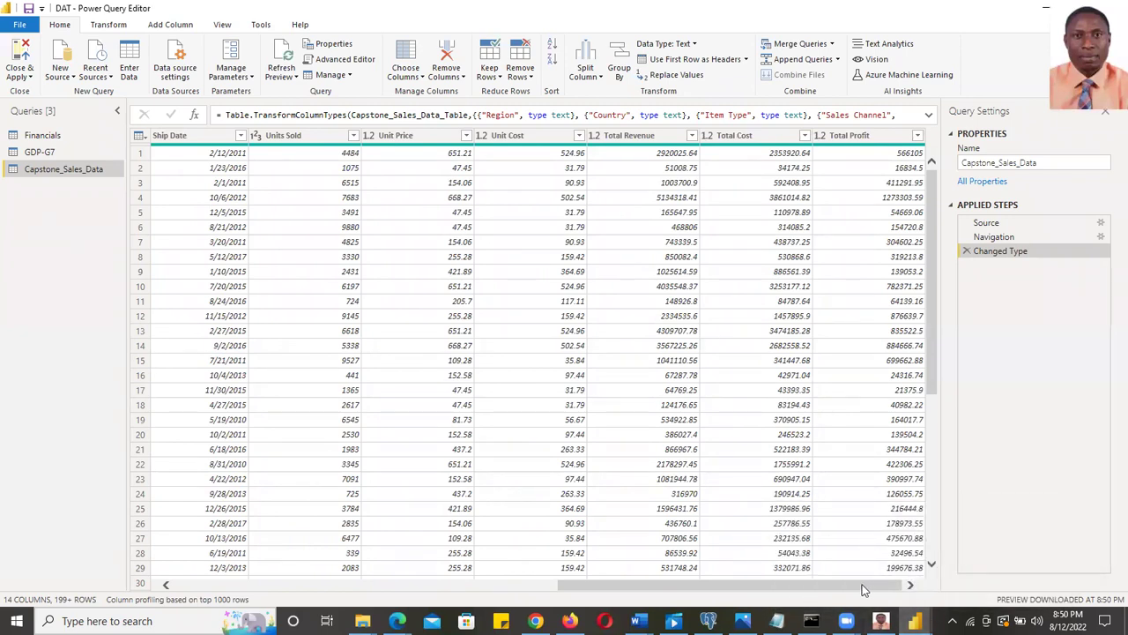
drag(864, 588, 481, 589)
click(199, 483)
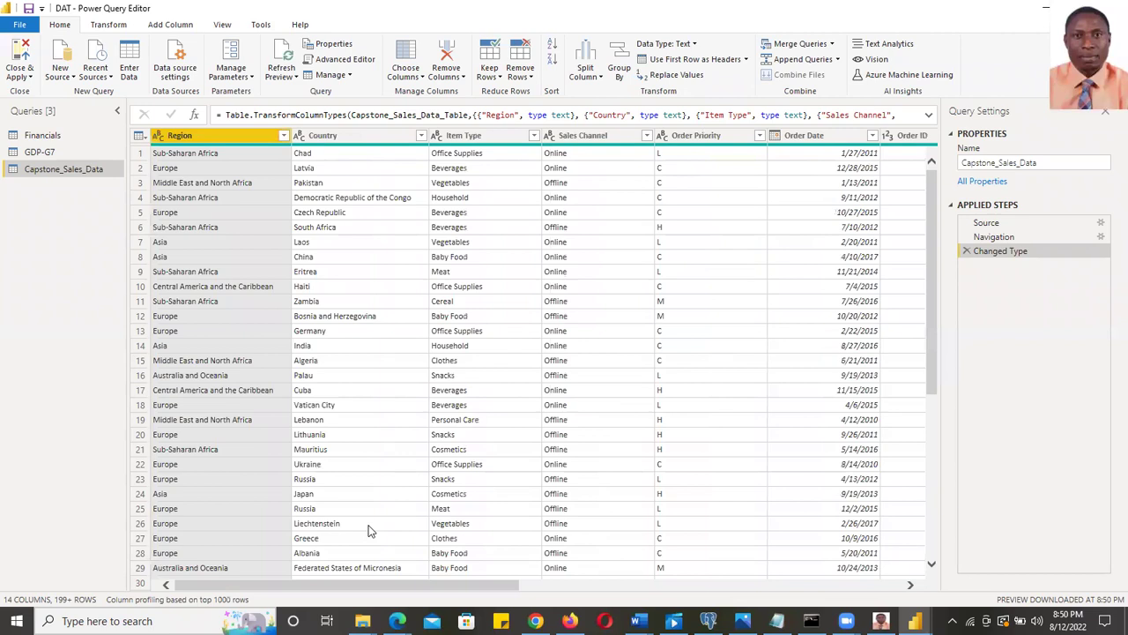
drag(383, 591, 335, 598)
drag(505, 582, 352, 564)
drag(488, 587, 996, 585)
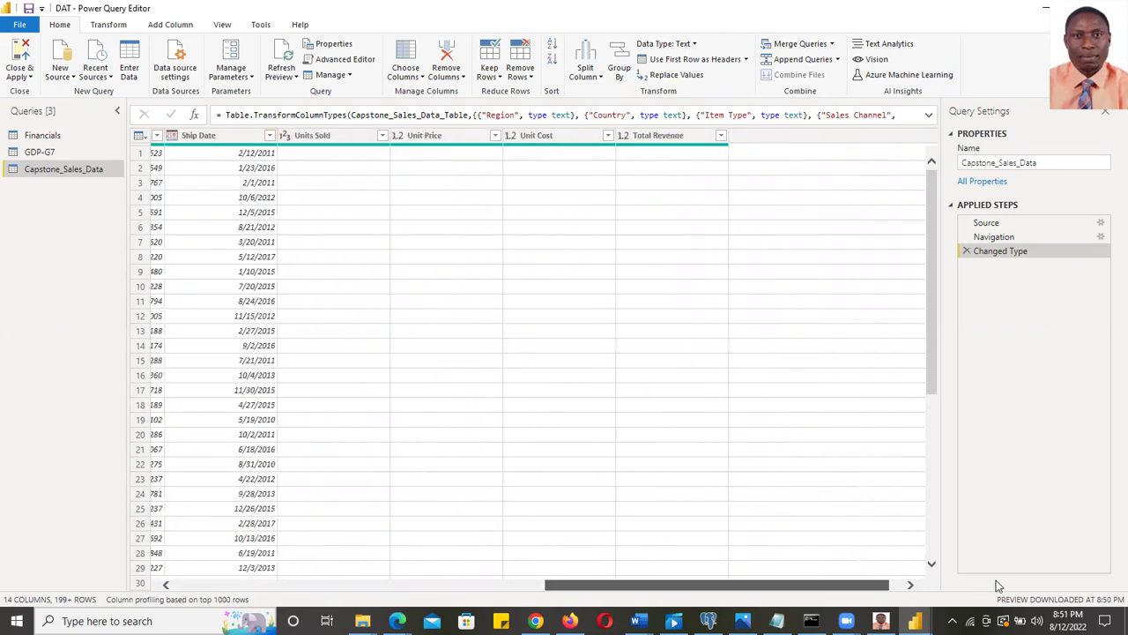
drag(358, 590, 49, 569)
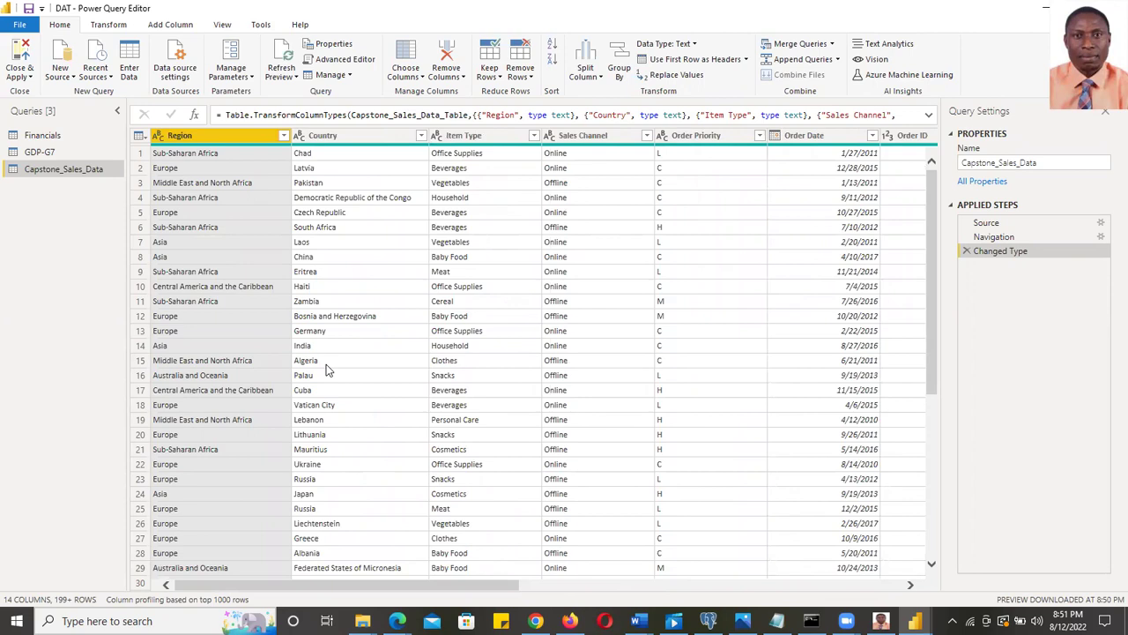
Close Power Query Editor and apply the changes to load Capstone_Sales_Data into the model
click(30, 77)
click(340, 171)
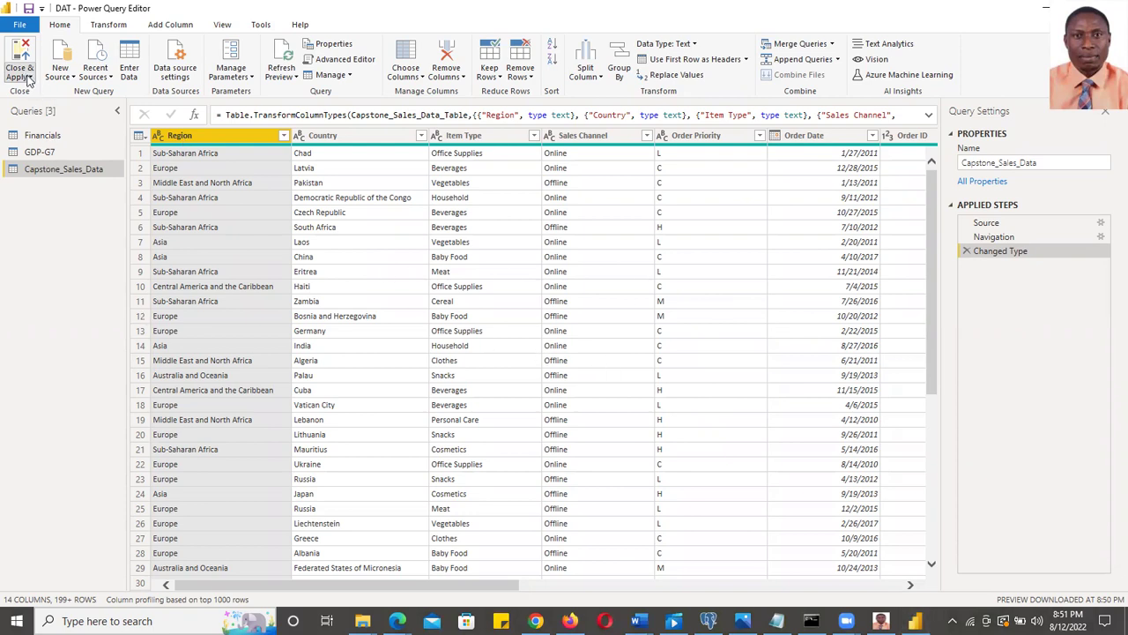
key(alt+Tab)
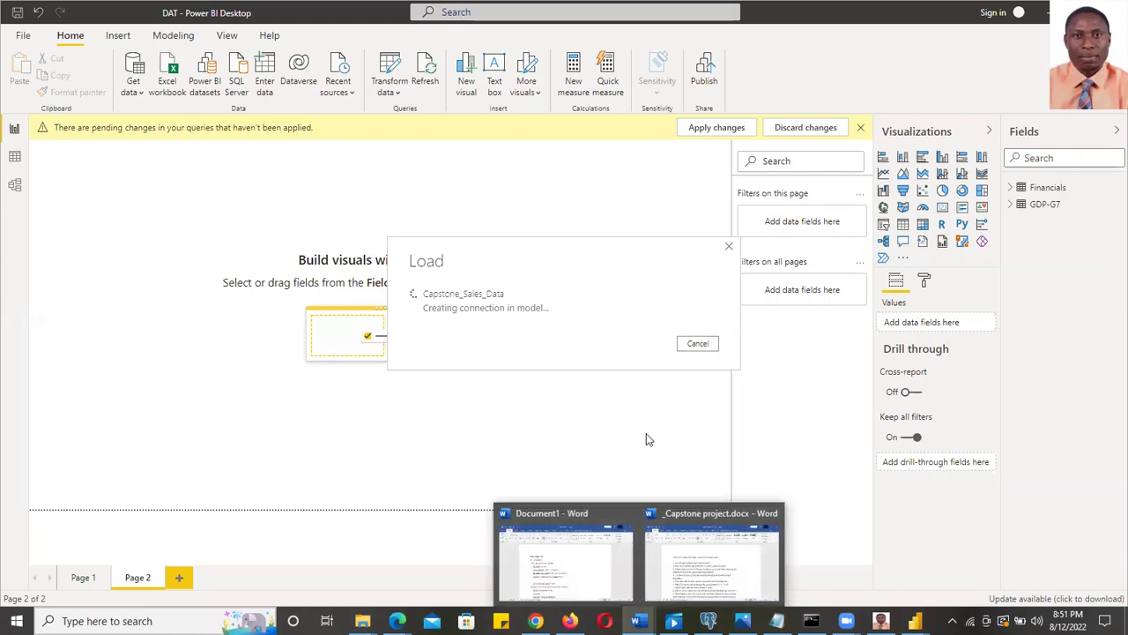
Consult the revenue-by-region question in _Capstone project.docx and expand the Capstone_Sales_Data table's field list in Power BI
mouse_move(639, 620)
click(705, 579)
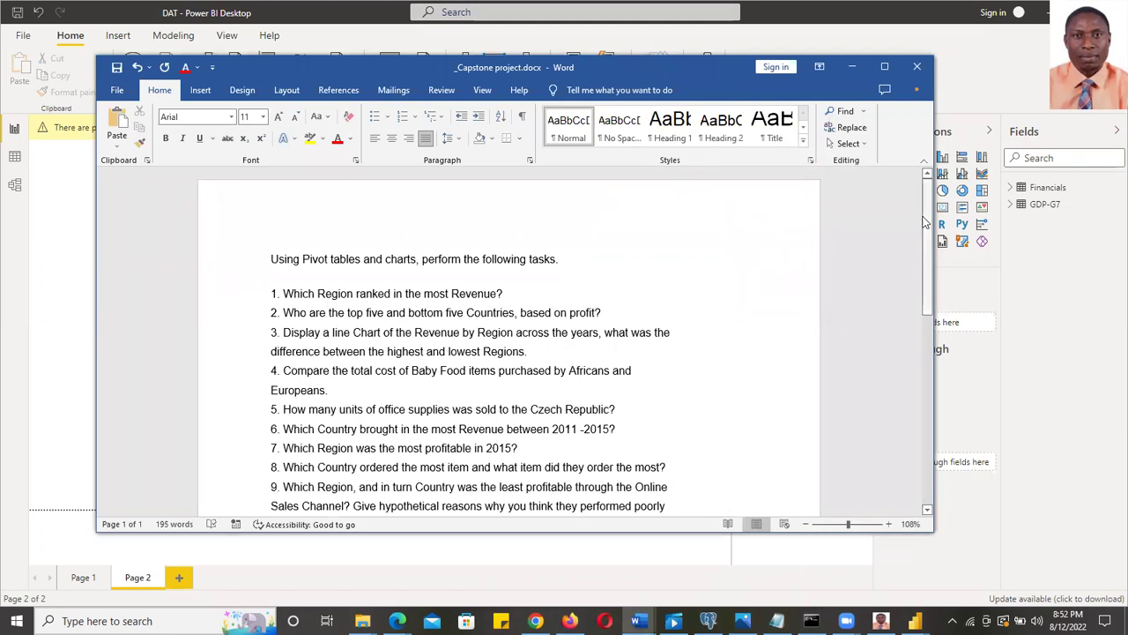
click(853, 67)
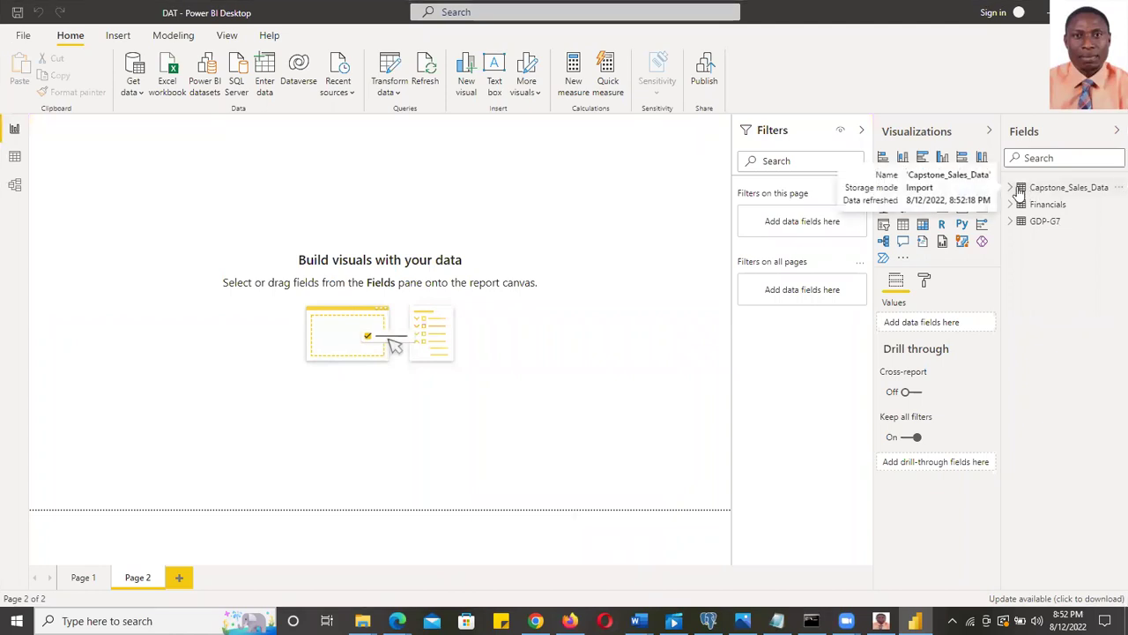
click(1013, 189)
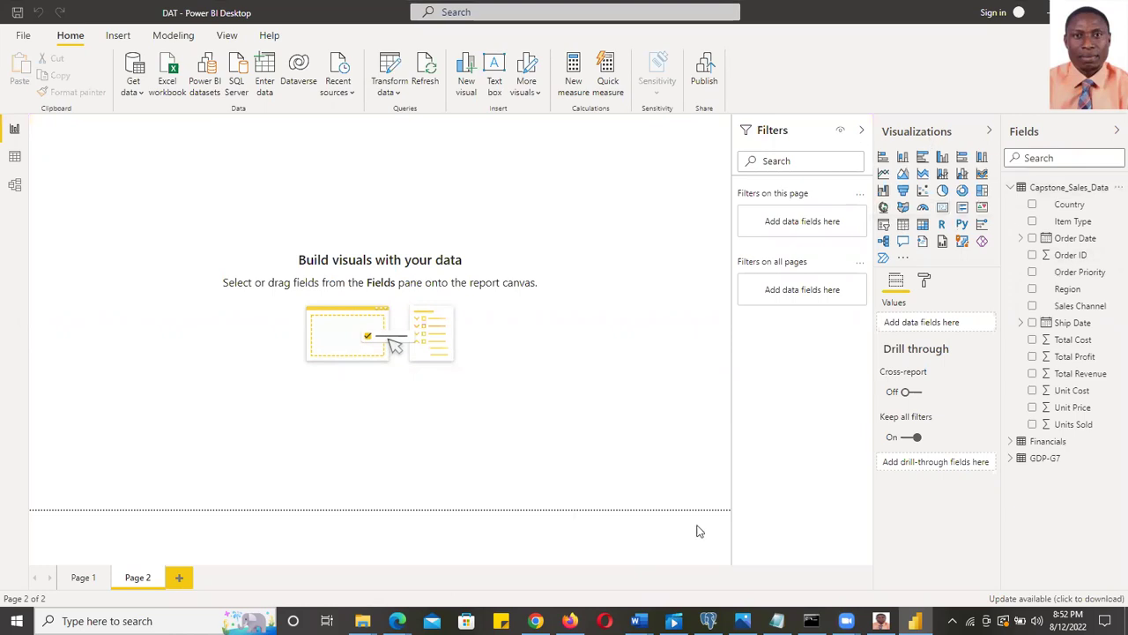
mouse_move(639, 620)
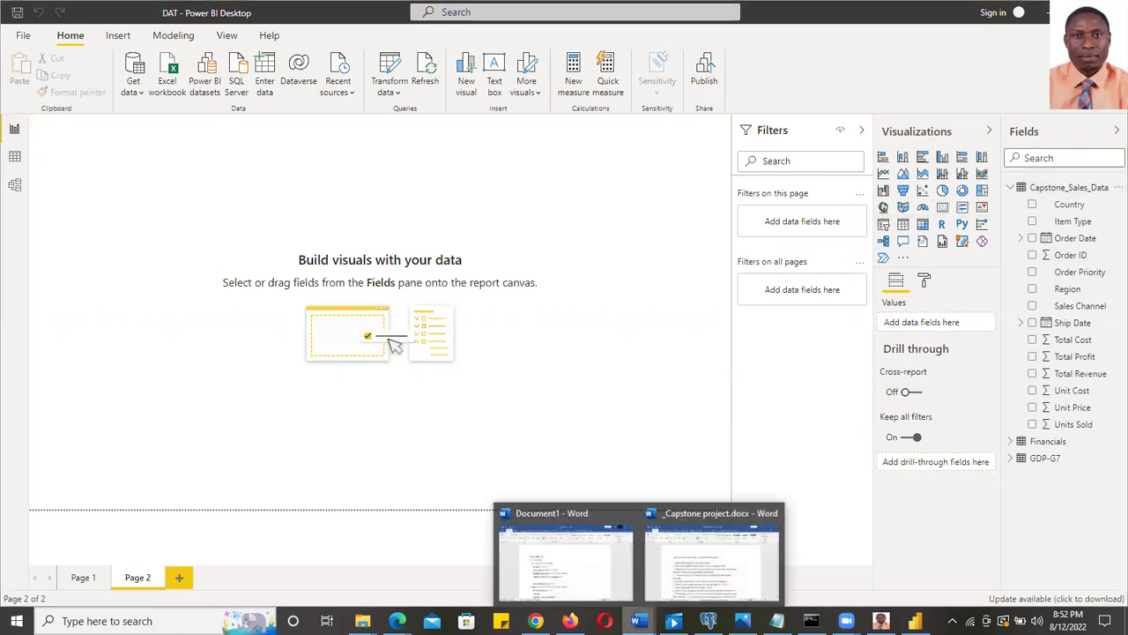
click(684, 586)
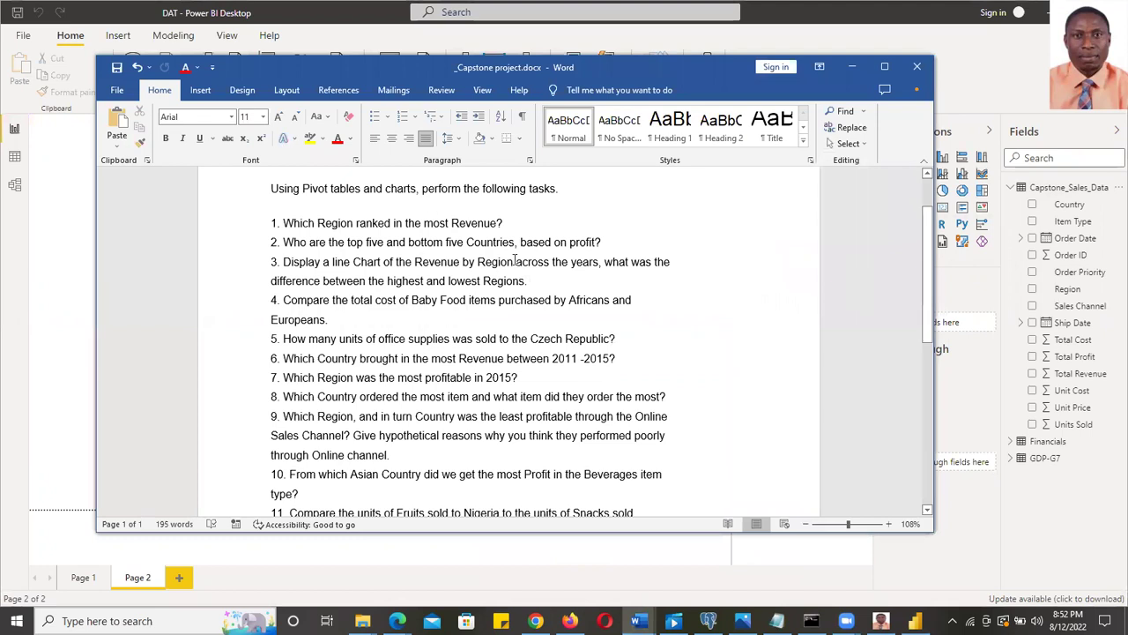
click(852, 66)
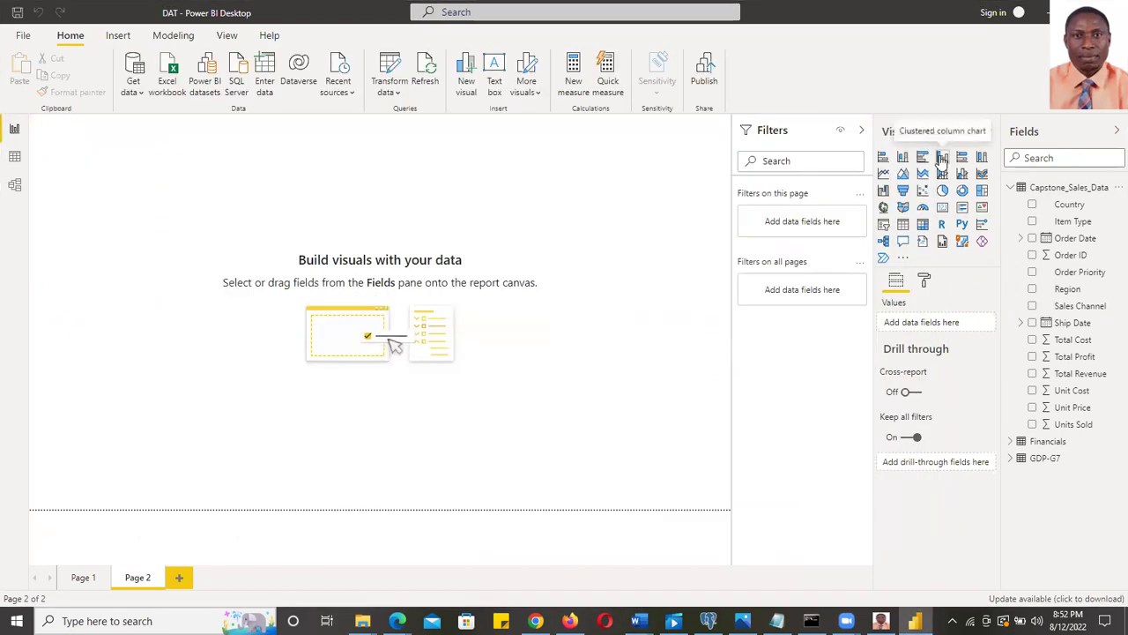
Try a clustered column chart of Total Revenue by Region in the upper-right area of Page 2
click(942, 159)
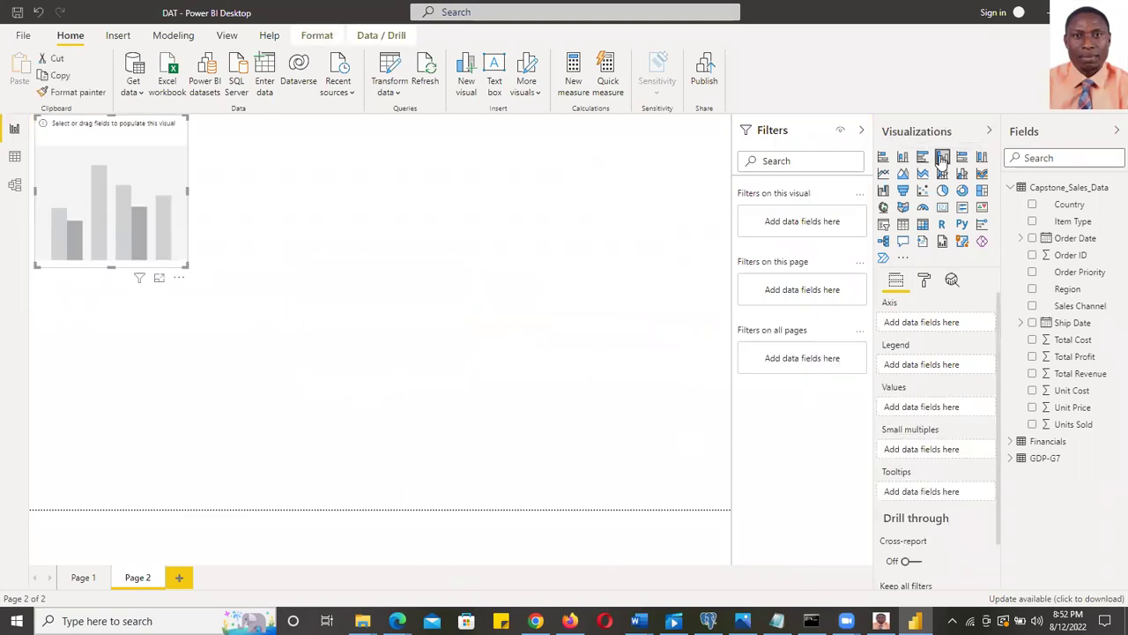
drag(262, 164, 470, 139)
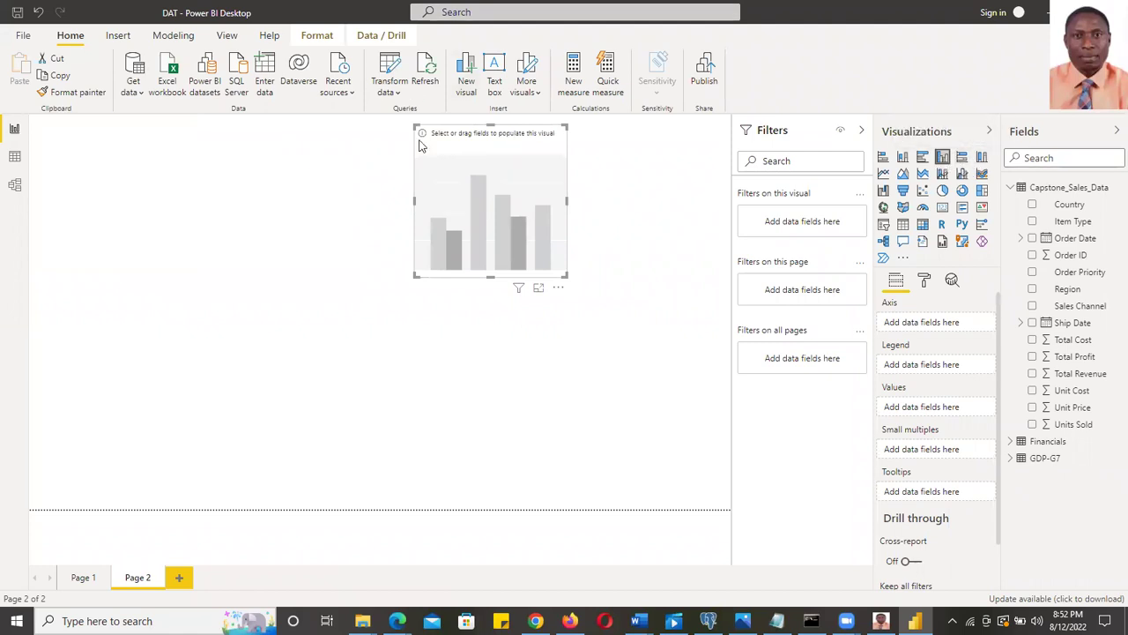
drag(446, 152, 437, 163)
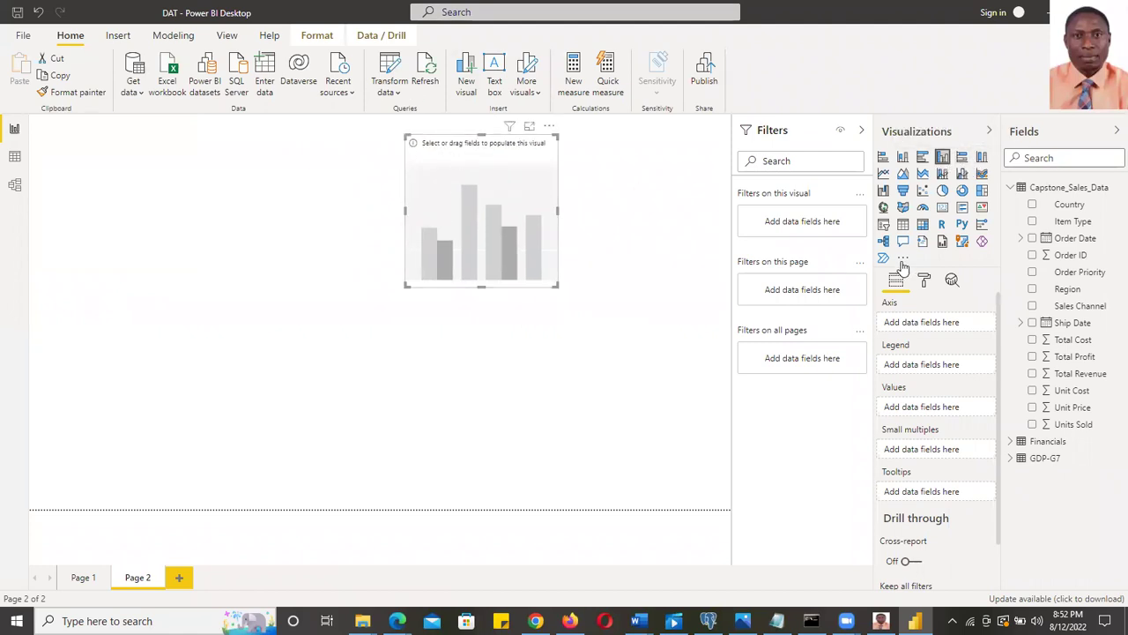
click(1035, 291)
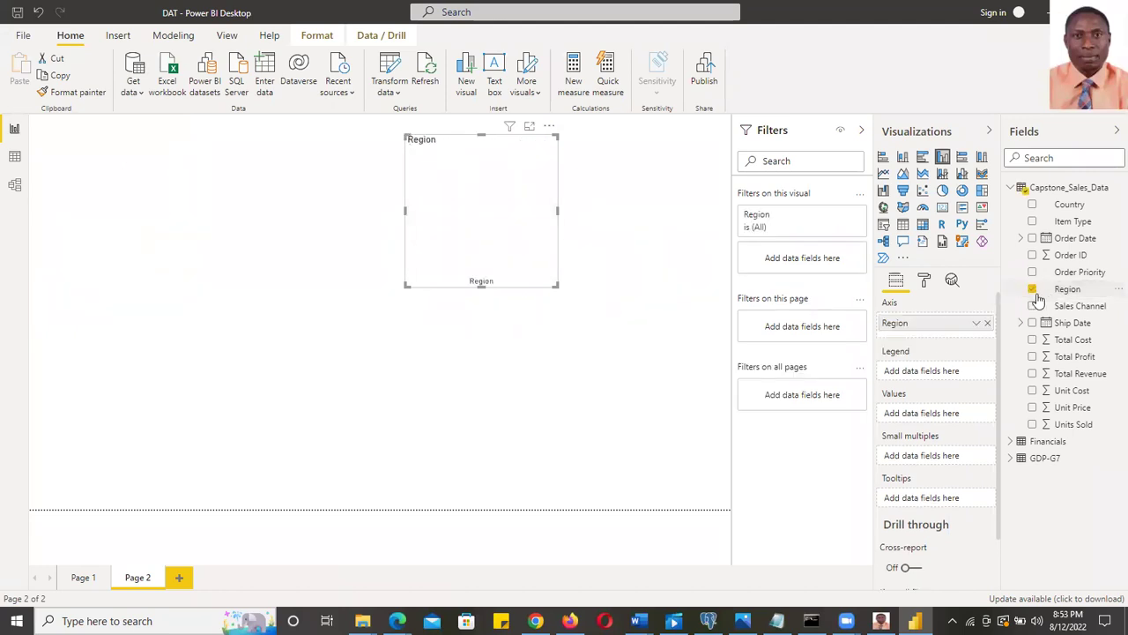
click(1033, 374)
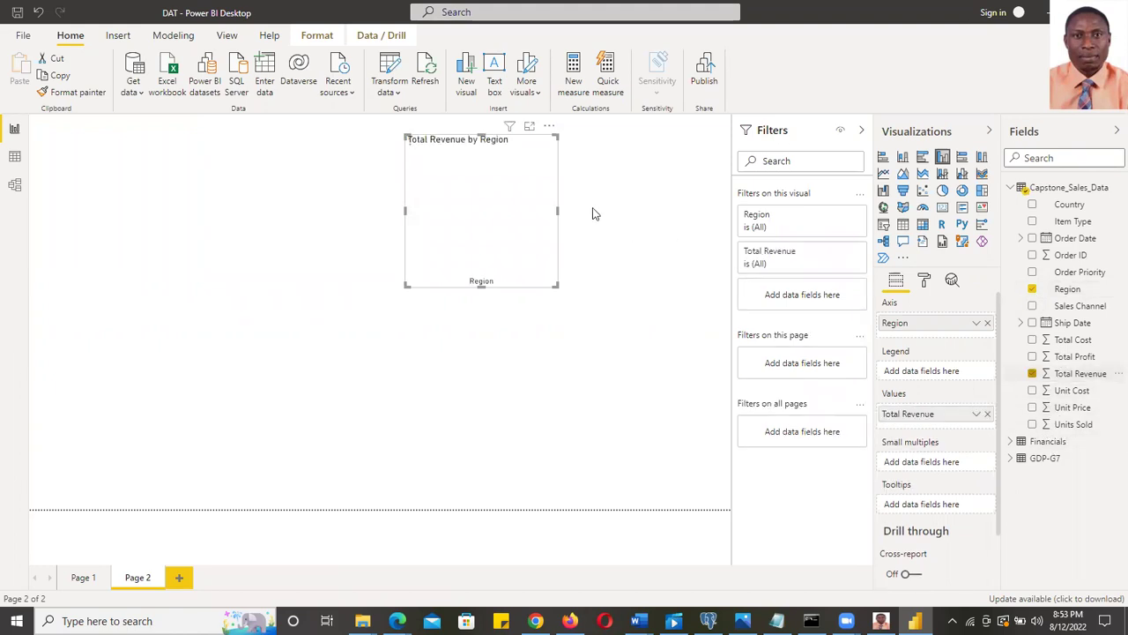
Try resizing the Total Revenue by Region column chart, and delete it from Page 2
drag(559, 212, 696, 225)
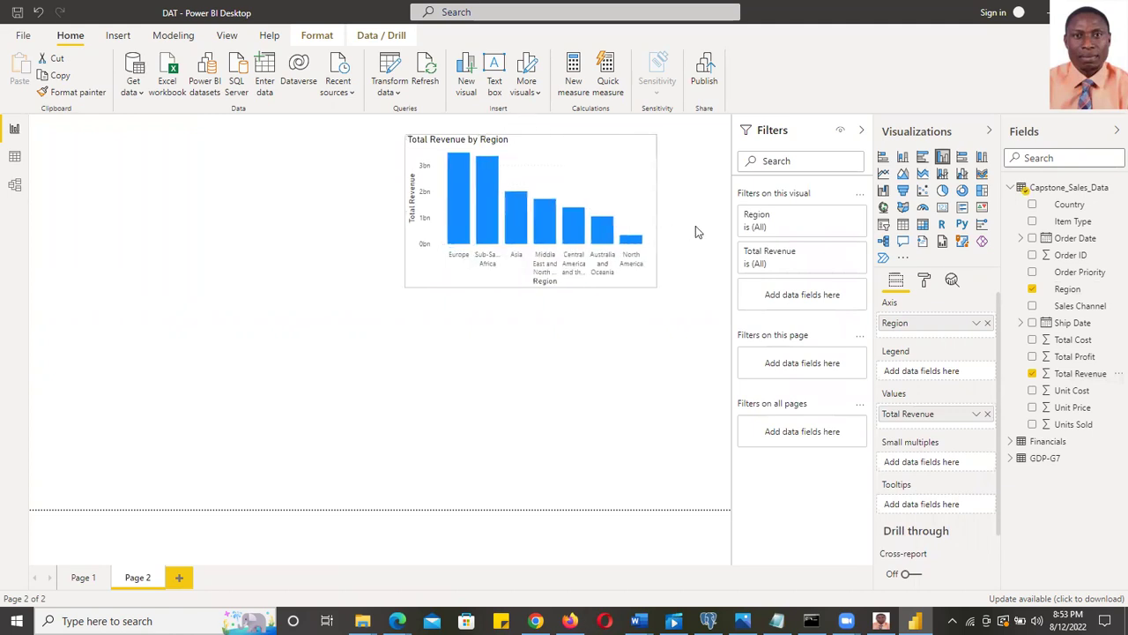
drag(549, 287, 568, 383)
drag(407, 257, 388, 261)
drag(541, 137, 541, 132)
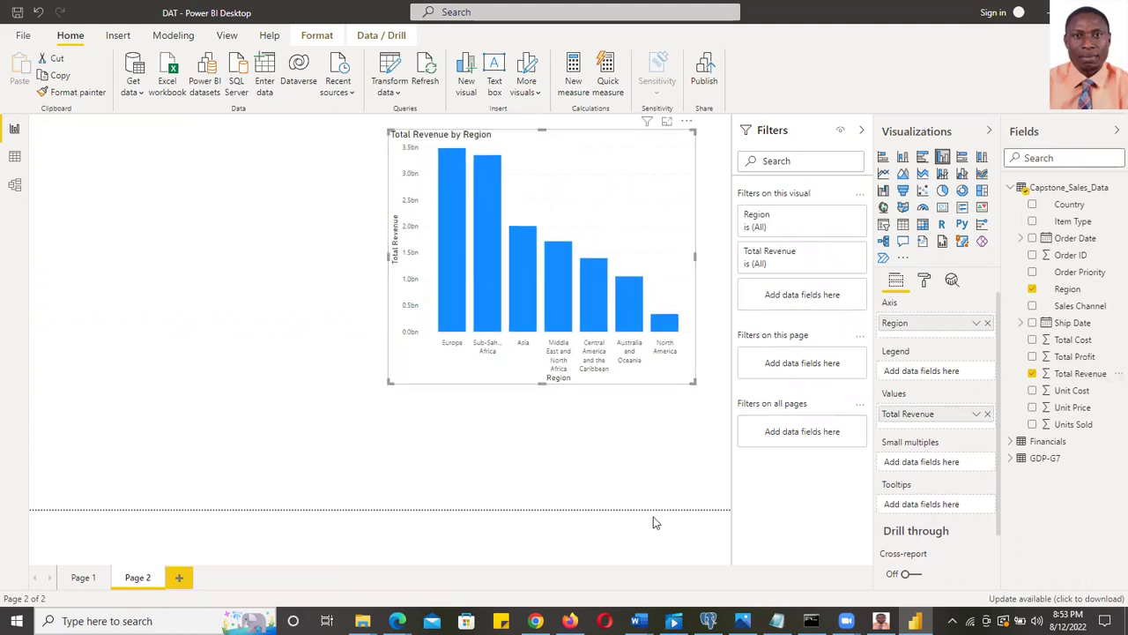
drag(696, 261, 718, 268)
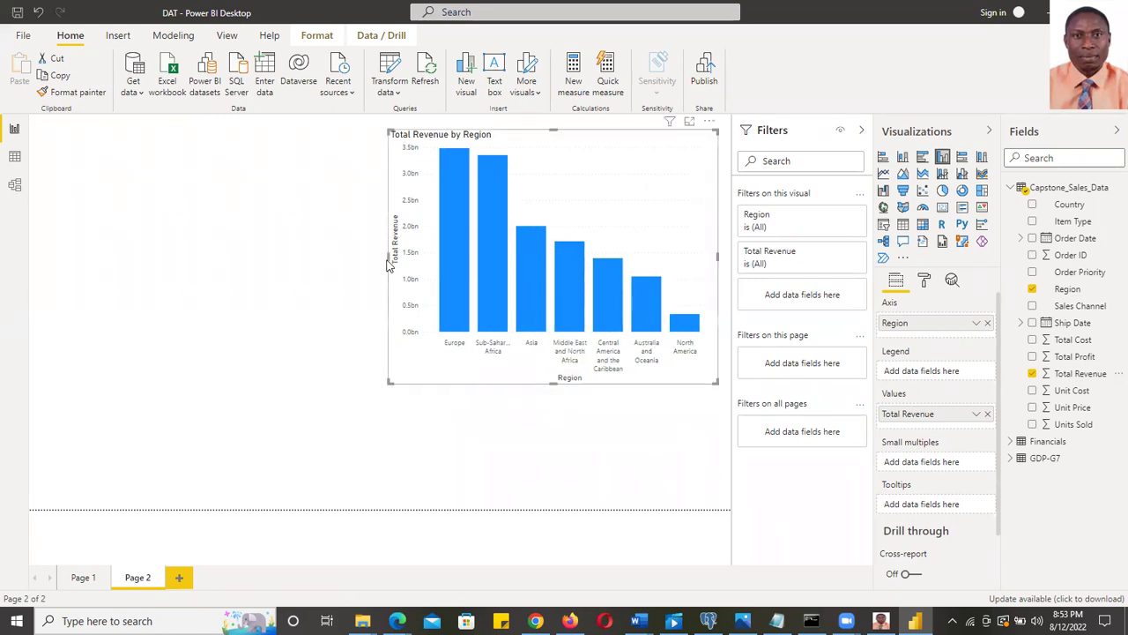
drag(391, 260, 440, 260)
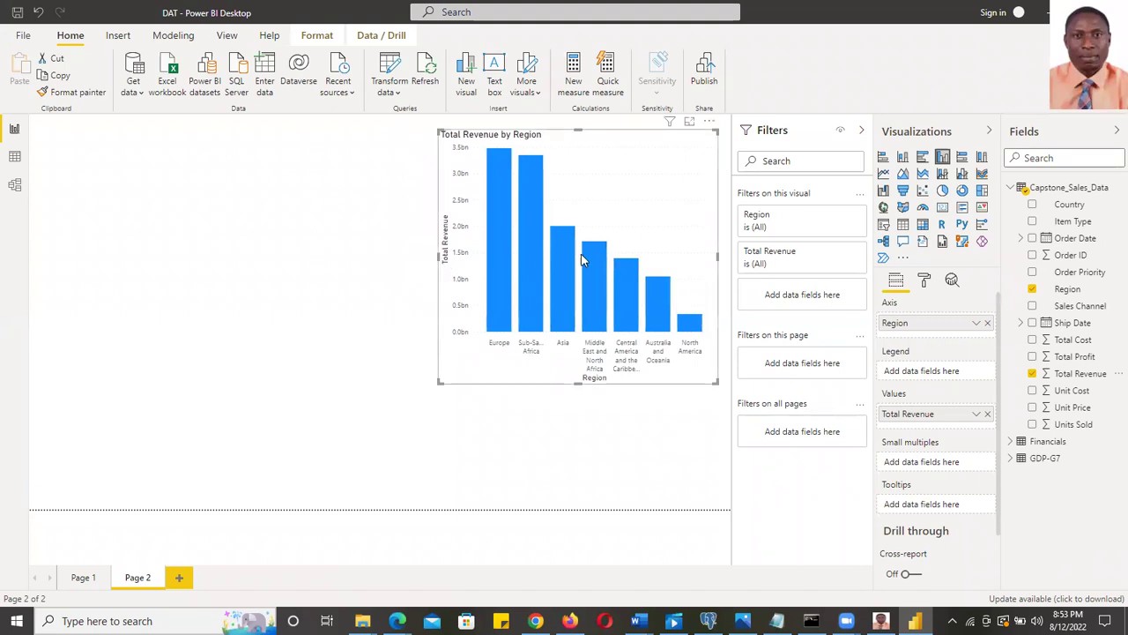
key(Delete)
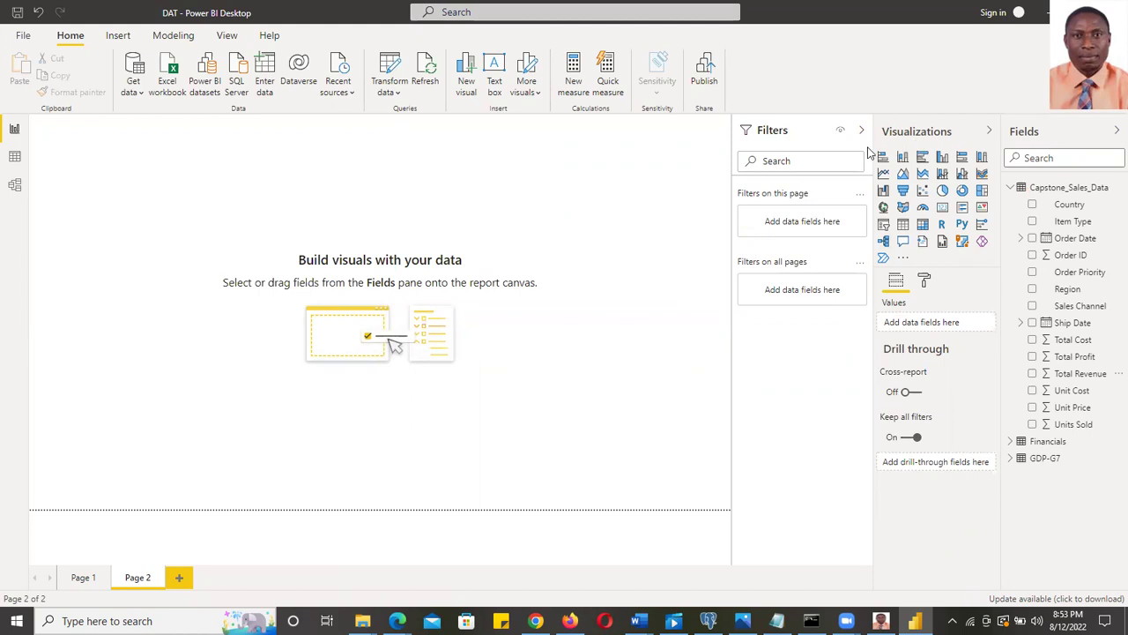
Insert a clustered column chart of Total Revenue by Region in the upper-right area of Page 2, rechecking question 1 in _Capstone project.docx
click(942, 157)
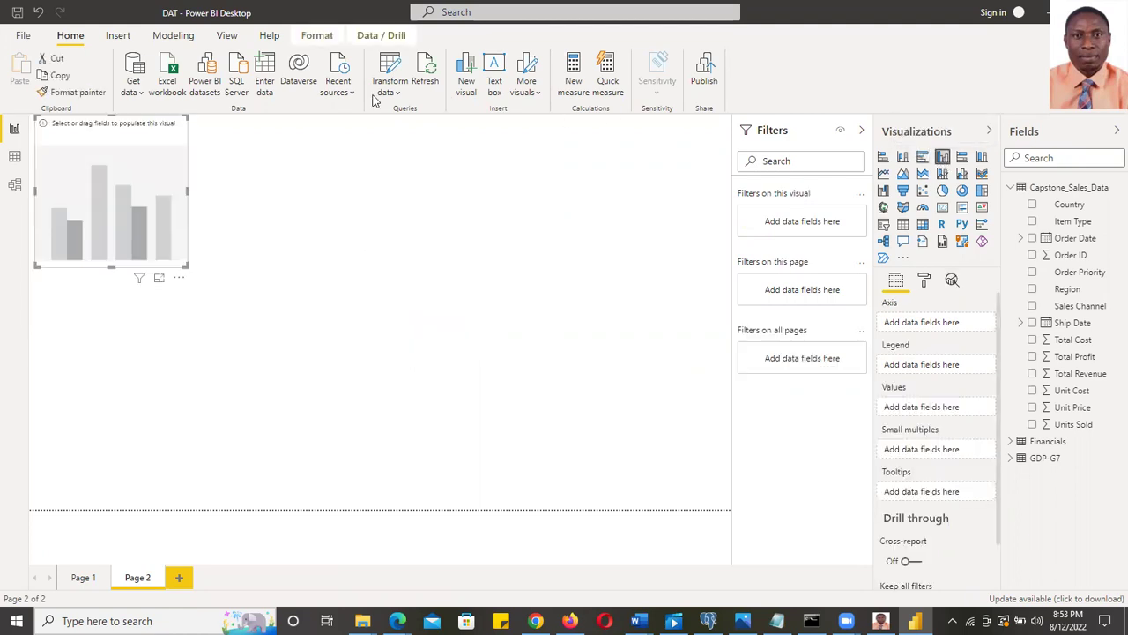
drag(431, 183, 629, 140)
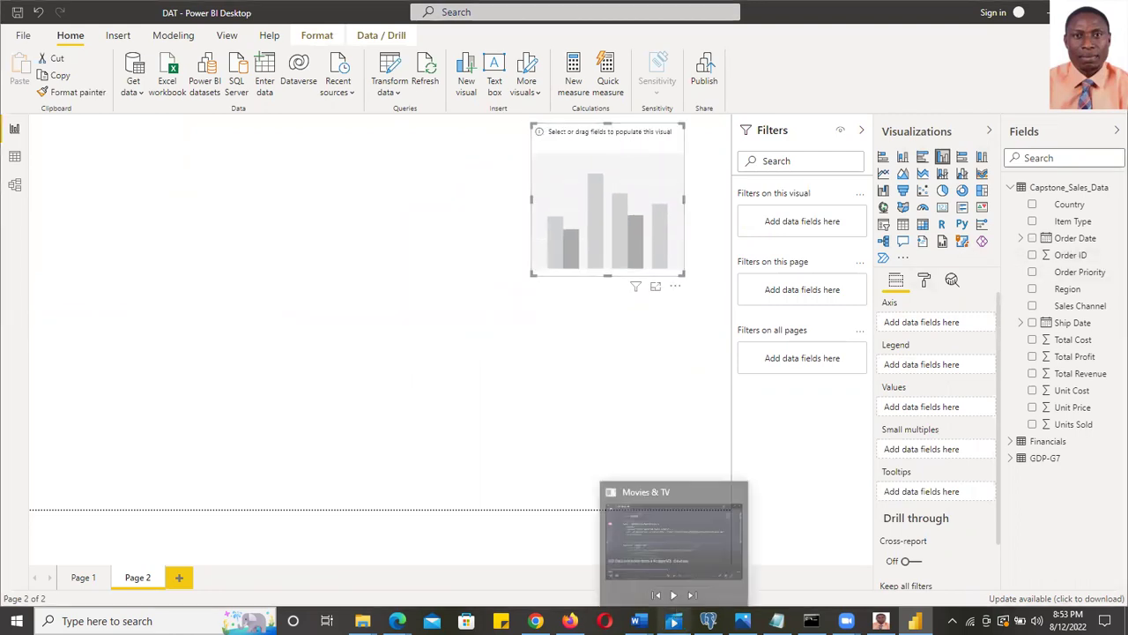
mouse_move(639, 620)
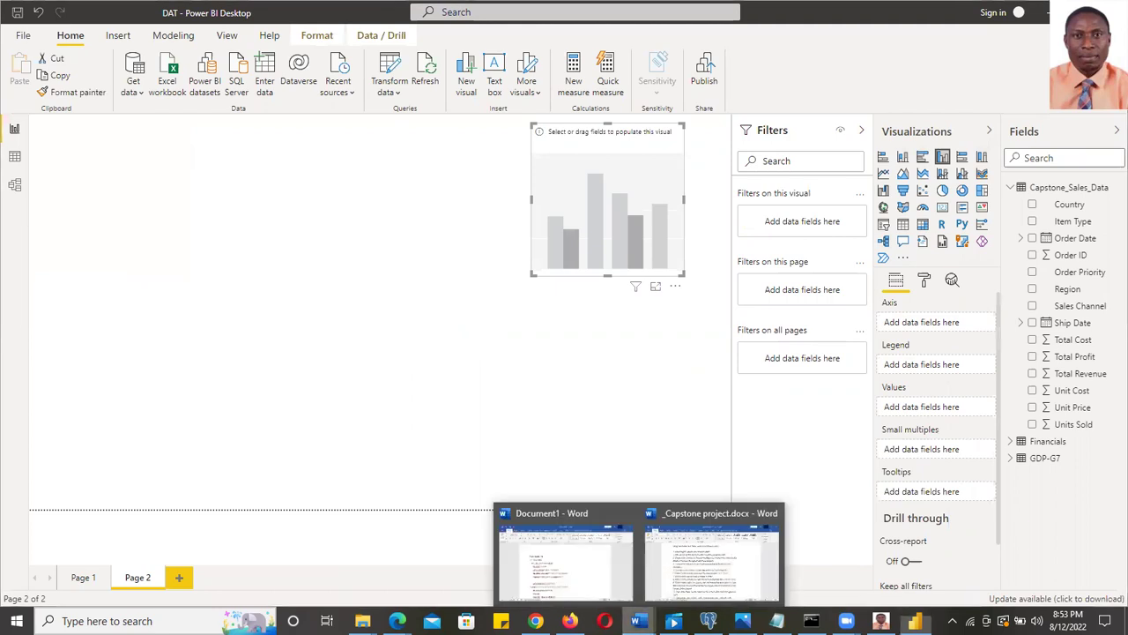
key(alt+Tab)
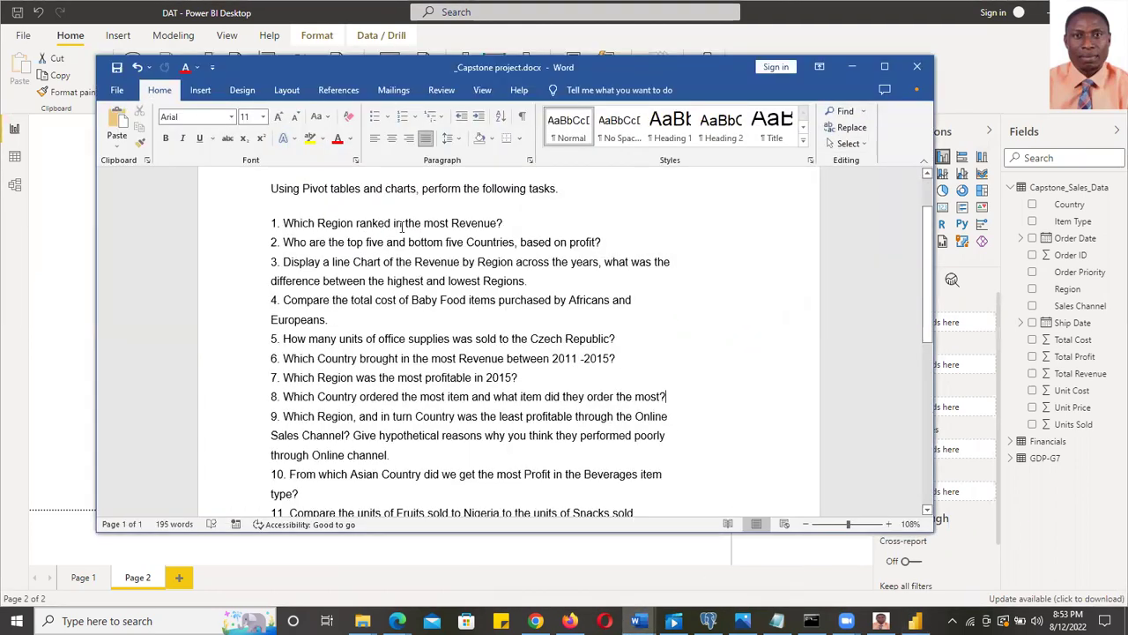
click(967, 289)
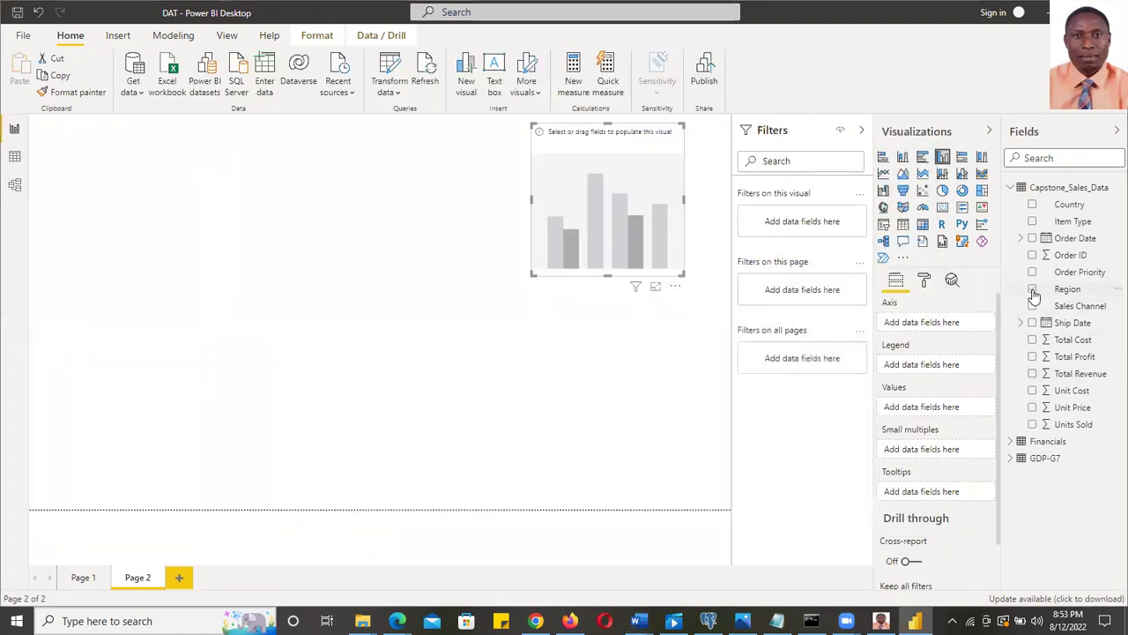
click(1032, 289)
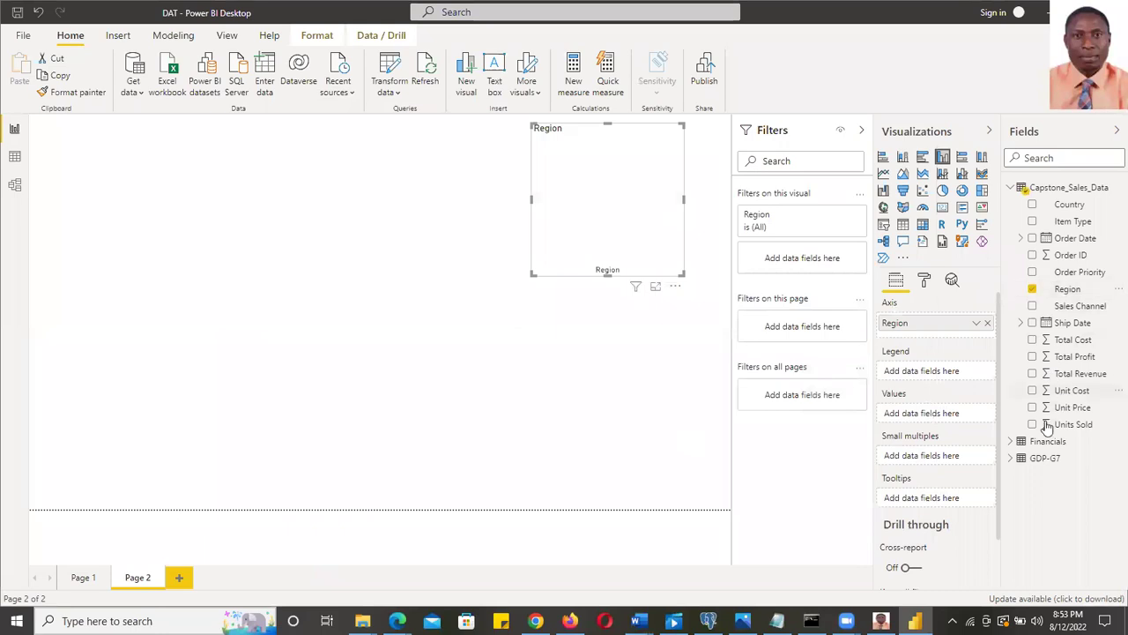
click(1032, 374)
Enlarge the Total Revenue by Region chart in width and height so its region labels are readable, and reposition it near the page's upper edge
drag(617, 133, 506, 145)
drag(573, 213, 667, 216)
drag(544, 288, 547, 390)
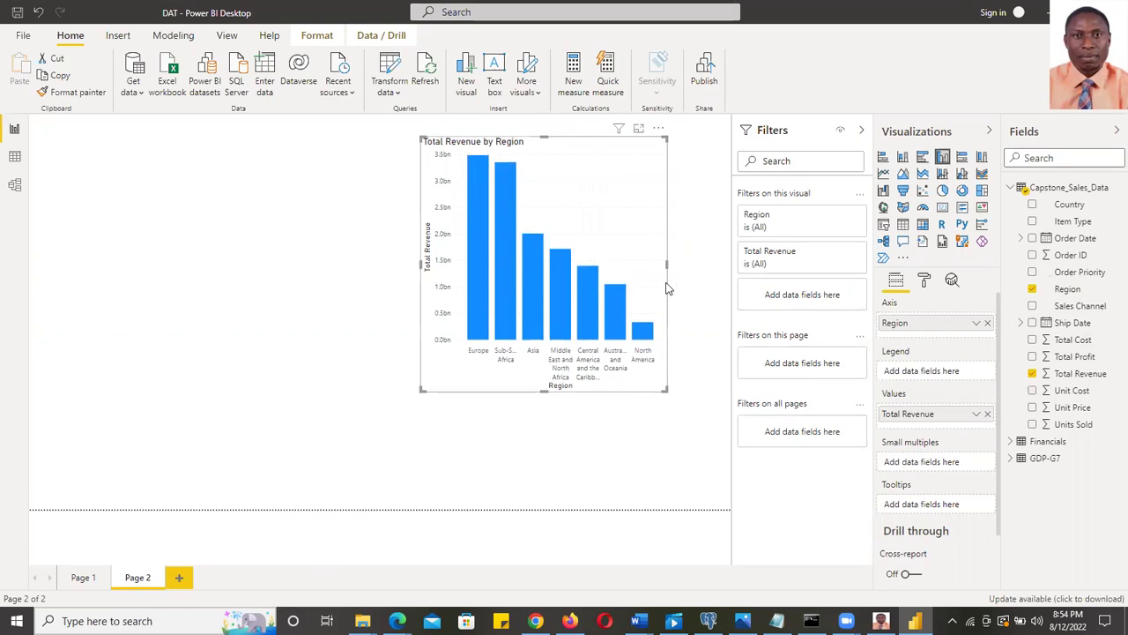
drag(667, 265, 715, 274)
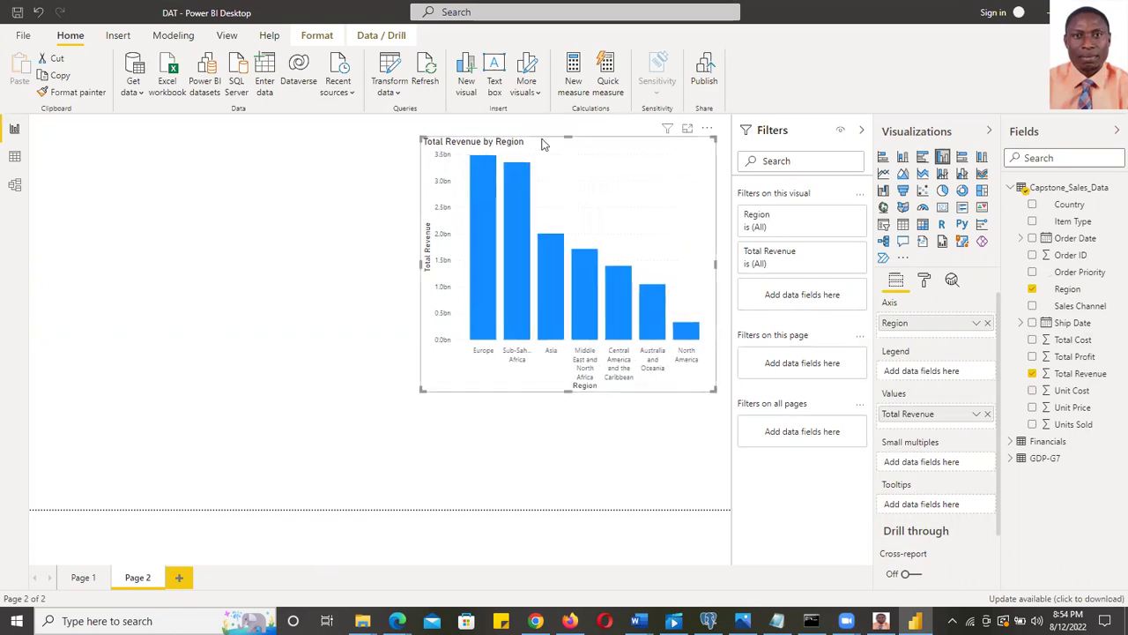
drag(542, 144, 503, 138)
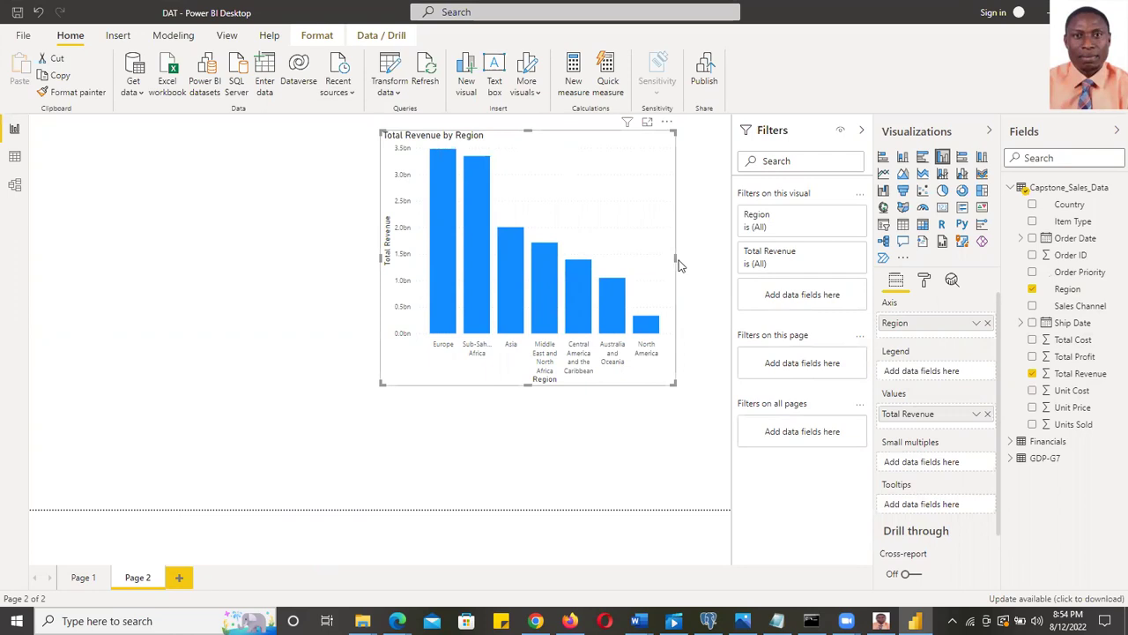
drag(676, 258, 688, 258)
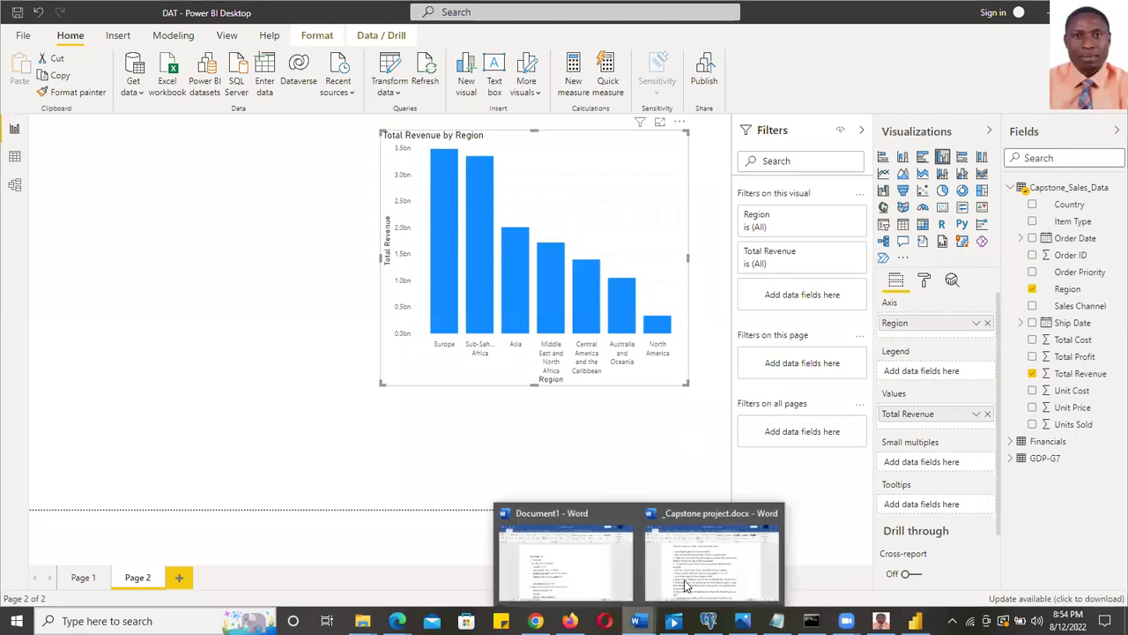
Reread the region revenue question in _Capstone project.docx and inspect the tallest column of the Total Revenue by Region chart in Power BI
click(691, 584)
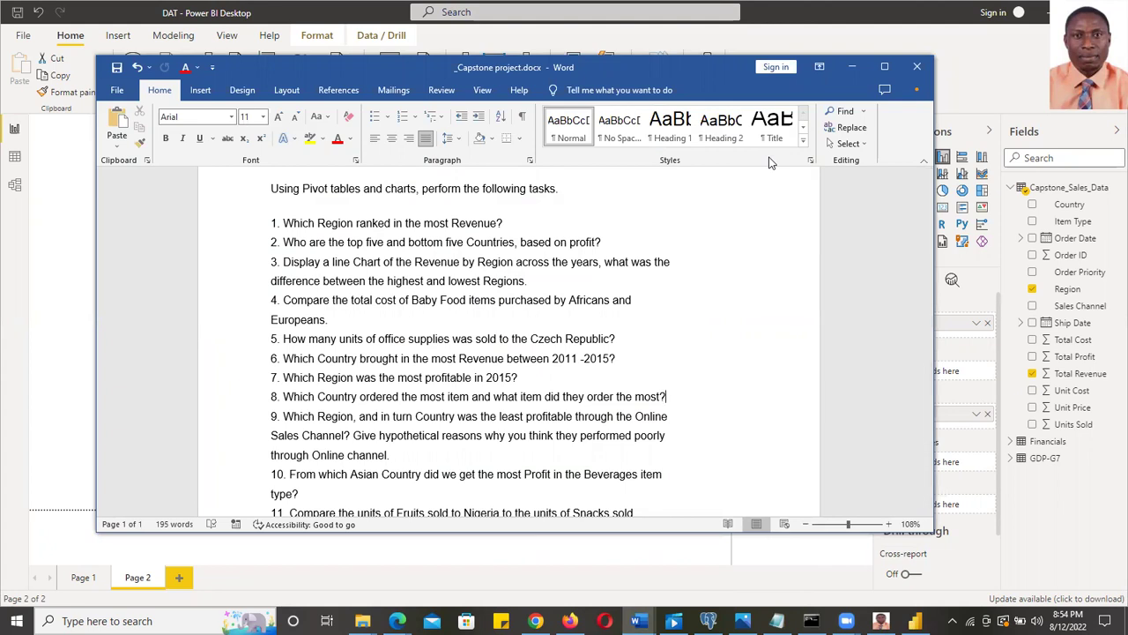
key(alt+Tab)
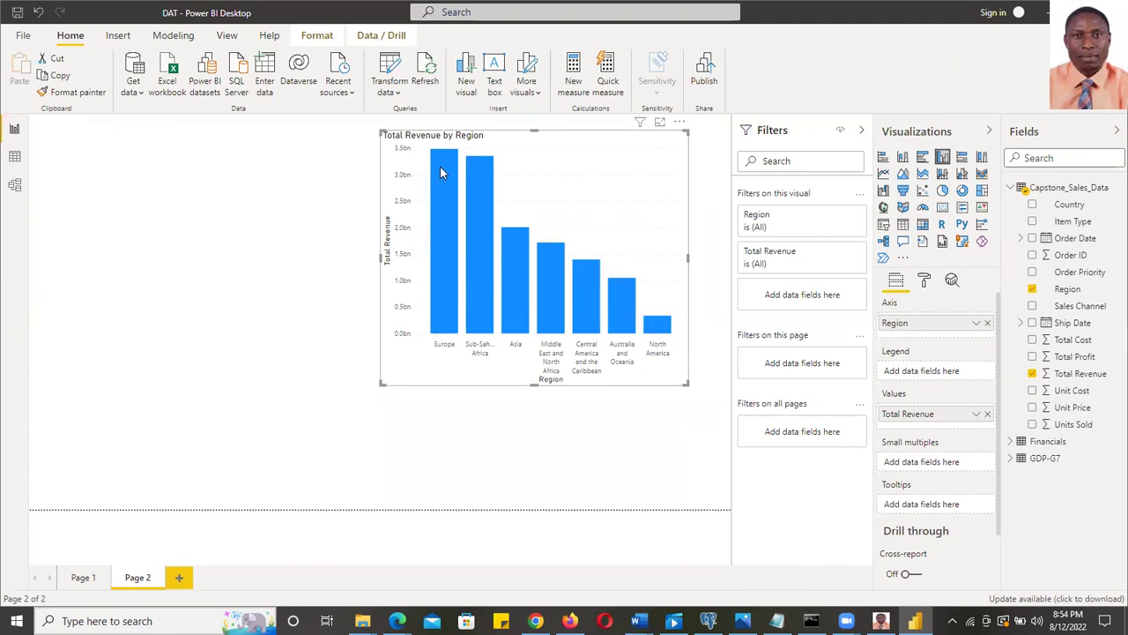
mouse_move(441, 171)
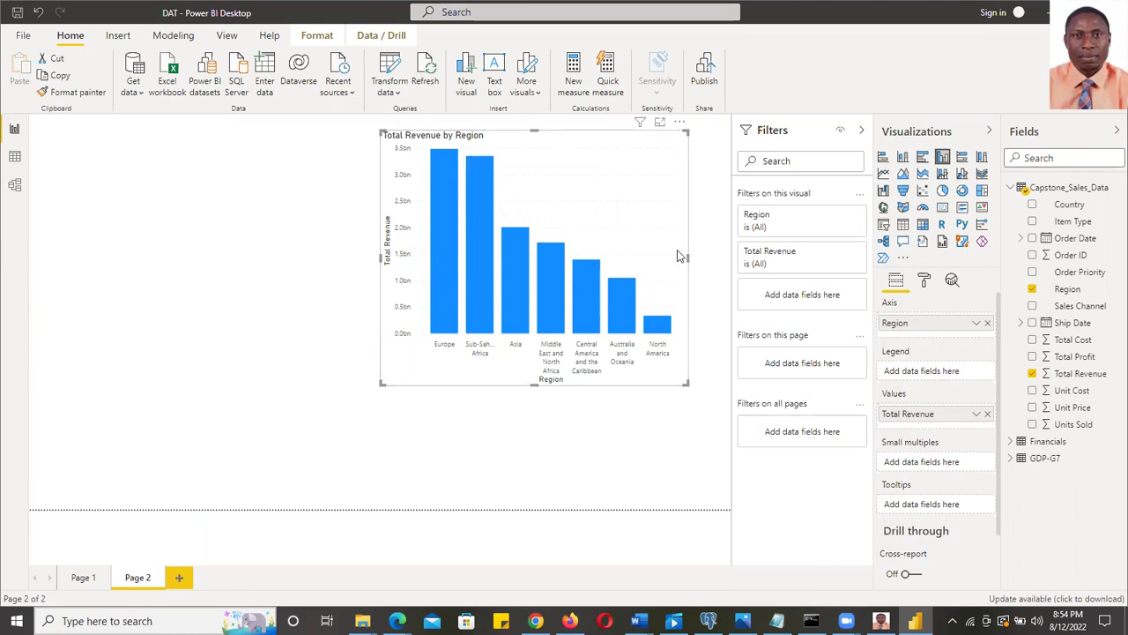
Shrink the Total Revenue by Region chart into the page's upper-right corner, consulting the top and bottom countries question in _Capstone project.docx
drag(689, 258, 634, 258)
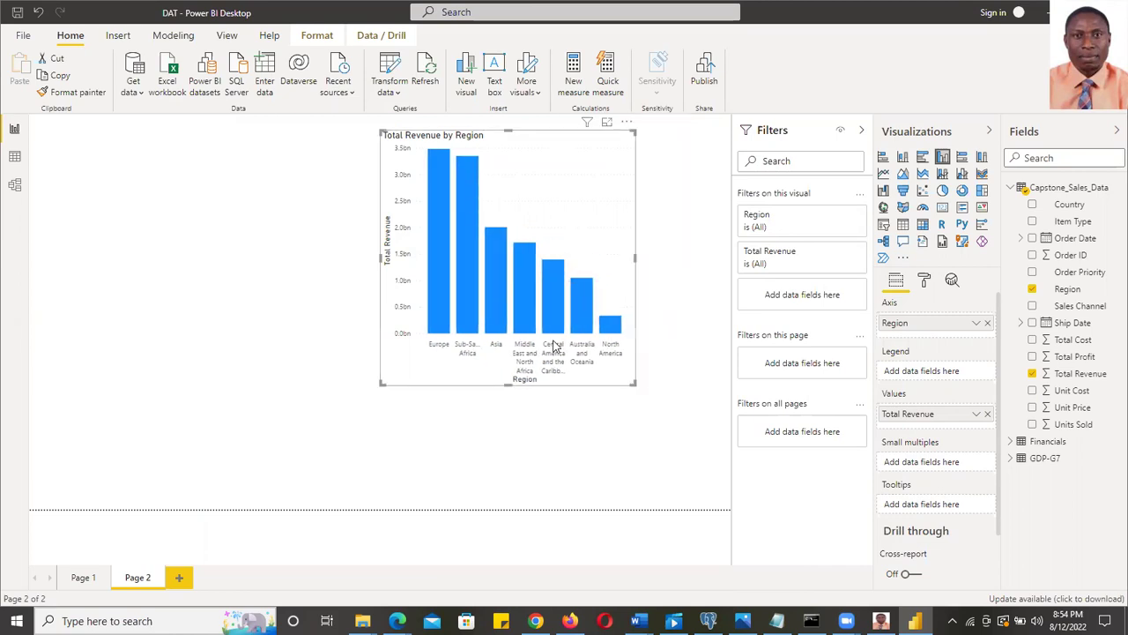
drag(508, 386, 508, 326)
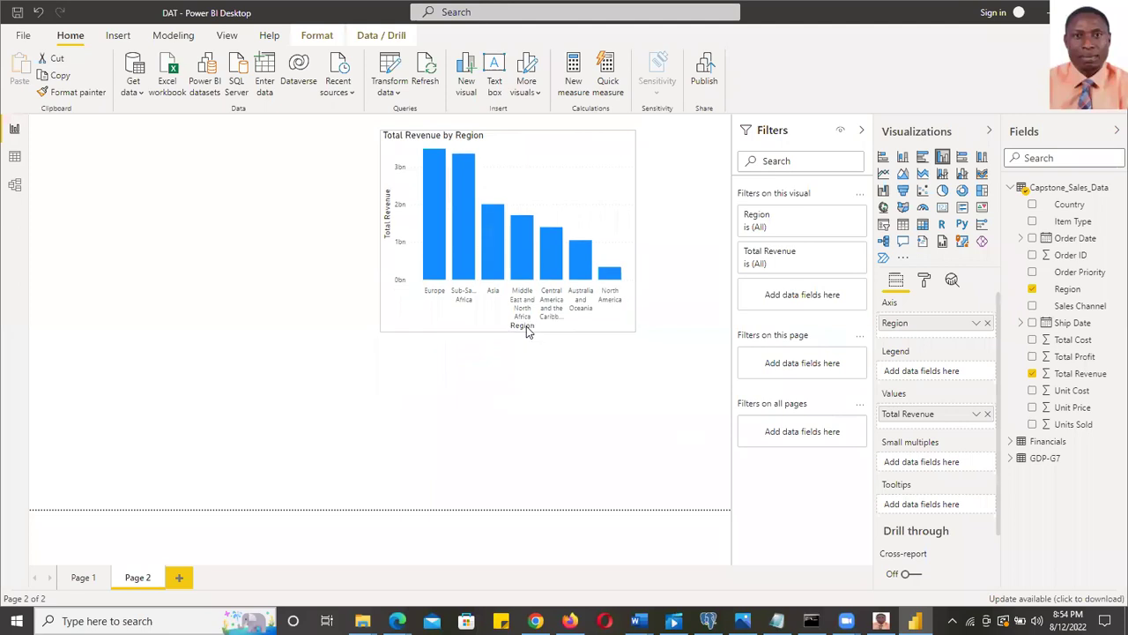
drag(508, 143, 596, 134)
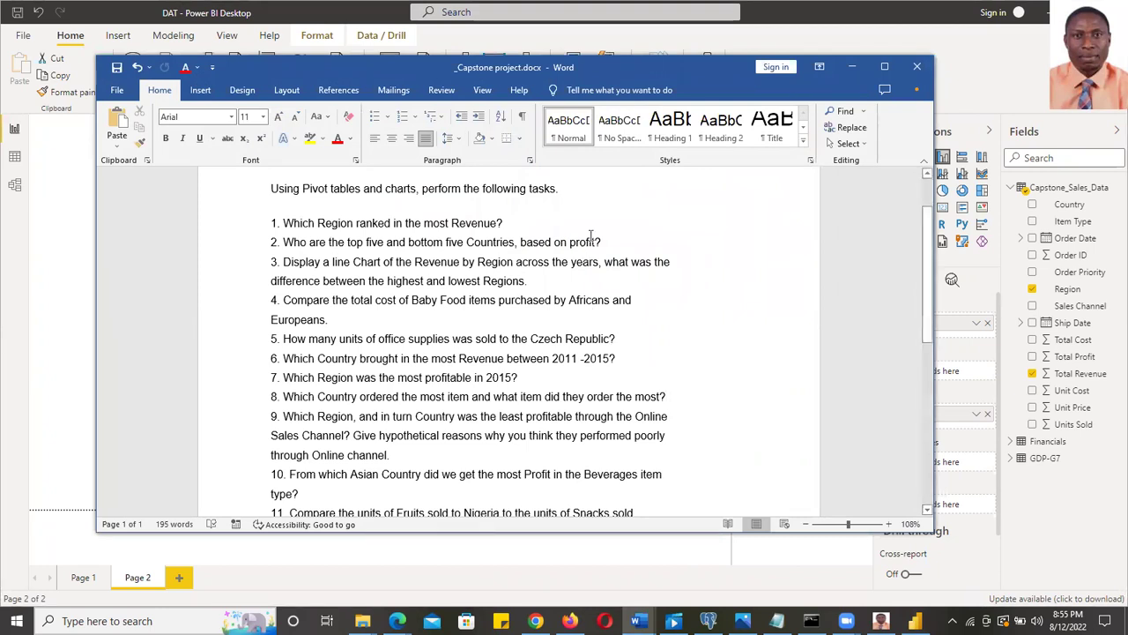
click(852, 67)
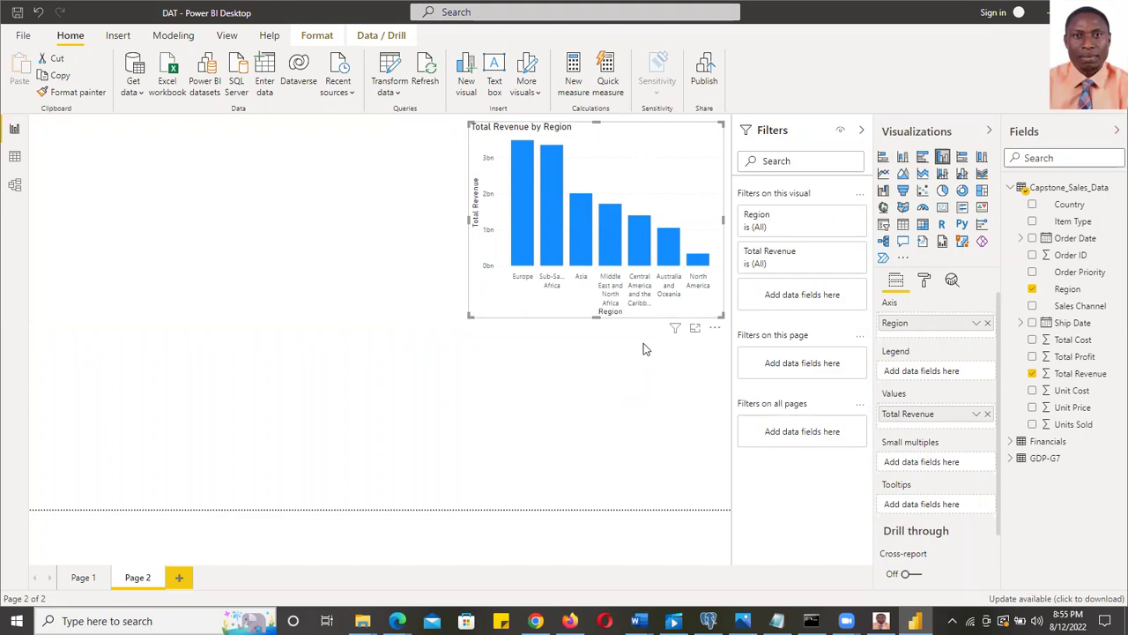
drag(723, 218, 711, 219)
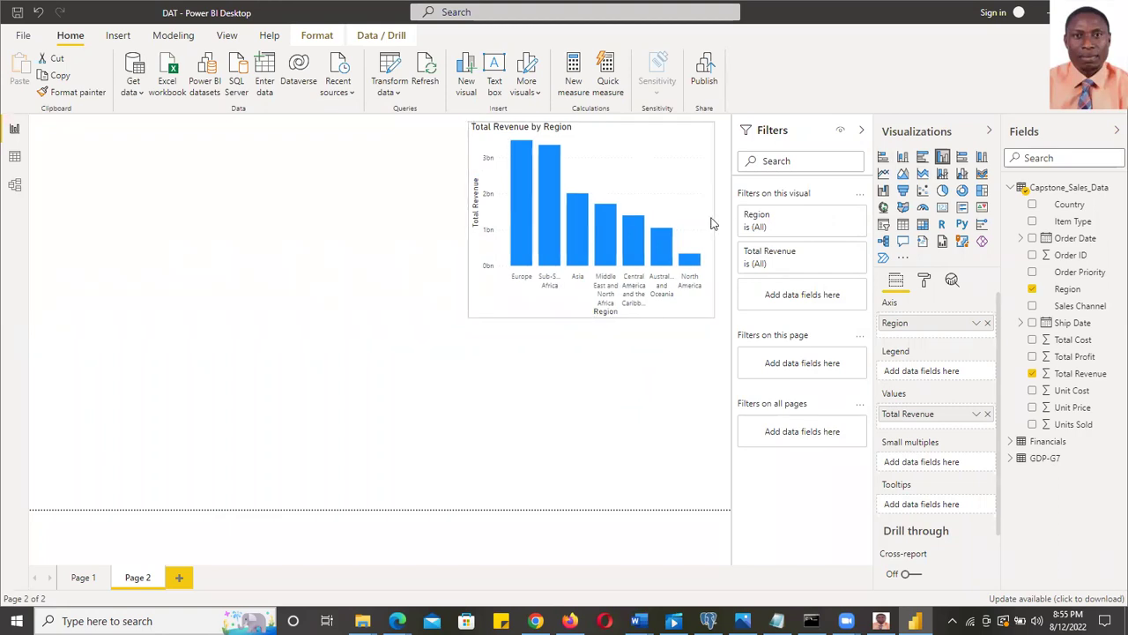
drag(634, 137, 634, 134)
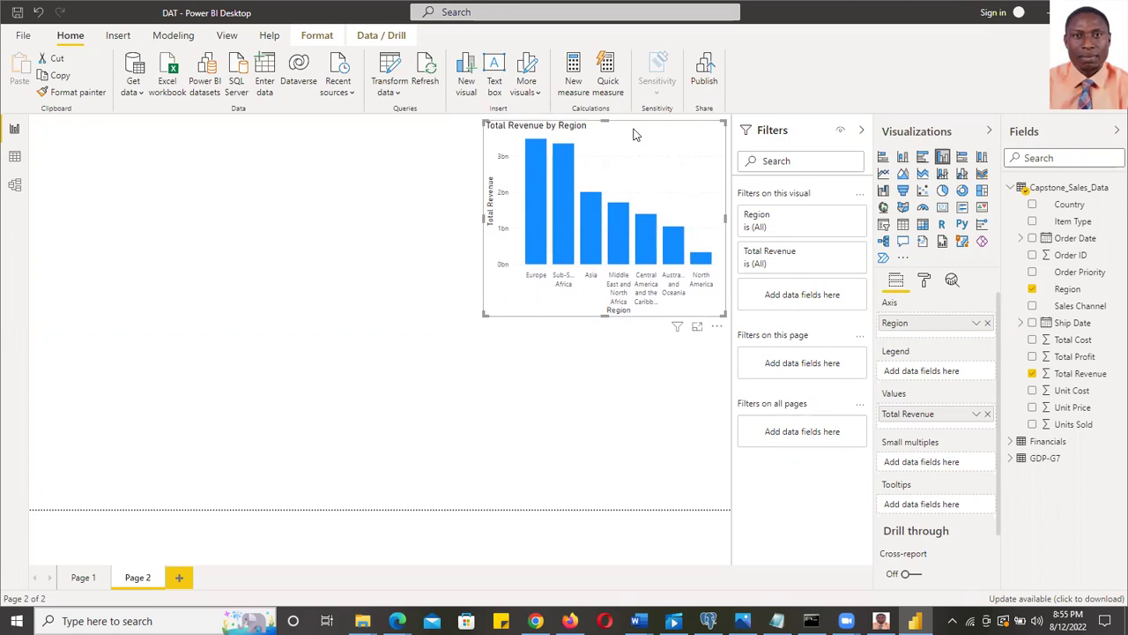
click(623, 371)
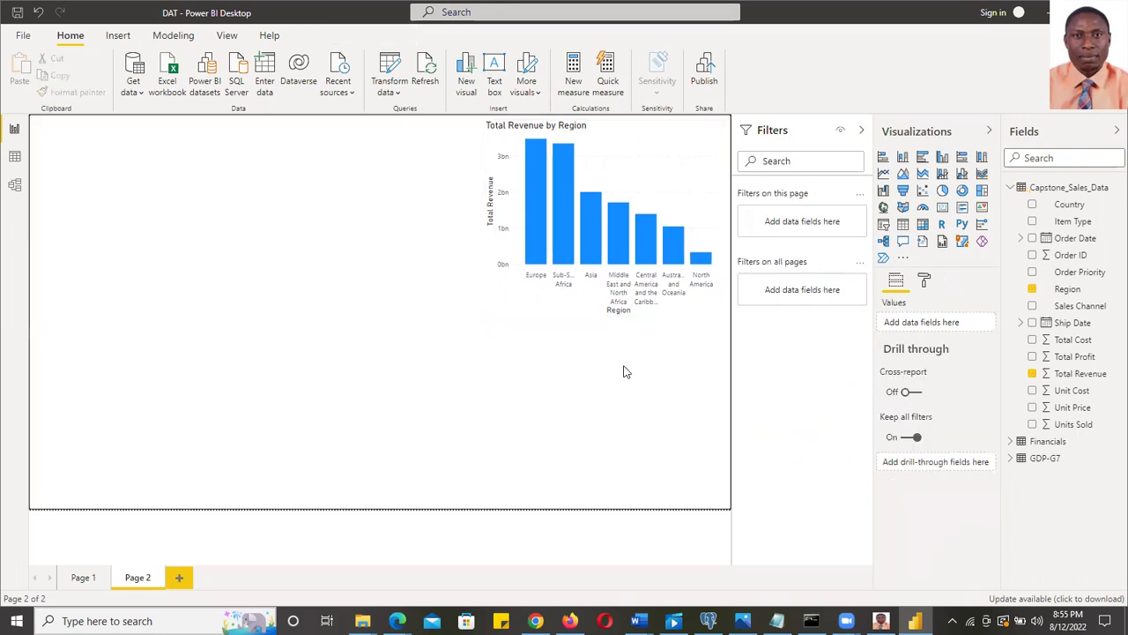
click(641, 141)
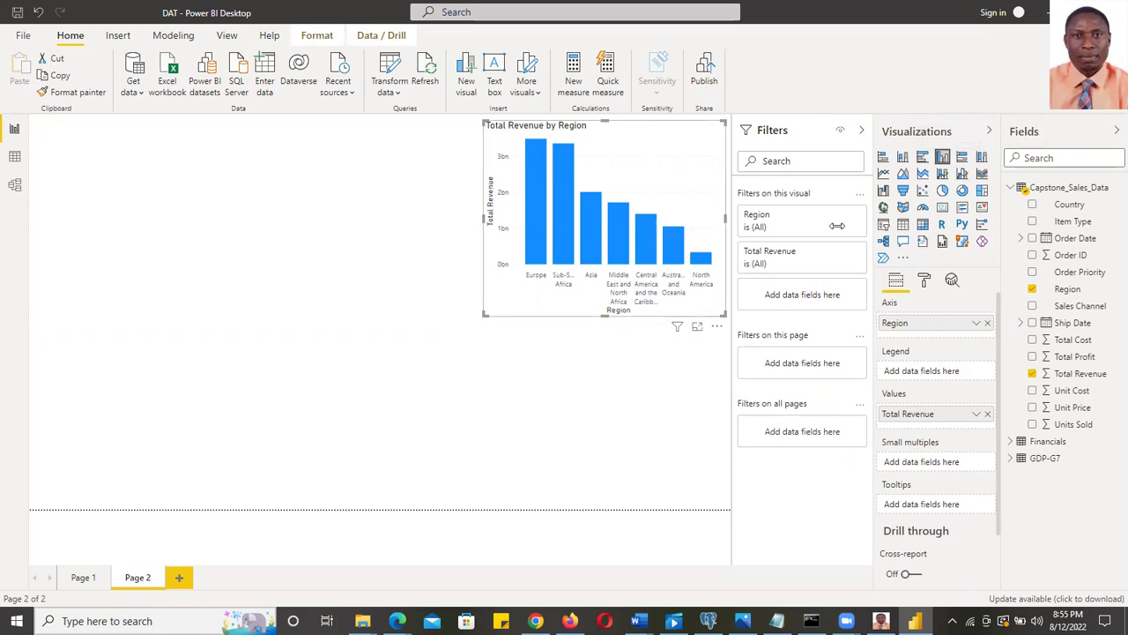
click(982, 159)
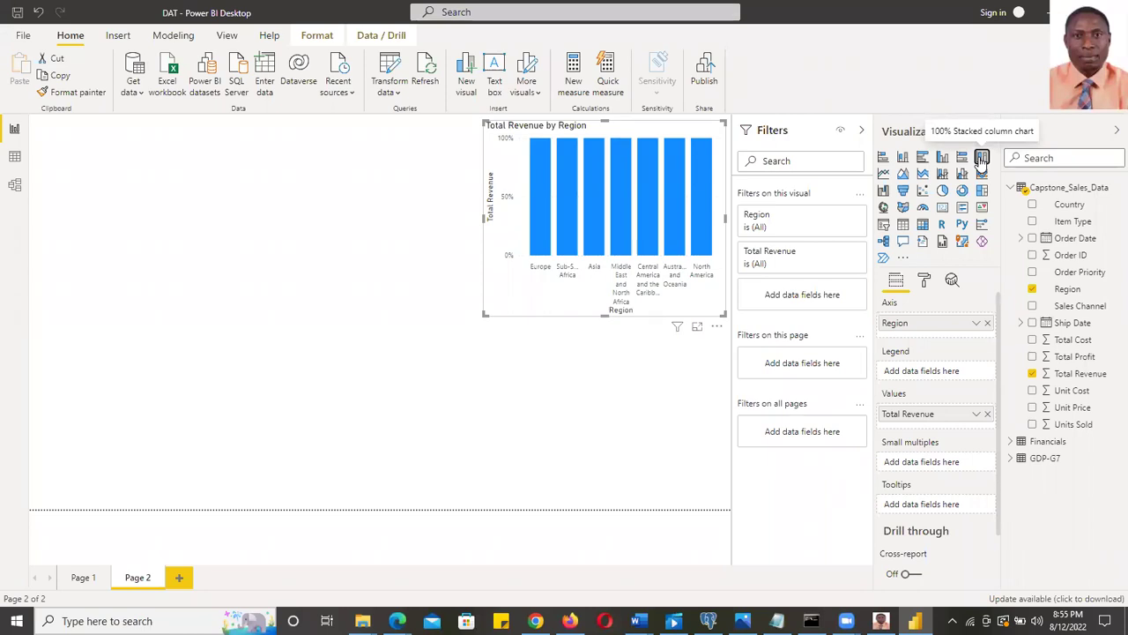
click(981, 159)
click(614, 397)
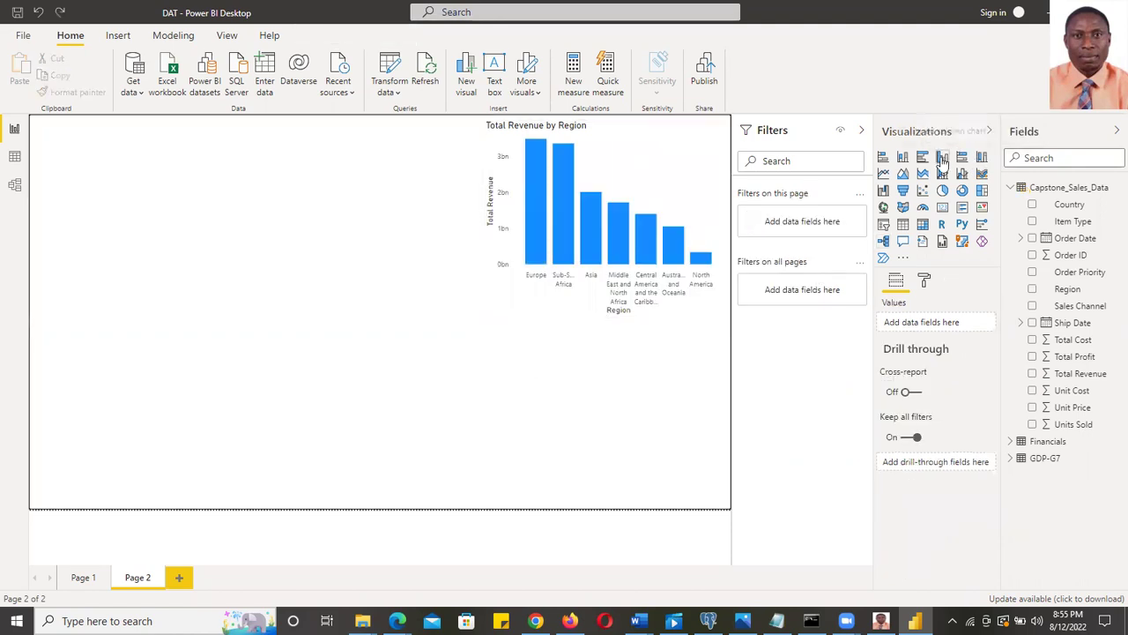
Add a clustered column chart of Total Profit by Country below the Total Revenue by Region chart
drag(941, 161, 604, 358)
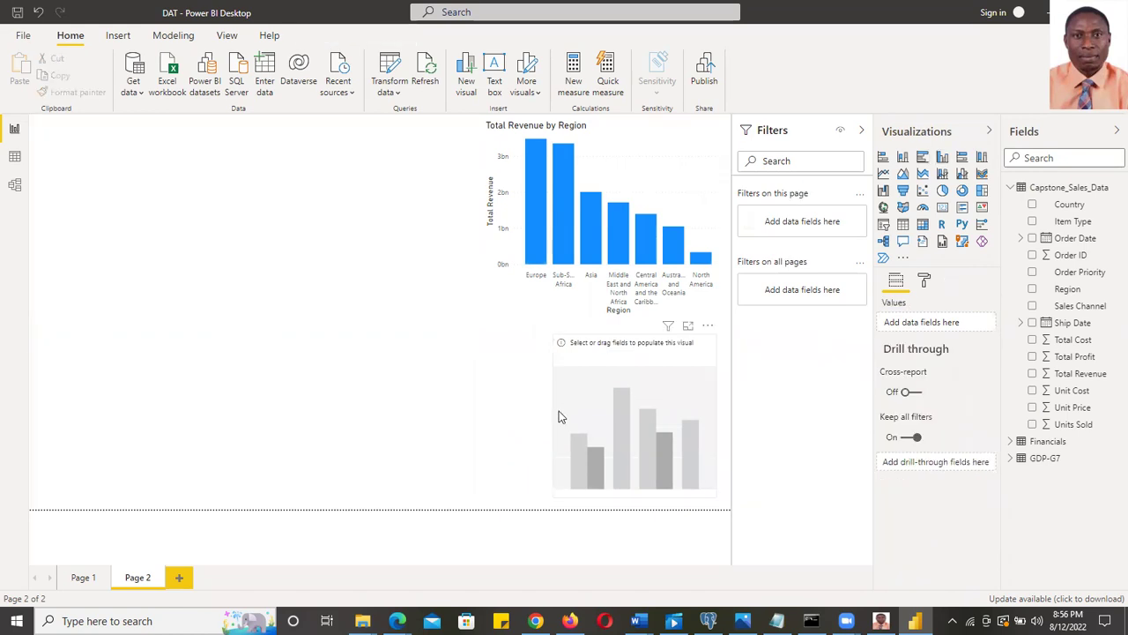
drag(554, 416, 499, 416)
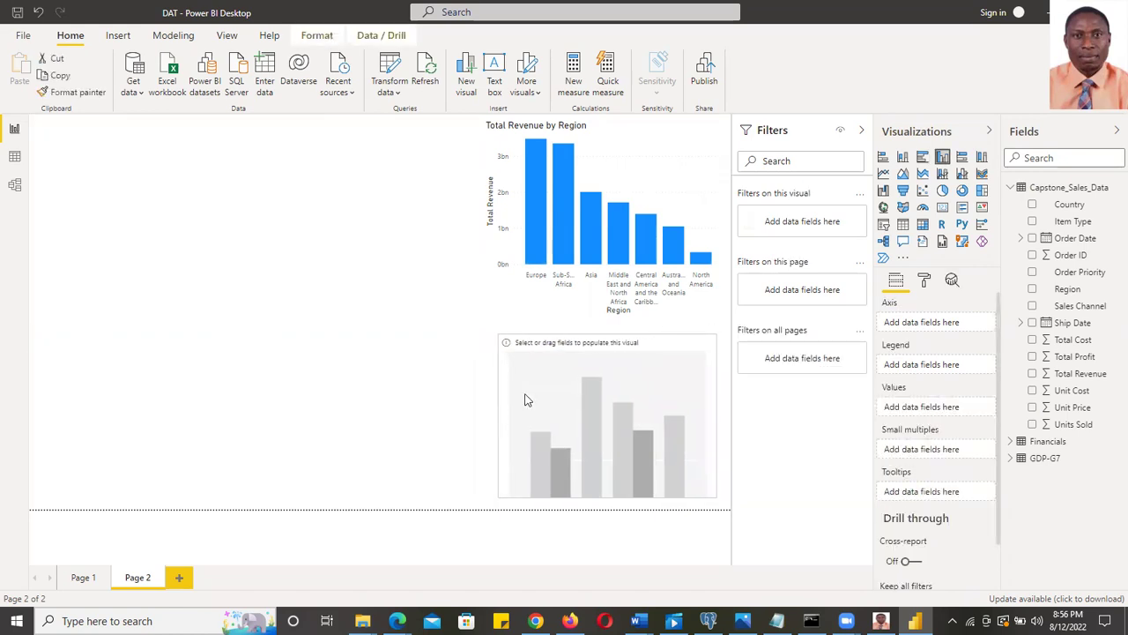
mouse_move(581, 351)
mouse_down()
mouse_move(590, 350)
mouse_move(577, 347)
mouse_up()
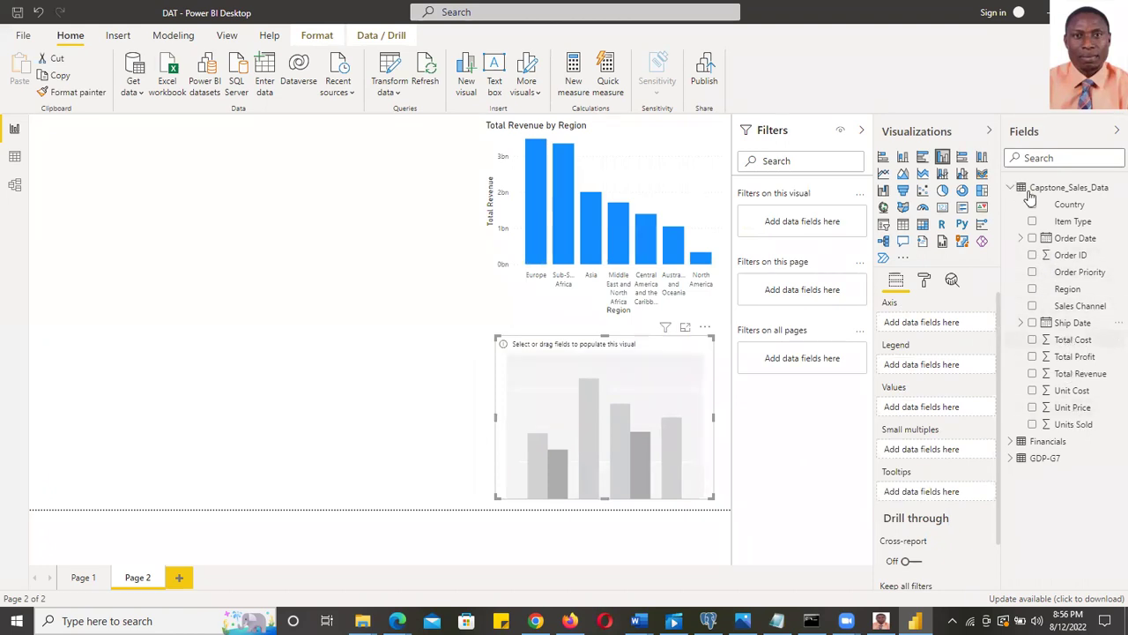
drag(1033, 209, 969, 326)
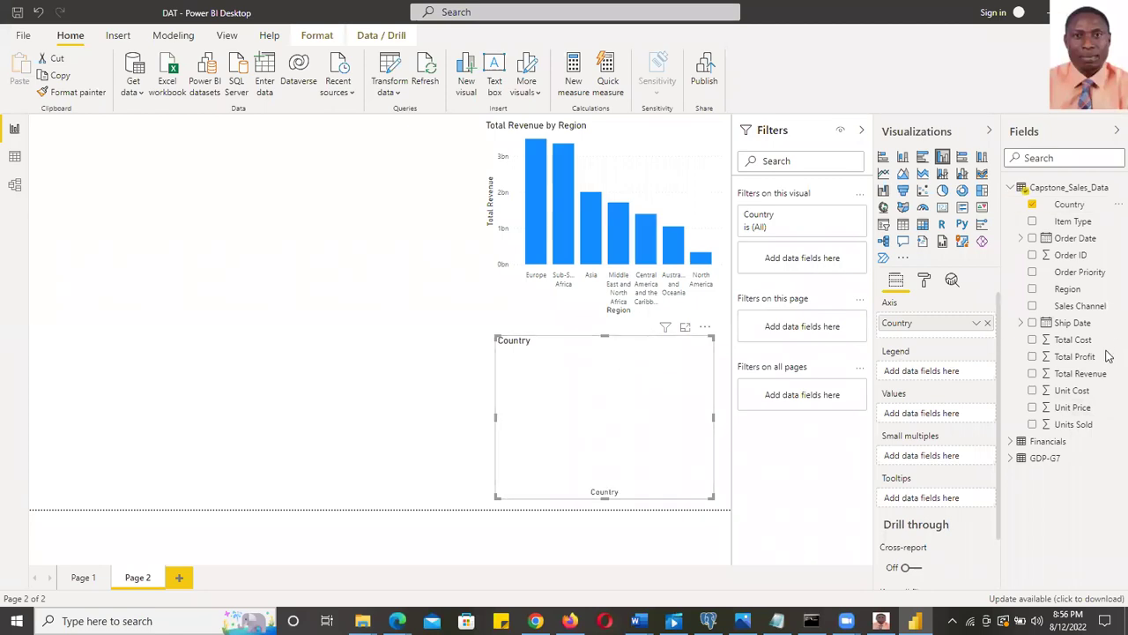
click(1032, 357)
Widen the Total Profit by Country chart and move it to the lower-left area of Page 2
drag(617, 345, 395, 338)
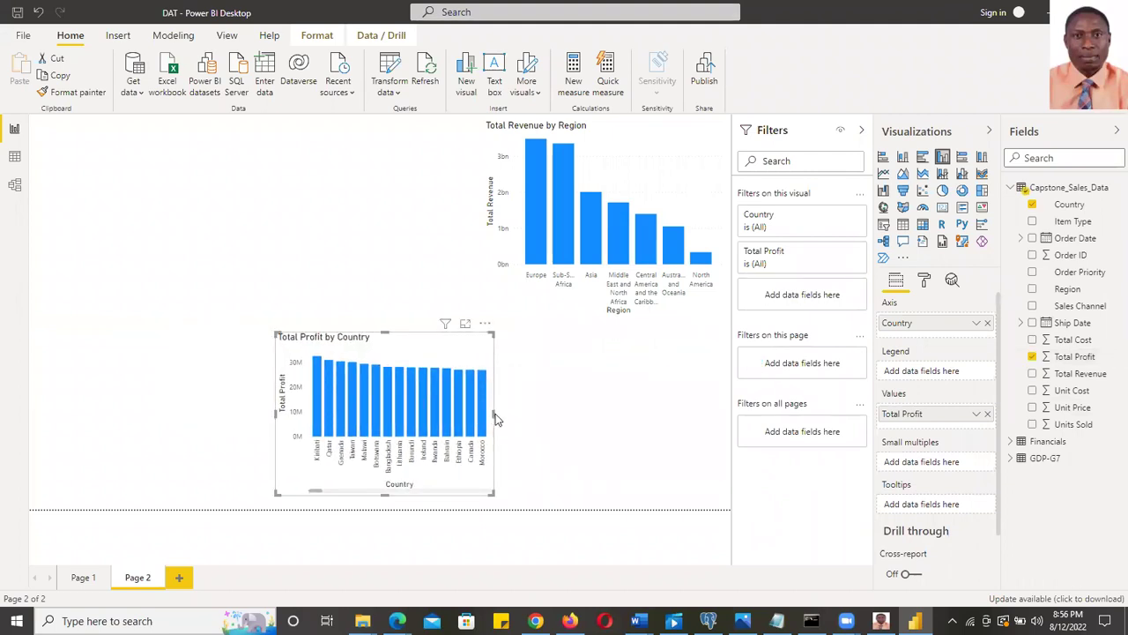
drag(496, 419, 559, 405)
drag(398, 336, 253, 338)
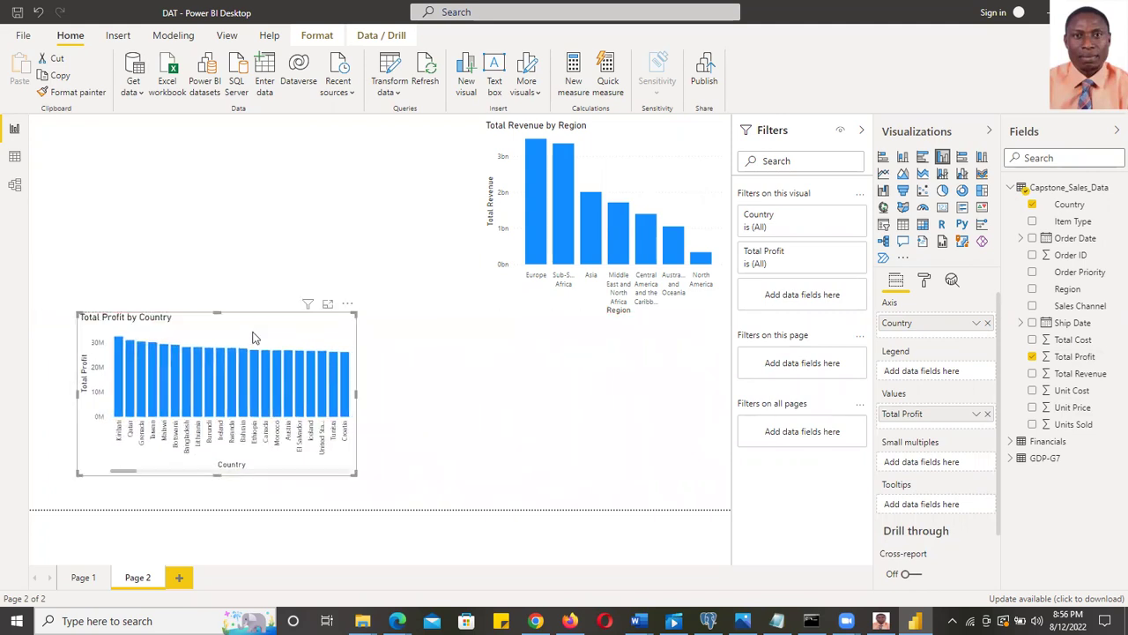
Examine the Total Profit by Country chart in focus mode from the highest- to the lowest-profit countries, and return to the report
click(327, 303)
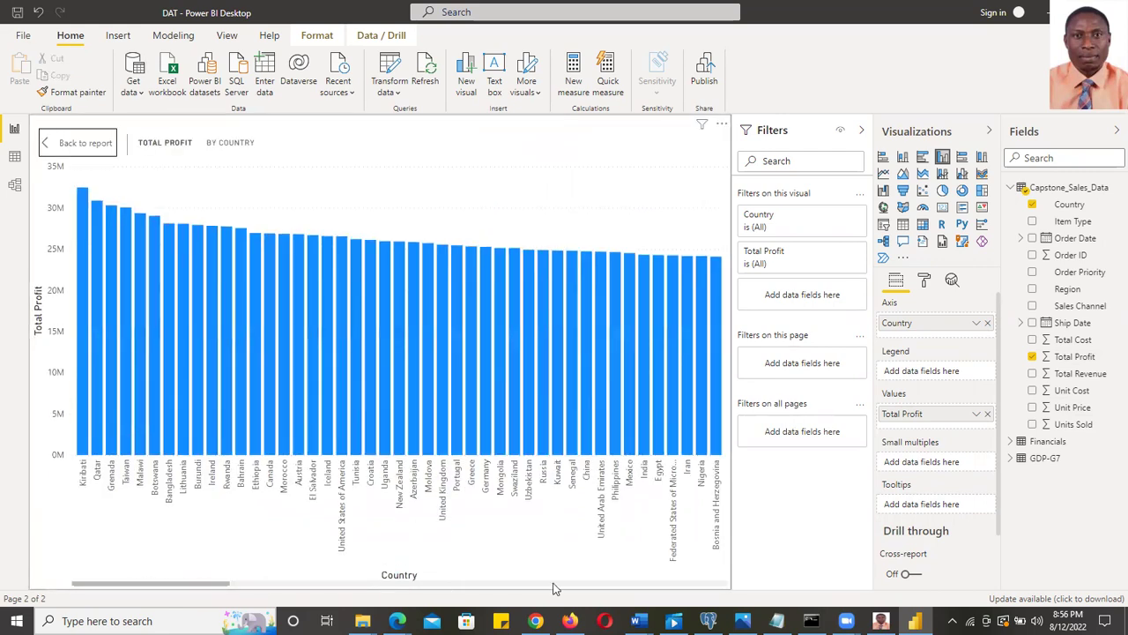
drag(141, 580, 353, 564)
drag(432, 564, 538, 585)
click(641, 584)
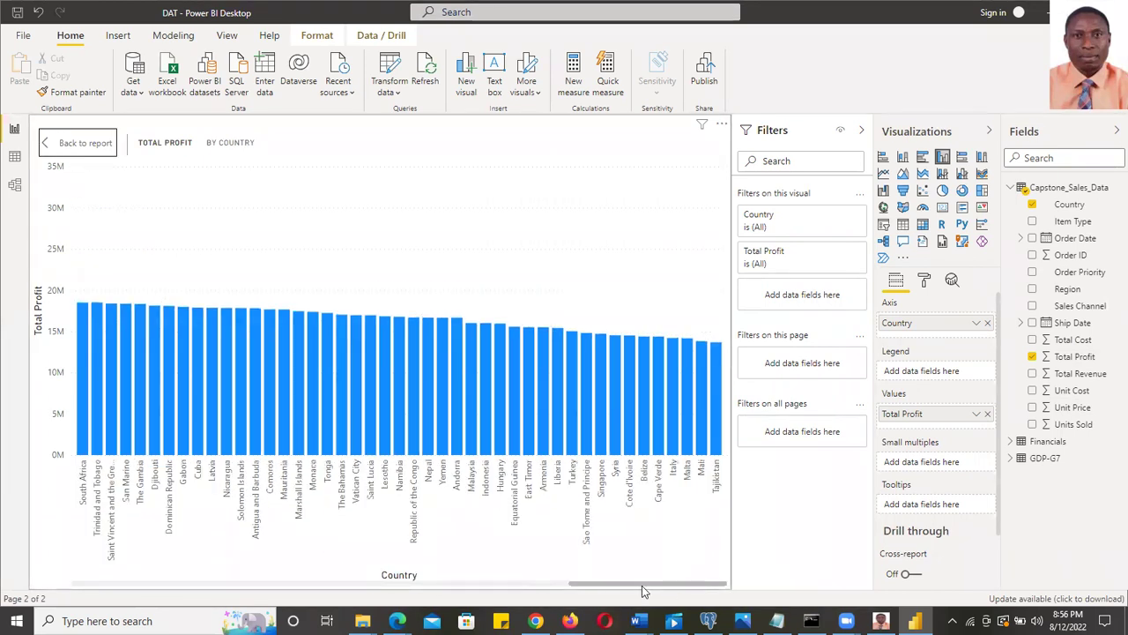
click(79, 585)
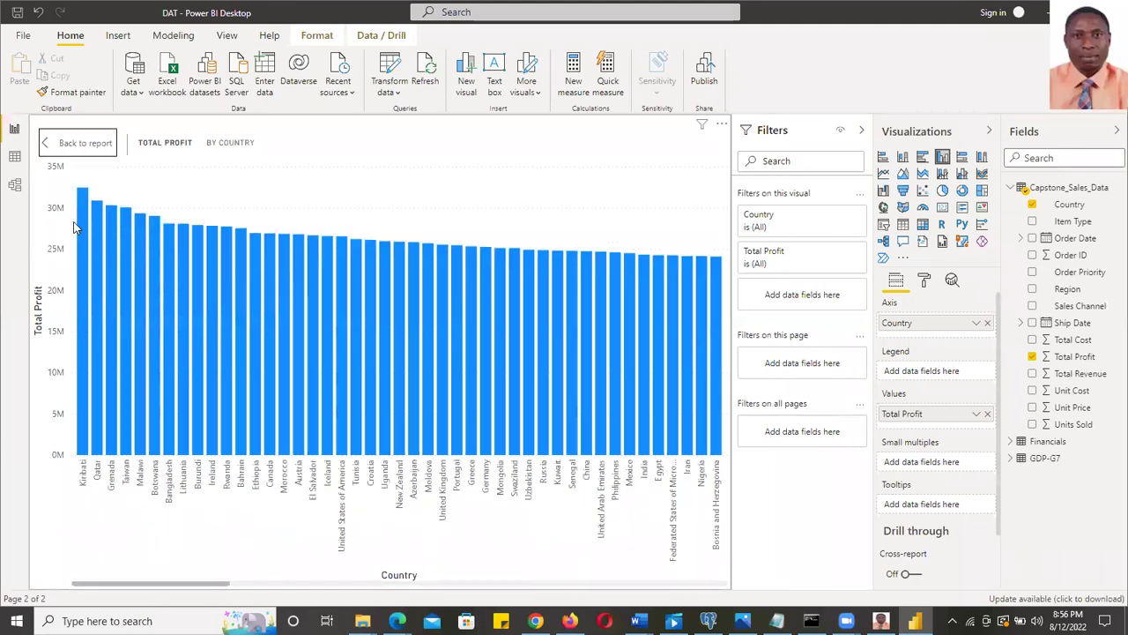
click(88, 147)
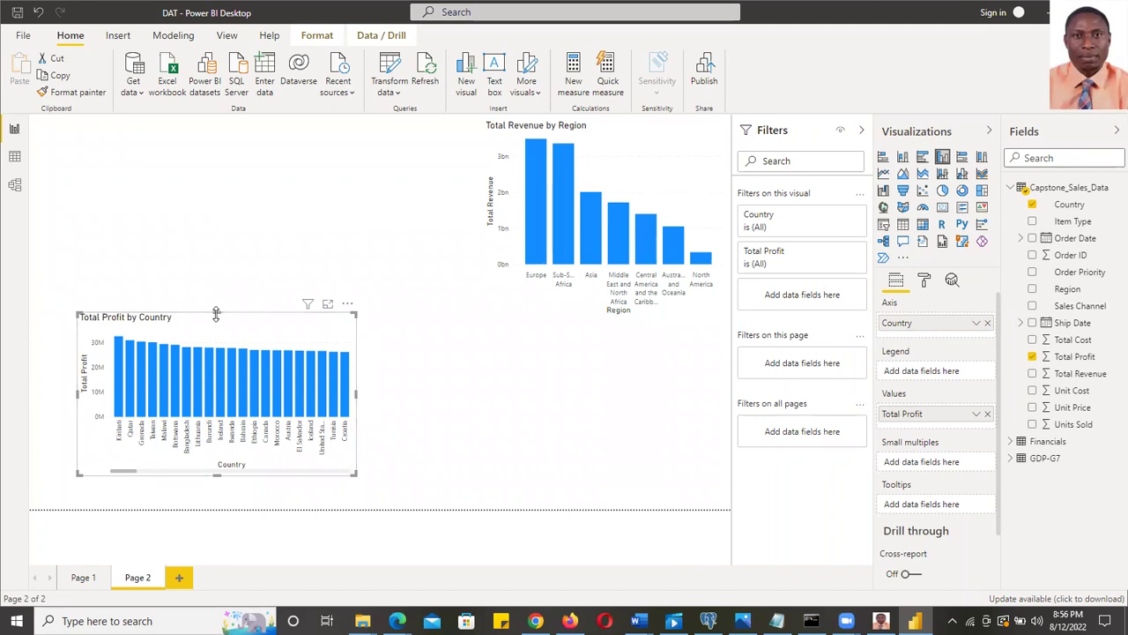
Make the Total Profit by Country chart taller and set its Country filter type to Top N, showing the top 5 items
drag(218, 290, 217, 279)
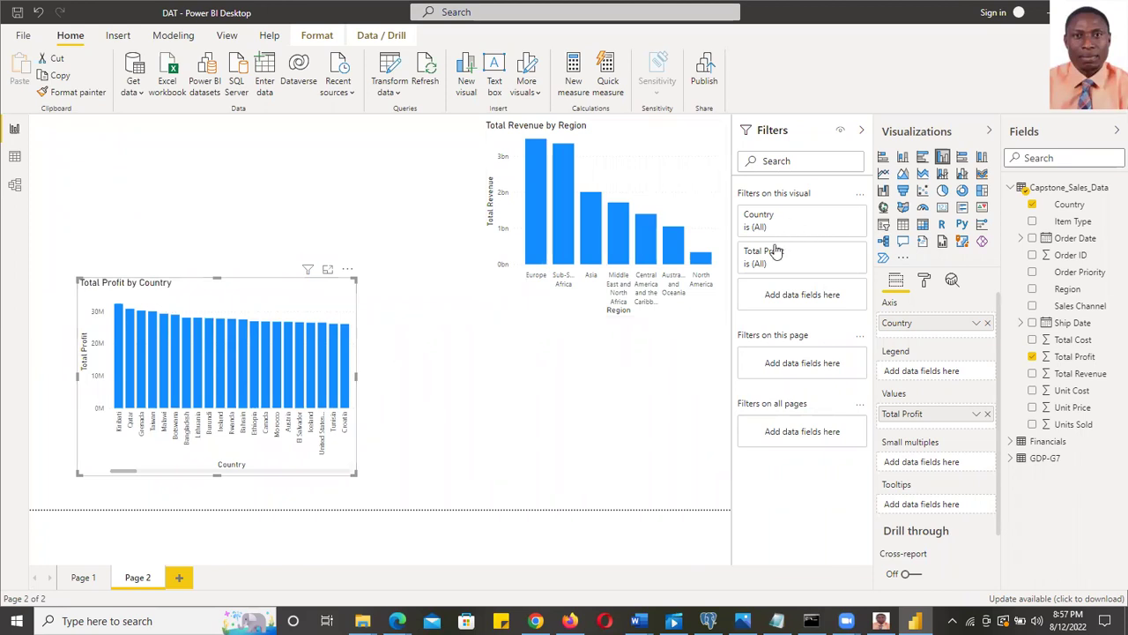
click(838, 217)
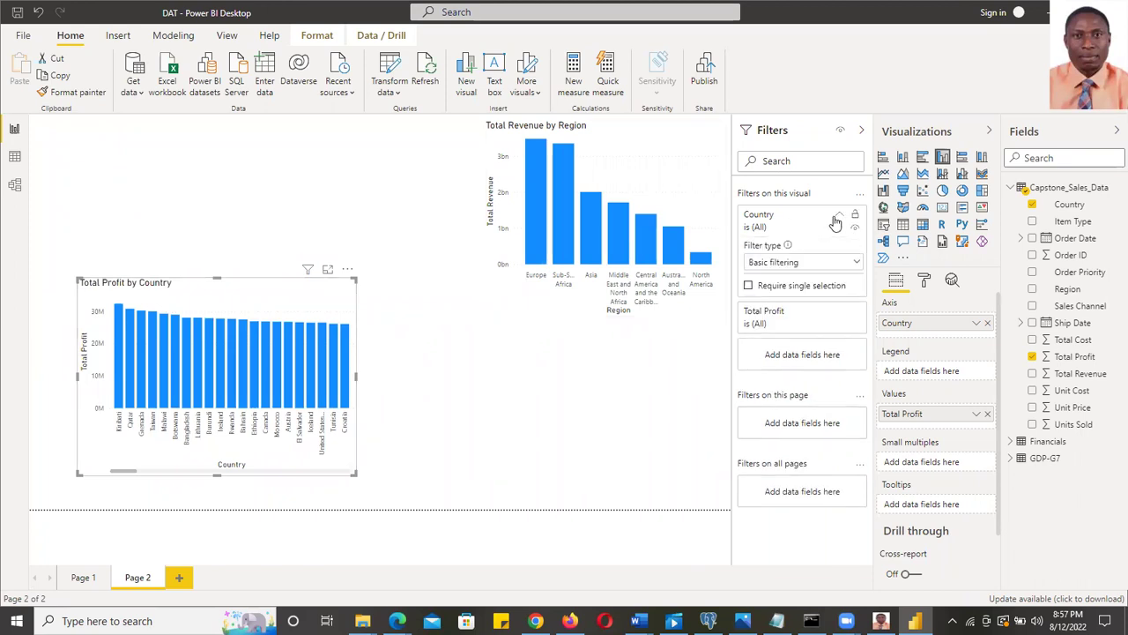
click(857, 264)
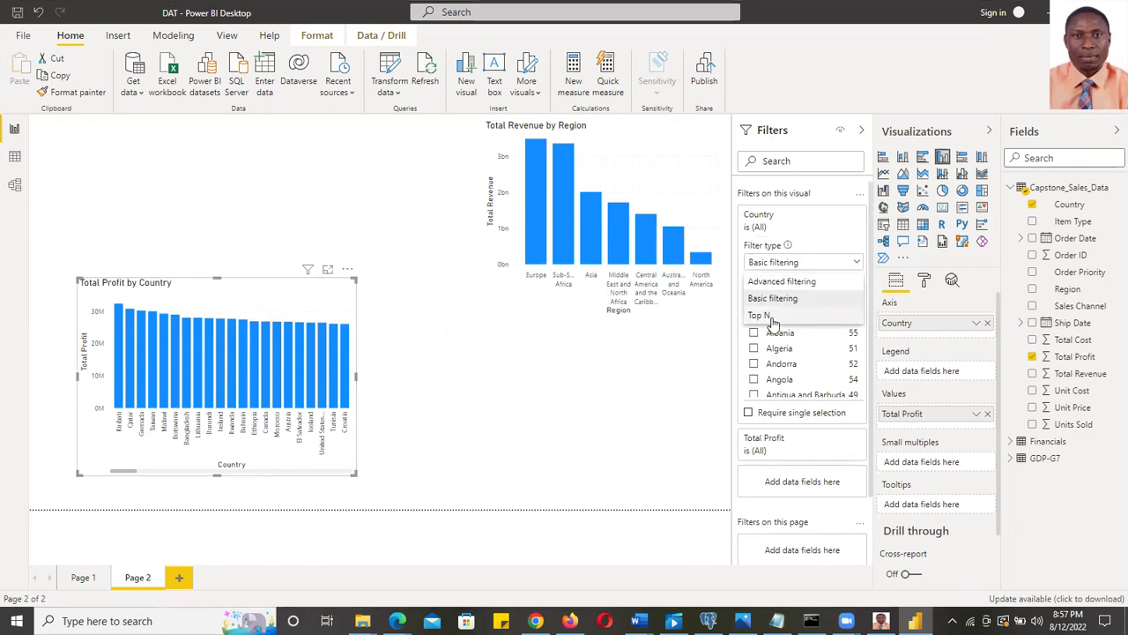
click(772, 316)
click(828, 299)
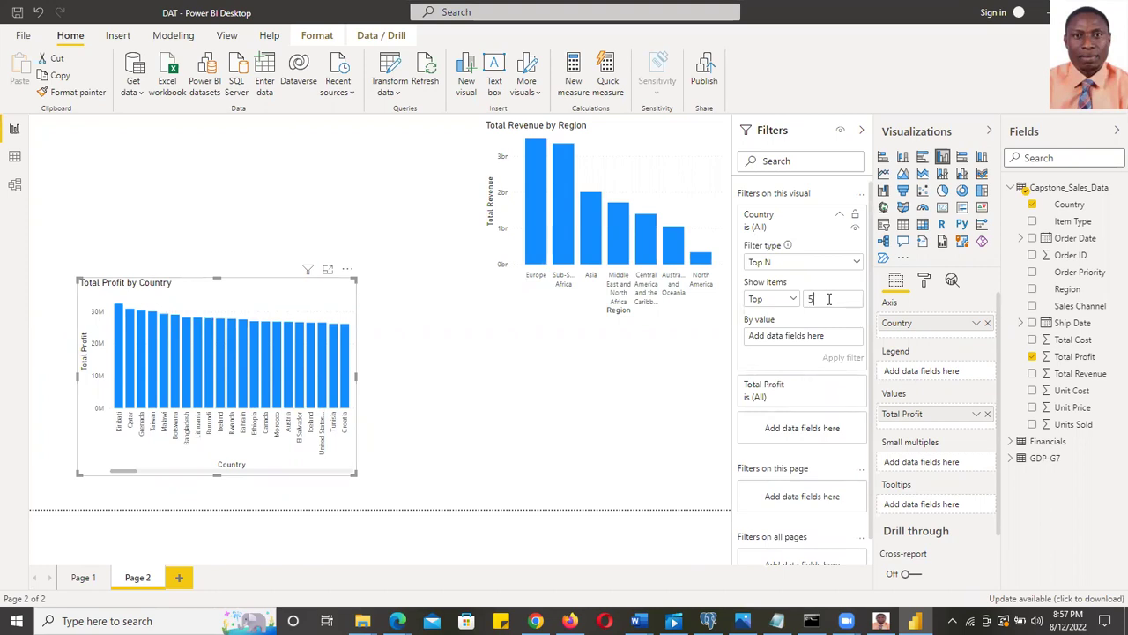
click(772, 398)
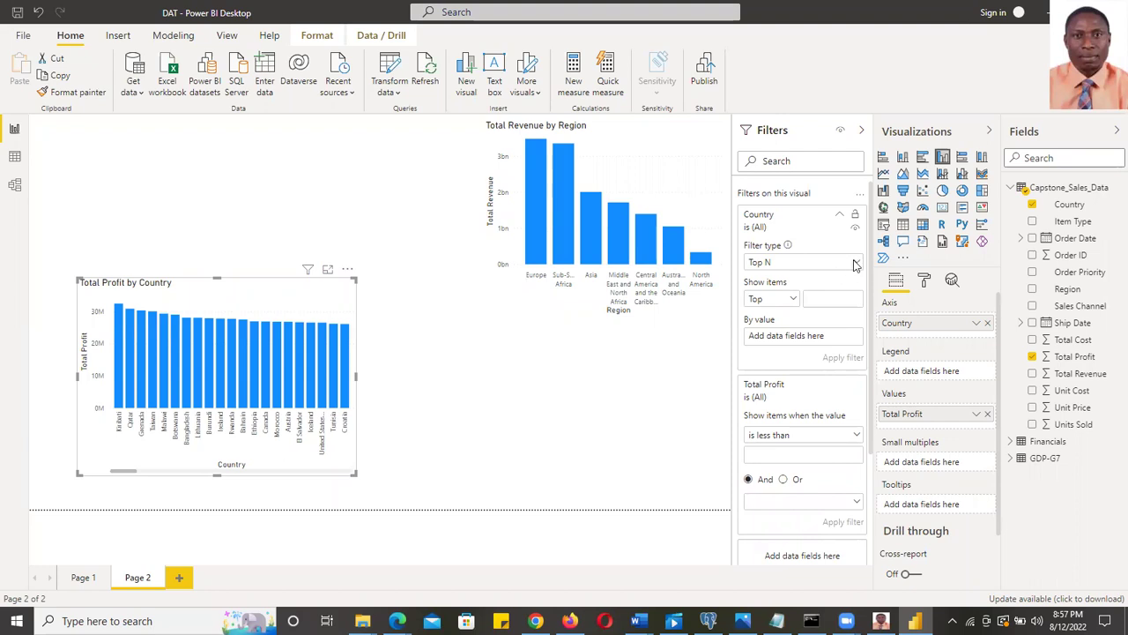
click(853, 265)
click(775, 282)
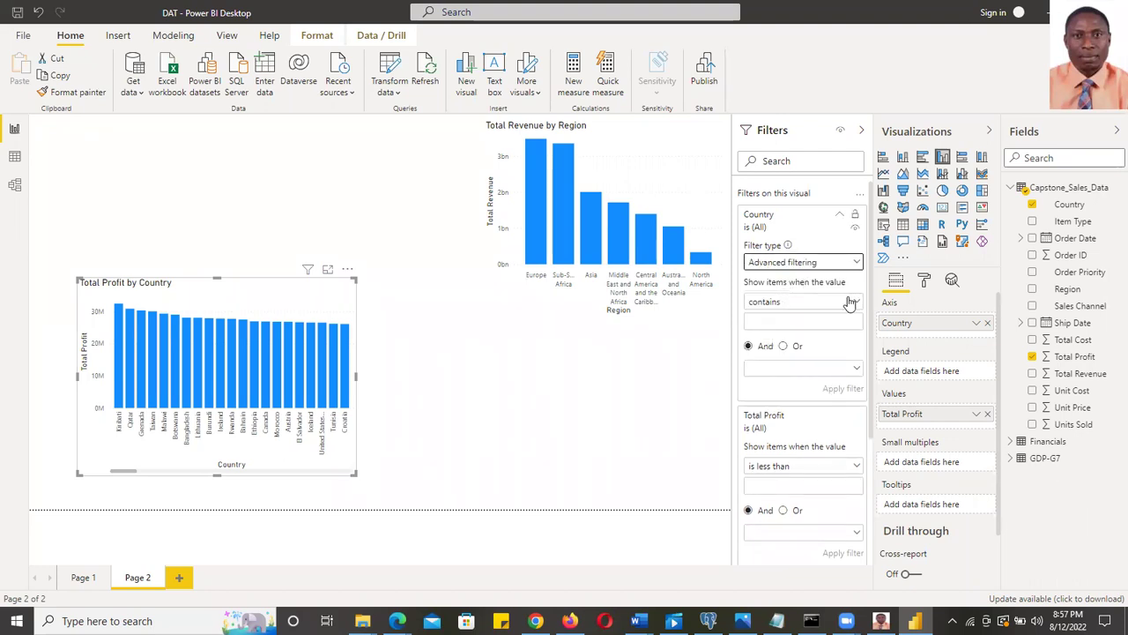
click(859, 265)
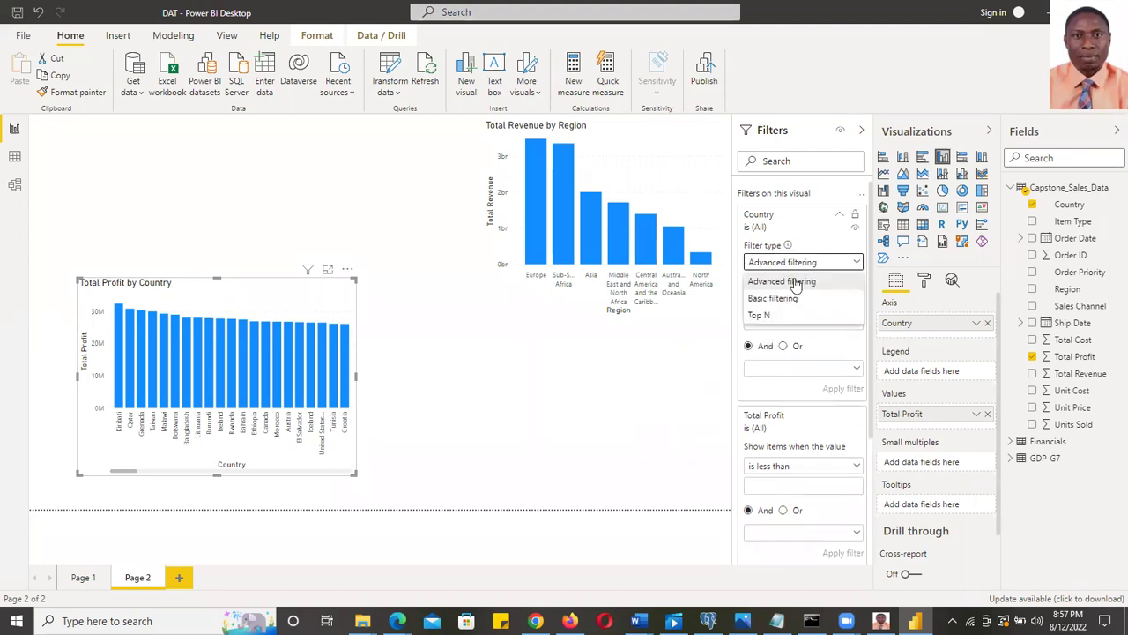
click(765, 316)
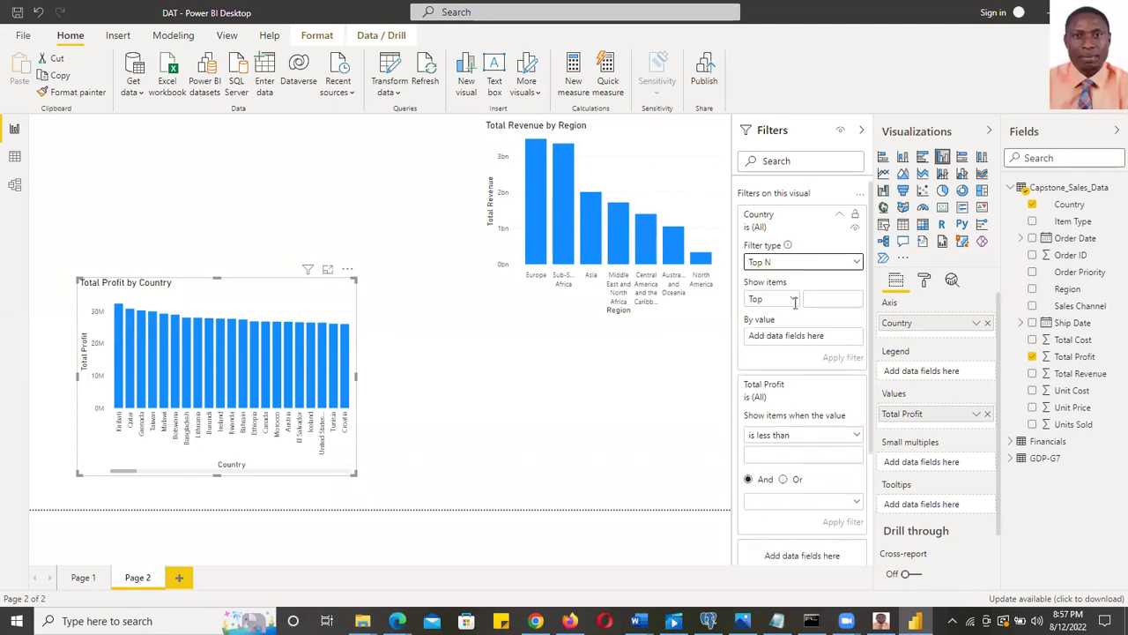
click(835, 298)
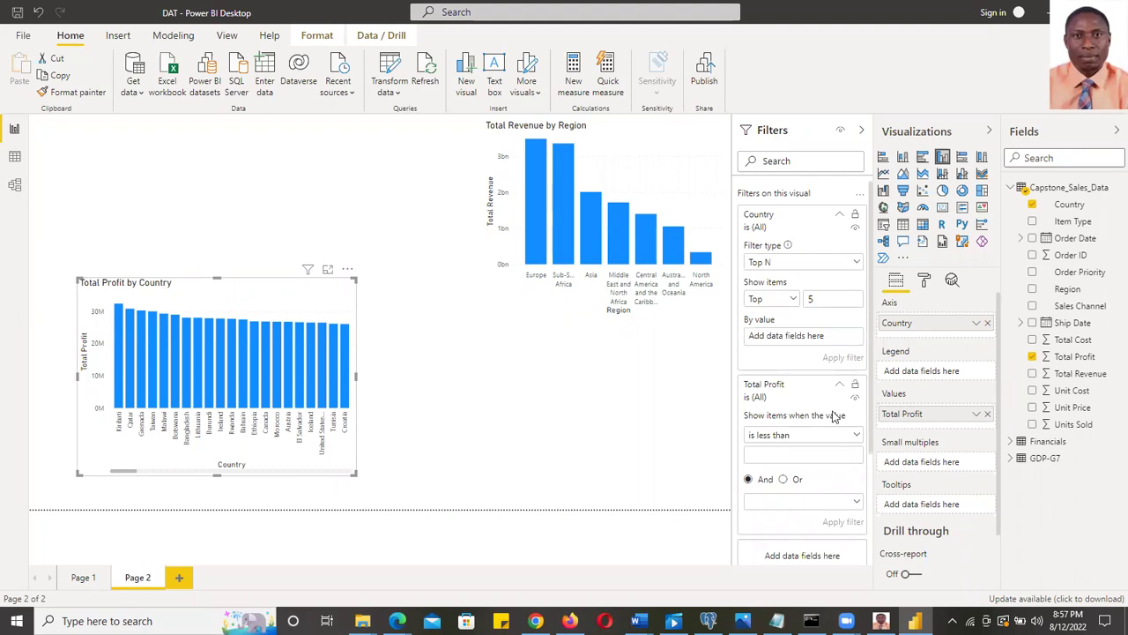
Check the condition options of the Total Profit filter and move the Total Profit by Country chart higher on Page 2
click(755, 401)
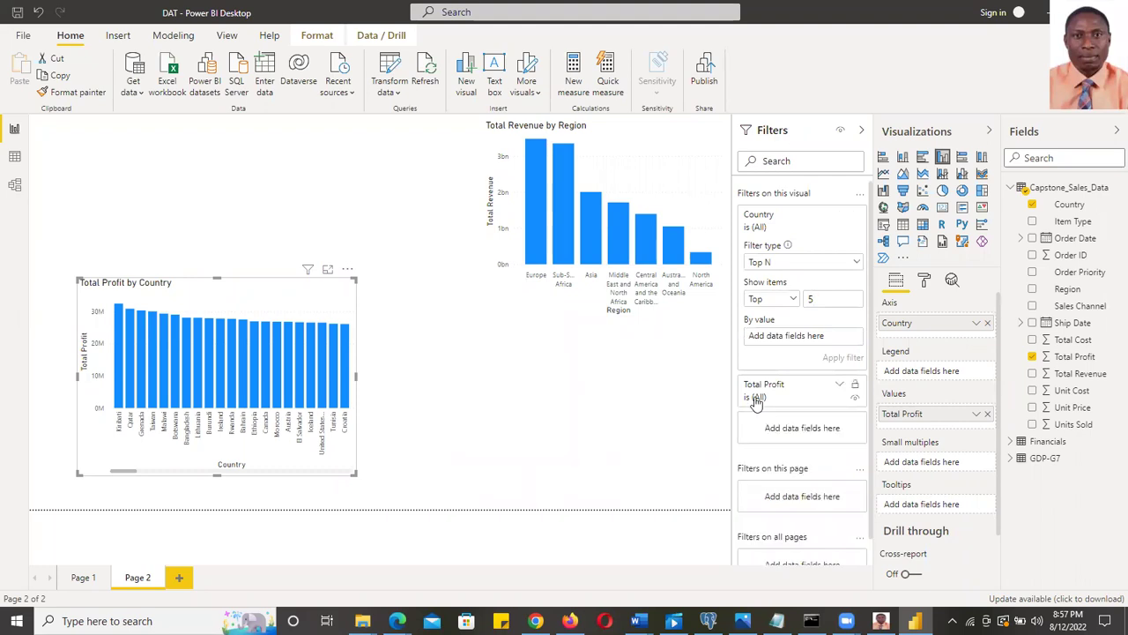
click(828, 401)
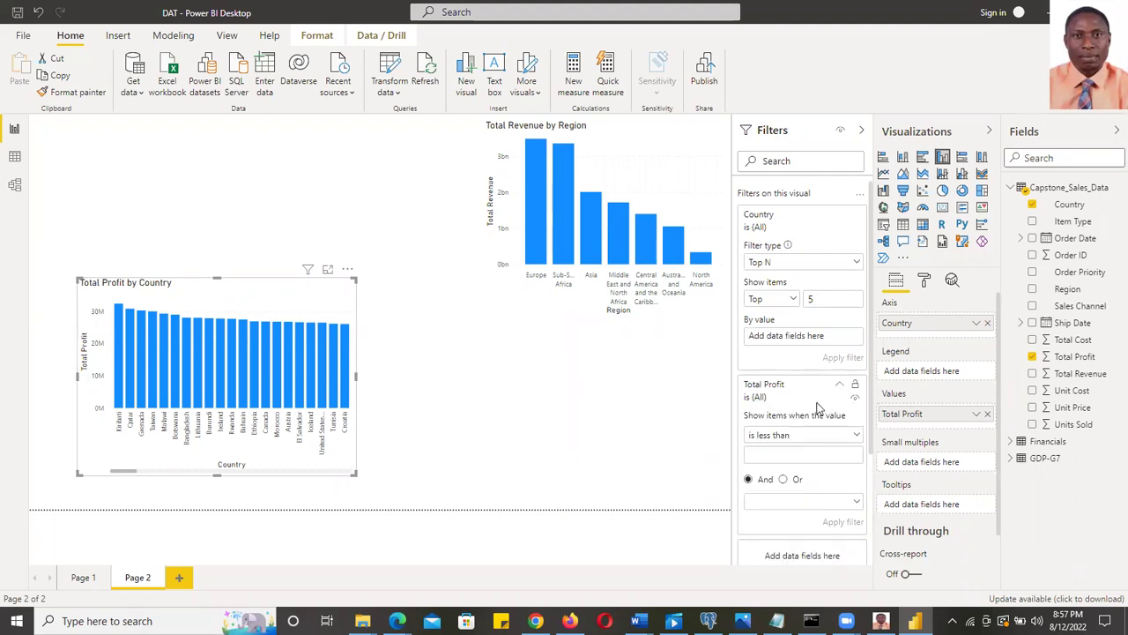
click(858, 435)
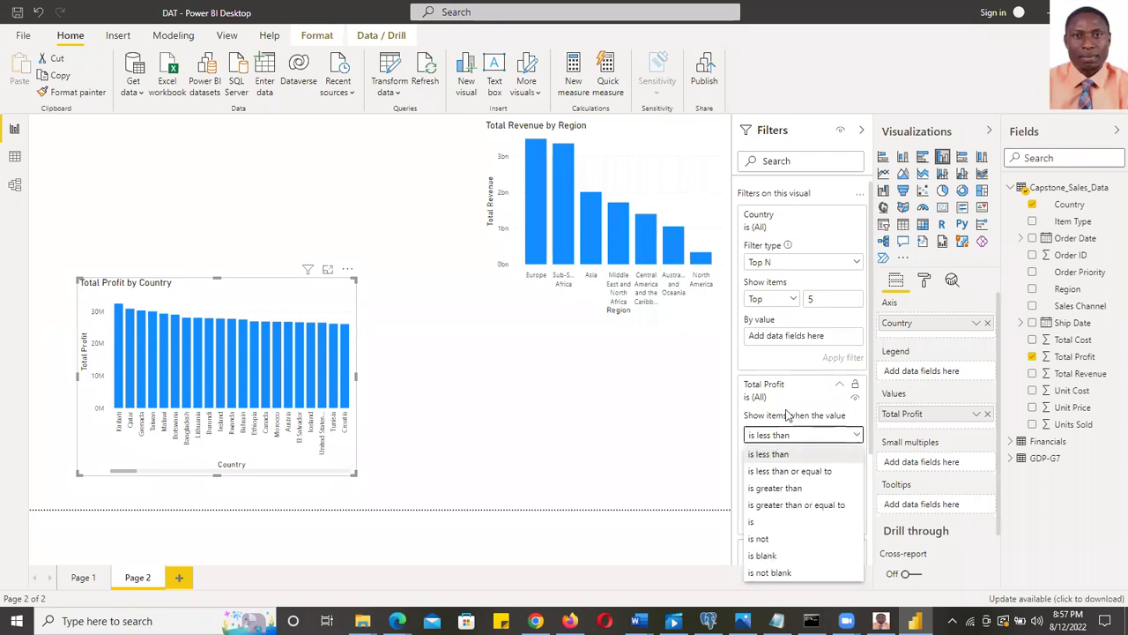
click(756, 401)
click(758, 401)
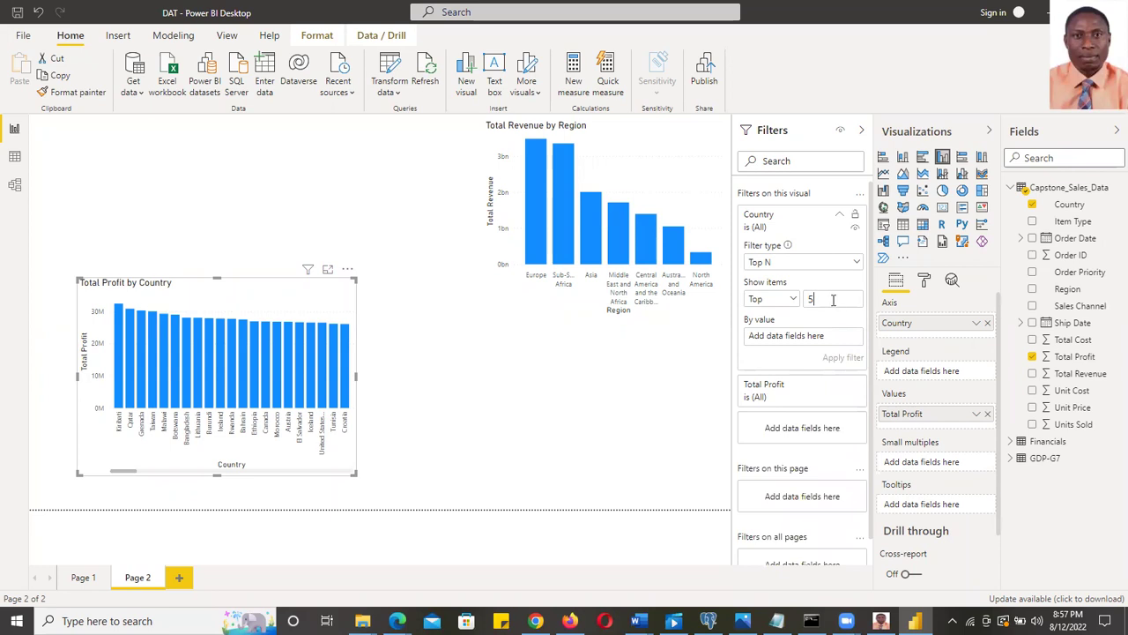
drag(257, 284, 277, 225)
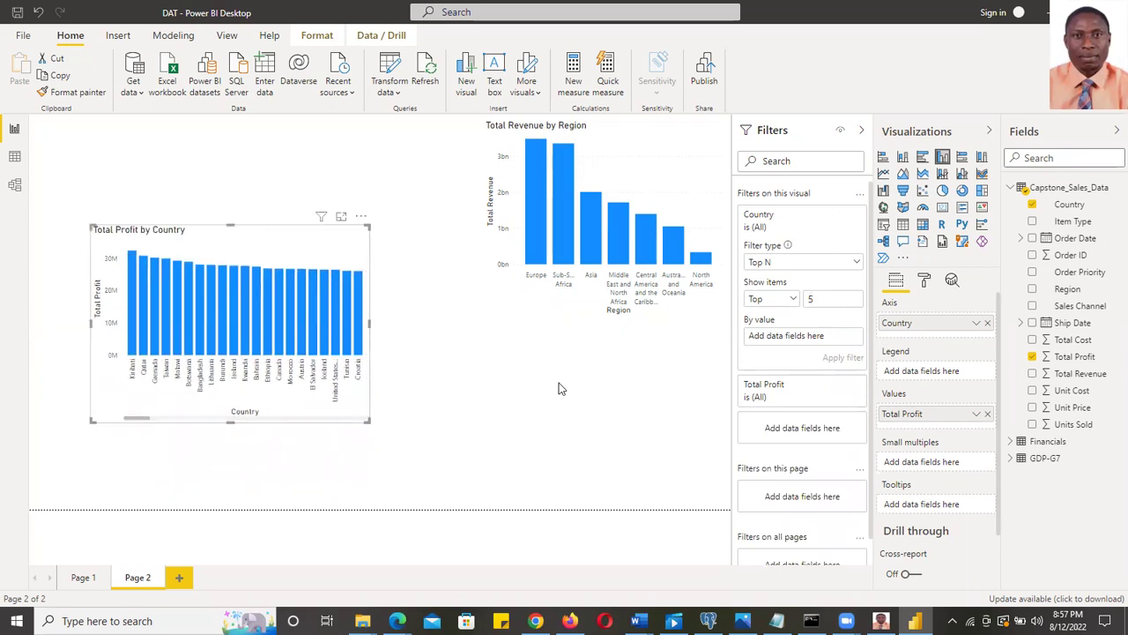
click(976, 414)
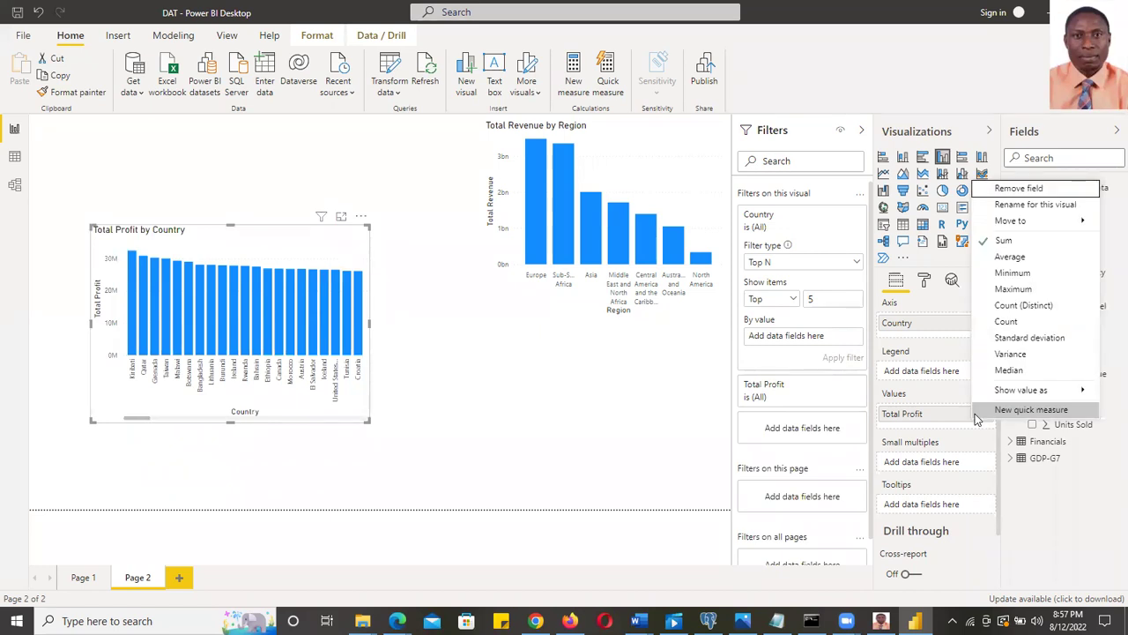
click(977, 411)
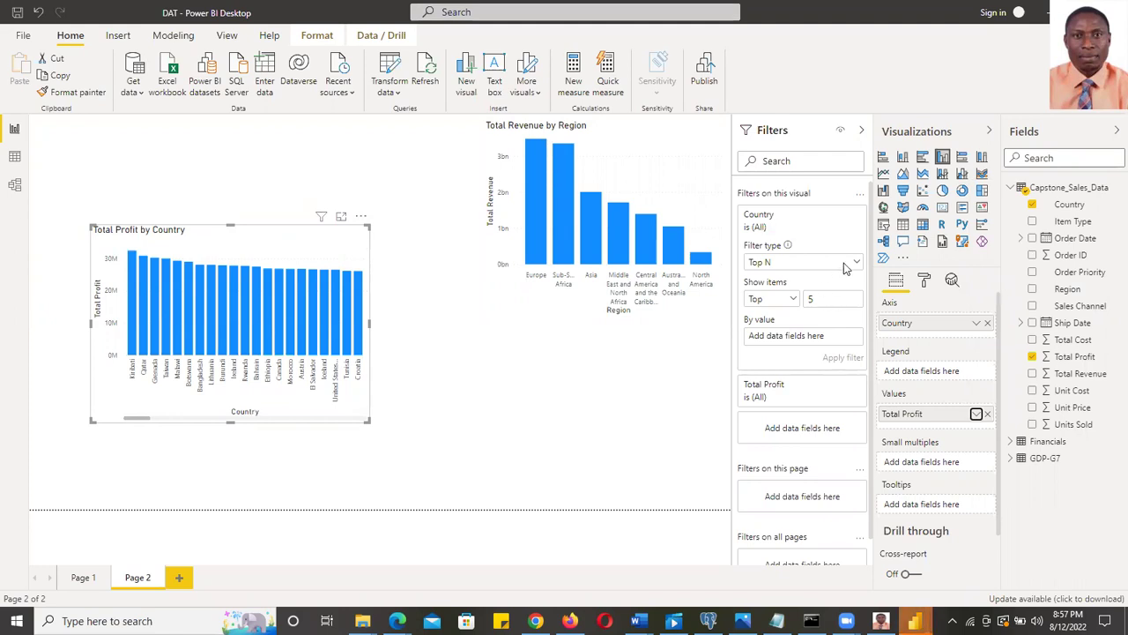
mouse_move(915, 621)
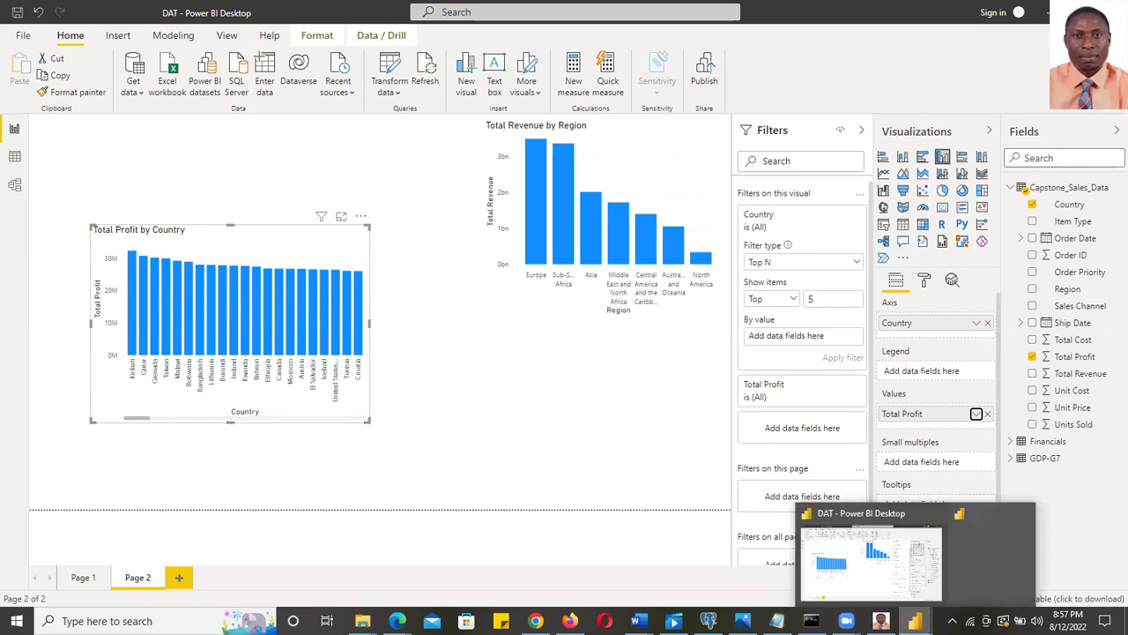
click(982, 552)
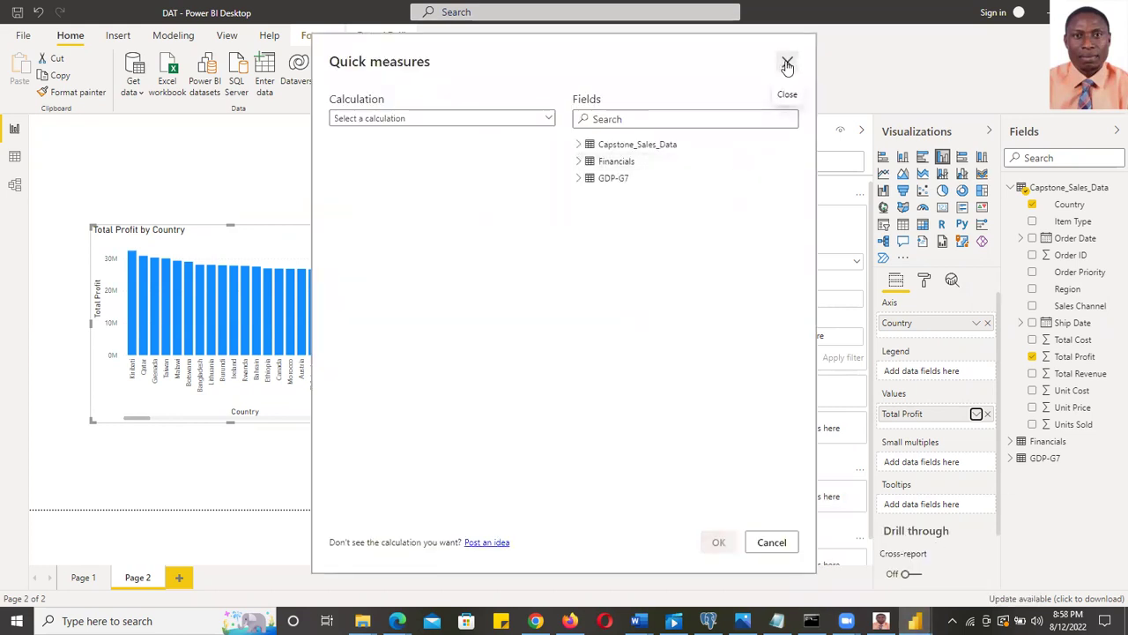
click(787, 64)
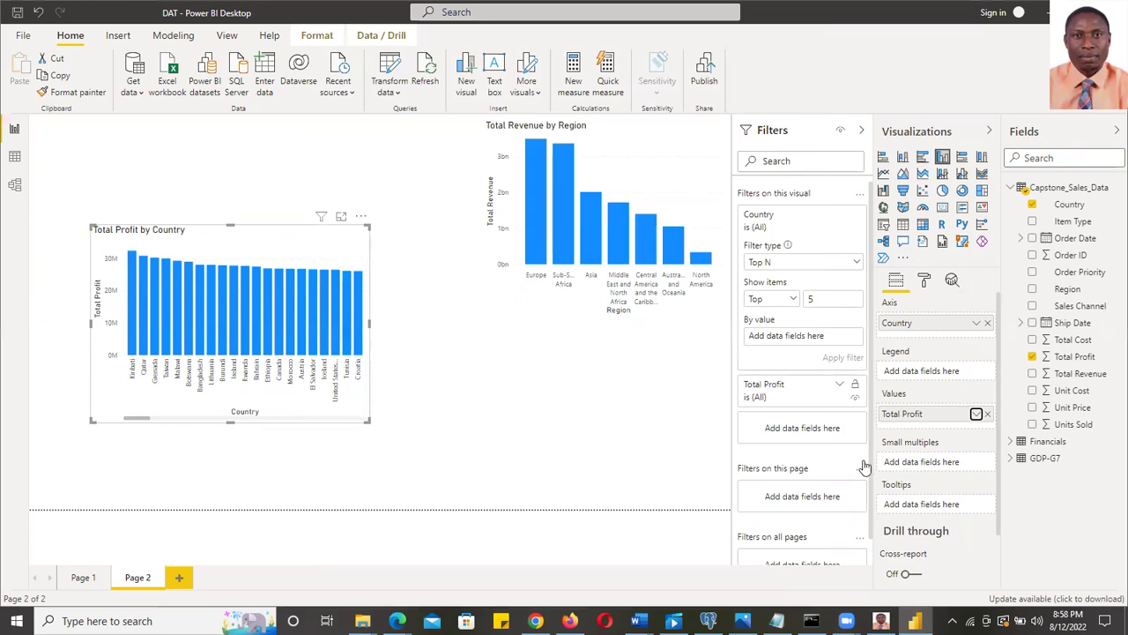
click(794, 300)
click(793, 317)
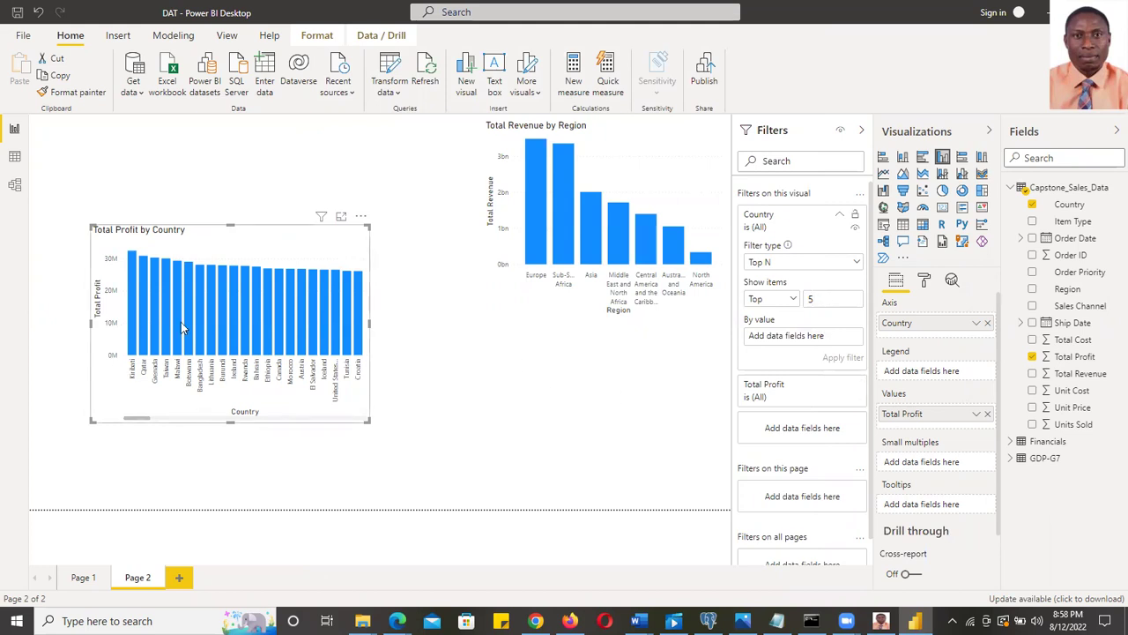
Sort the Total Profit by Country chart in ascending order and return it to descending order
click(360, 218)
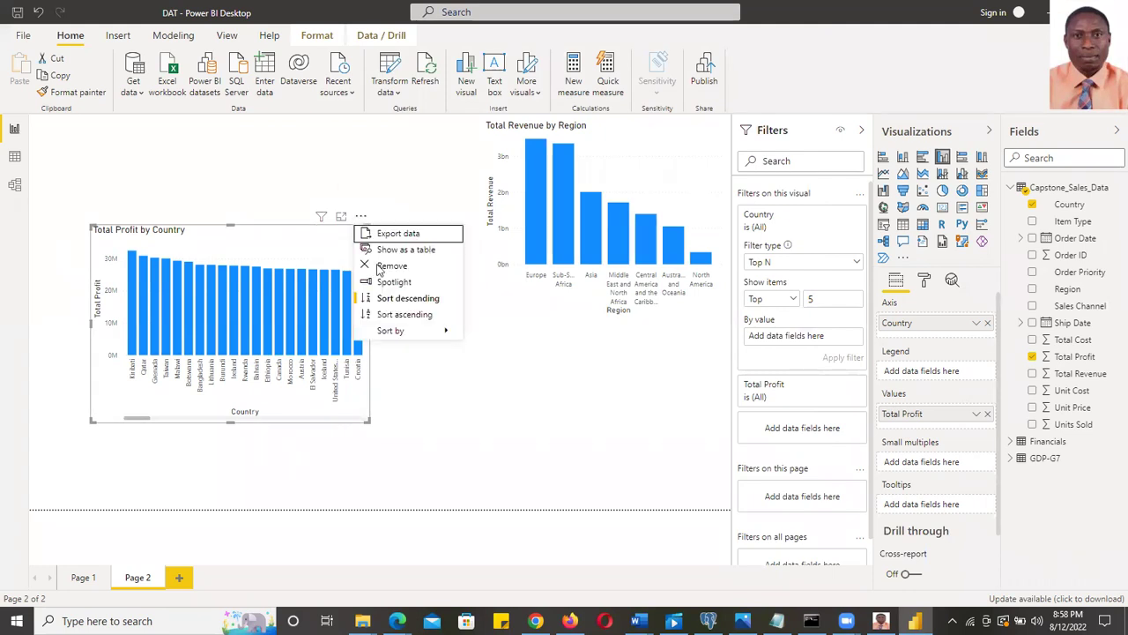
key(Escape)
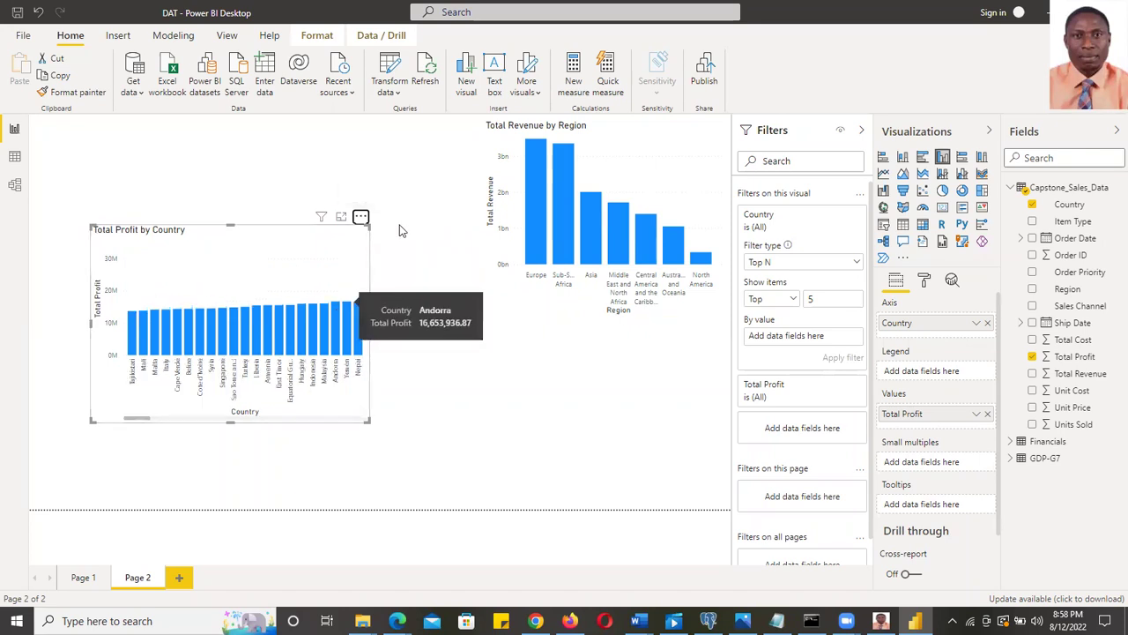
click(362, 217)
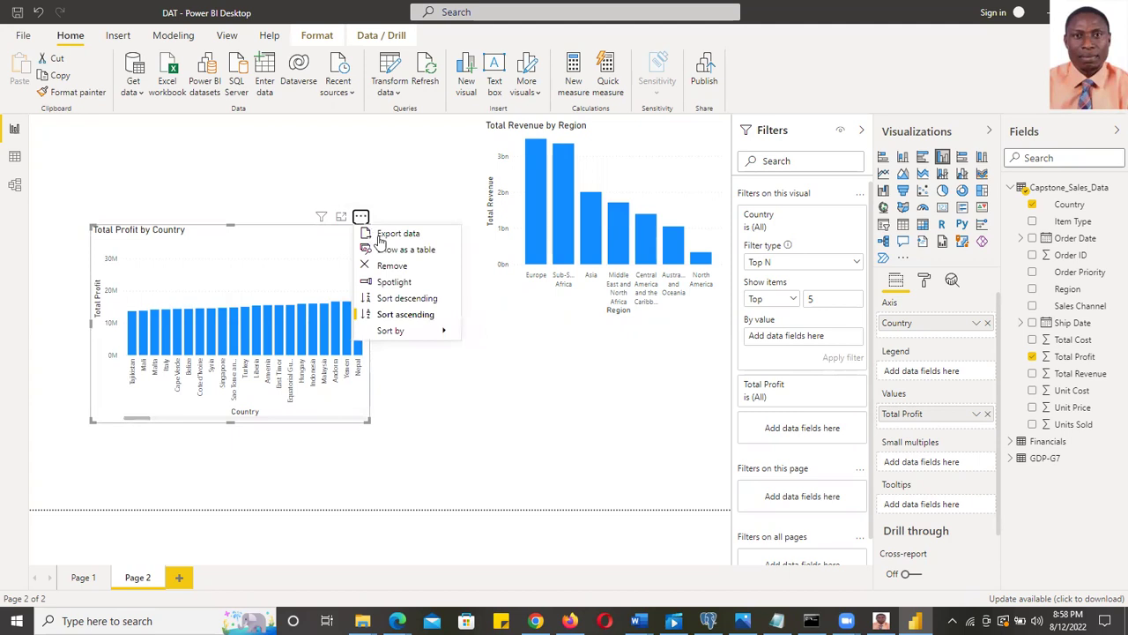
click(411, 302)
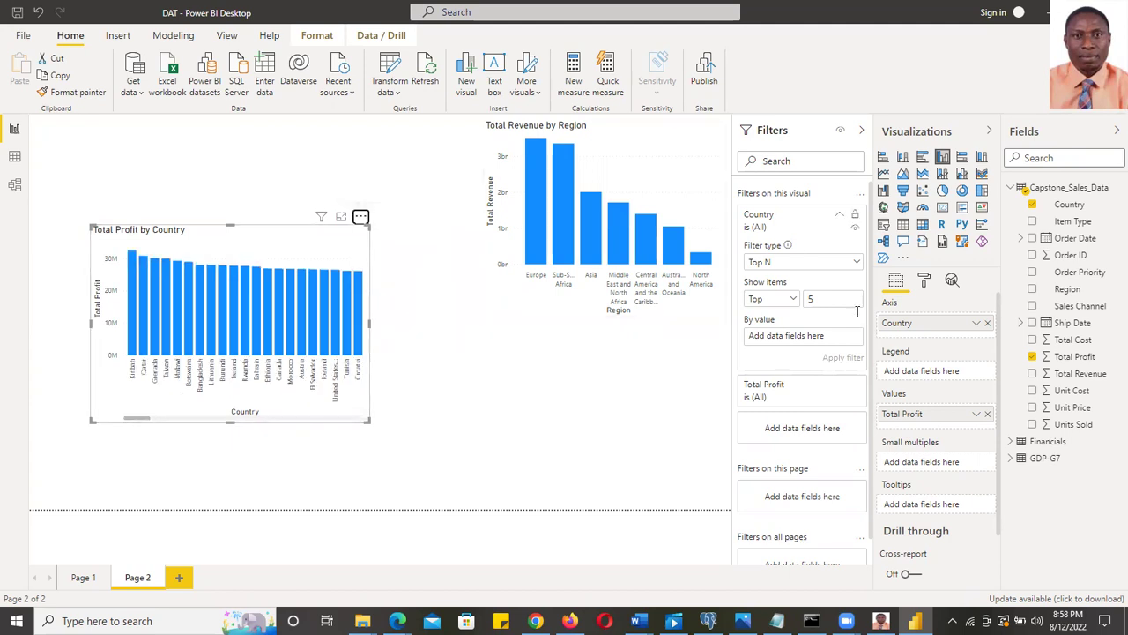
click(829, 299)
click(761, 402)
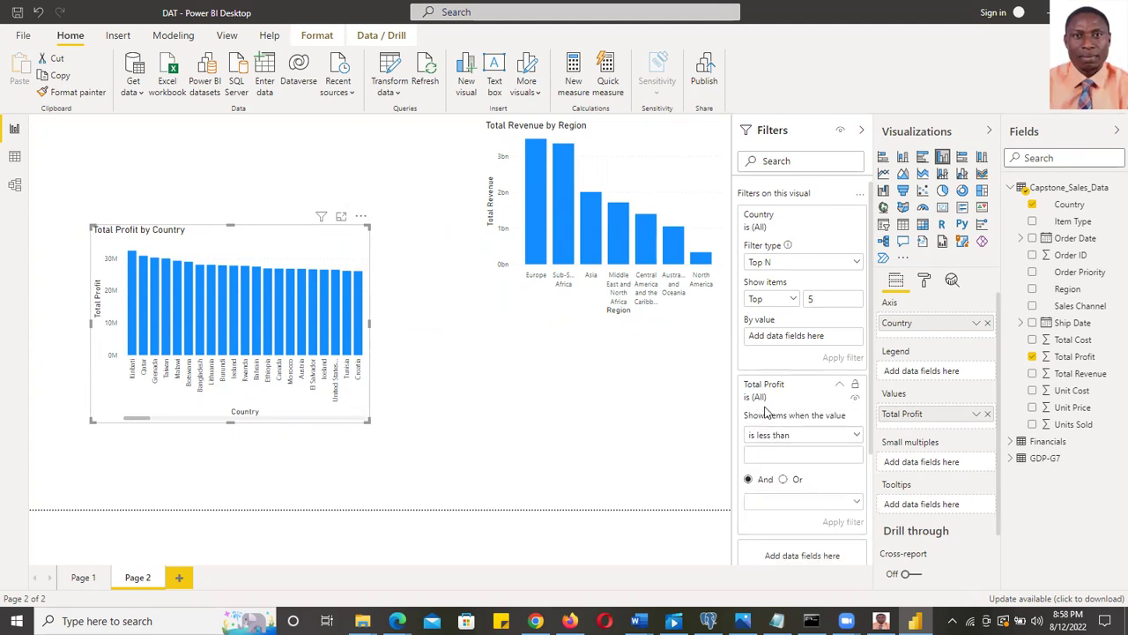
click(856, 435)
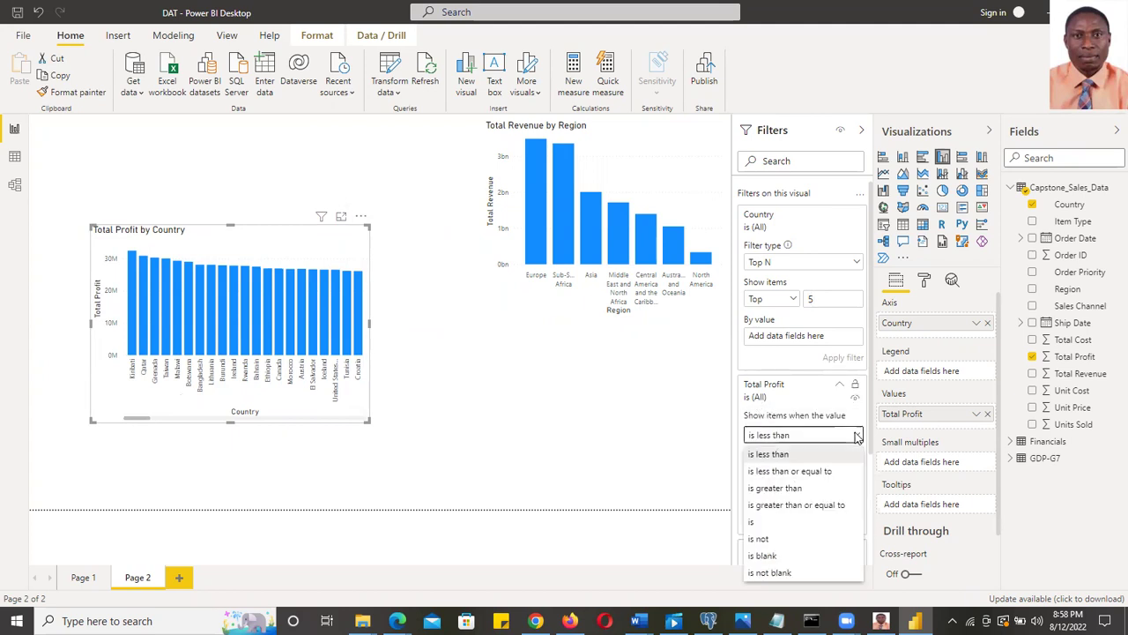
click(856, 435)
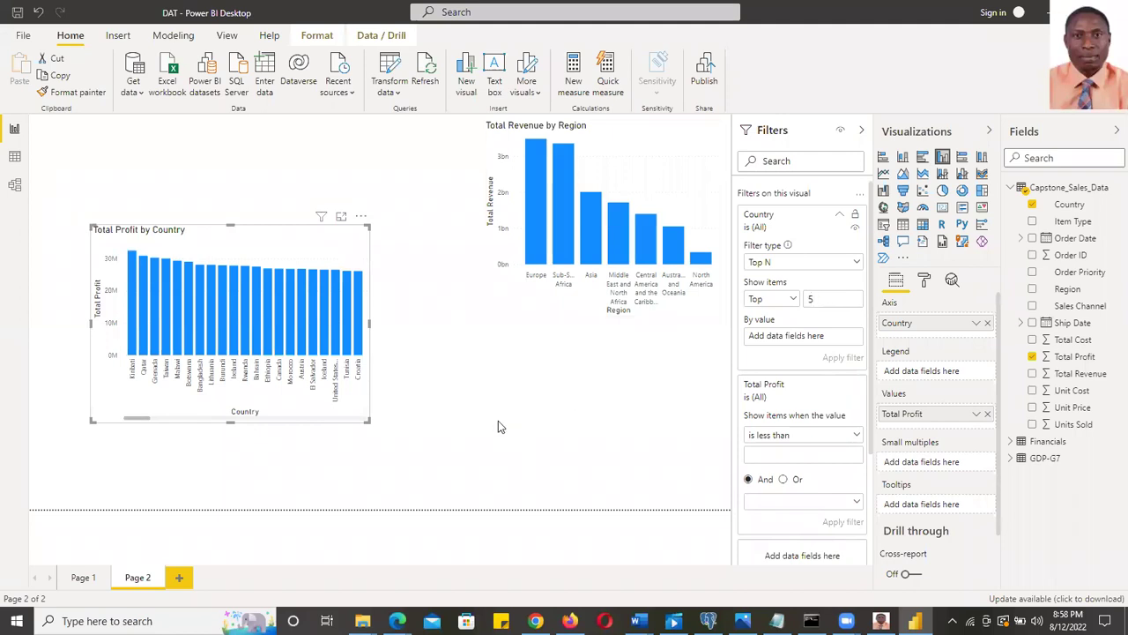
Move the Total Profit by Country chart beside the Total Revenue by Region chart, and return to the report from its focus view
click(268, 234)
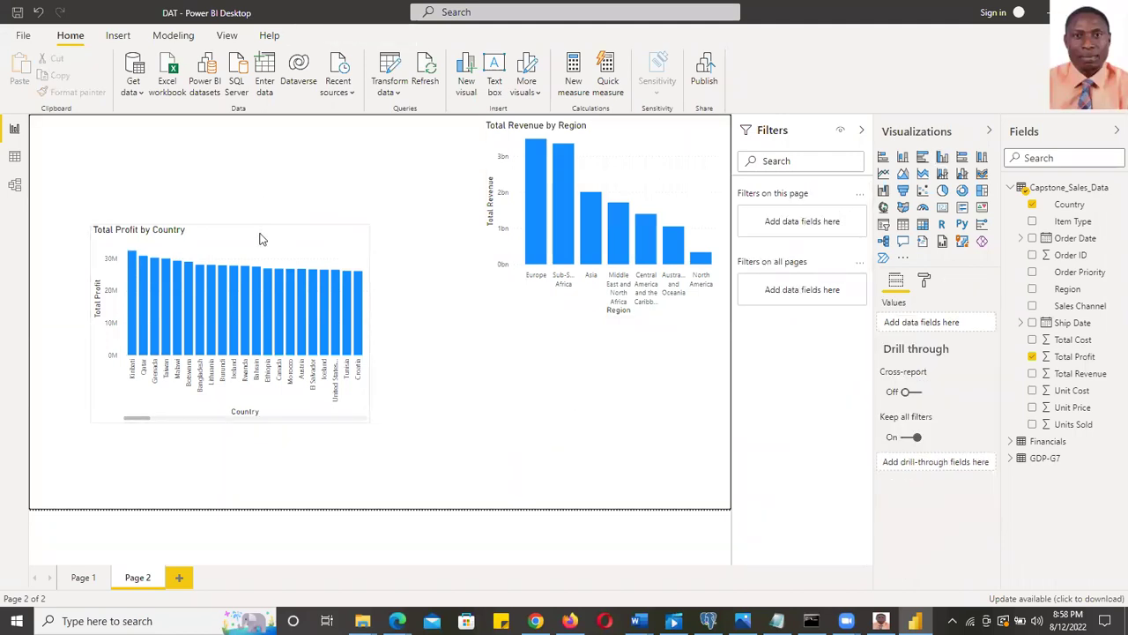
drag(259, 238, 268, 196)
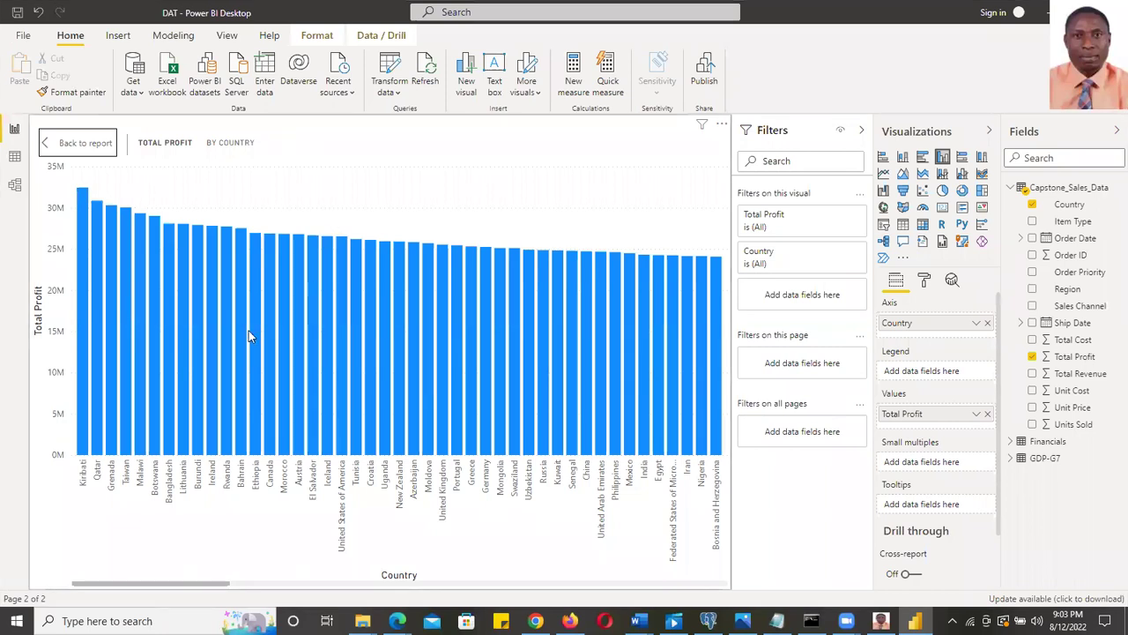
click(72, 143)
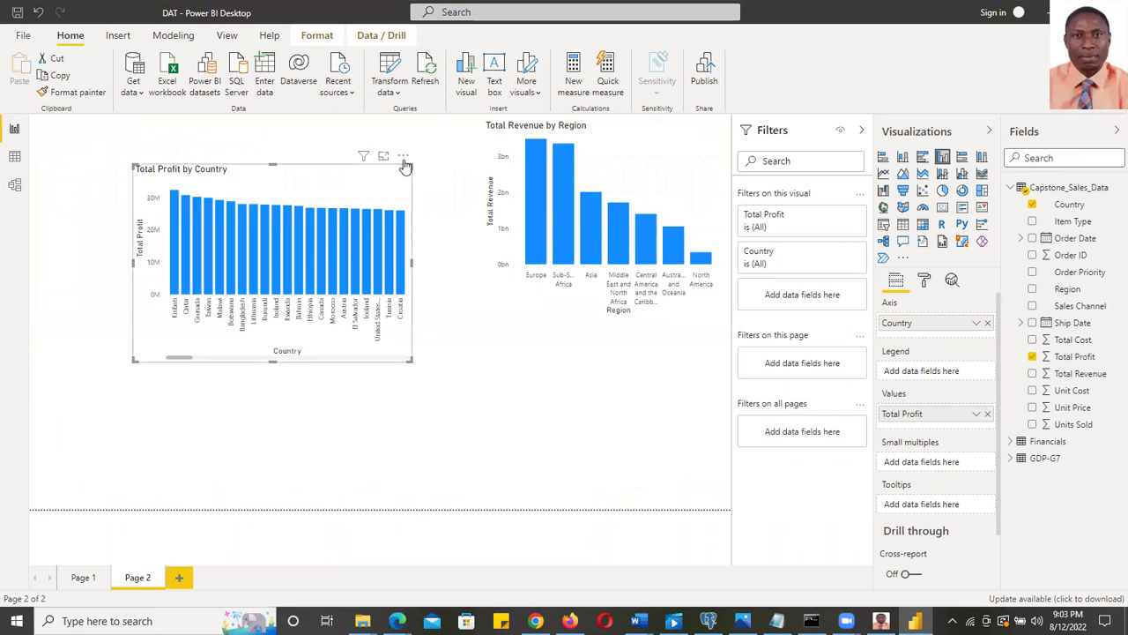
Convert the Total Profit by Country chart into a table and inspect its highest-profit rows
click(402, 158)
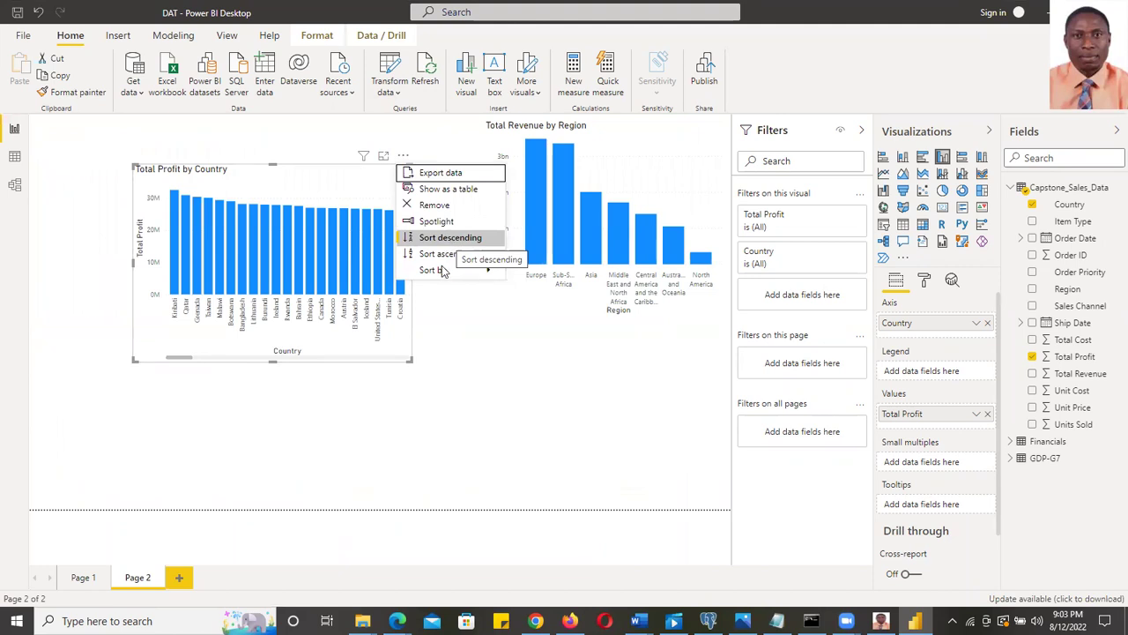
mouse_move(443, 277)
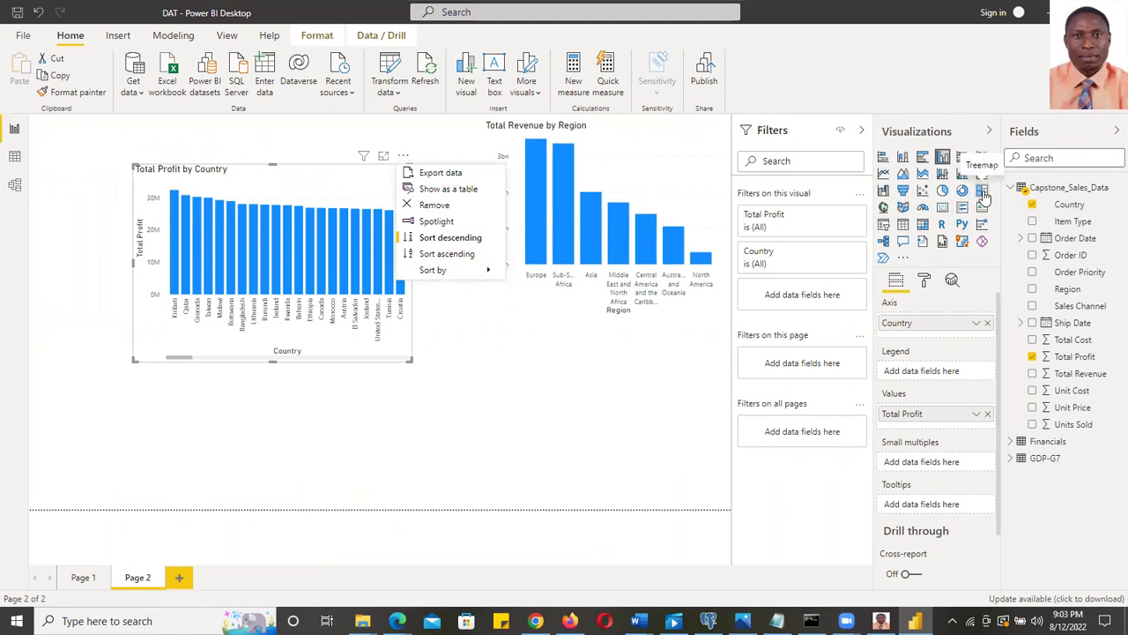
key(Escape)
click(903, 224)
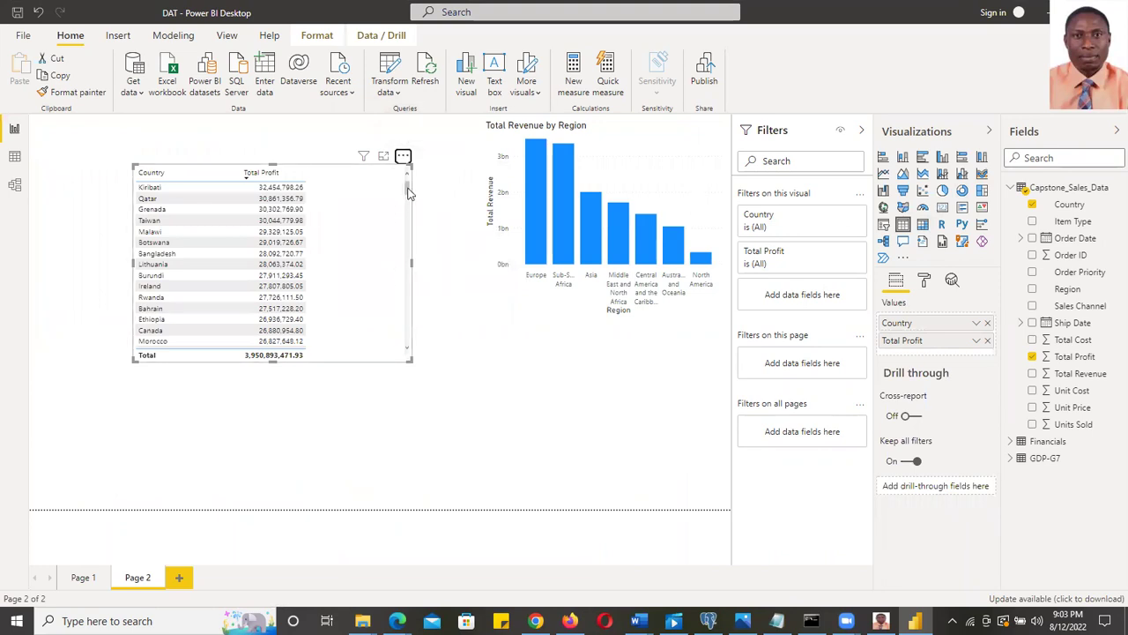
click(281, 199)
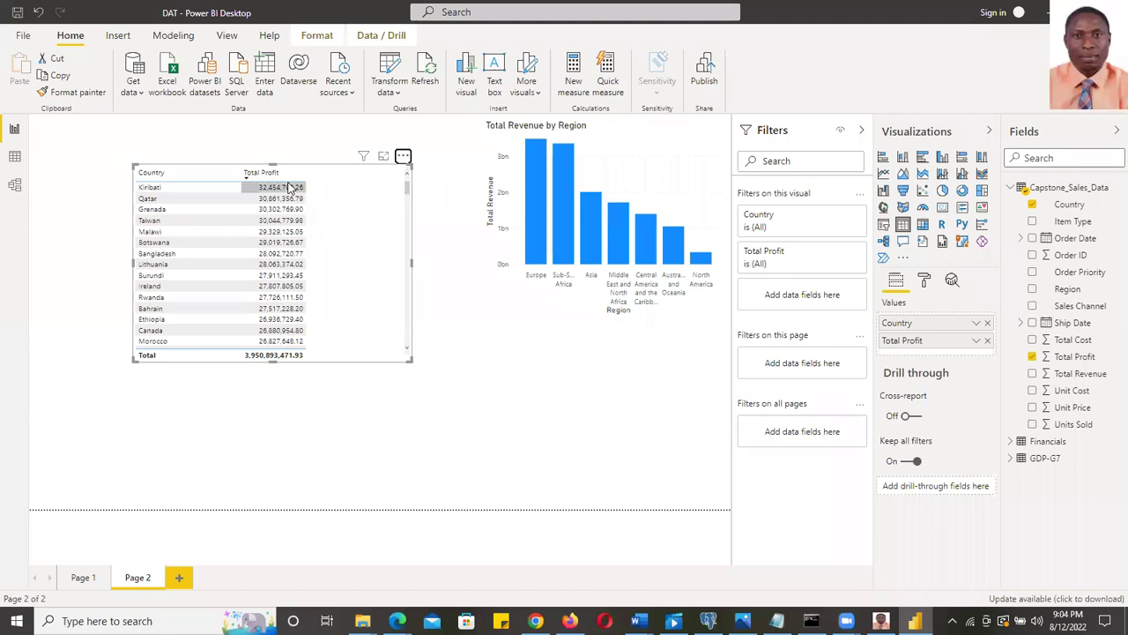
click(170, 194)
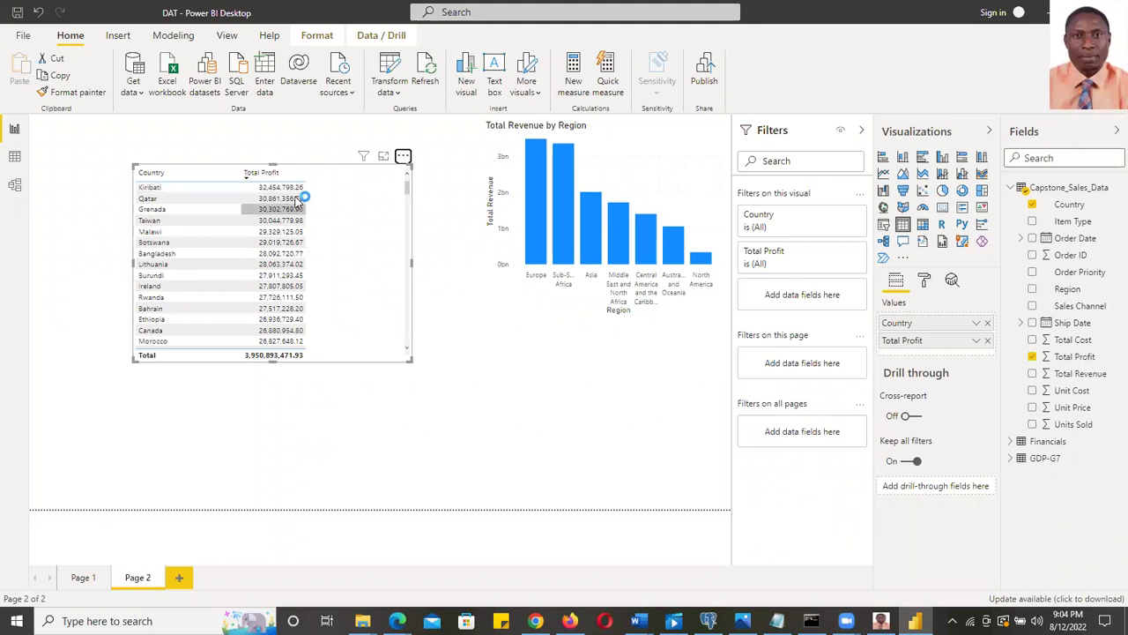
Examine the country profit table in focus view, check the questions in the Word document _Capstone project.docx, and return to the report page
click(385, 158)
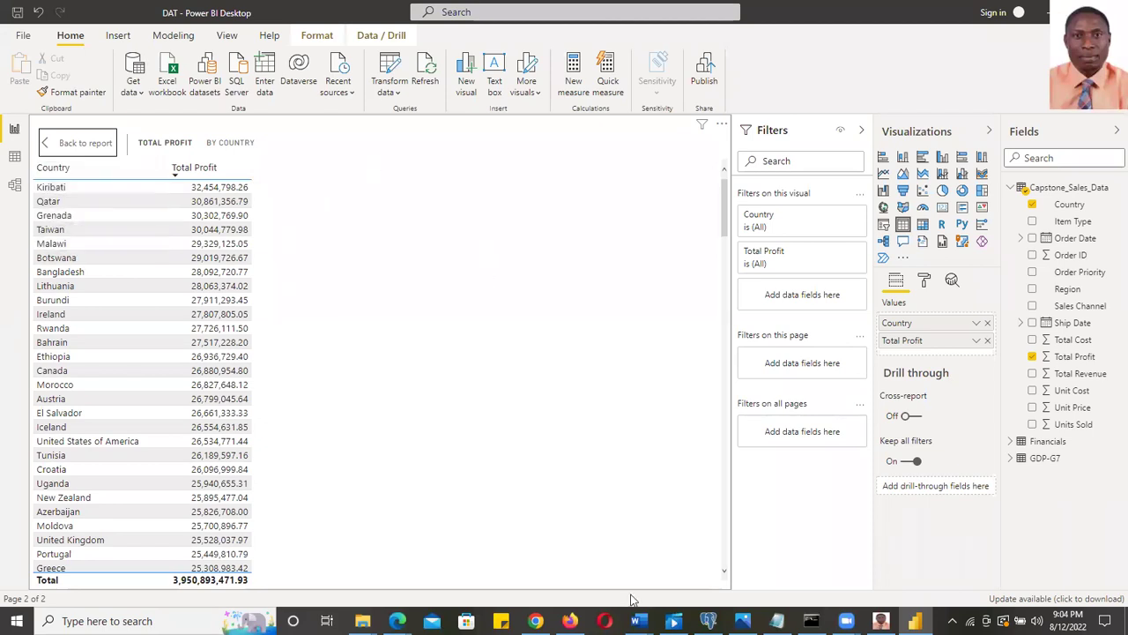
mouse_move(639, 620)
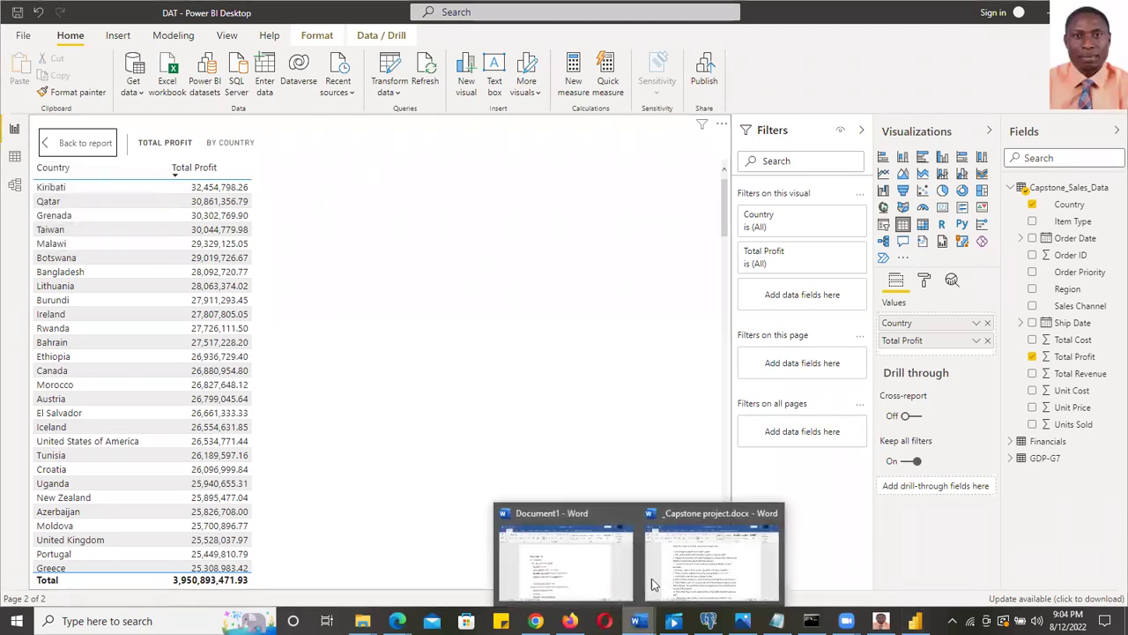
click(698, 567)
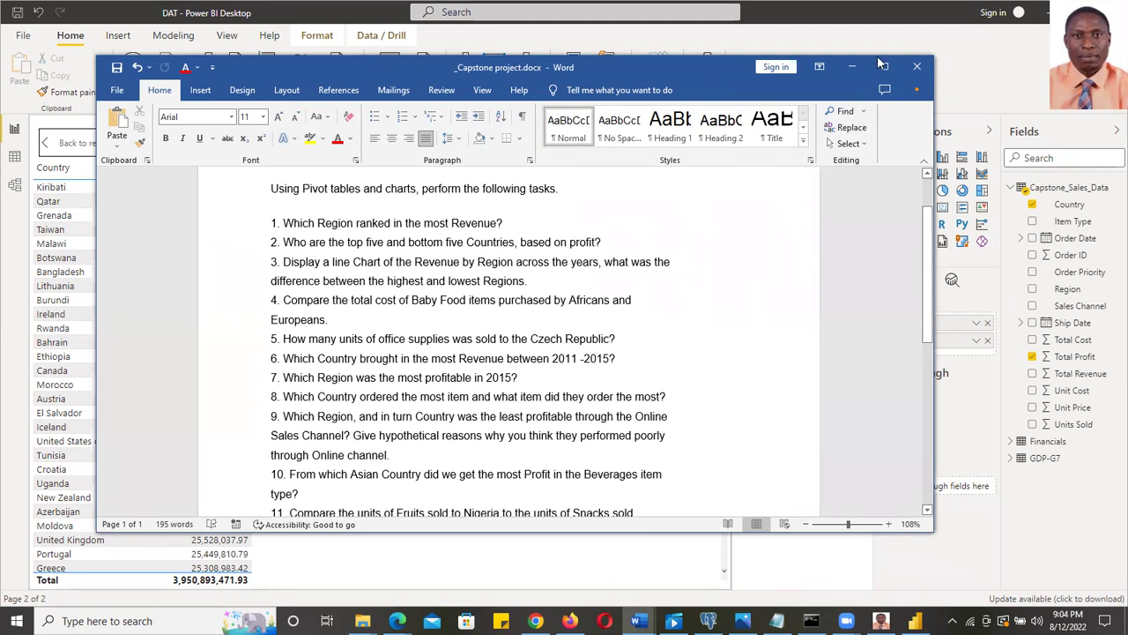
click(852, 68)
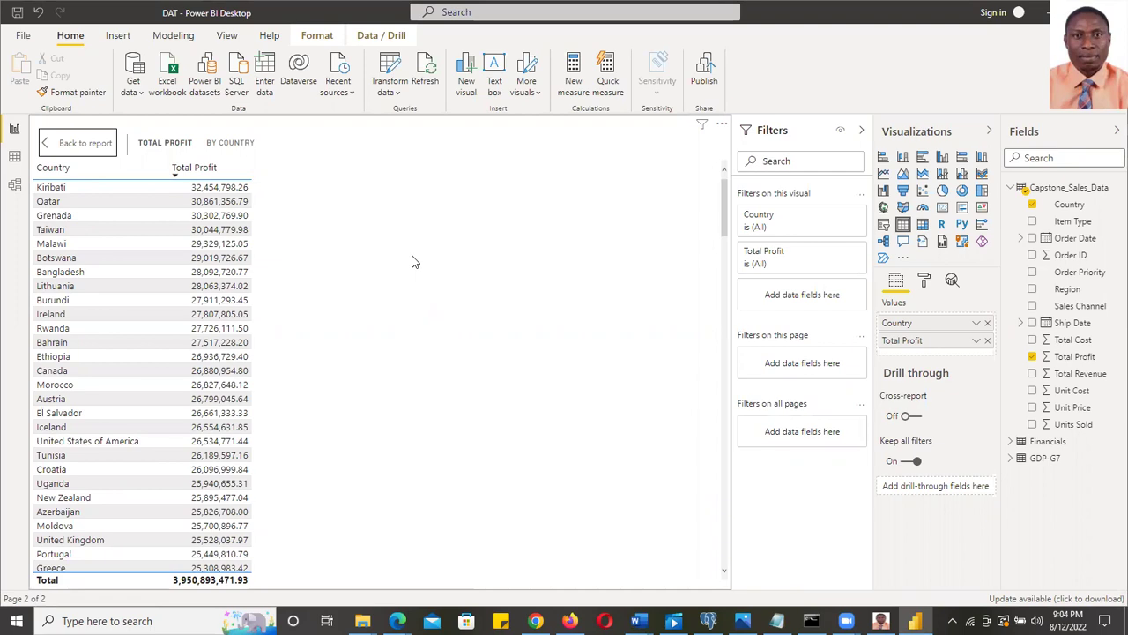
click(62, 146)
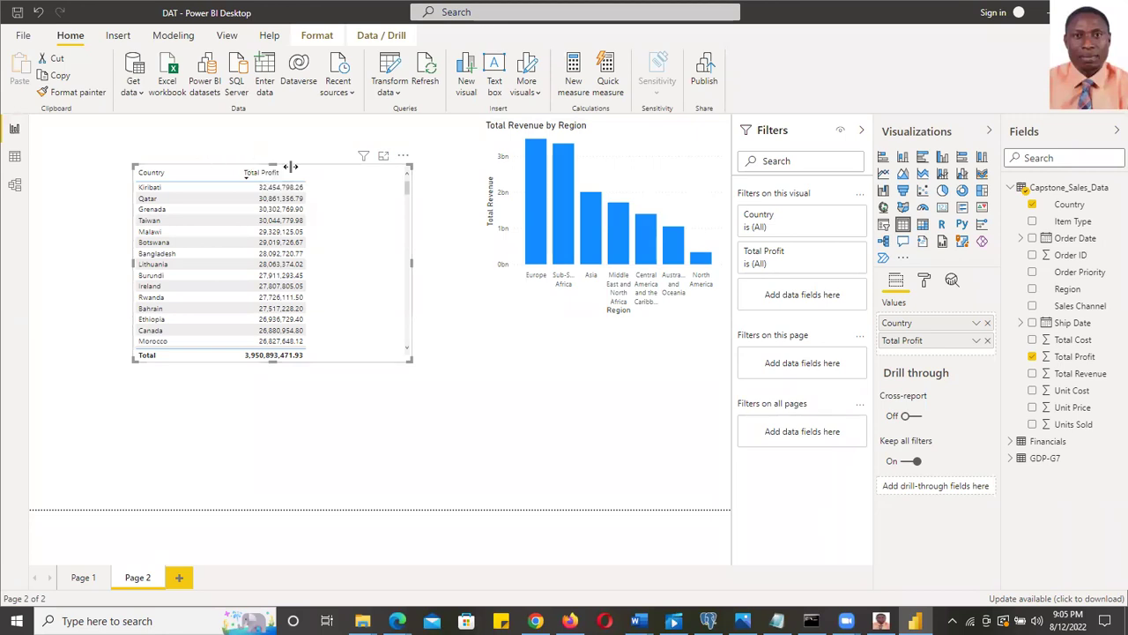
Sort the country profit table alphabetically by Country and narrow its frame to remove part of the empty space beside Total Profit
click(196, 174)
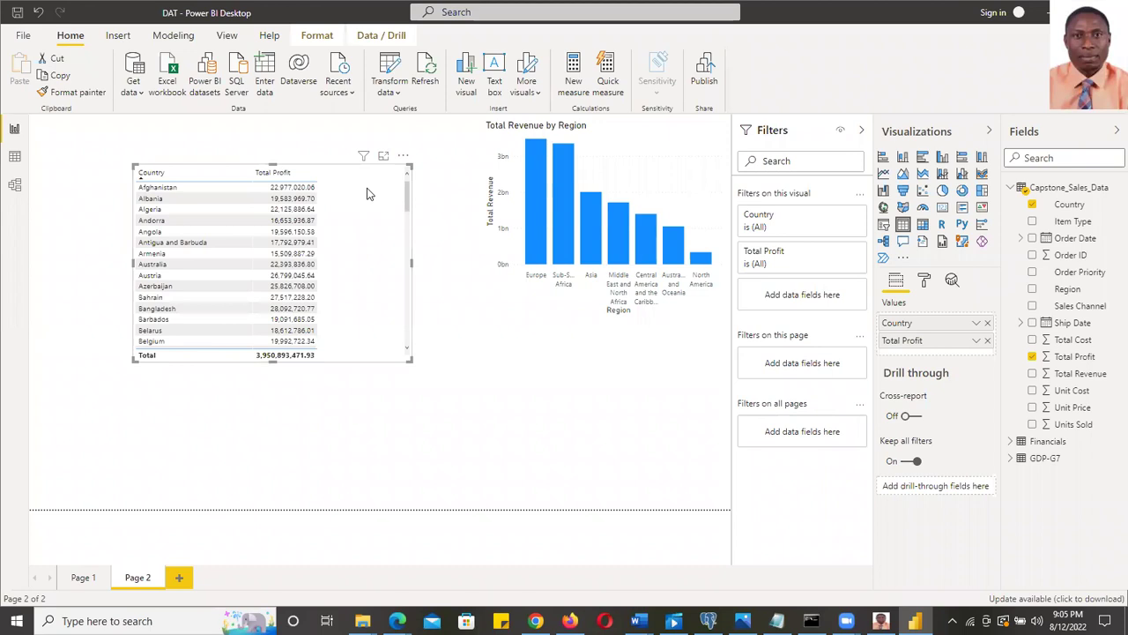
drag(411, 262, 371, 258)
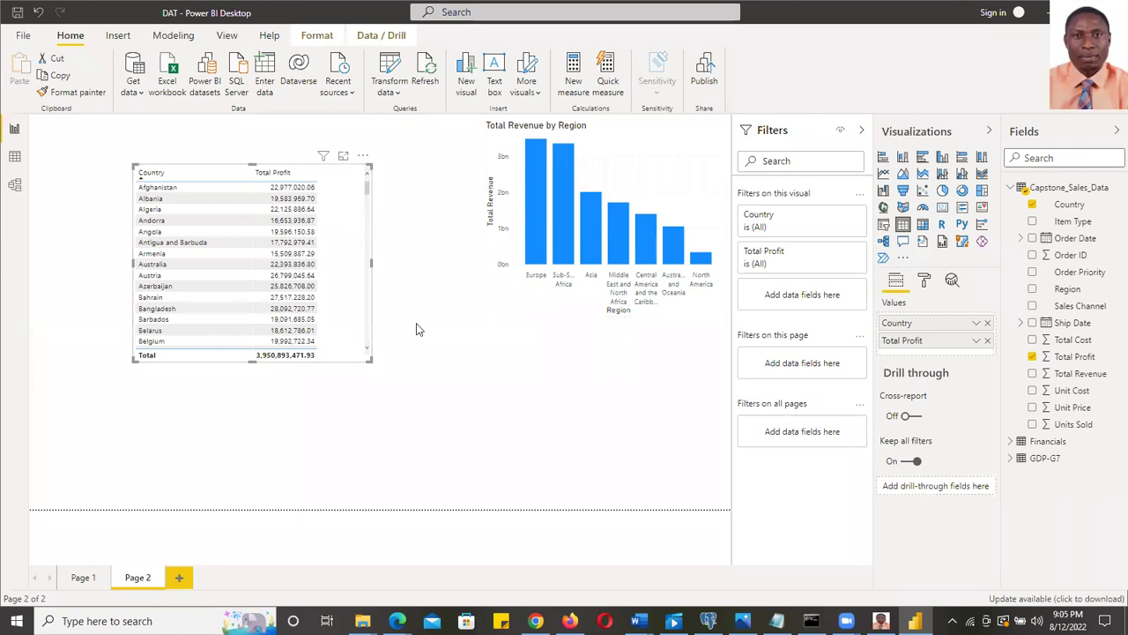
Move the country profit table down to just above the page's lower boundary and rightward toward the area below the Total Revenue by Region chart
key(Down)
key(Down)
key(Down)
key(Down)
key(Down)
key(Down)
key(Down)
key(Down)
key(Down)
key(Down)
key(Down)
key(Down)
key(Down)
key(Down)
key(Down)
key(Down)
key(Down)
key(Down)
key(Down)
key(Down)
key(Down)
key(Down)
key(Down)
key(Down)
key(Down)
key(Down)
key(Down)
key(Down)
key(Down)
key(Down)
key(Down)
key(Down)
key(Down)
key(Down)
key(Down)
key(Down)
key(Down)
key(Down)
key(Down)
key(Down)
key(Down)
key(Down)
key(Down)
key(Down)
key(Down)
key(Down)
key(Down)
key(Down)
key(Down)
key(Down)
key(Down)
key(Down)
key(Down)
key(Down)
key(Down)
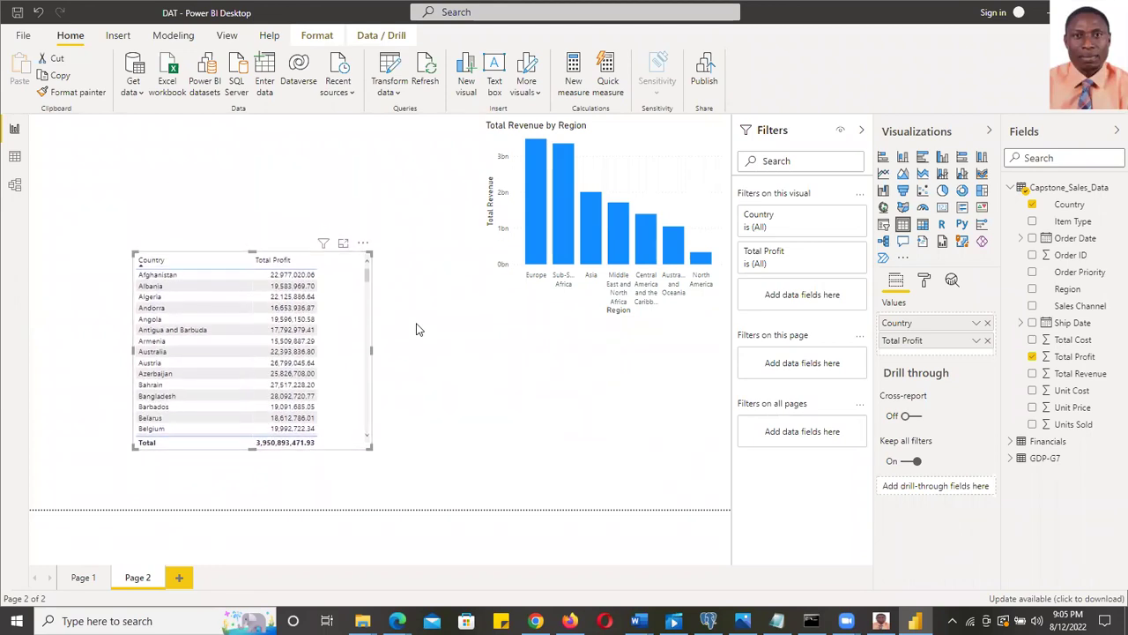
click(400, 289)
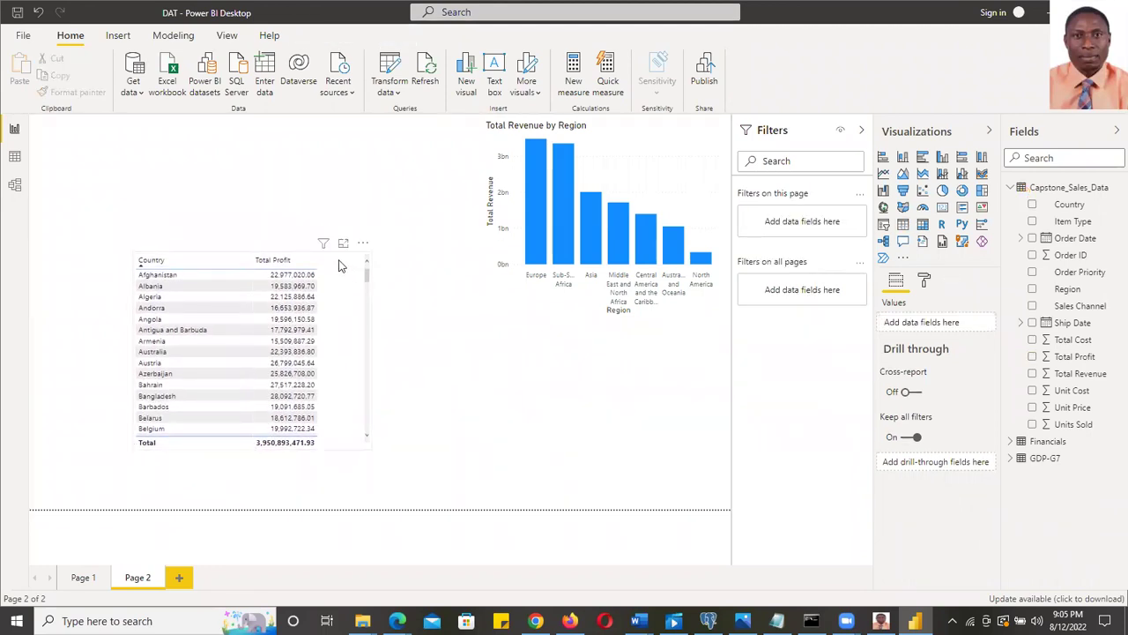
click(346, 268)
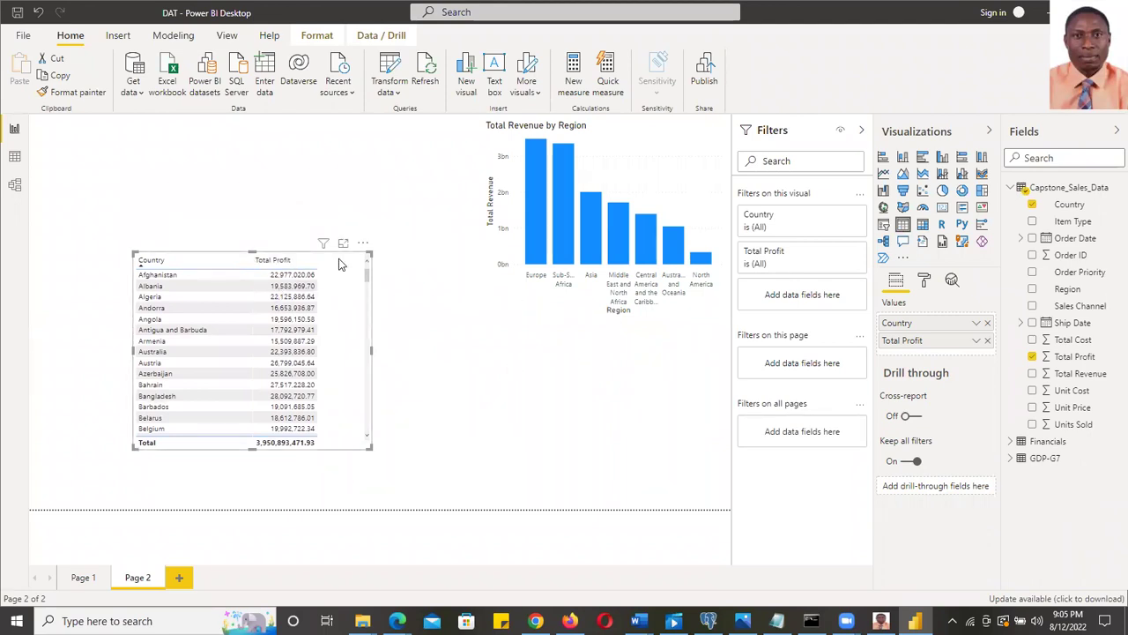
key(Right)
key(Right)
key(Right)
key(Right)
key(Right)
key(Right)
key(Right)
key(Right)
key(Right)
key(Right)
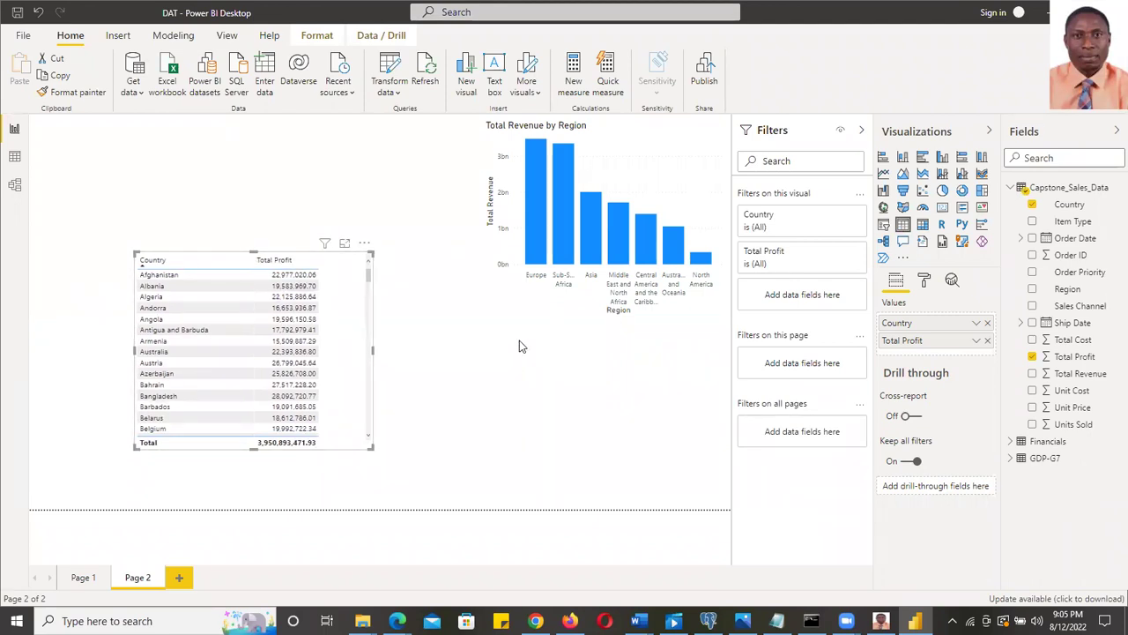
key(Right)
key(Right)
key(Right)
key(Right)
key(Right)
key(Right)
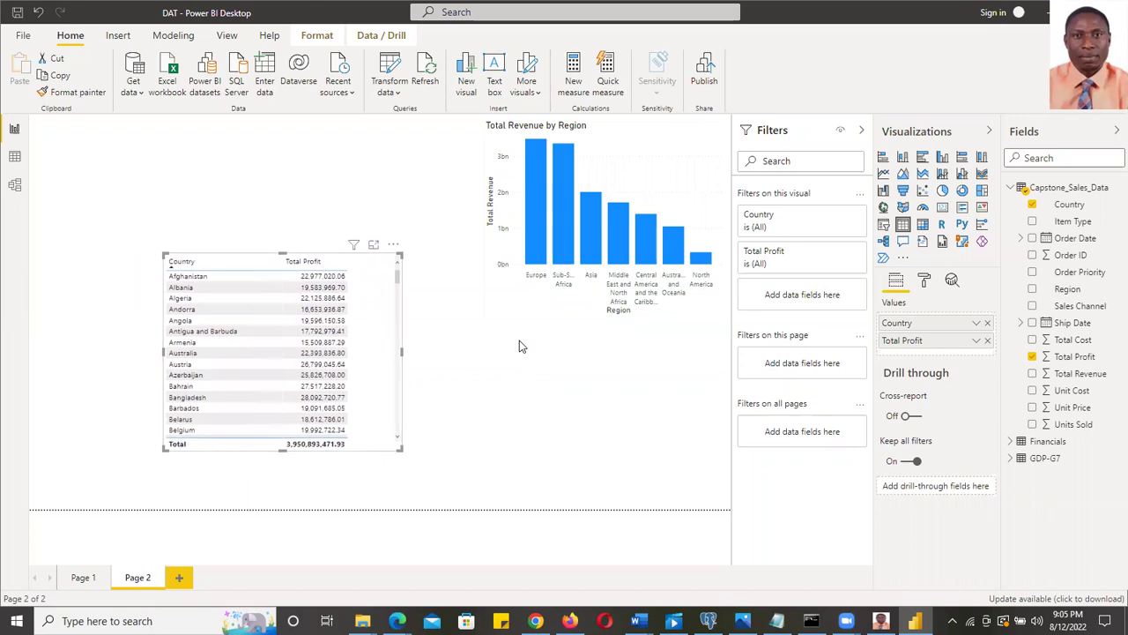
key(Down)
key(Down)
key(Down)
key(Down)
key(Down)
key(Down)
key(Down)
key(Down)
key(Down)
key(Down)
key(Down)
key(Down)
key(Down)
key(Down)
key(Down)
key(Down)
key(Down)
key(Down)
key(Down)
key(Down)
key(Down)
key(Down)
key(Down)
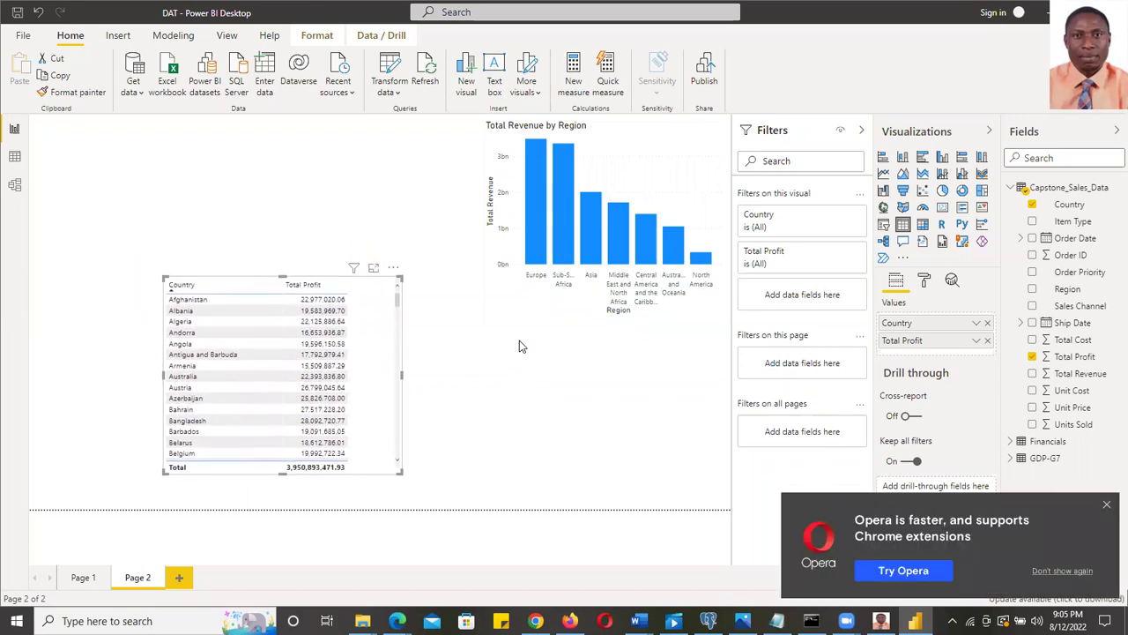
key(Down)
key(Down)
key(Down)
key(Down)
key(Down)
key(Down)
key(Right)
key(Right)
key(Right)
key(Right)
key(Right)
key(Right)
key(Right)
key(Right)
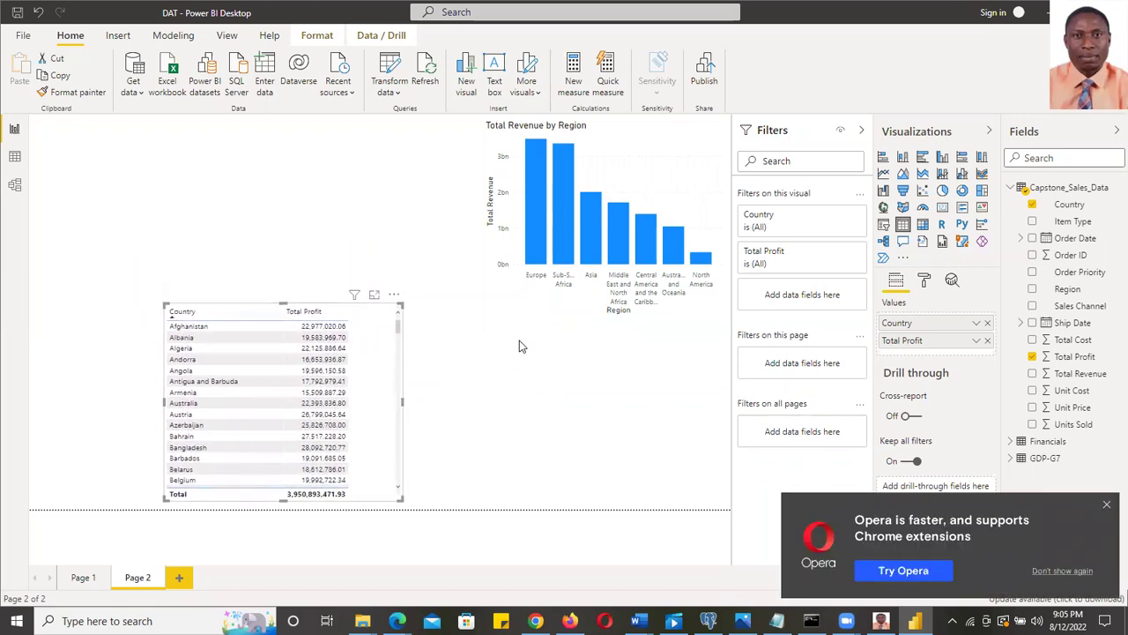
key(Right)
key(Right)
key(Right)
key(Right)
key(Right)
key(Right)
key(Right)
key(Right)
key(Right)
key(Right)
key(Right)
key(Right)
key(Right)
key(Right)
key(Right)
key(Right)
key(Right)
key(Right)
key(Right)
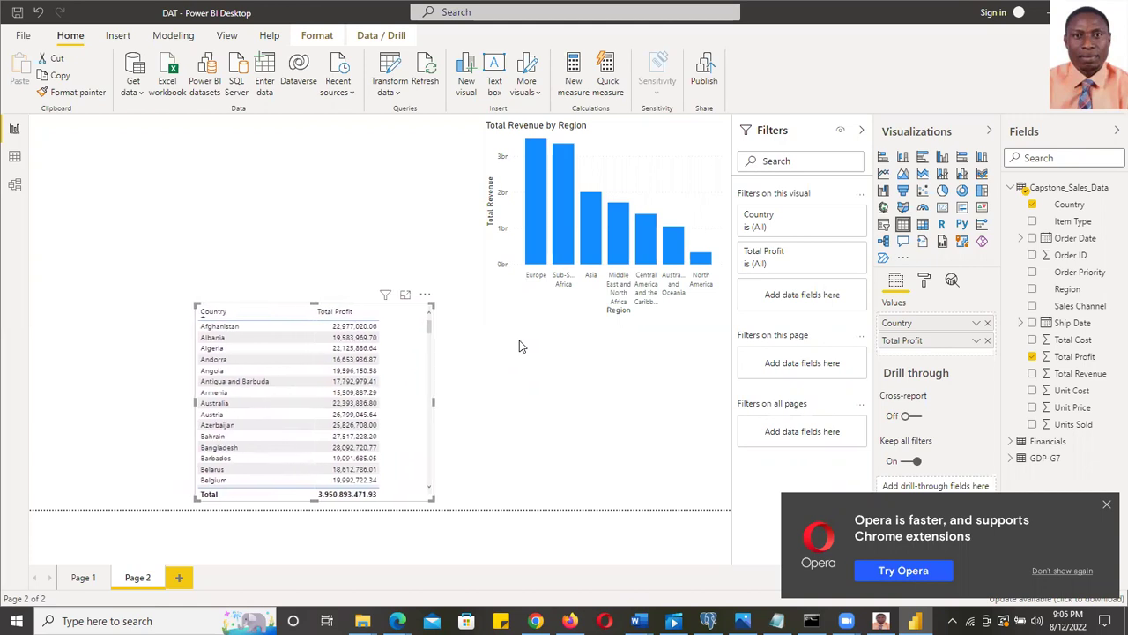
key(Right)
key(Right)
key(Right)
key(Right)
key(Right)
key(Right)
key(Right)
key(Right)
key(Right)
key(Right)
key(Right)
key(Right)
key(Right)
key(Right)
key(Right)
key(Right)
key(Right)
key(Right)
key(Right)
key(Right)
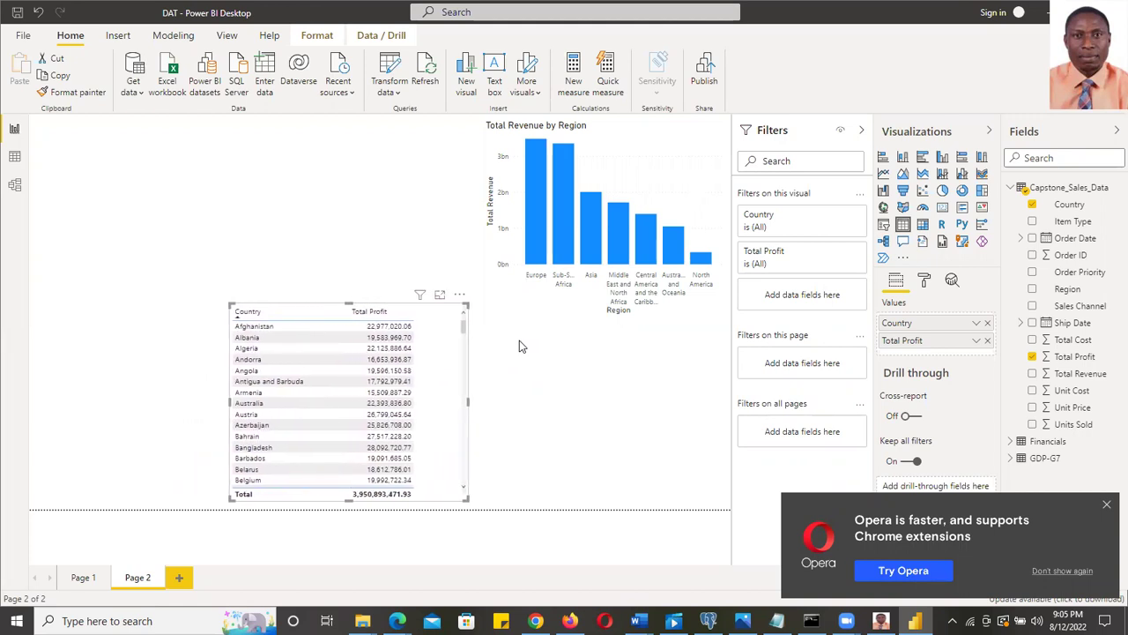
Shift the country profit table further rightward along the page's lower boundary until its edge passes beneath the Europe bar, and deselect it
key(Right)
key(Right)
key(Right)
key(Right)
key(Right)
key(Right)
key(Right)
key(Right)
key(Right)
key(Right)
key(Right)
key(Right)
key(Right)
key(Right)
key(Right)
key(Right)
key(Right)
key(Right)
key(Right)
key(Right)
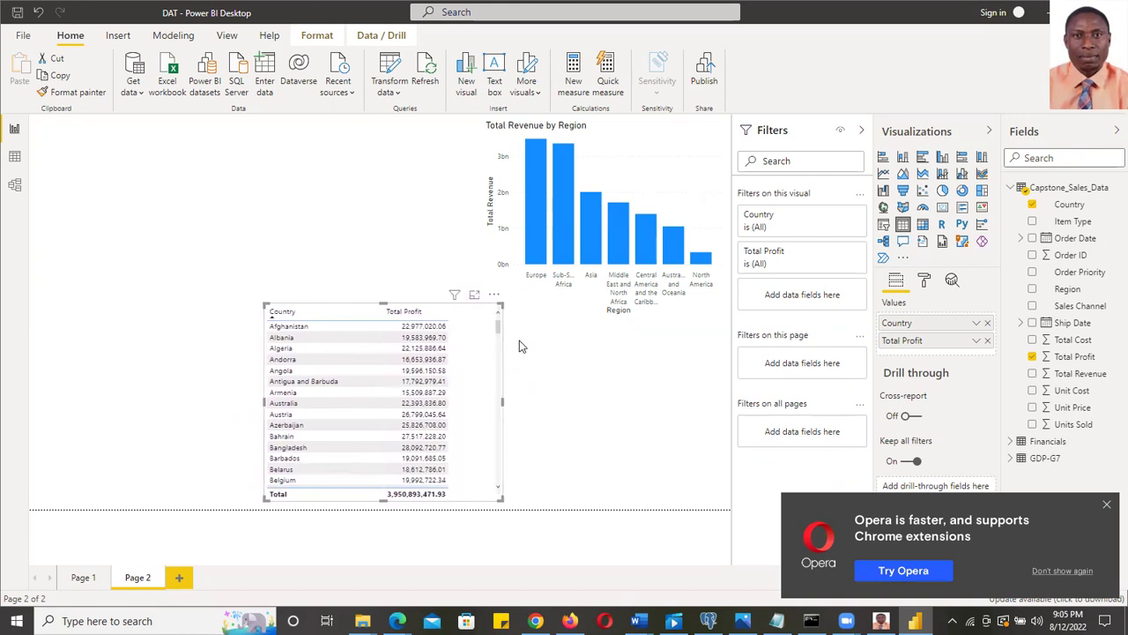
key(Right)
key(Right)
key(Right)
key(Right)
key(Right)
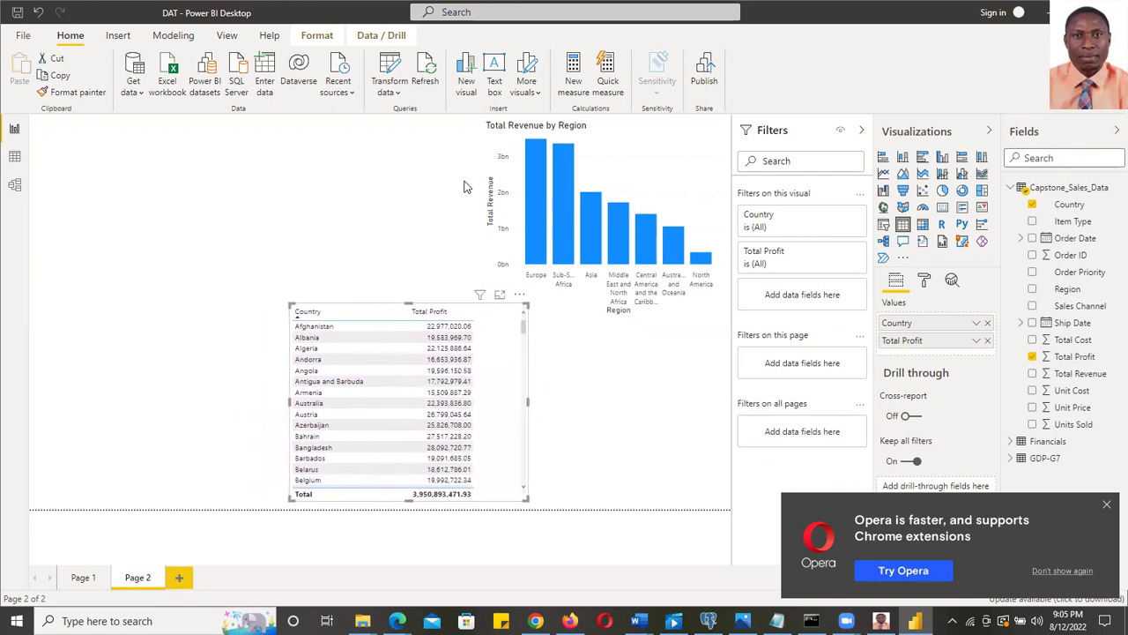
click(357, 251)
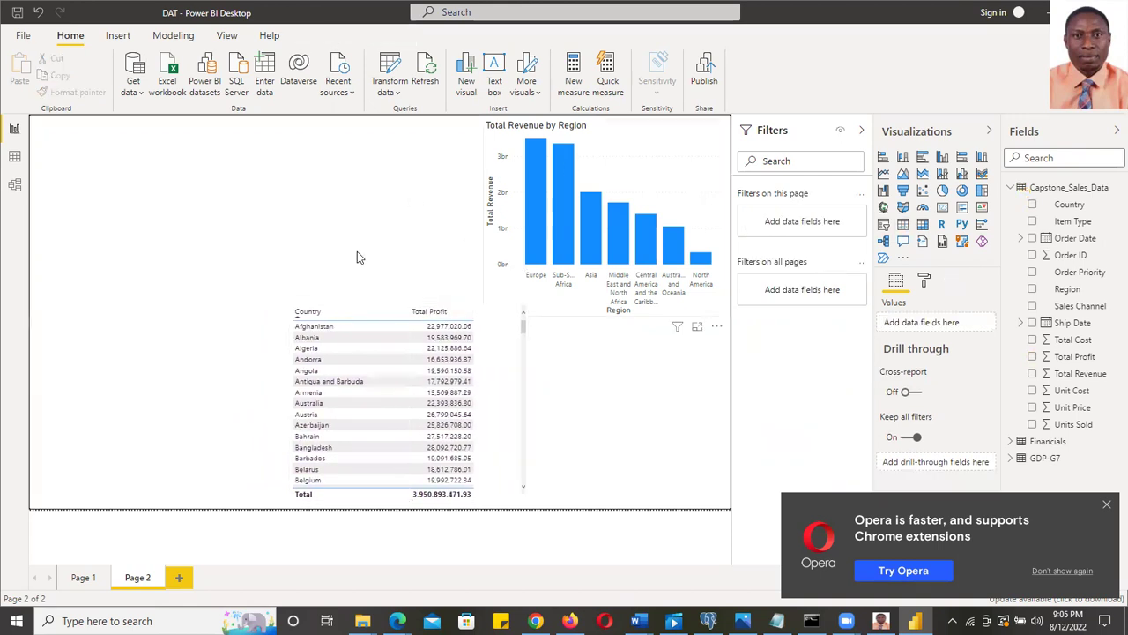
Duplicate the country profit table on Page 2
click(513, 370)
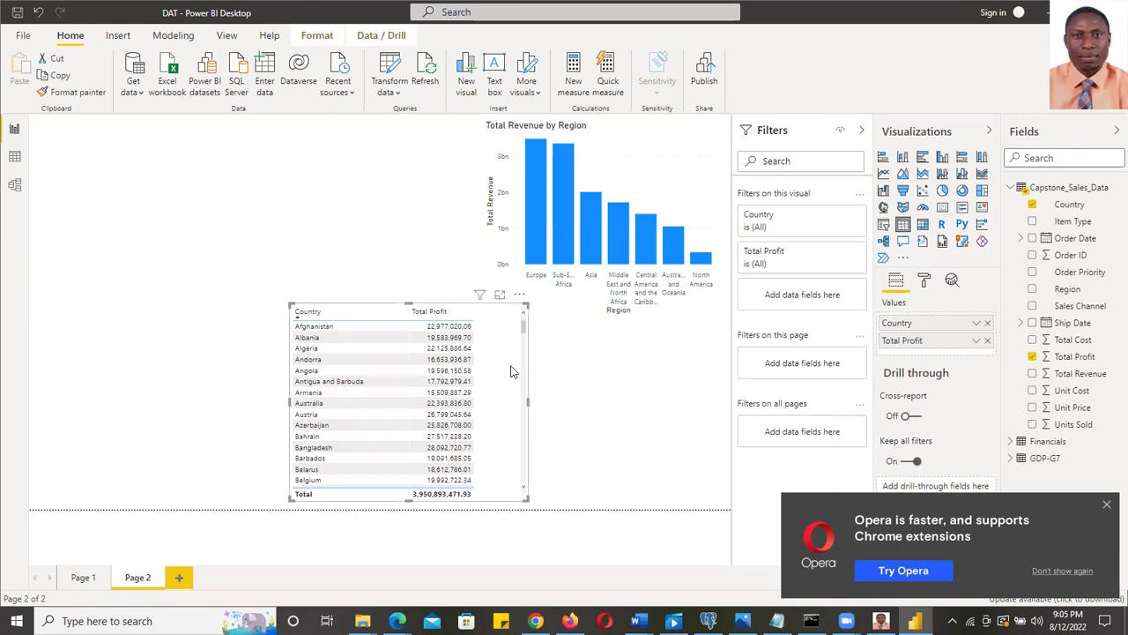
key(ctrl+c)
key(ctrl+v)
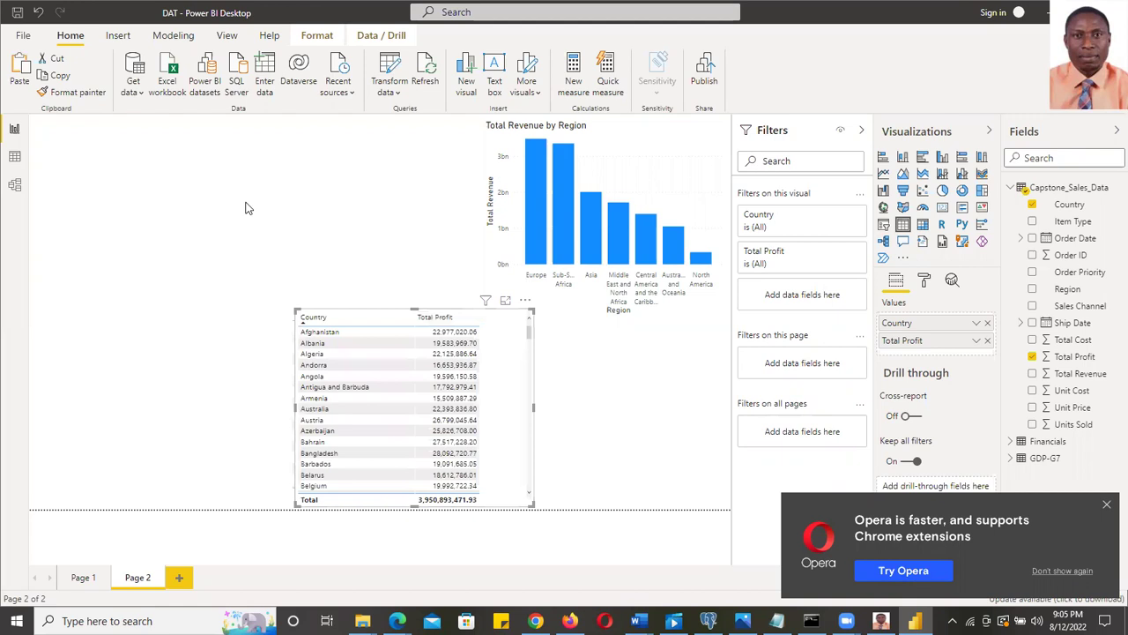
Raise the duplicated country profit table until its upper edge is about level with the middle of the Total Revenue by Region bars
key(Up)
key(Up)
key(Up)
key(Up)
key(Up)
key(Up)
key(Up)
key(Up)
key(Up)
key(Up)
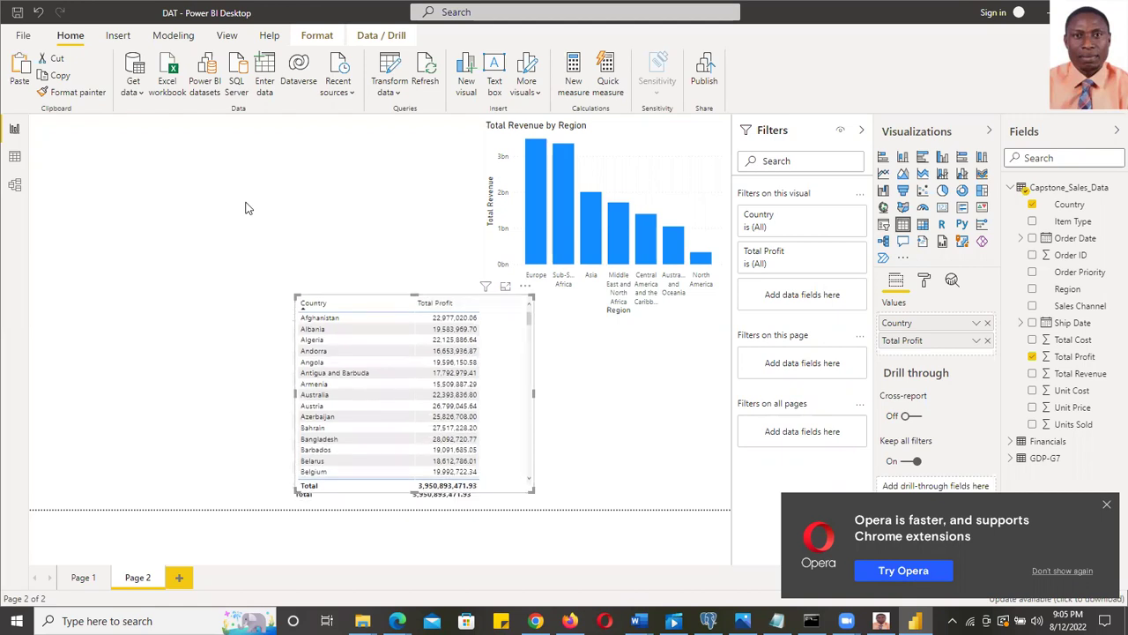
key(Up)
key(Up)
key(Up)
key(Up)
key(Up)
key(Up)
key(Up)
key(Up)
key(Up)
key(Up)
key(Up)
key(Up)
key(Up)
key(Up)
key(Up)
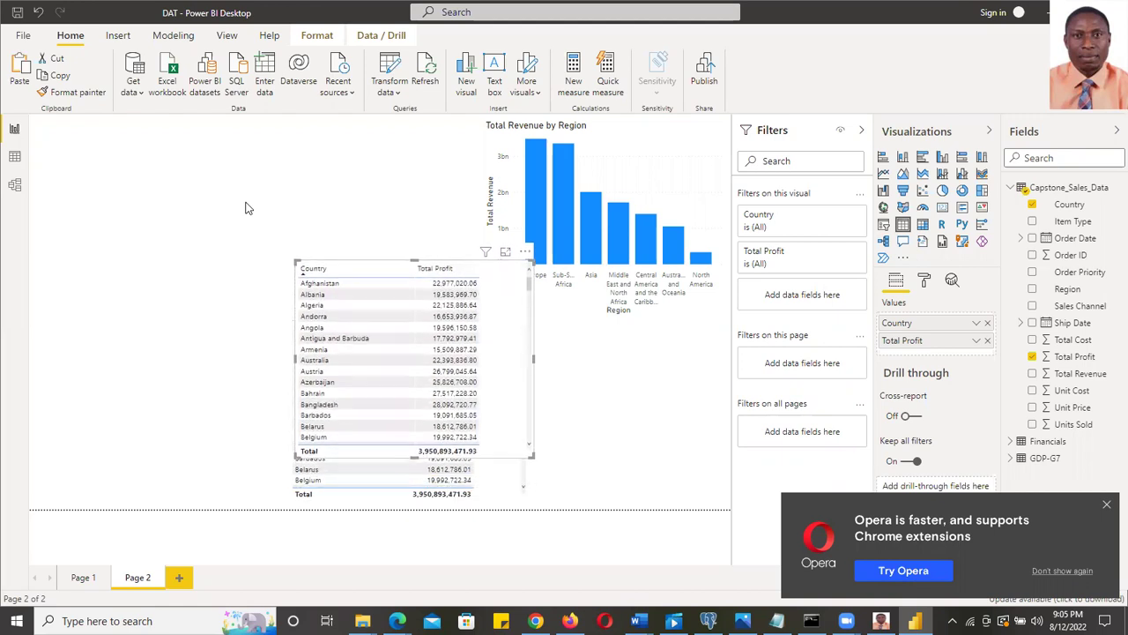
key(Up)
key(Up)
key(Up)
key(Up)
key(Up)
key(Up)
key(Up)
key(Up)
key(Up)
key(Up)
key(Up)
key(Up)
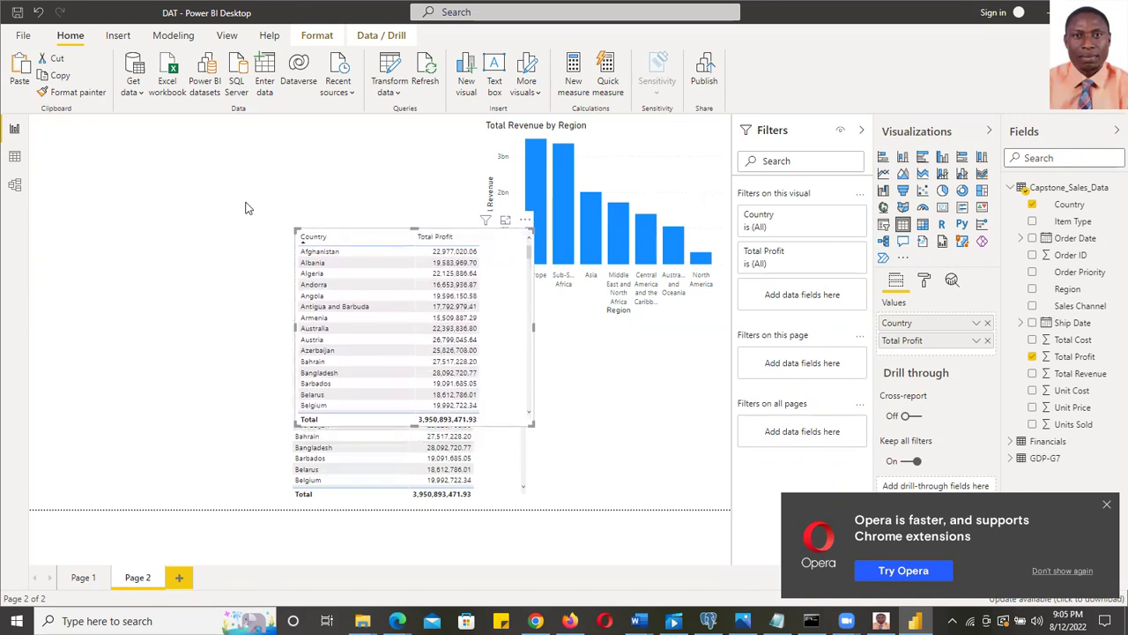
key(Up)
key(Up)
key(Up)
key(Up)
key(Up)
key(Up)
Move the duplicated country profit table leftward, clear of the original table, until it nearly reaches the page's left edge
key(Left)
key(Left)
key(Left)
key(Left)
key(Left)
key(Left)
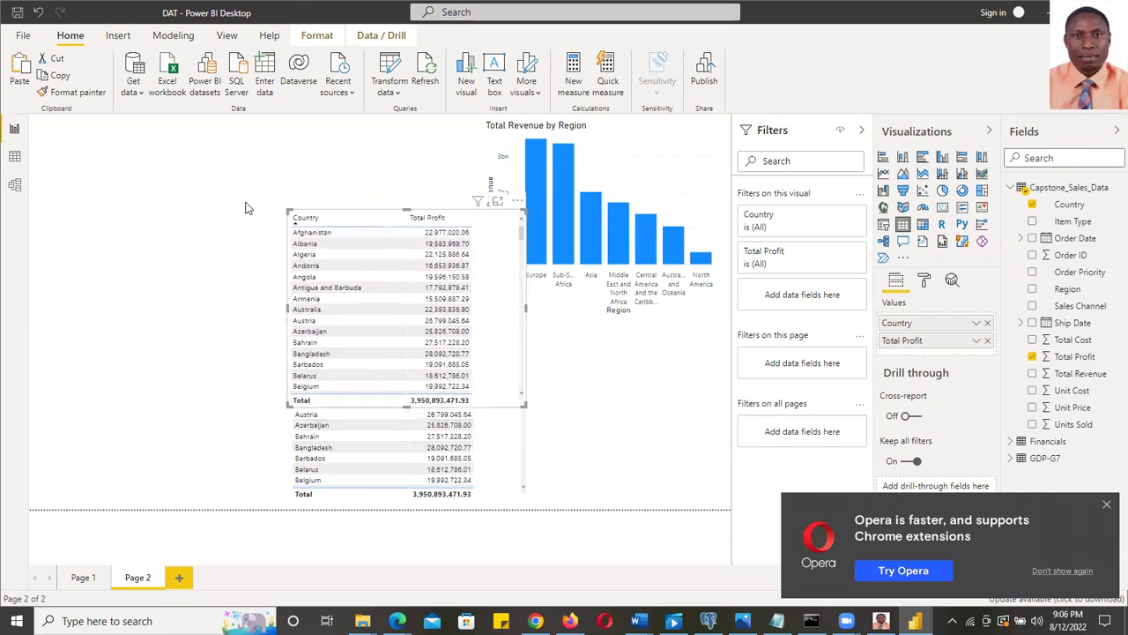
key(Left)
key(Left)
key(Left)
key(Left)
key(Left)
key(Left)
key(Left)
key(Left)
key(Left)
key(Left)
key(Left)
key(Left)
key(Left)
key(Left)
key(Left)
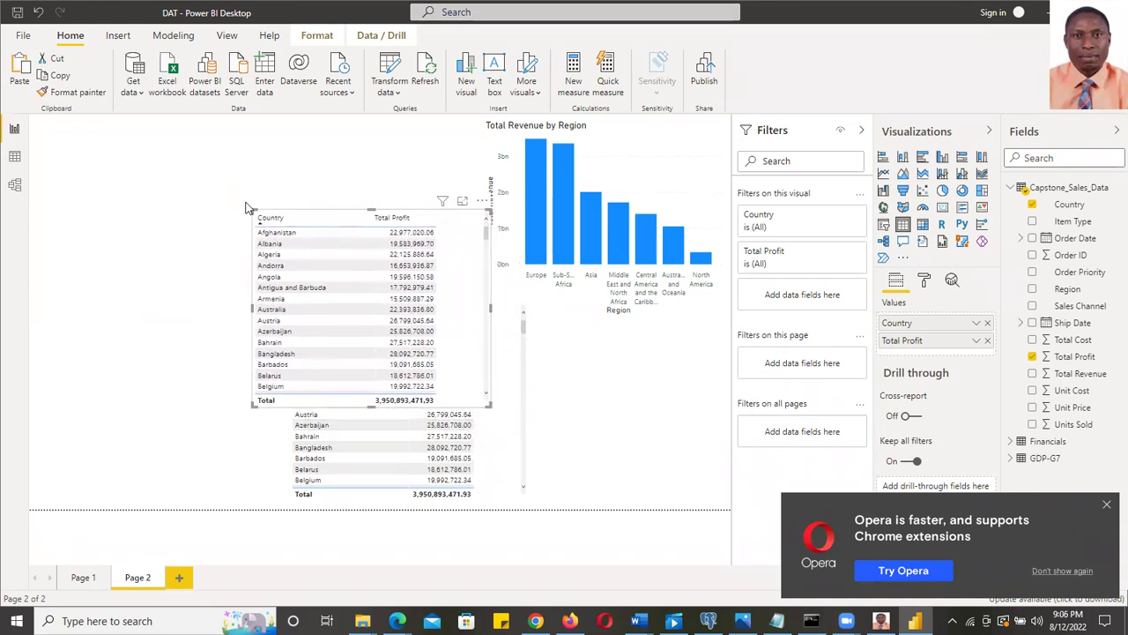
key(Left)
key(Left)
key(Left)
key(Left)
key(Left)
key(Left)
key(Left)
key(Left)
key(Left)
key(Left)
key(Left)
key(Left)
key(Left)
key(Left)
key(Left)
key(Left)
key(Left)
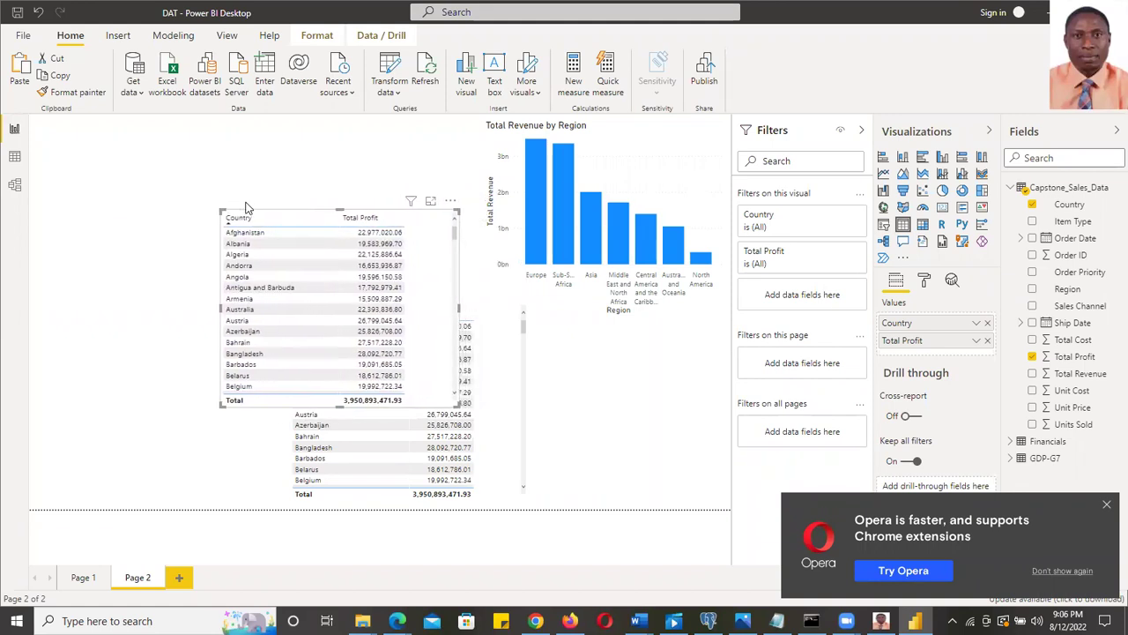
key(Left)
key(Left)
key(Left)
key(Left)
key(Left)
key(Left)
key(Left)
key(Left)
key(Left)
key(Left)
key(Left)
key(Left)
key(Left)
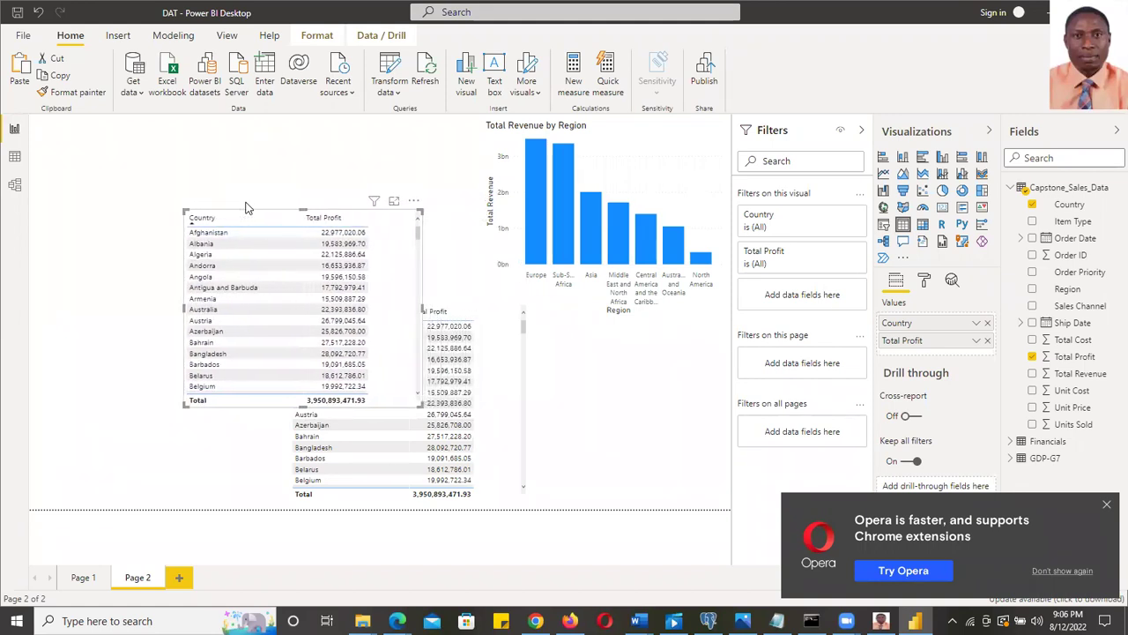
key(Left)
key(Left)
key(Left)
key(Left)
key(Left)
key(Left)
key(Left)
key(Left)
key(Left)
key(Left)
key(Left)
key(Left)
key(Left)
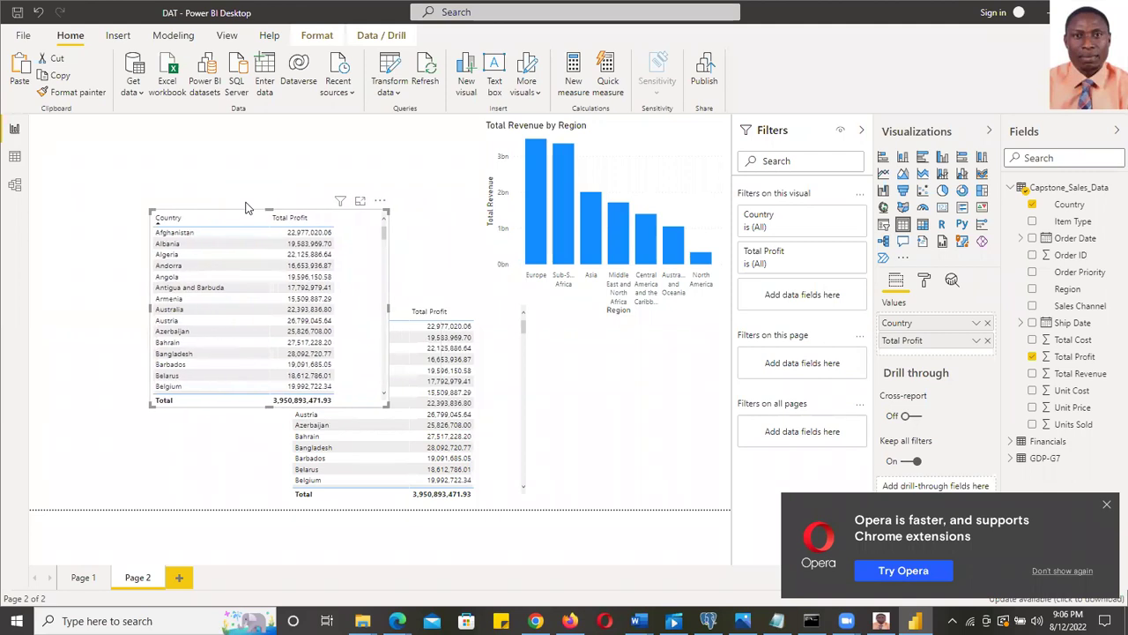
key(Left)
key(Left)
key(Left)
key(Left)
key(Left)
key(Left)
key(Left)
key(Left)
key(Left)
key(Left)
key(Left)
key(Left)
key(Left)
key(Left)
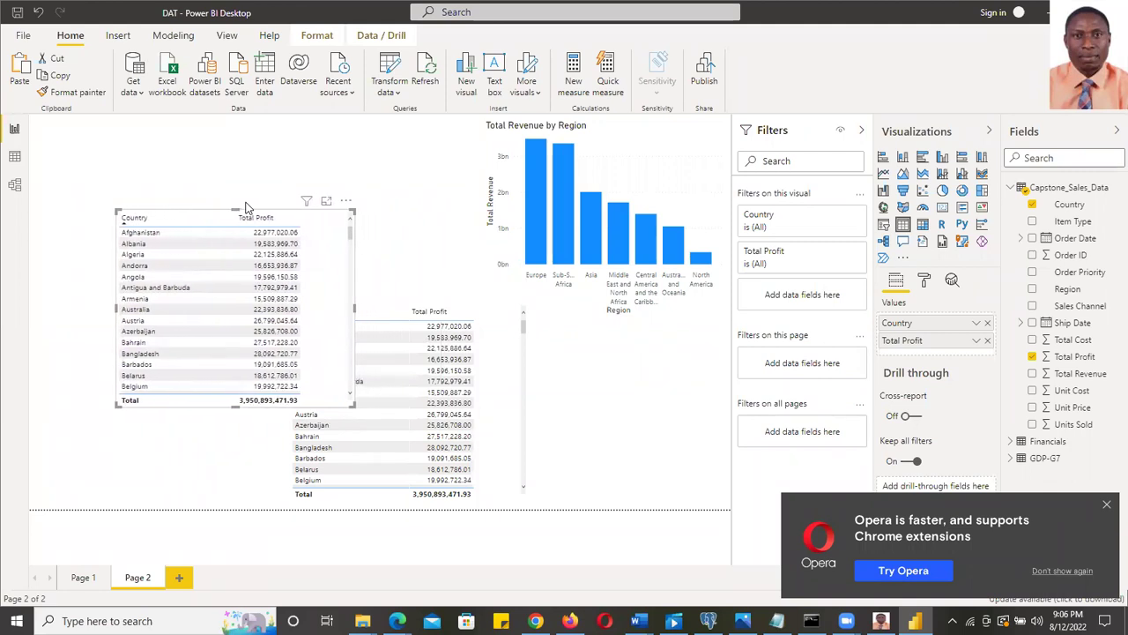
key(Left)
key(Left)
key(Left)
key(Left)
key(Left)
key(Left)
key(Left)
key(Left)
key(Left)
key(Left)
key(Left)
key(Left)
key(Left)
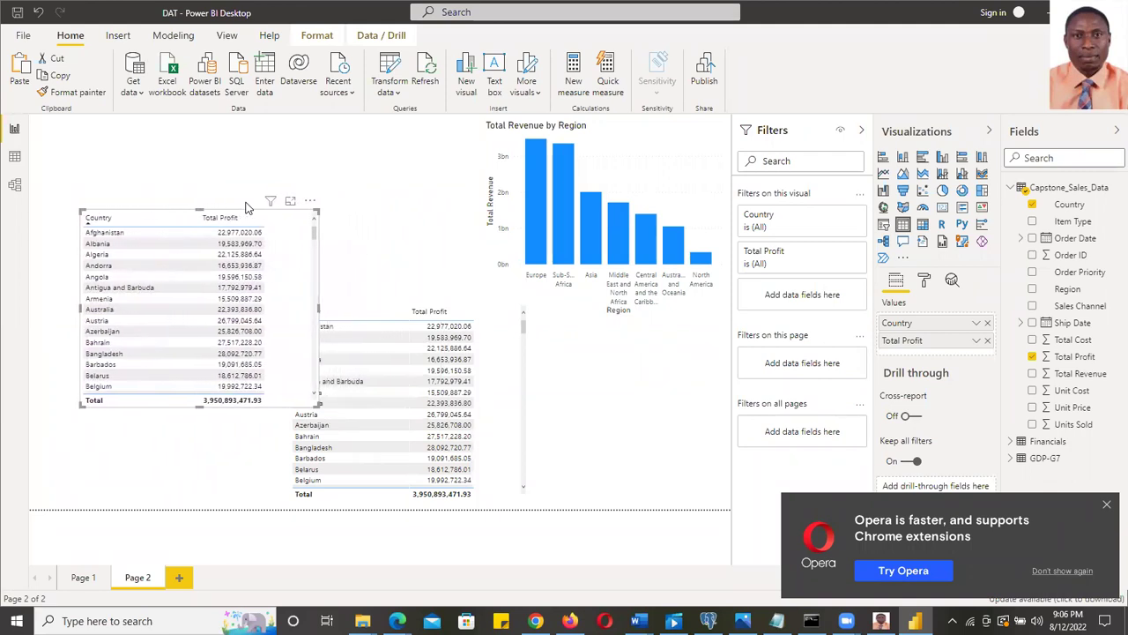
key(Left)
key(Left)
key(Left)
key(Left)
key(Left)
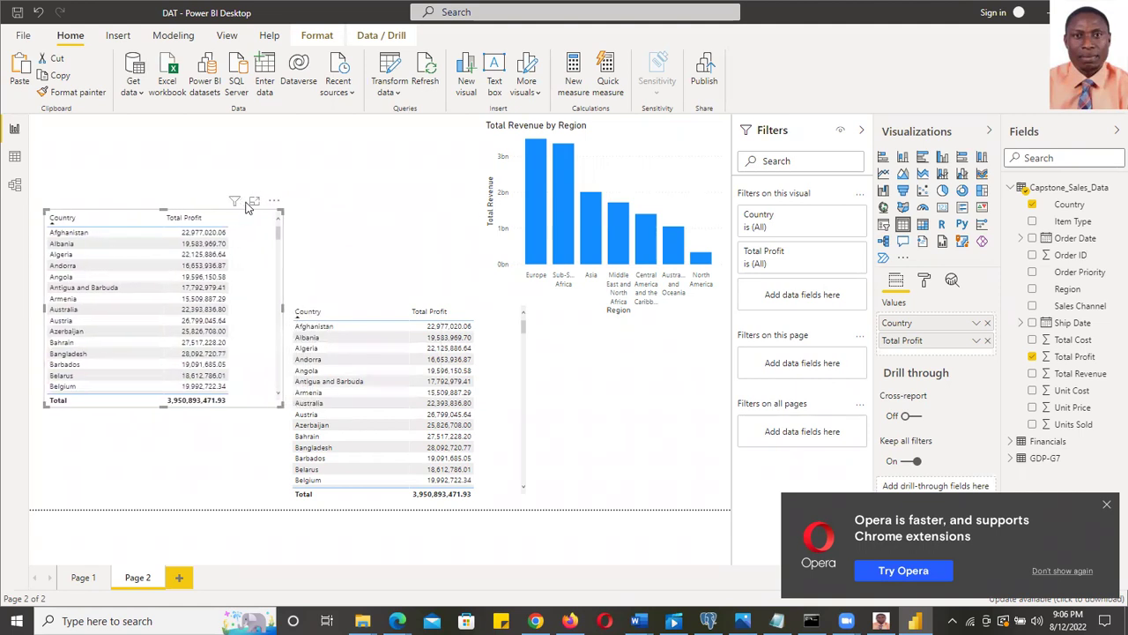
Raise the duplicated country profit table until its upper edge is roughly level with the Total Revenue by Region chart's title
key(Up)
key(Up)
key(Up)
key(Up)
key(Up)
key(Up)
key(Up)
key(Up)
key(Up)
key(Up)
key(Up)
key(Up)
key(Up)
key(Up)
key(Up)
key(Up)
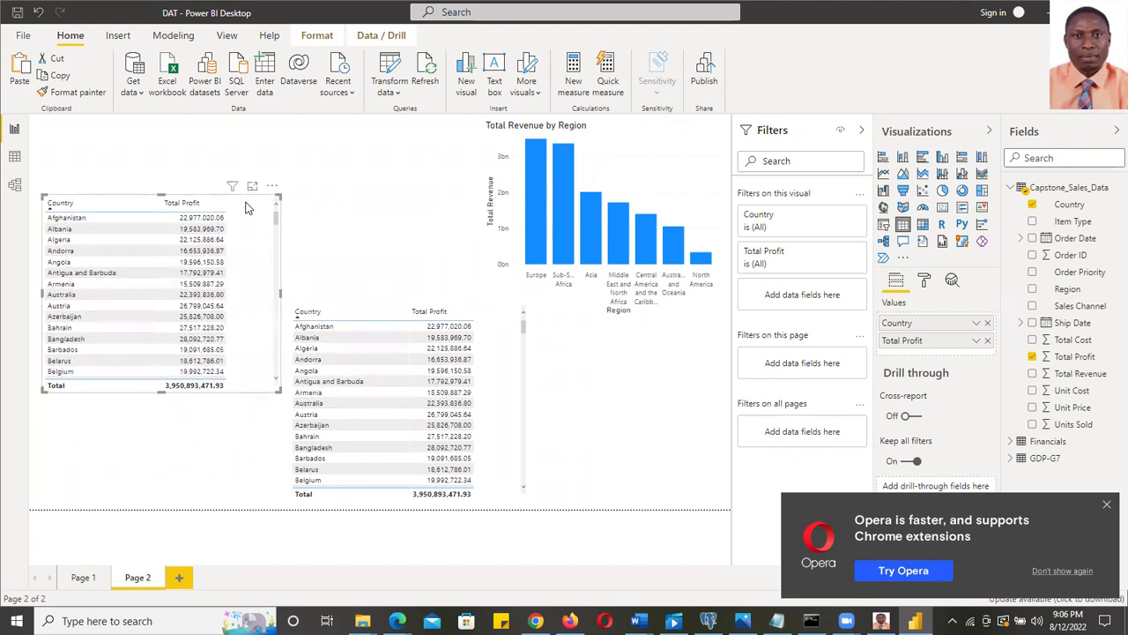
key(Up)
key(Up)
key(Up)
key(Up)
key(Up)
key(Up)
key(Up)
key(Up)
key(Up)
key(Up)
key(Up)
key(Up)
key(Up)
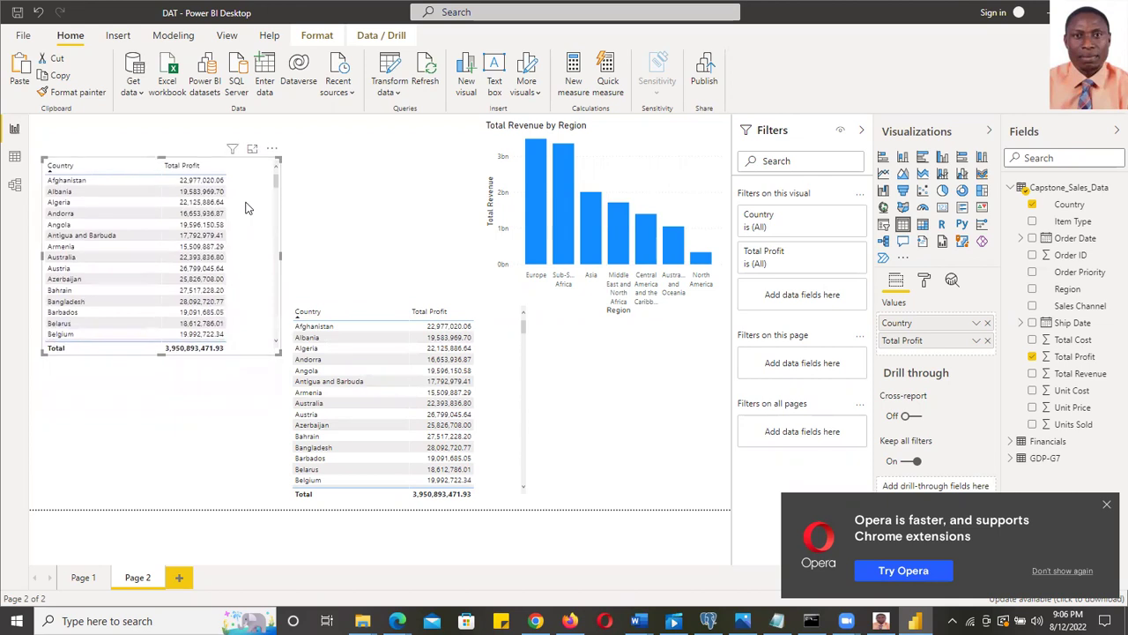
key(Up)
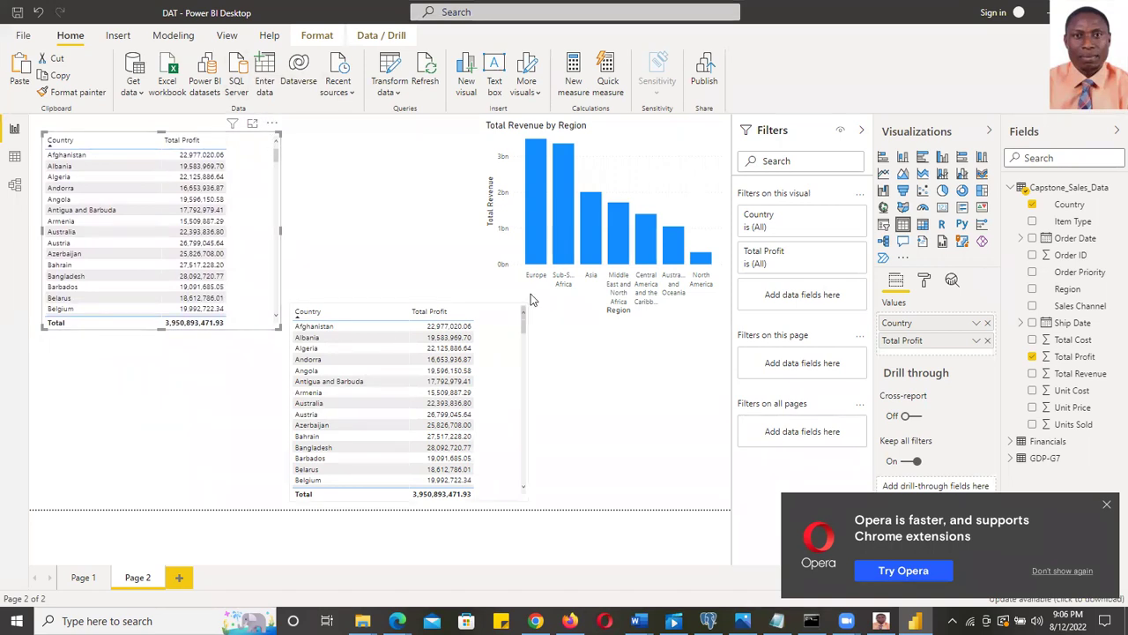
Sort the original country profit table below the revenue chart by Total Profit in descending order
click(493, 317)
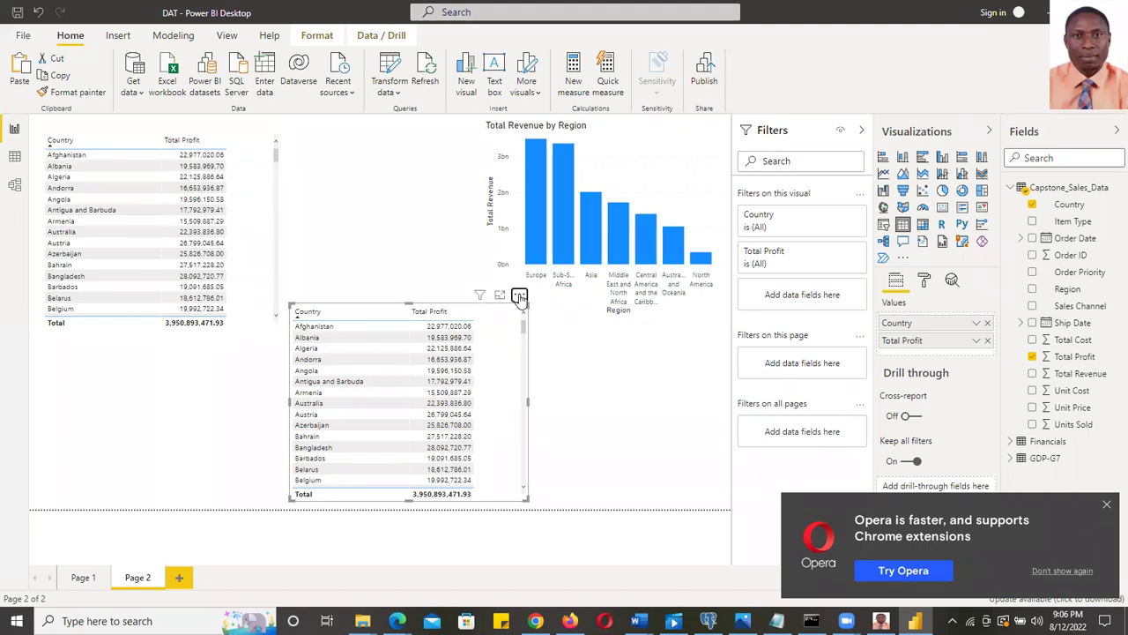
click(519, 295)
mouse_move(594, 424)
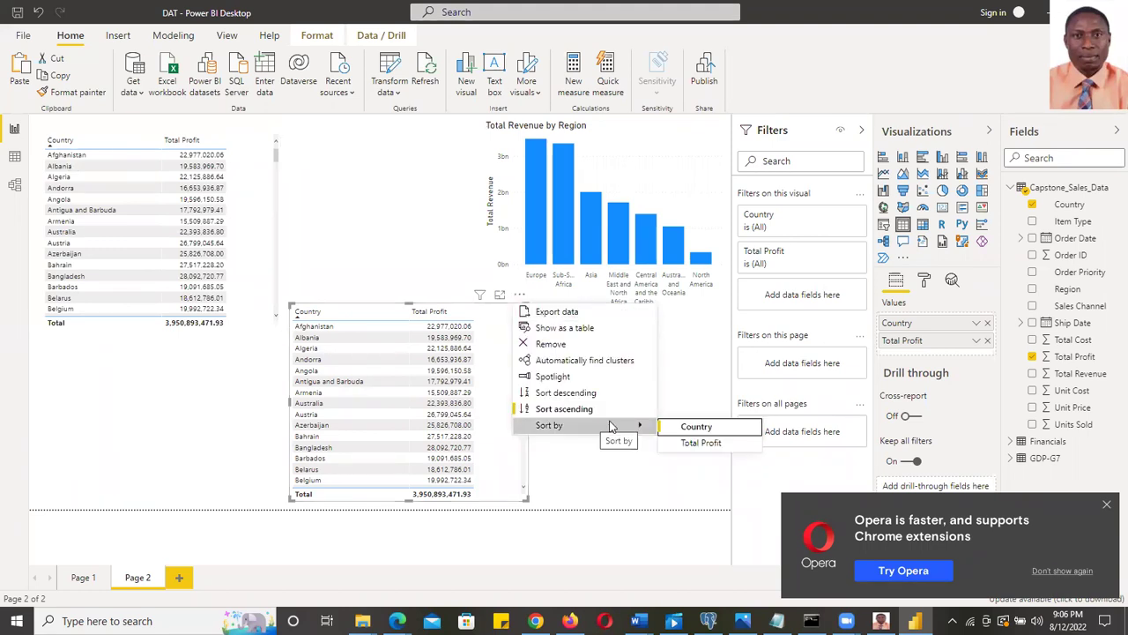
click(698, 442)
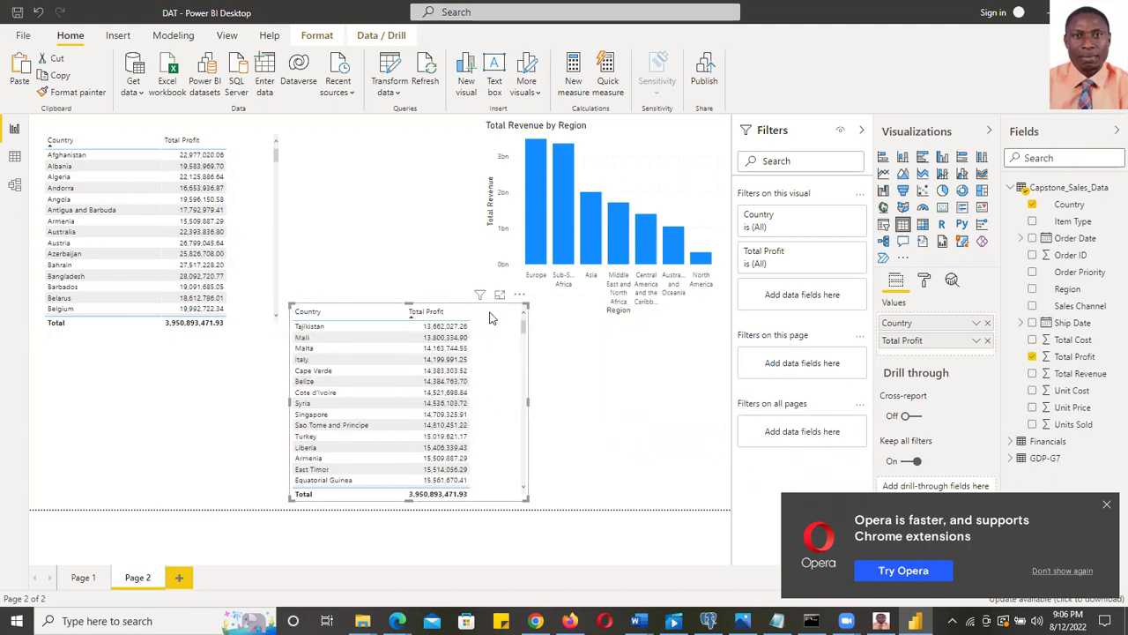
click(519, 294)
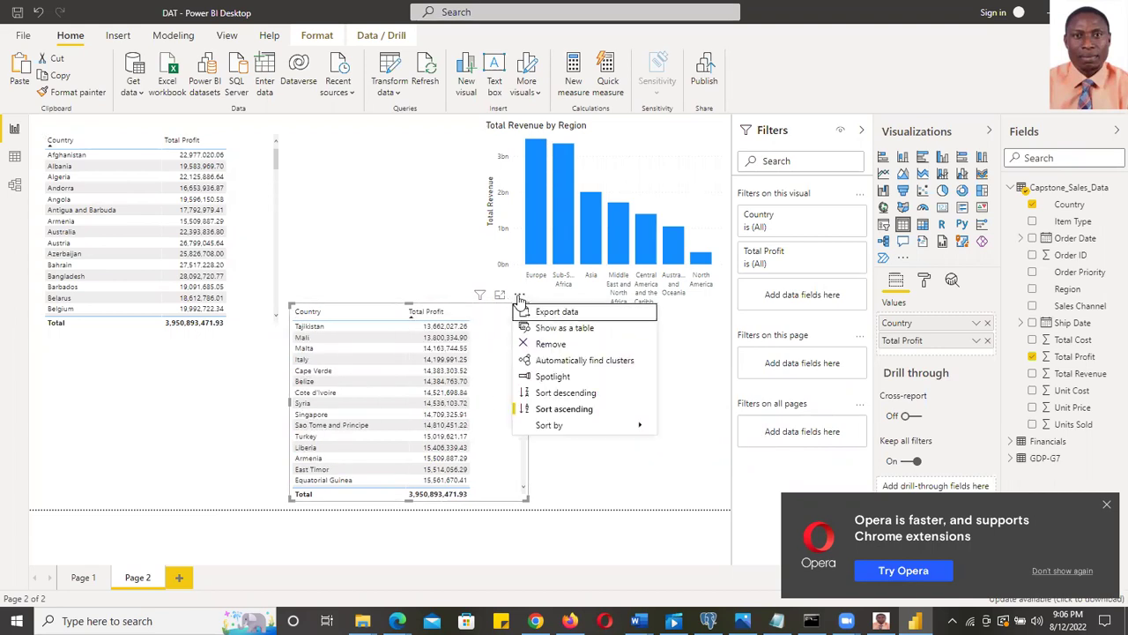
mouse_move(594, 428)
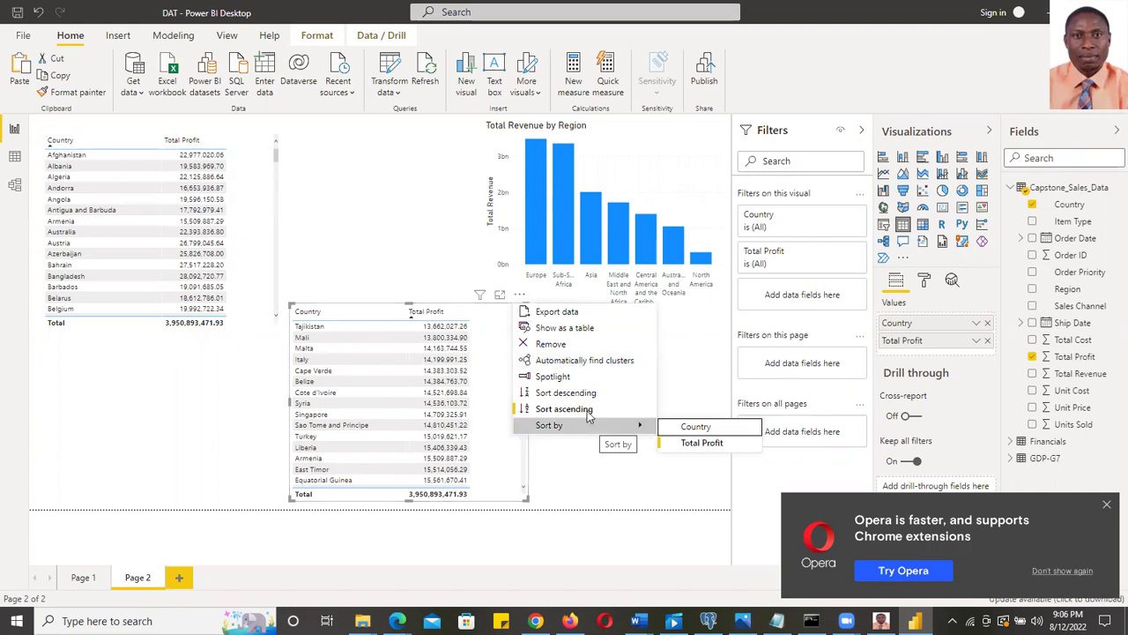
click(573, 393)
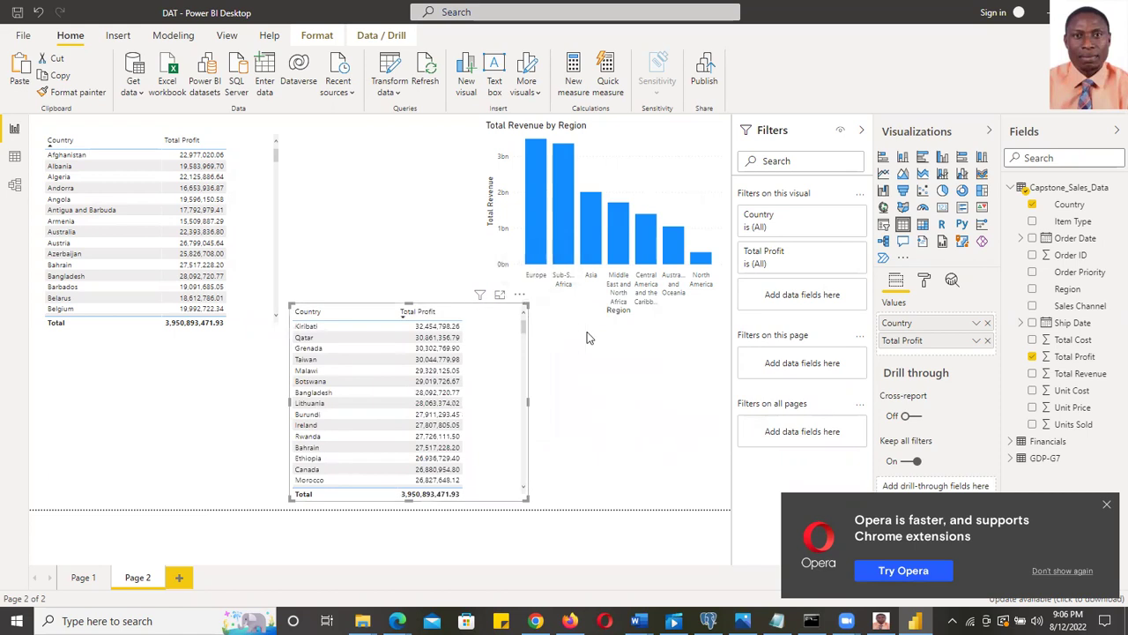
Sort the duplicated country profit table by Total Profit in ascending order
click(252, 145)
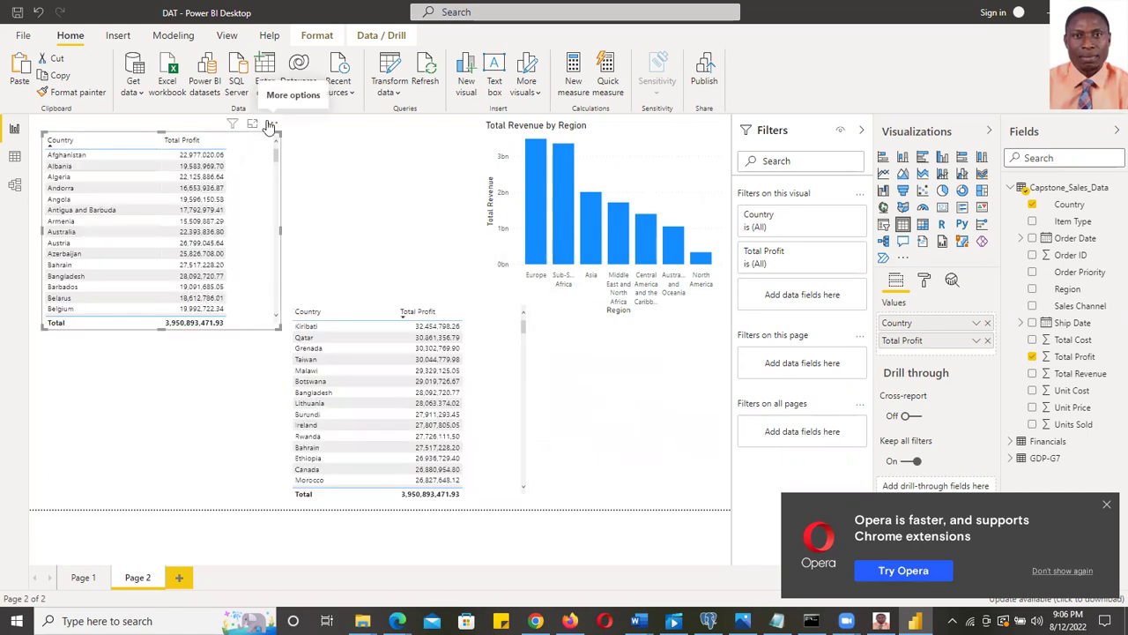
click(271, 127)
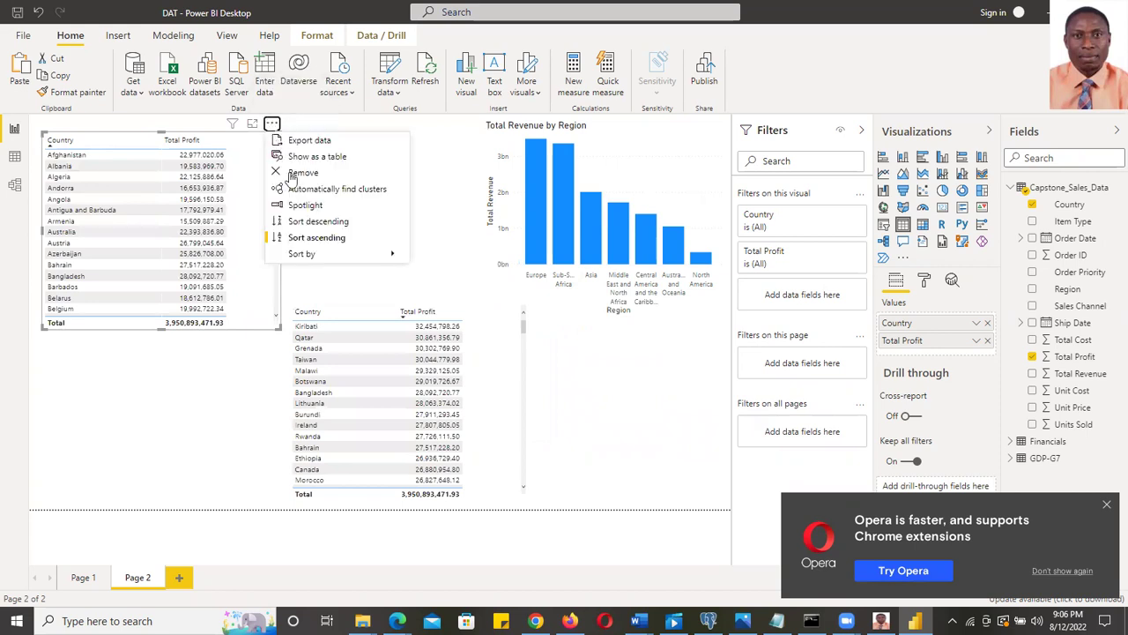
click(332, 238)
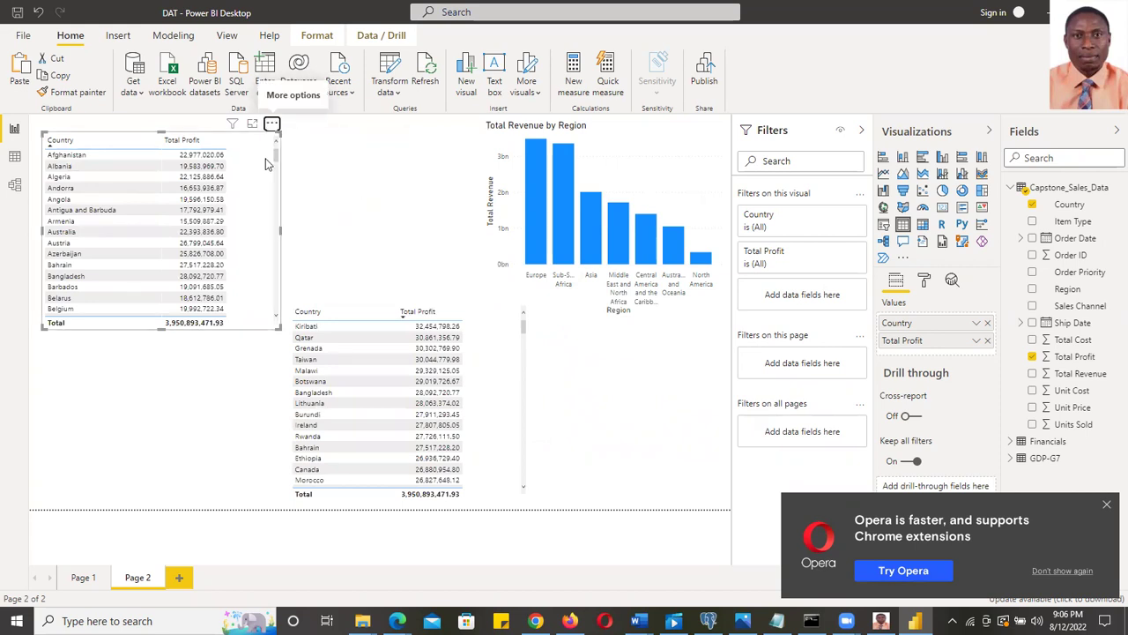
click(271, 125)
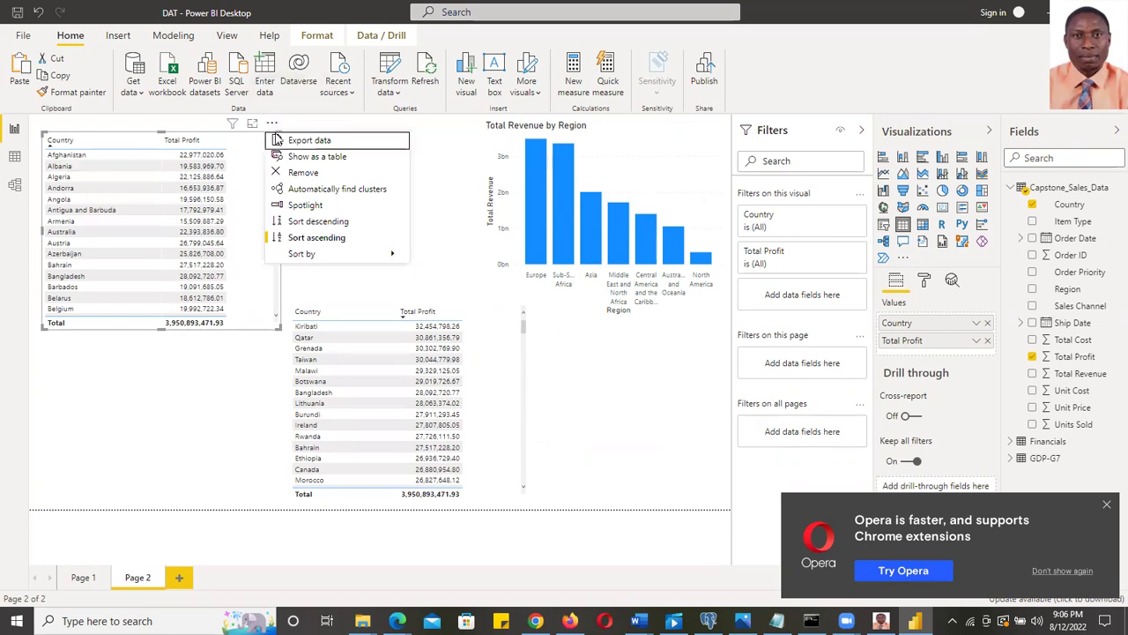
mouse_move(311, 254)
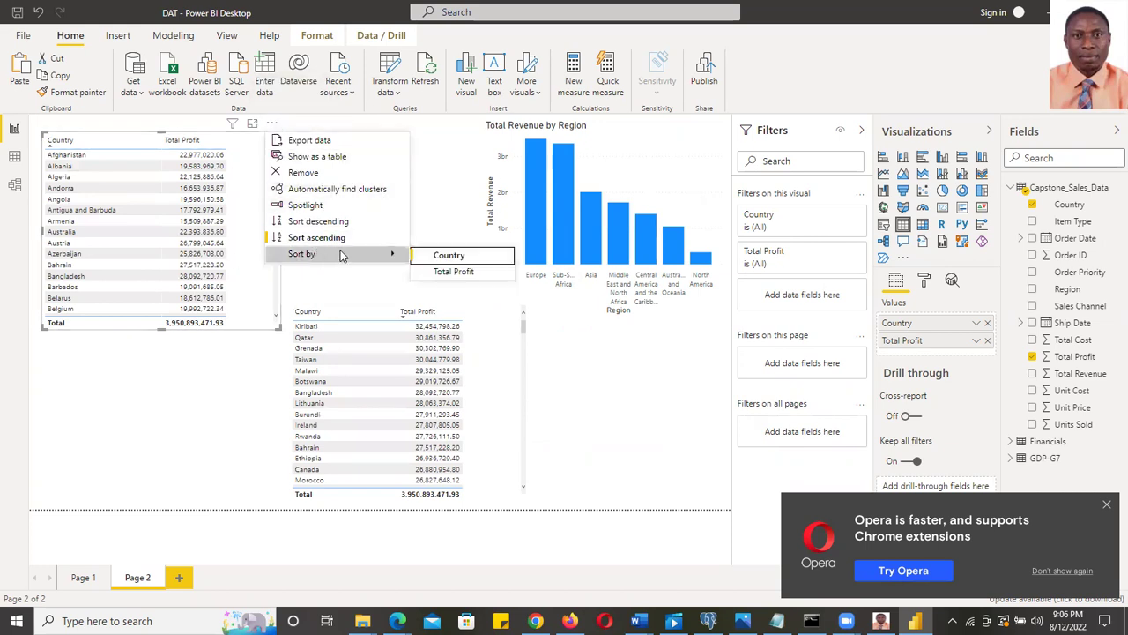
click(453, 271)
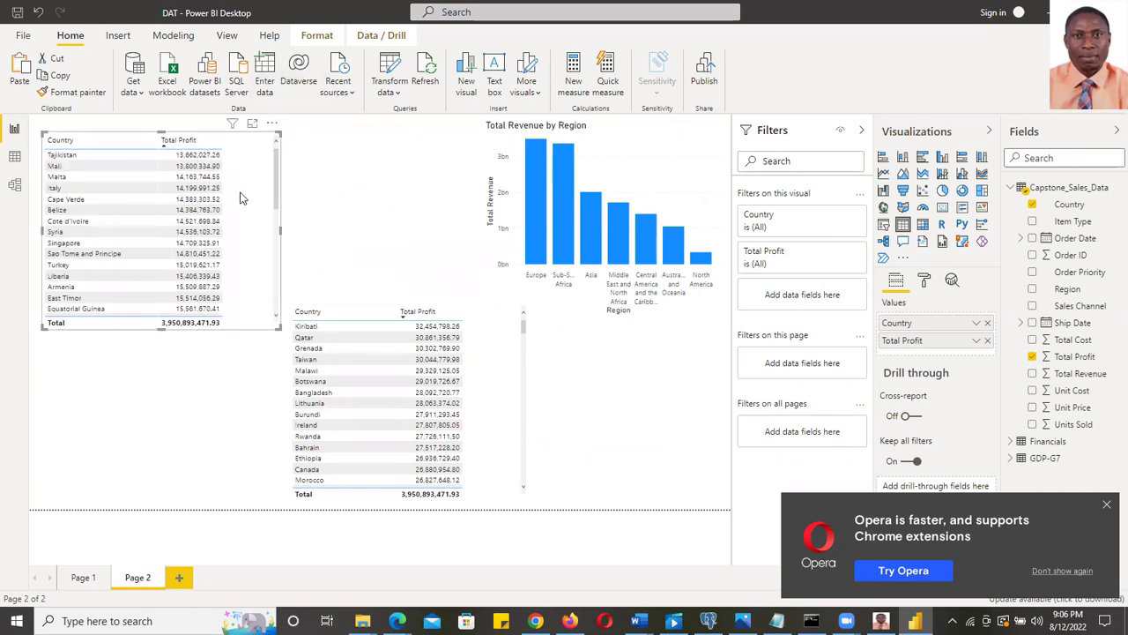
Check the sort direction of the original country profit table and deselect it
click(503, 337)
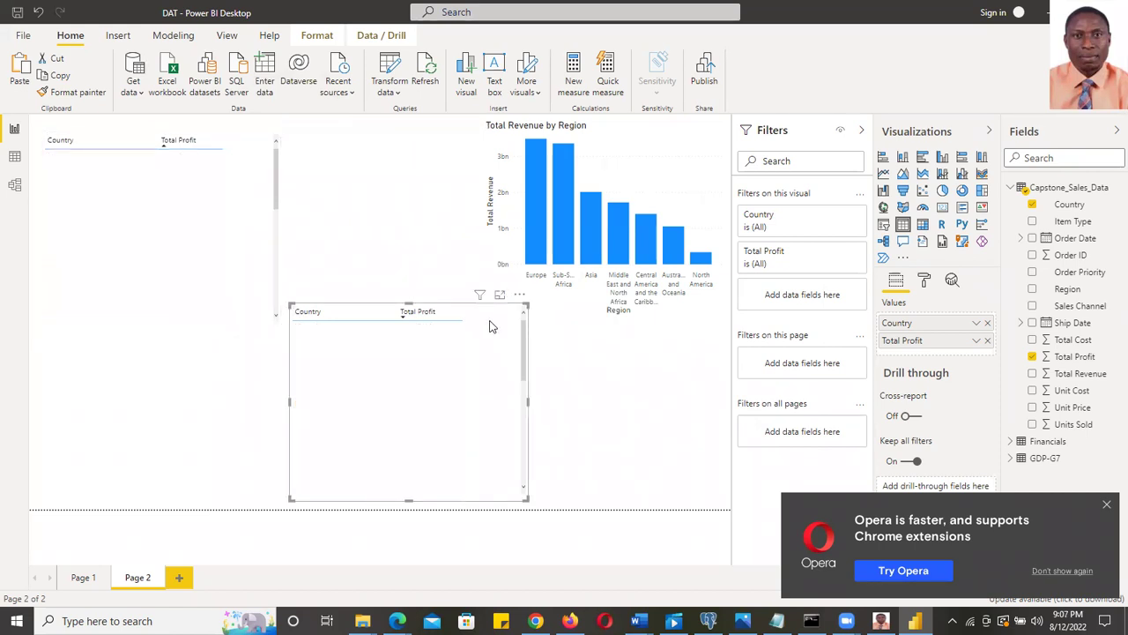
click(520, 296)
mouse_move(575, 425)
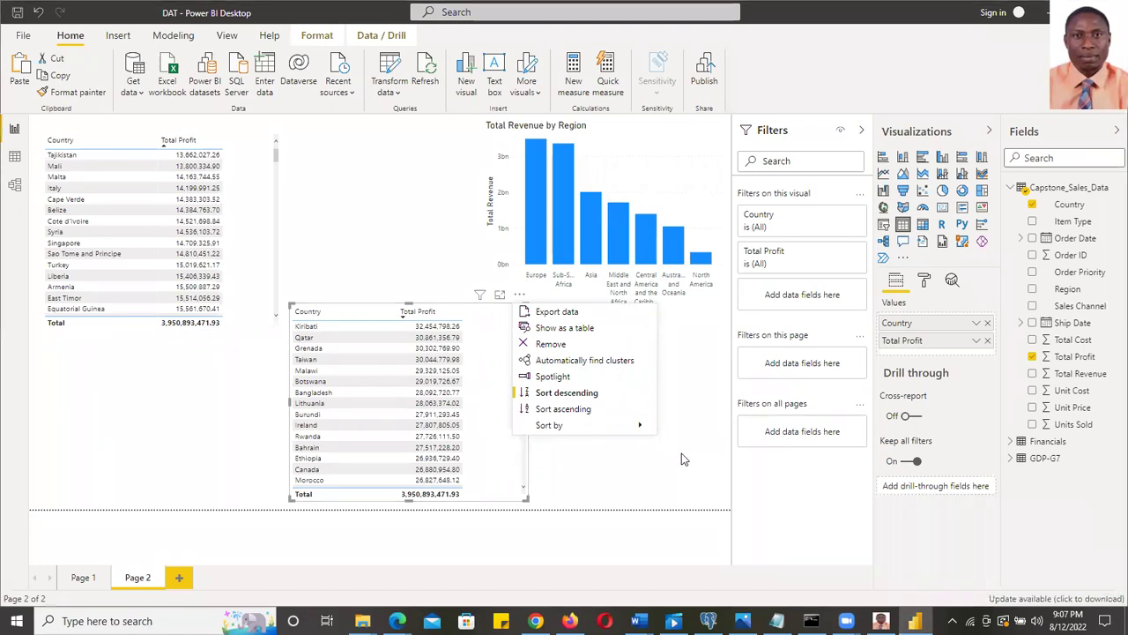
click(358, 293)
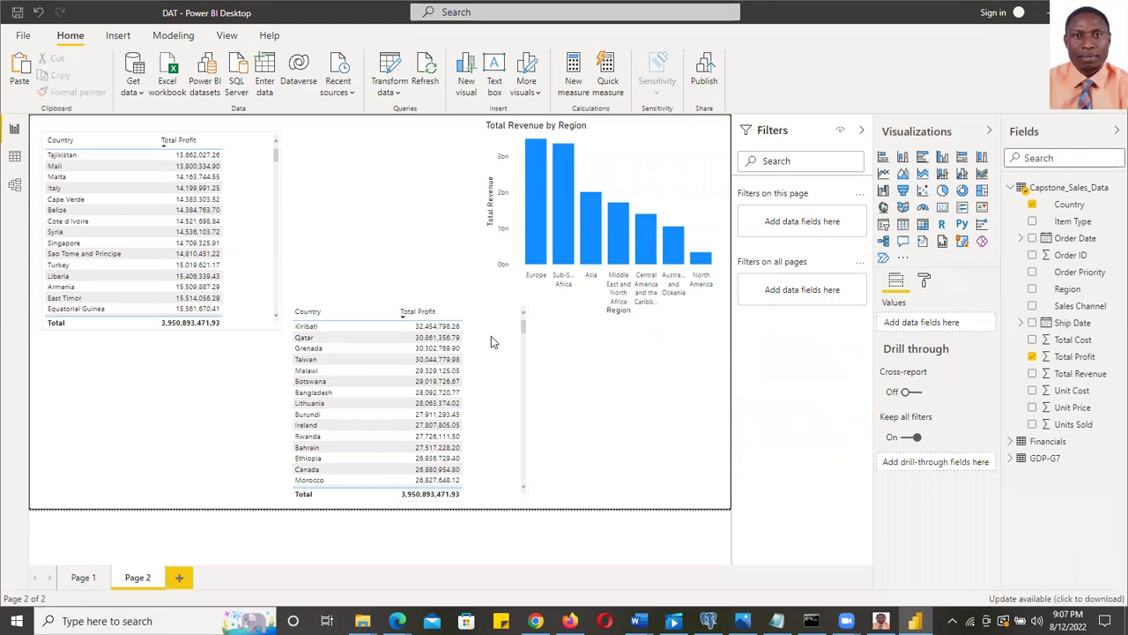
Move the original country profit table rightward and slightly down to the page's lower boundary, and slightly narrow both profit tables
drag(521, 349, 596, 357)
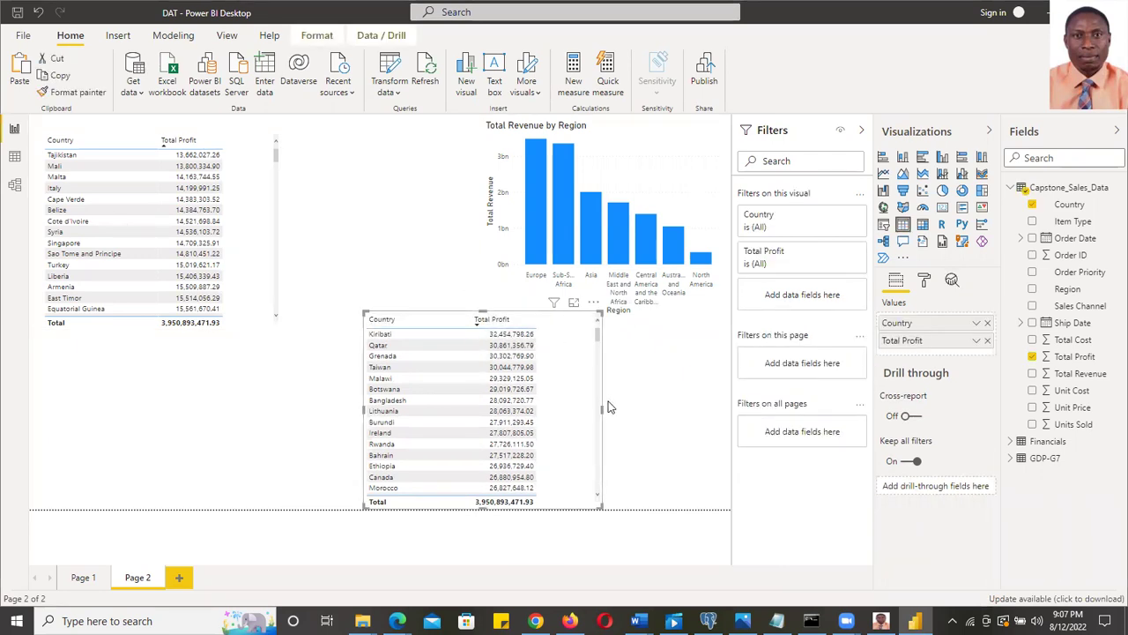
drag(599, 414, 583, 412)
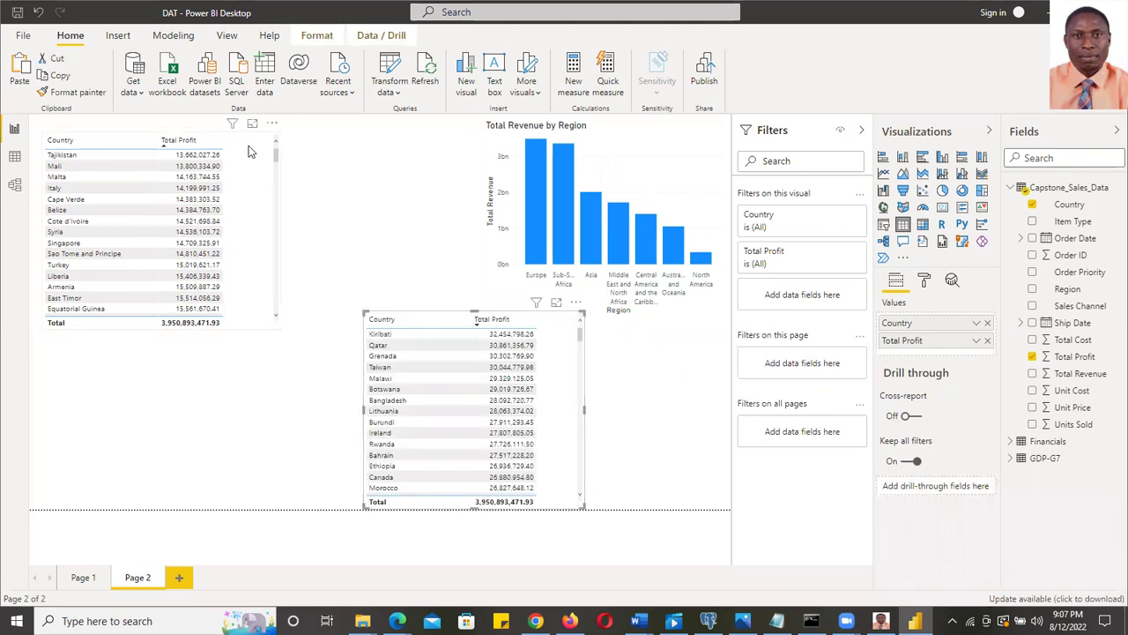
click(278, 199)
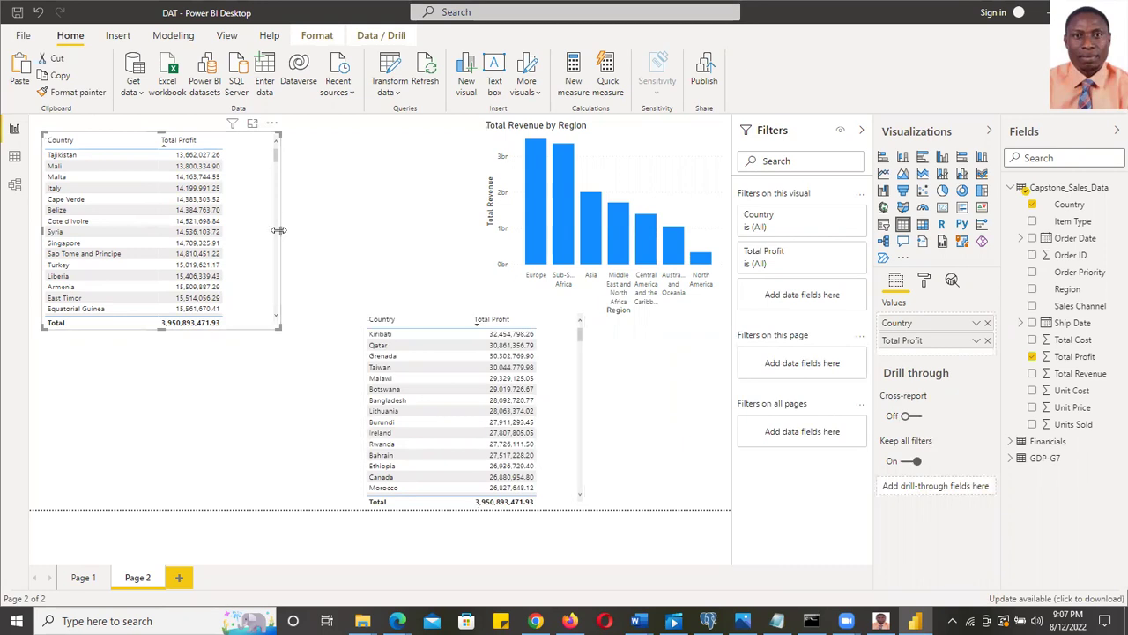
drag(279, 230, 273, 232)
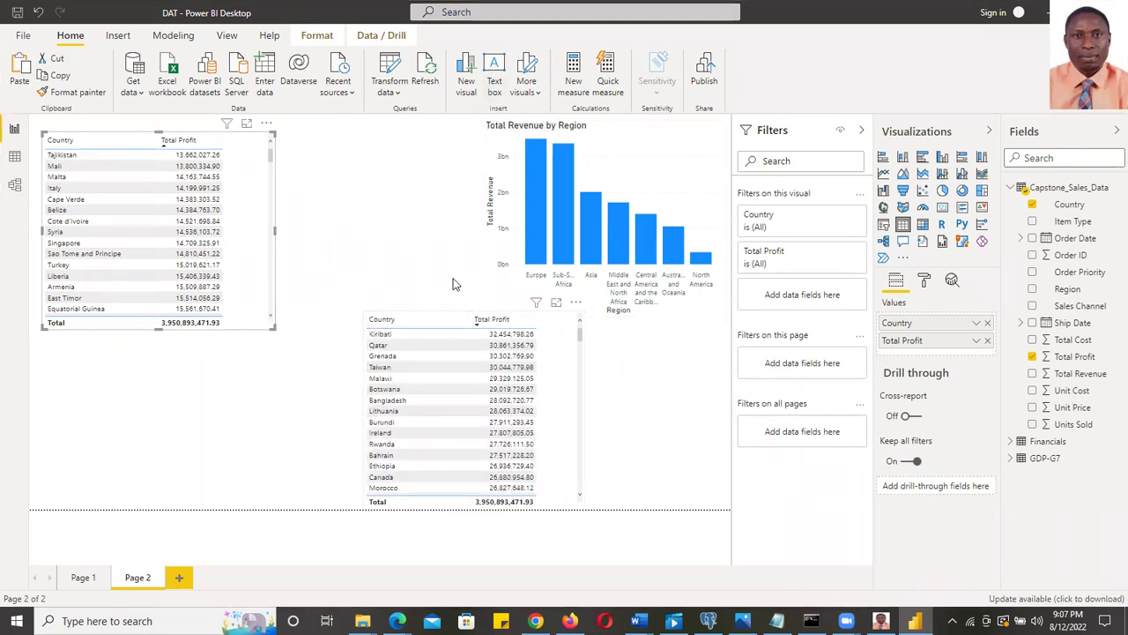
Insert a text box reading "Top 5" below the ascending profit table and set its text to size 18
click(494, 67)
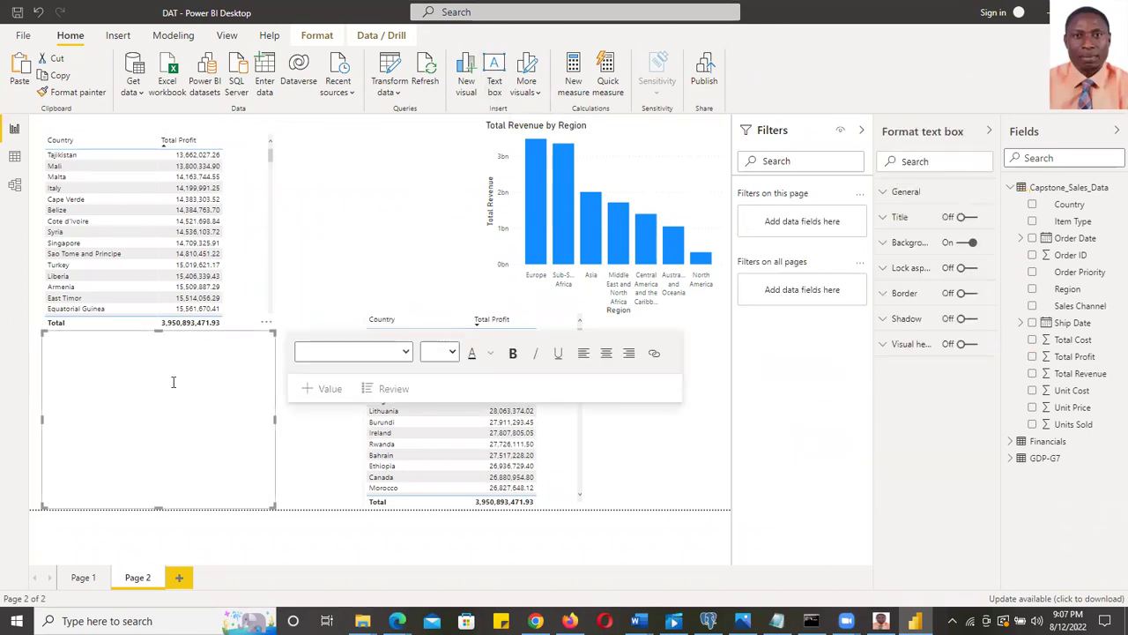
click(244, 409)
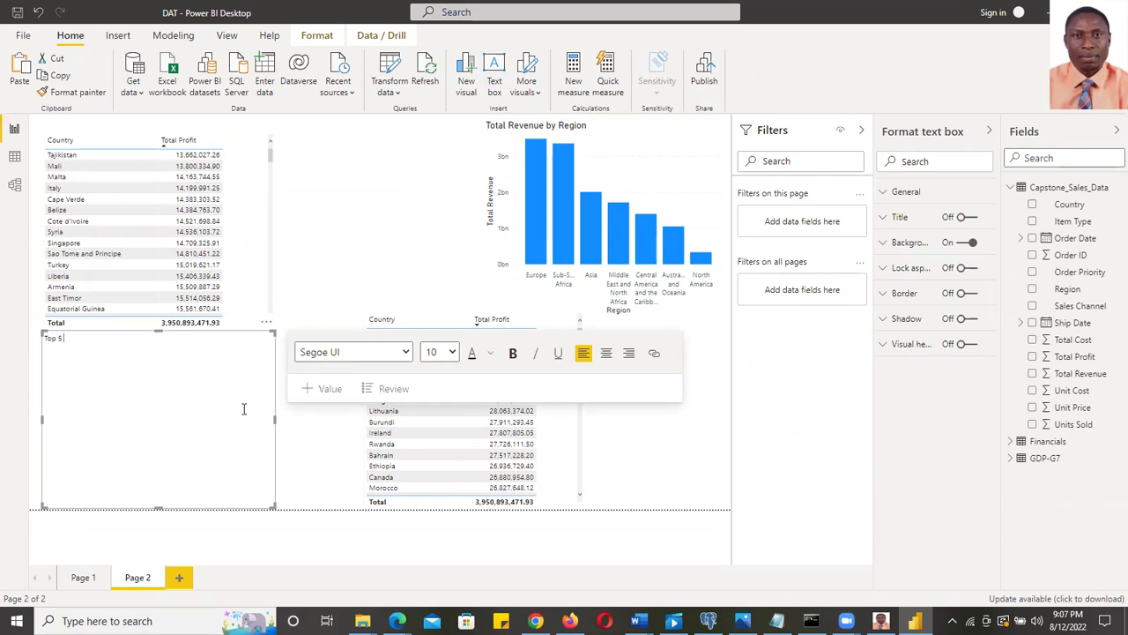
key(ctrl+a)
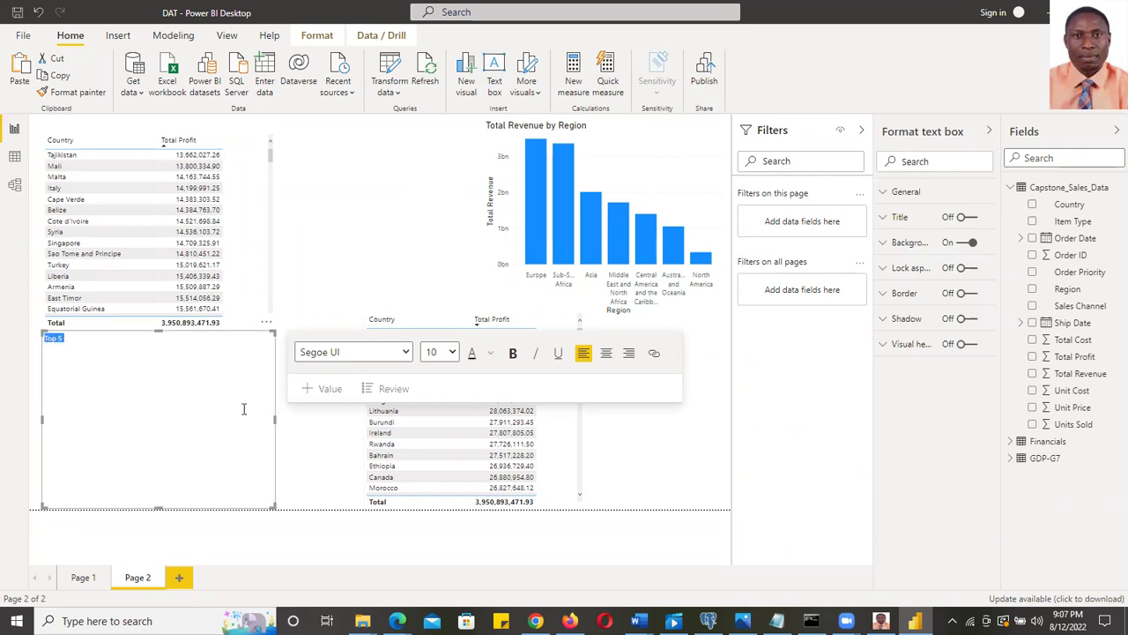
click(443, 353)
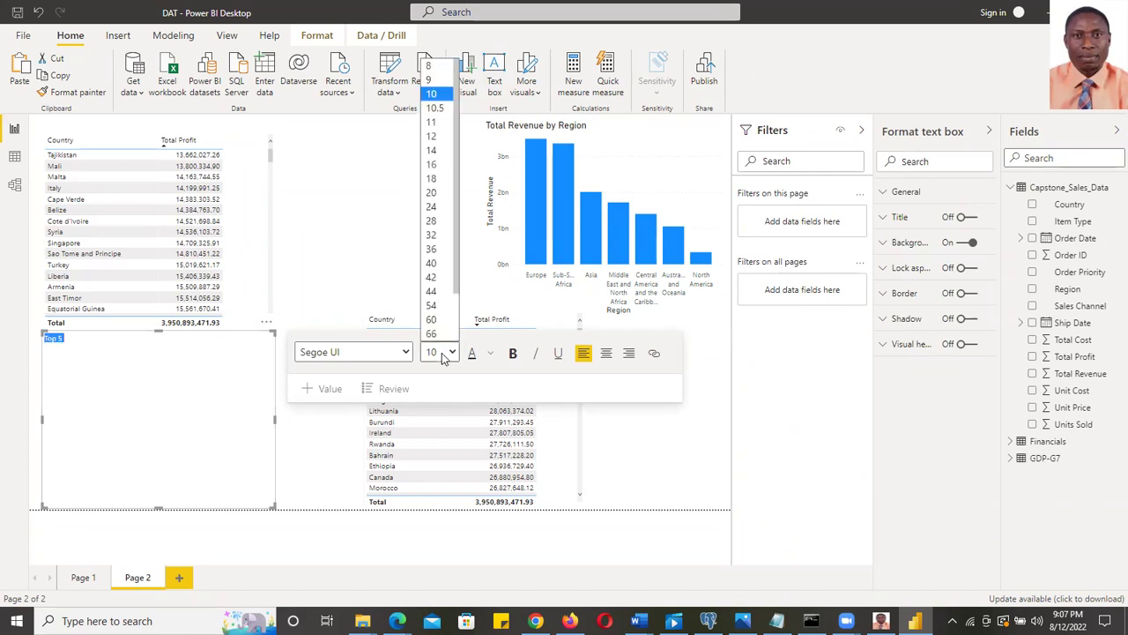
click(432, 179)
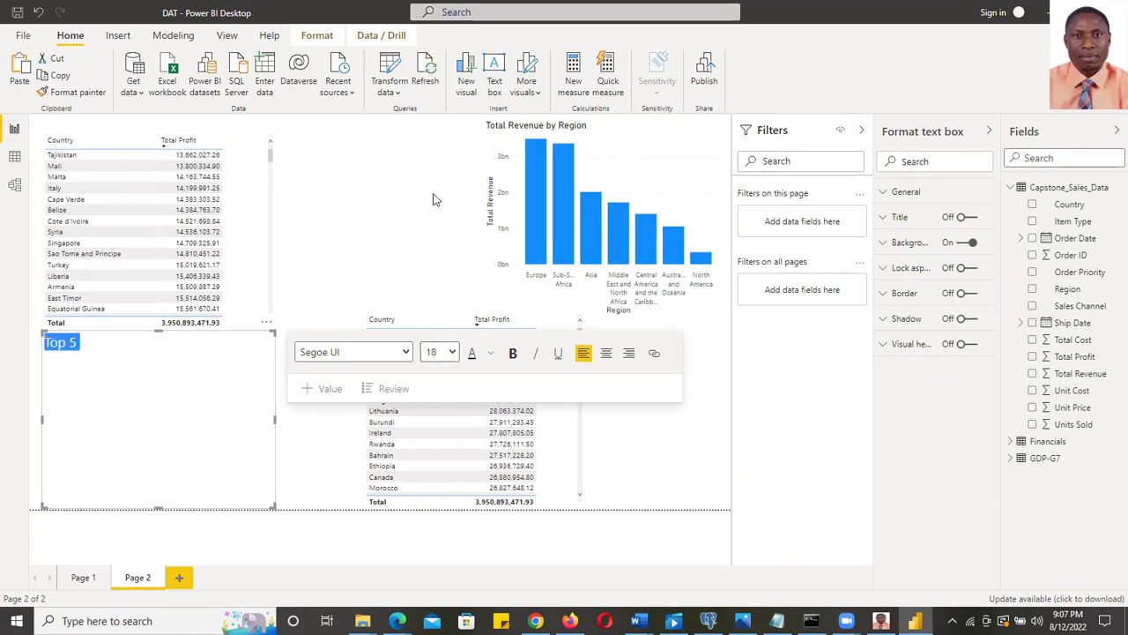
List Kribati, Qatar, Grenada, Taiwan and Malawi on separate lines beneath the "Top 5" heading in the text box
click(134, 368)
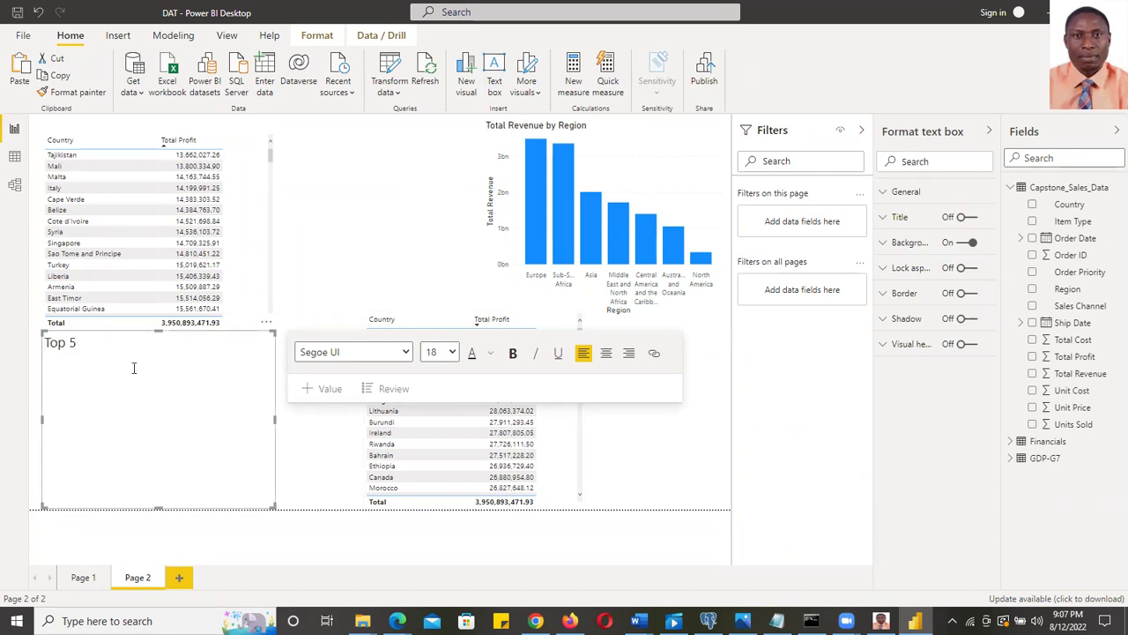
click(573, 453)
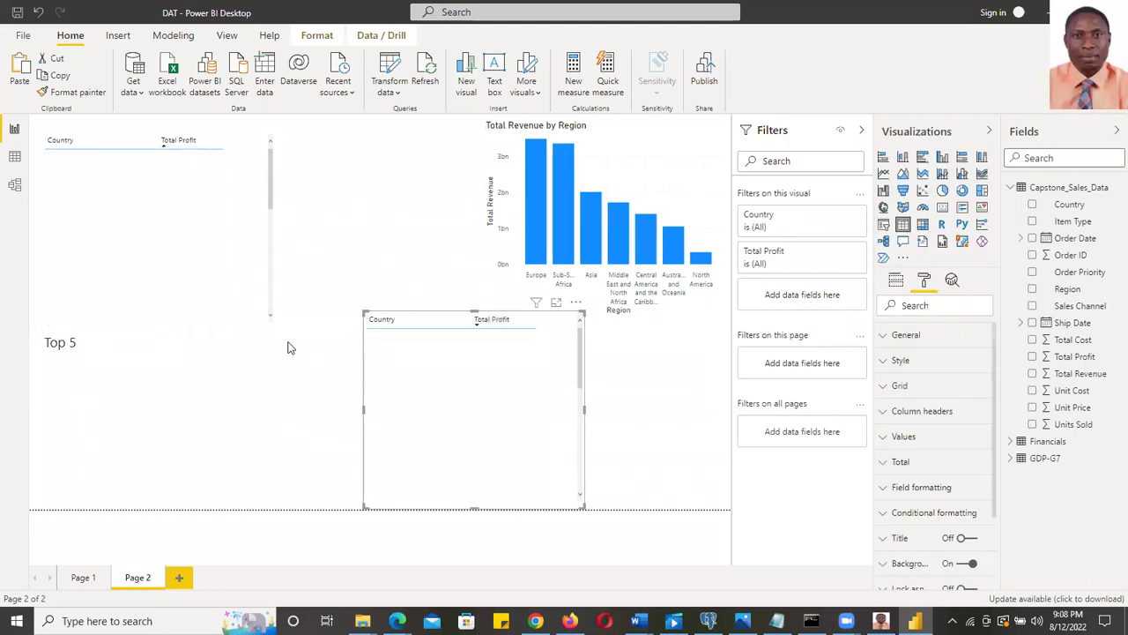
click(94, 354)
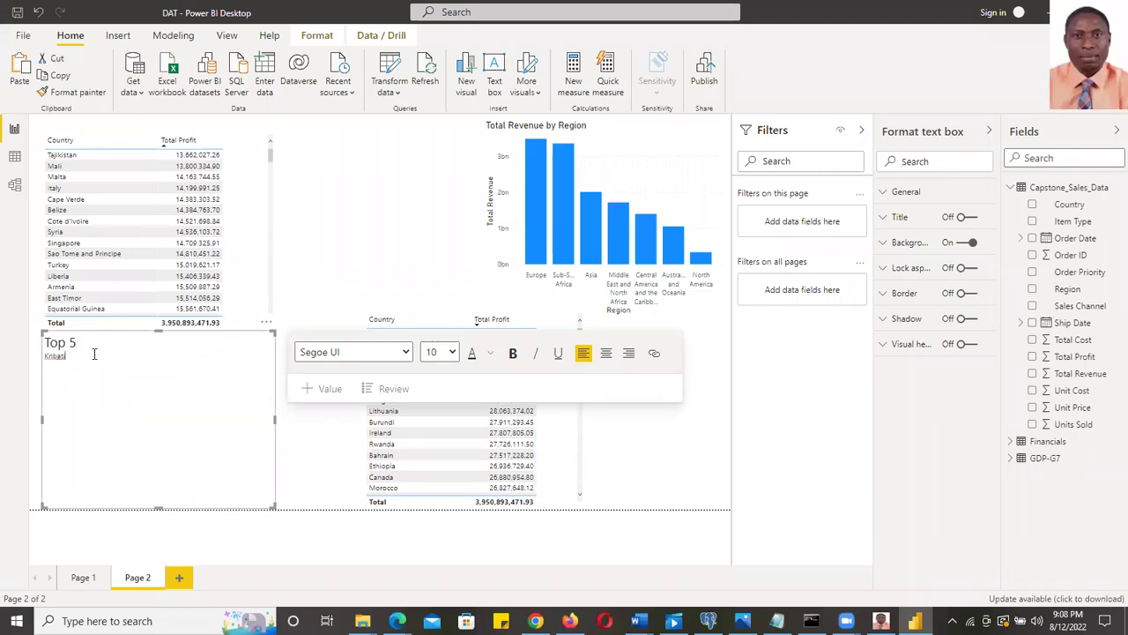
click(665, 468)
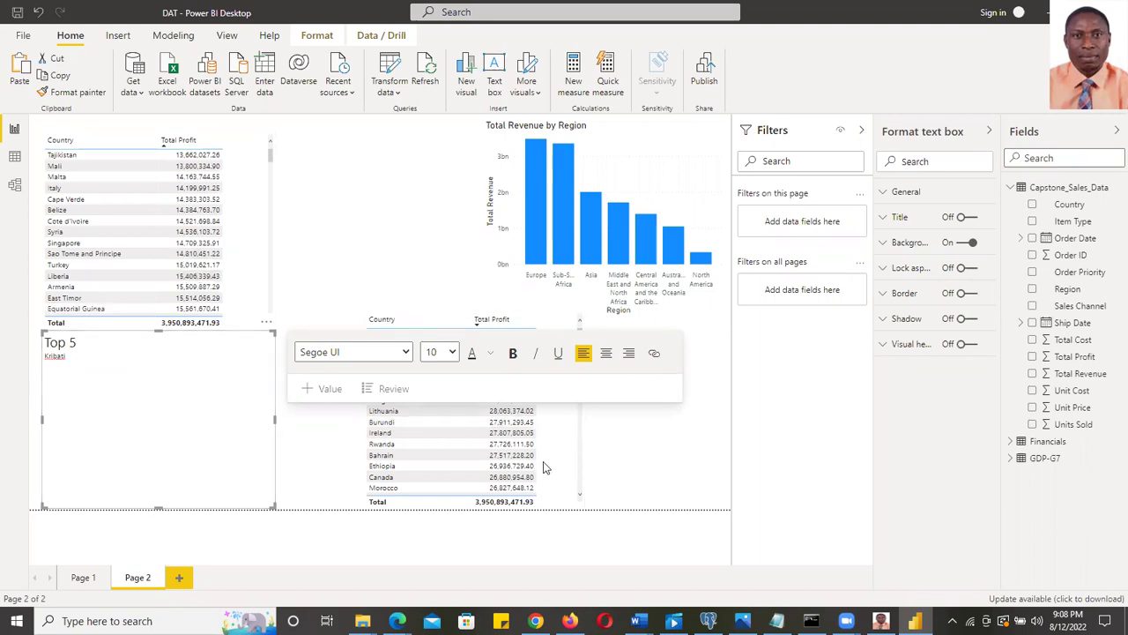
click(83, 387)
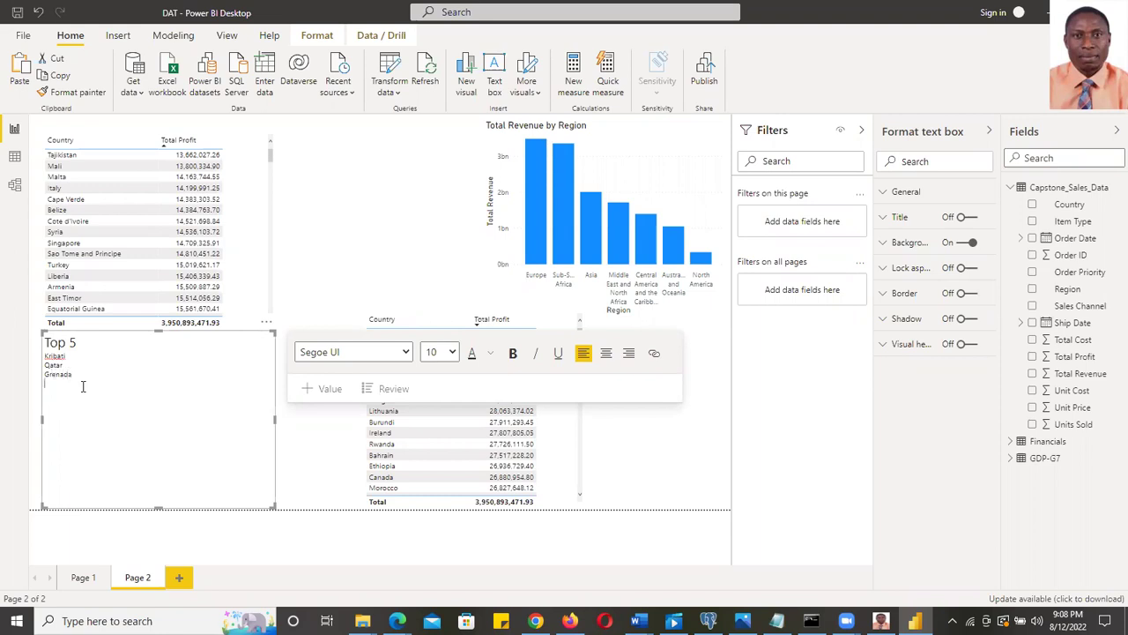
click(706, 434)
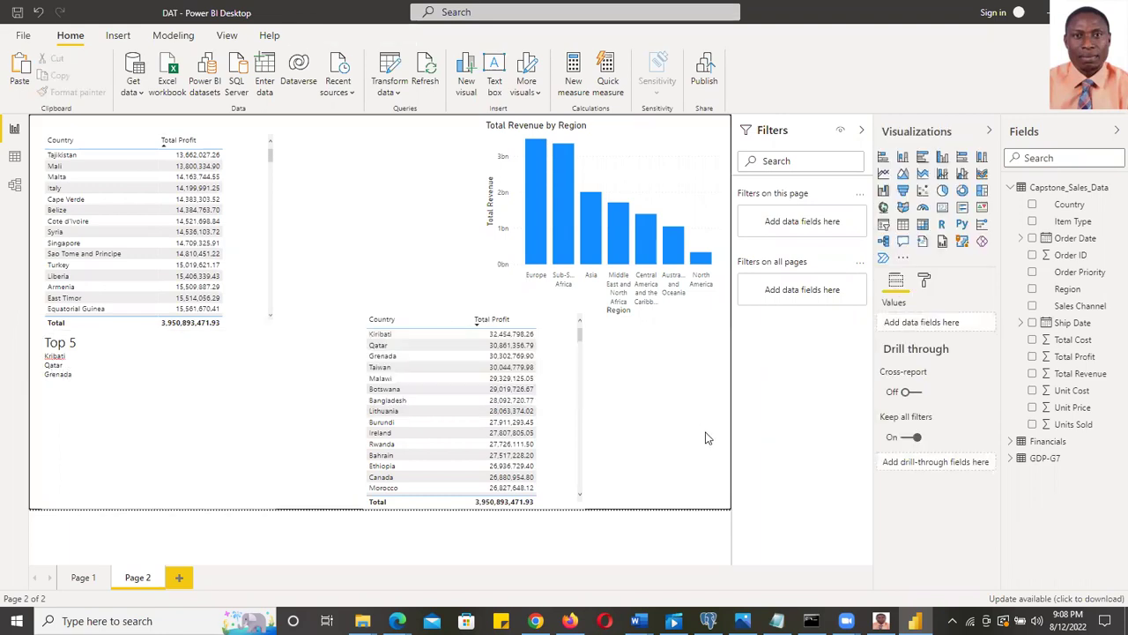
click(83, 399)
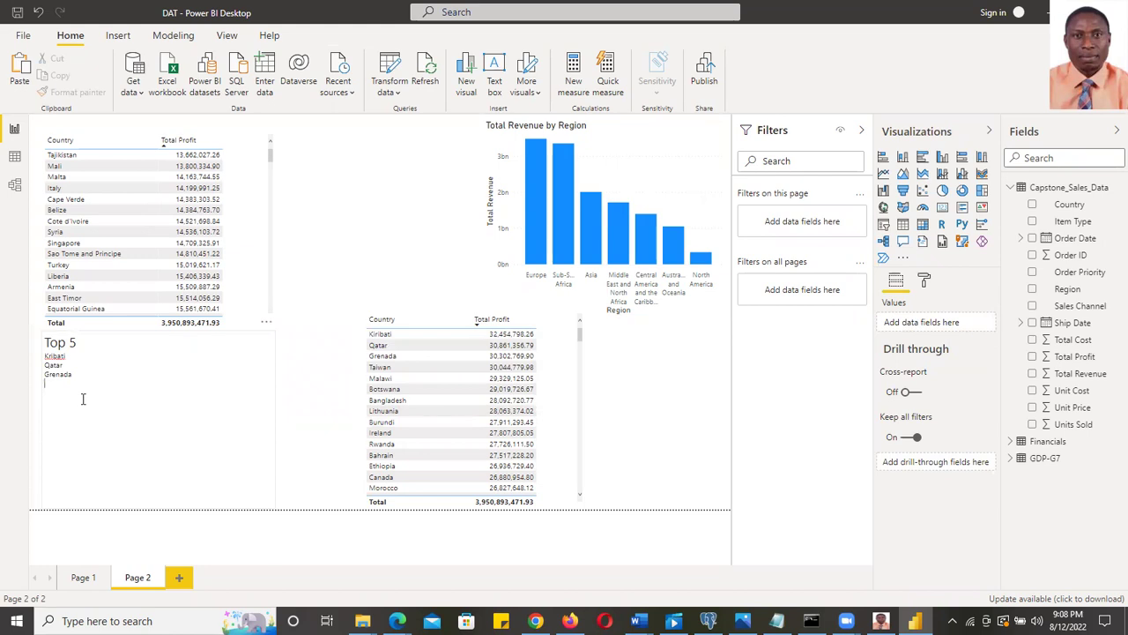
click(83, 399)
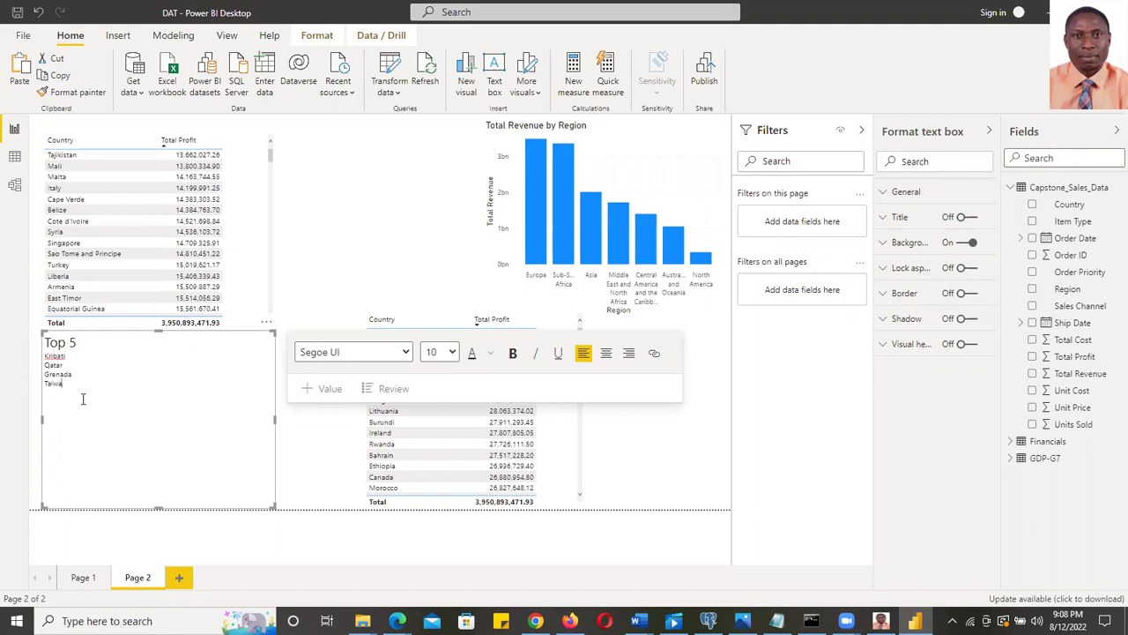
key(Return)
text(Malawi  )
Add a "Bottom 5" heading below the top five countries, separated by a blank line, and set its text to size 20
text(Bottom 5)
double_click(145, 414)
key(End)
key(Left)
key(shift+Home)
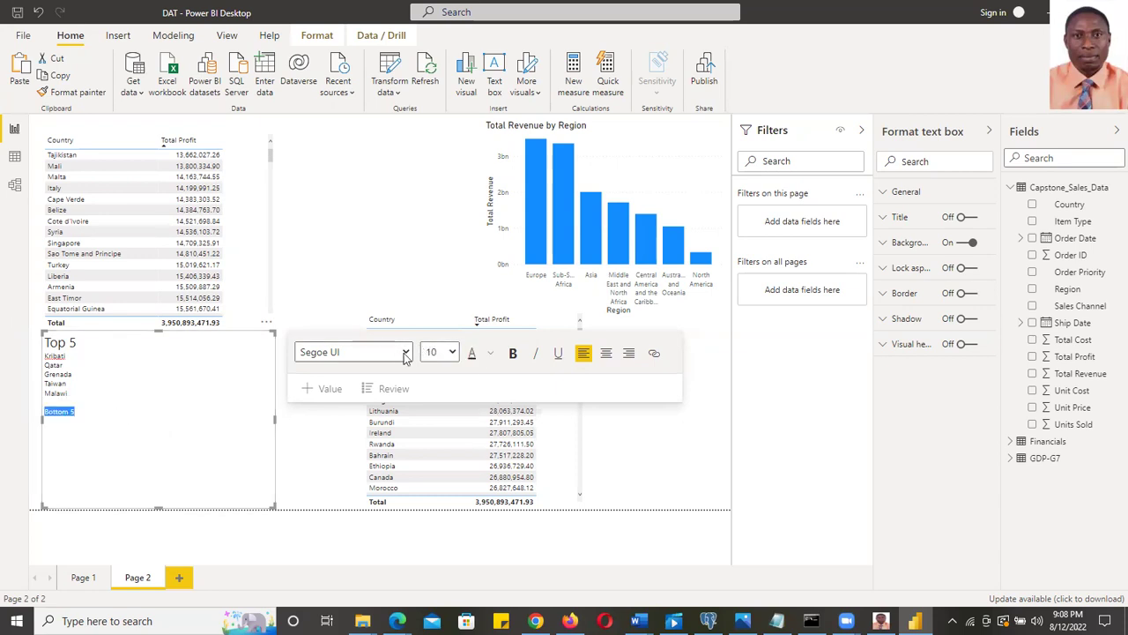
click(448, 353)
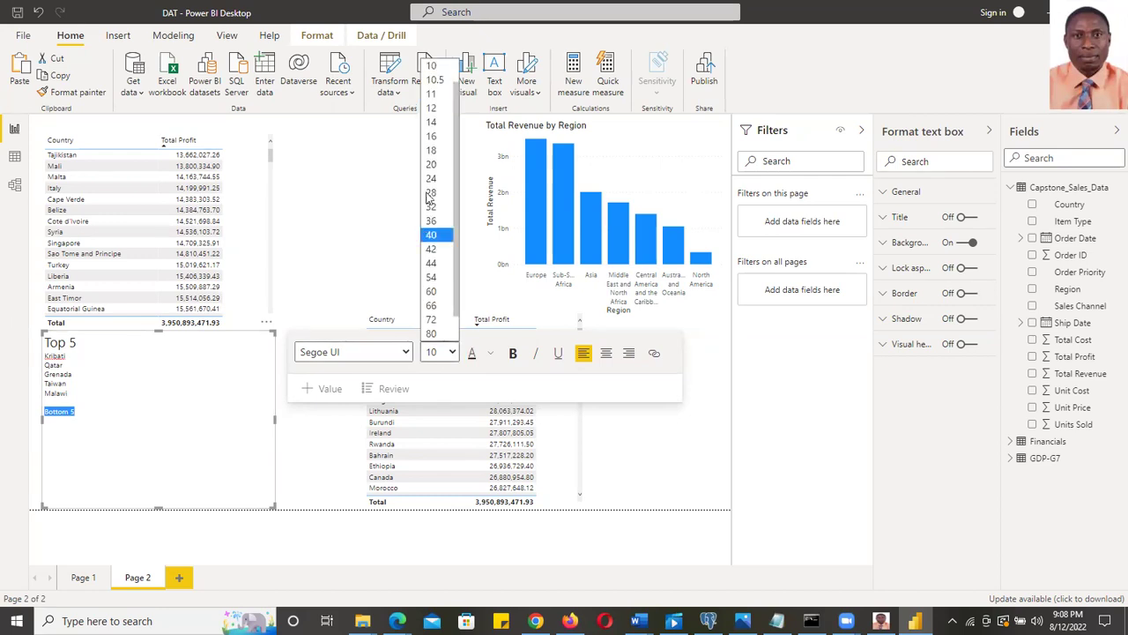
click(431, 163)
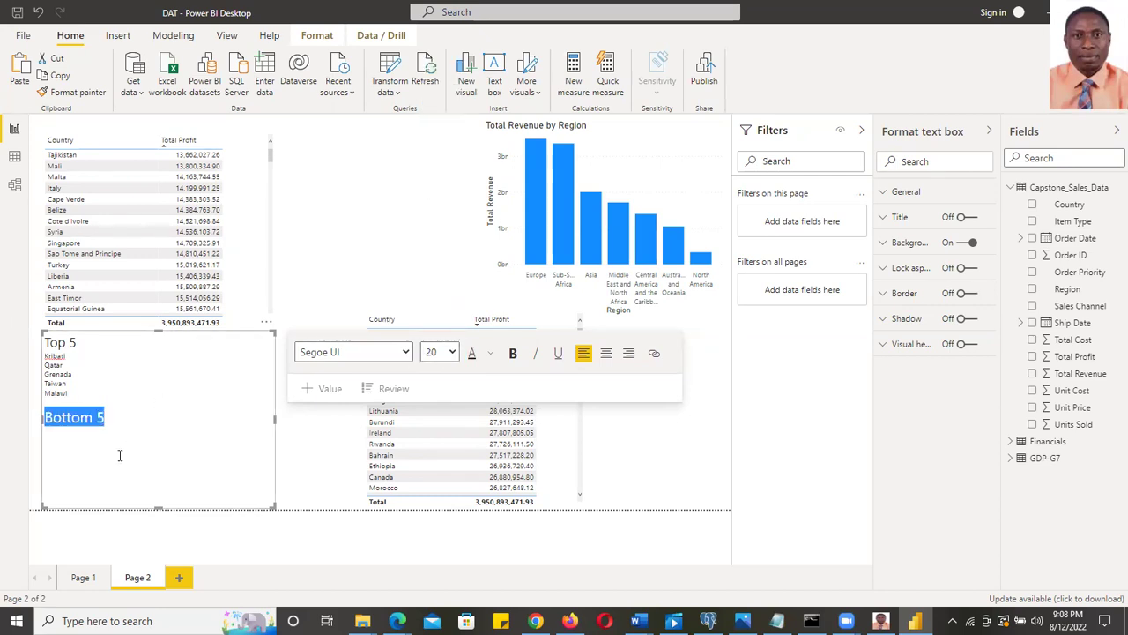
List Tajikistan, Mali, Italy and Cape verde on separate lines beneath the "Bottom 5" heading
click(85, 438)
click(126, 414)
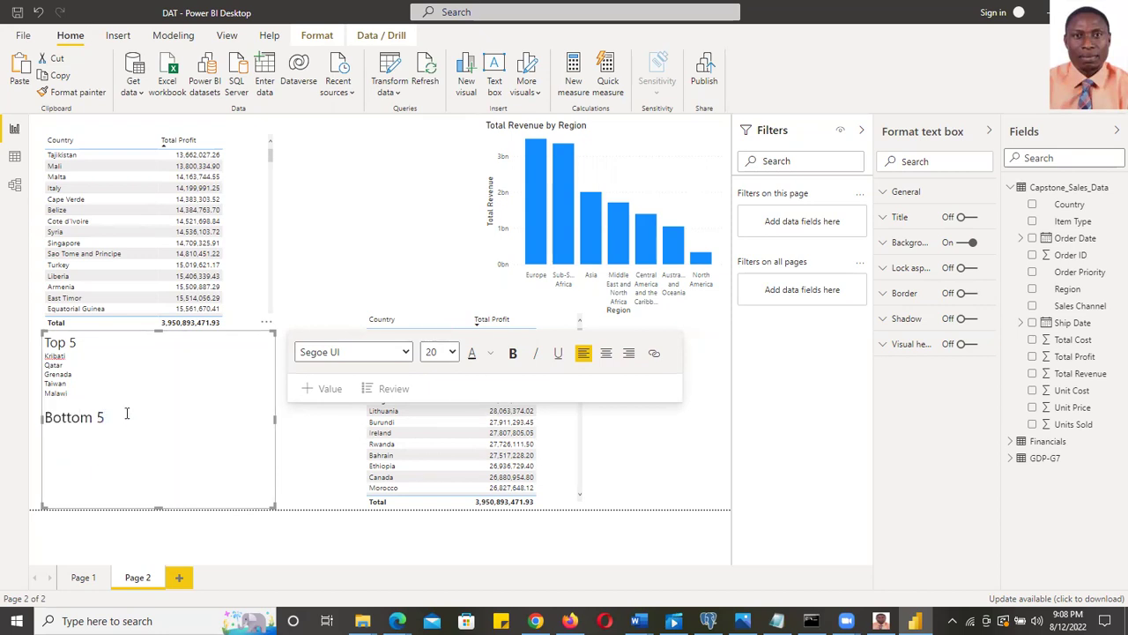
text(Taji)
text(k)
text(ista)
text(n )
text(Mali)
key(Return)
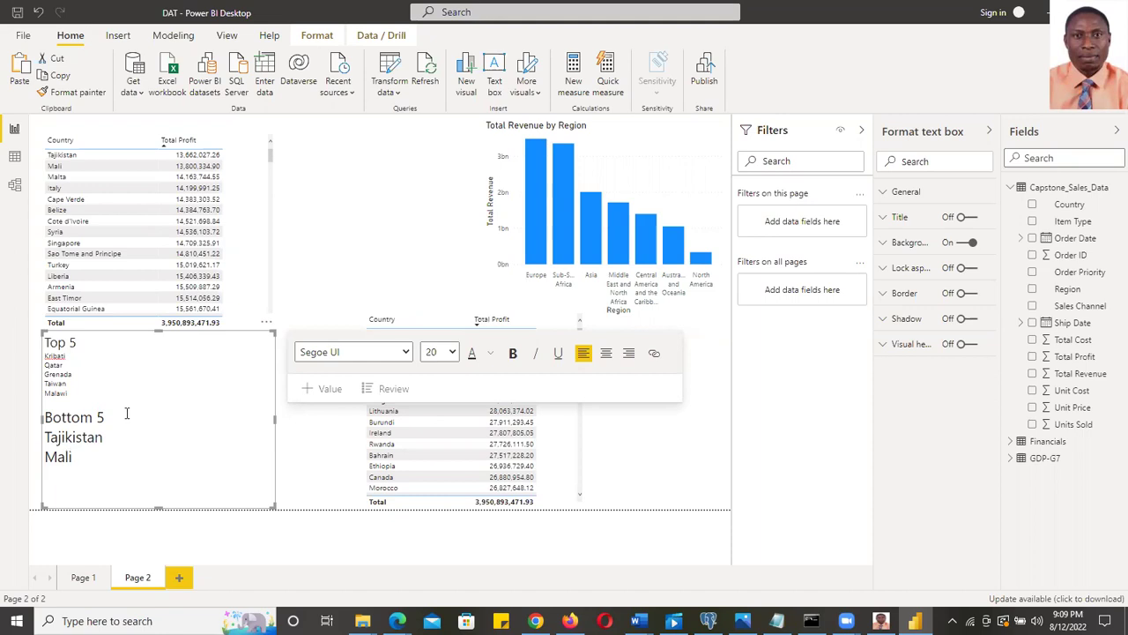
text(Italy )
text(Cape ver)
text(de)
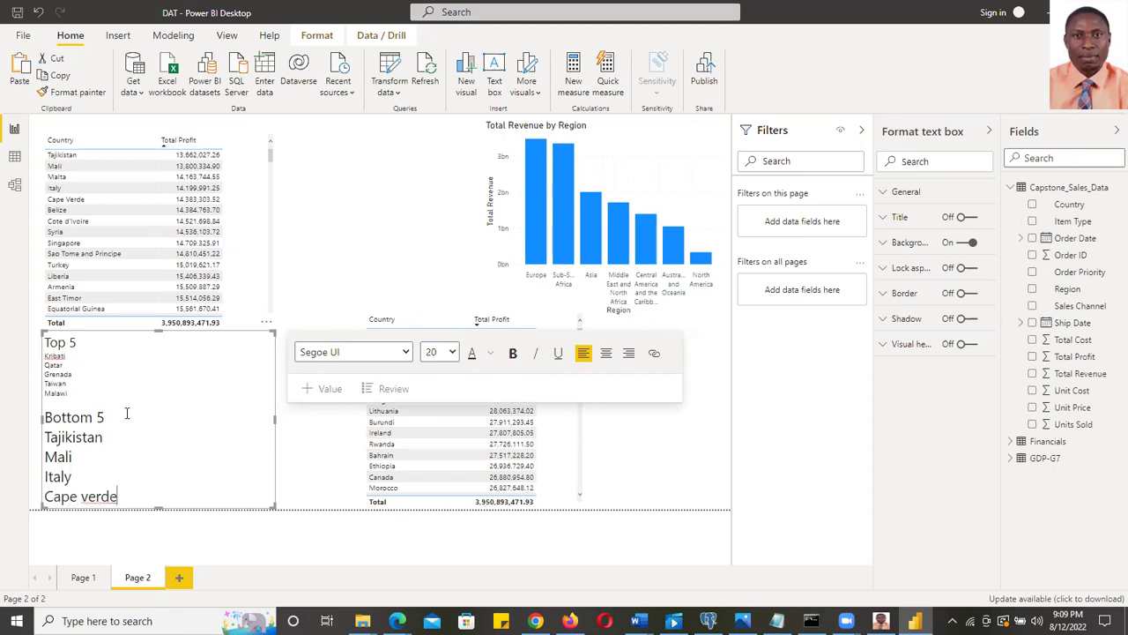
Set all the text in the country list text box to size 20
drag(76, 393, 45, 496)
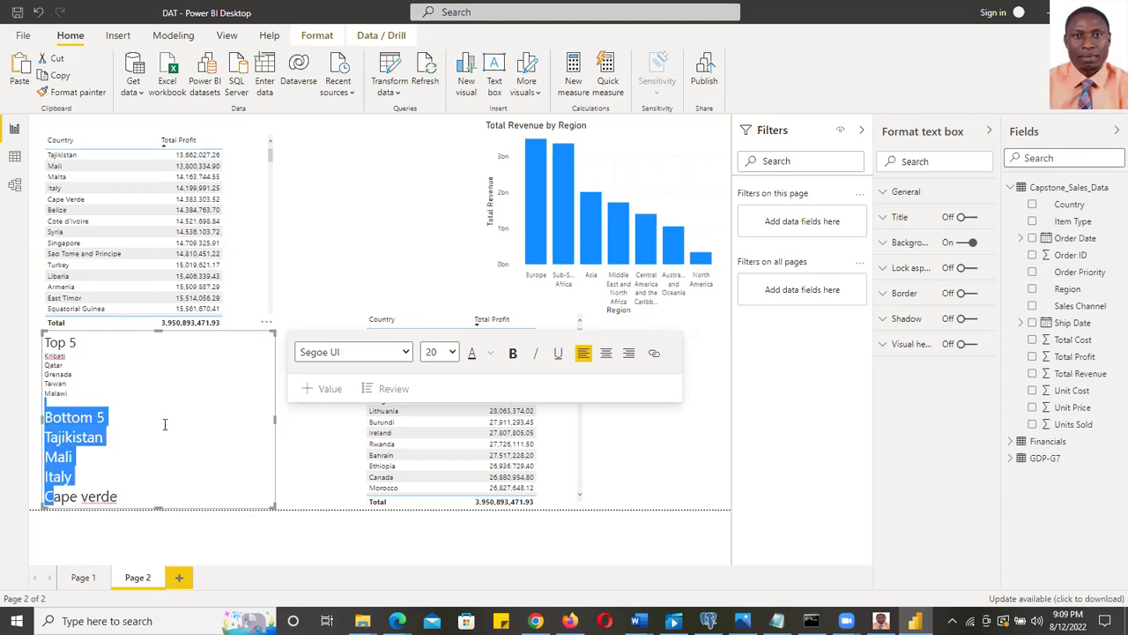
key(ctrl+a)
click(451, 352)
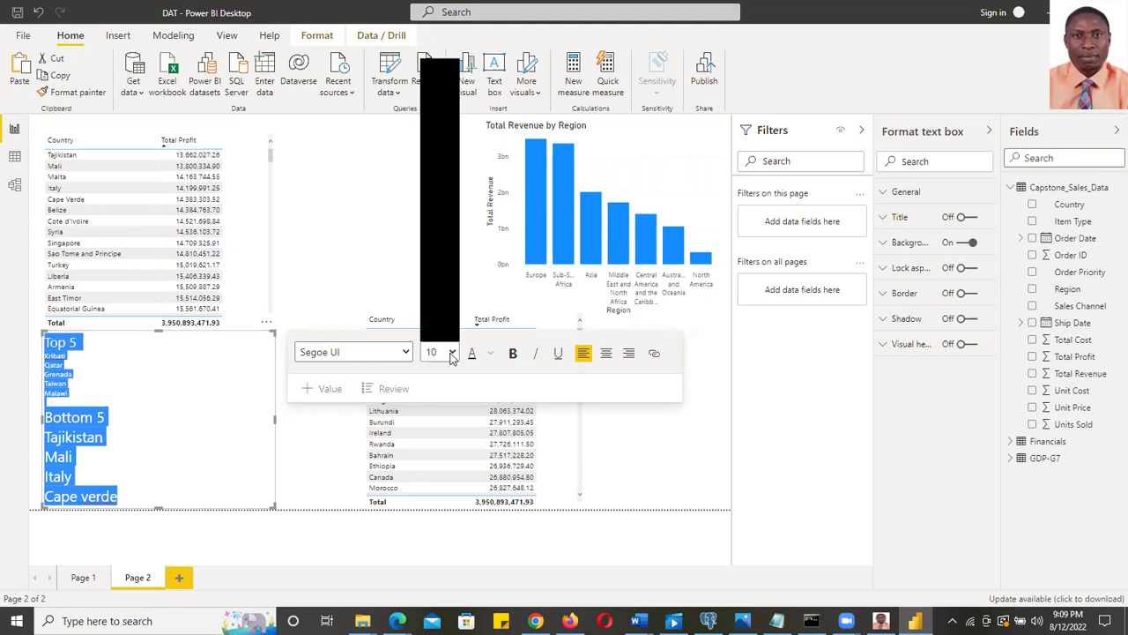
key(ctrl+z)
click(138, 446)
Make the "Bottom 5" and "Top 5" headings in the text box bold
drag(271, 410, 270, 469)
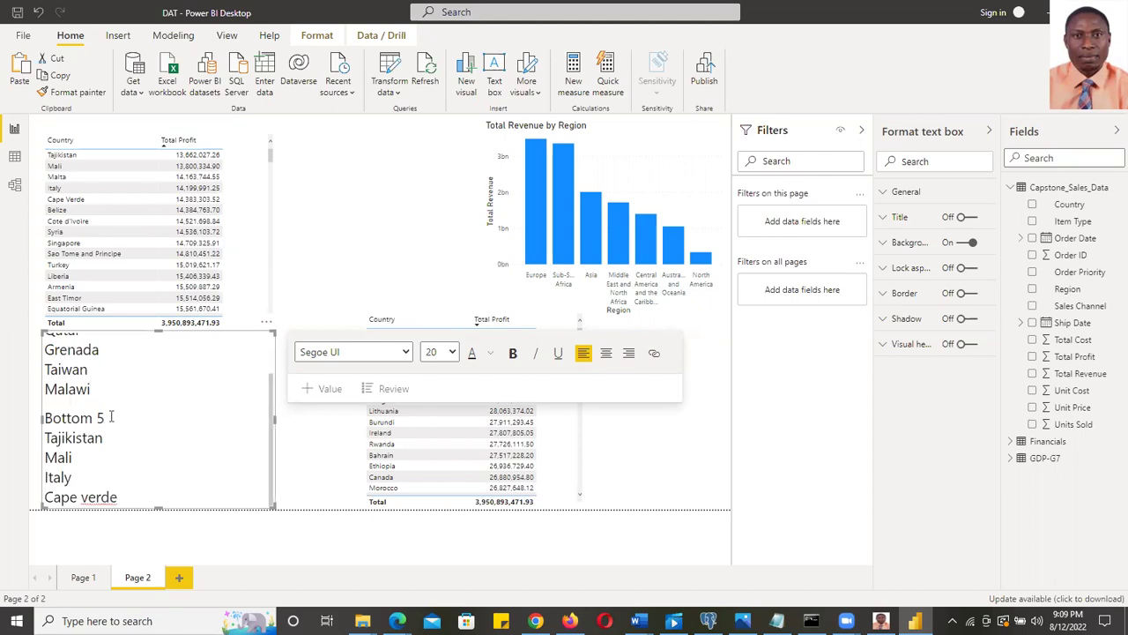
drag(106, 420, 44, 401)
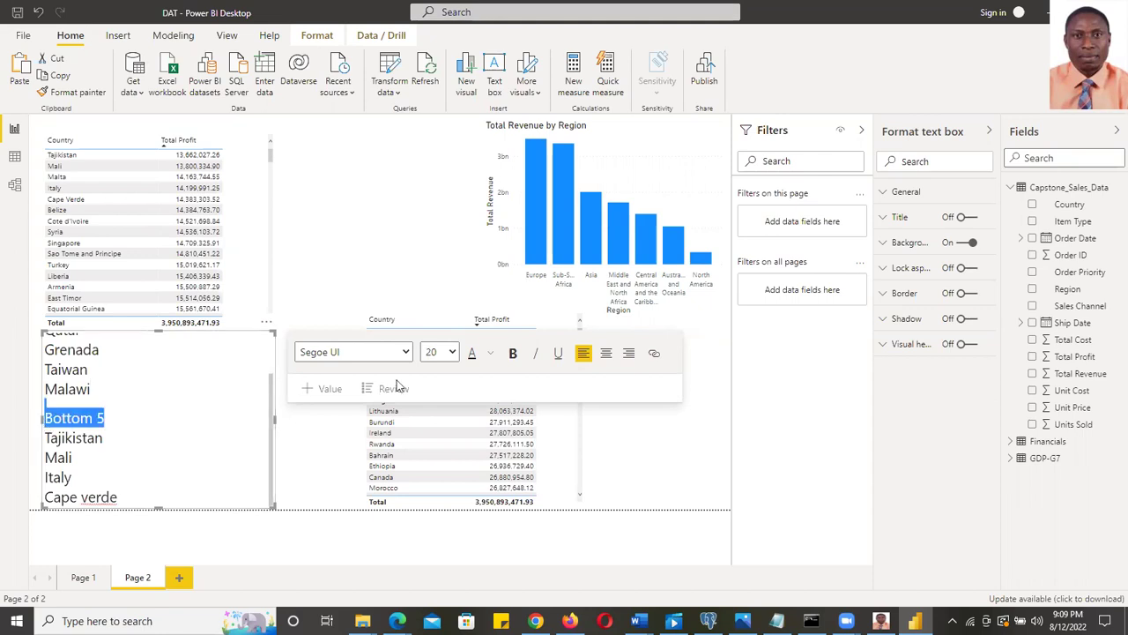
click(513, 353)
click(116, 361)
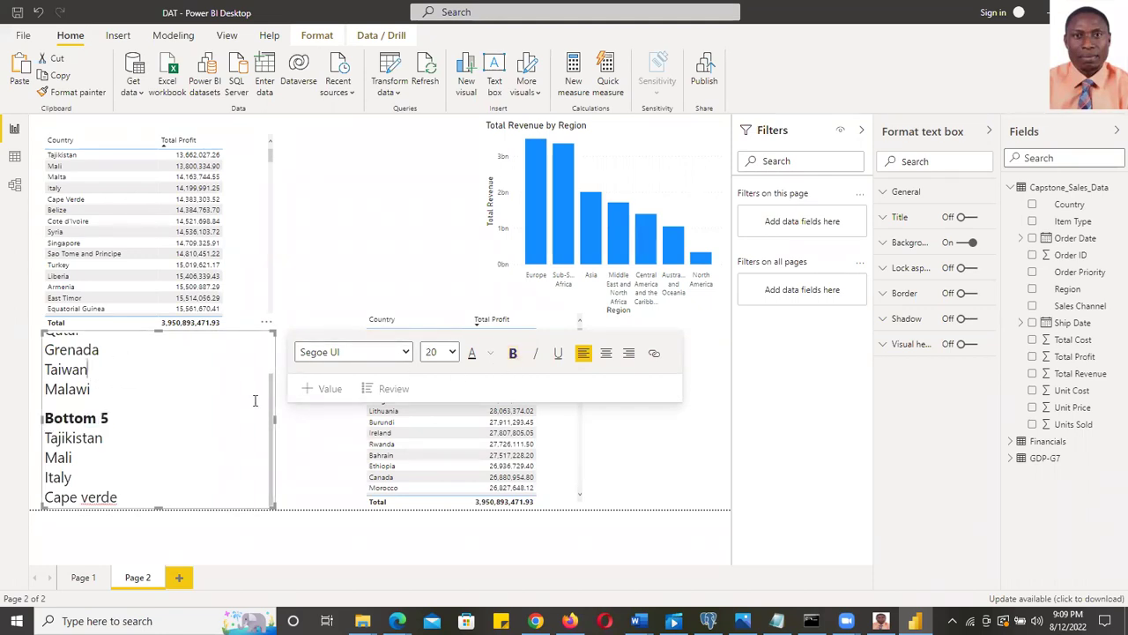
scroll(96, 356, up, 2)
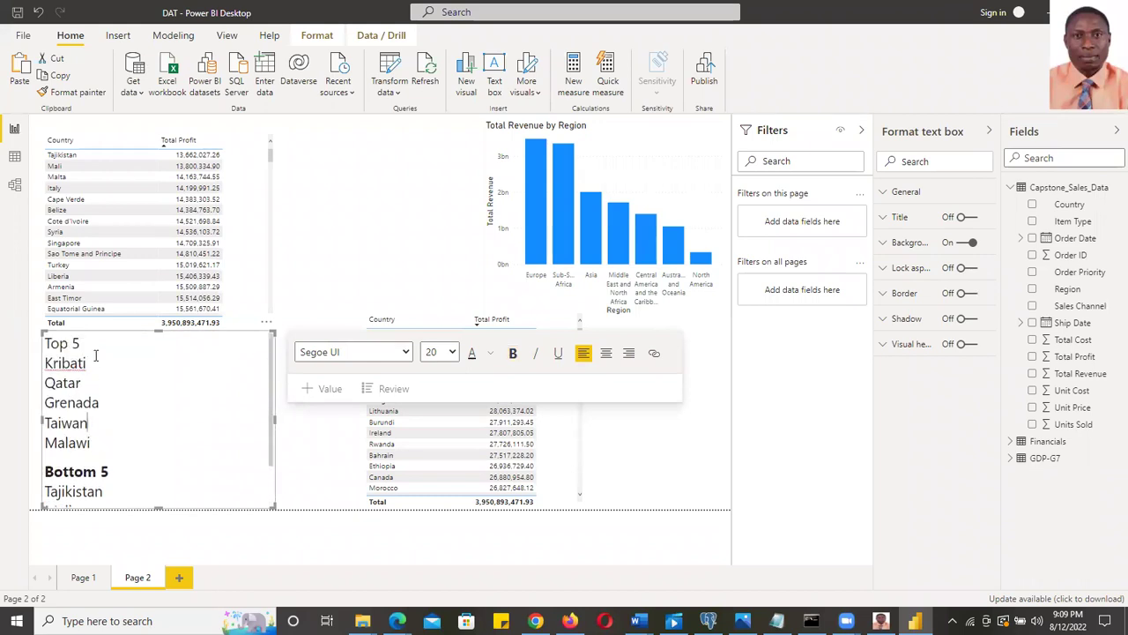
drag(84, 343, 43, 343)
key(ctrl+shift+End)
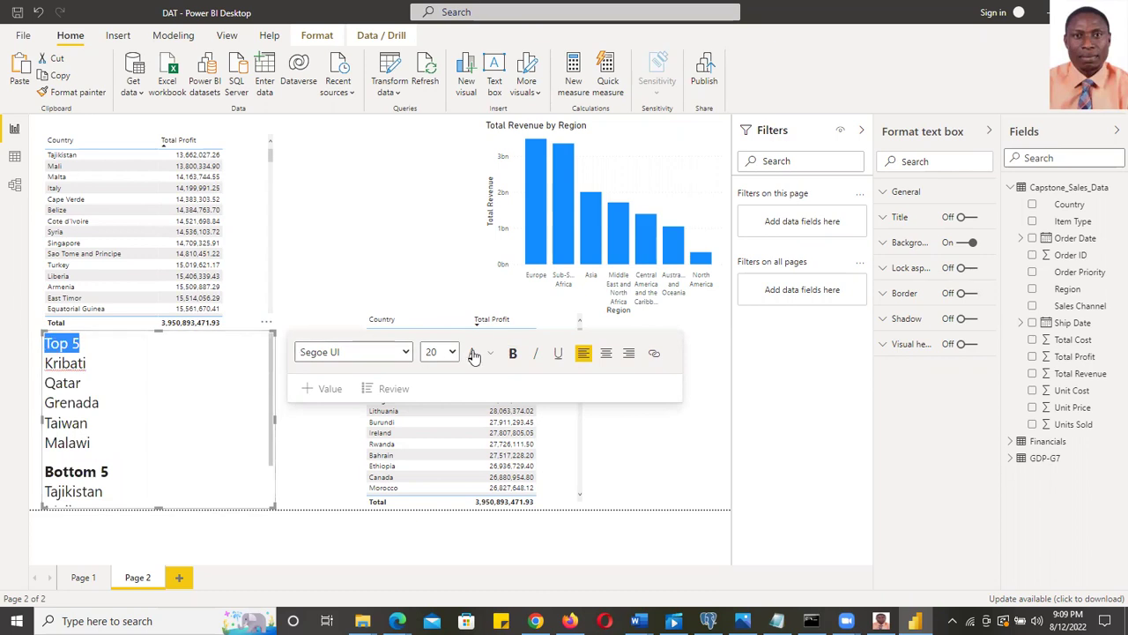
click(513, 352)
click(177, 363)
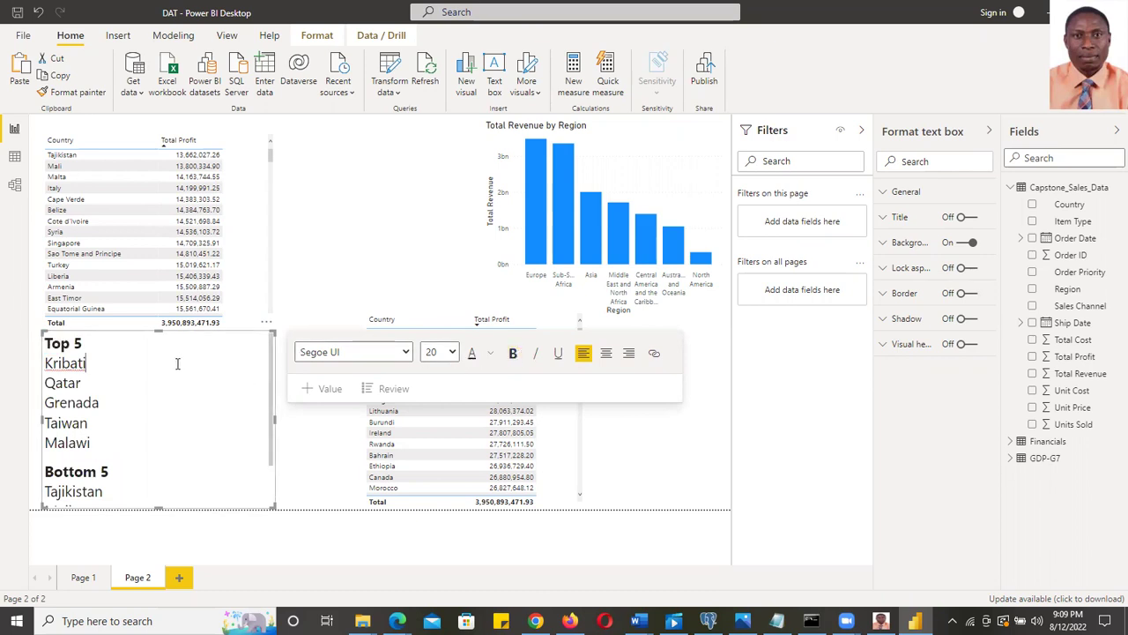
Correct the spelling of the first country under "Top 5" to Kiribati
click(423, 261)
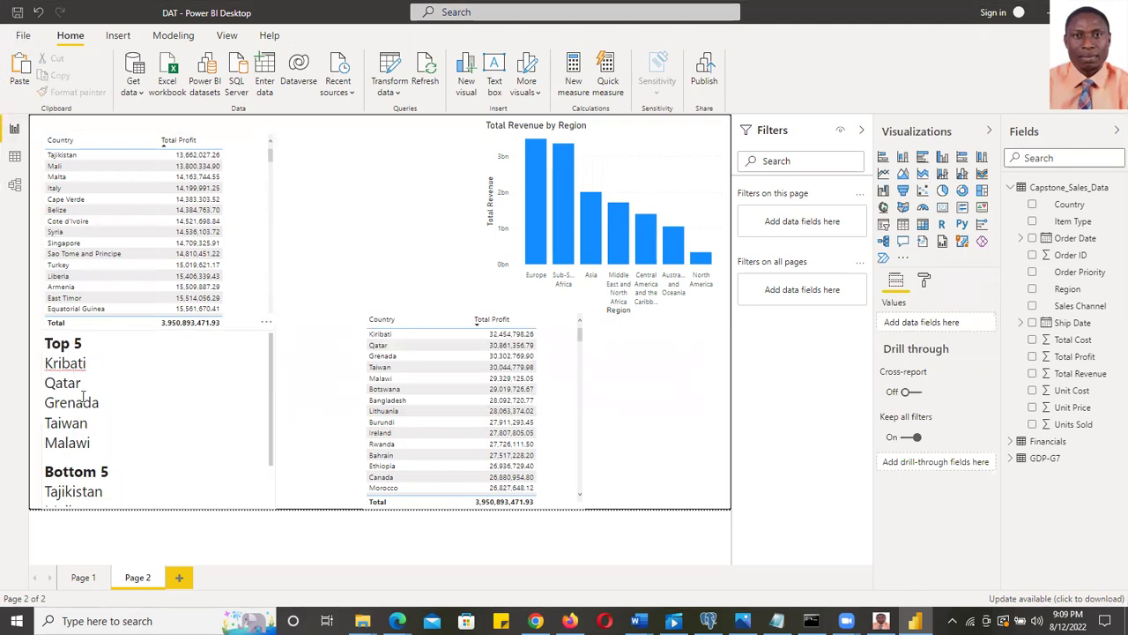
click(50, 362)
text(i)
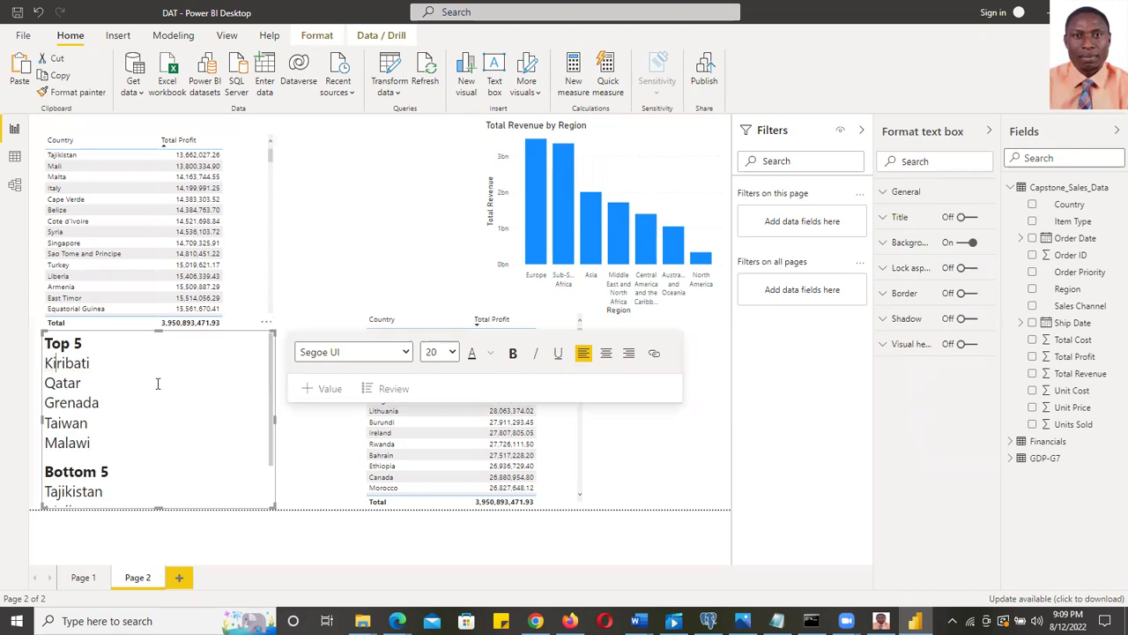
click(329, 281)
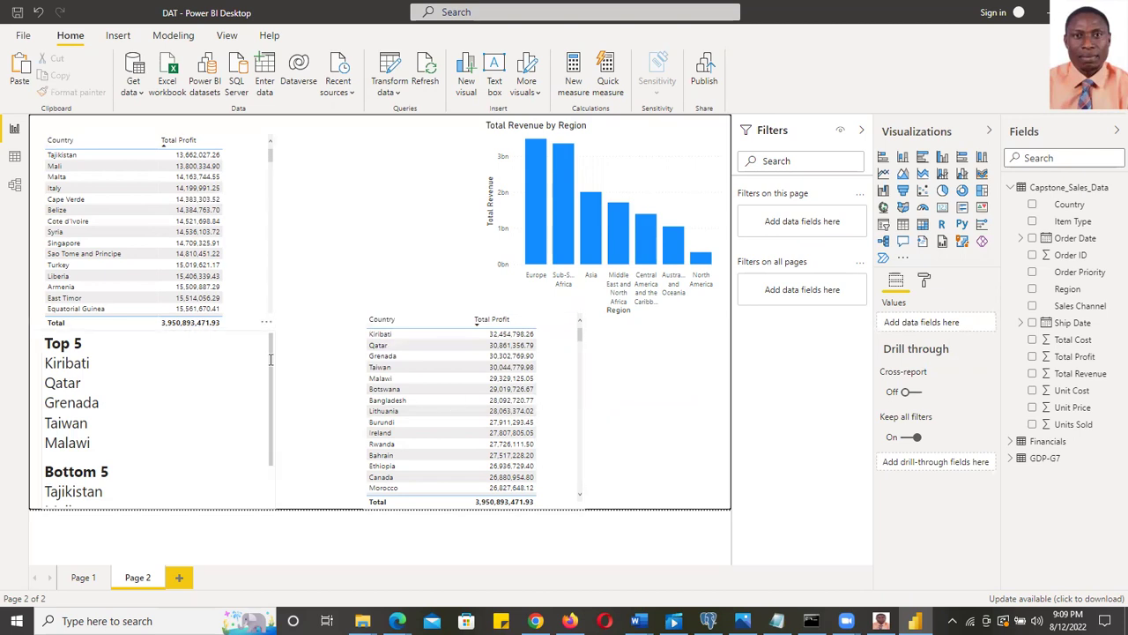
drag(273, 355, 264, 446)
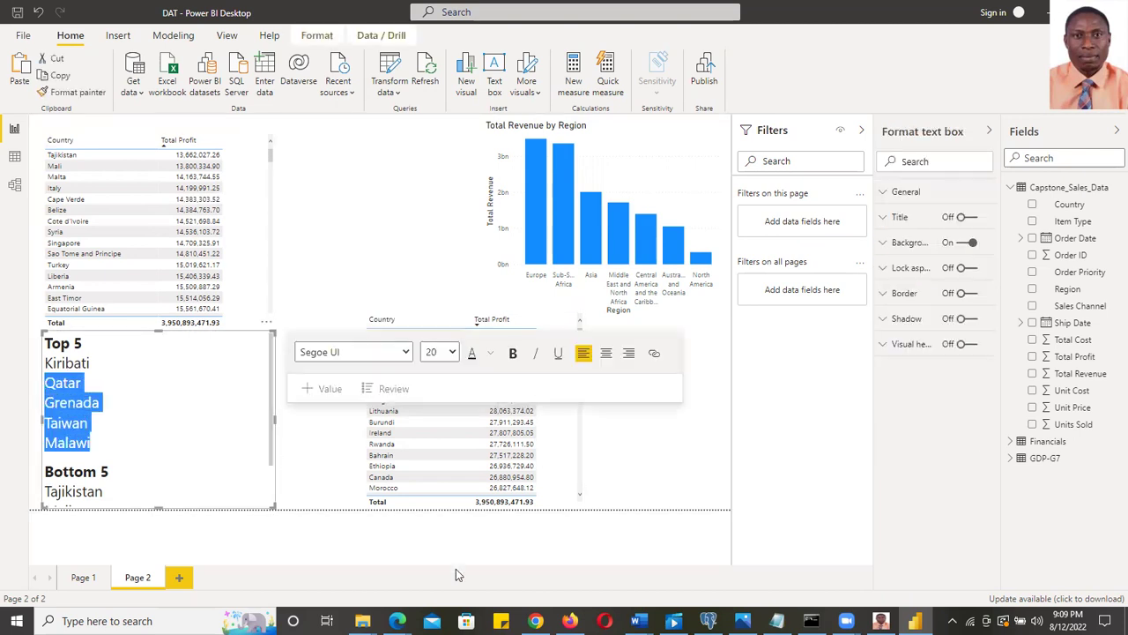
Review the task list in _Capstone project.docx in Word, return to Power BI and add a new report page
mouse_move(636, 617)
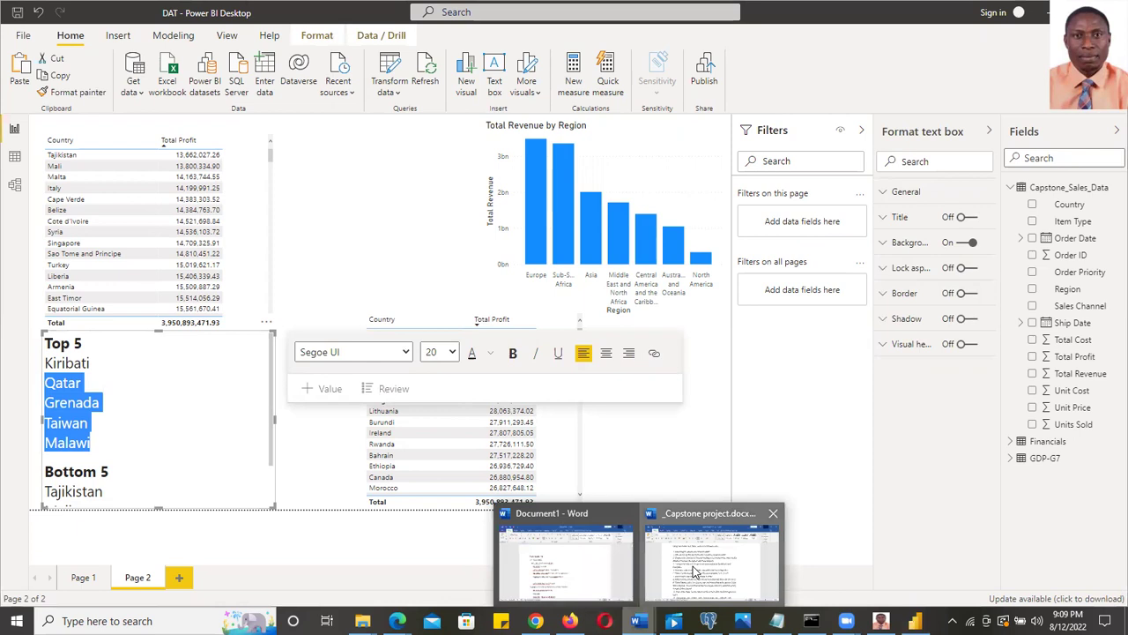
click(714, 551)
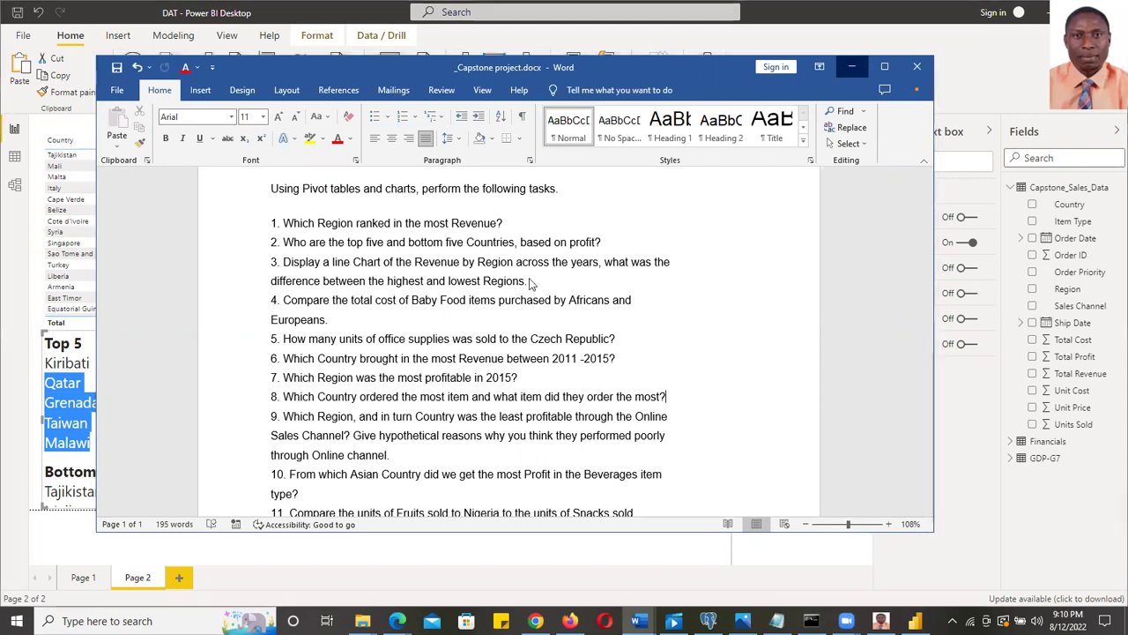
key(alt+Tab)
click(315, 364)
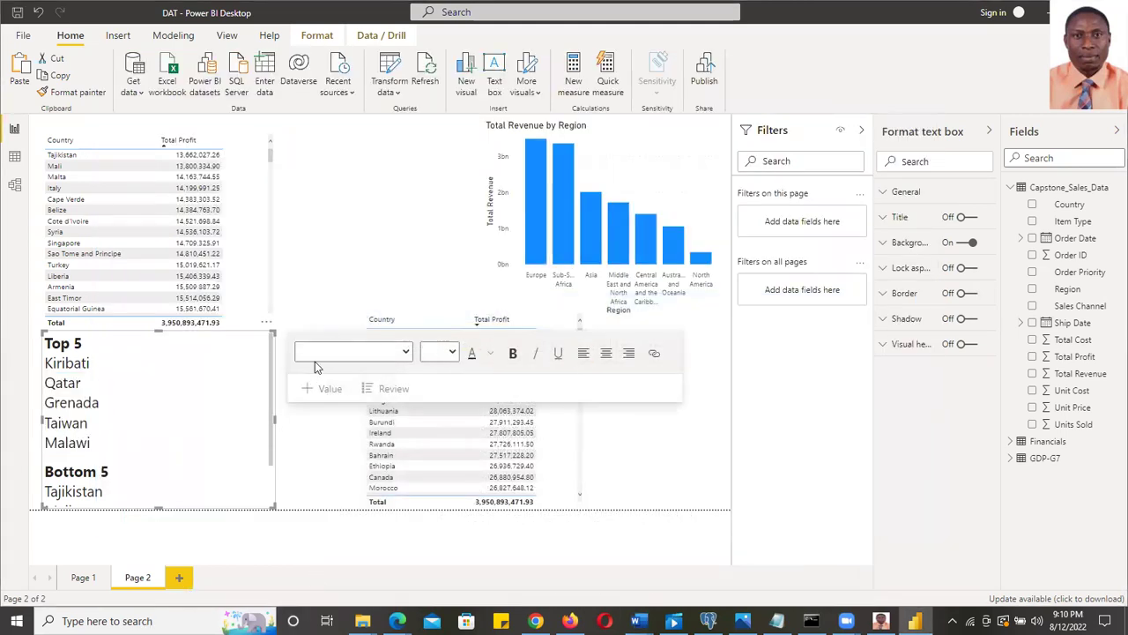
key(ctrl+m)
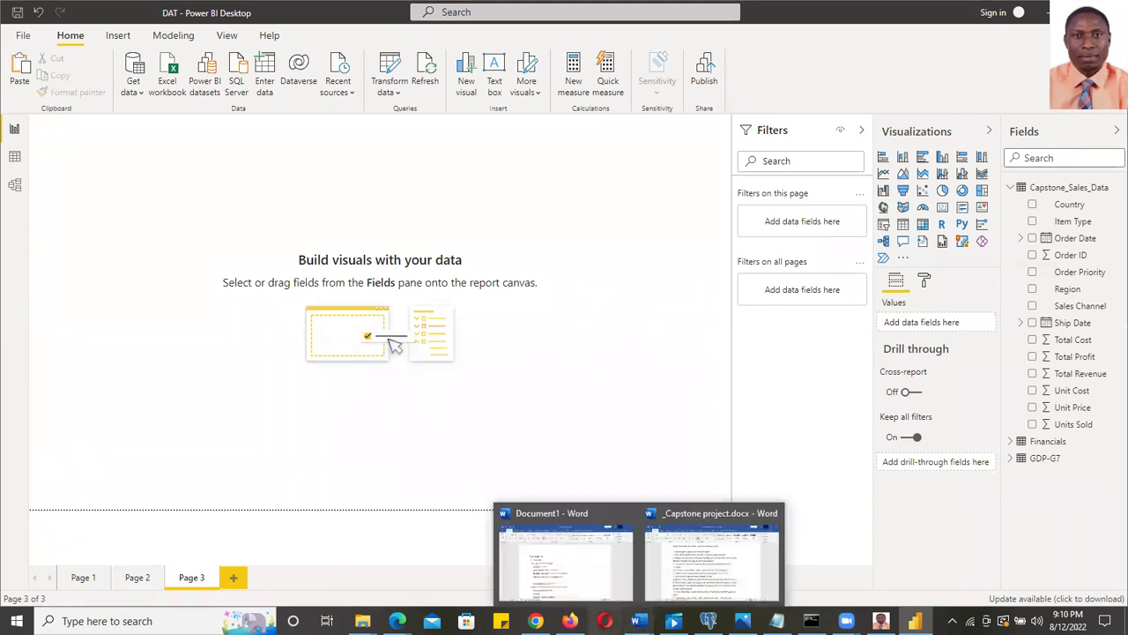
Reread question 3 in the Word task list, and insert an empty line chart in the upper middle of Page 3 in Power BI
mouse_move(639, 620)
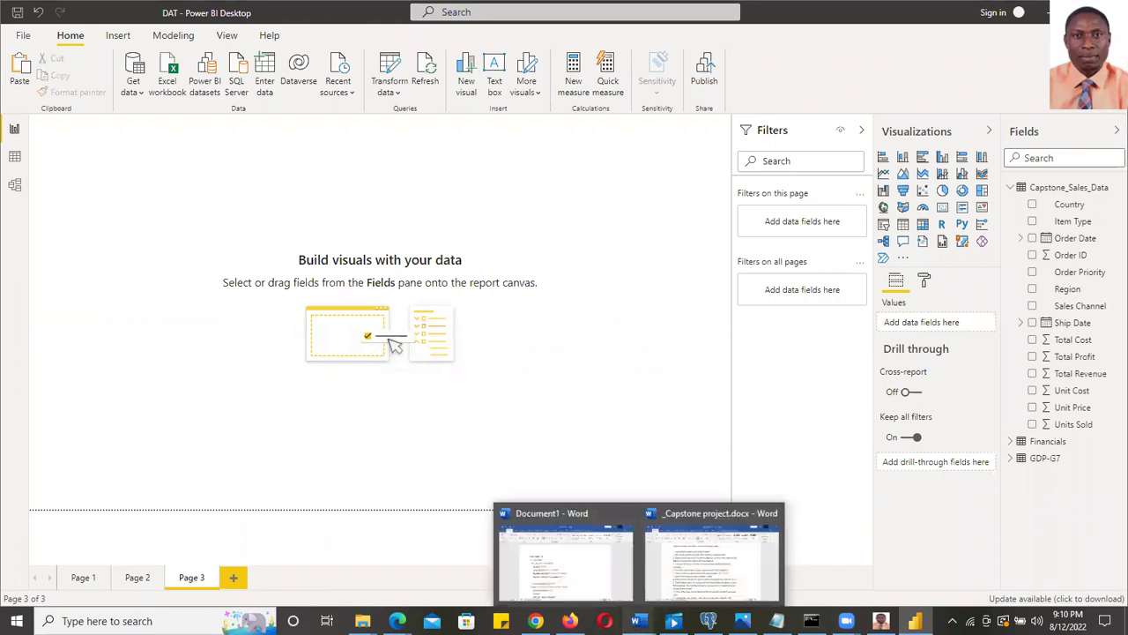
click(688, 583)
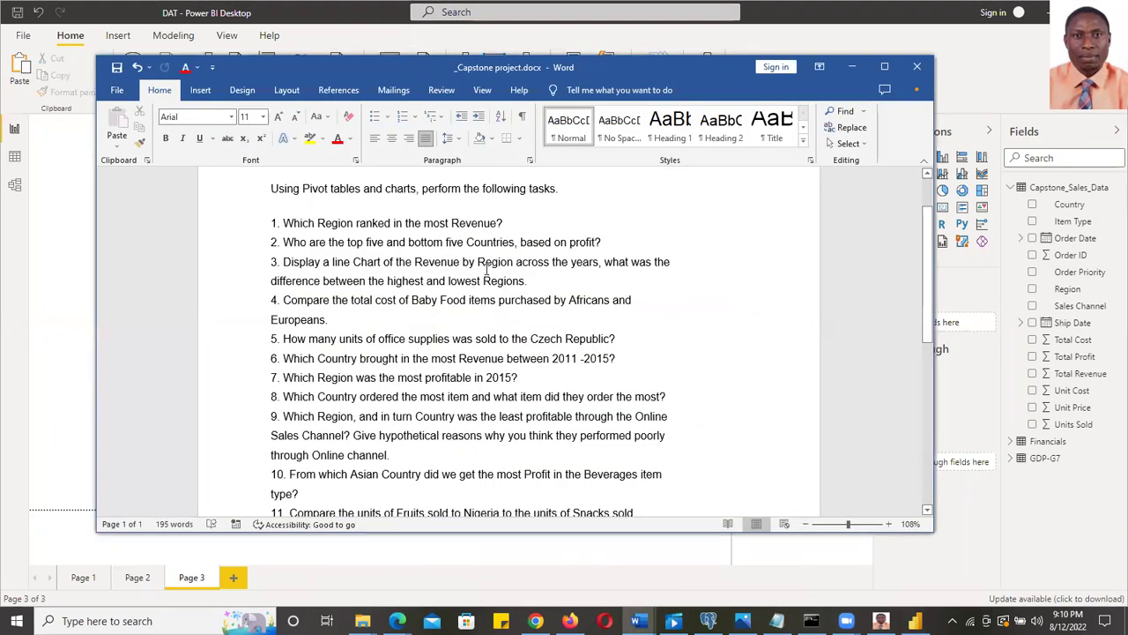
click(852, 76)
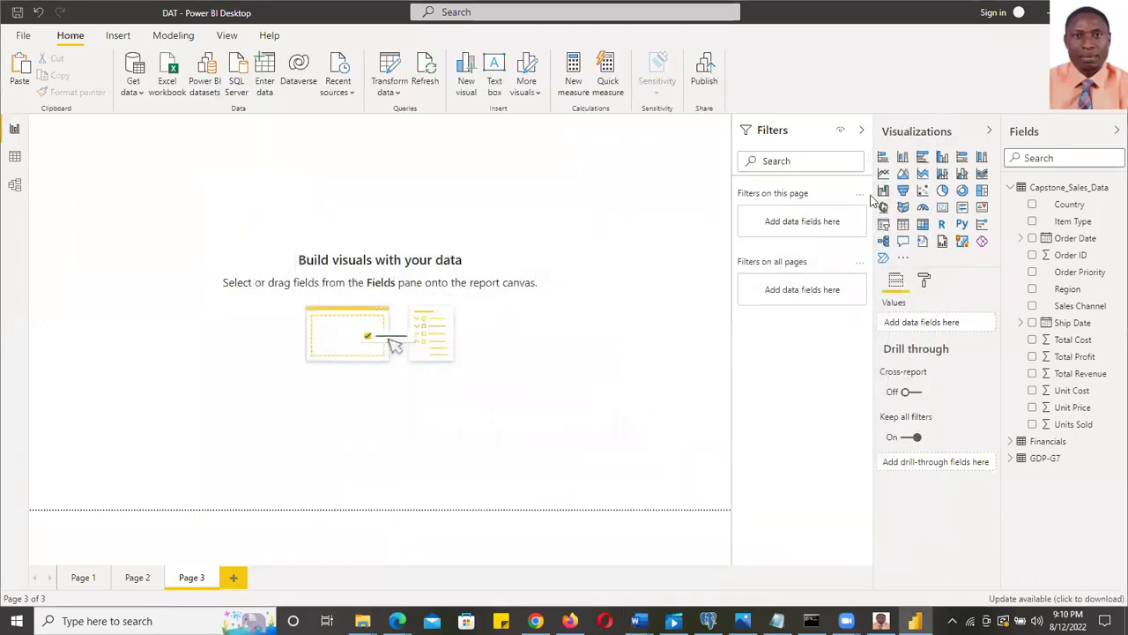
click(885, 174)
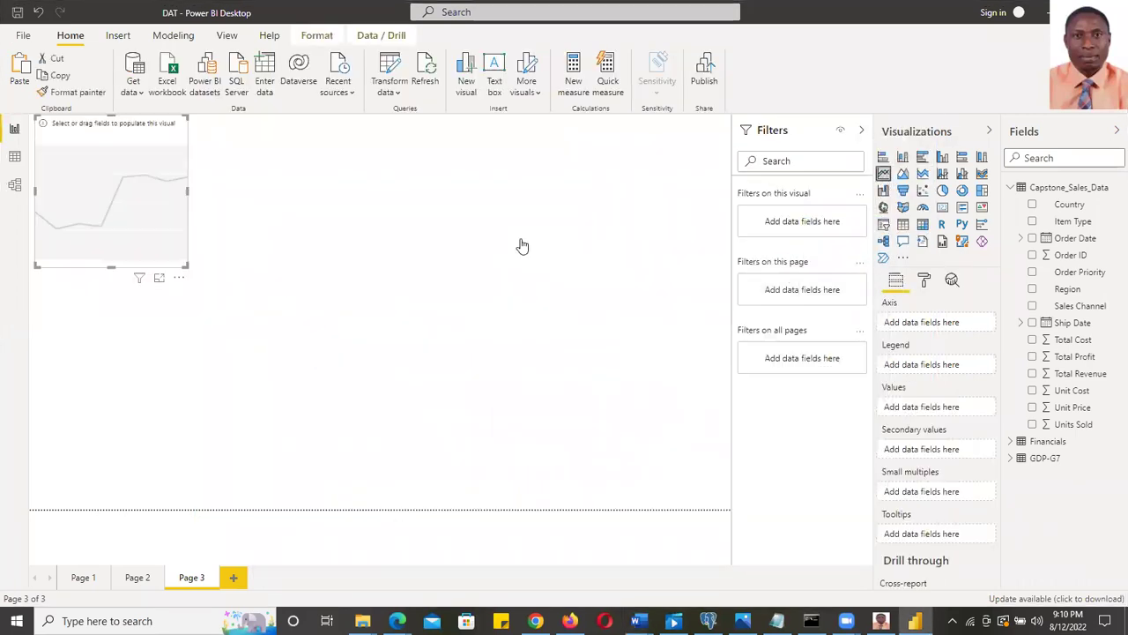
drag(118, 122, 487, 156)
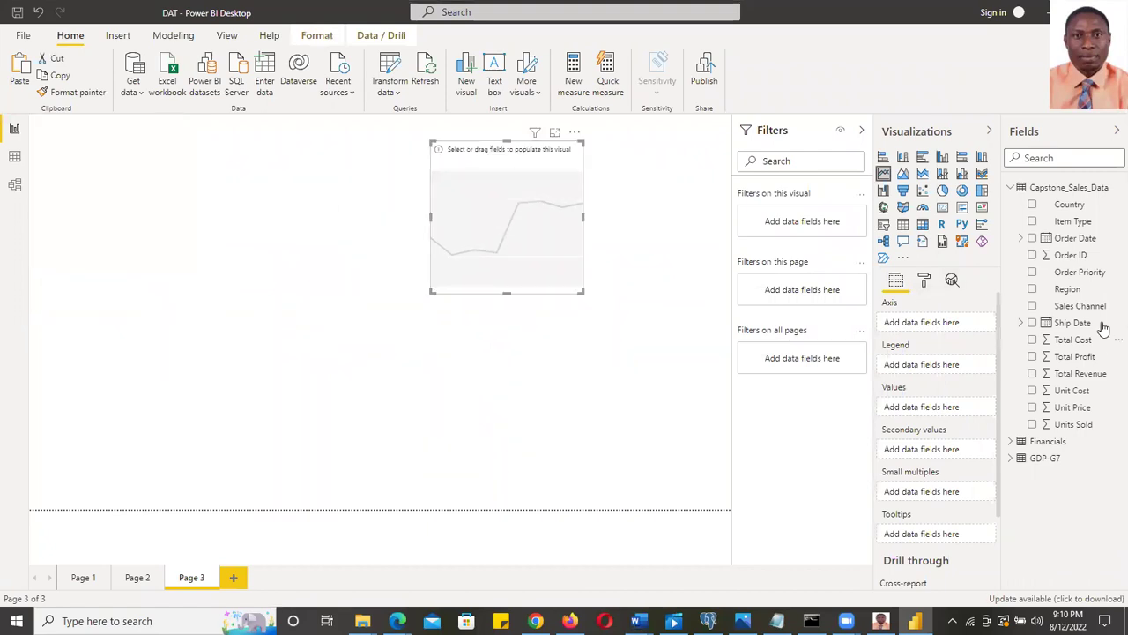
Plot Total Revenue by Region in the empty line chart, and make the chart wider and taller
click(1032, 289)
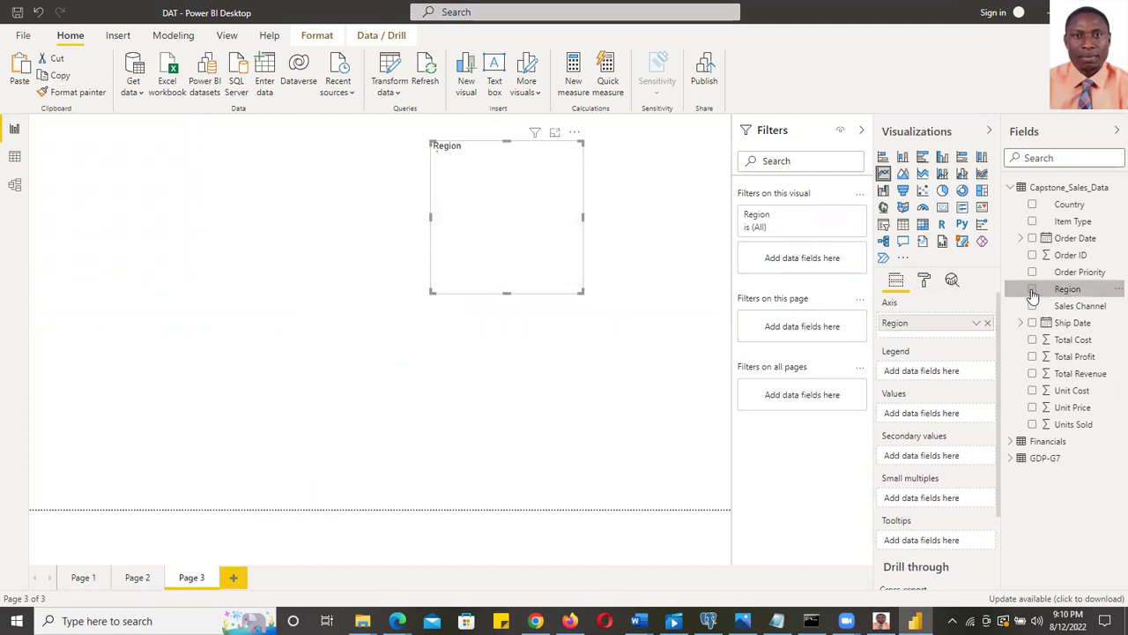
click(1033, 374)
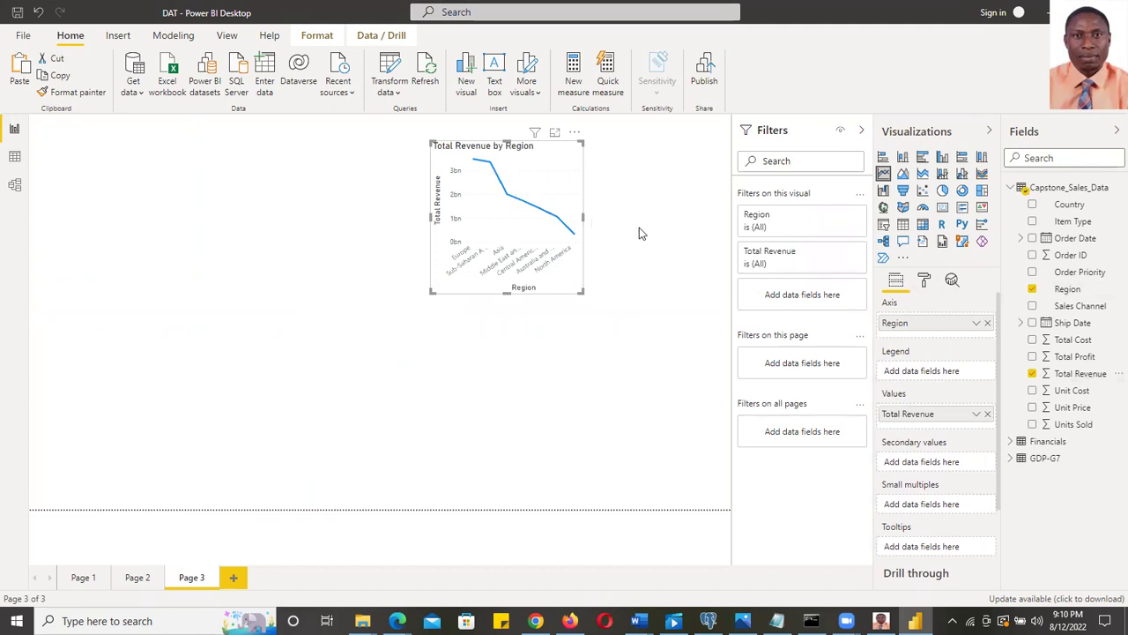
drag(582, 216, 680, 234)
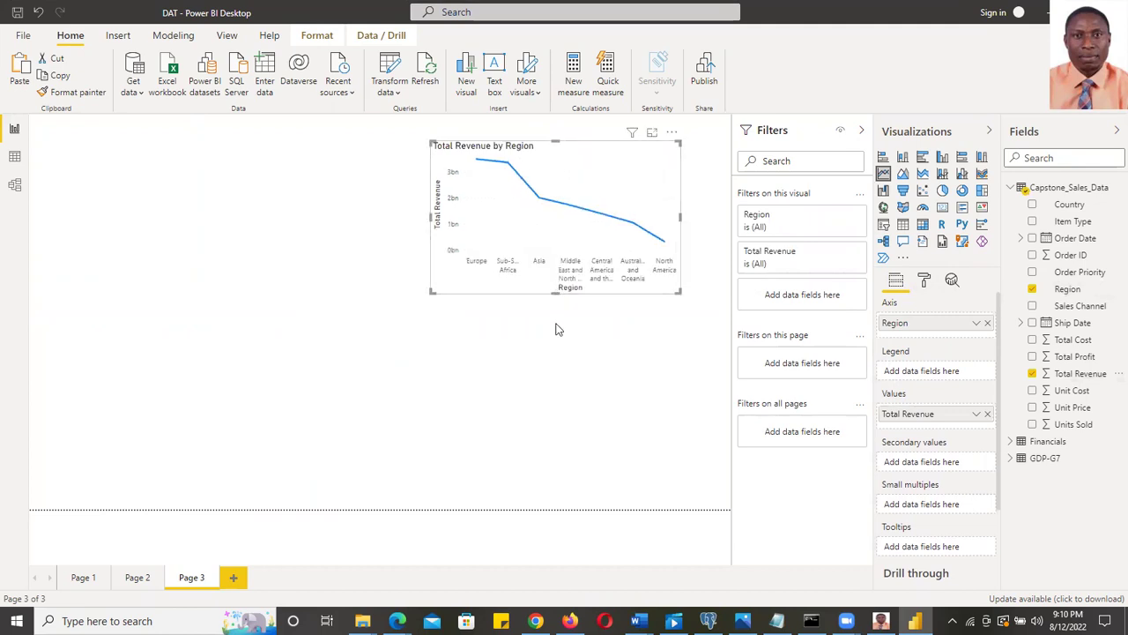
drag(555, 329, 555, 339)
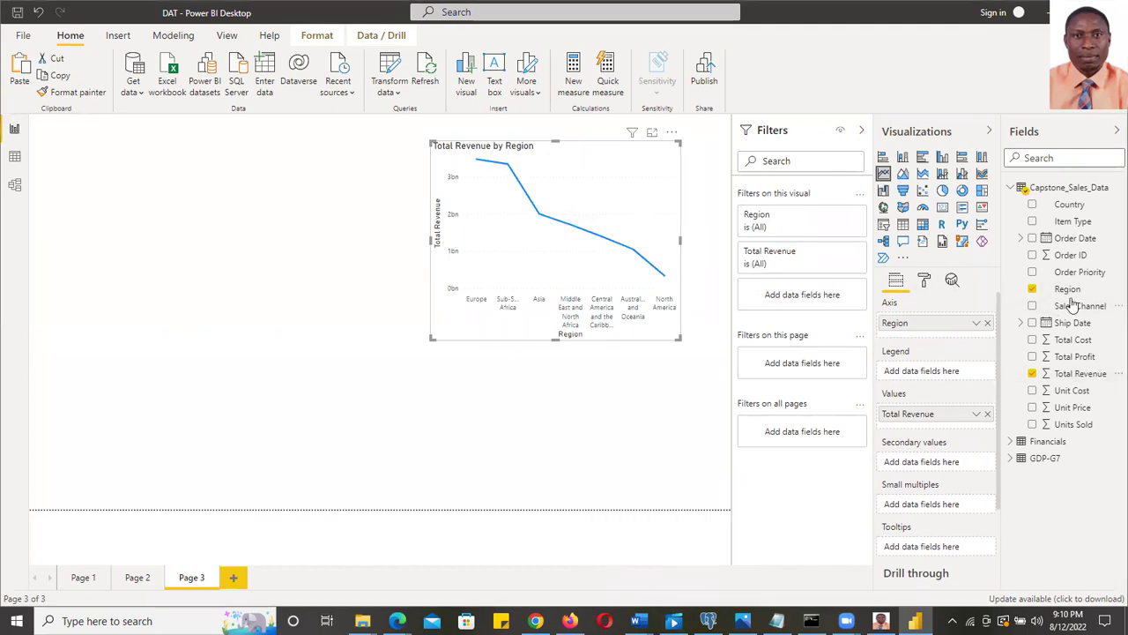
Add Order Date to the line chart's axis with only the Year level kept, and widen the chart
click(1033, 240)
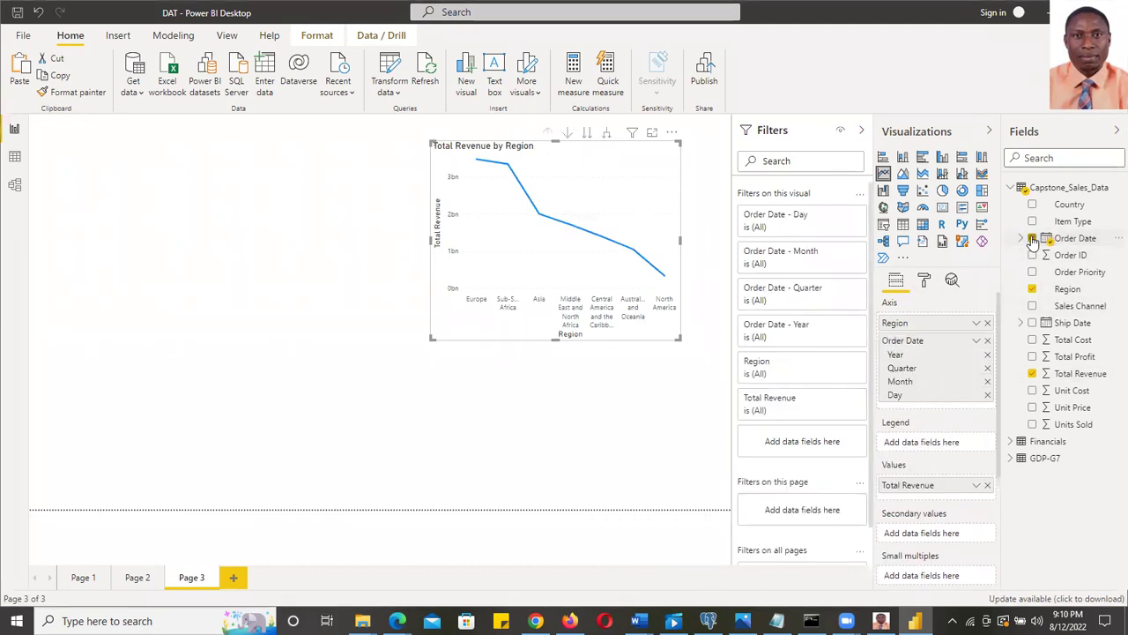
click(987, 395)
click(987, 381)
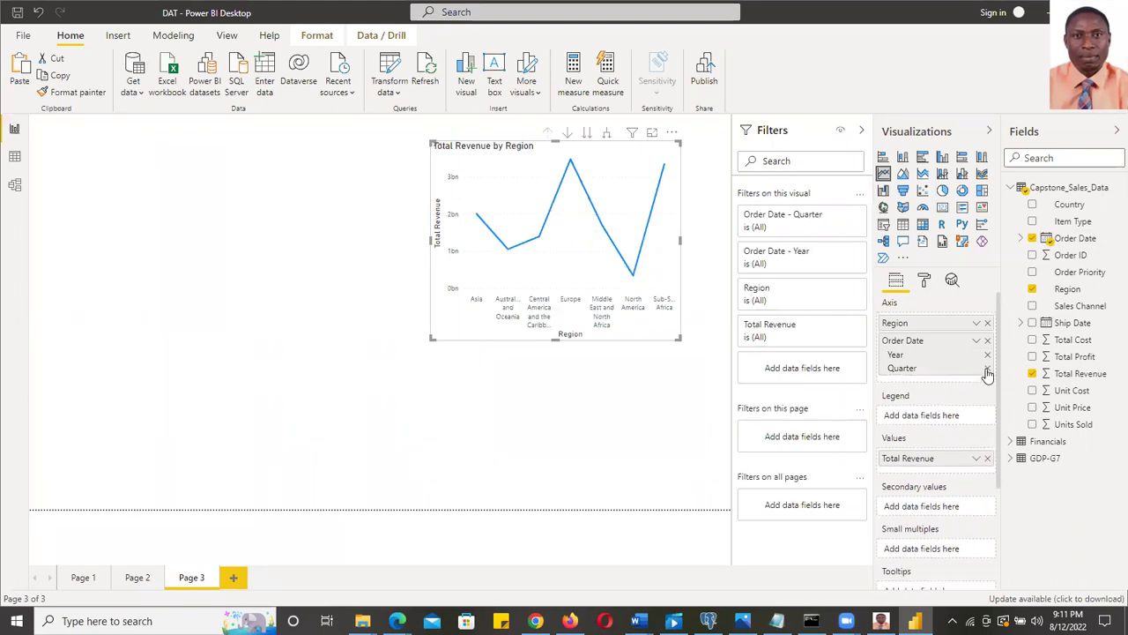
click(987, 369)
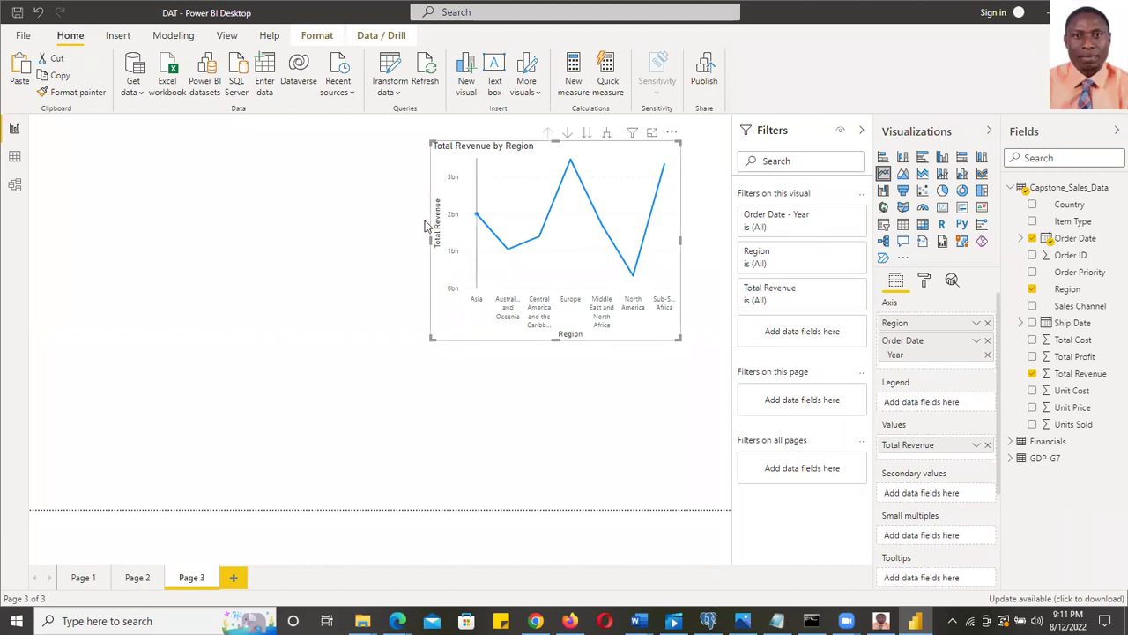
drag(436, 243, 346, 253)
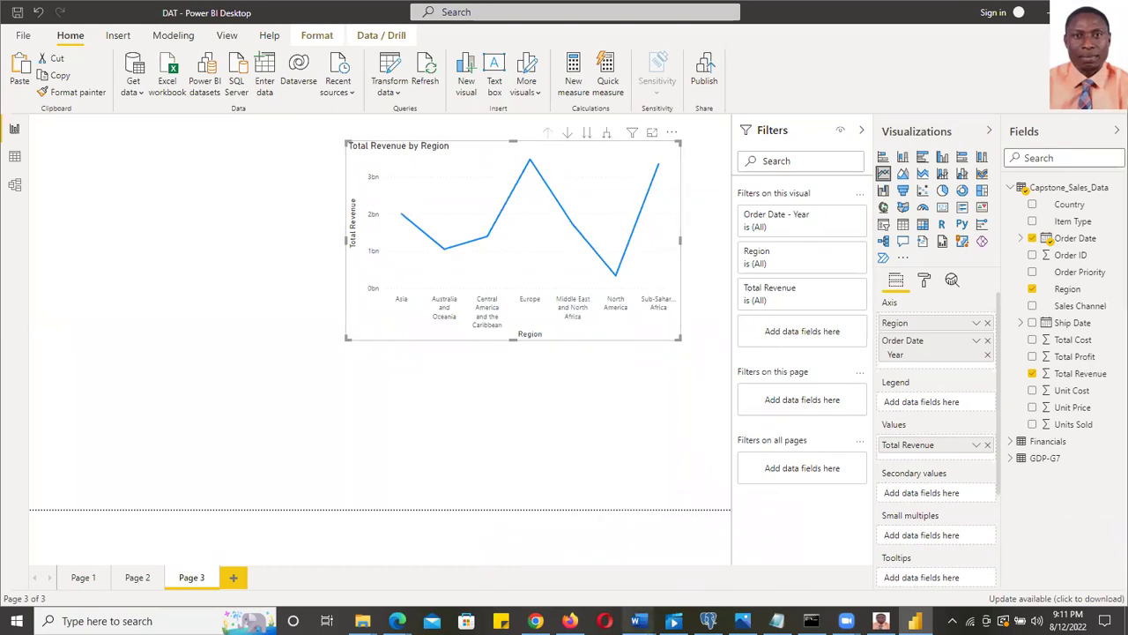
Recheck question 3 in _Capstone project.docx in Word, return to Power BI and make the line chart slightly taller
mouse_move(639, 620)
click(686, 573)
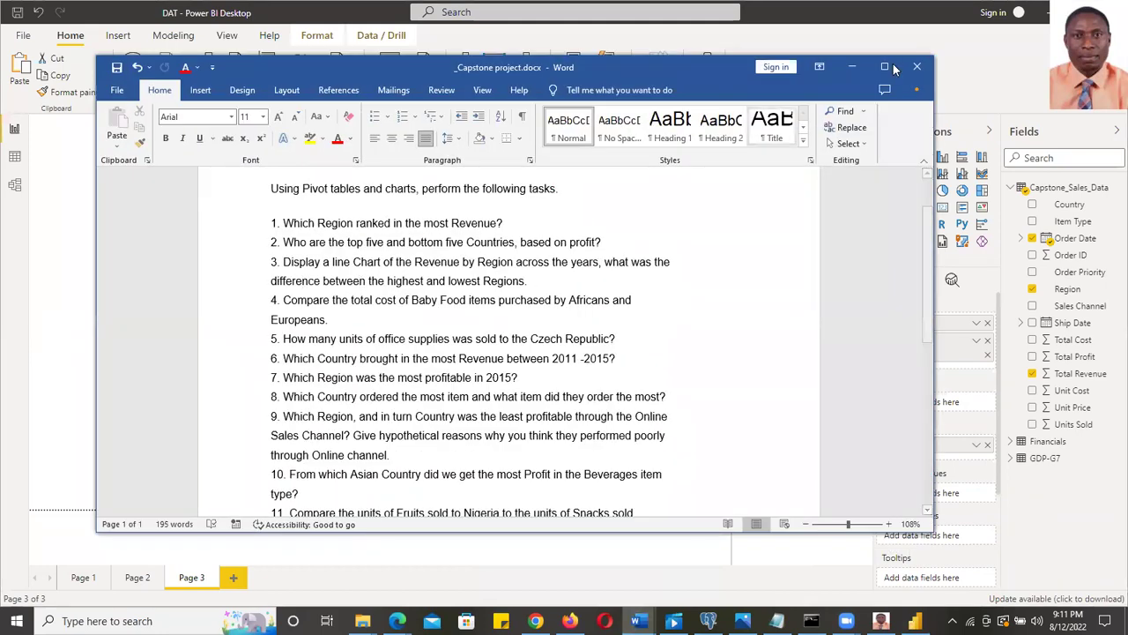
click(852, 66)
drag(517, 337, 516, 357)
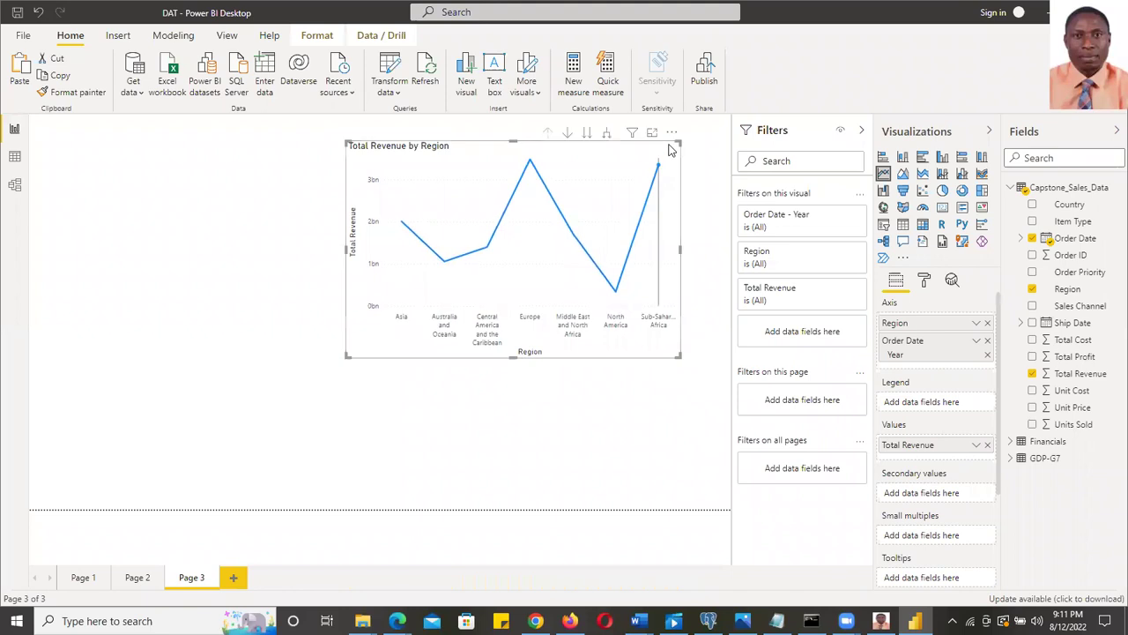
Inspect the regions' revenue points on the line chart, and move the chart to the upper right of Page 3
mouse_move(658, 168)
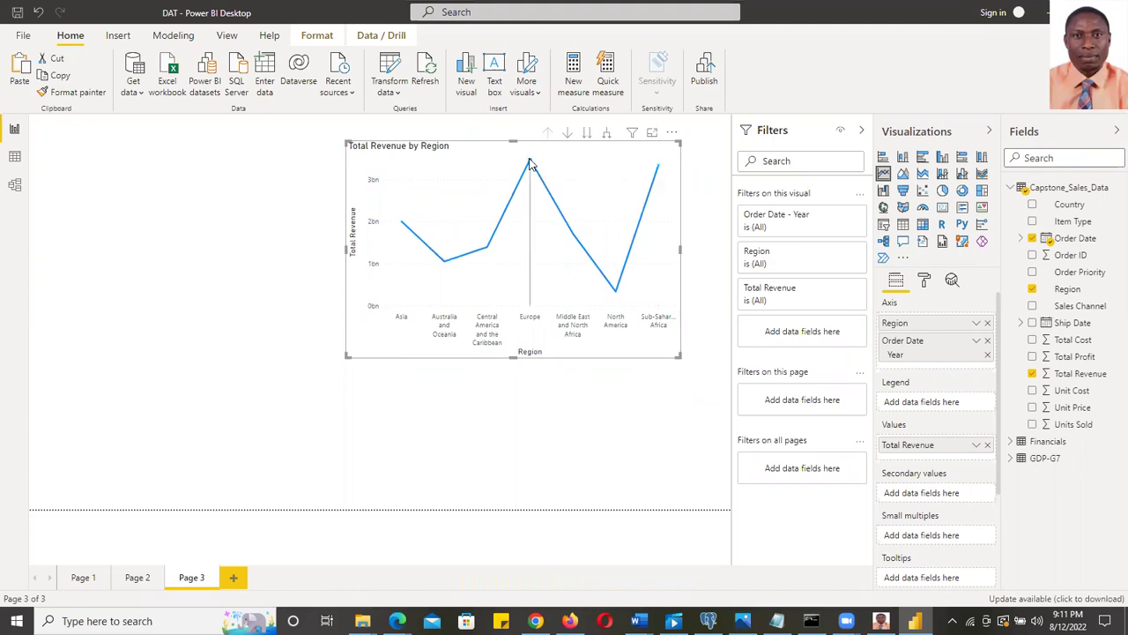
mouse_move(530, 164)
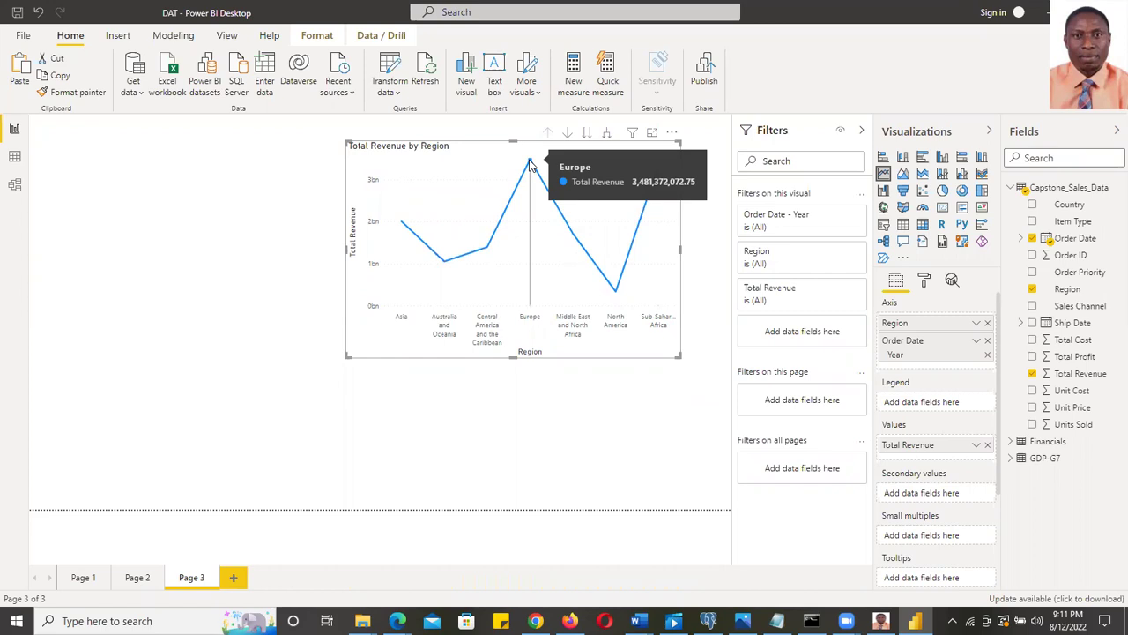
mouse_move(401, 224)
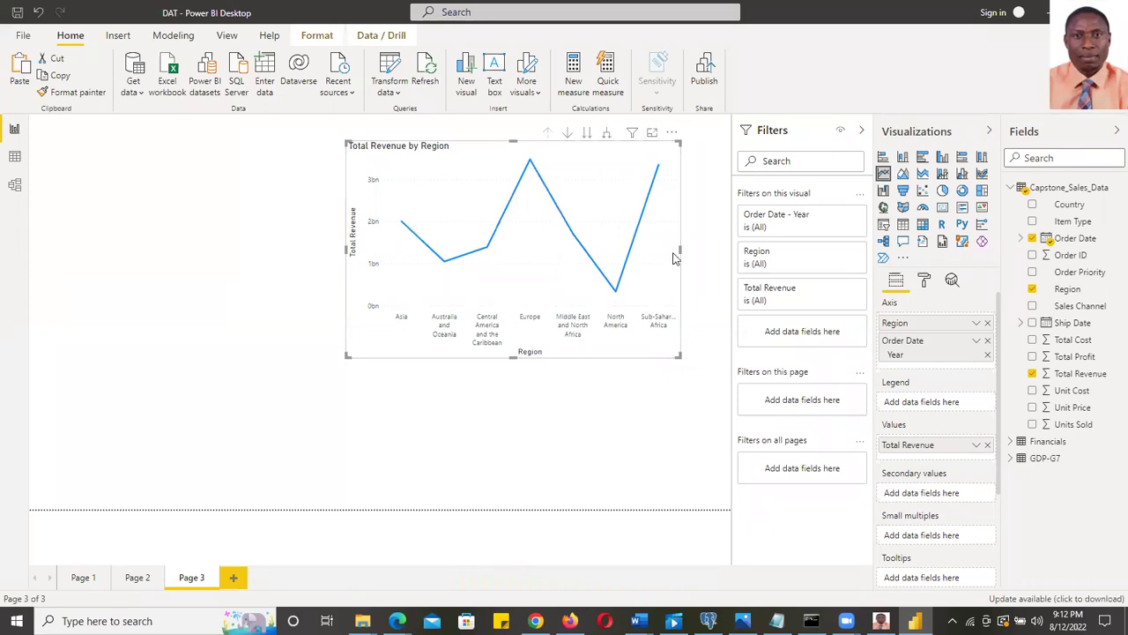
drag(507, 146, 534, 139)
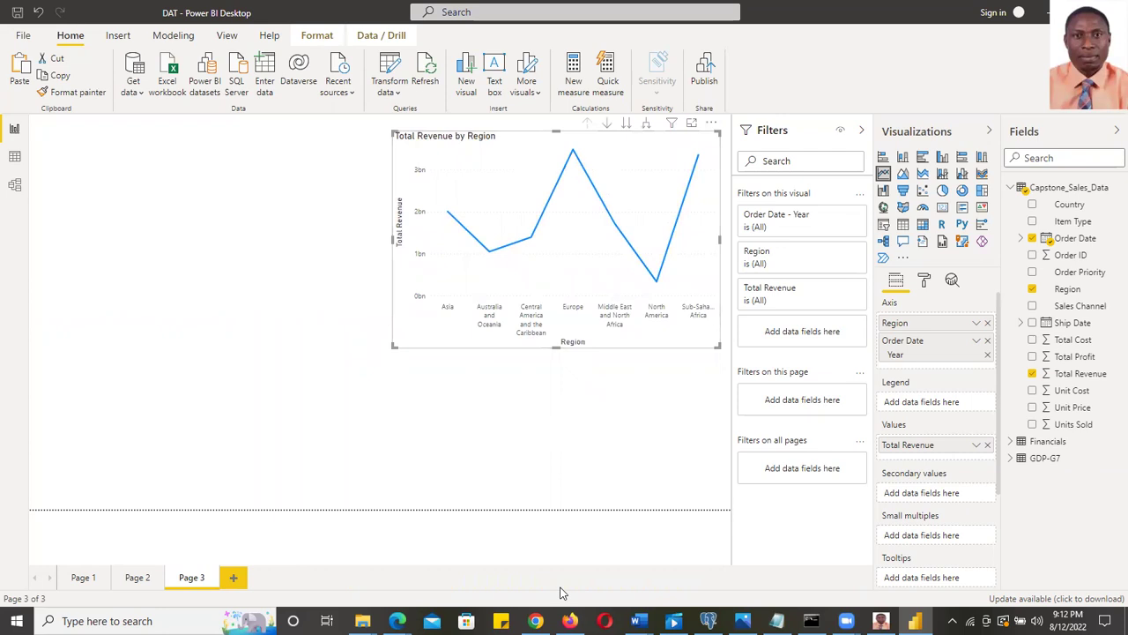
Read question 4 in the task list of _Capstone project.docx in Word, and return to Power BI
mouse_move(639, 620)
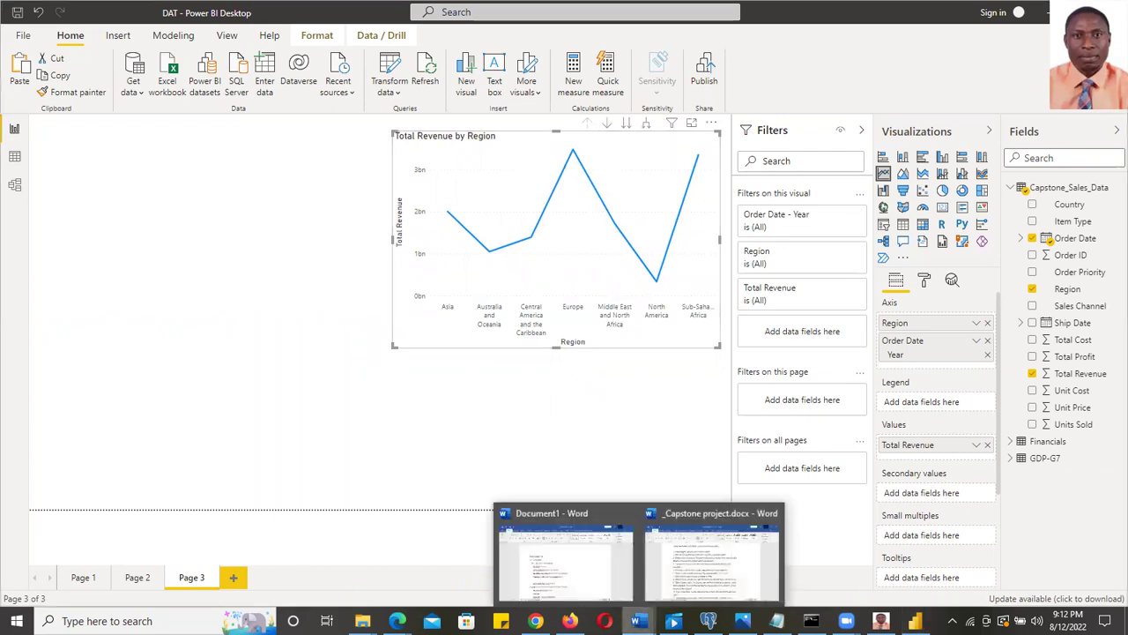
click(681, 577)
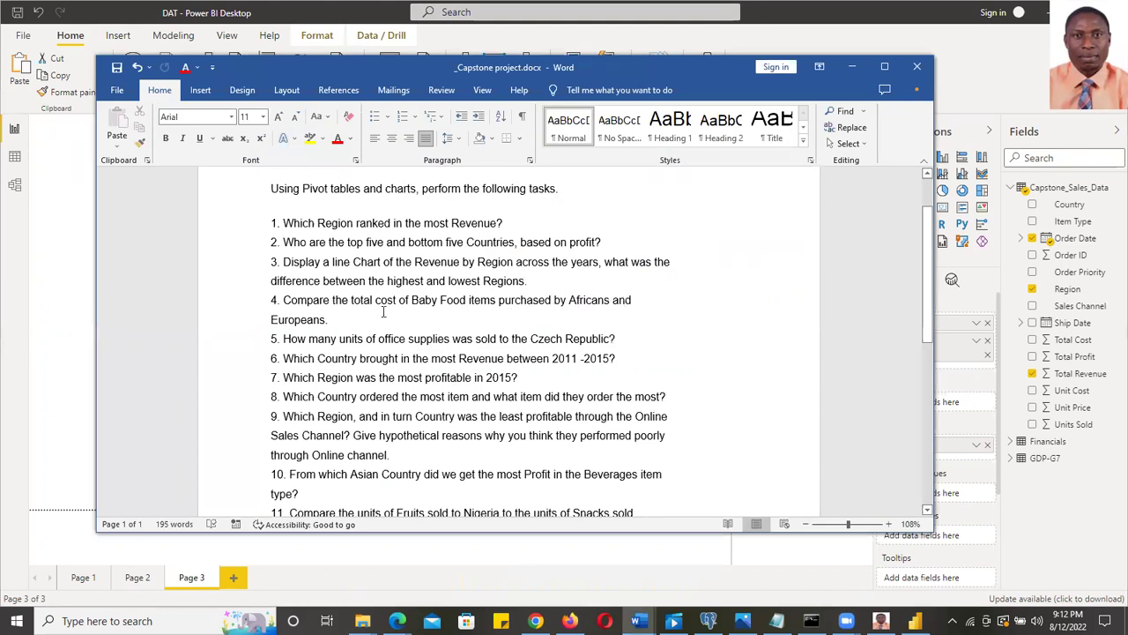
click(853, 69)
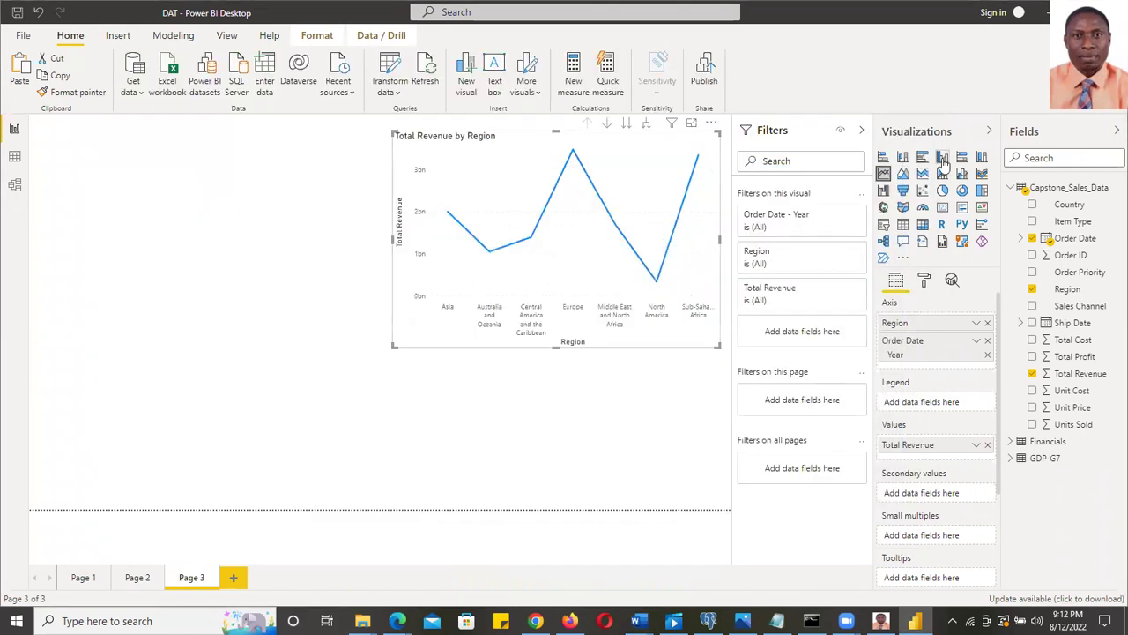
Try to change the line chart into a clustered column chart, and undo the conversion
click(943, 156)
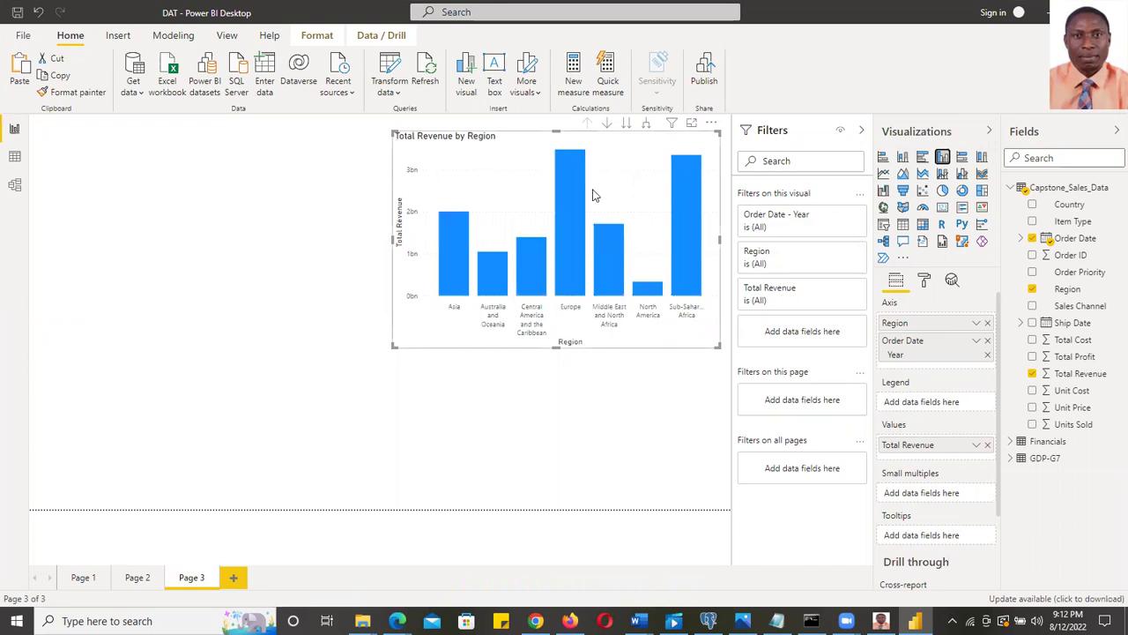
key(ctrl+z)
Insert an empty clustered column chart, place it in the upper left of Page 3 and enlarge it
click(617, 435)
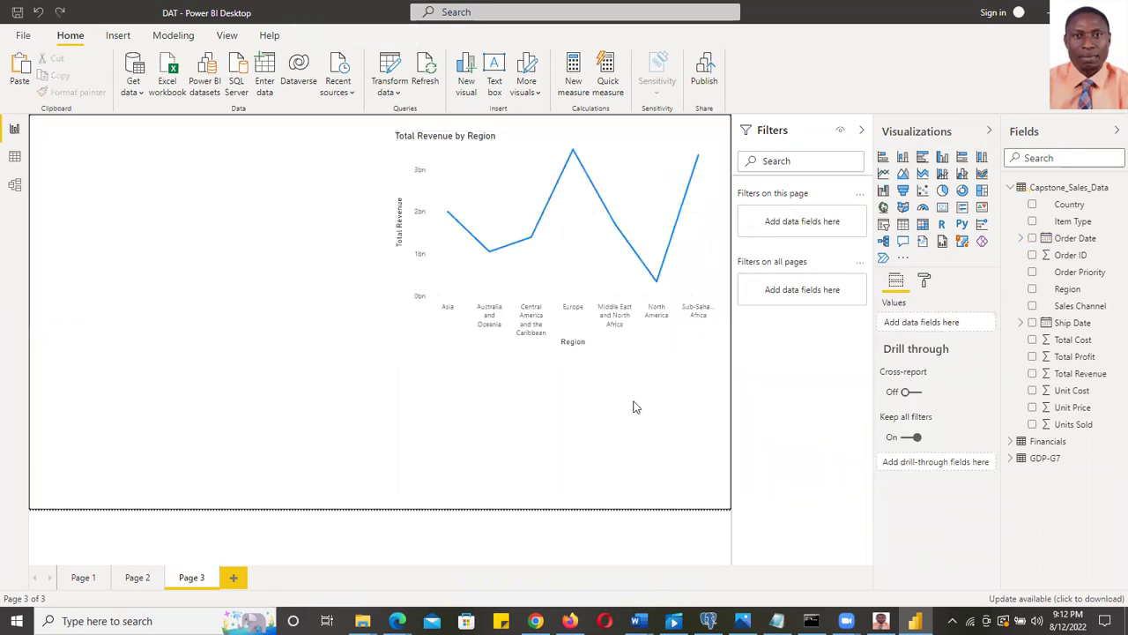
click(942, 156)
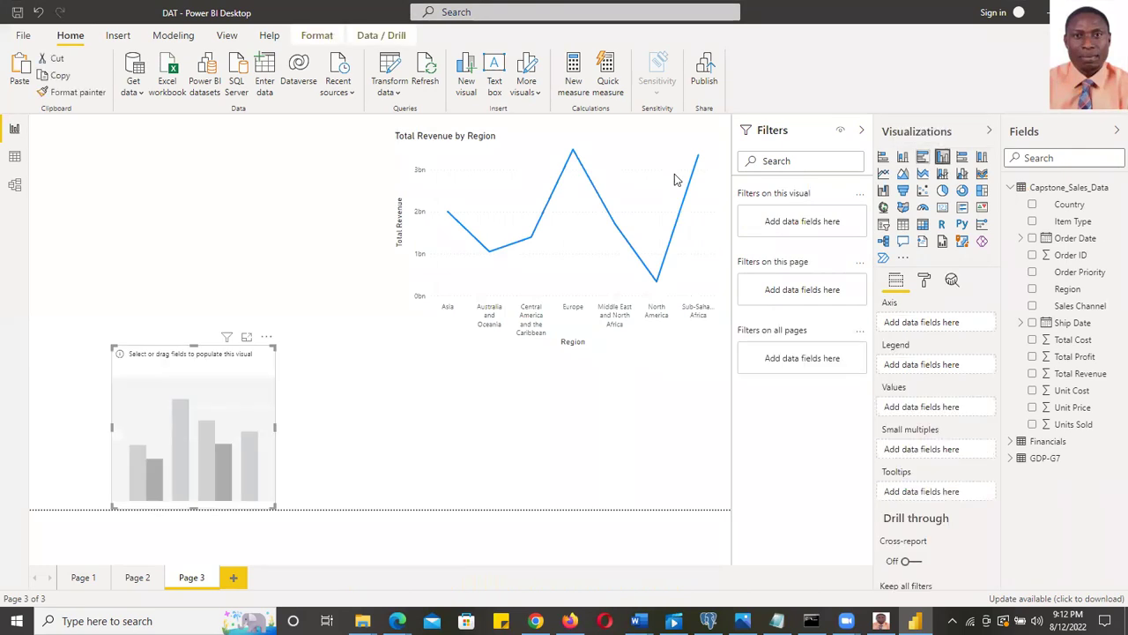
drag(140, 221, 146, 146)
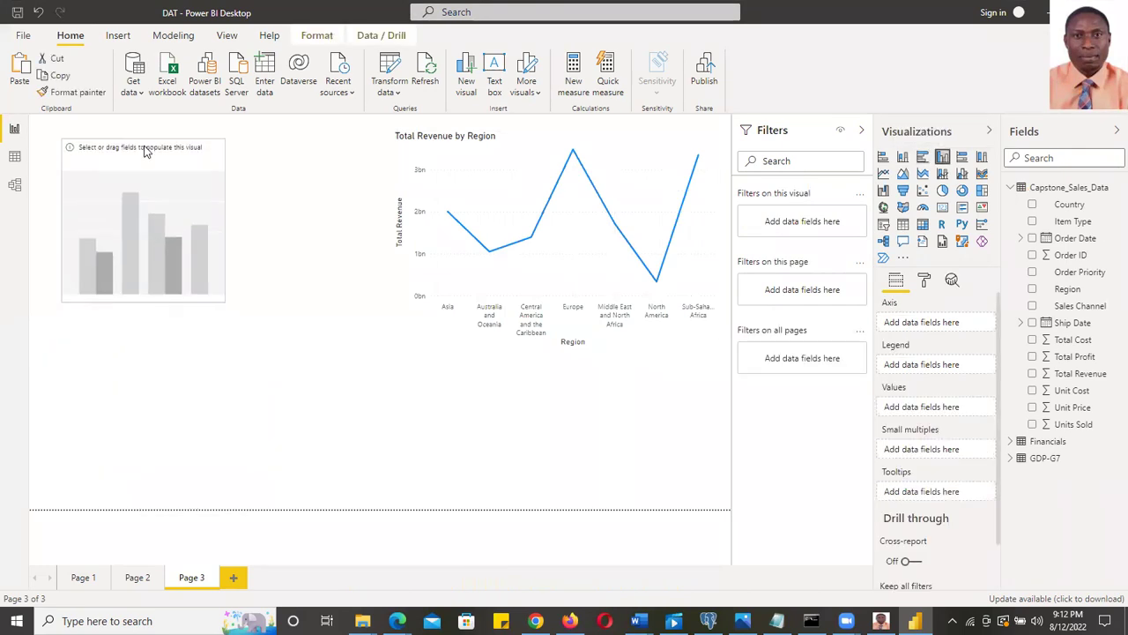
drag(225, 221, 282, 229)
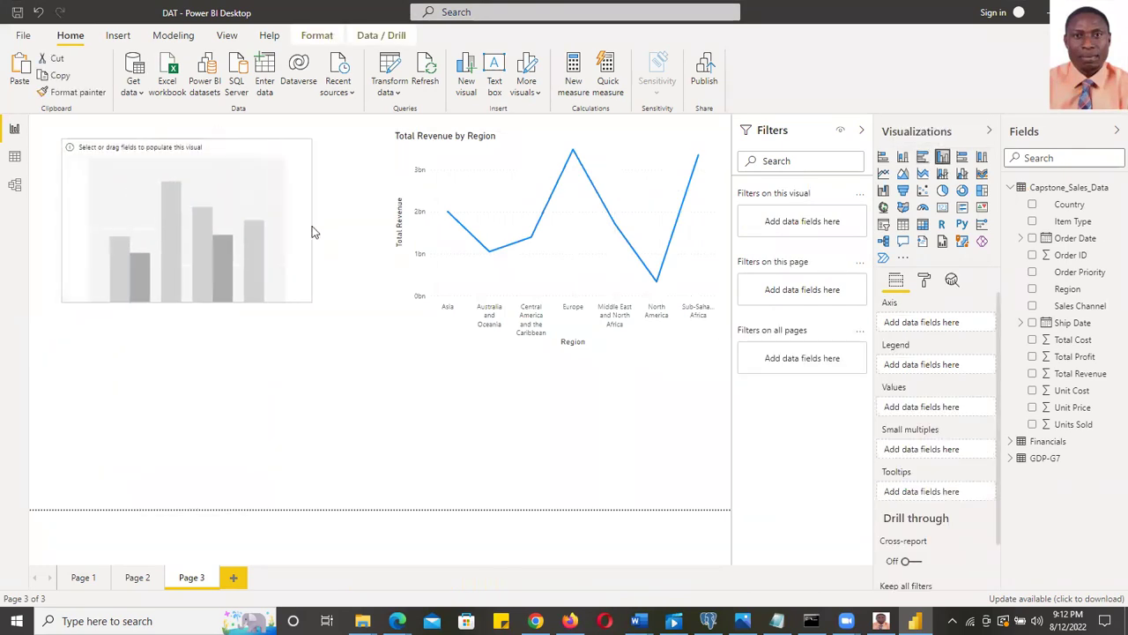
drag(185, 302, 194, 340)
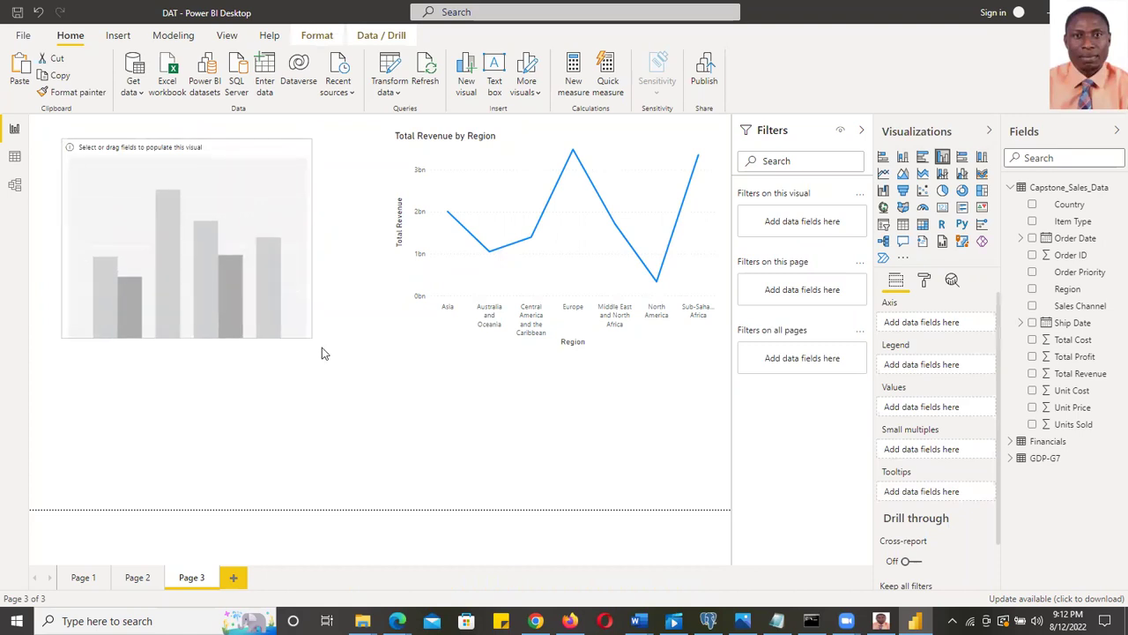
Reread the Baby Food cost comparison task in the Word document, and return to Power BI
mouse_move(708, 620)
mouse_move(639, 620)
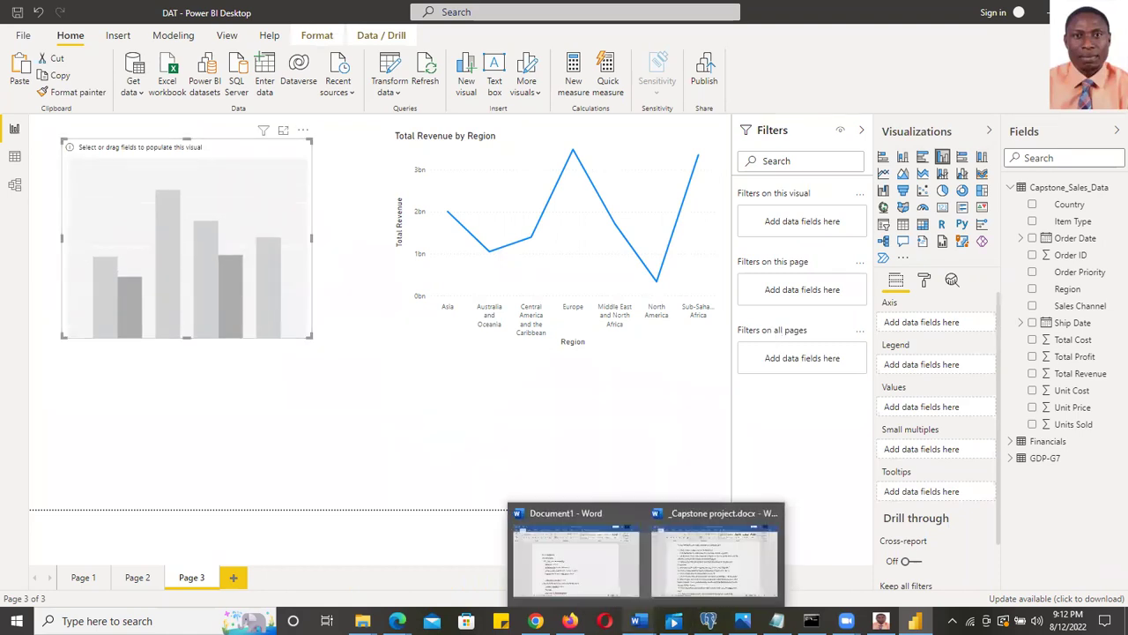
click(685, 564)
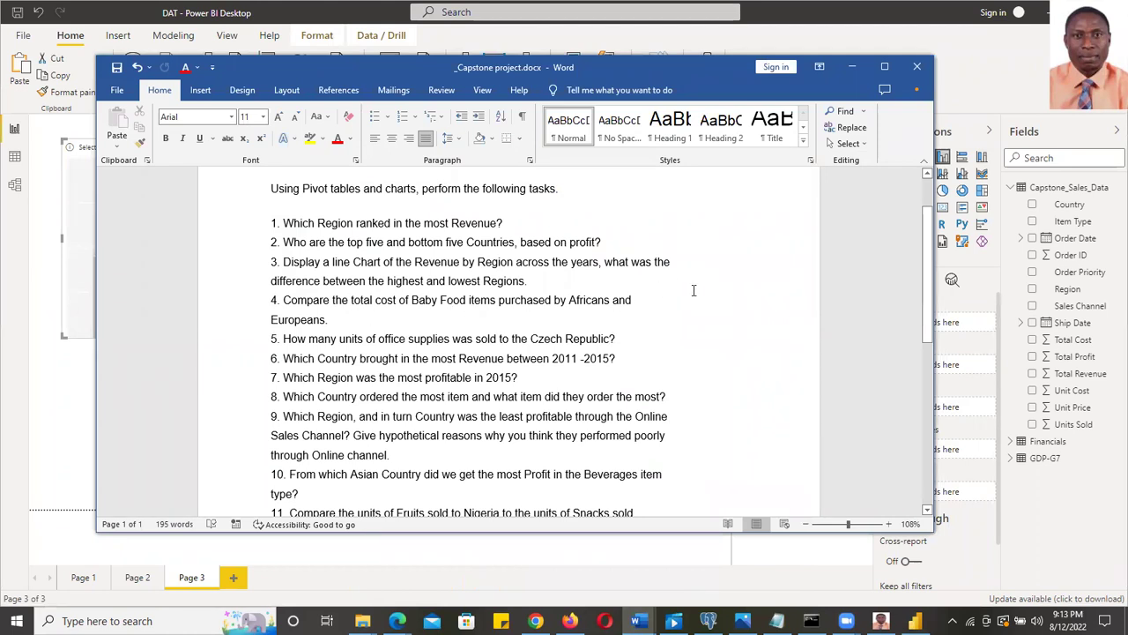
click(851, 72)
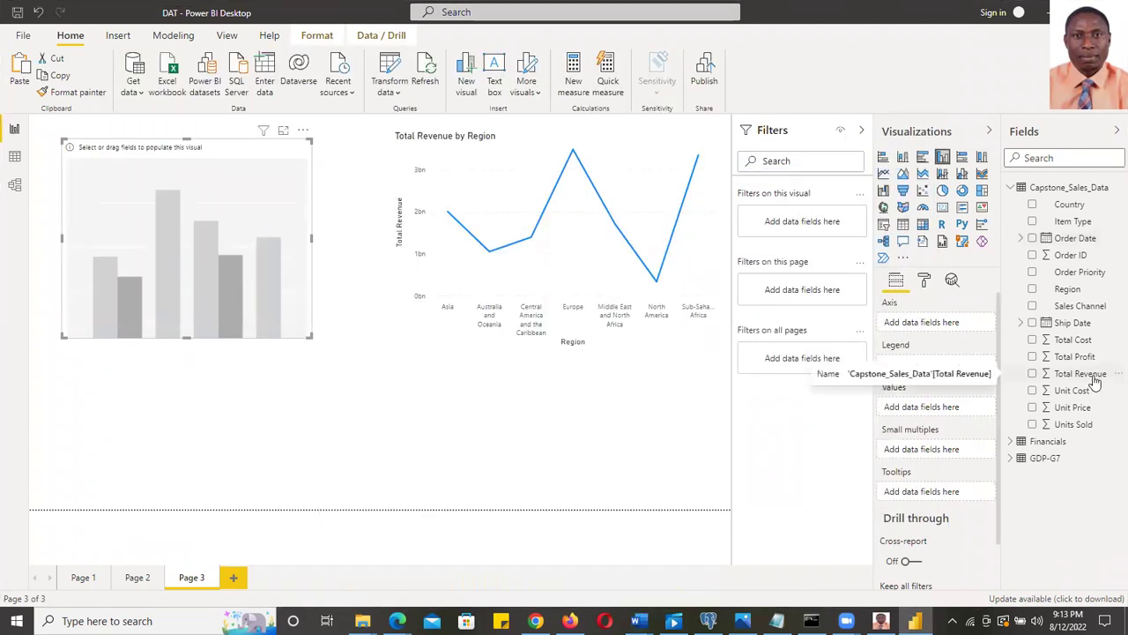
Plot Units Sold by Region in the column chart with Item Type as the legend, and enlarge the chart
click(1033, 293)
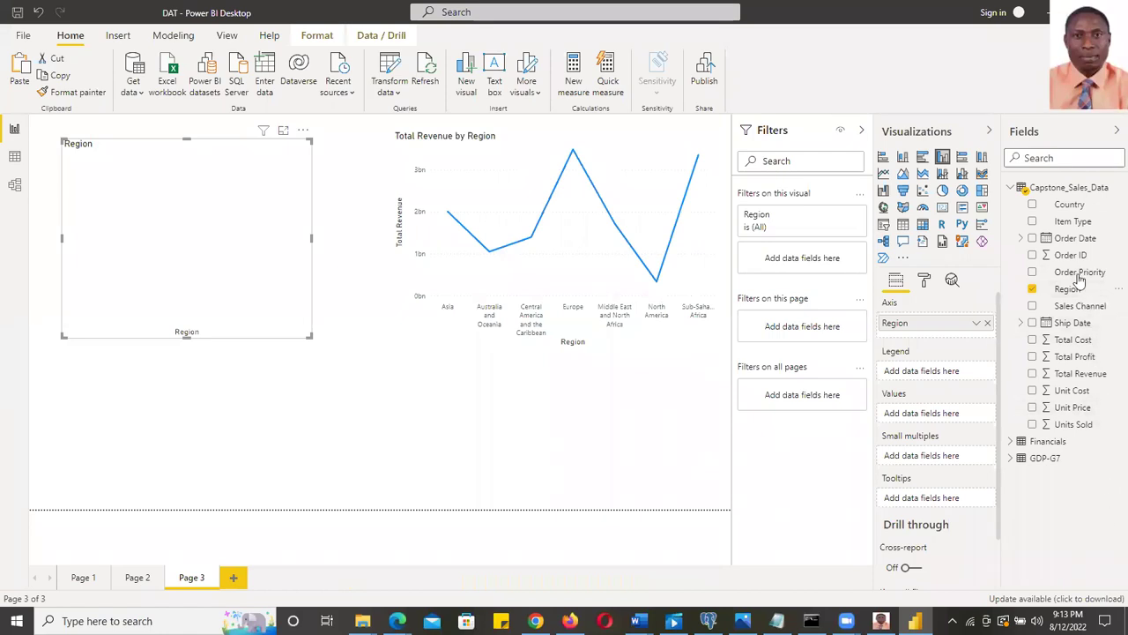
click(1033, 222)
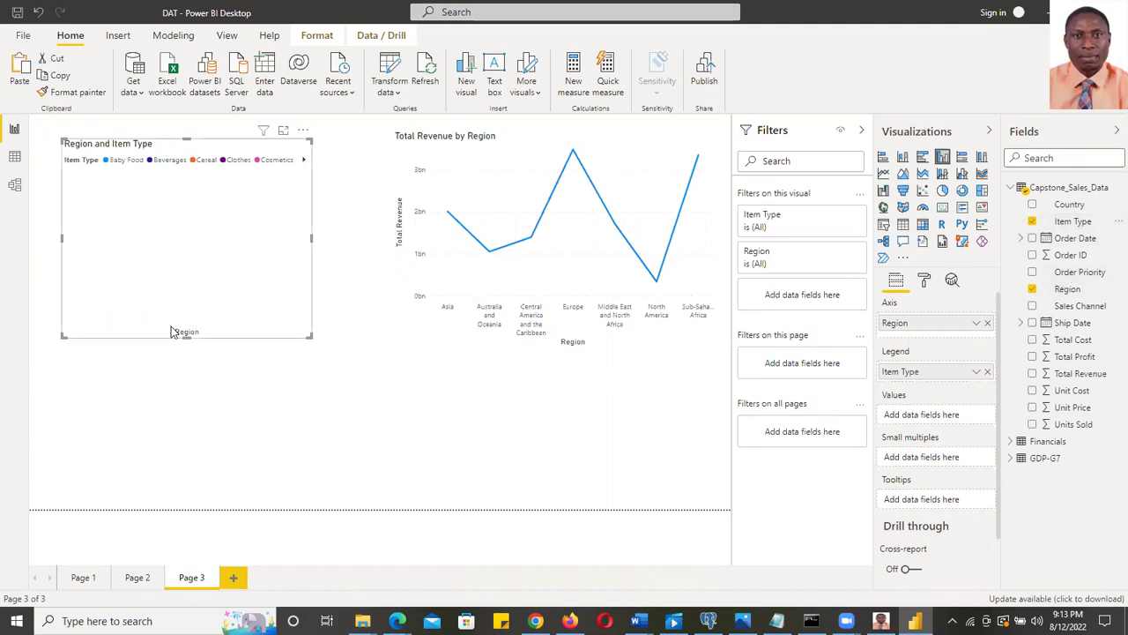
drag(186, 337, 186, 346)
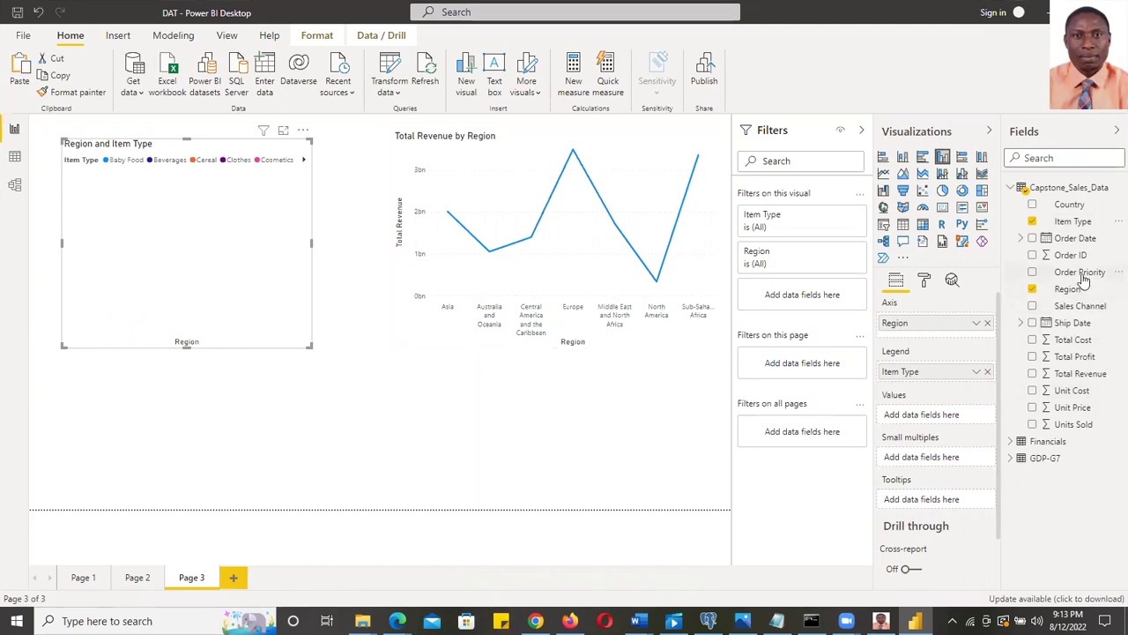
click(1032, 424)
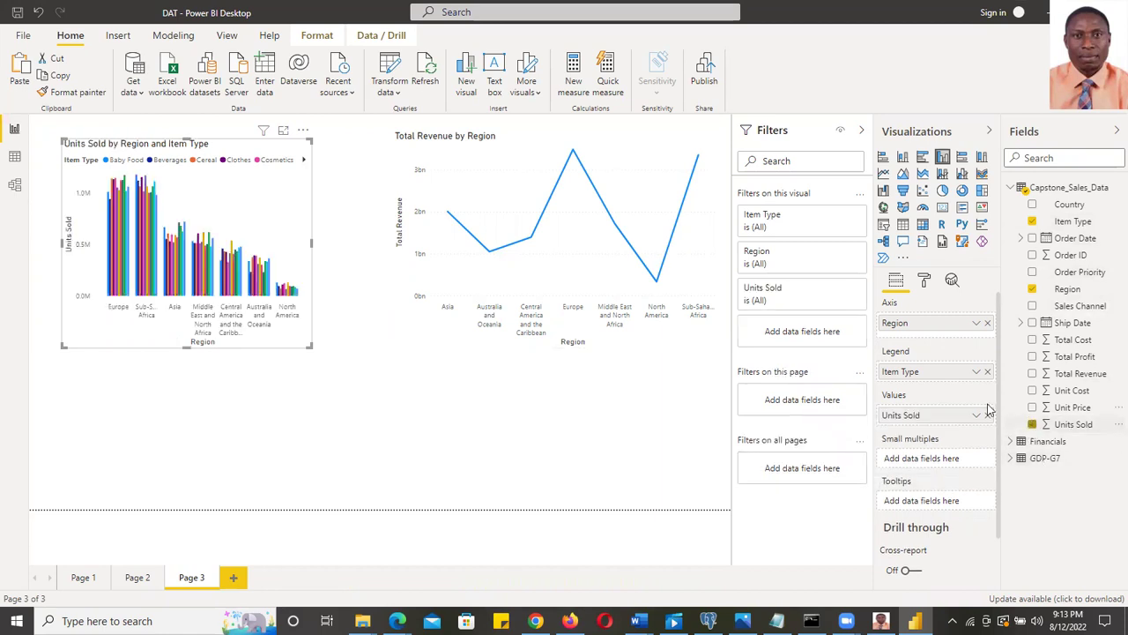
drag(343, 253, 370, 258)
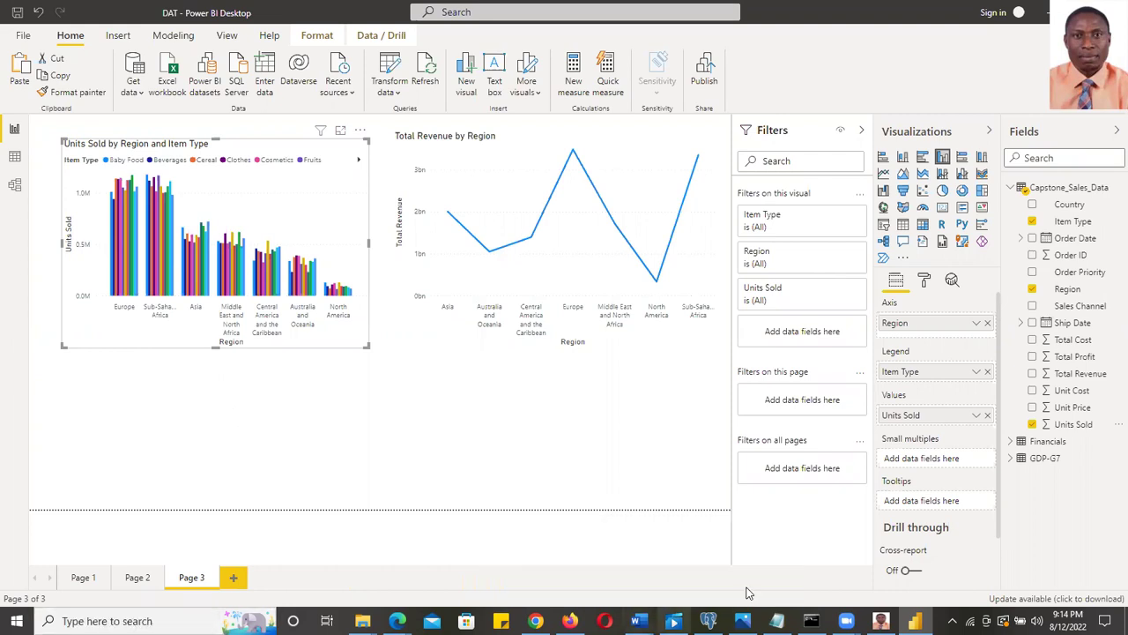
Check the wording of question 4 about Baby Food in the capstone Word document, and return to Power BI
mouse_move(639, 621)
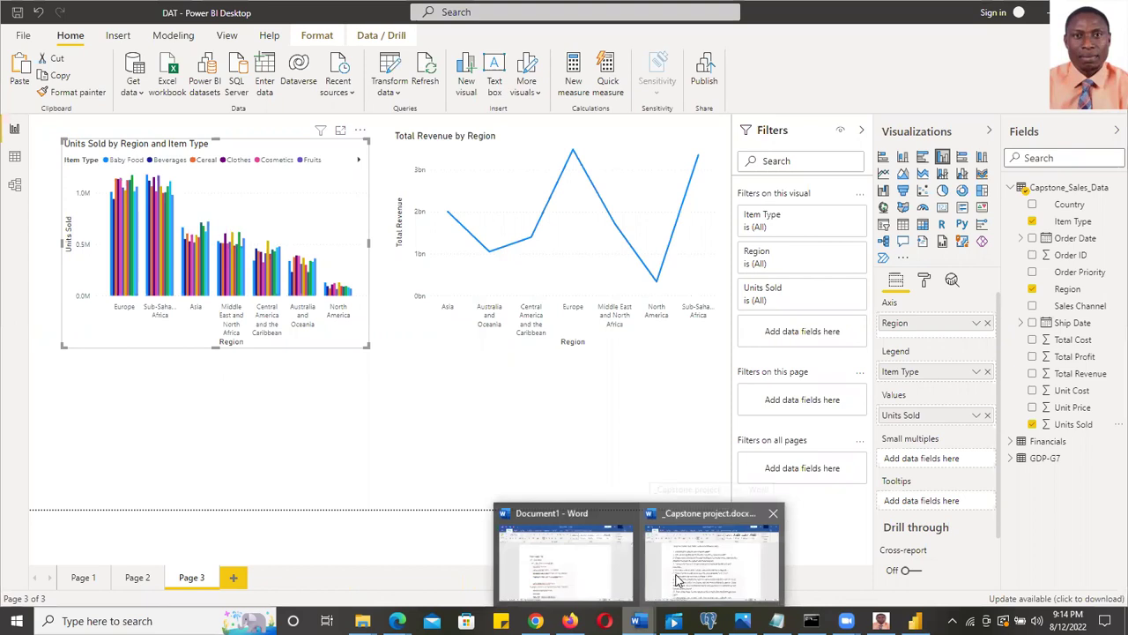
click(677, 577)
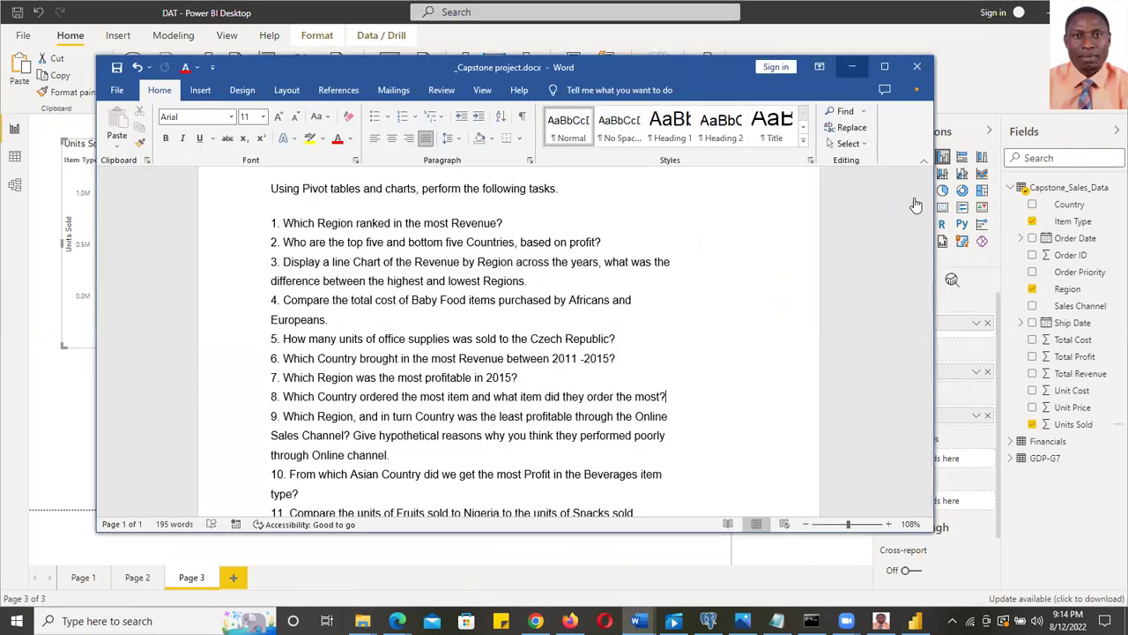
click(851, 67)
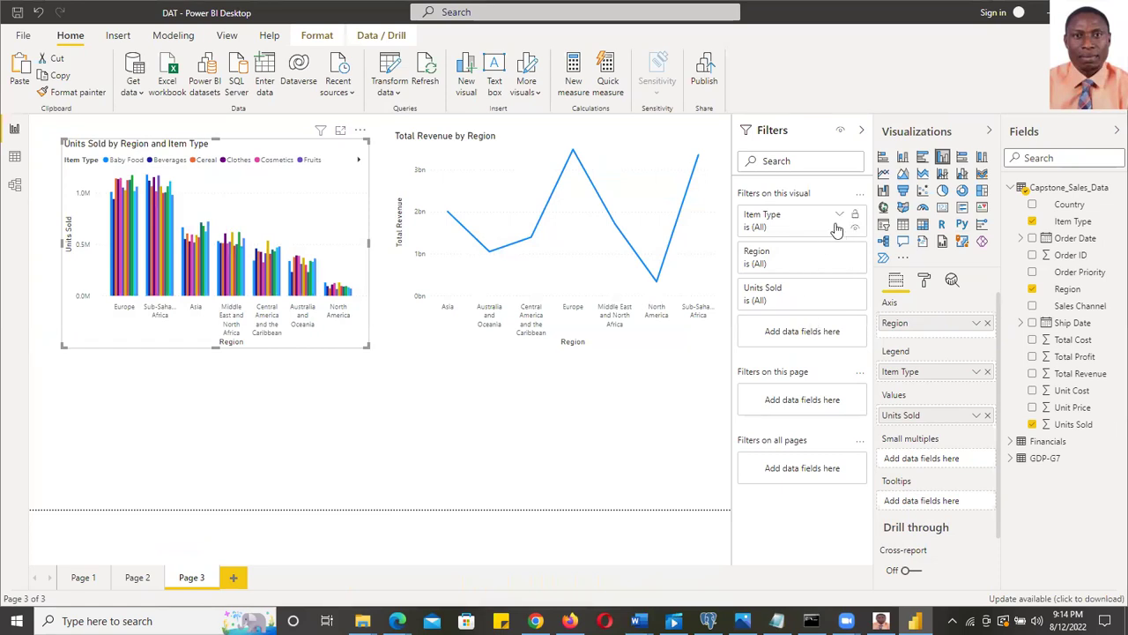
Filter the Units Sold column chart by Item Type to show only Baby Food
click(837, 220)
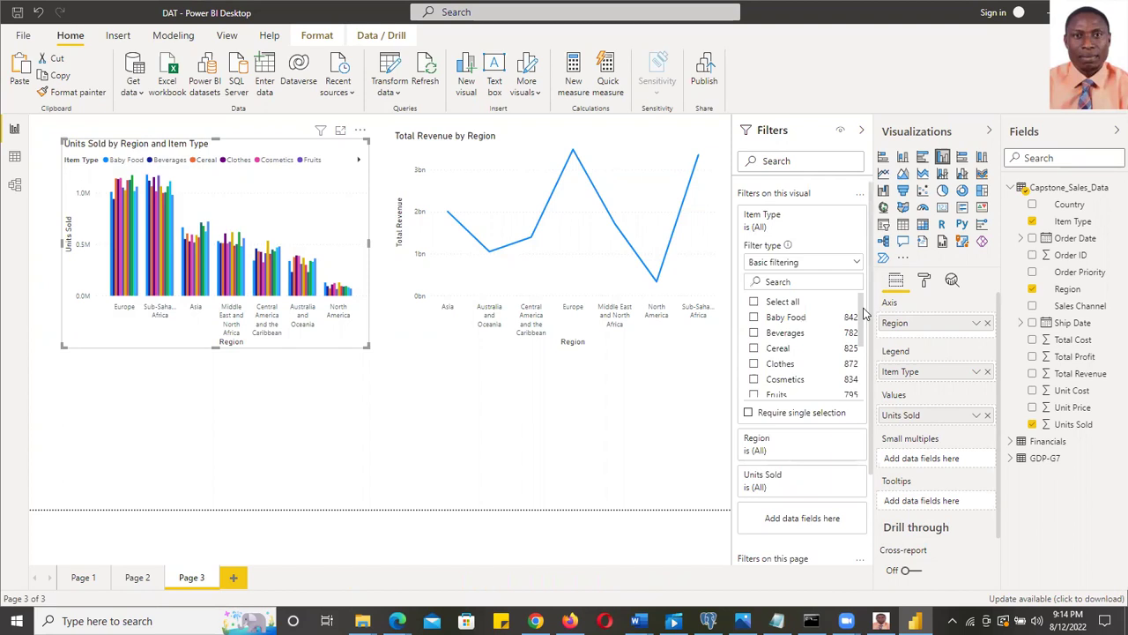
click(754, 318)
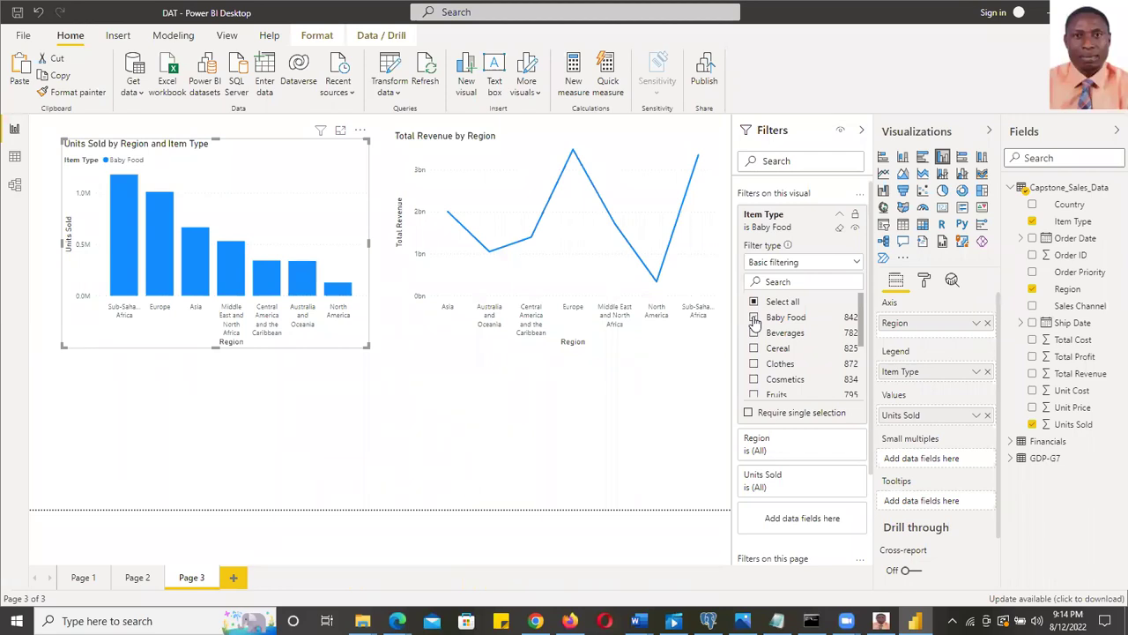
click(694, 384)
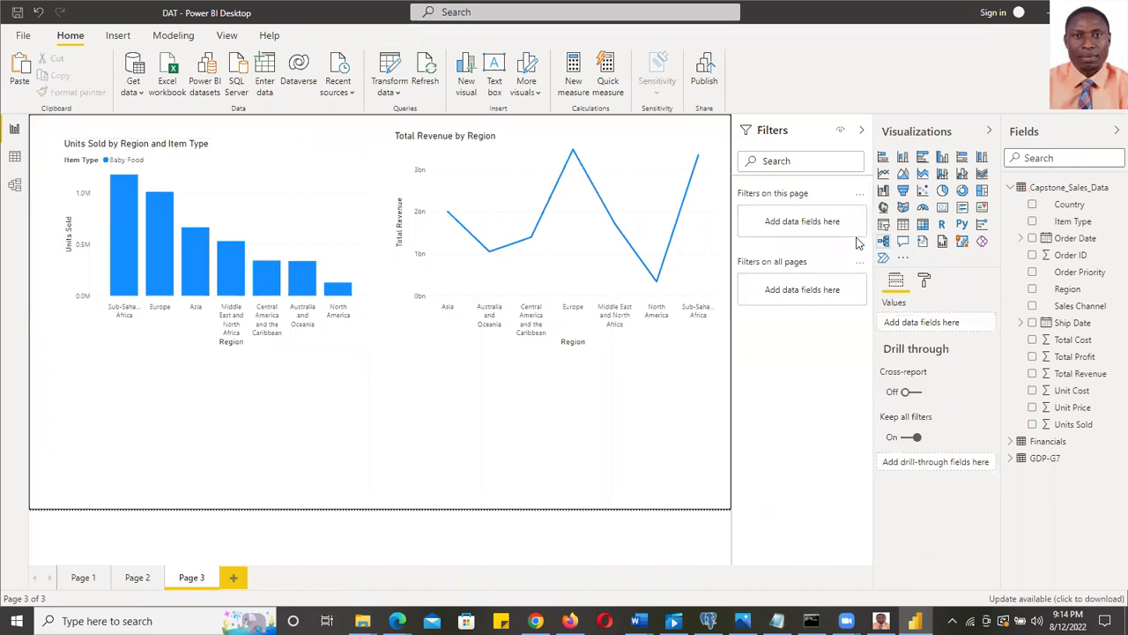
Filter the Baby Food column chart by Region to Europe and Sub-Saharan Africa only
click(346, 159)
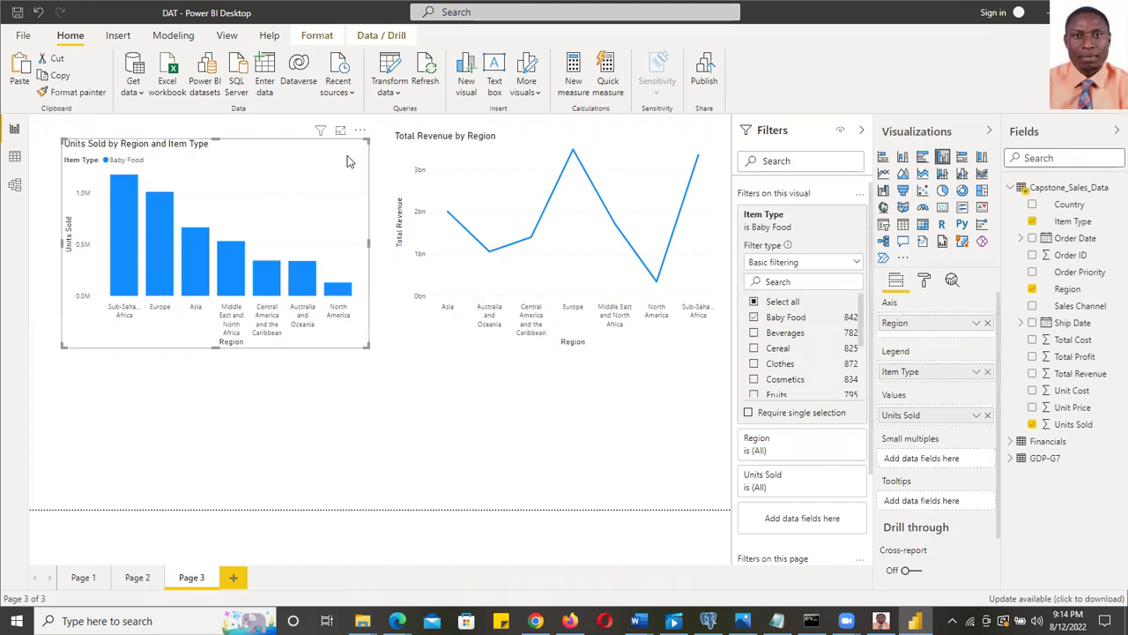
click(818, 461)
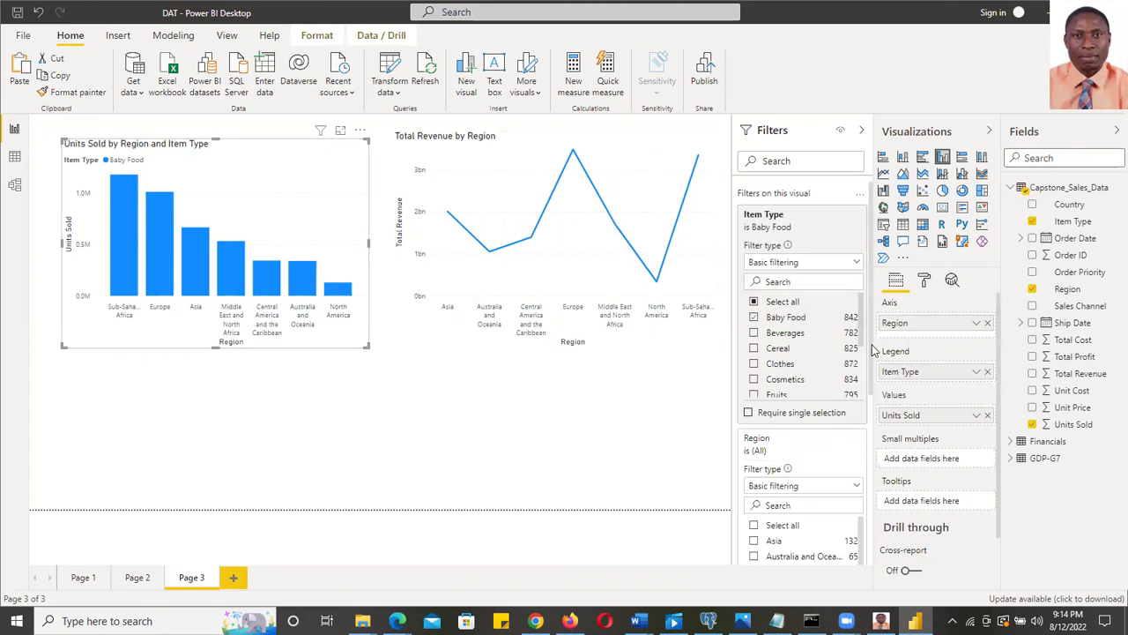
scroll(868, 431, down, 2)
scroll(868, 432, down, 2)
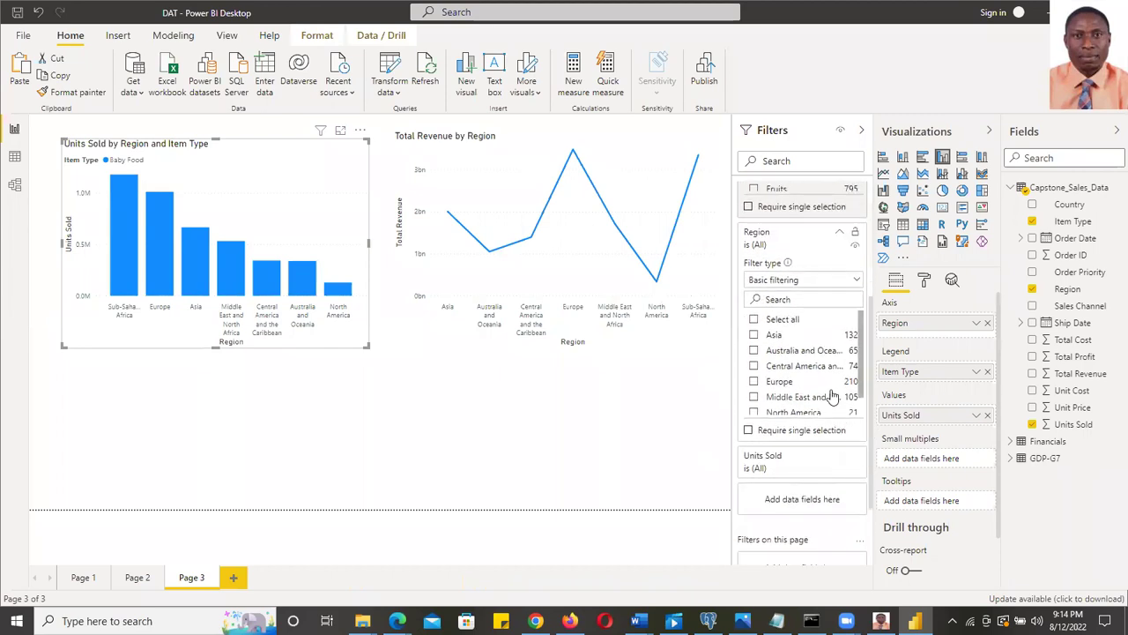
click(753, 381)
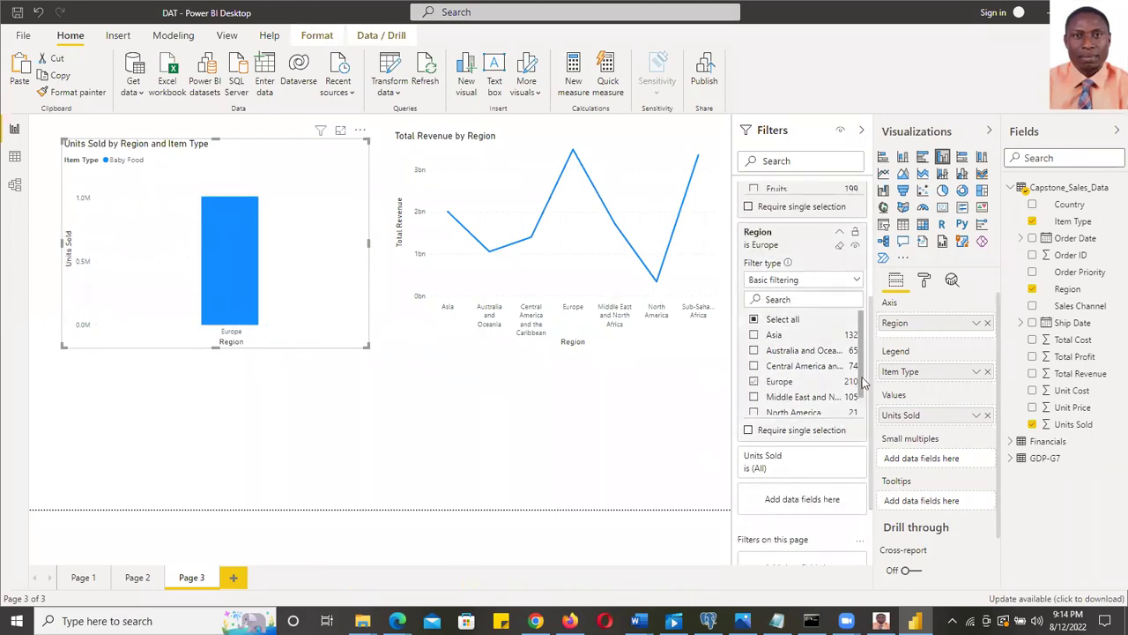
scroll(777, 417, down, 1)
click(753, 409)
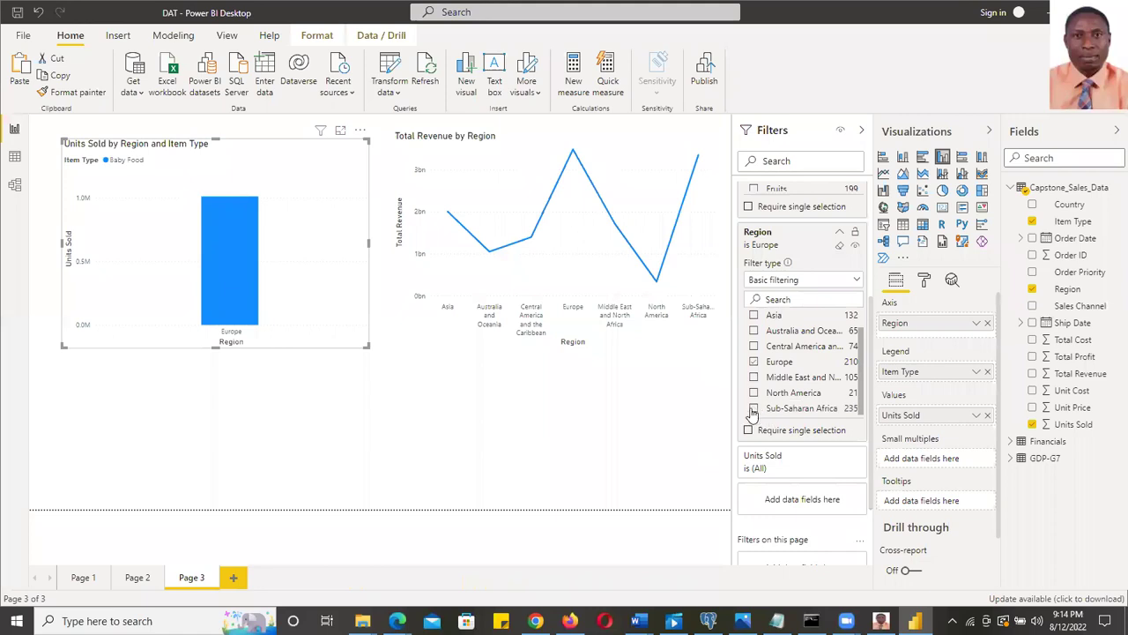
click(438, 432)
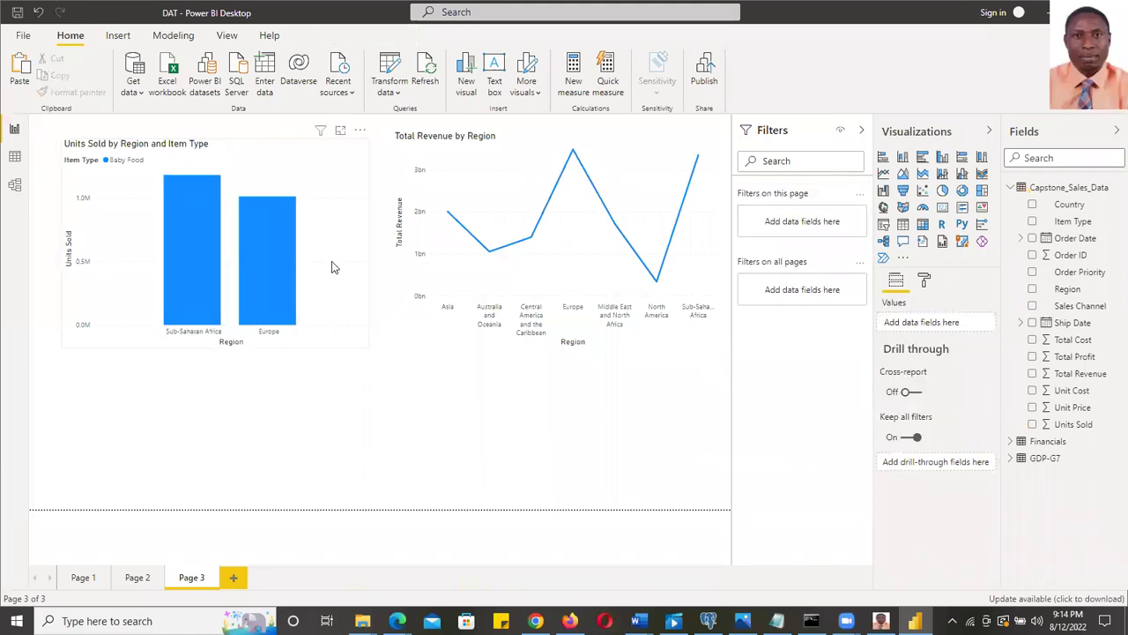
Select the column chart, reread the total cost comparison question in the Word document, and return to Power BI
click(332, 263)
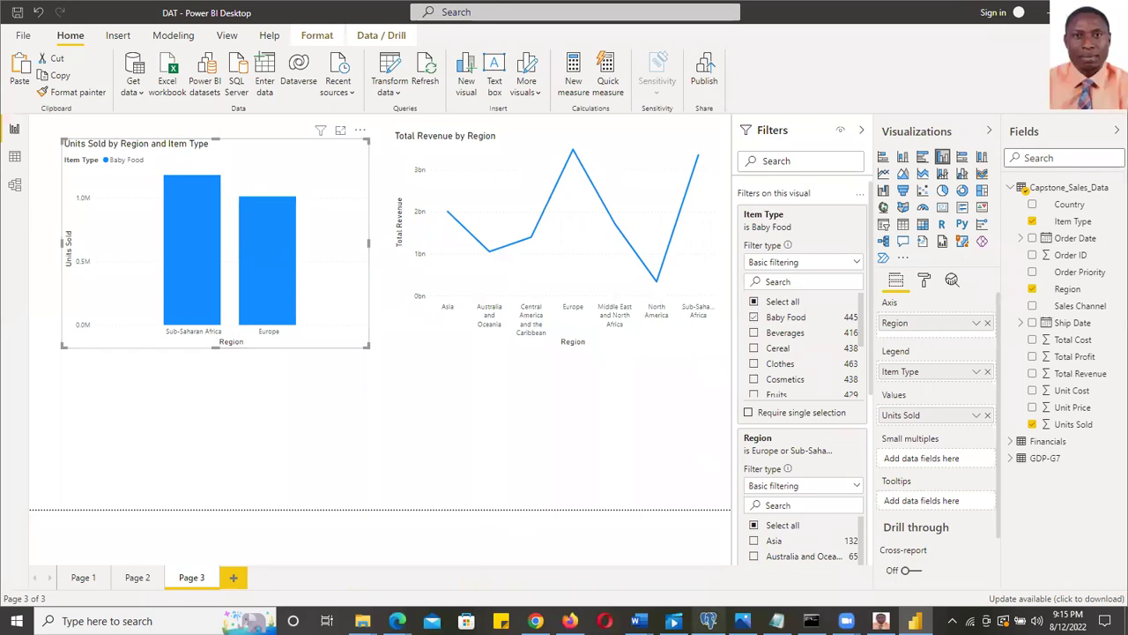
mouse_move(639, 620)
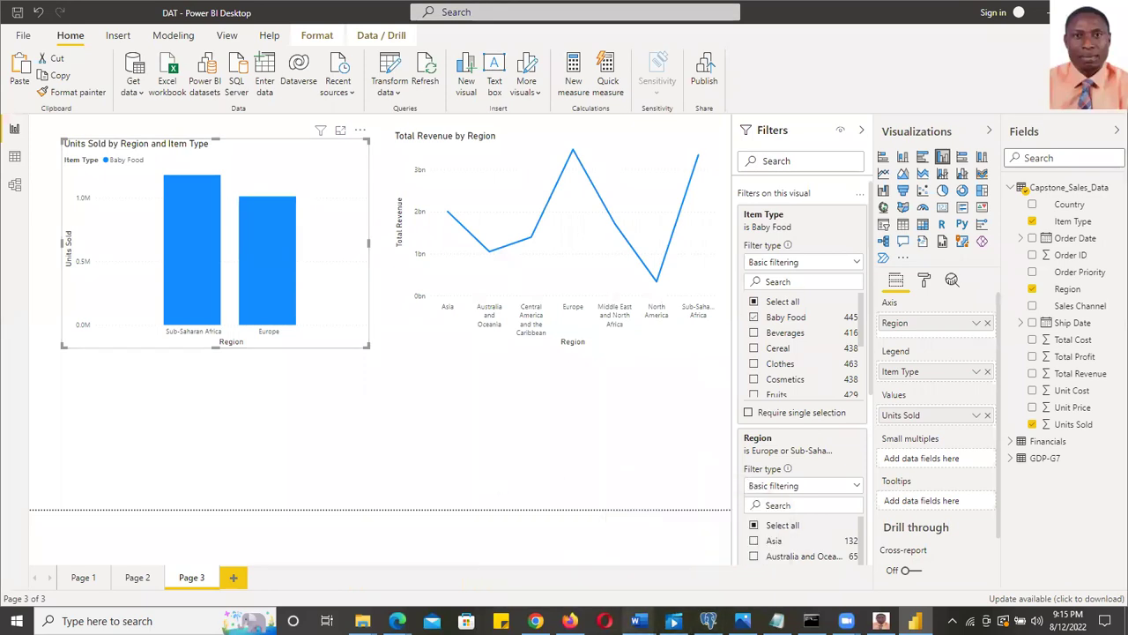
click(694, 577)
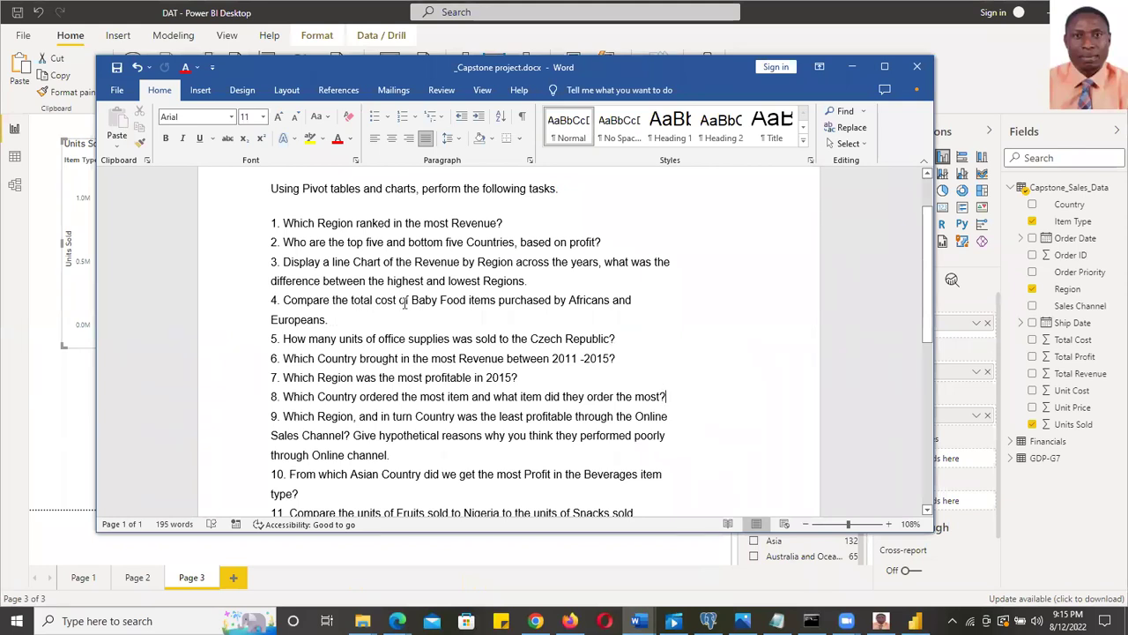
click(850, 70)
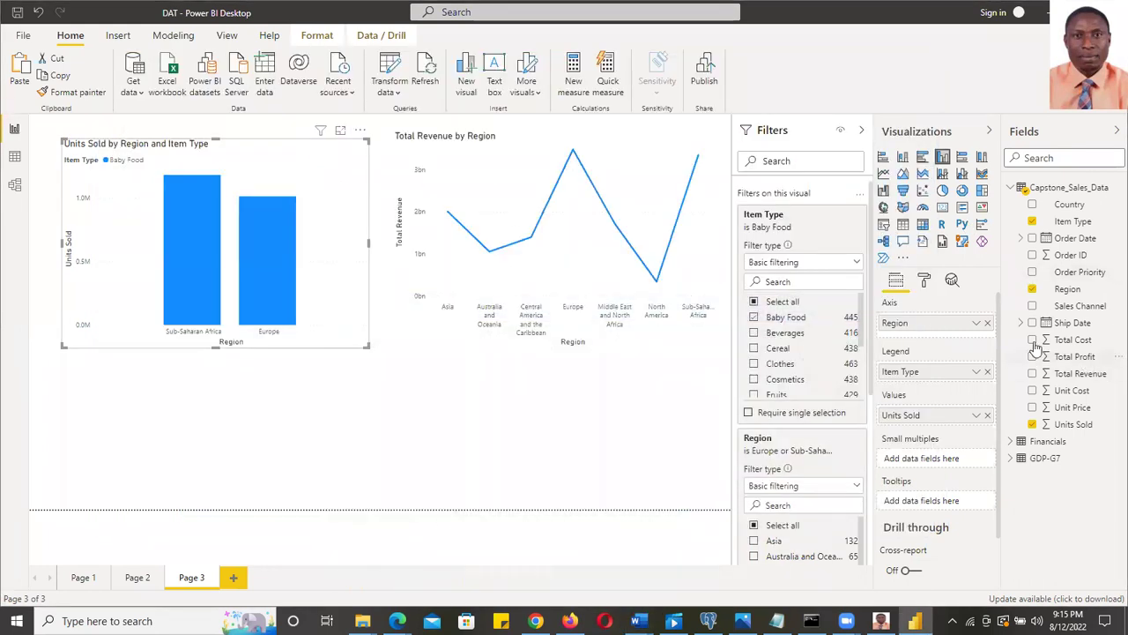
Add Total Cost to the column chart's tooltips, and try removing Units Sold before restoring it as the plotted value
click(1033, 340)
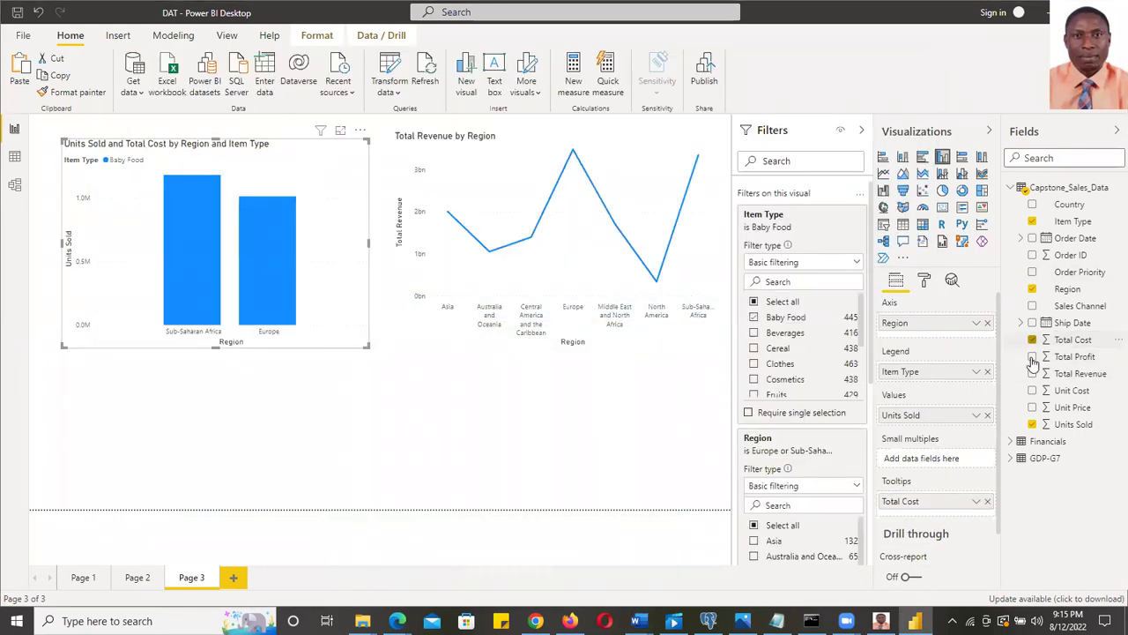
click(1033, 424)
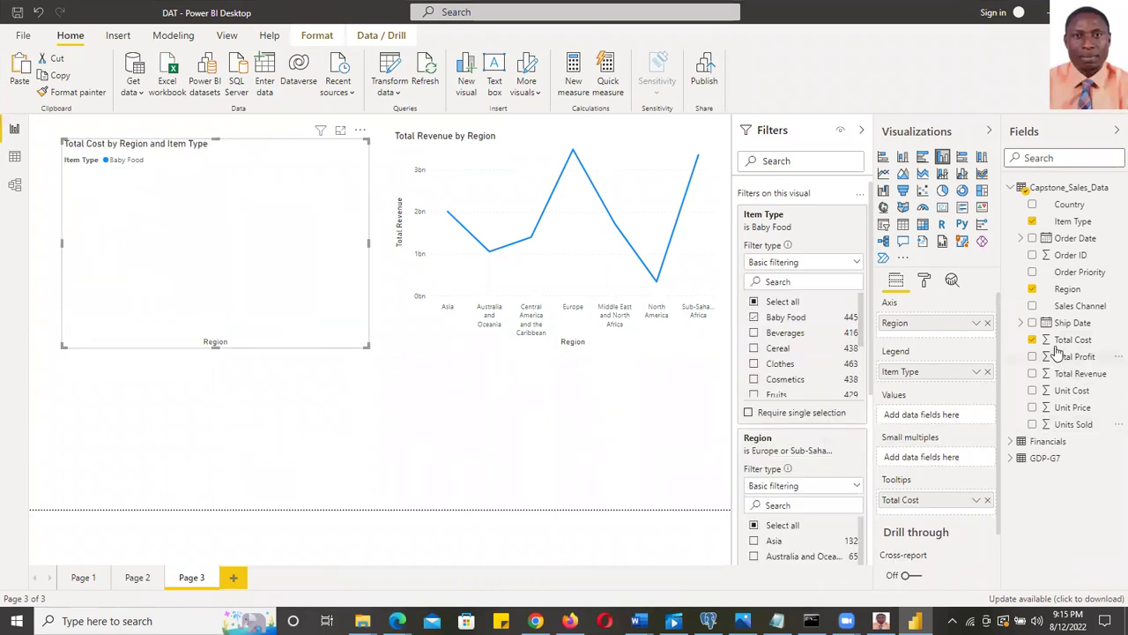
click(1034, 424)
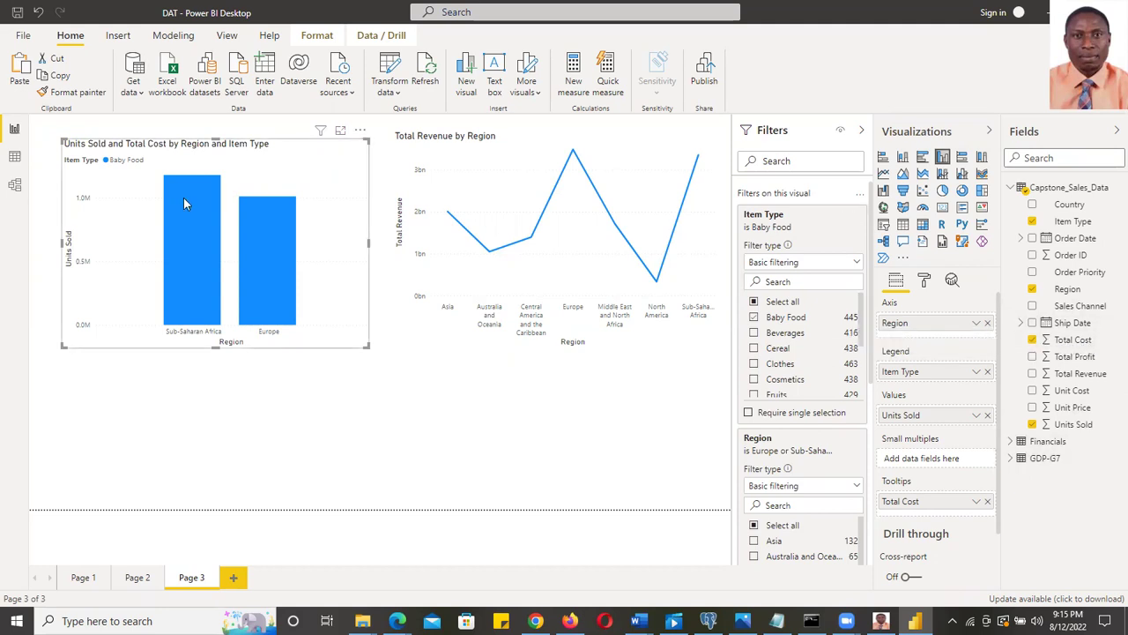
mouse_move(184, 204)
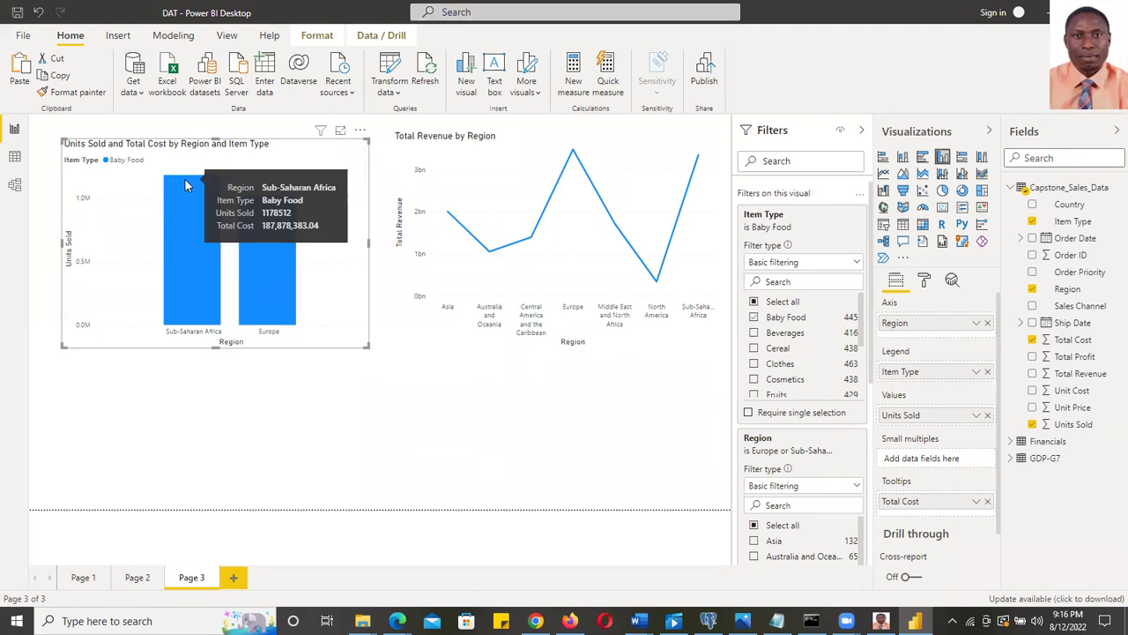
Try to move Total Cost from the column chart's tooltips into its values
drag(907, 505, 911, 430)
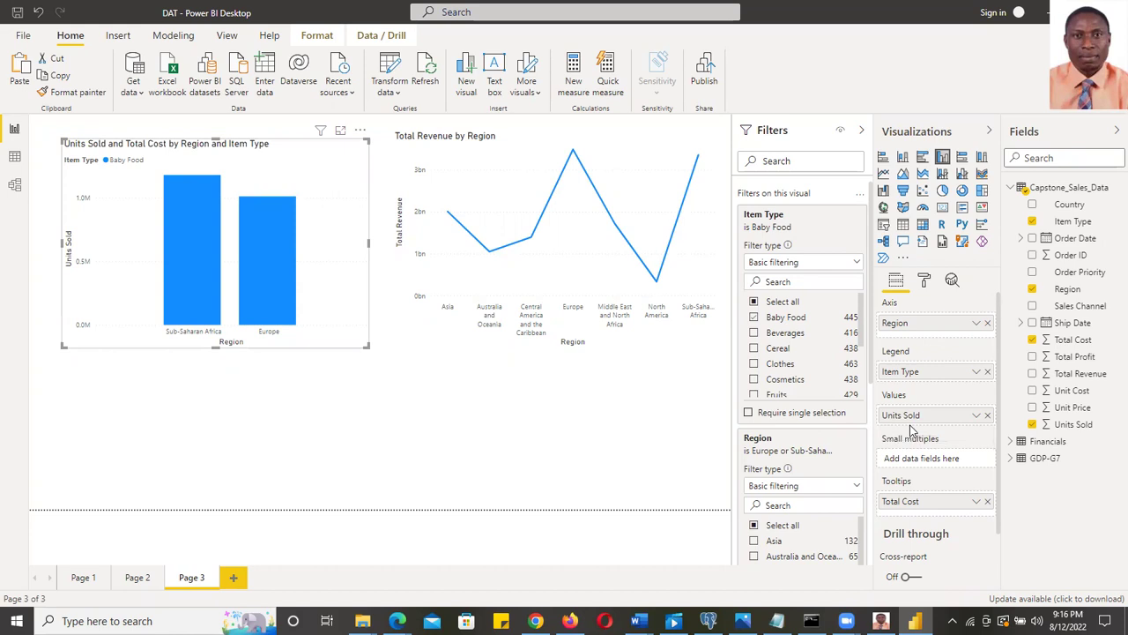
drag(924, 503, 922, 417)
drag(917, 504, 917, 398)
click(975, 501)
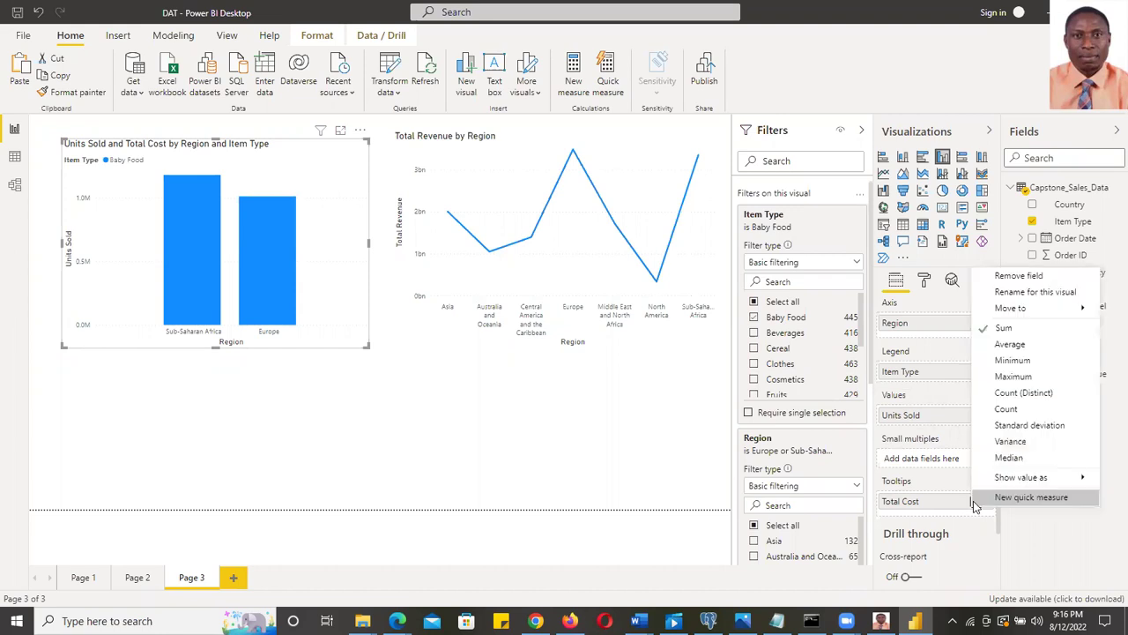
click(927, 504)
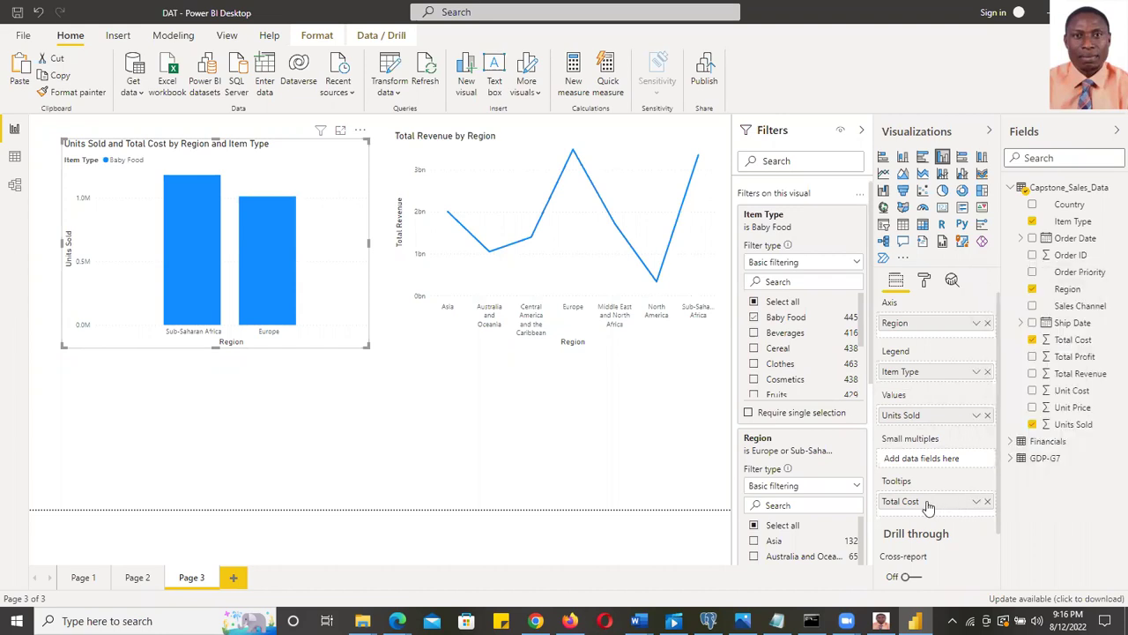
Show the tooltip's Total Cost as percent of grand total, and return it to no calculation
click(976, 501)
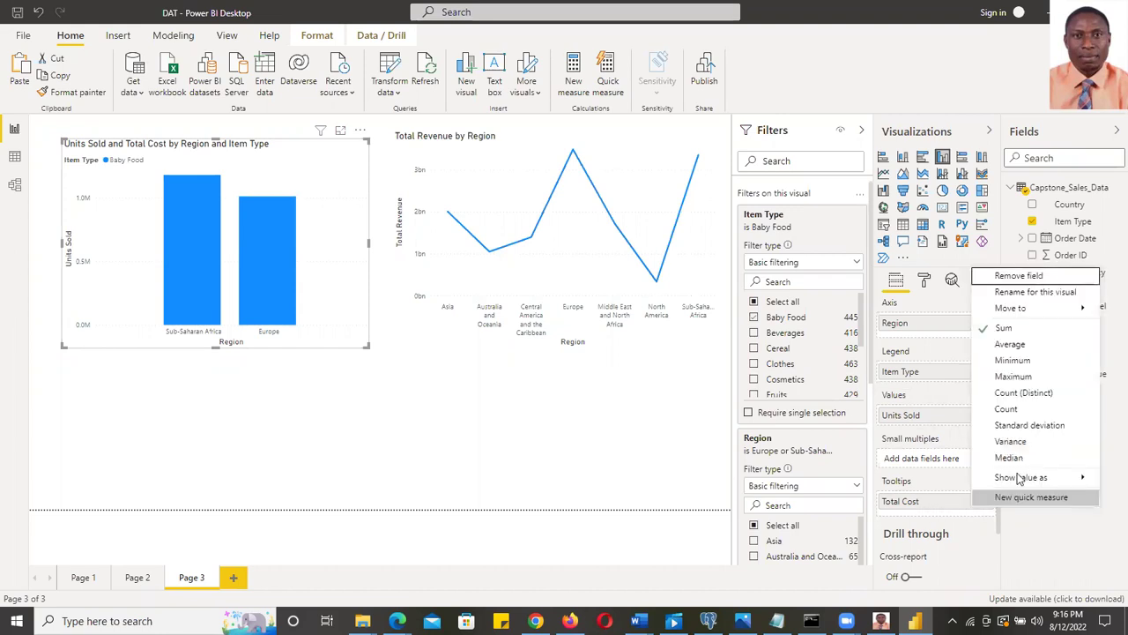
click(908, 503)
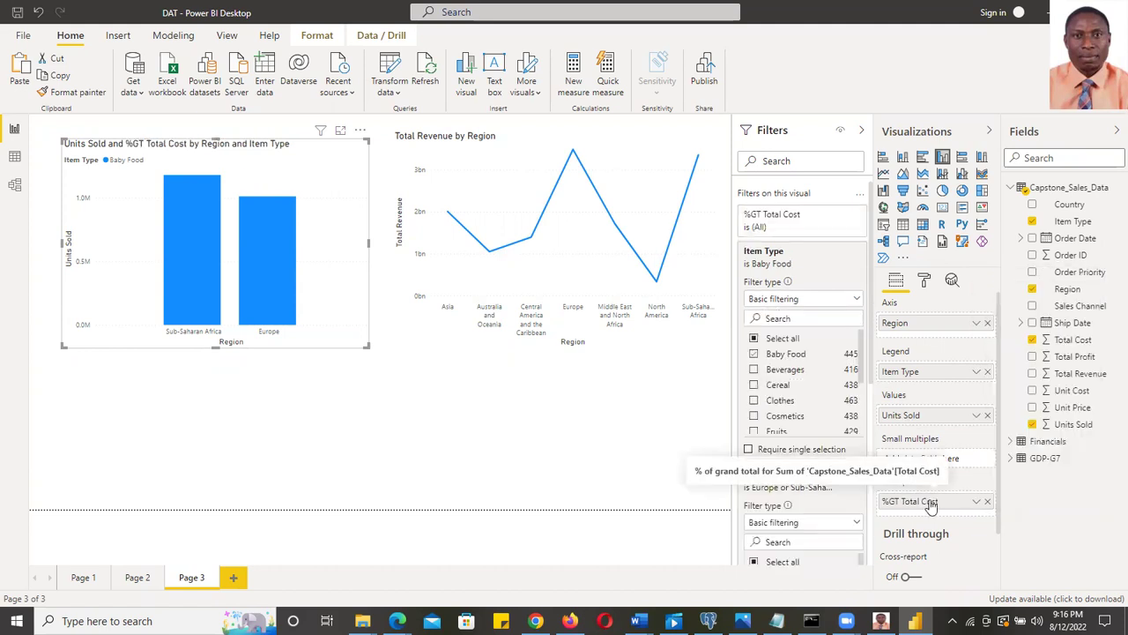
click(976, 501)
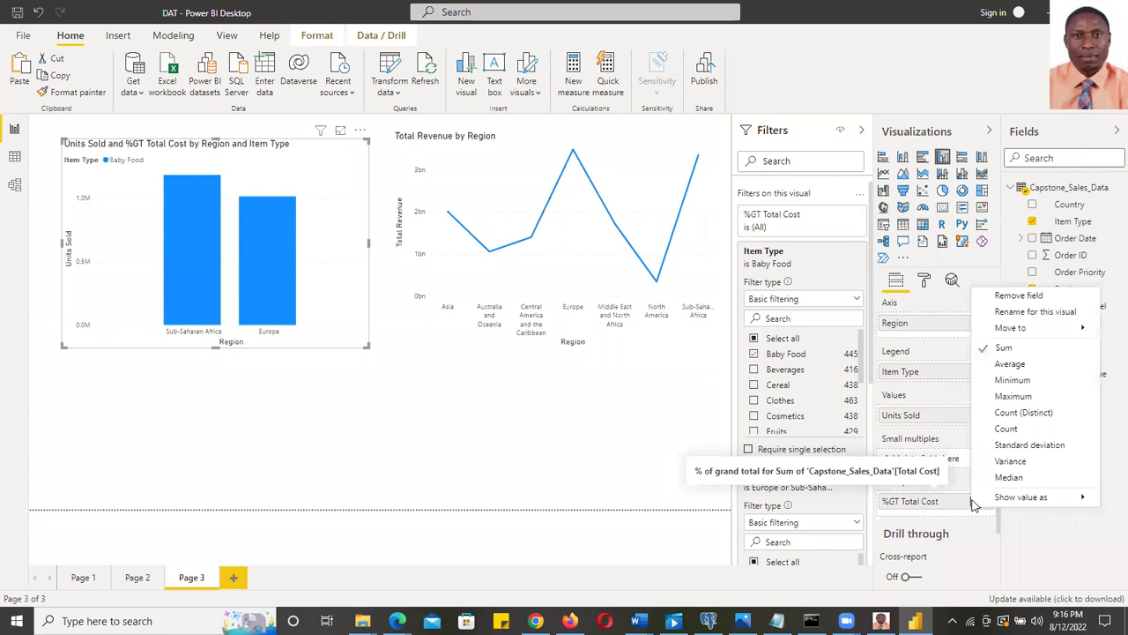
mouse_move(1020, 499)
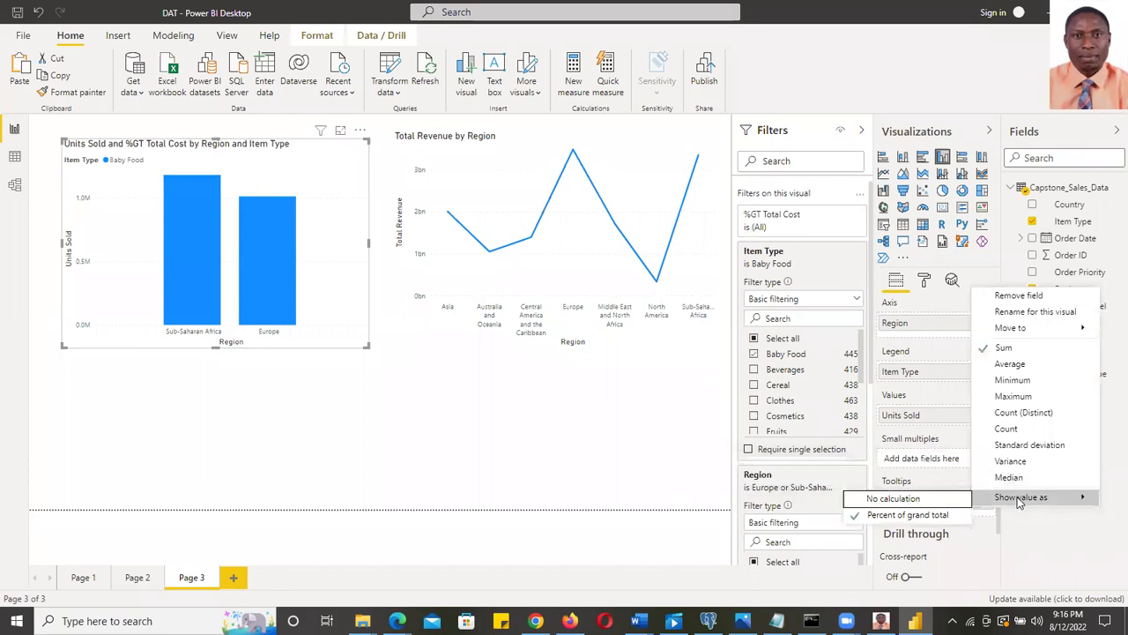
click(939, 500)
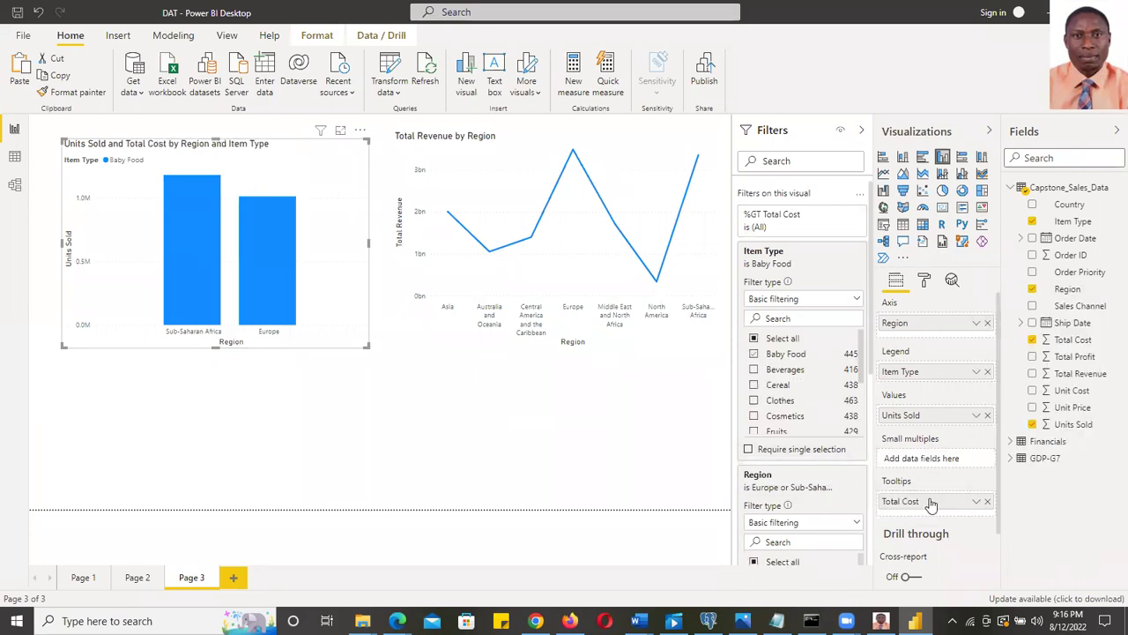
Try Total Cost as the column chart's small multiples, move it back to tooltips, and read the Sub-Saharan Africa column's tooltip
drag(931, 502, 935, 461)
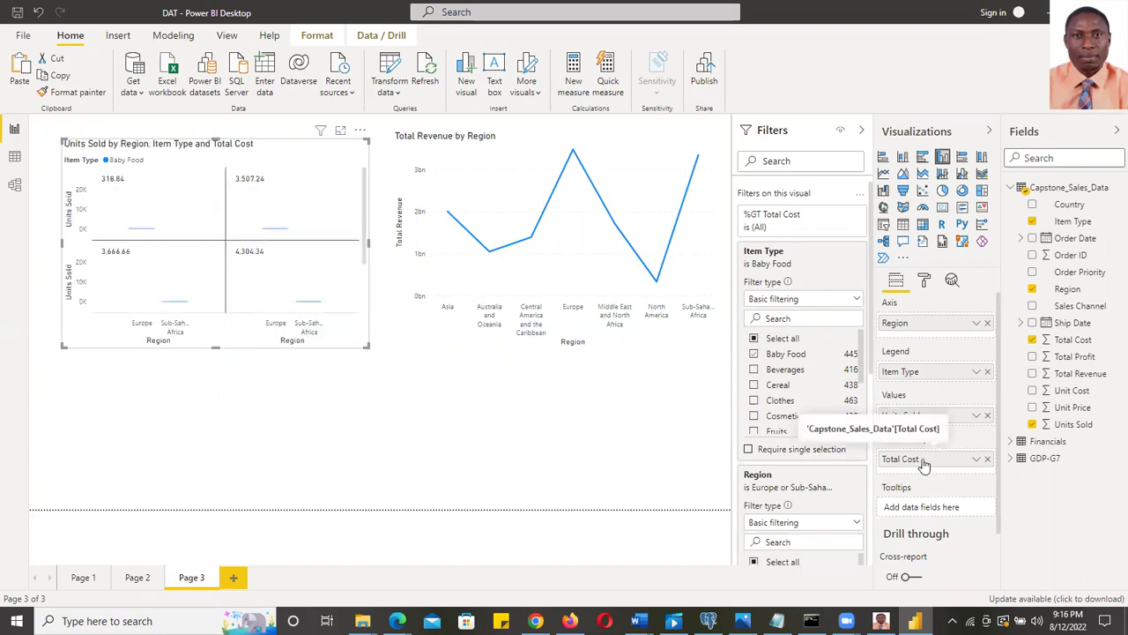
drag(928, 465, 927, 505)
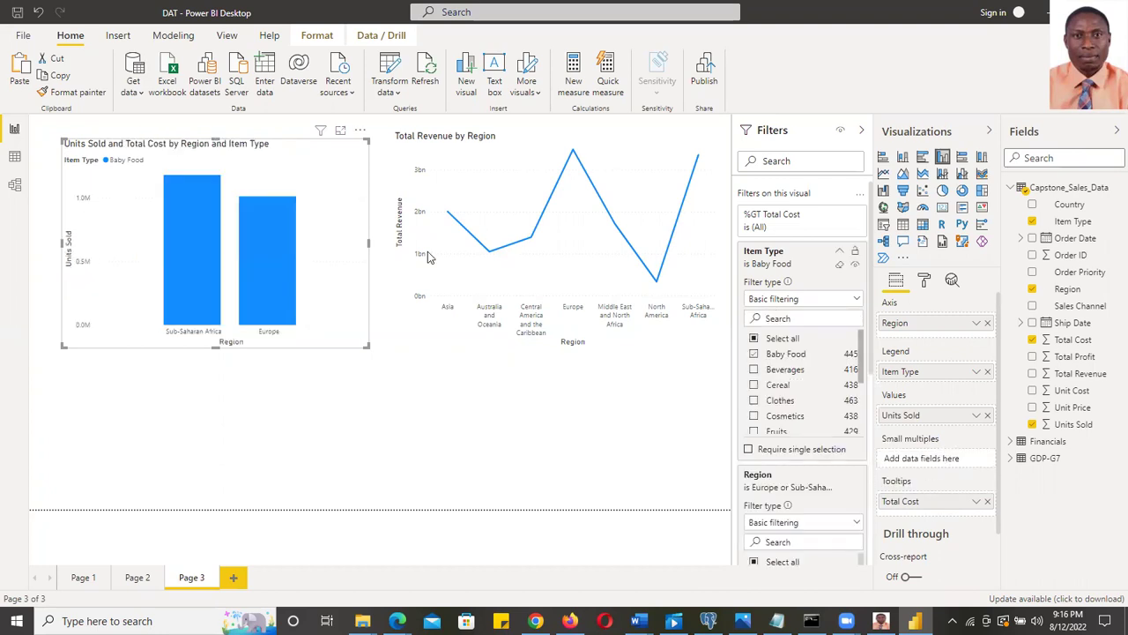
mouse_move(181, 197)
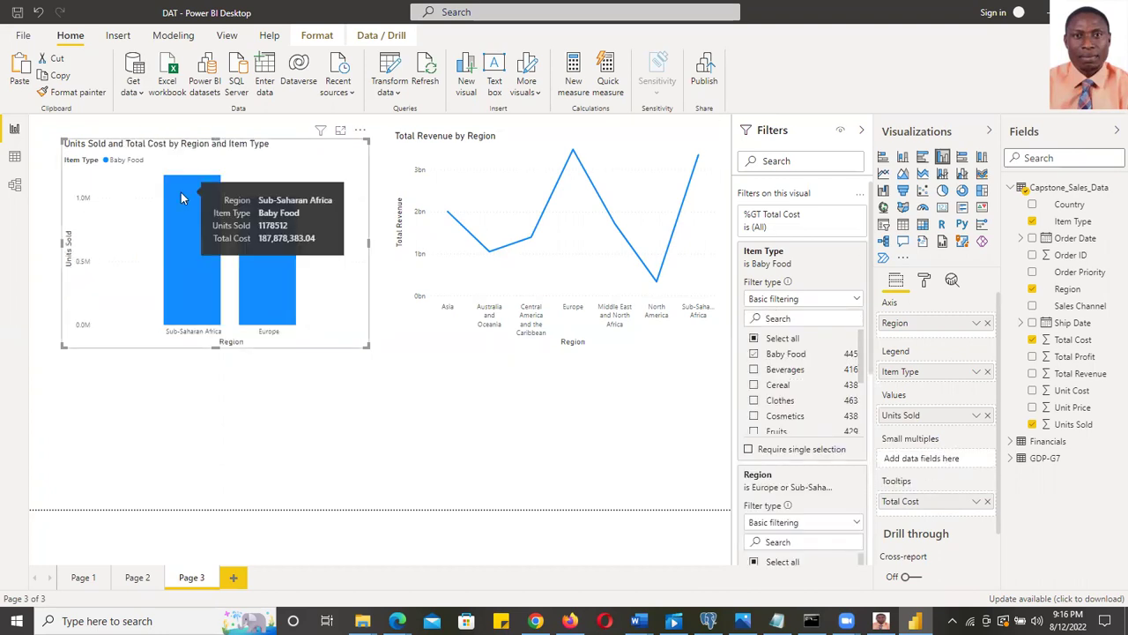
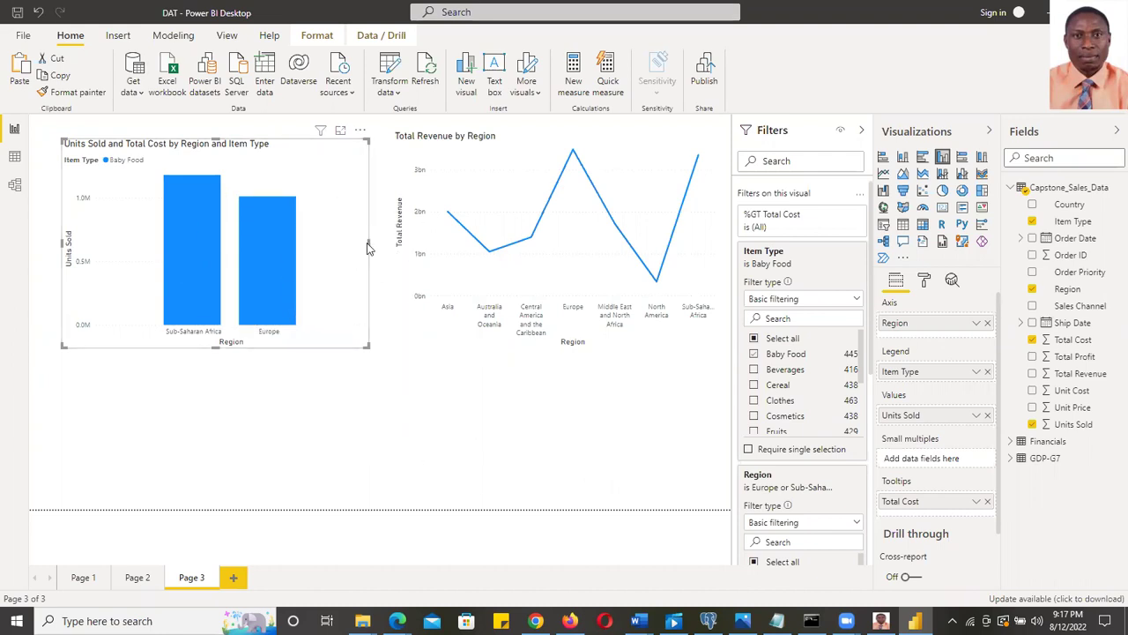
Narrow the column chart slightly, review the question list in the Word document, and return to Power BI
mouse_move(367, 242)
mouse_down()
mouse_move(346, 252)
mouse_move(366, 252)
mouse_up()
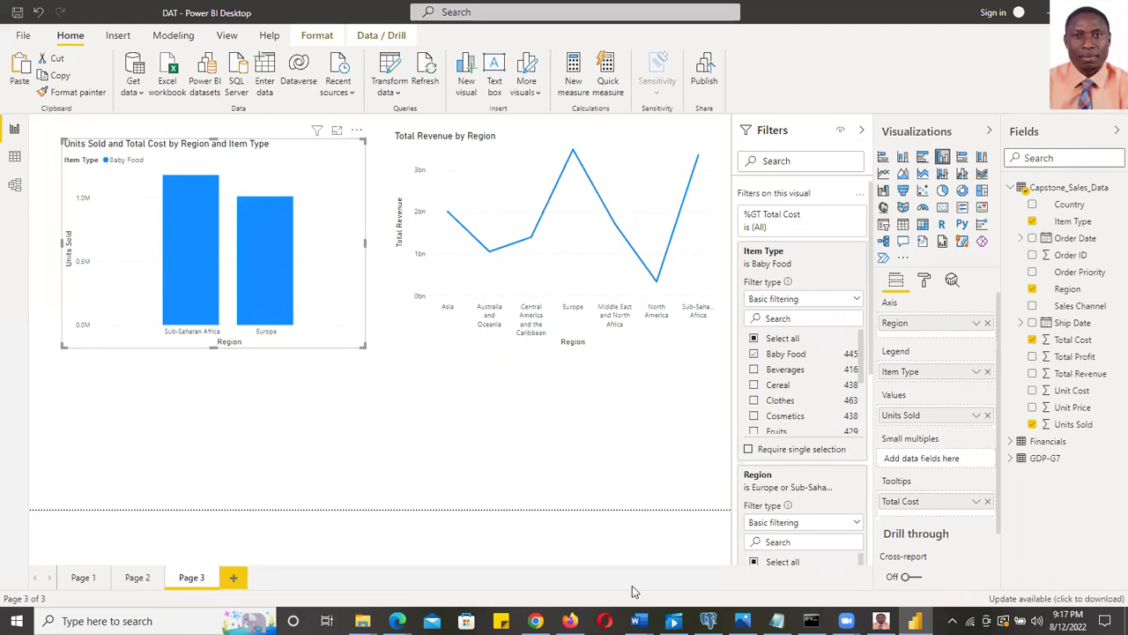
mouse_move(639, 621)
click(705, 551)
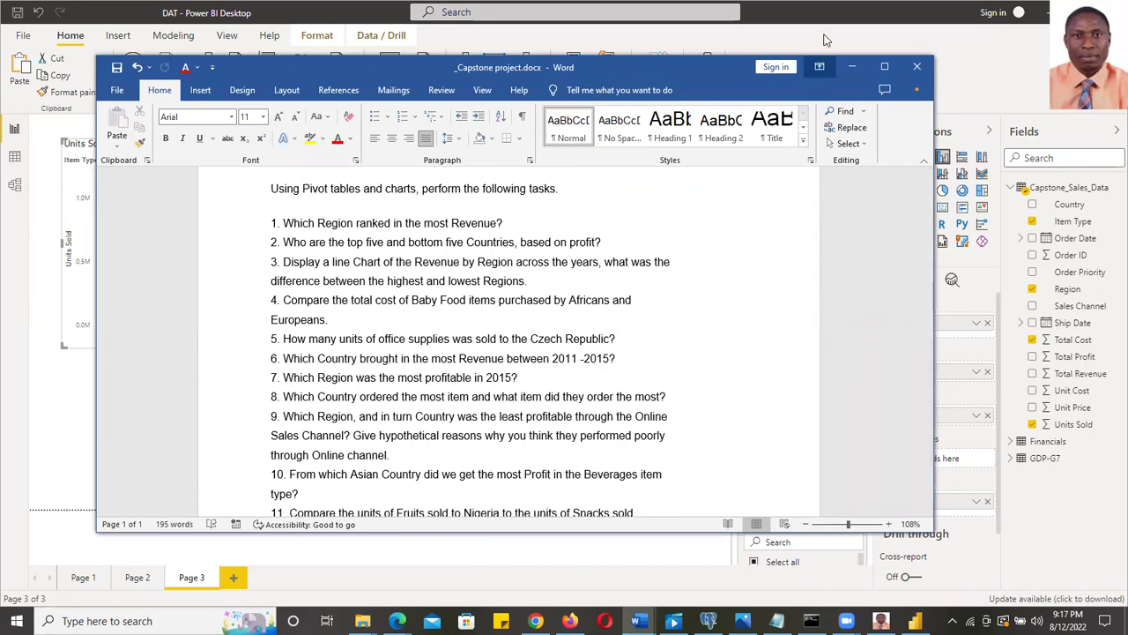
click(853, 71)
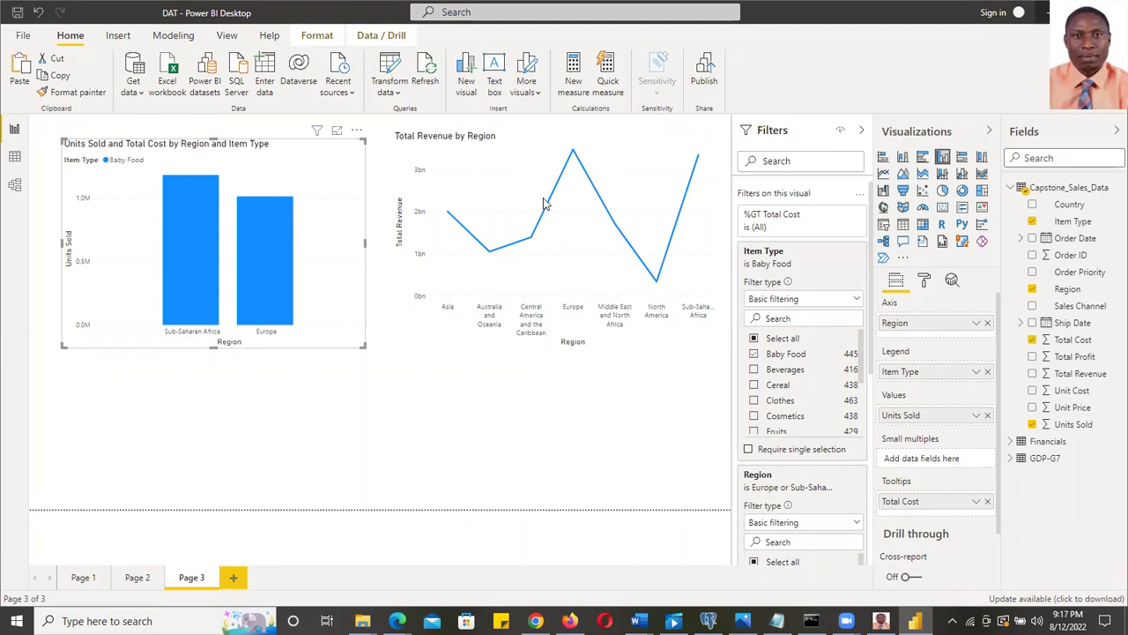
Reduce the height and width of the Baby Food units sold column chart, and deselect it
drag(210, 350, 215, 311)
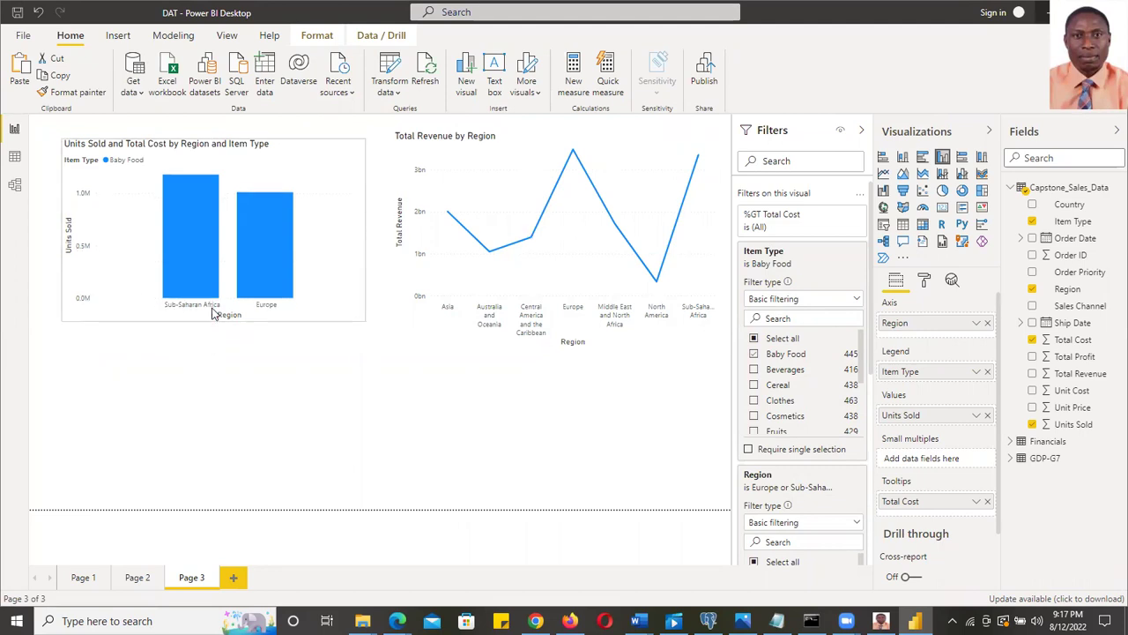
drag(366, 228, 326, 244)
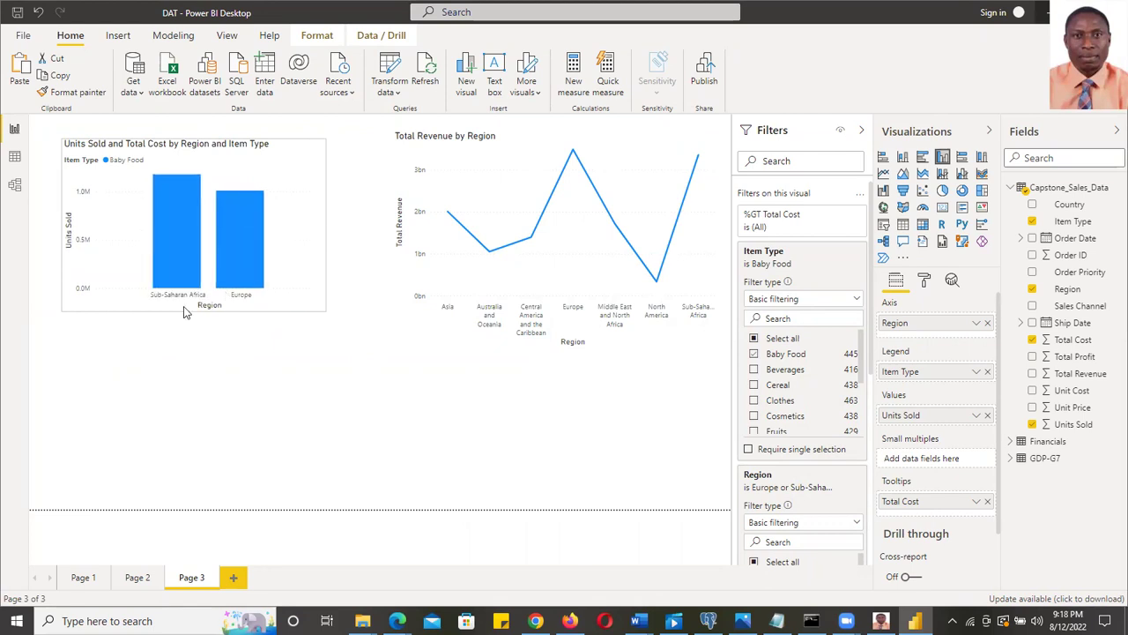
drag(197, 308, 198, 316)
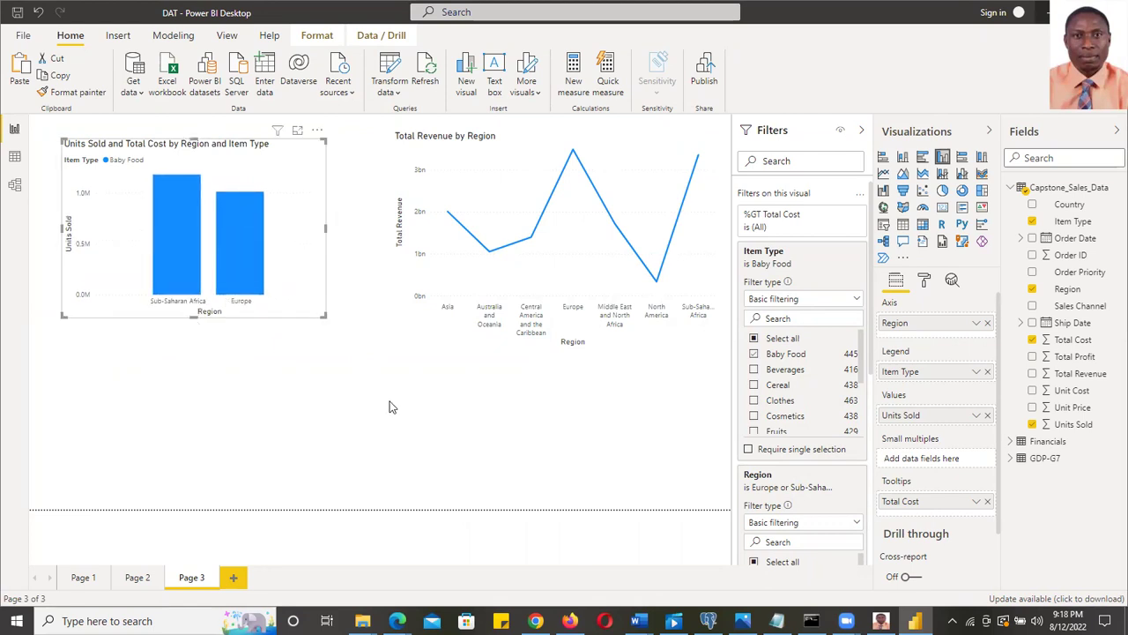
click(441, 427)
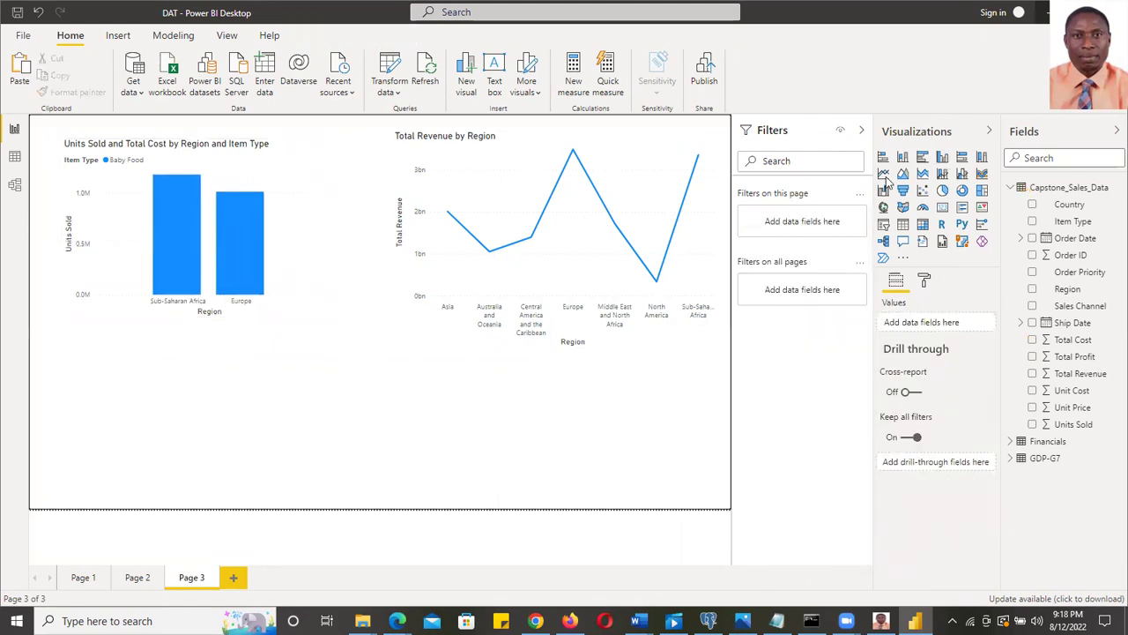
Add a clustered column chart below the Baby Food chart with Country as axis, Item Type as legend and Units Sold as values, fitted within the page
click(943, 159)
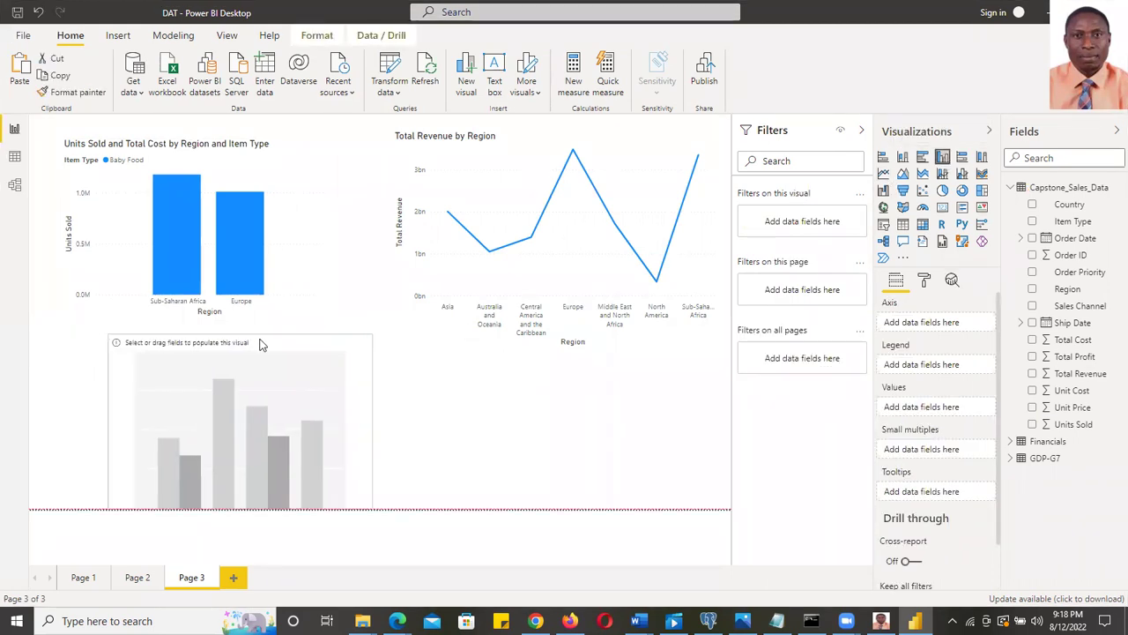
drag(241, 514, 245, 499)
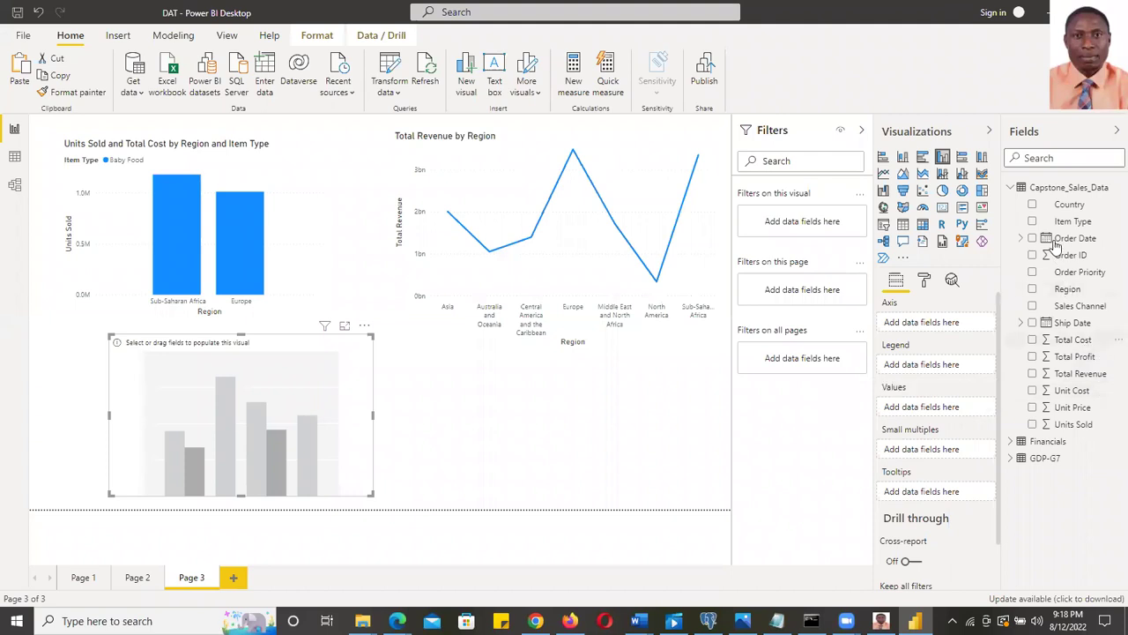
click(1032, 204)
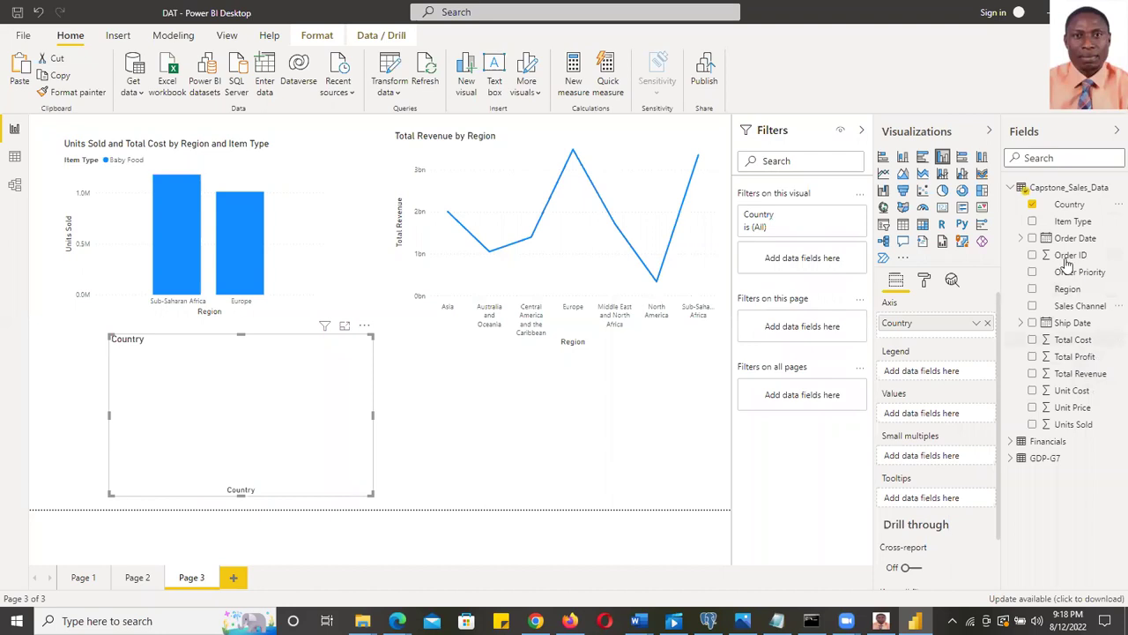
click(1033, 222)
click(1033, 408)
click(1035, 425)
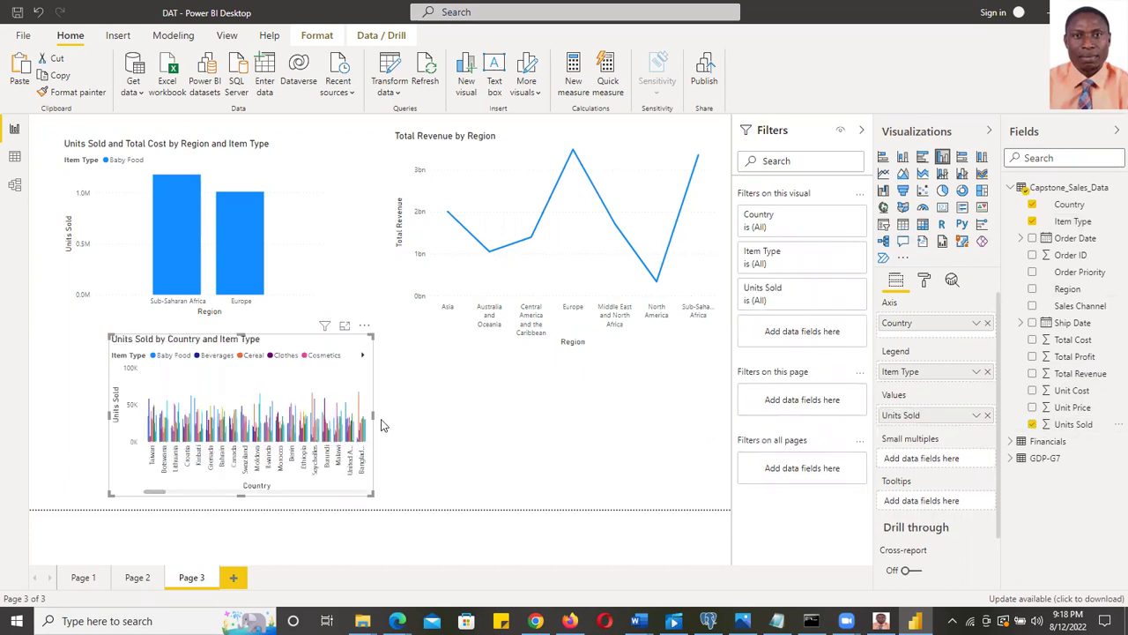
drag(374, 419, 398, 423)
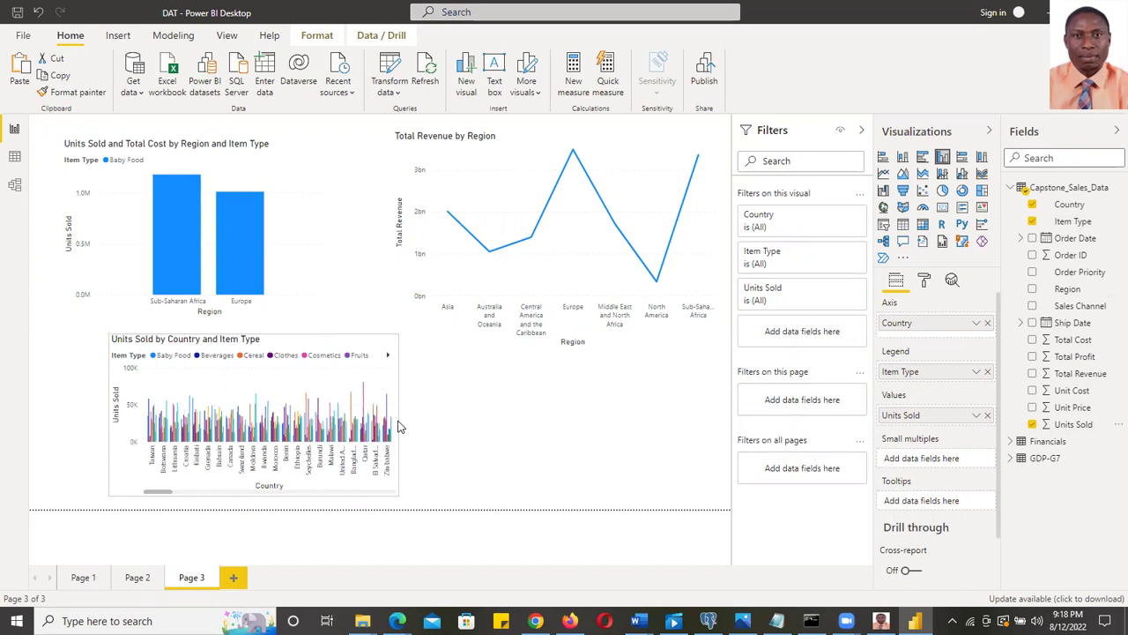
Filter the new units sold chart's Country field to Czech Republic
click(976, 323)
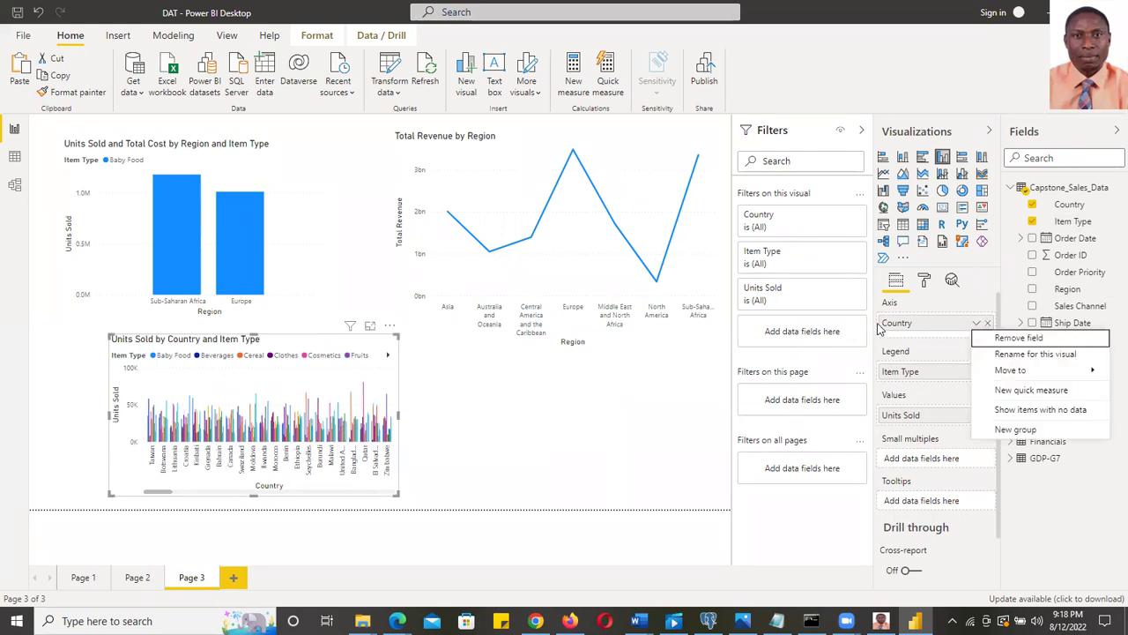
click(792, 228)
click(792, 228)
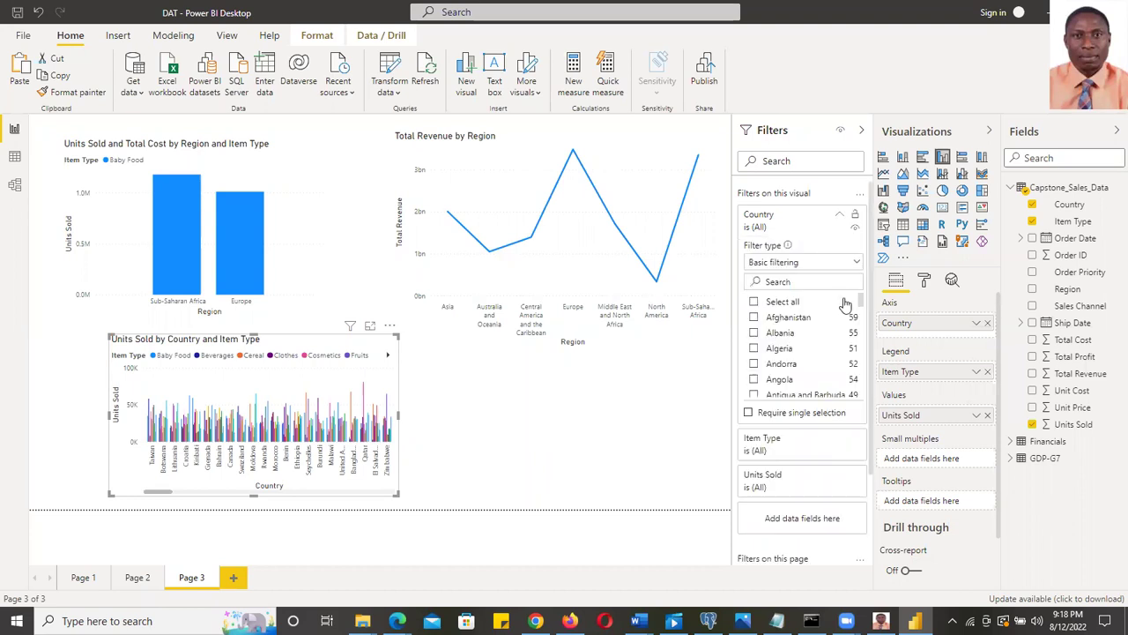
drag(860, 310, 831, 282)
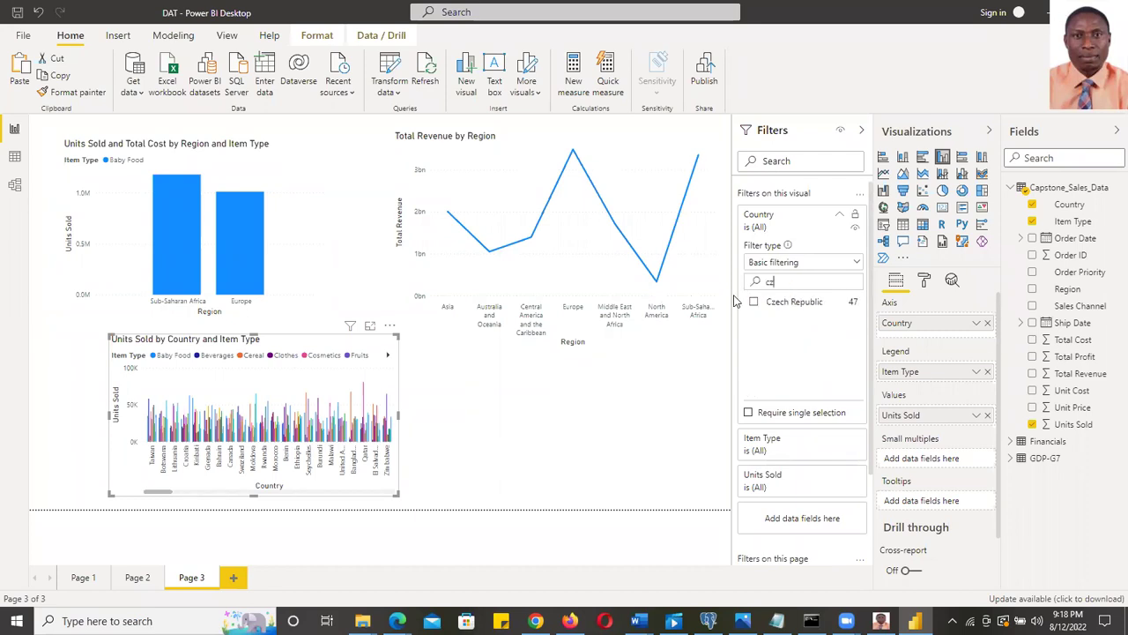
click(754, 304)
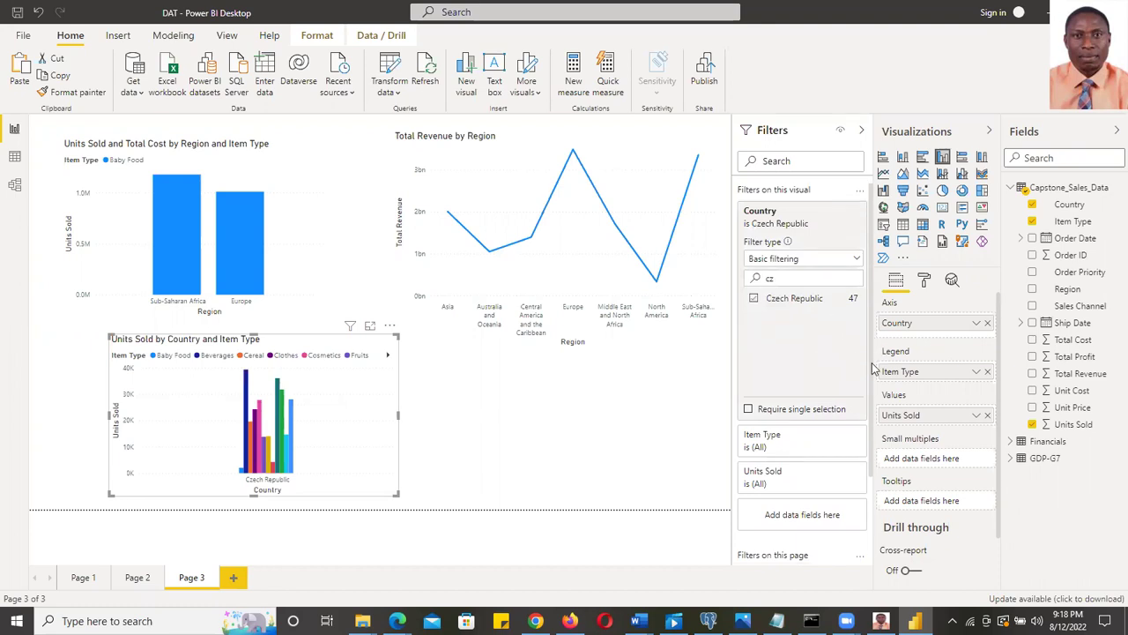
Check the office supplies question in the Word document, and filter the chart's Item Type to Office Supplies in Power BI
scroll(819, 405, down, 3)
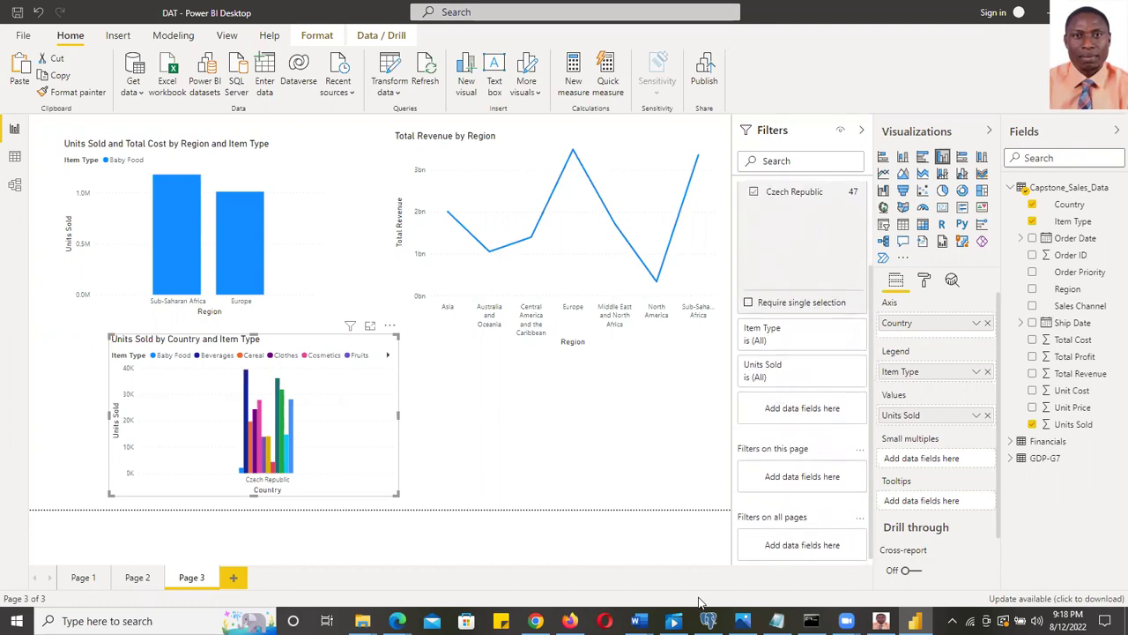
mouse_move(639, 621)
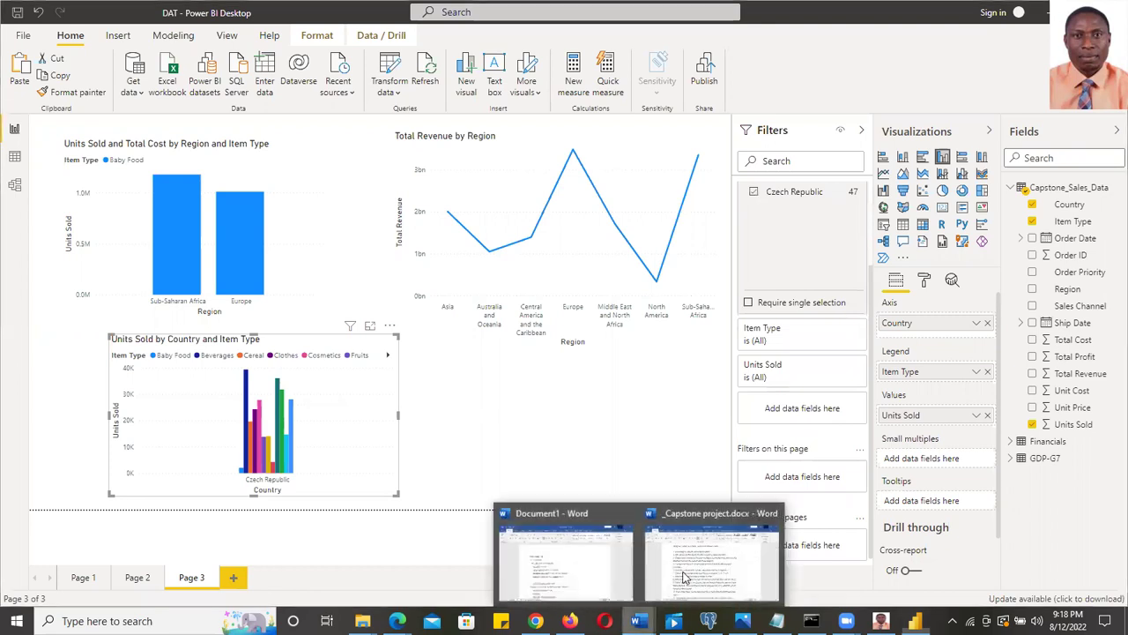
click(712, 557)
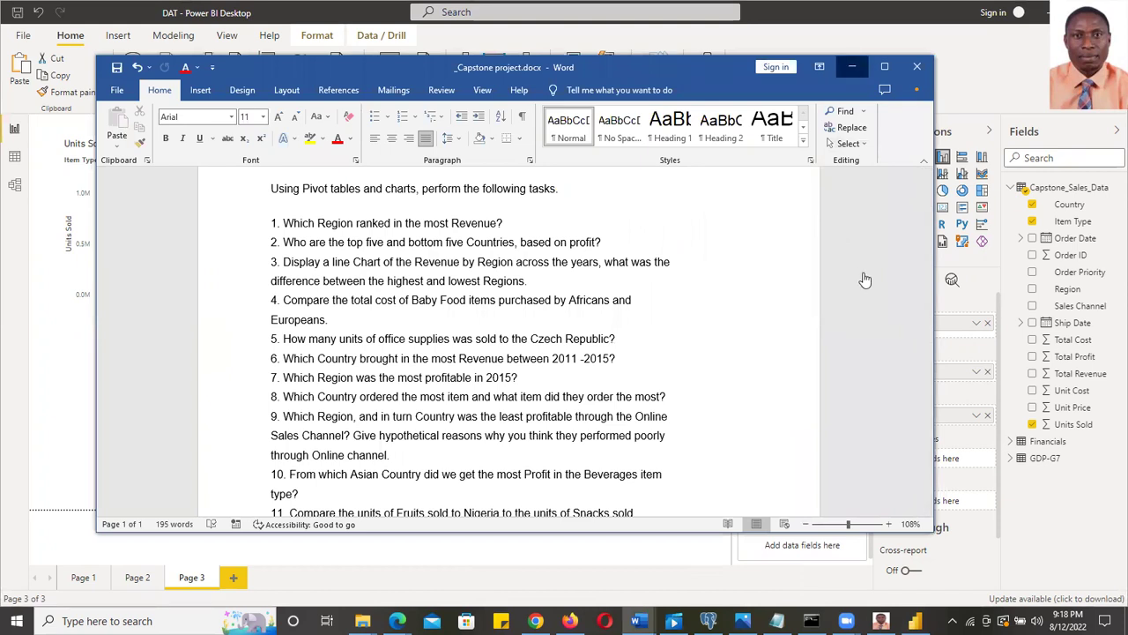
click(852, 66)
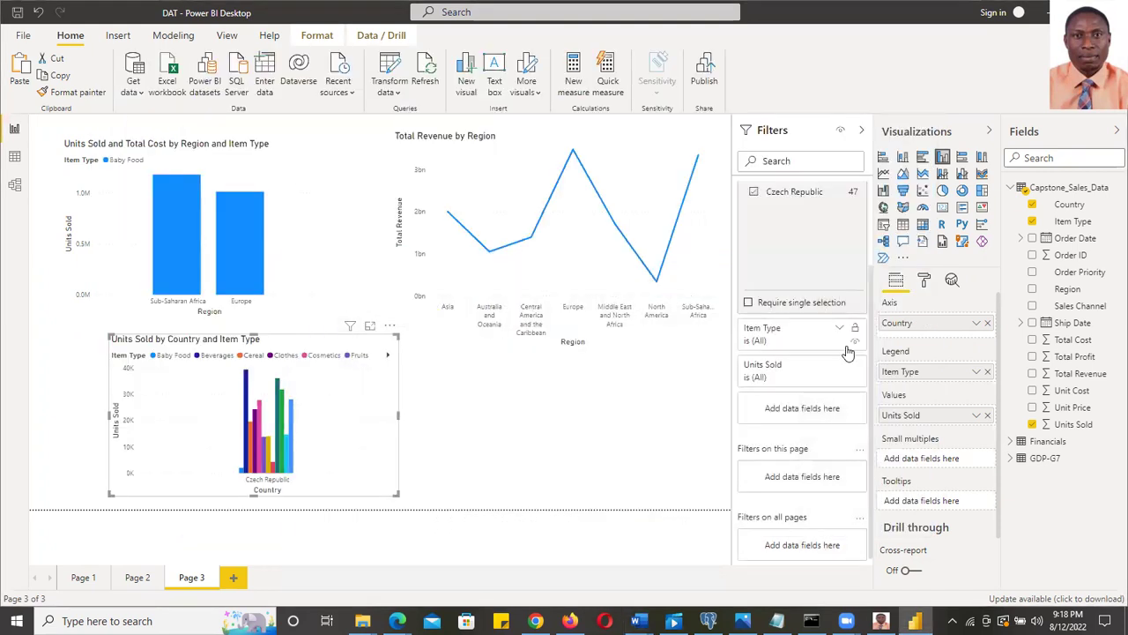
click(798, 348)
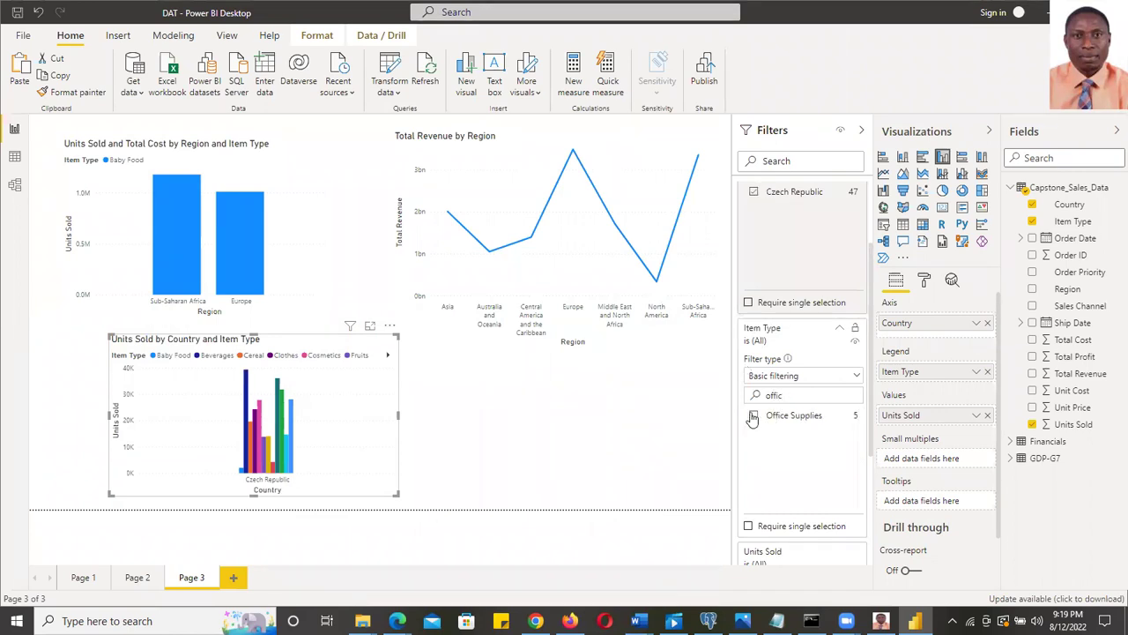
click(754, 415)
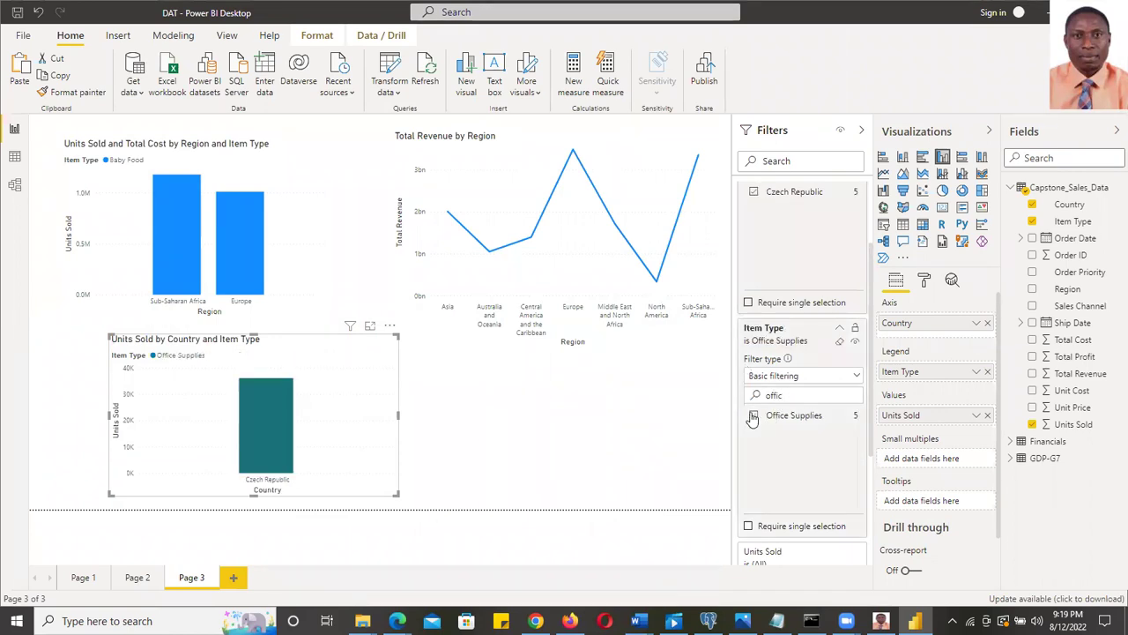
Read the Czech Republic column's tooltip, review the remaining questions in the Word document, and return to Power BI
click(639, 443)
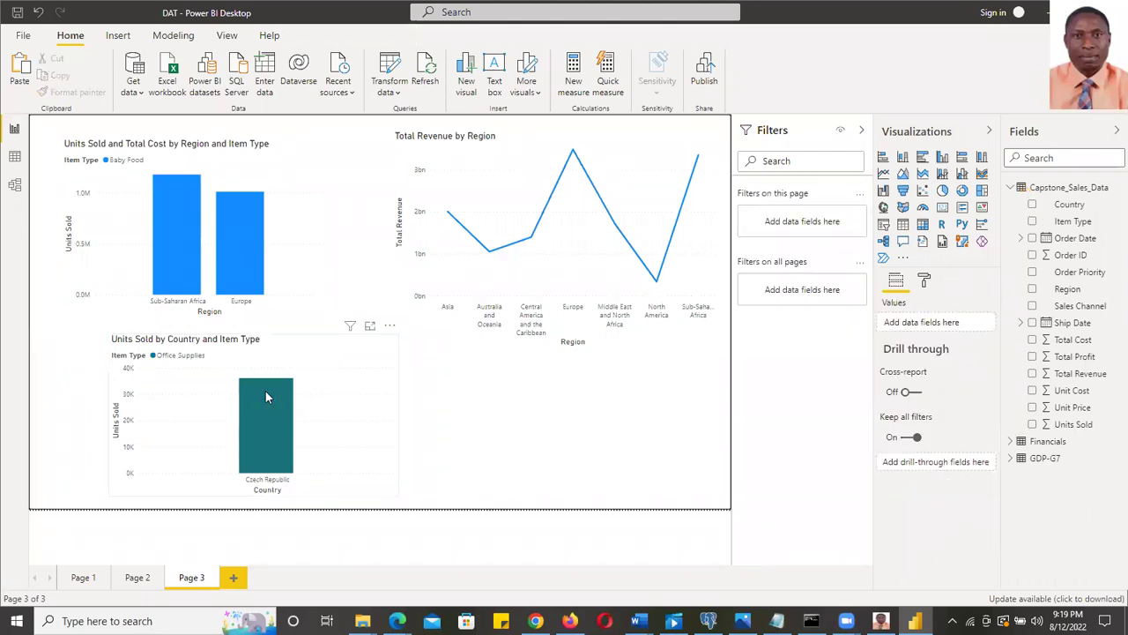
mouse_move(266, 397)
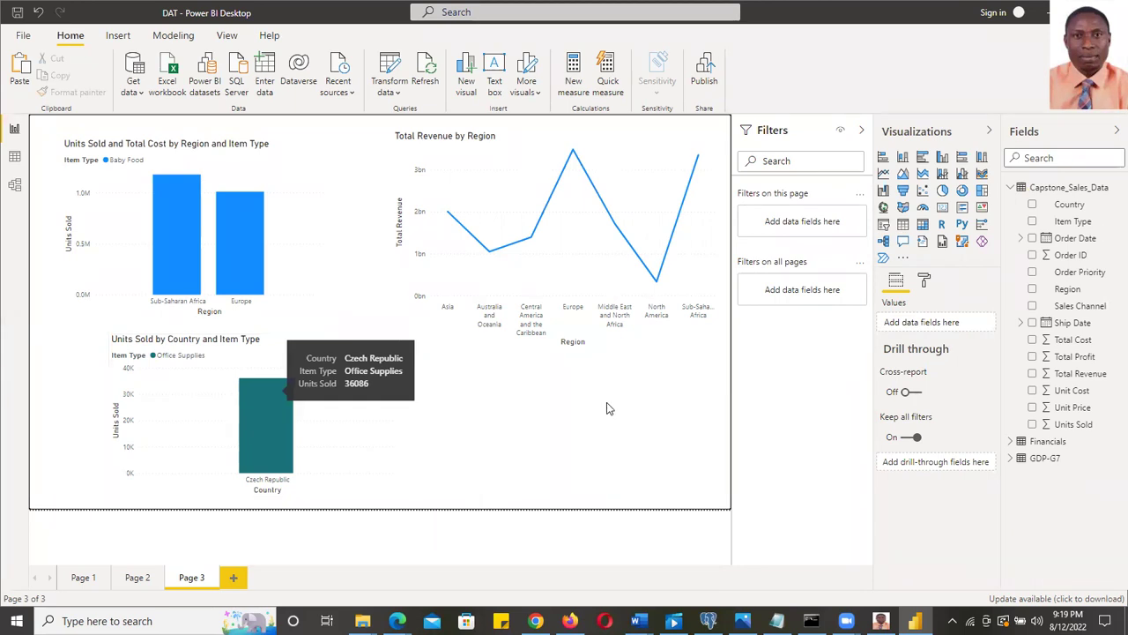
mouse_move(639, 621)
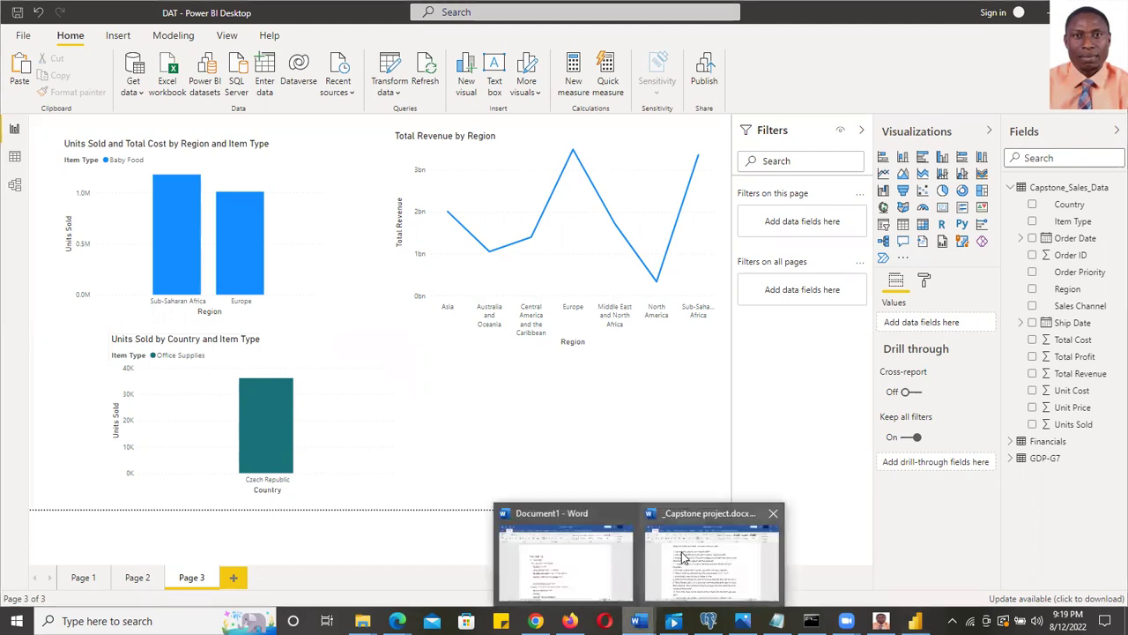
key(alt+Tab)
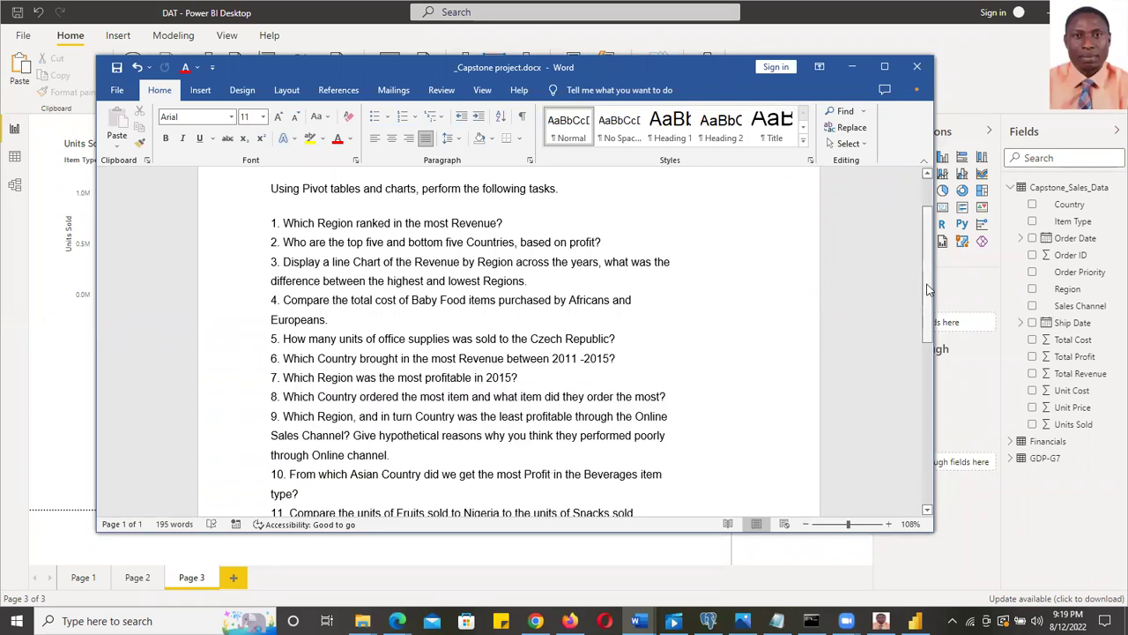
scroll(925, 286, down, 2)
scroll(916, 294, up, 2)
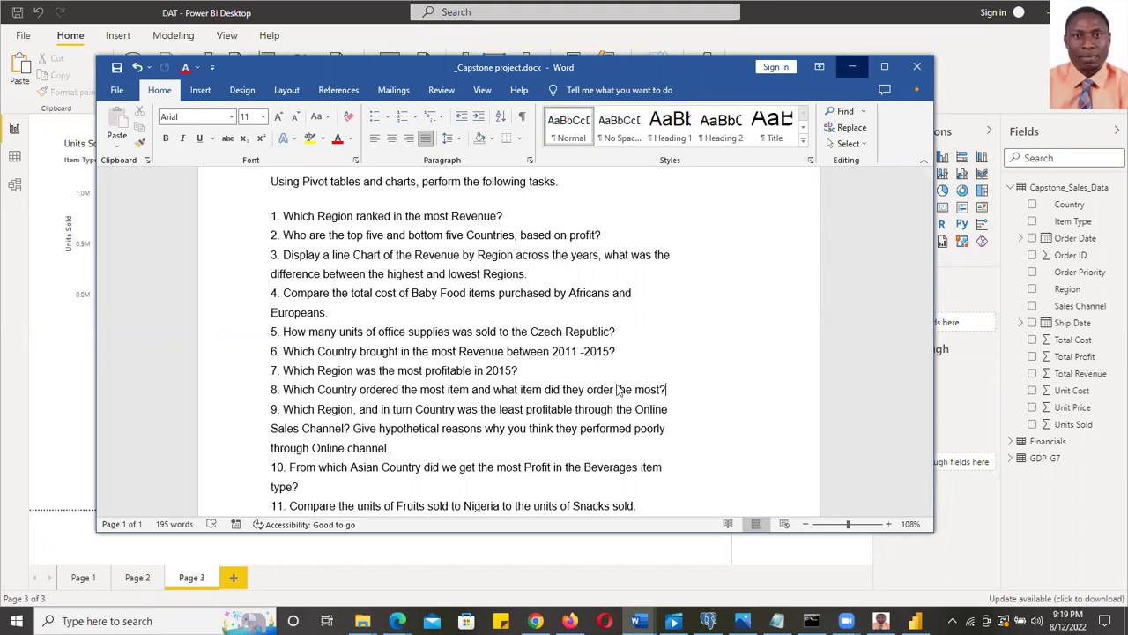
click(853, 67)
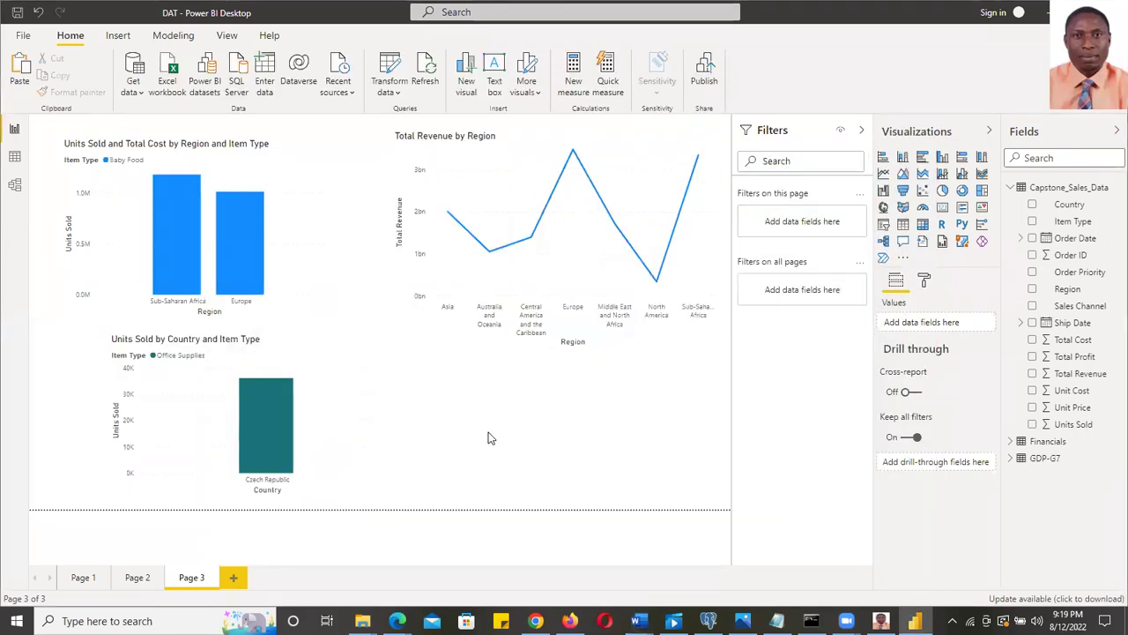
Narrow the Czech Republic office supplies chart, move it toward the page's left edge, and deselect it
click(402, 413)
drag(397, 415, 308, 419)
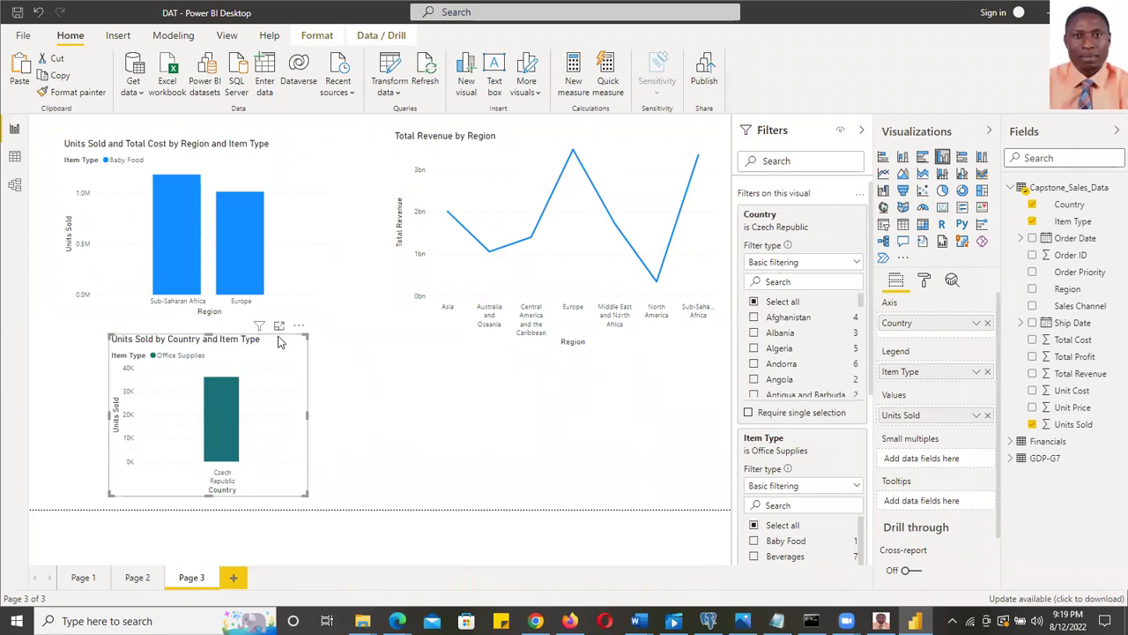
drag(262, 340, 203, 344)
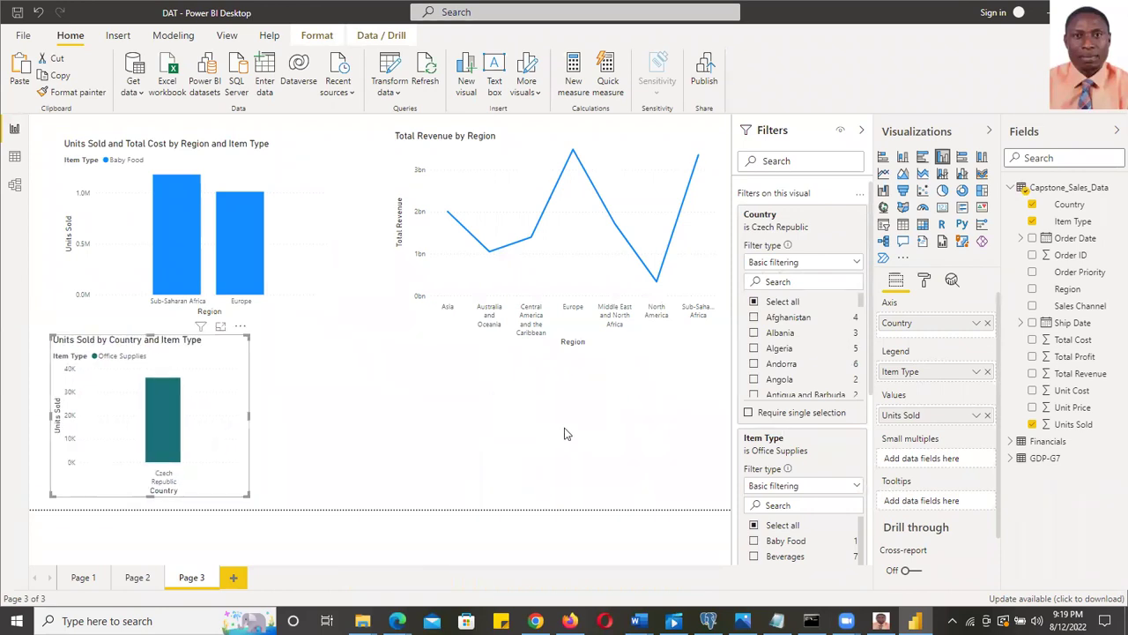
key(Escape)
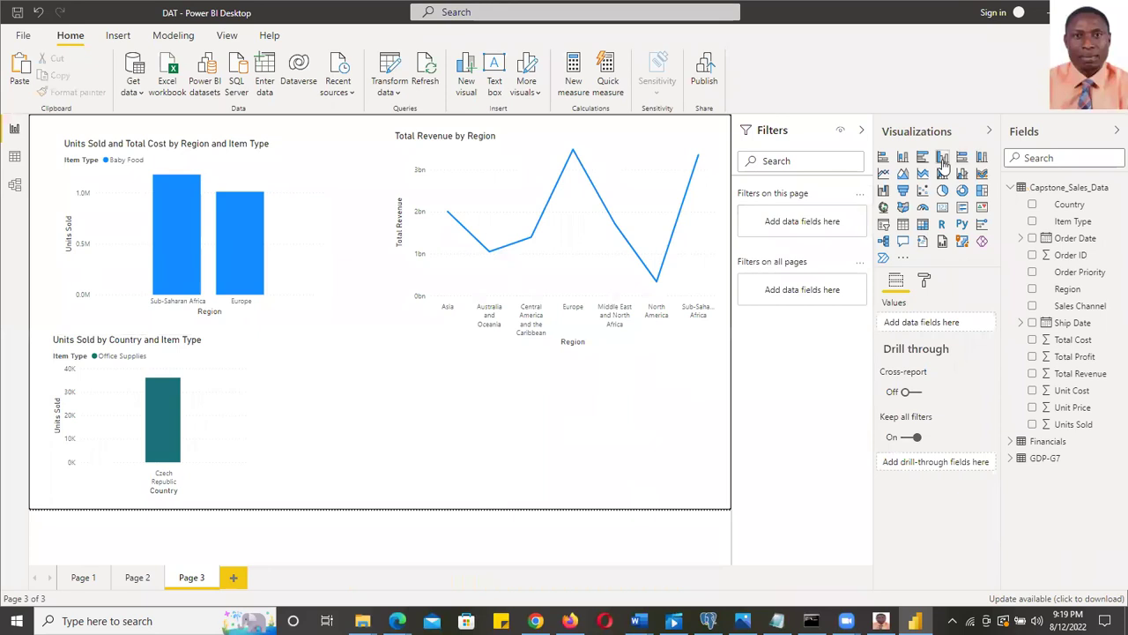
Add a clustered column chart beside the Czech Republic chart with Country as axis and Total Revenue as values, and widen it
click(943, 163)
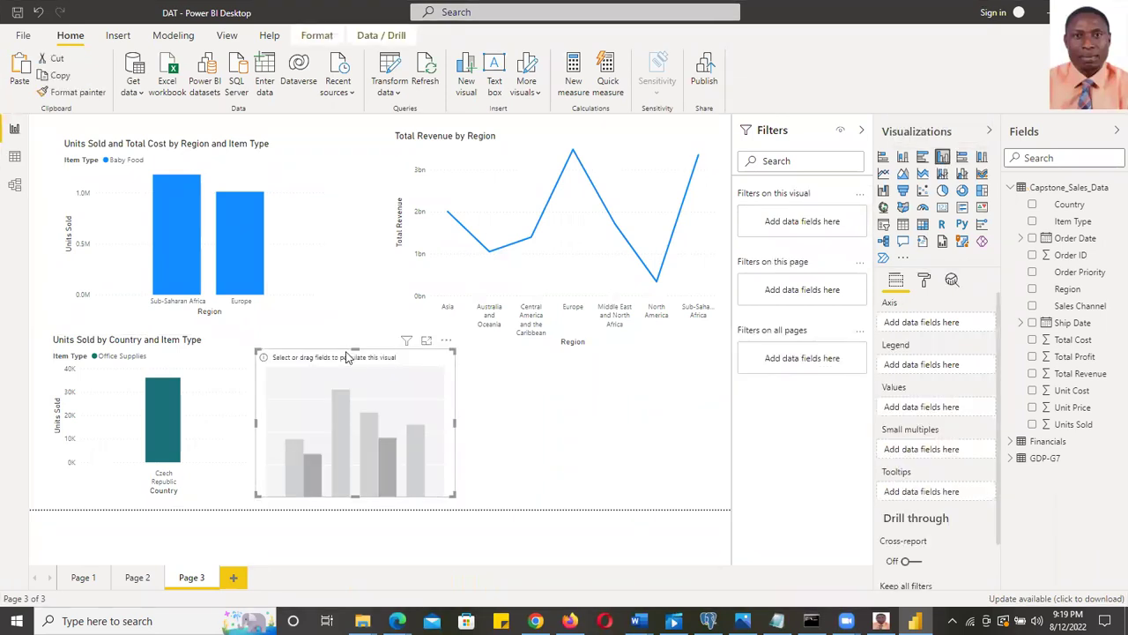
drag(348, 358, 379, 364)
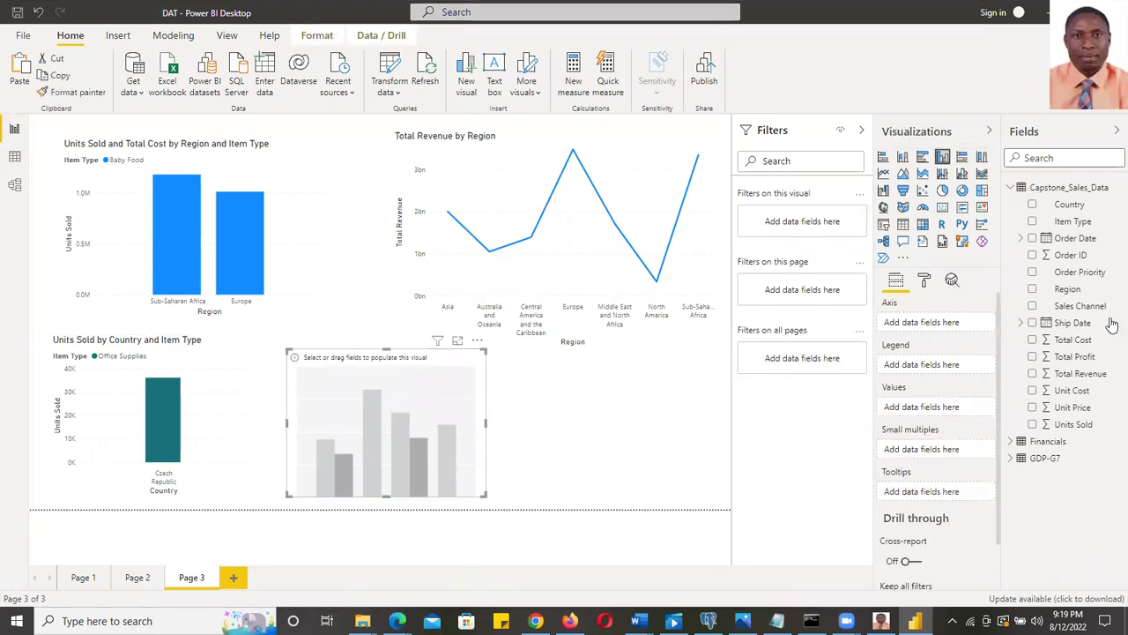
click(1035, 205)
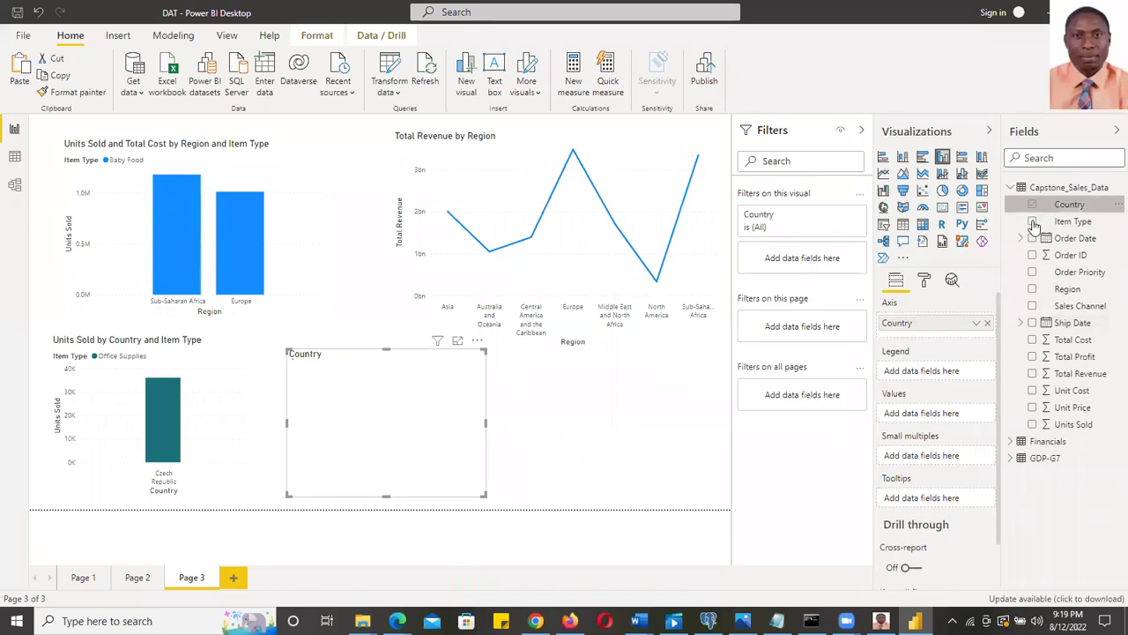
click(1033, 374)
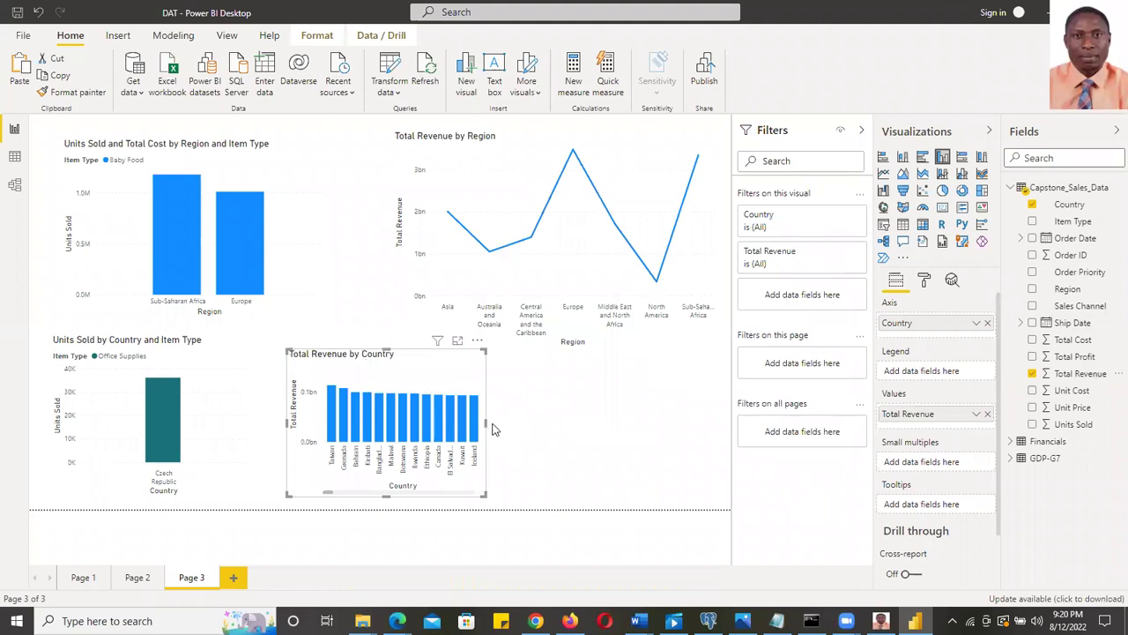
drag(490, 427, 540, 425)
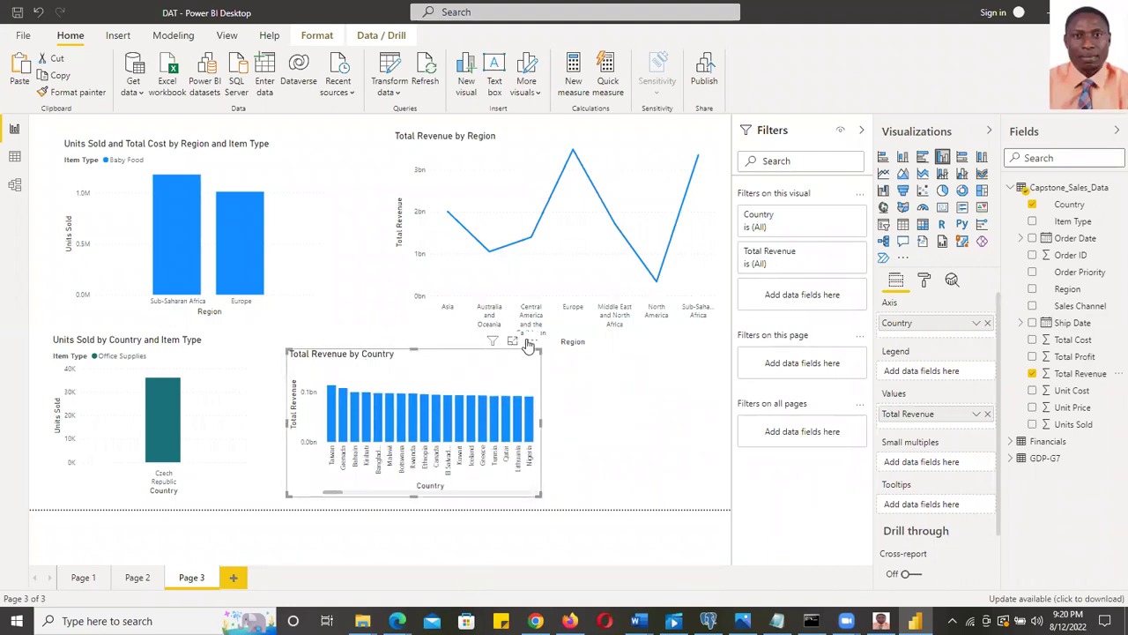
Sort the revenue by country column chart by Total Revenue
click(532, 342)
mouse_move(566, 455)
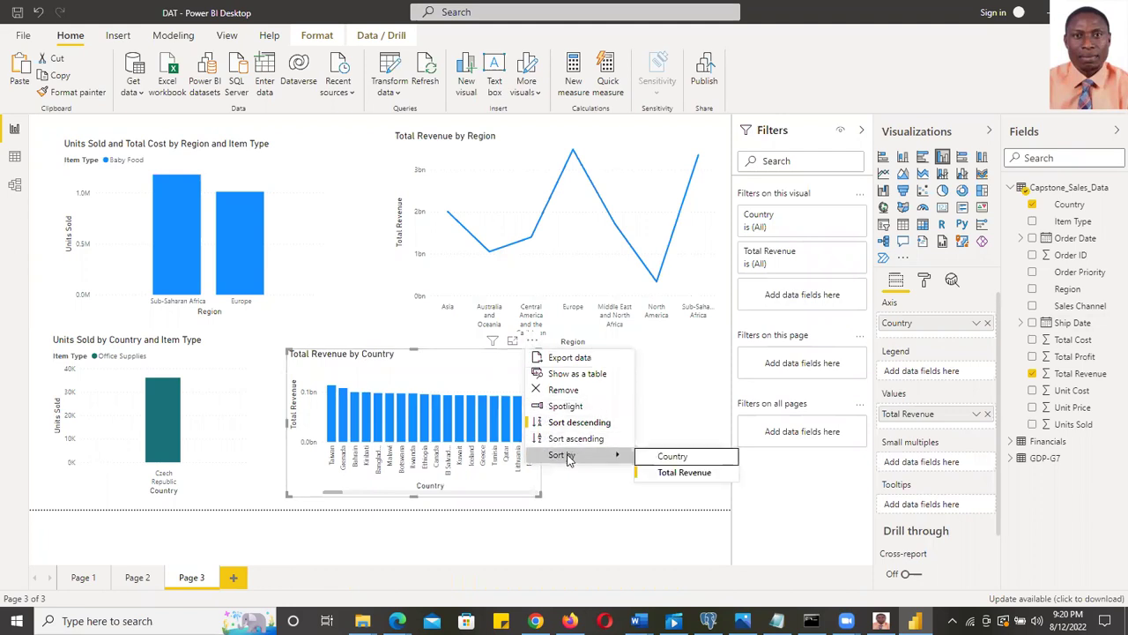
click(659, 472)
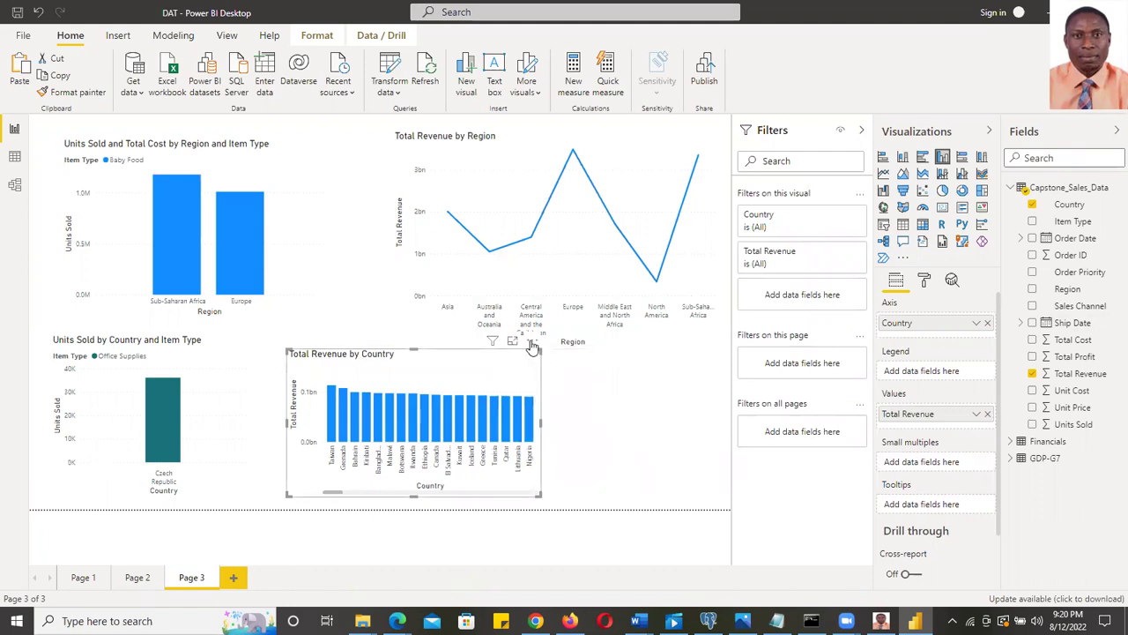
Set the revenue by country column chart to sort in descending order
click(531, 341)
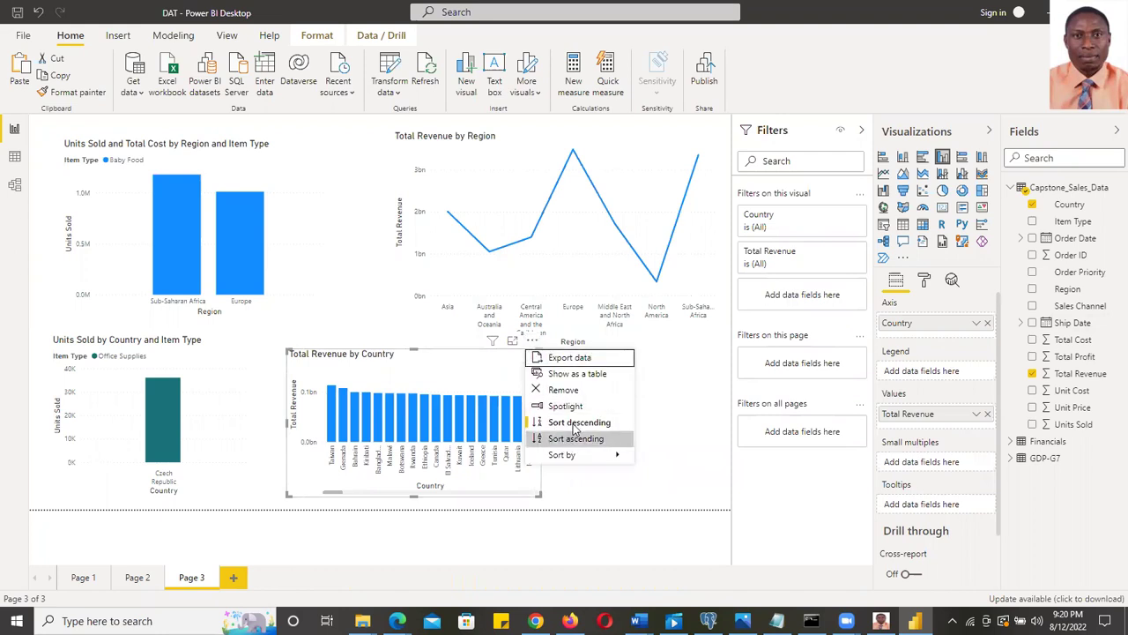
click(610, 428)
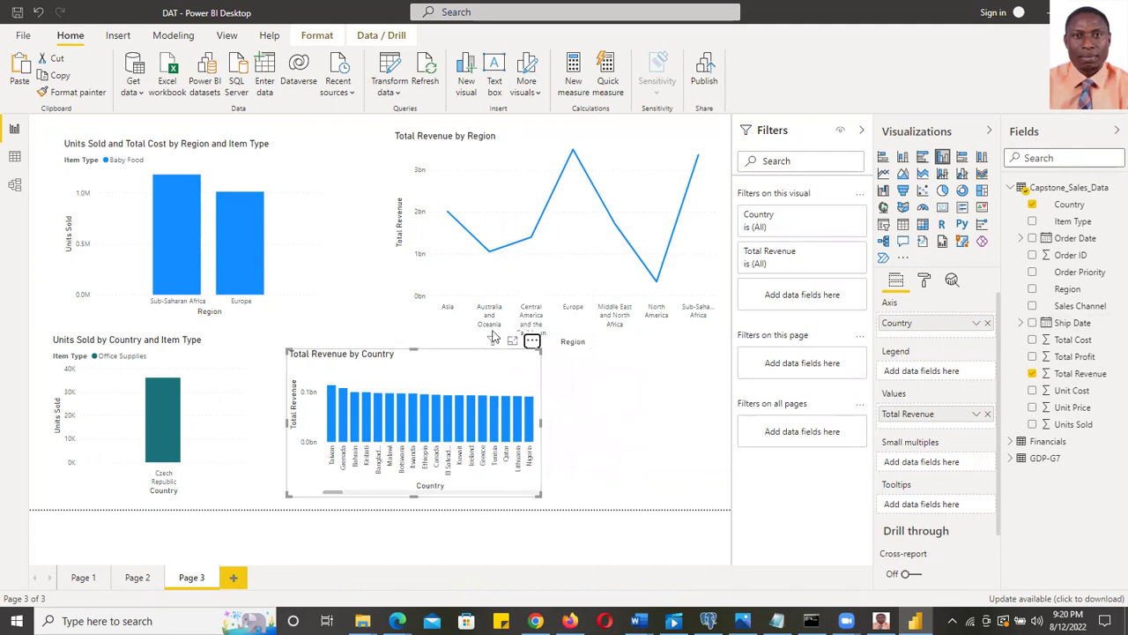
Shorten the revenue by region line chart from below and extend the revenue by country chart upward into the freed space
click(430, 343)
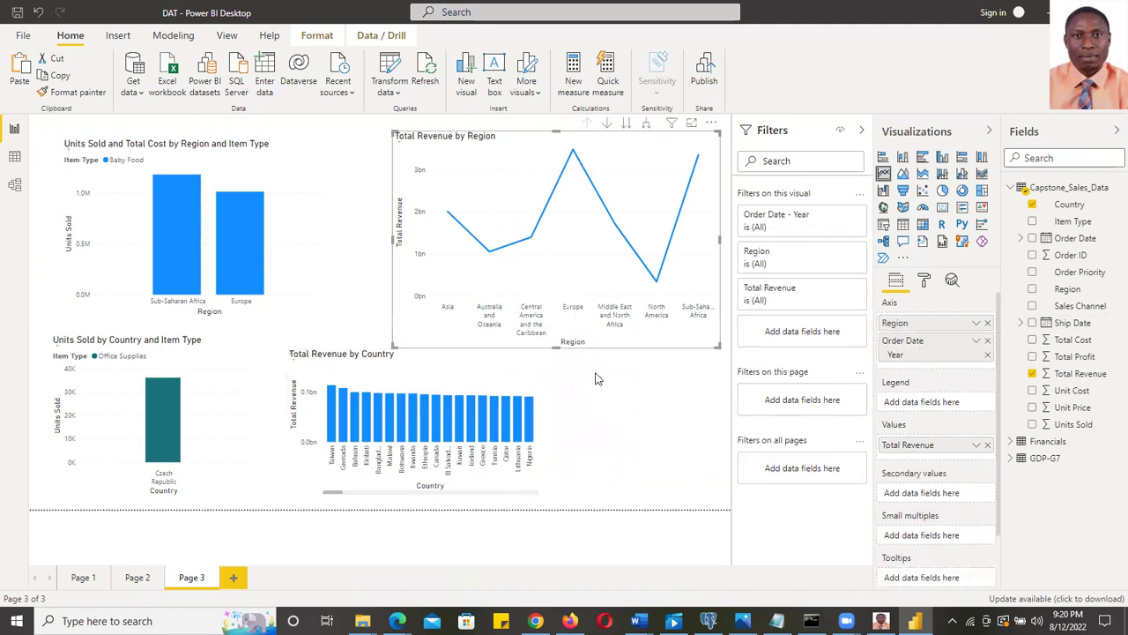
drag(556, 346, 562, 308)
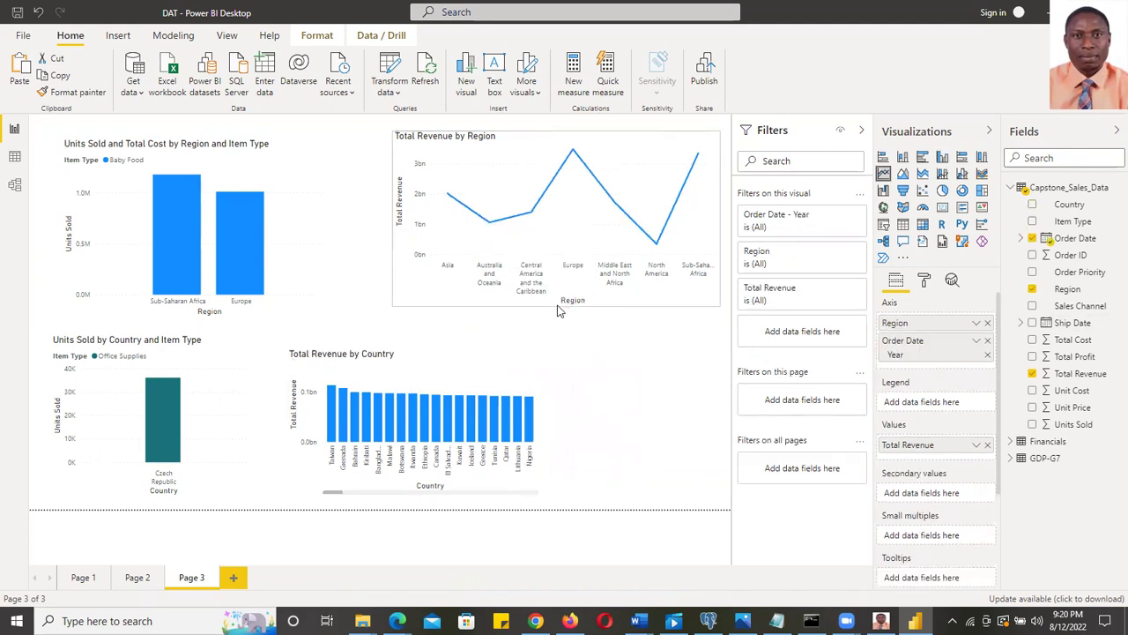
drag(410, 348, 424, 318)
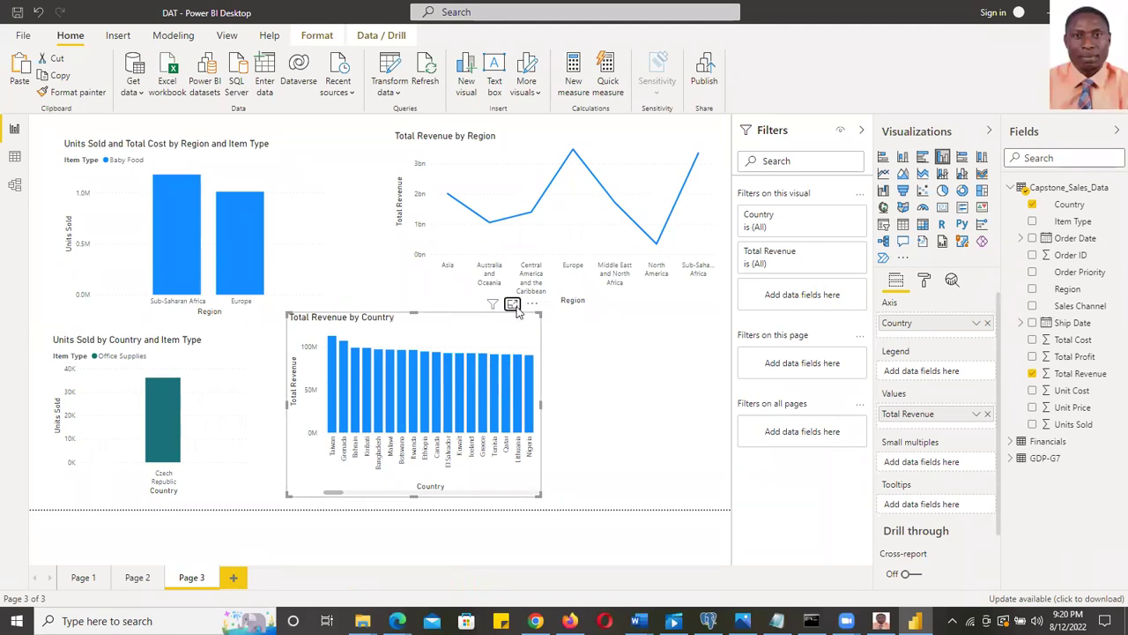
View the revenue by country chart in focus mode, read the tallest column's tooltip, and return to the report page
click(514, 306)
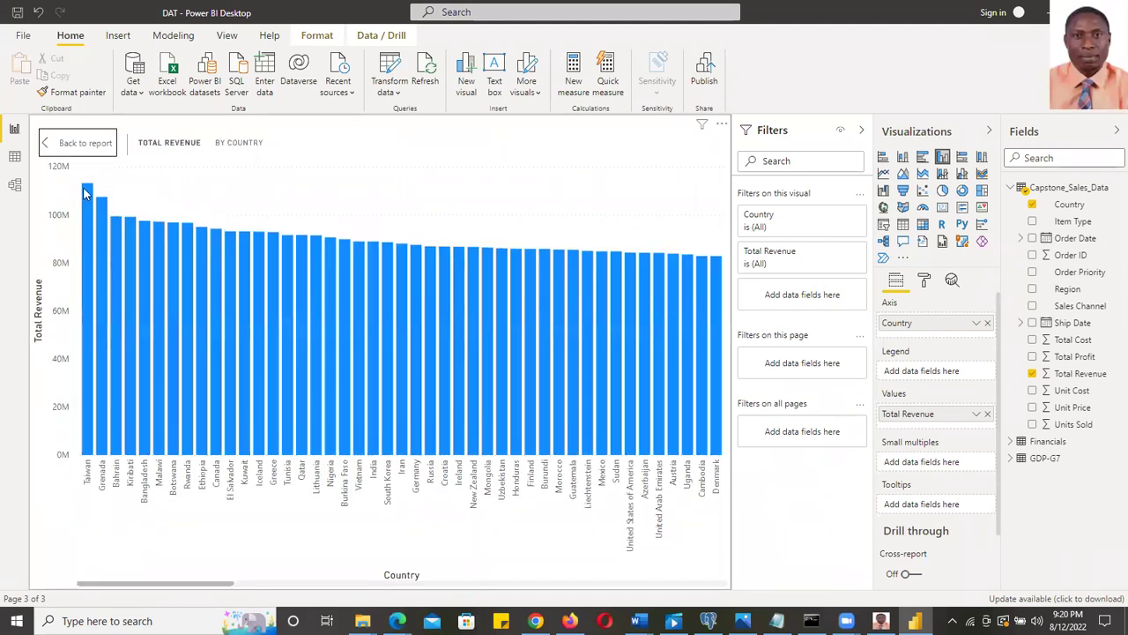
mouse_move(86, 192)
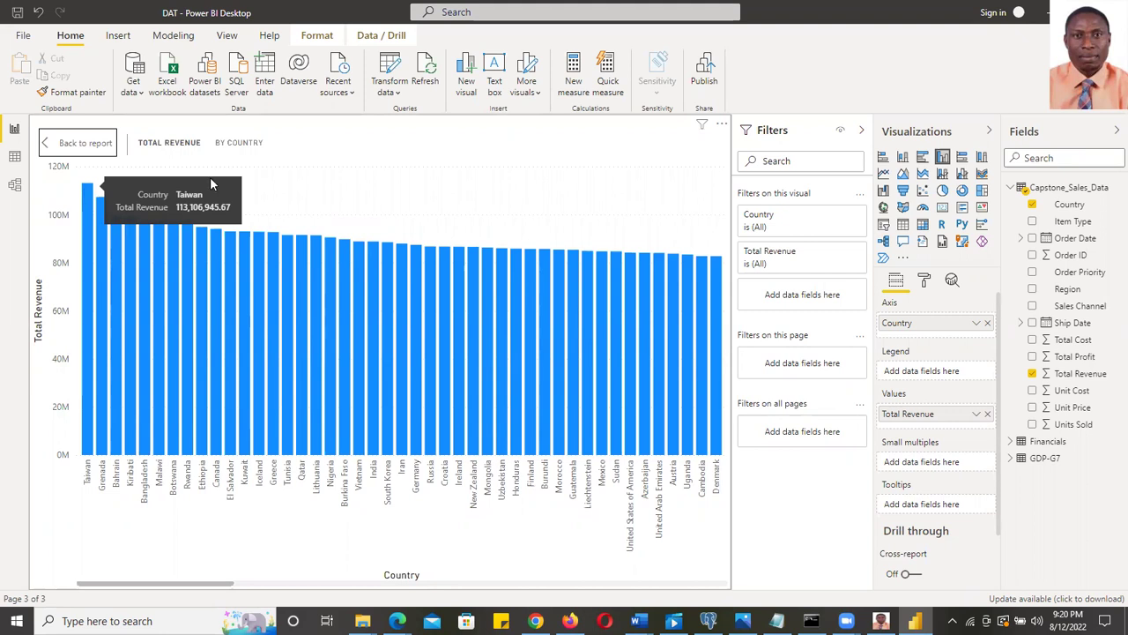
click(77, 150)
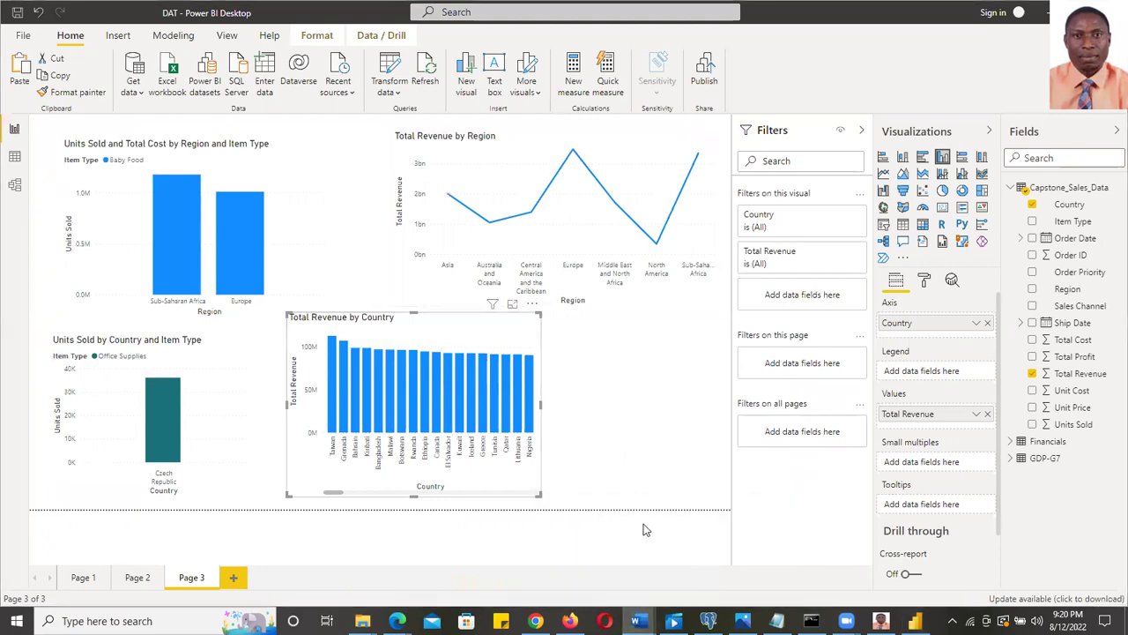
Switch to the Word document to reread the question on the top revenue country for 2011-2015, and return to Power BI
key(alt+Tab)
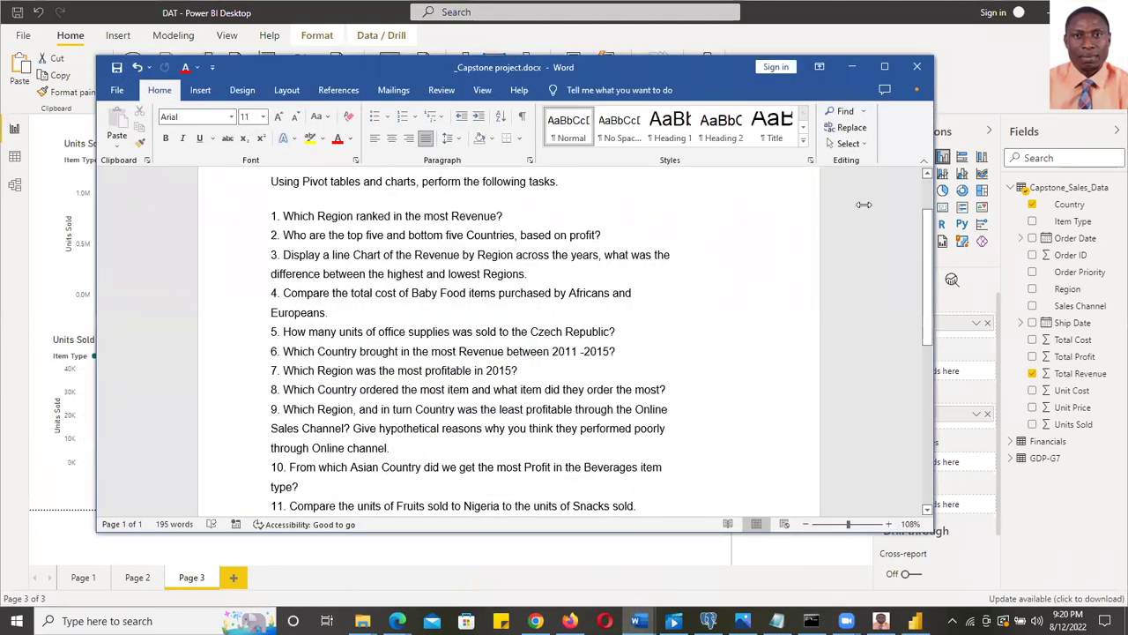
click(851, 67)
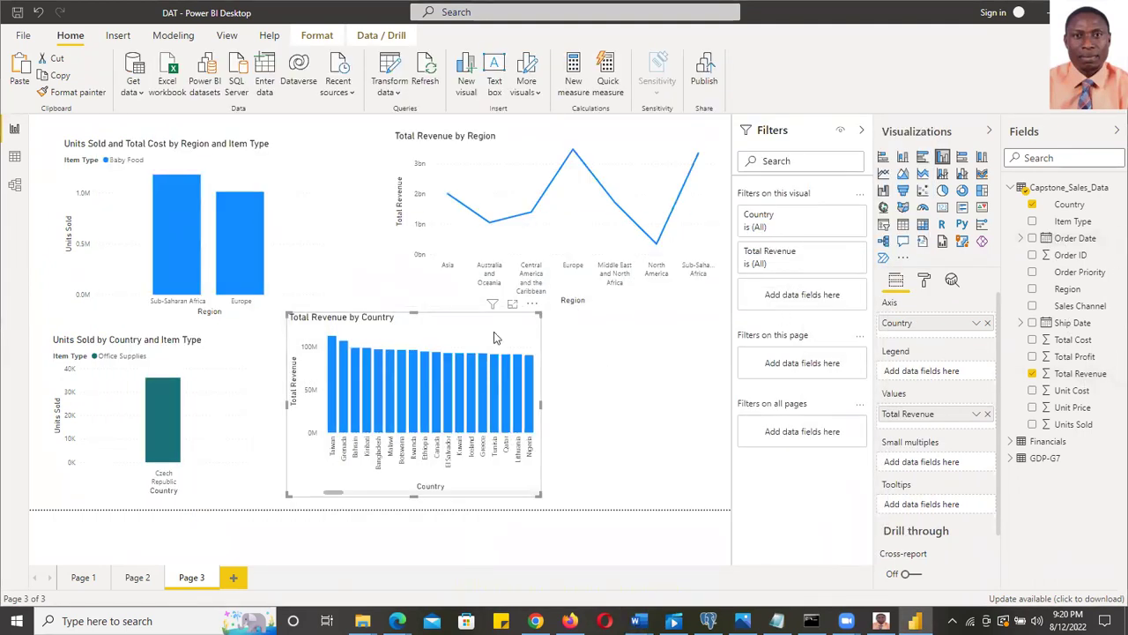
Add Order Date to the Total Revenue by Country chart's axis, keeping only the Year level
click(1033, 239)
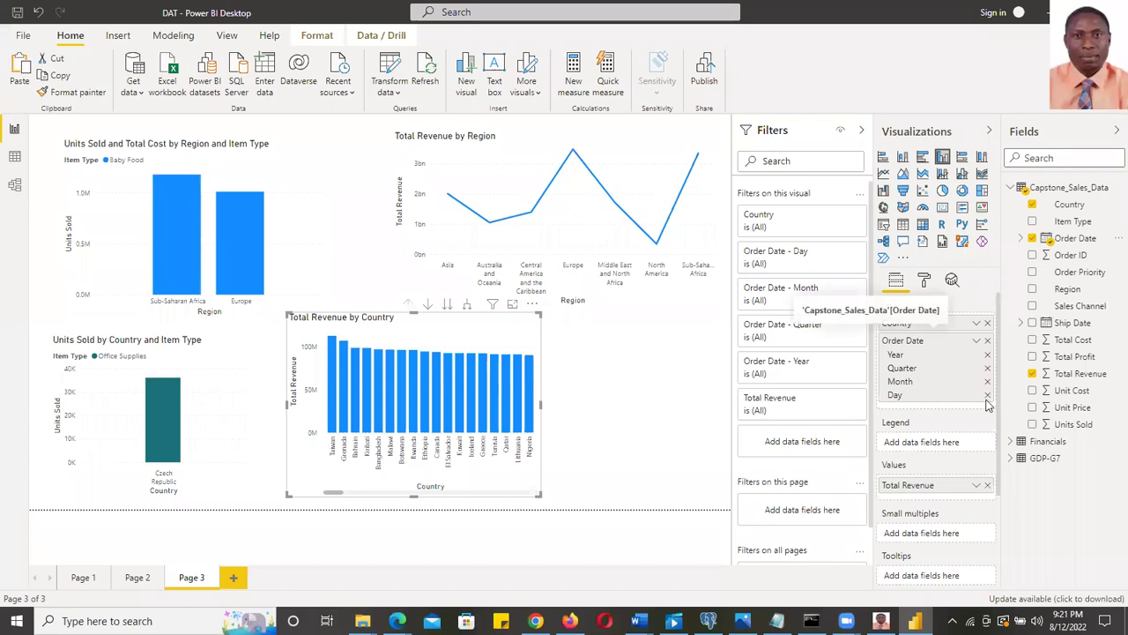
click(987, 394)
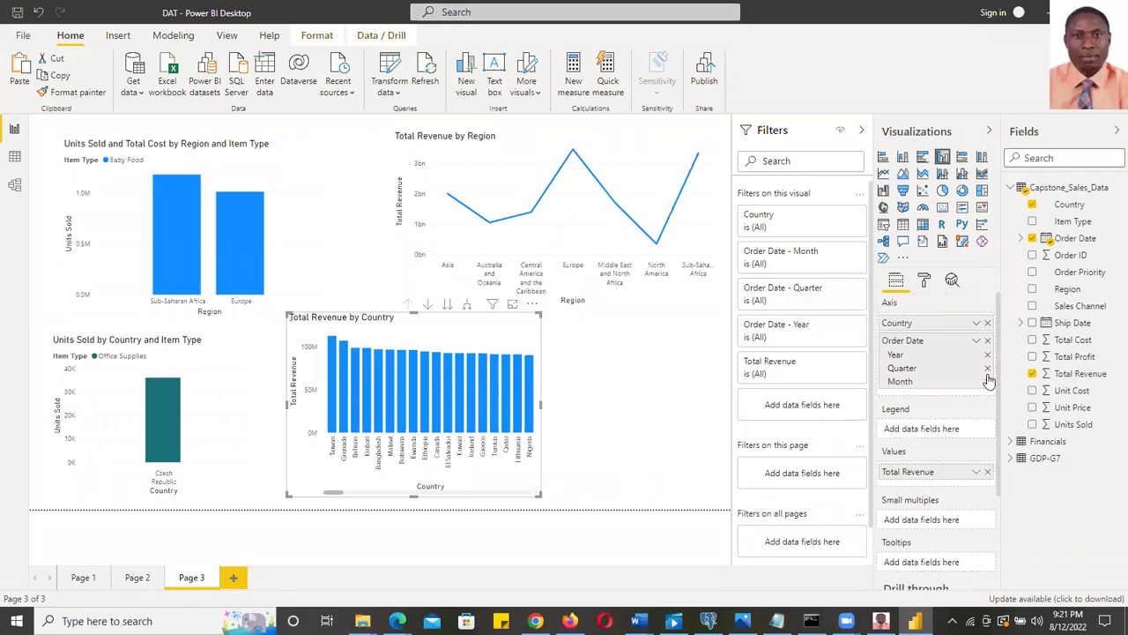
click(987, 381)
click(987, 369)
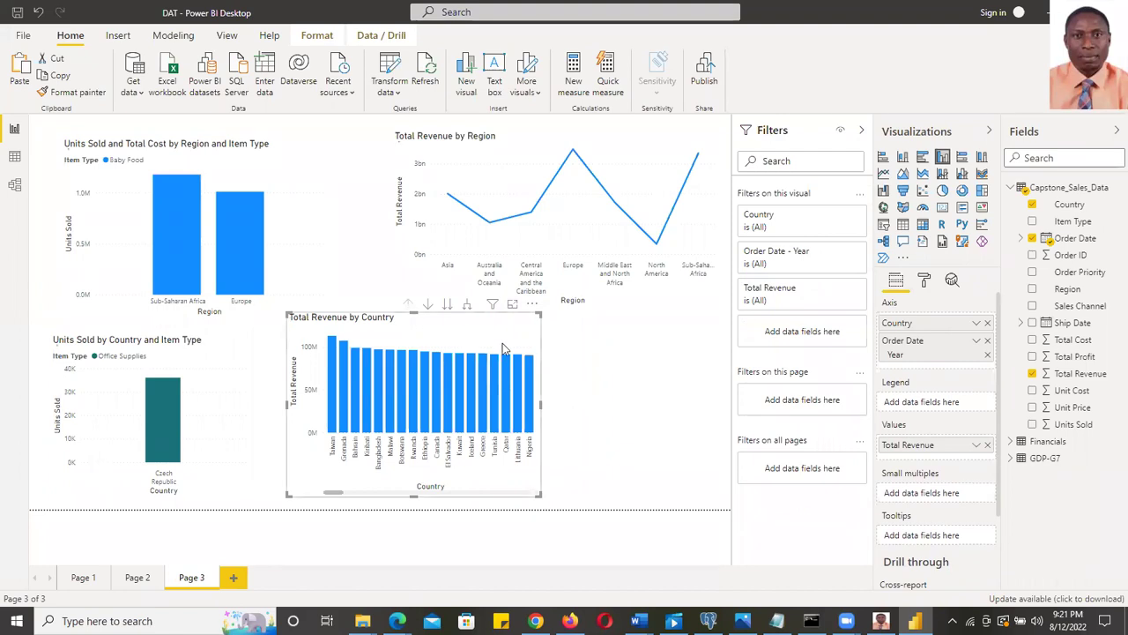
Filter the Total Revenue by Country chart by Order Date - Year with basic filtering, selecting 2011, 2012, 2013, 2014 and 2015
click(840, 254)
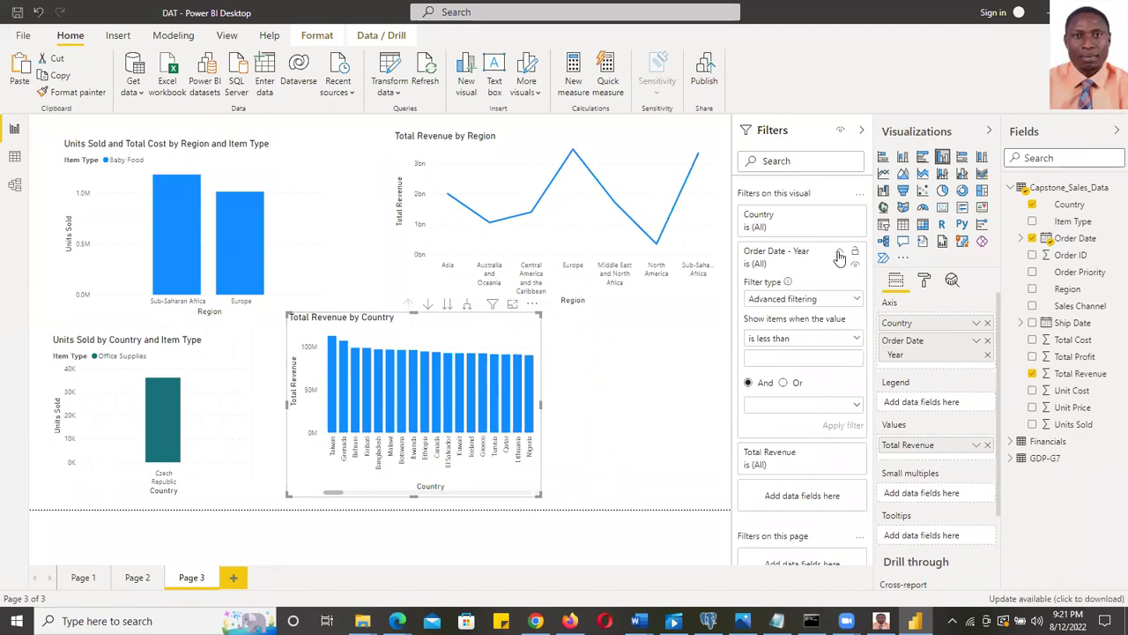
click(851, 301)
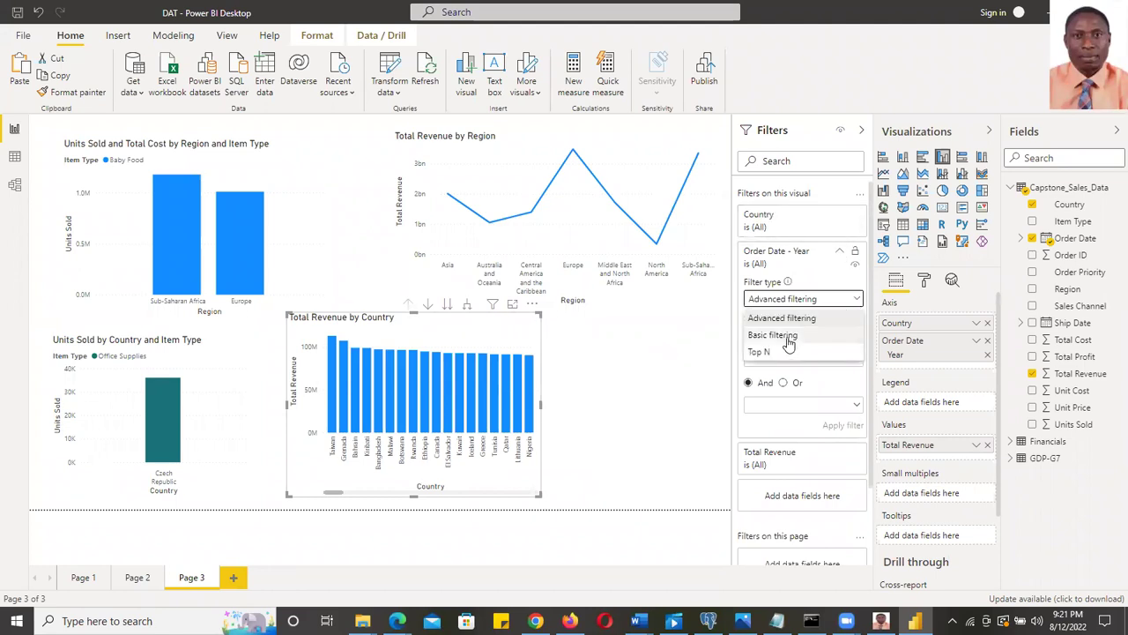
click(787, 339)
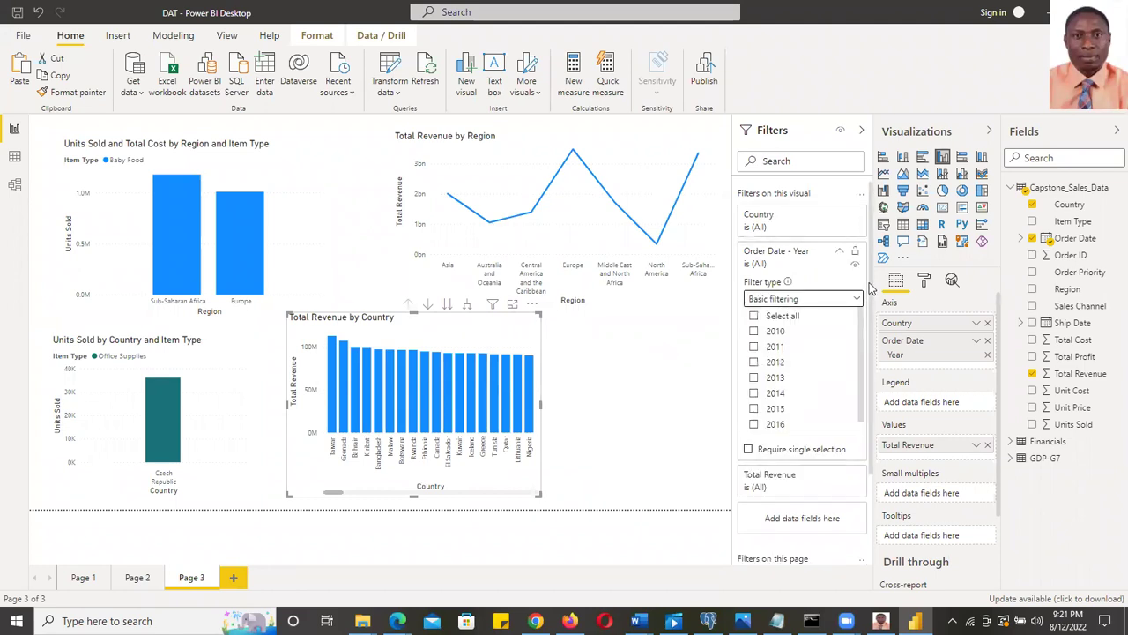
click(754, 346)
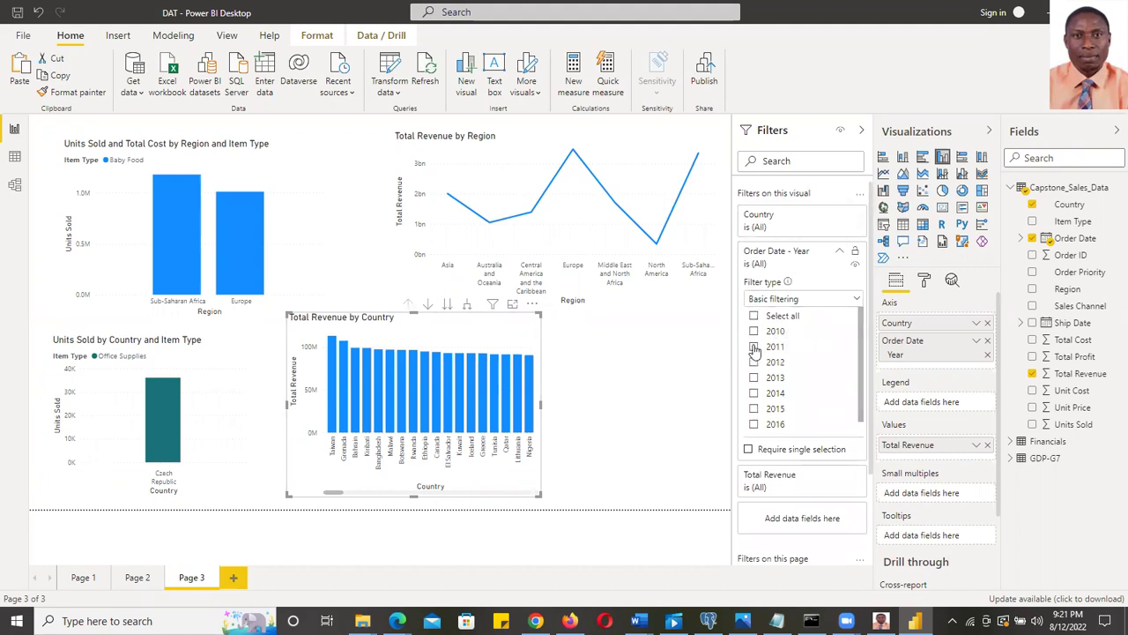
click(754, 361)
click(754, 377)
click(753, 392)
click(753, 408)
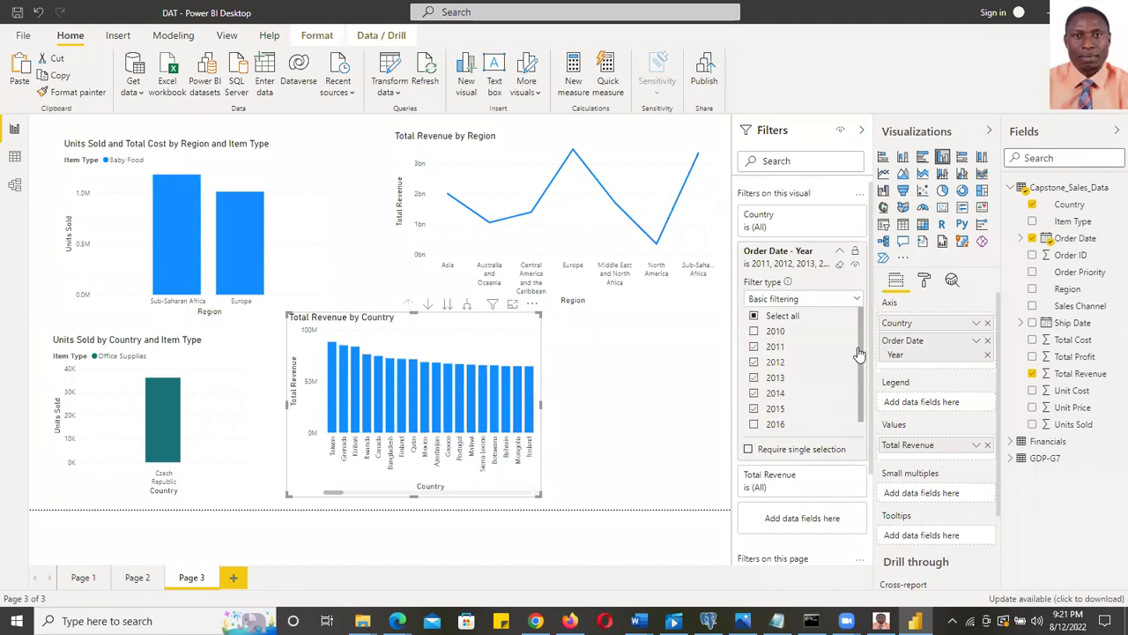
Check the question about revenue between 2011 and 2015 in the _Capstone project Word document and return to the Power BI report
click(854, 303)
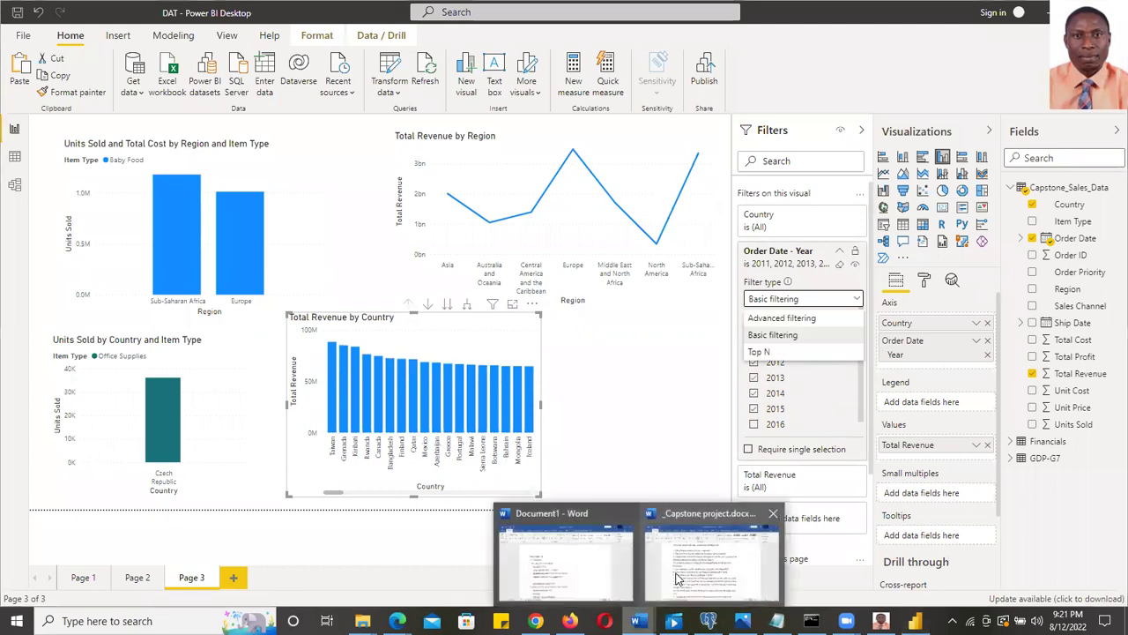
click(714, 568)
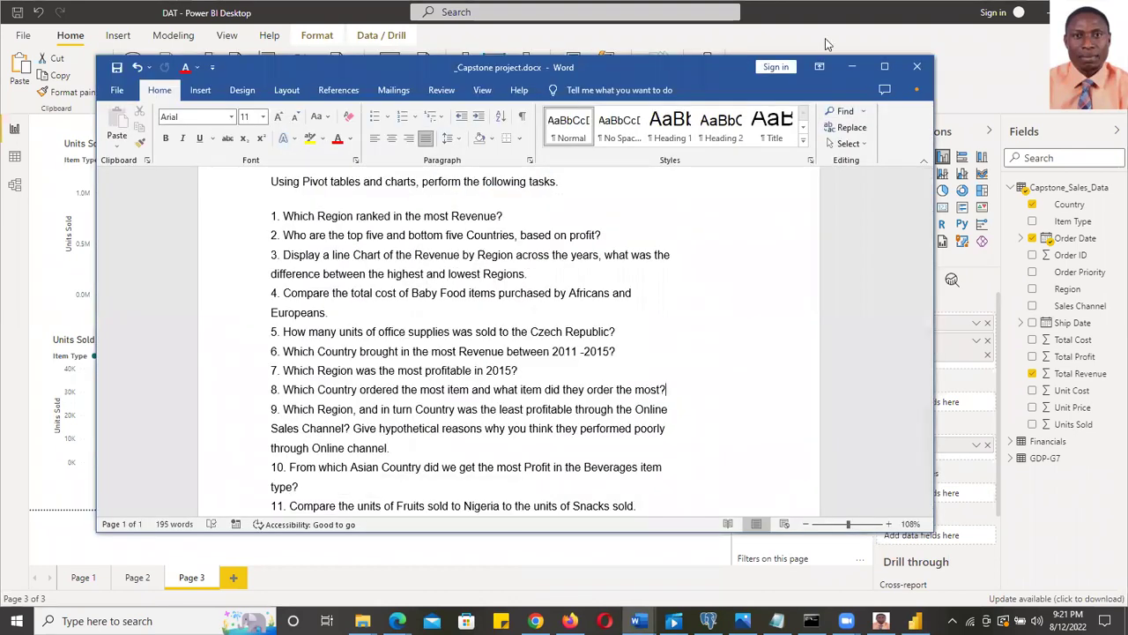
click(852, 67)
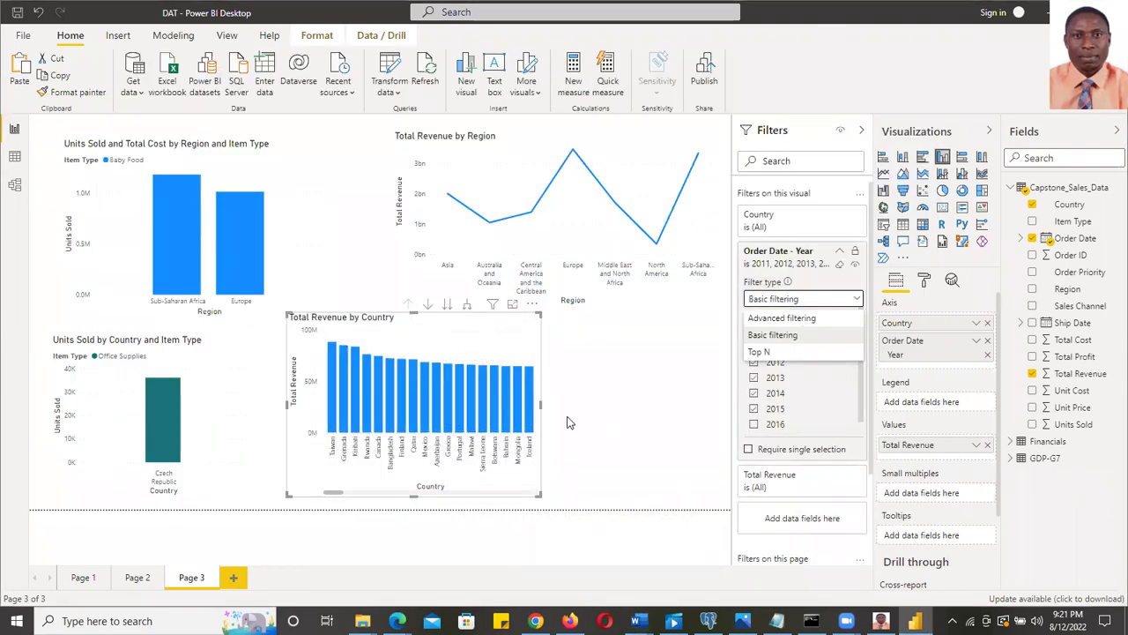
Examine the Total Revenue by Country chart's sort options and leading bars, including in the enlarged focus view, and return to the report
click(486, 319)
click(532, 304)
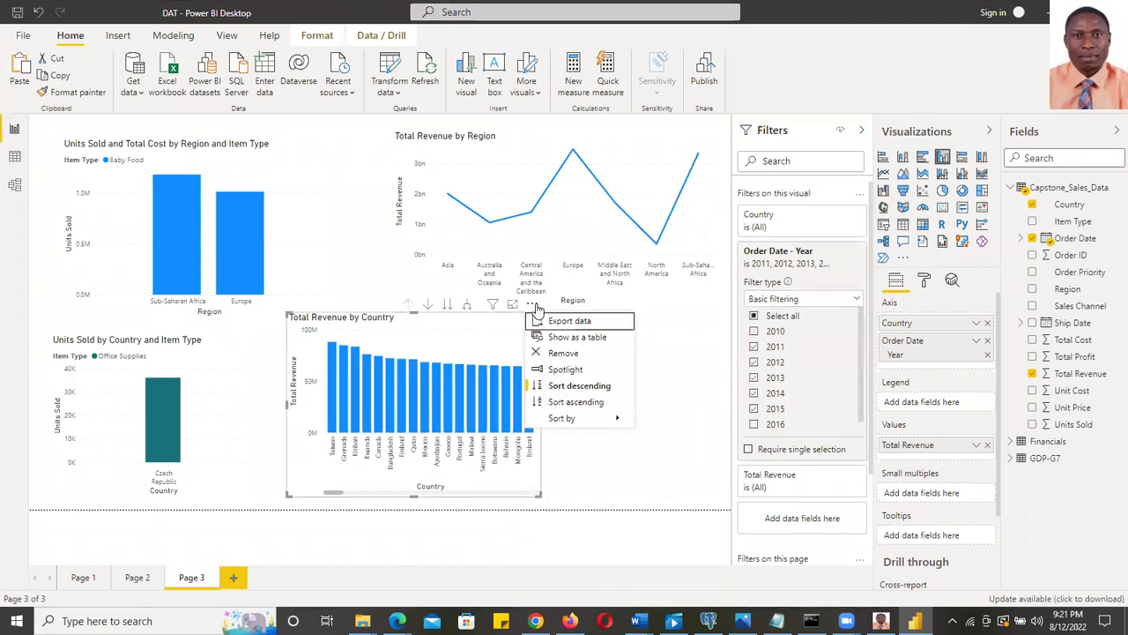
mouse_move(560, 422)
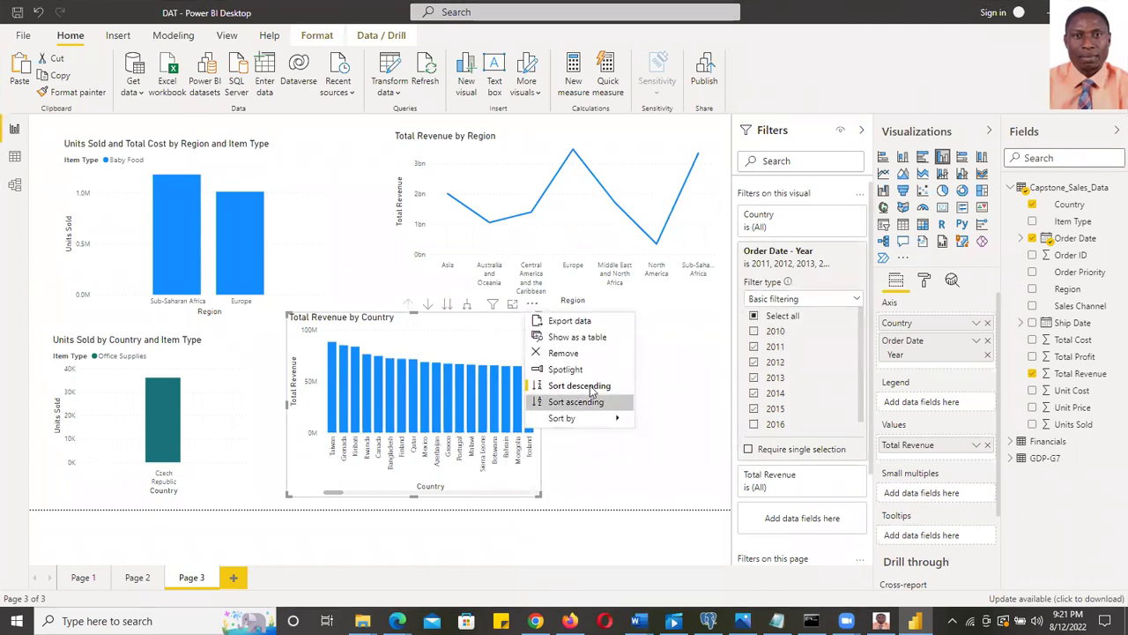
key(Escape)
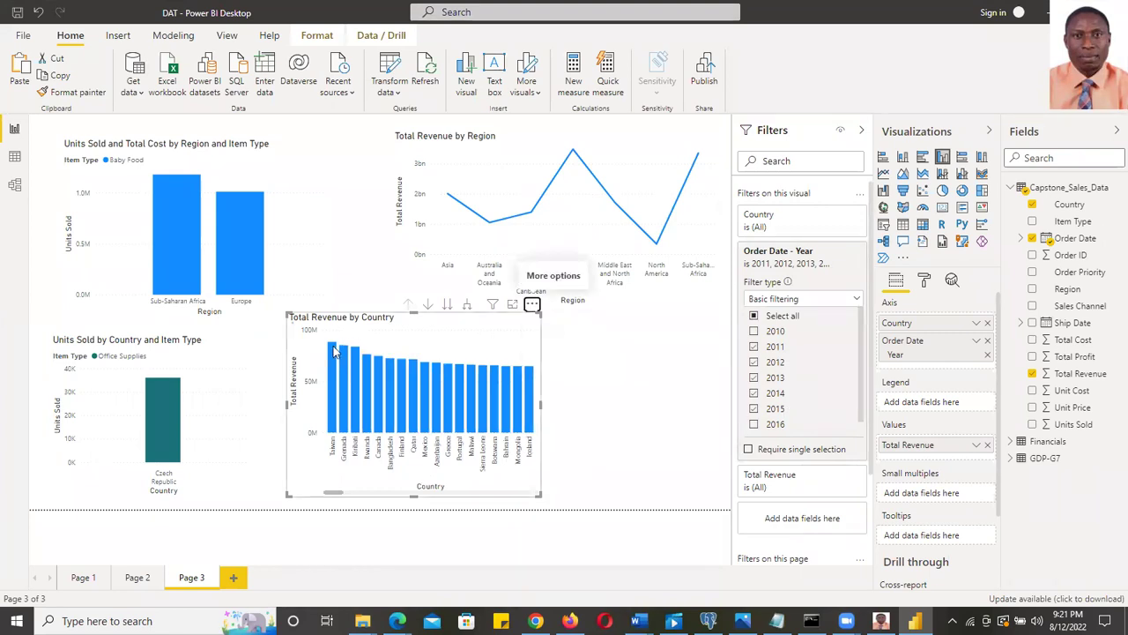
mouse_move(332, 356)
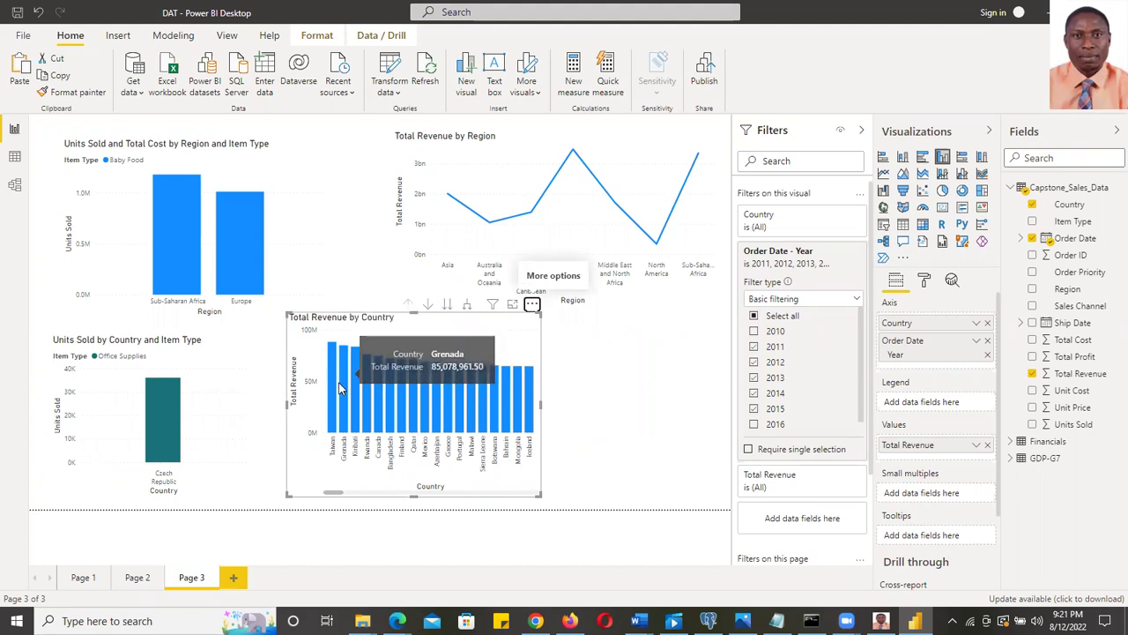
mouse_move(356, 392)
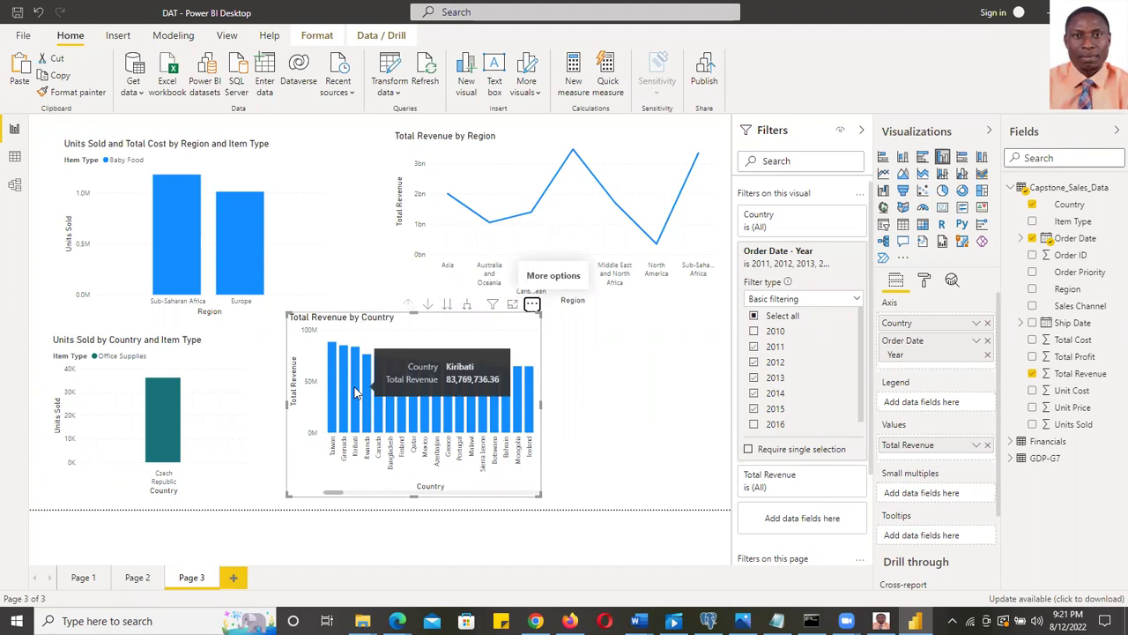
click(512, 304)
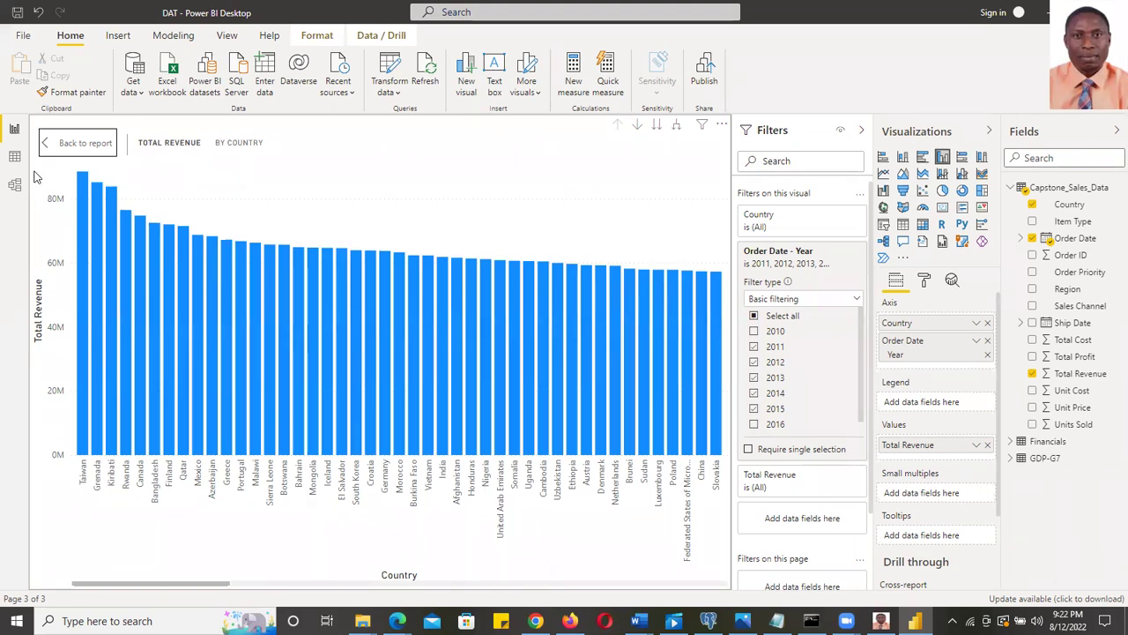
click(63, 146)
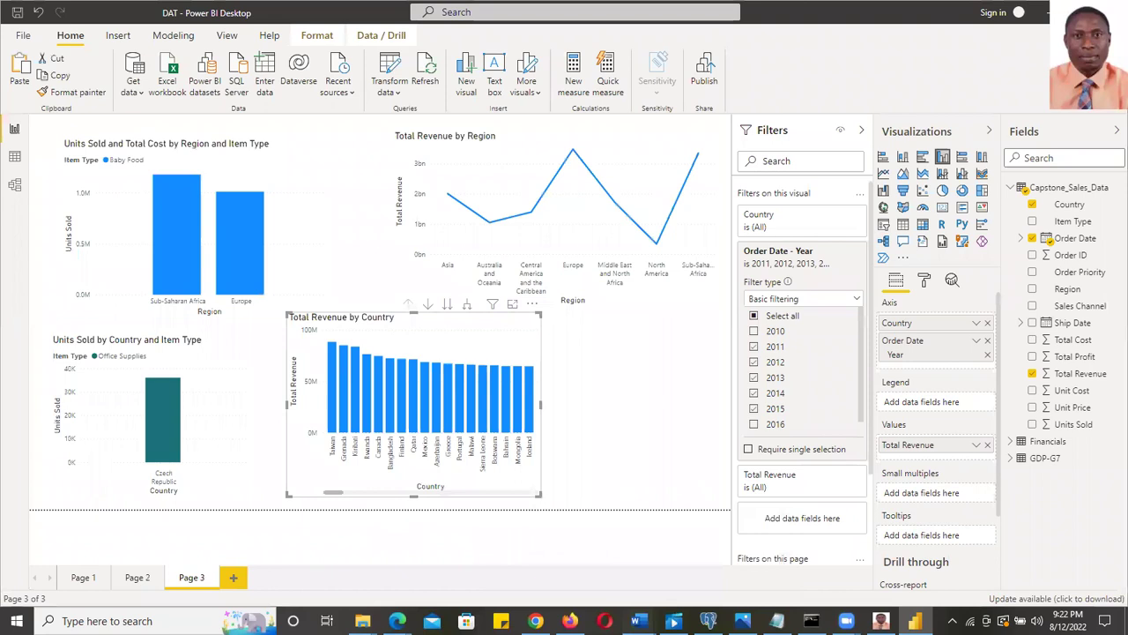
Consult the _Capstone project Word document for the next question and return to the Power BI report
key(alt+Tab)
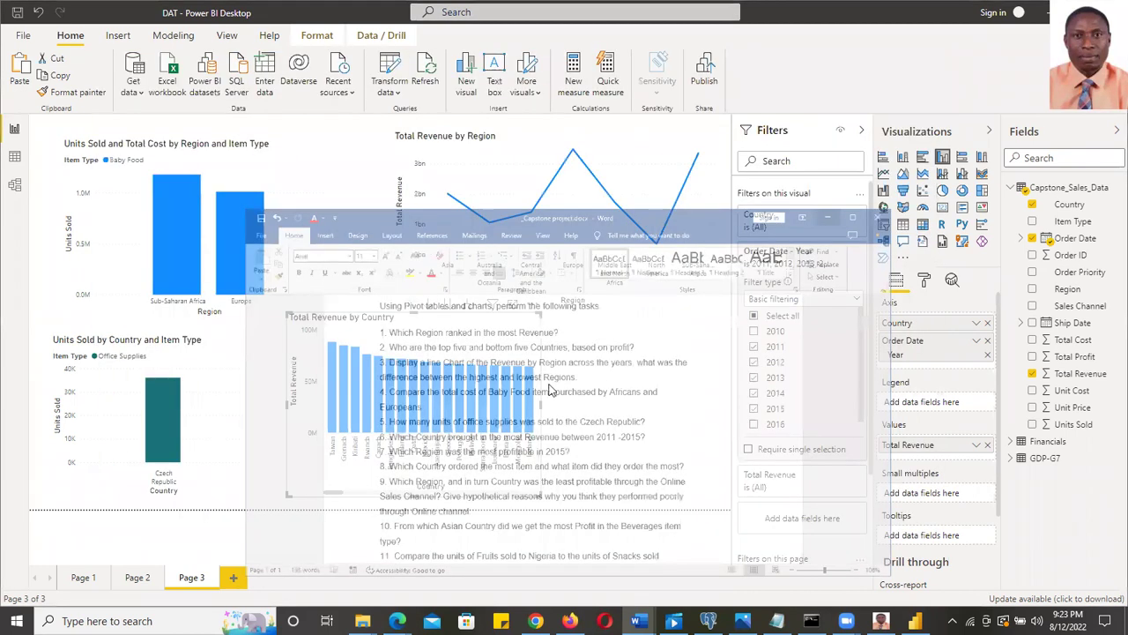
click(853, 67)
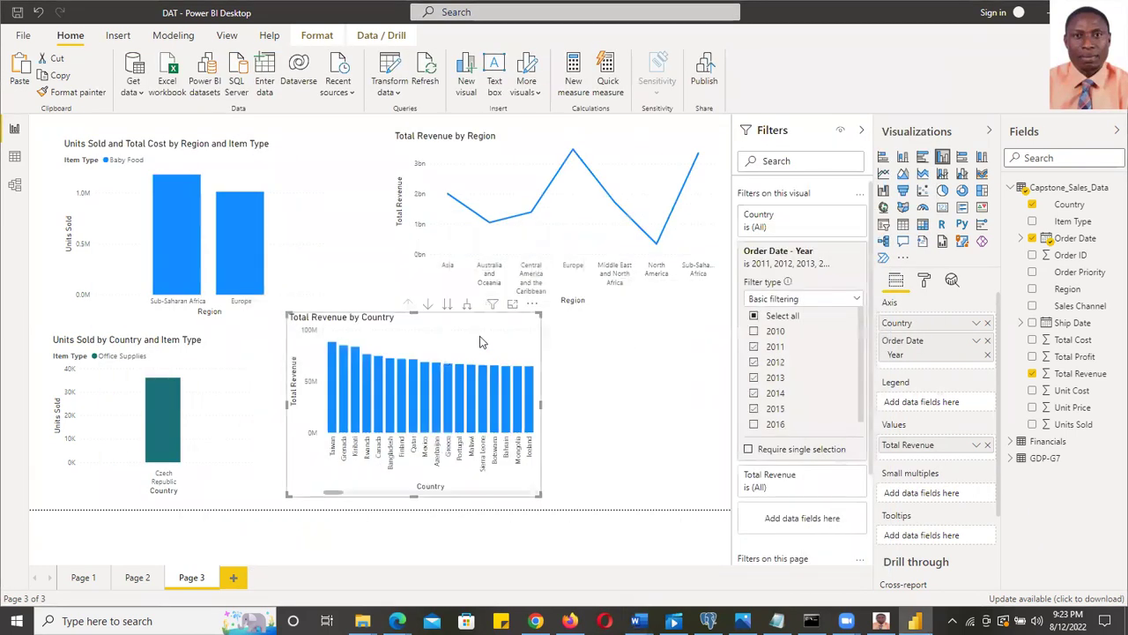
Move the Total Revenue by Country chart to the page's lower-right area and narrow both Units Sold column charts
drag(457, 331, 638, 339)
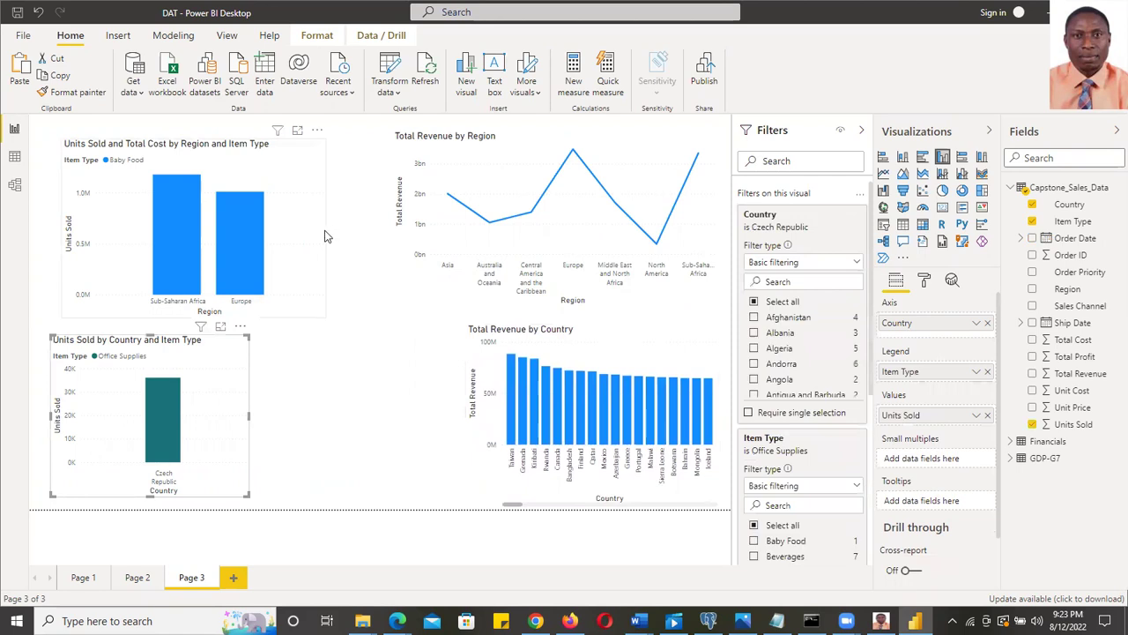
drag(320, 224, 252, 230)
click(209, 362)
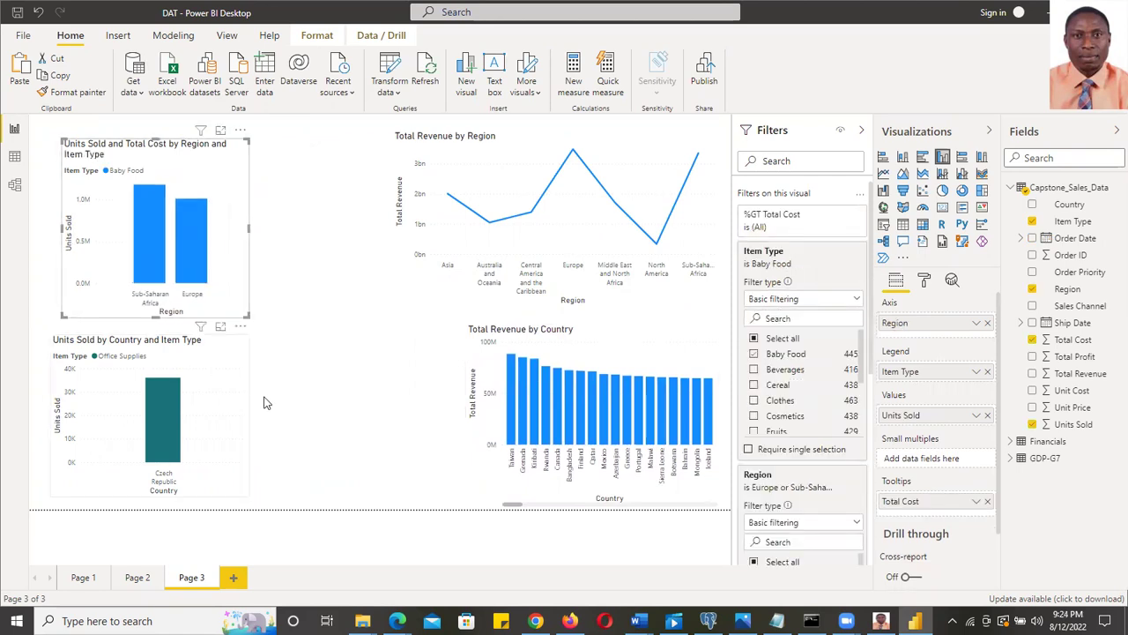
drag(251, 405, 218, 419)
click(315, 420)
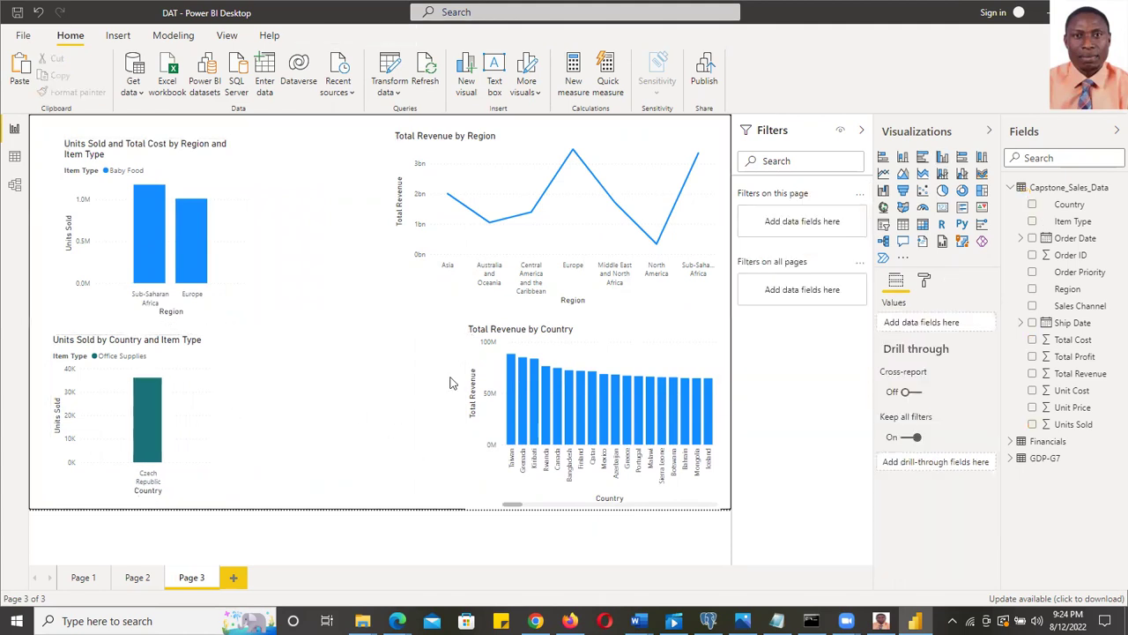
Narrow the Total Revenue by Region line chart from its left edge to free space in the middle of the page
click(430, 161)
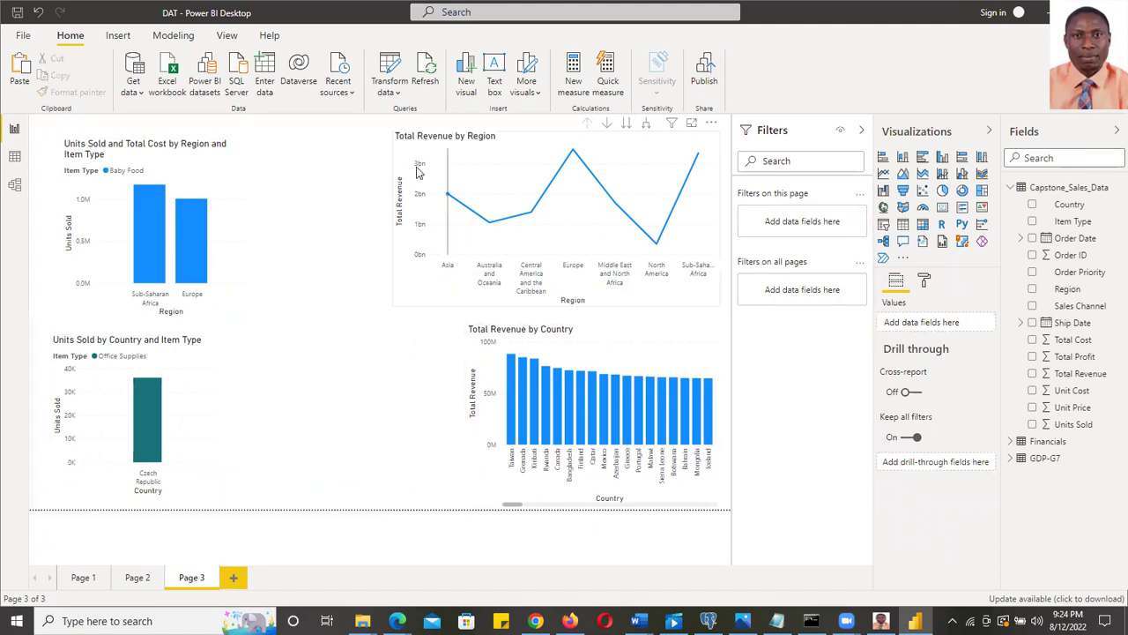
drag(396, 210, 494, 240)
click(413, 237)
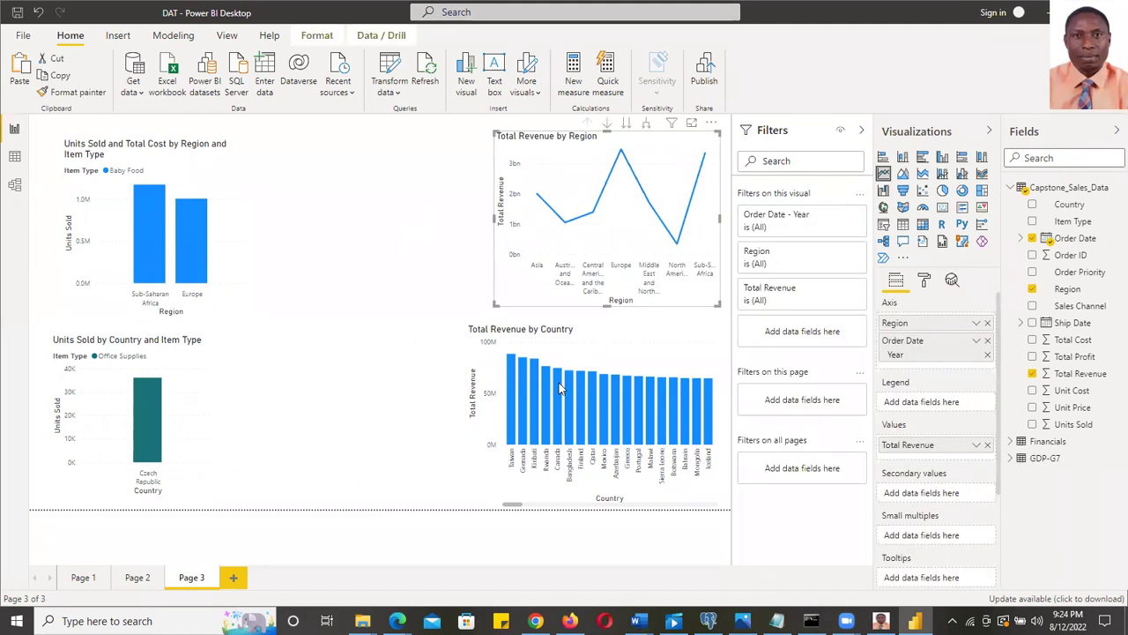
Move the Total Revenue by Country chart between the Baby Food chart and the line chart, and narrow it to fit the gap
drag(642, 344, 398, 145)
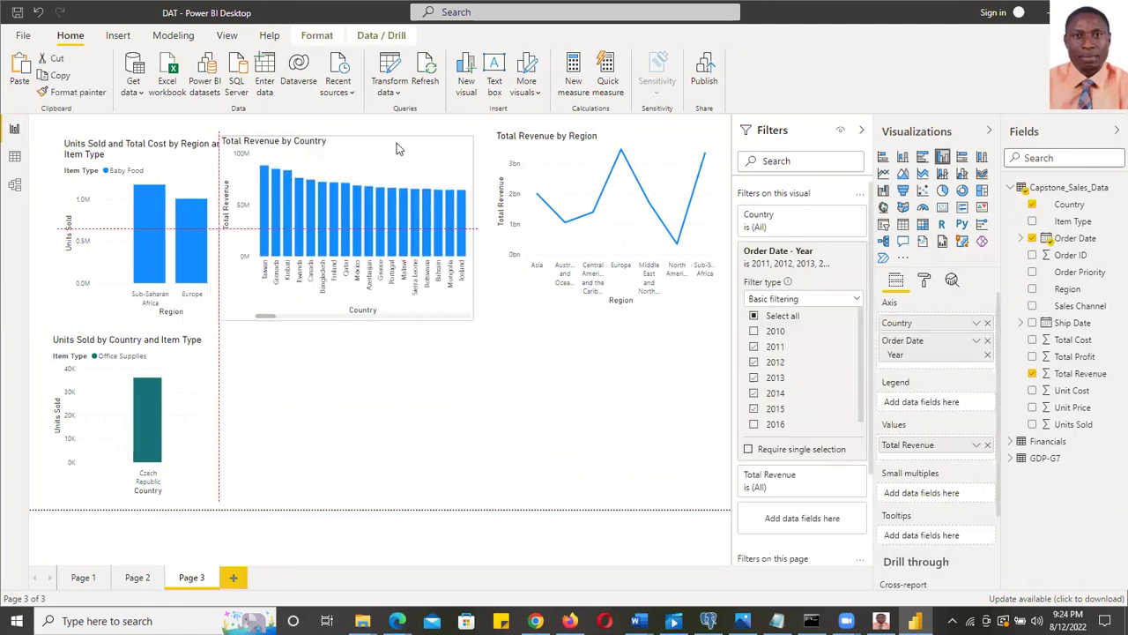
drag(458, 226, 445, 225)
drag(381, 147, 398, 134)
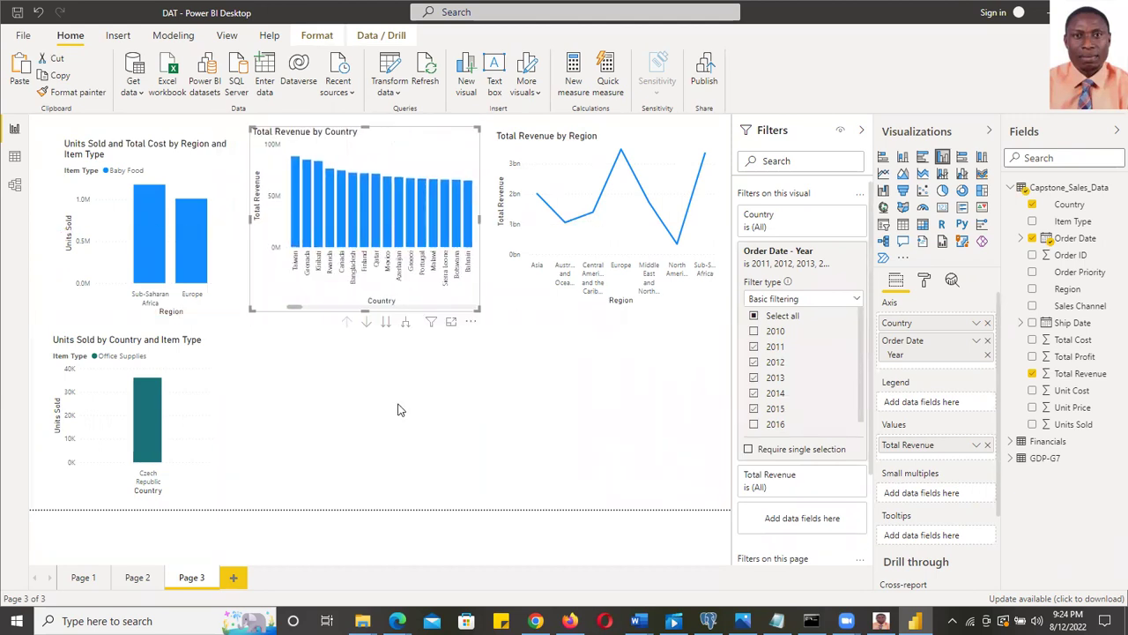
Add a clustered column chart of Total Profit by Region in the empty lower area of the page
click(576, 399)
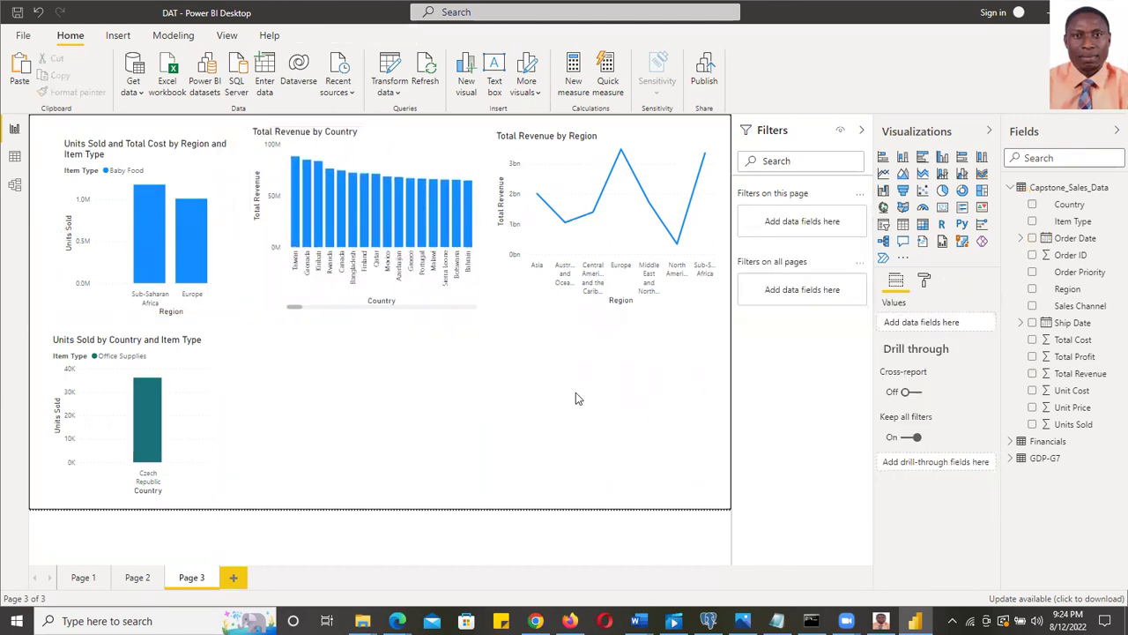
click(942, 159)
drag(339, 344, 494, 344)
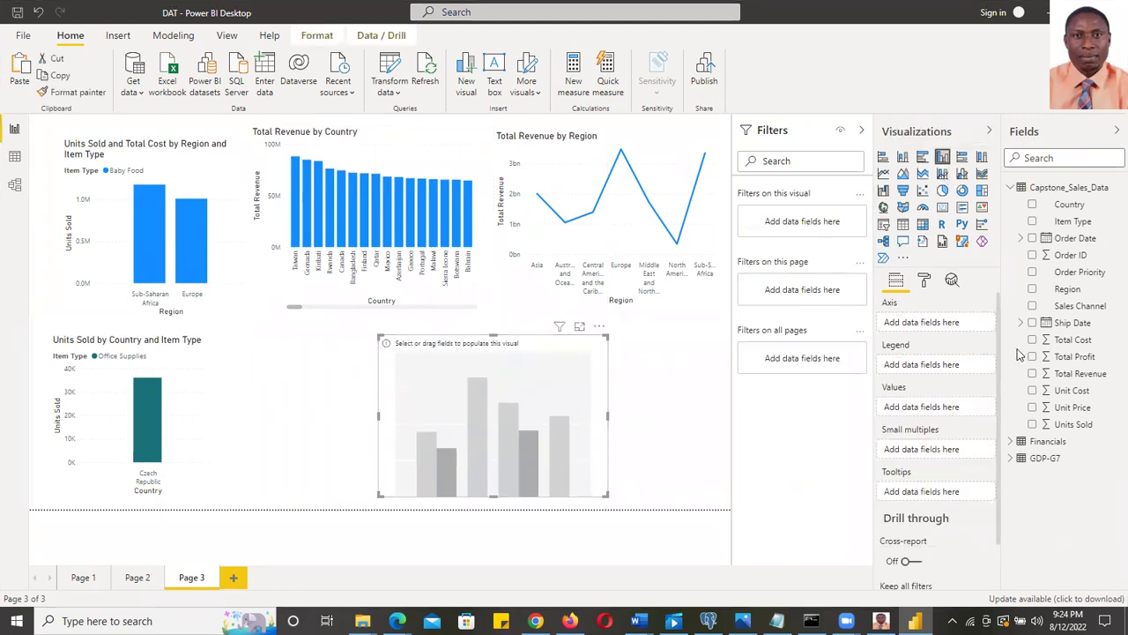
click(1032, 288)
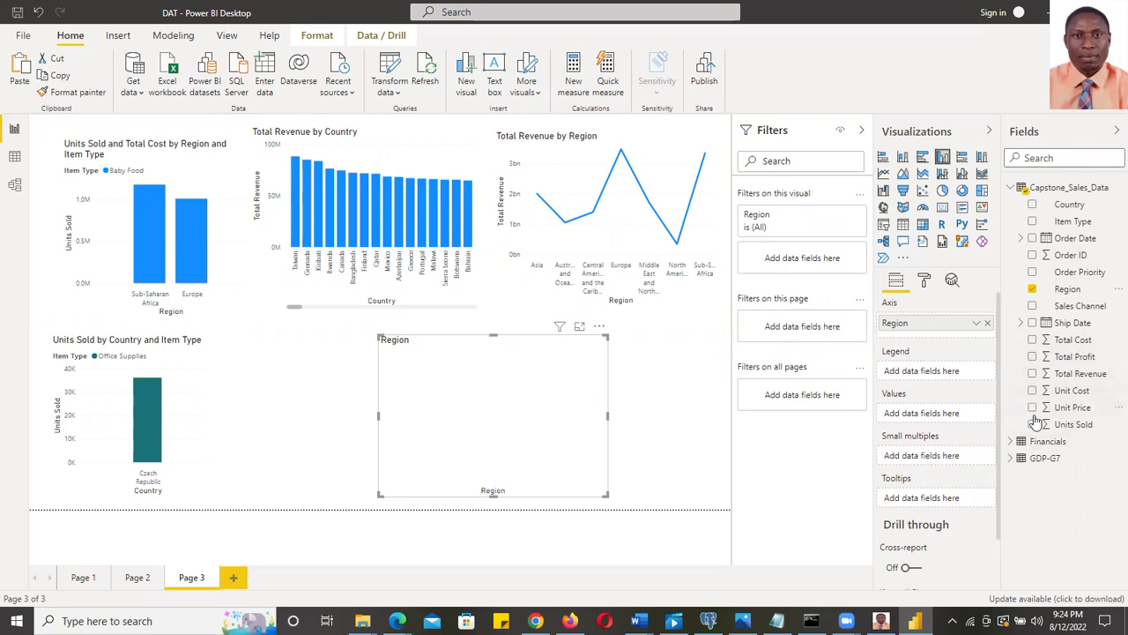
click(1032, 357)
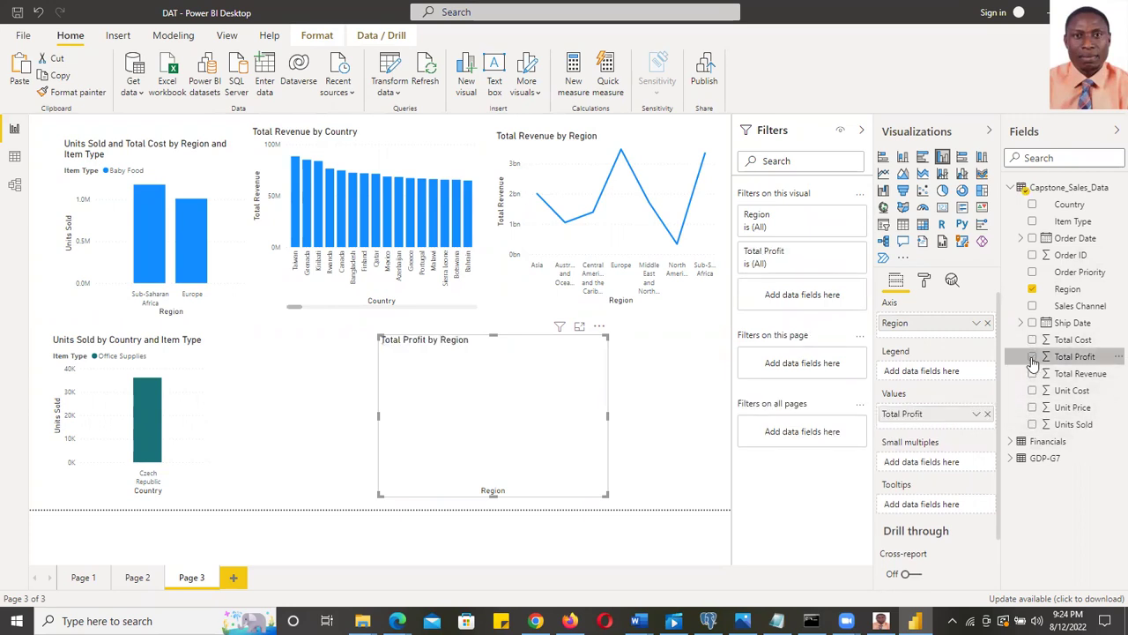
Add Order Date to the Total Profit by Region chart's axis, keeping only the Year level
click(1032, 238)
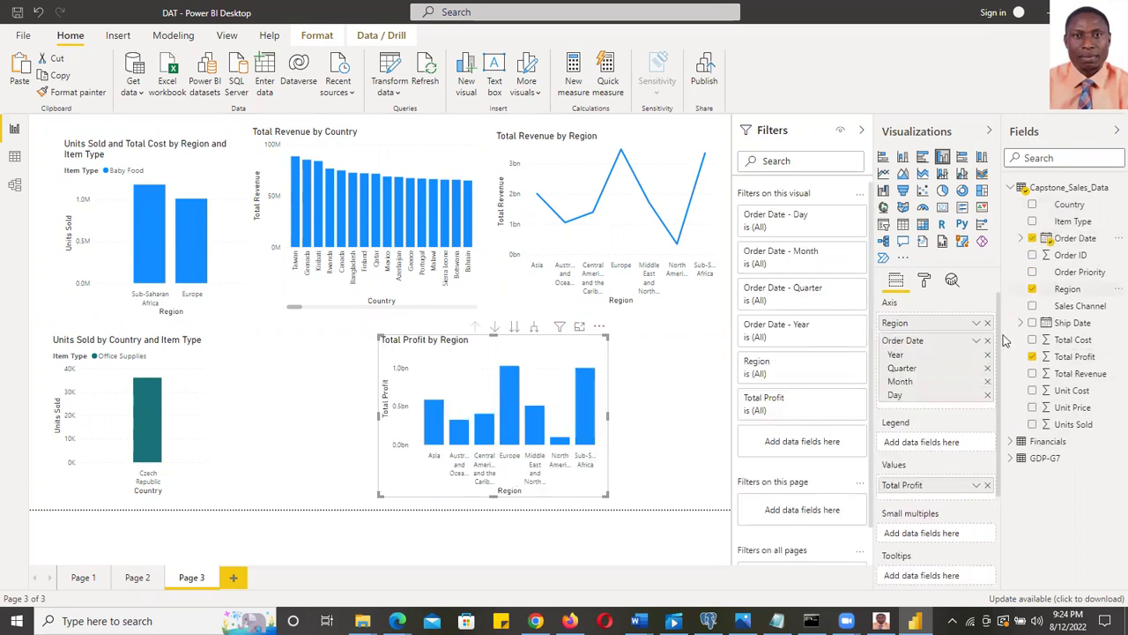
click(987, 394)
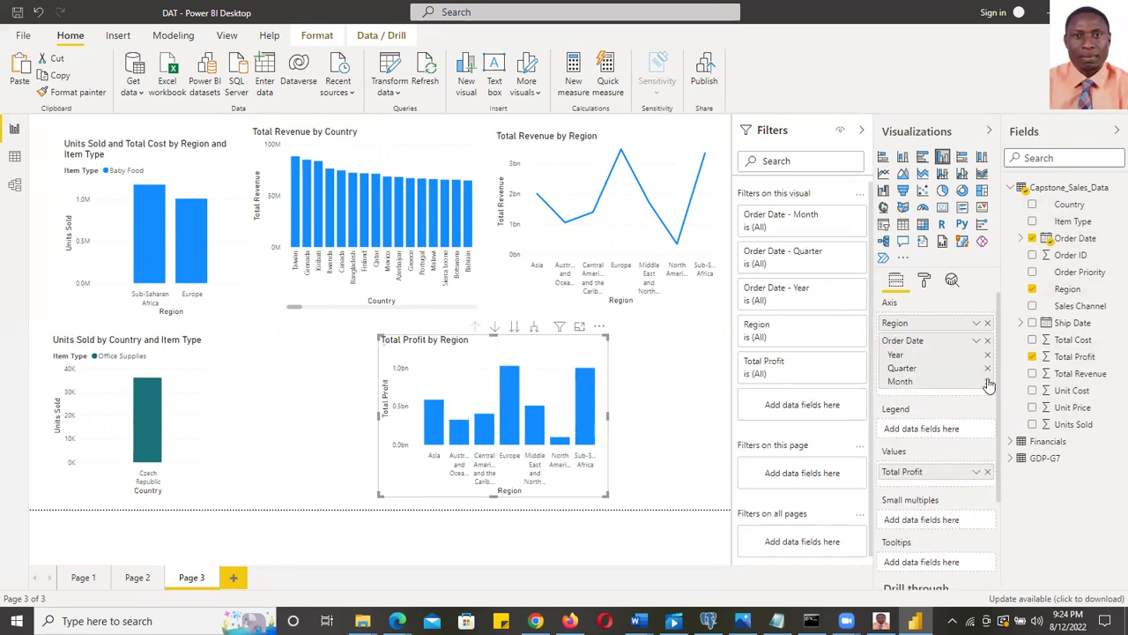
click(987, 379)
click(987, 368)
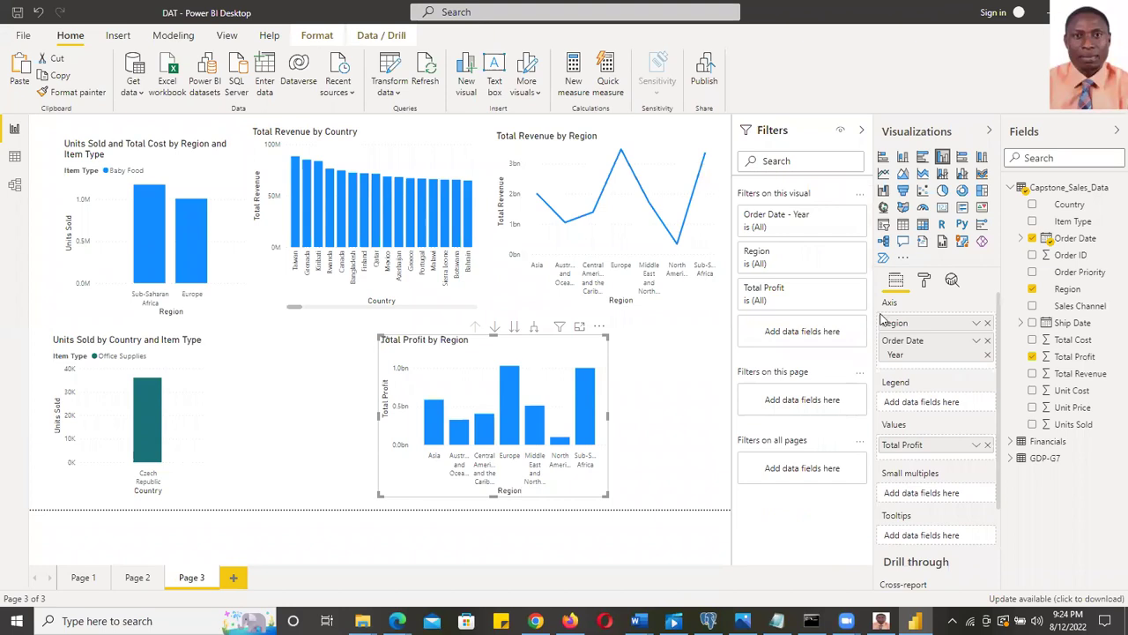
Filter the Total Profit by Region chart to Order Date year 2015
click(839, 218)
click(854, 262)
click(800, 299)
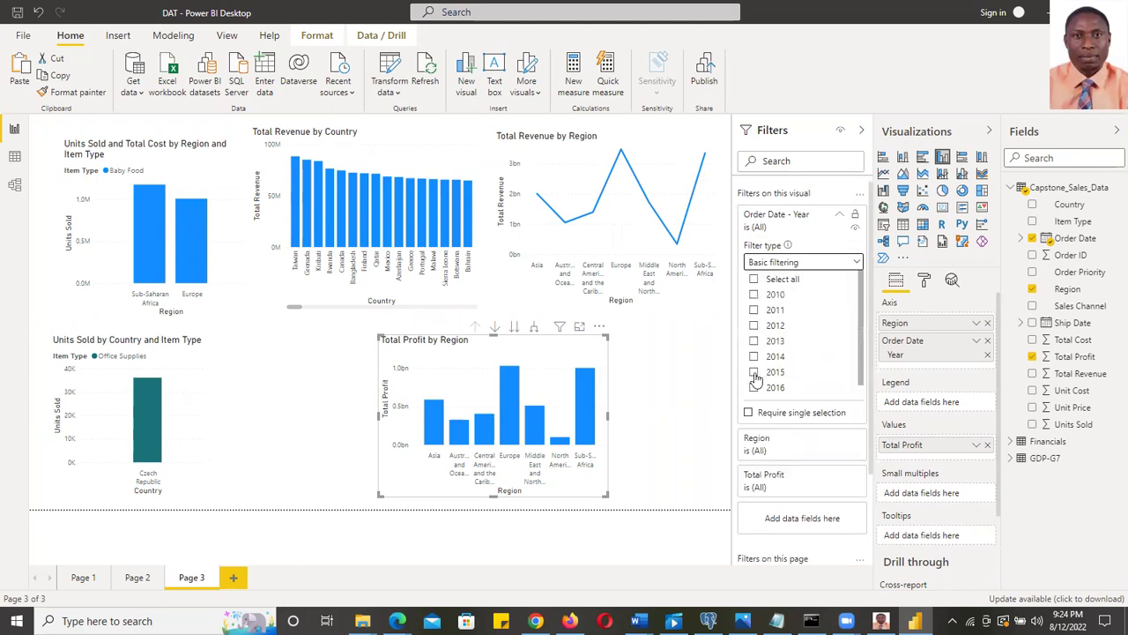
click(754, 373)
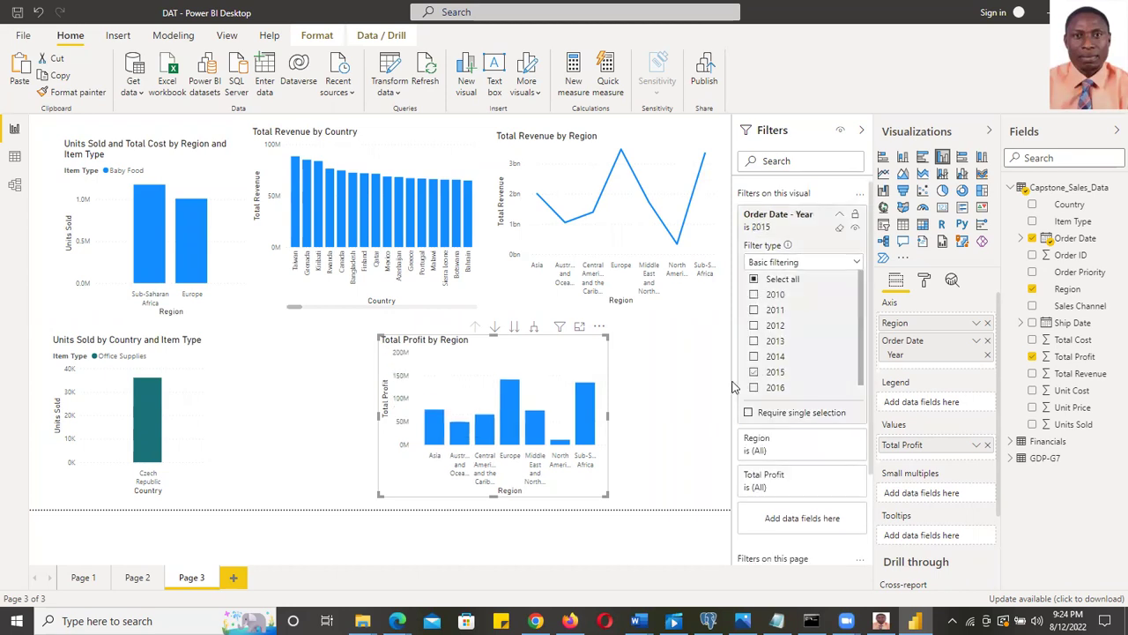
Sort the Total Profit by Region chart by Total Profit in descending order and inspect the leading regions' values
click(598, 328)
mouse_move(648, 442)
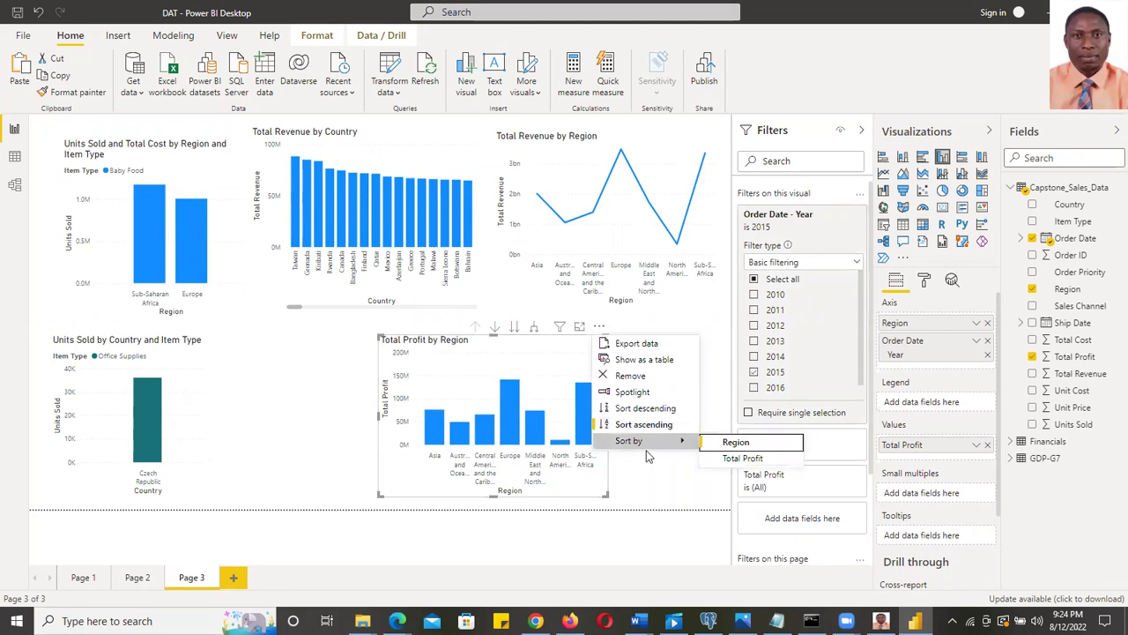
click(736, 458)
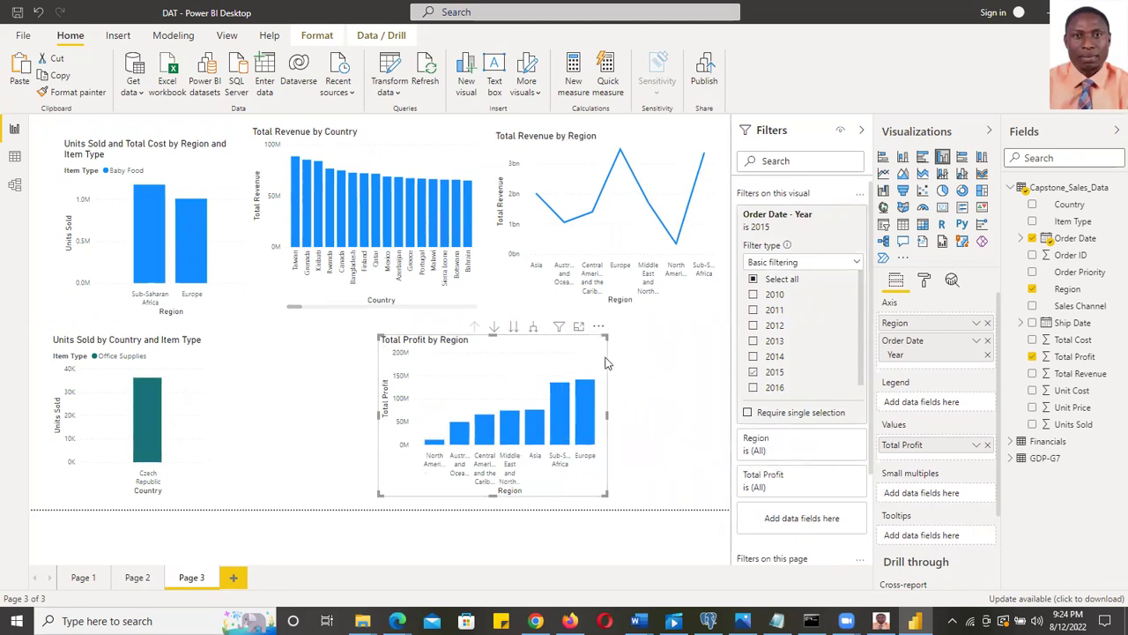
click(599, 328)
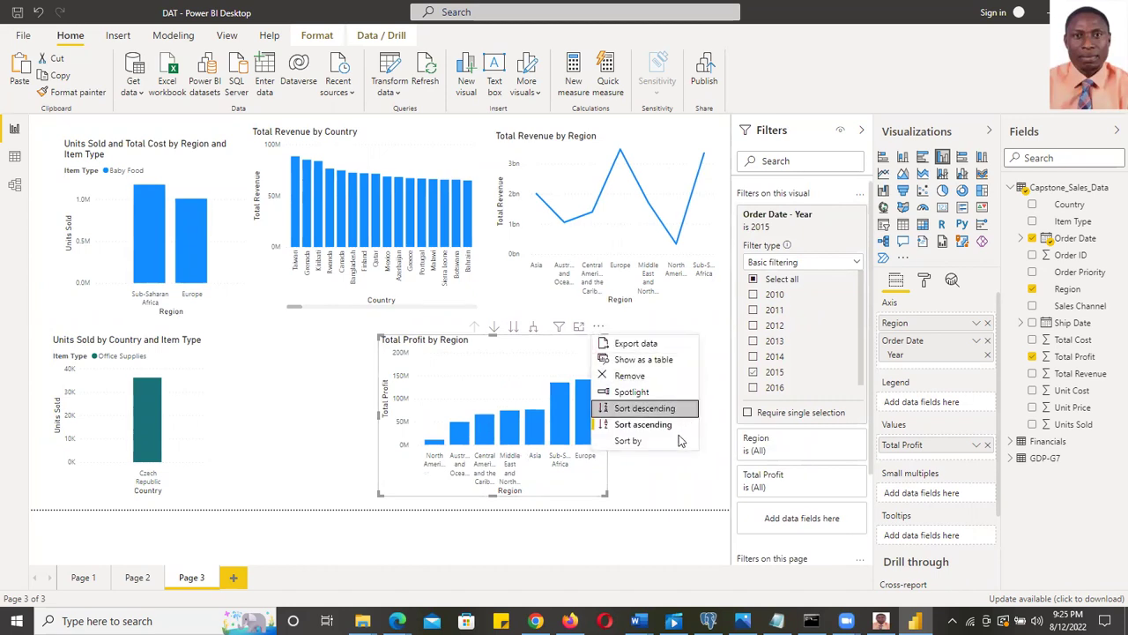
click(679, 435)
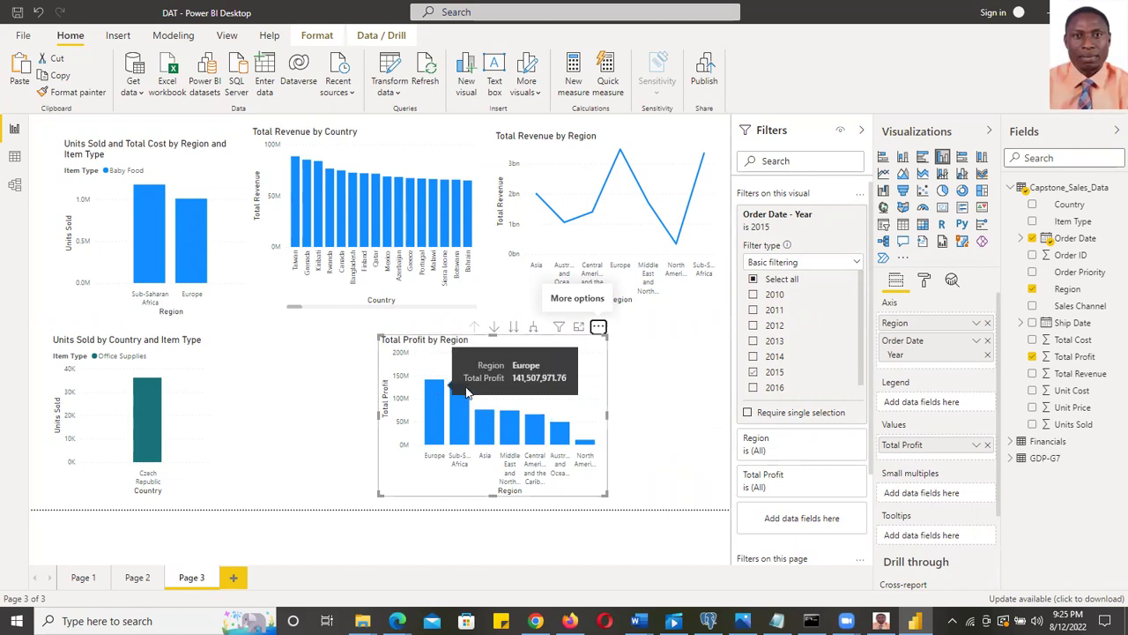
mouse_move(458, 393)
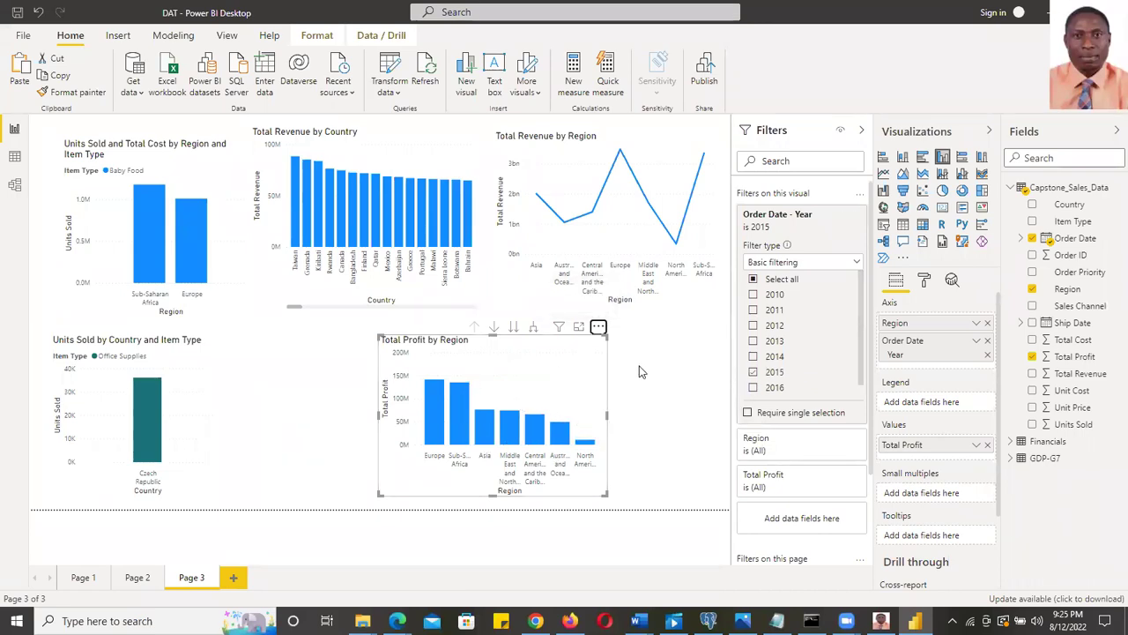
Move the Total Profit by Region chart directly below the revenue line chart and check the next question in the Capstone project document
drag(520, 346, 633, 346)
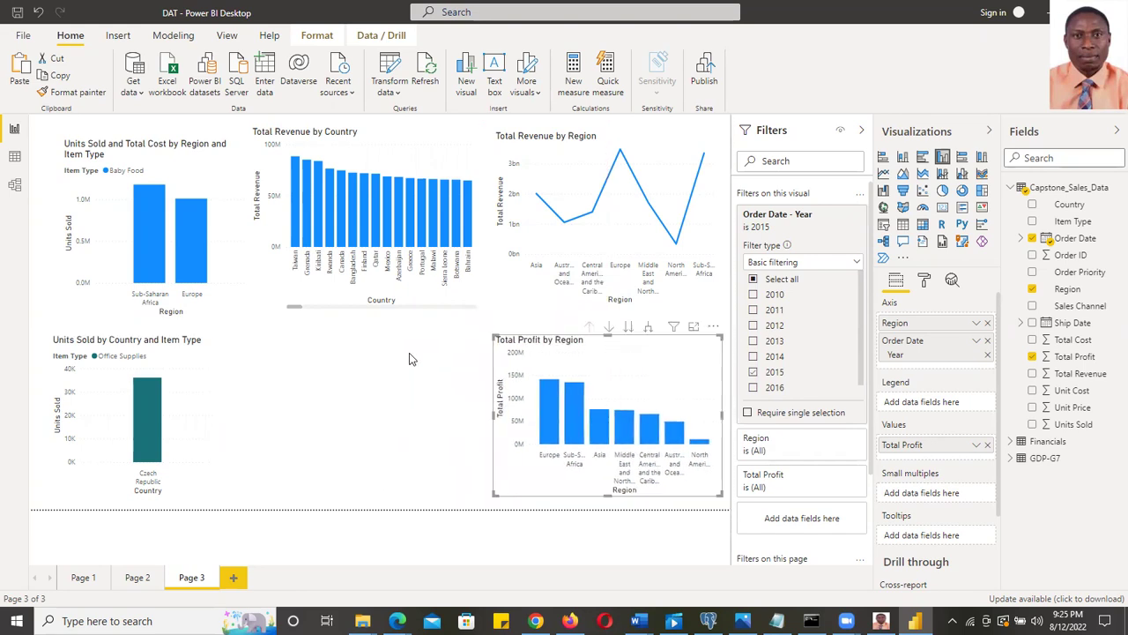
click(535, 533)
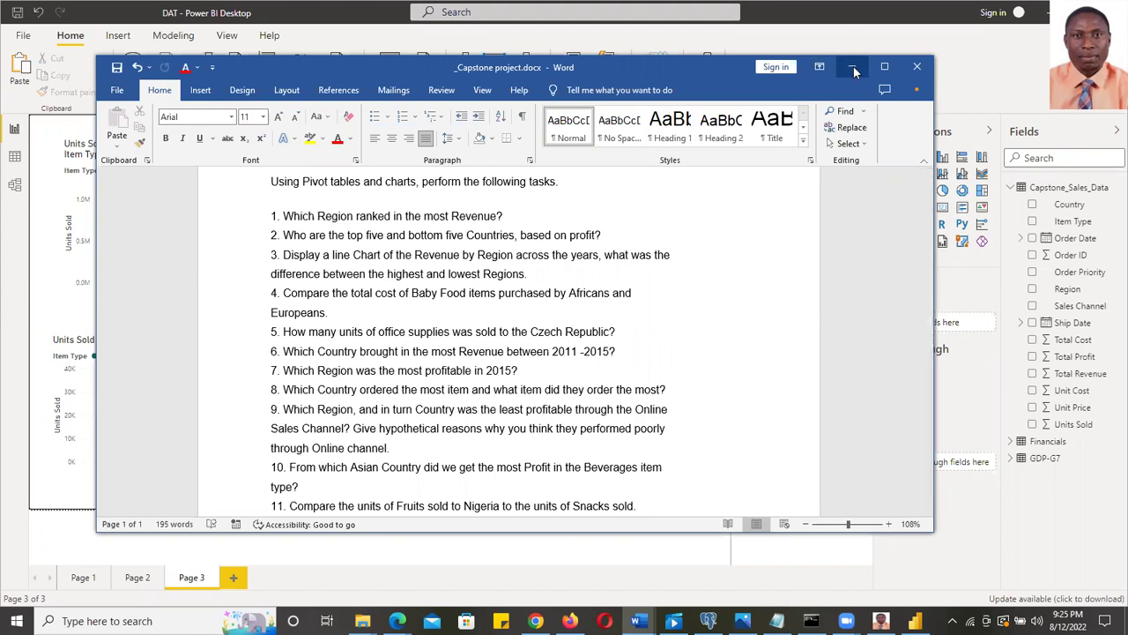
click(963, 340)
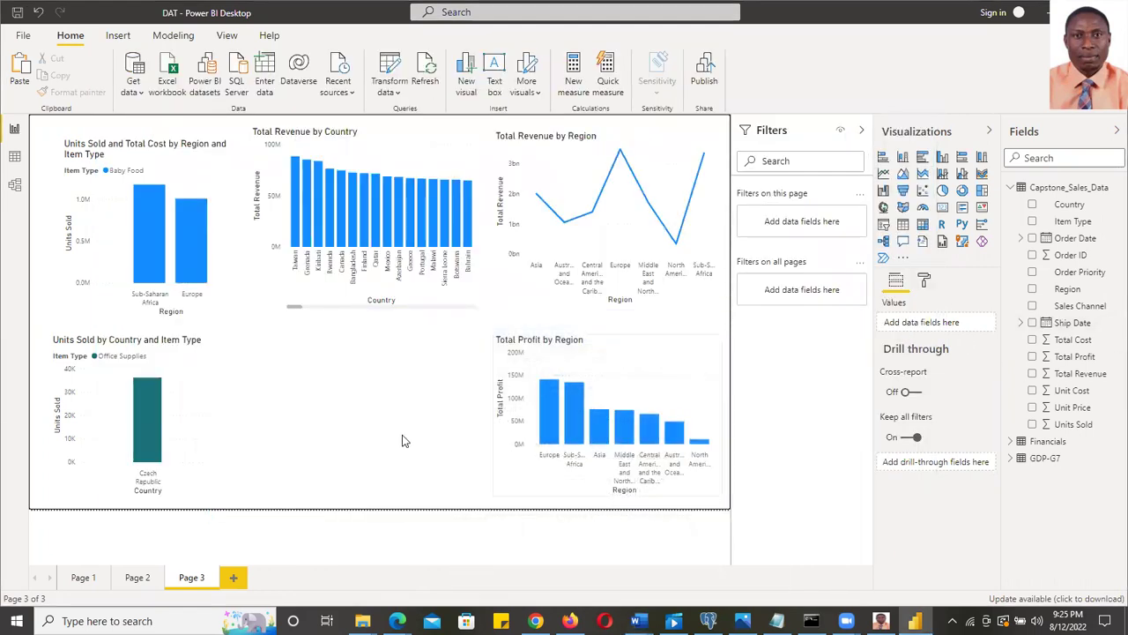
Add a new report page and place an empty clustered column chart in the upper middle of it
click(234, 580)
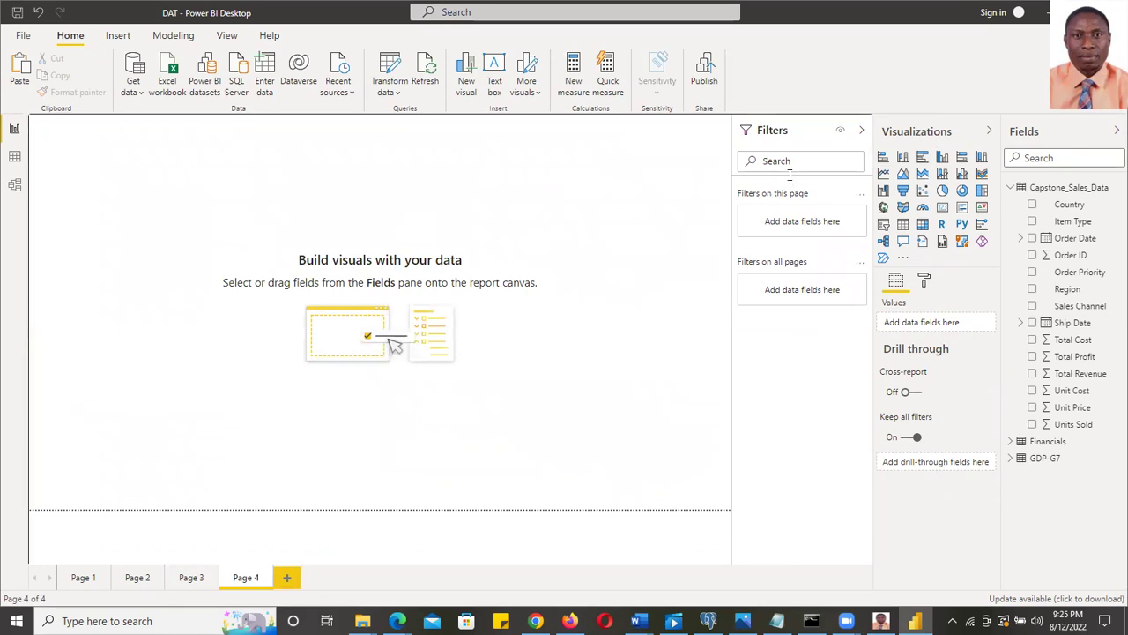
click(942, 158)
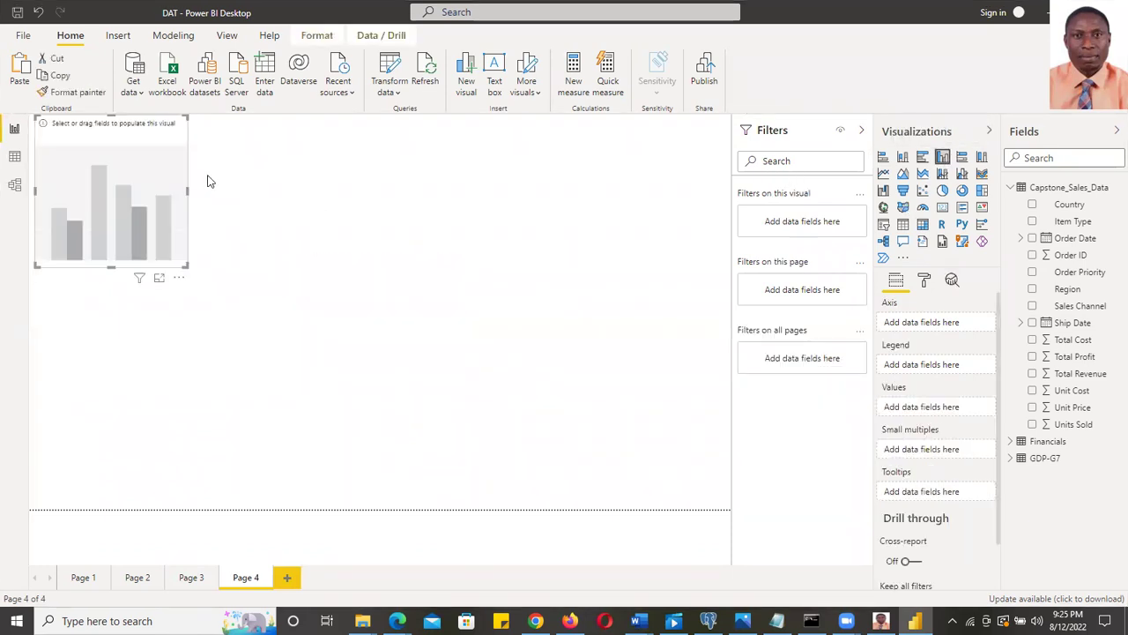
drag(78, 134, 405, 162)
Populate the new chart with Units Sold by Country, using Item Type as legend, and widen it from its left edge
click(1032, 205)
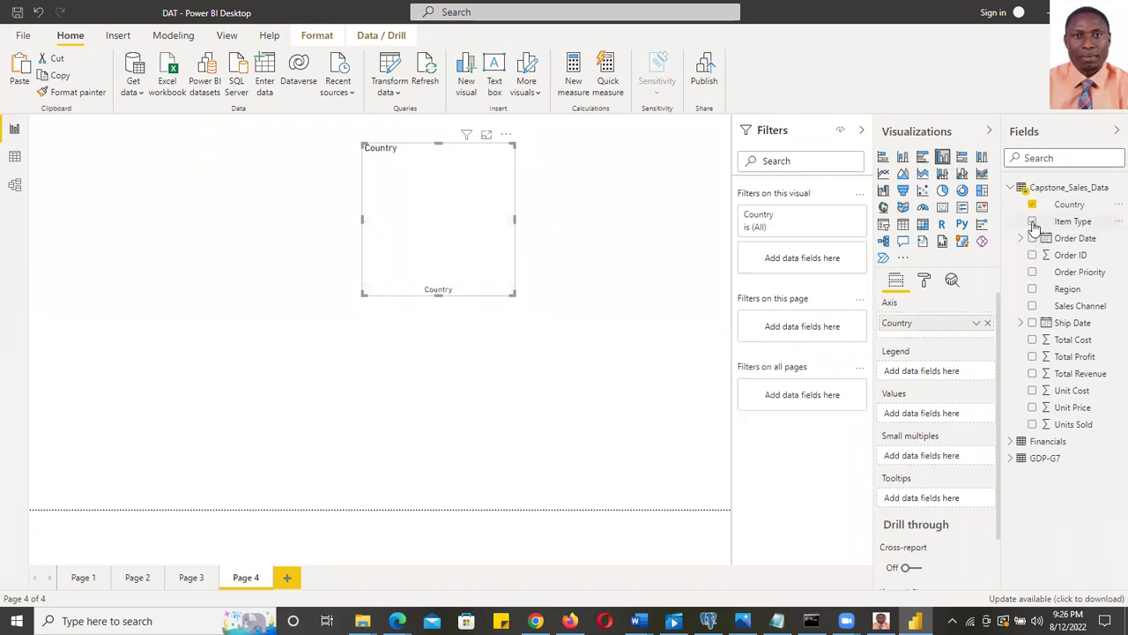
click(1032, 222)
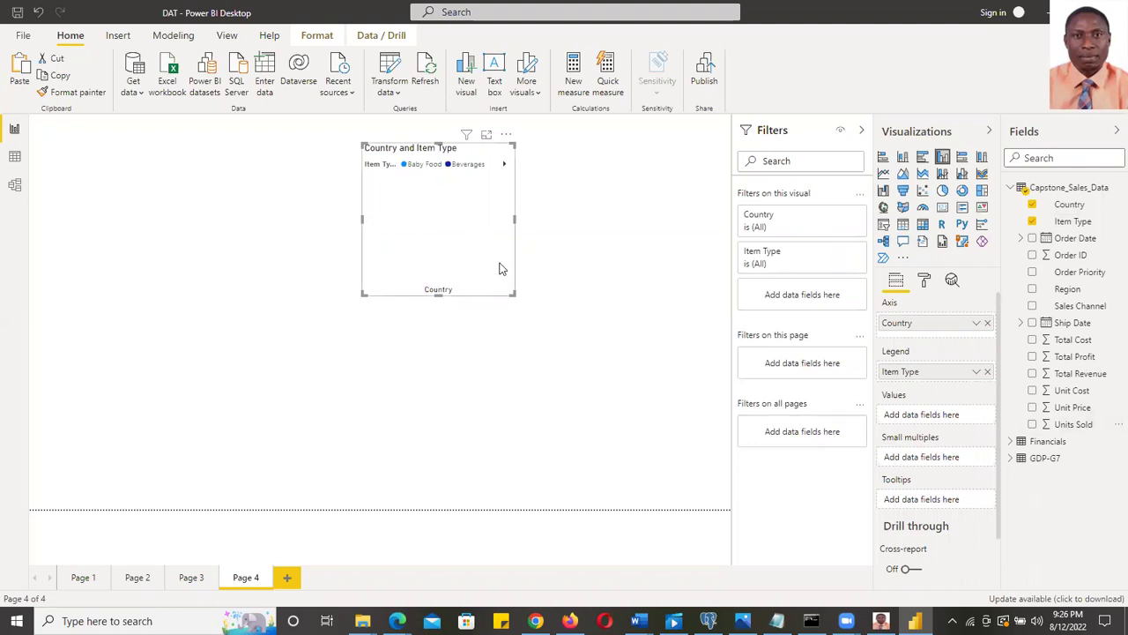
click(1032, 425)
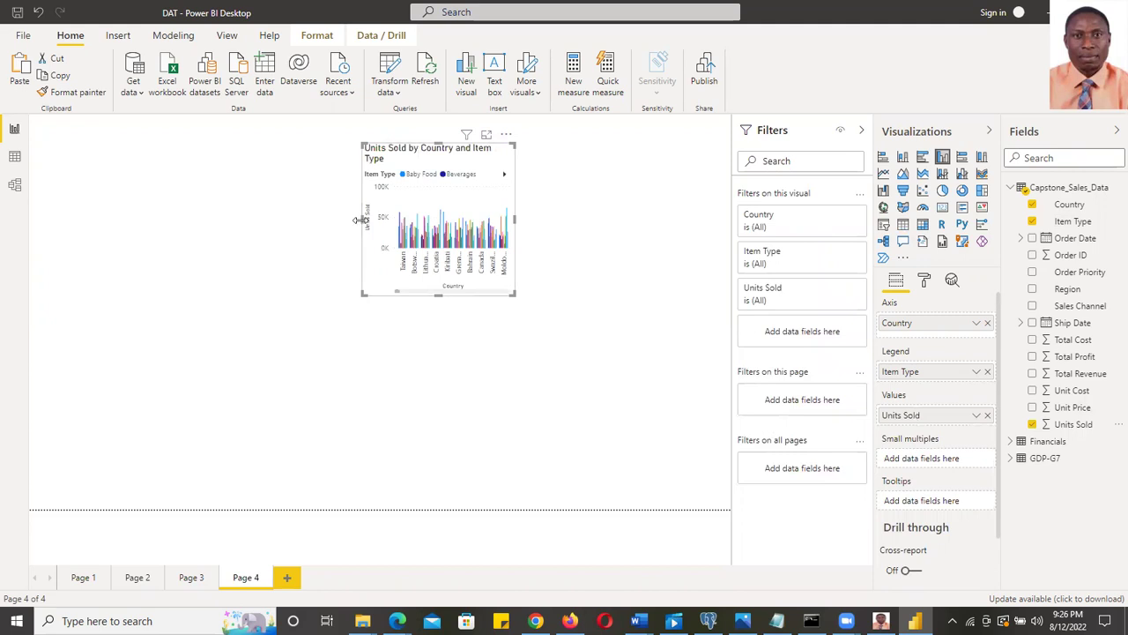
drag(362, 220, 270, 221)
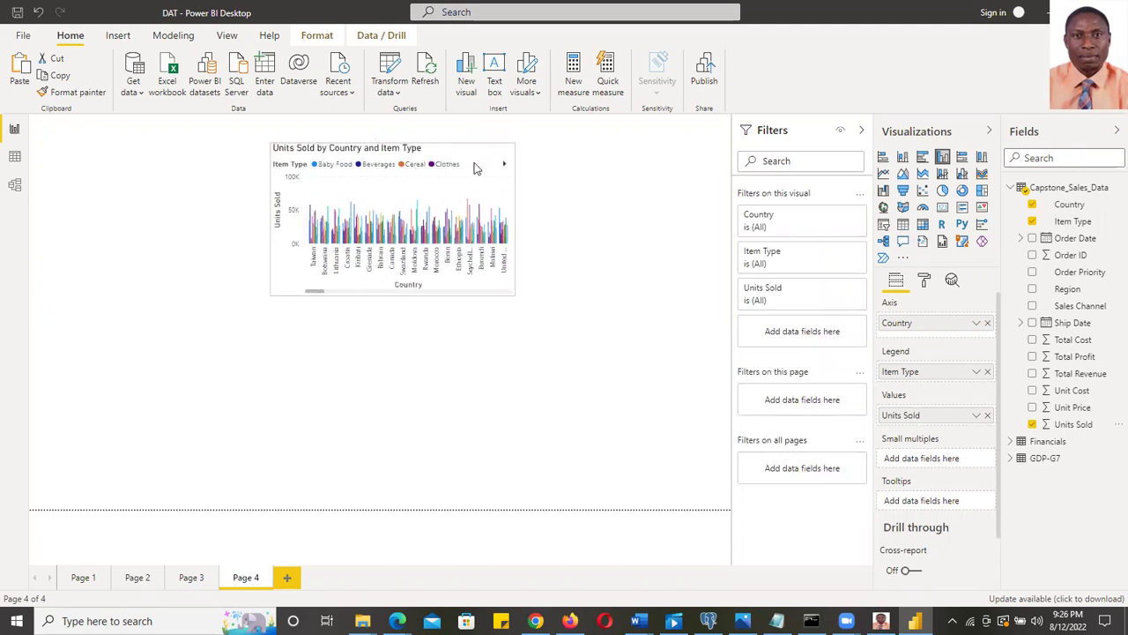
Enlarge the Units Sold chart in focus mode and reread the question about the most-ordered item in the Capstone project document
click(487, 137)
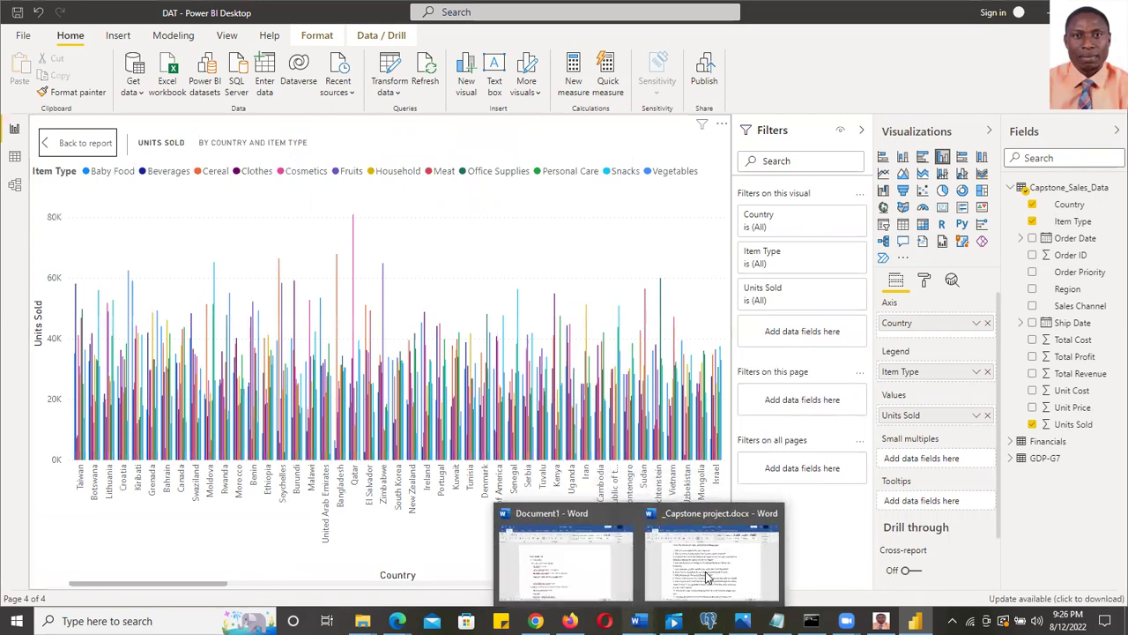
click(690, 573)
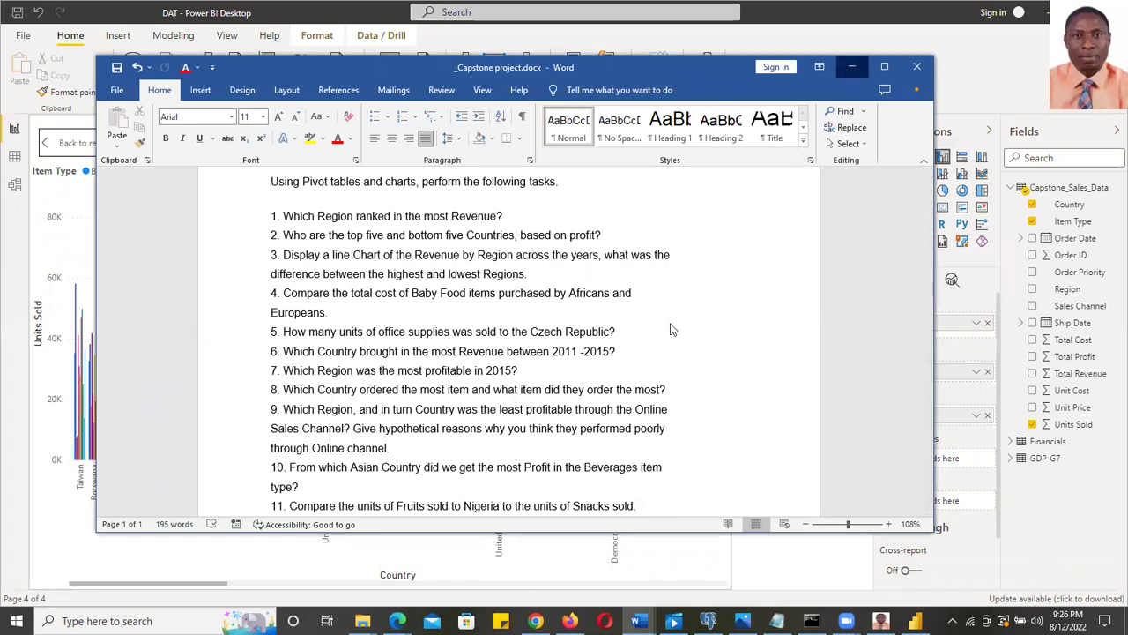
click(851, 66)
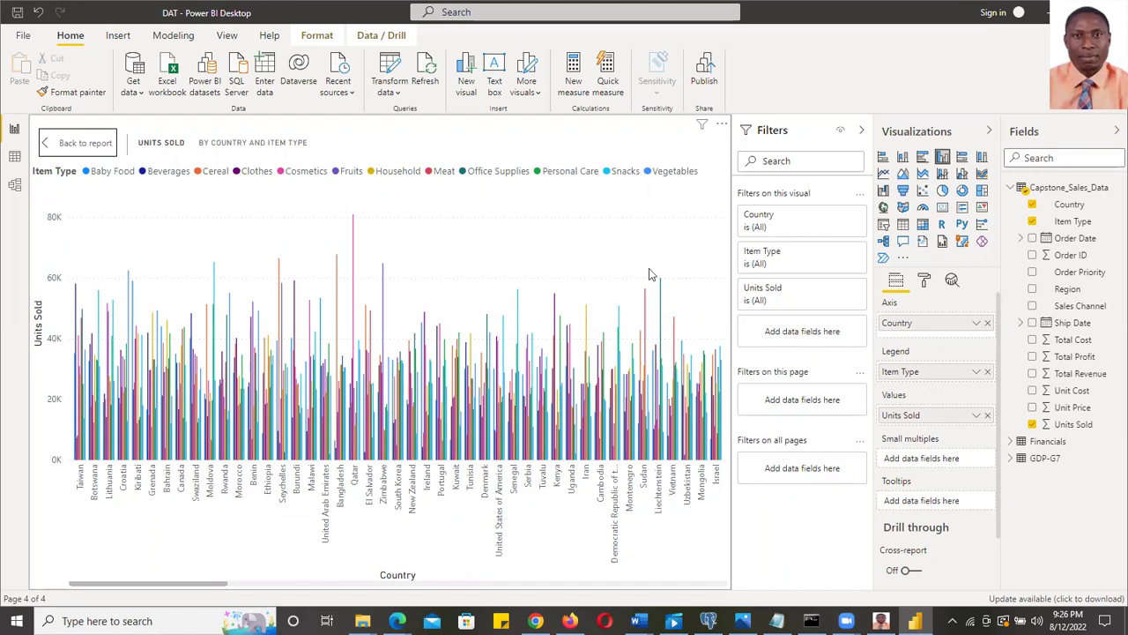
click(836, 230)
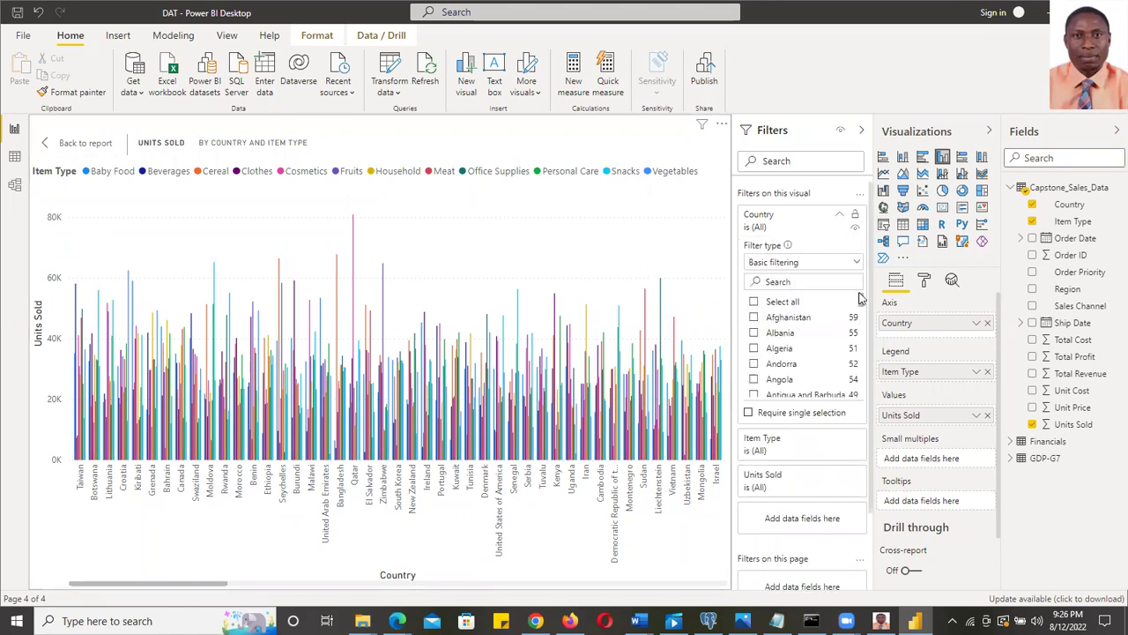
scroll(860, 299, down, 2)
scroll(859, 300, up, 2)
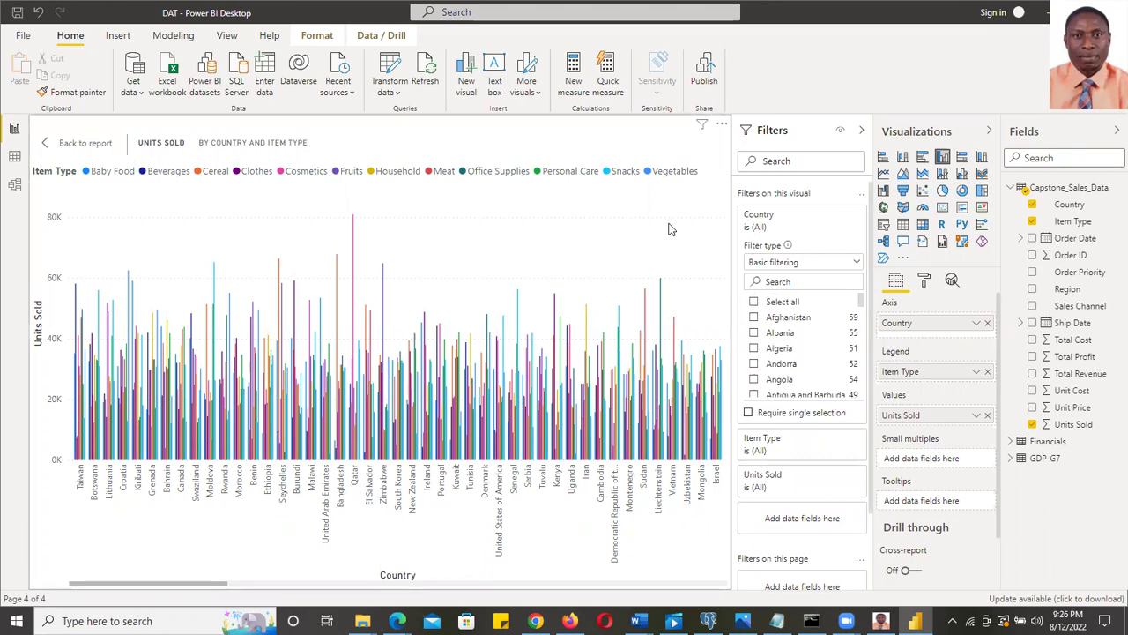
click(855, 262)
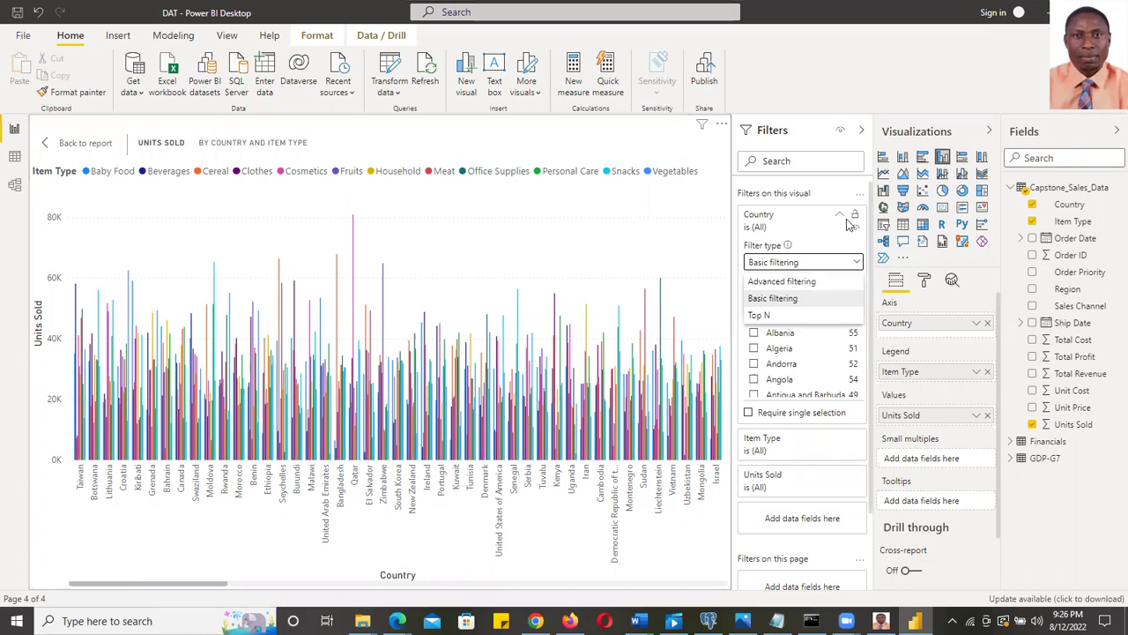
click(841, 224)
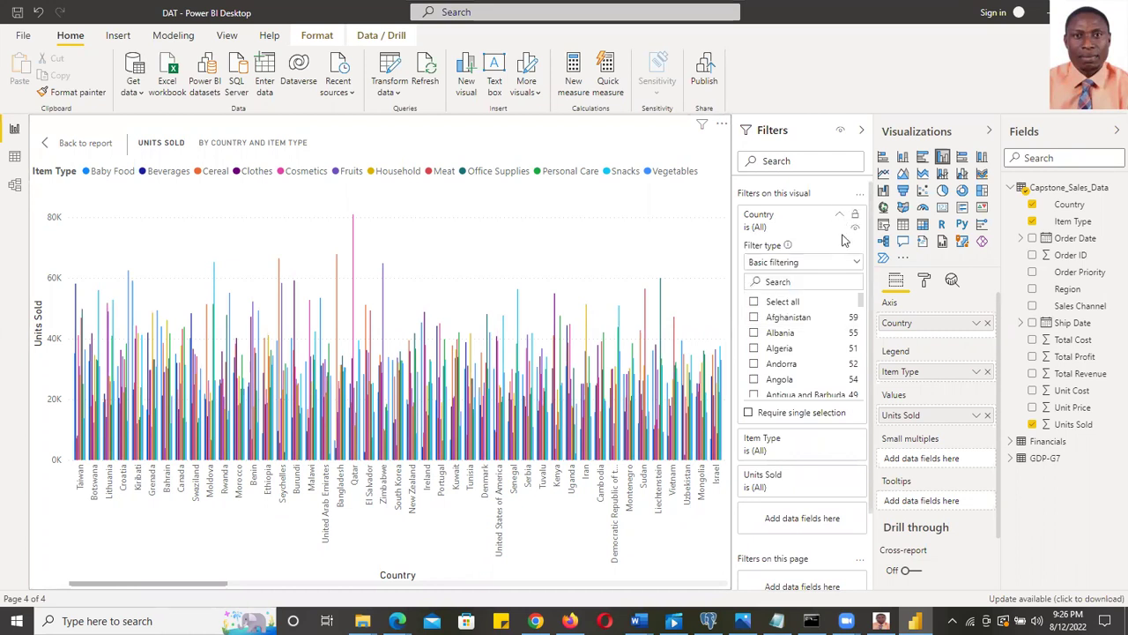
click(840, 217)
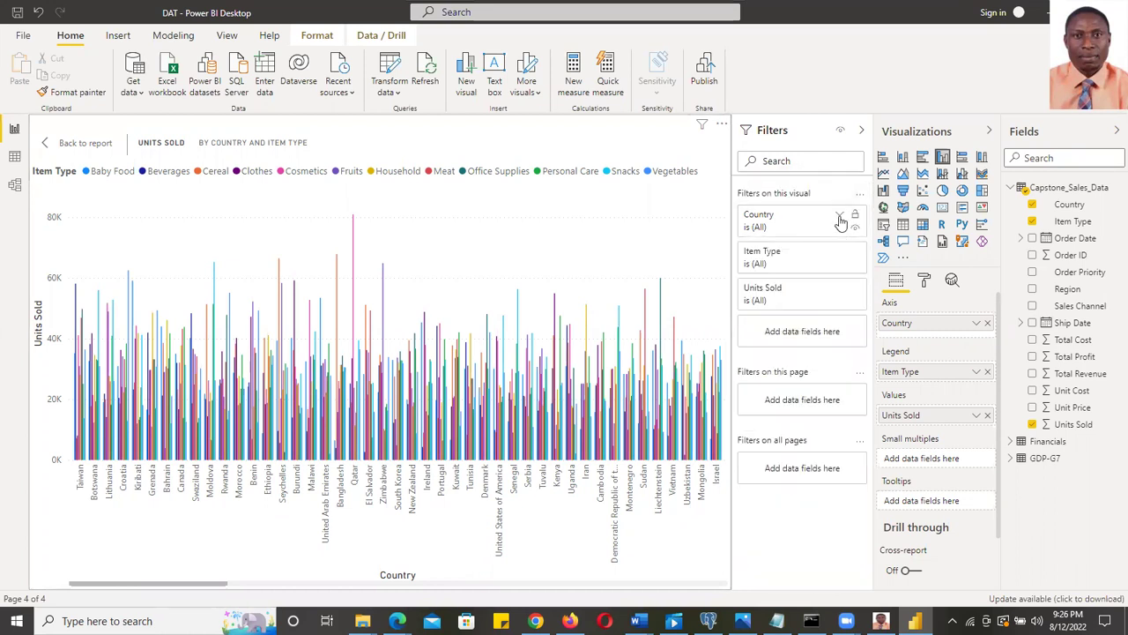
Sort the enlarged Country and Item Type chart by Units Sold
click(721, 126)
mouse_move(765, 224)
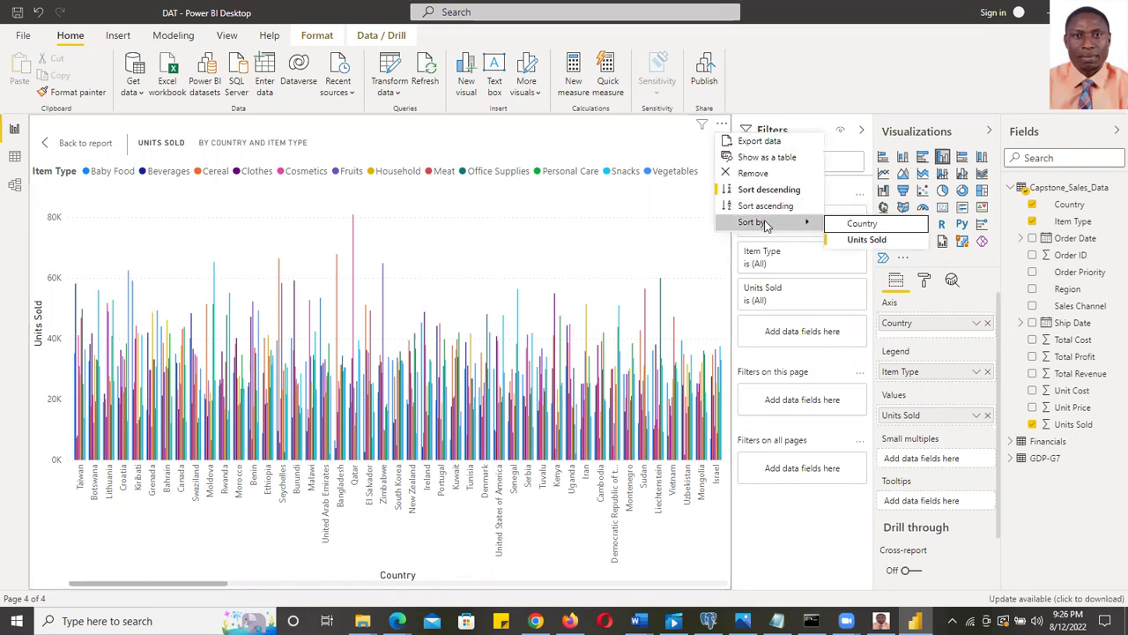
click(866, 239)
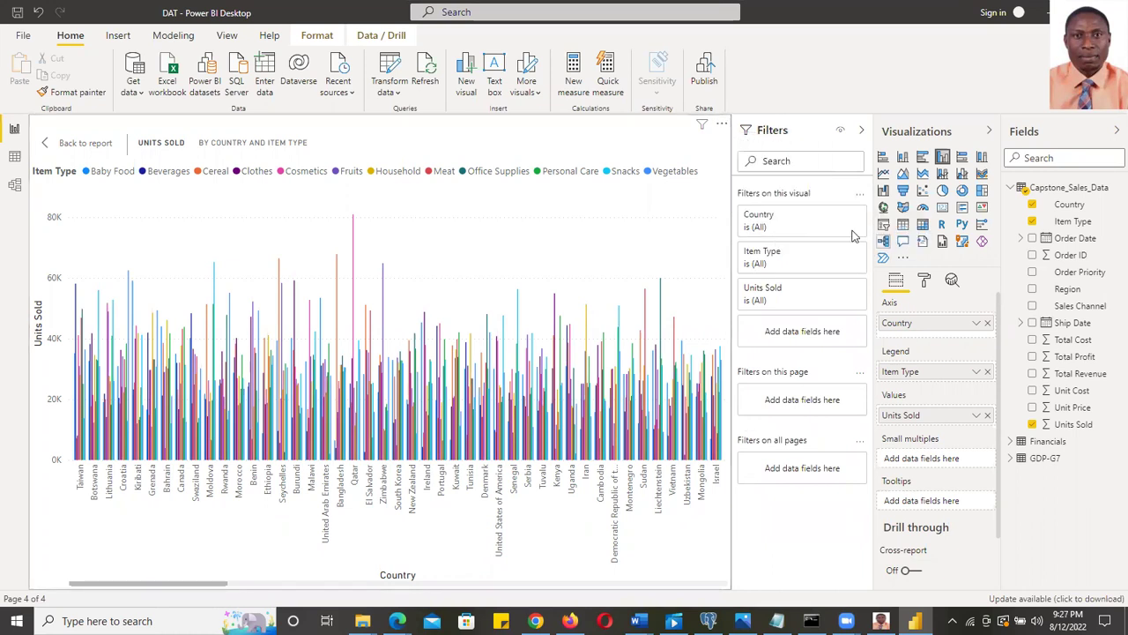
click(721, 126)
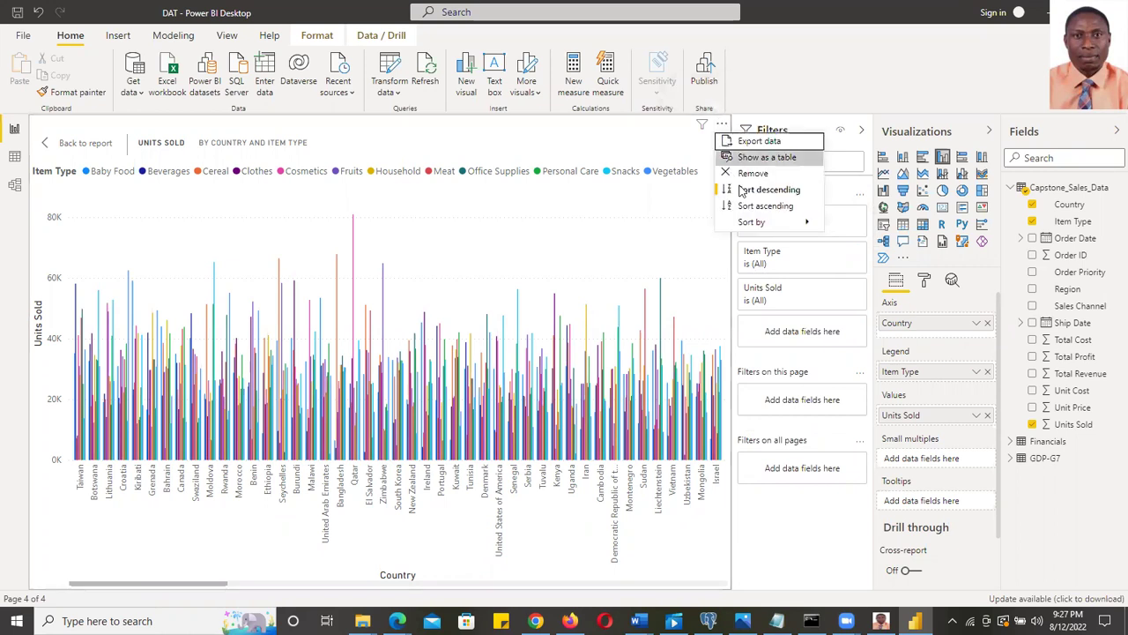
key(Escape)
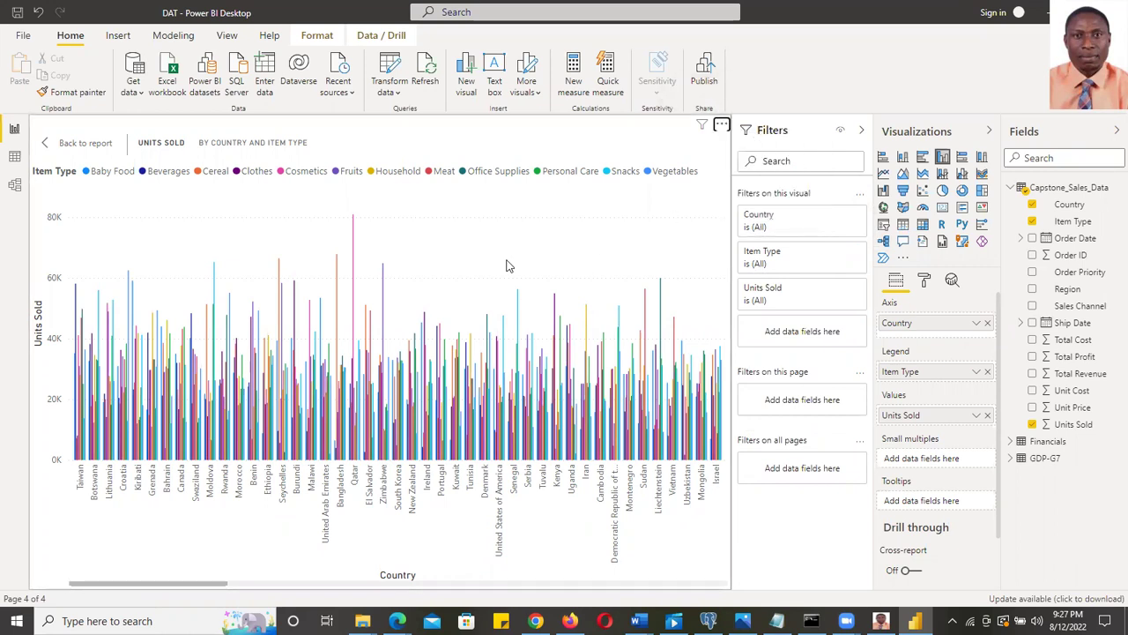
Switch the chart's Country filter to Top N and set it to show the top 10 items
click(839, 216)
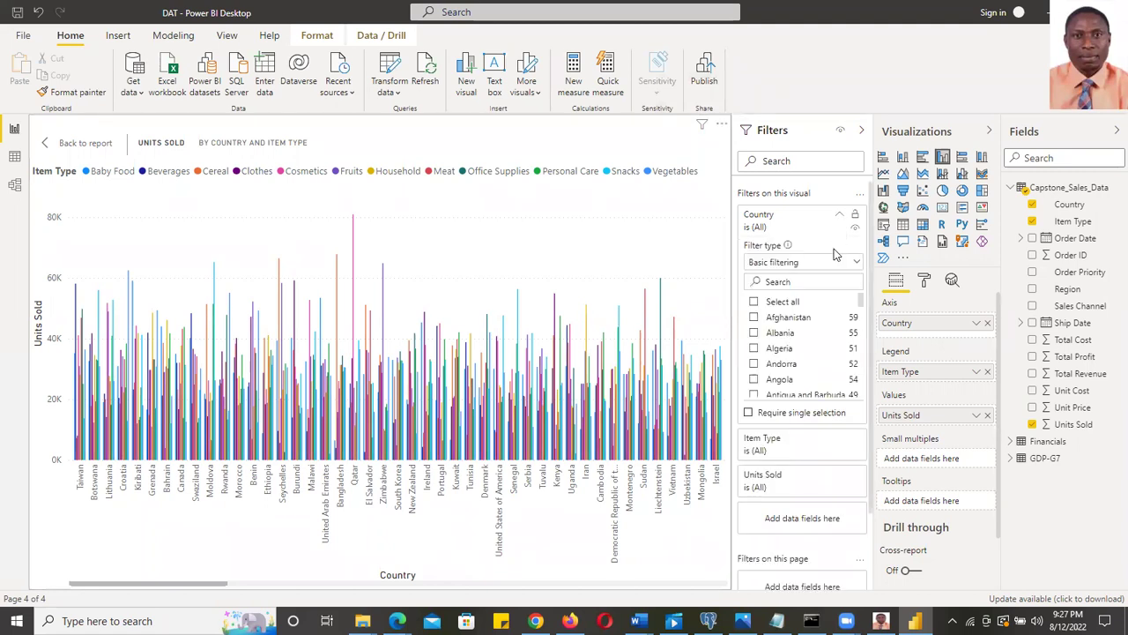
click(857, 263)
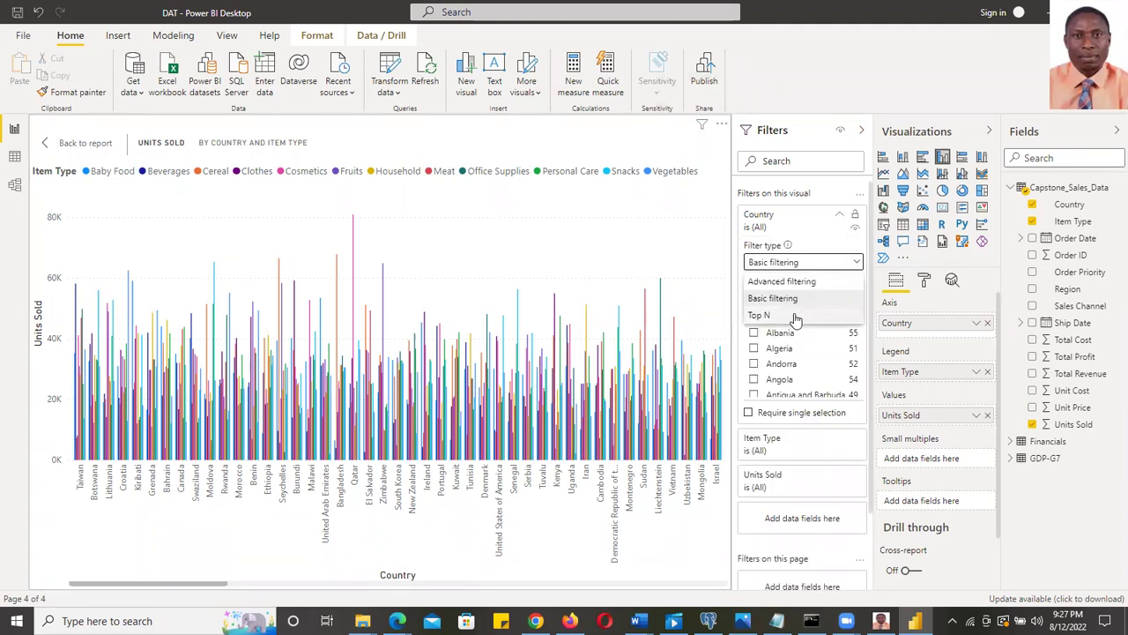
click(797, 314)
click(837, 299)
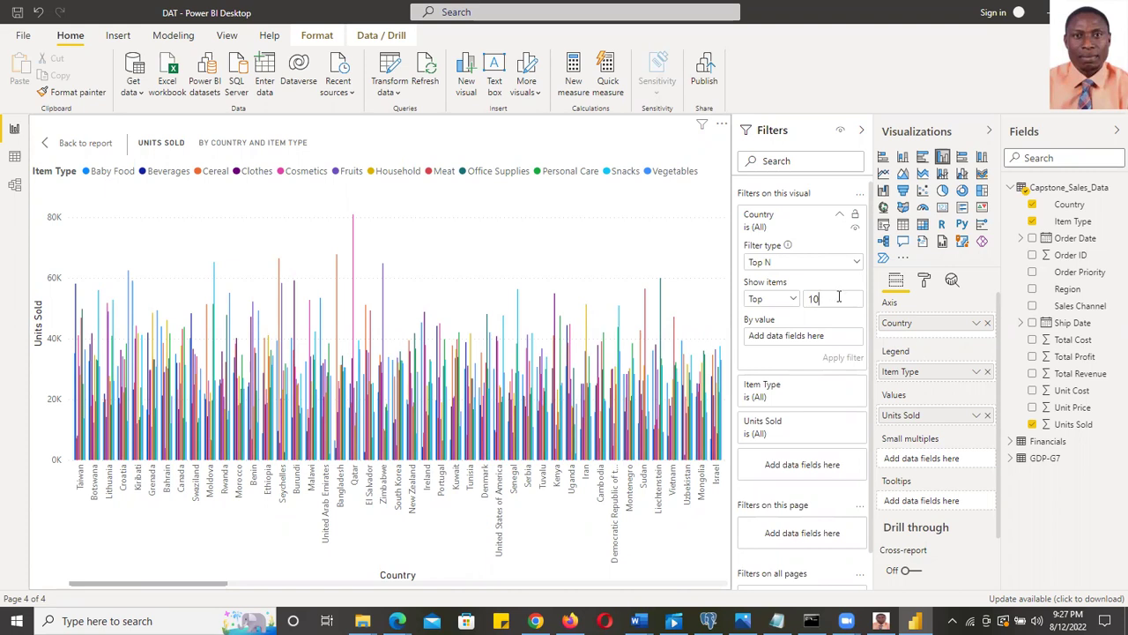
text(10)
Switch the chart's Item Type filter to Top N and set it to show the top 10 items
click(841, 388)
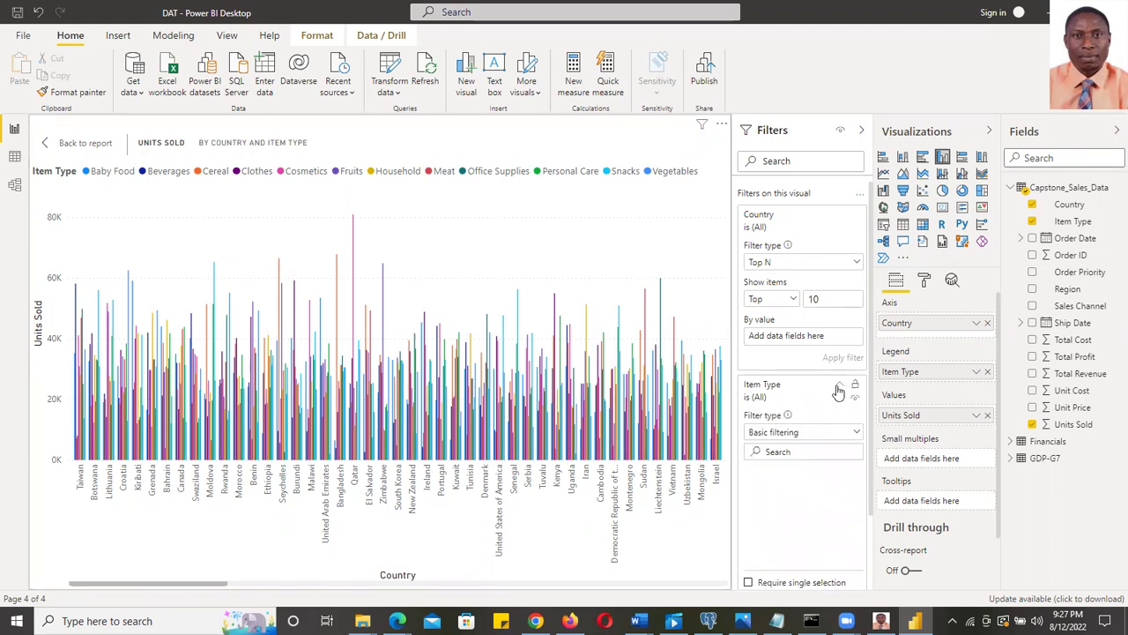
click(857, 432)
click(789, 485)
click(828, 469)
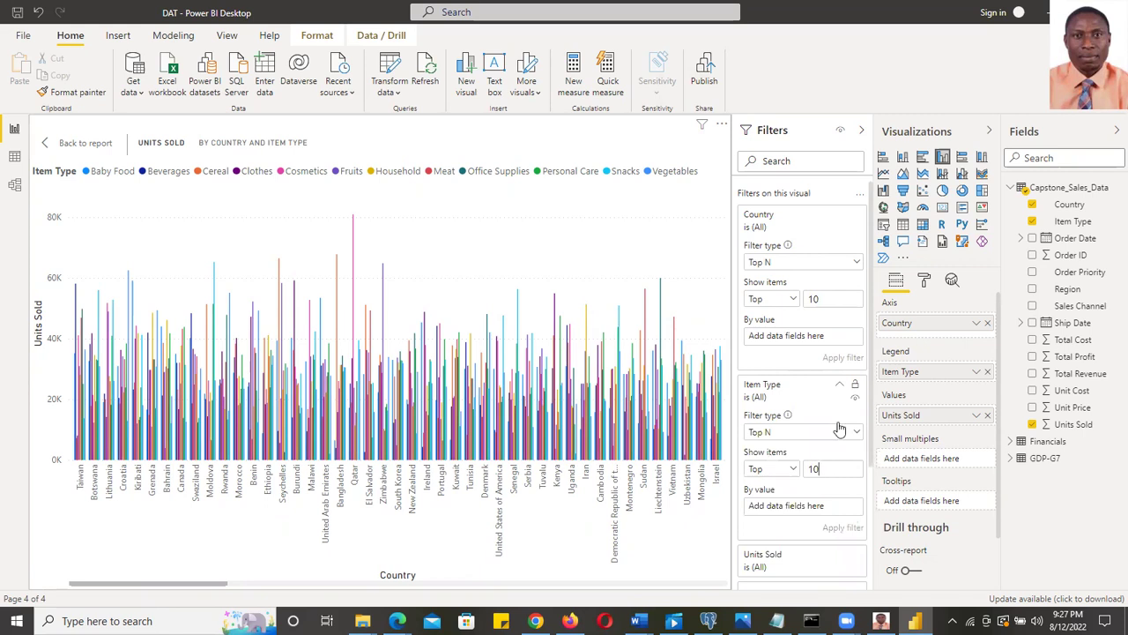
scroll(816, 397, down, 3)
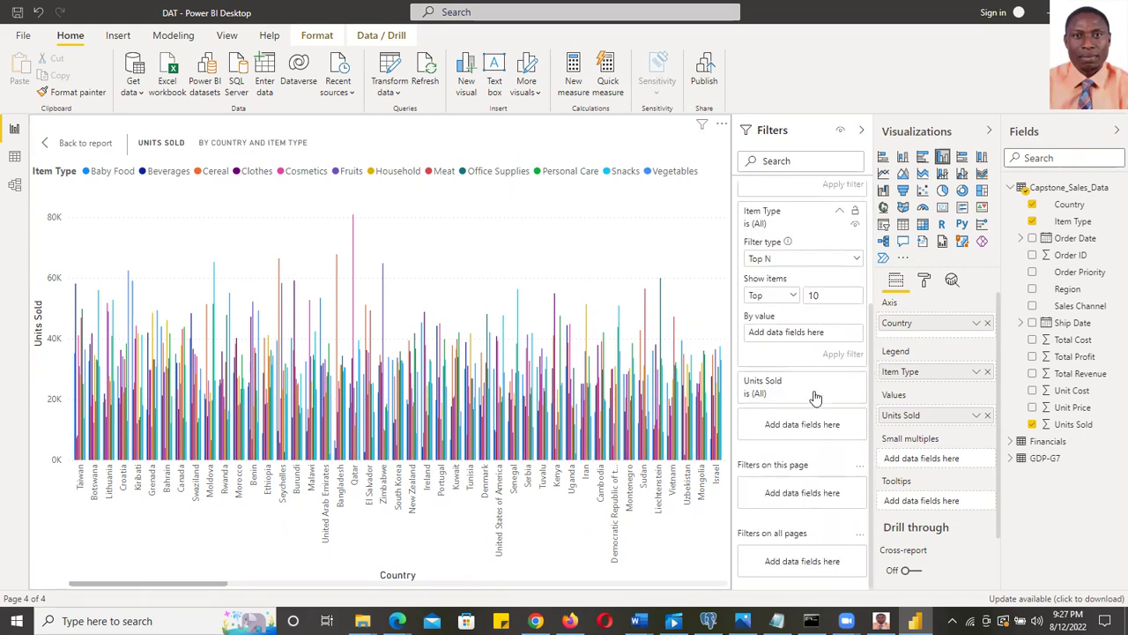
click(818, 393)
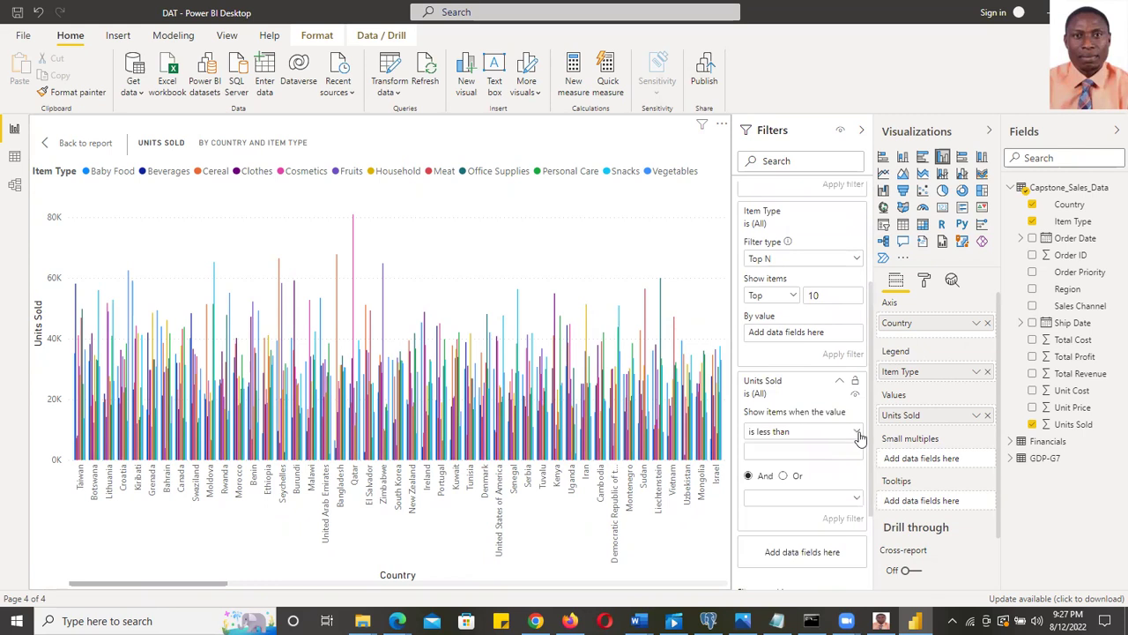
click(856, 432)
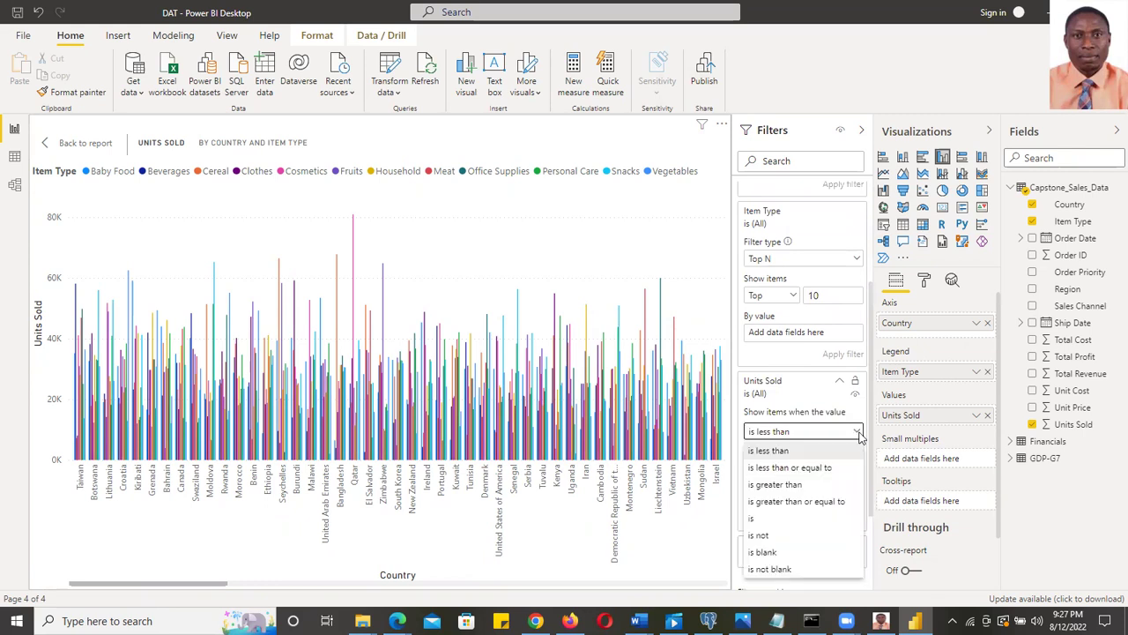
click(848, 399)
click(839, 380)
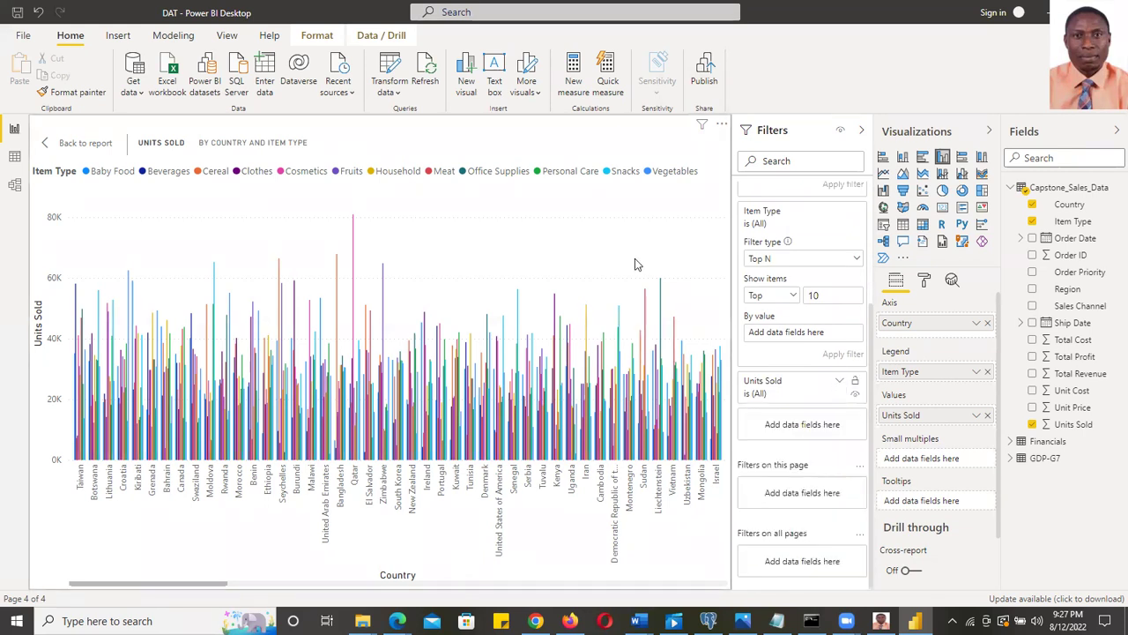
Sort the Units Sold chart in descending order and show its data as a table
click(721, 123)
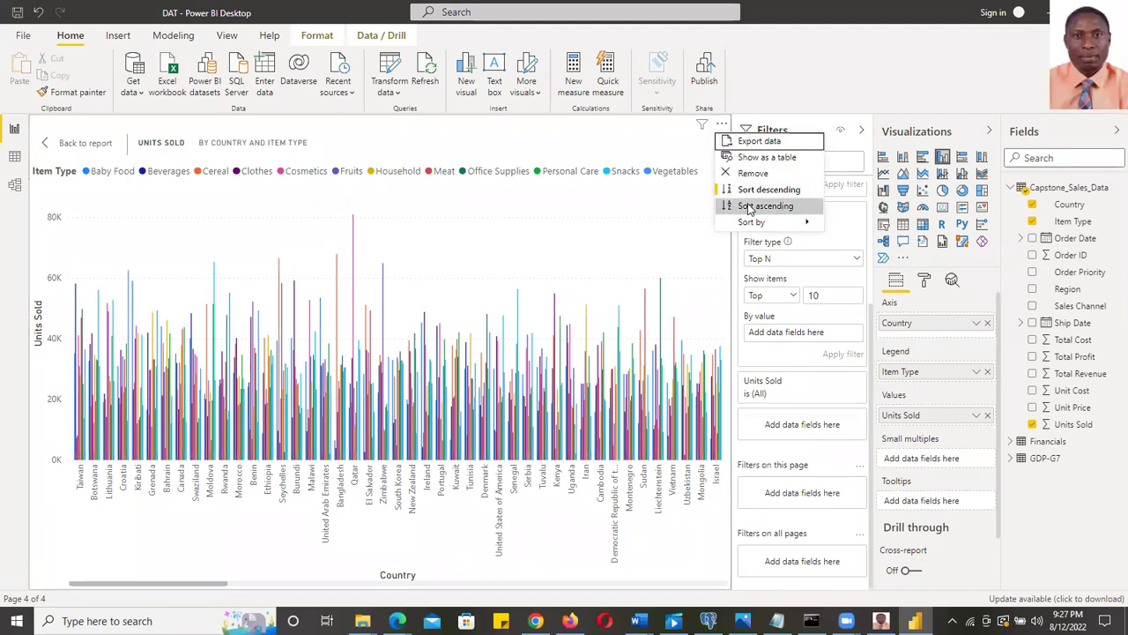
mouse_move(753, 226)
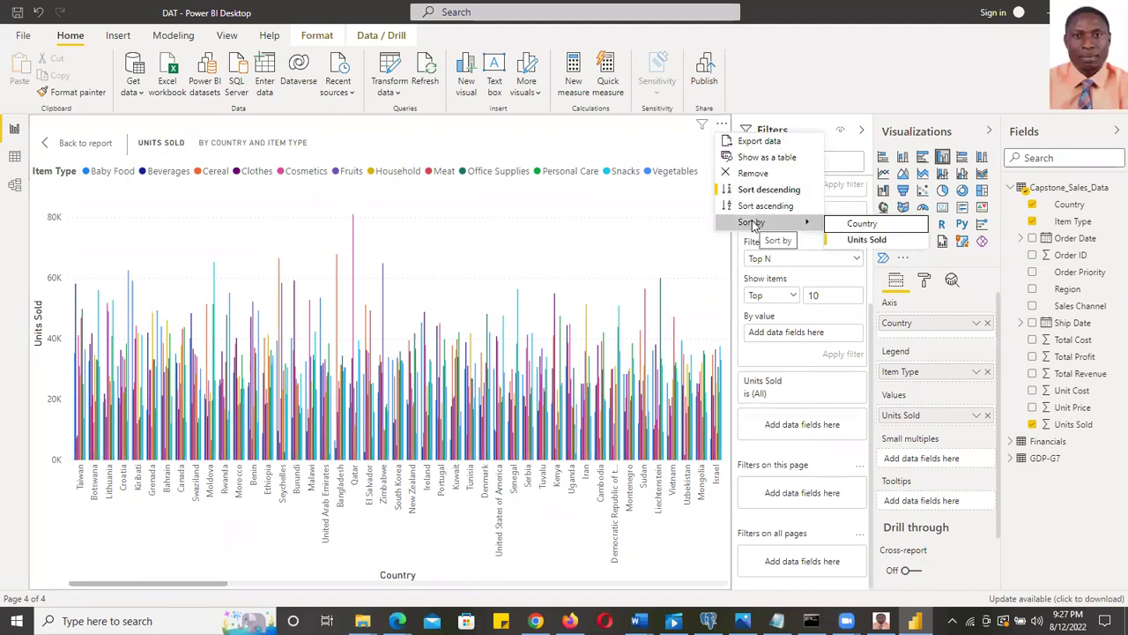
click(756, 189)
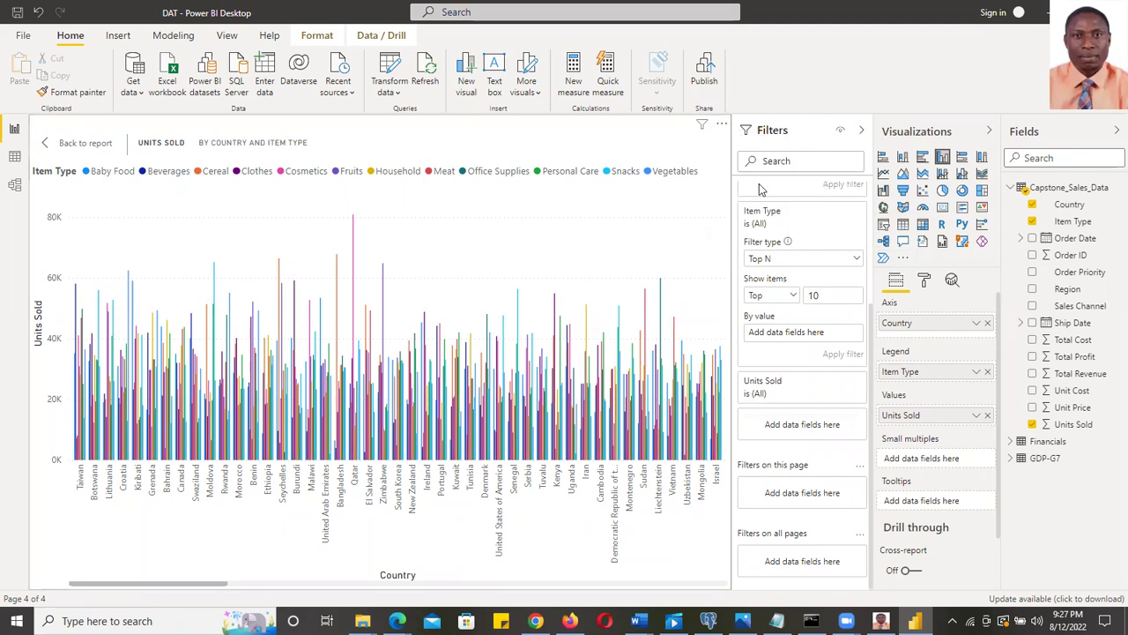
click(721, 125)
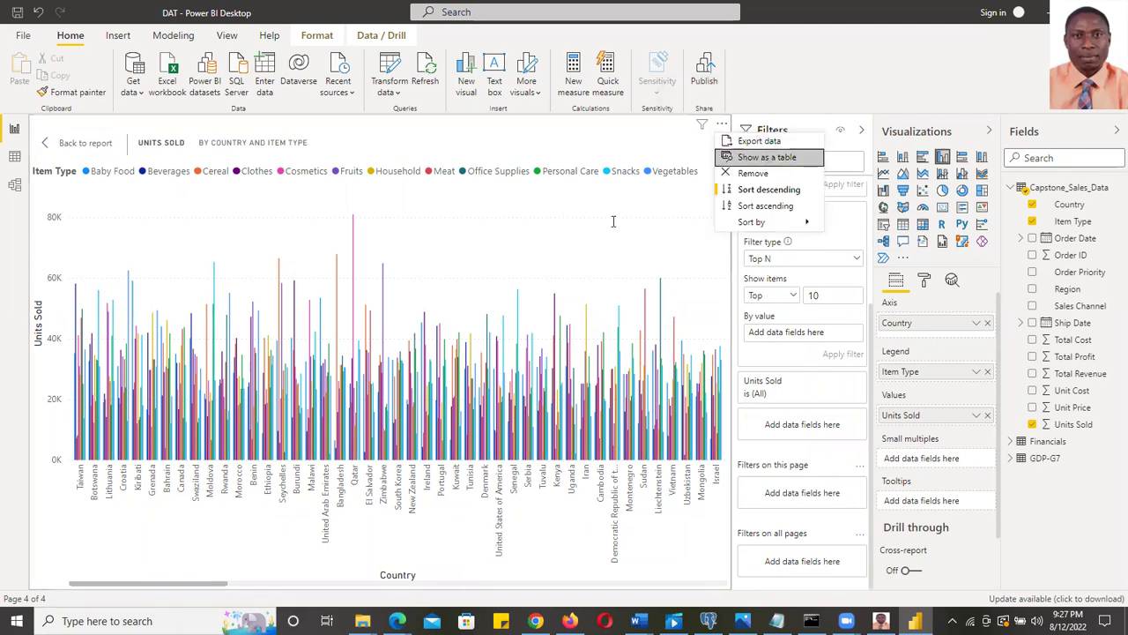
click(592, 247)
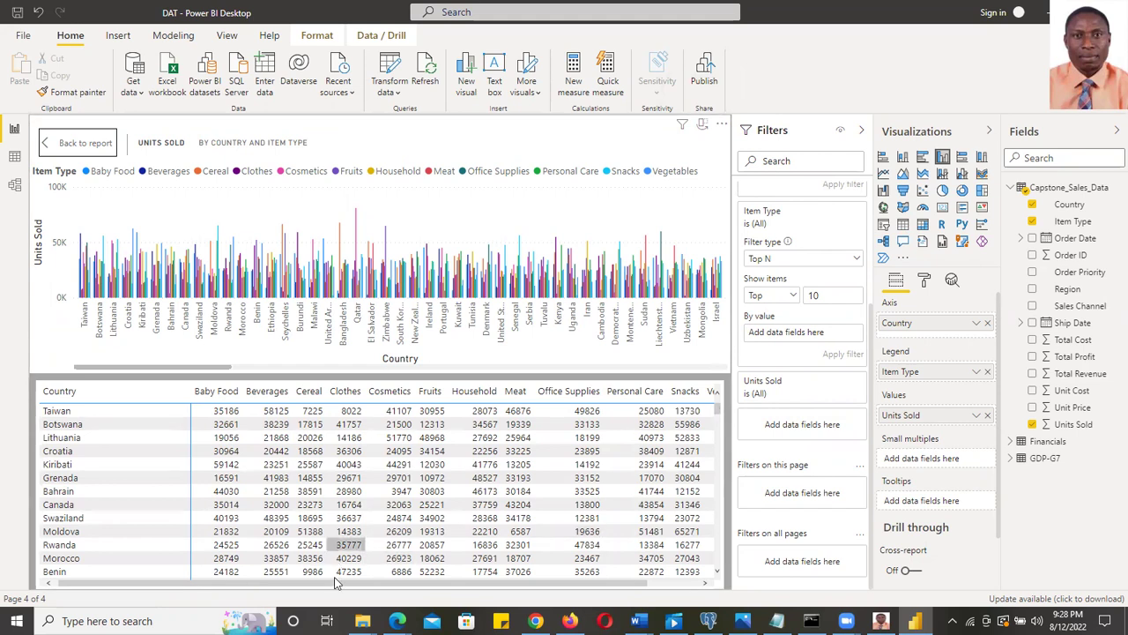
Examine the data table's units sold per country across the item type columns from Baby Food to Vegetables
drag(455, 582, 564, 583)
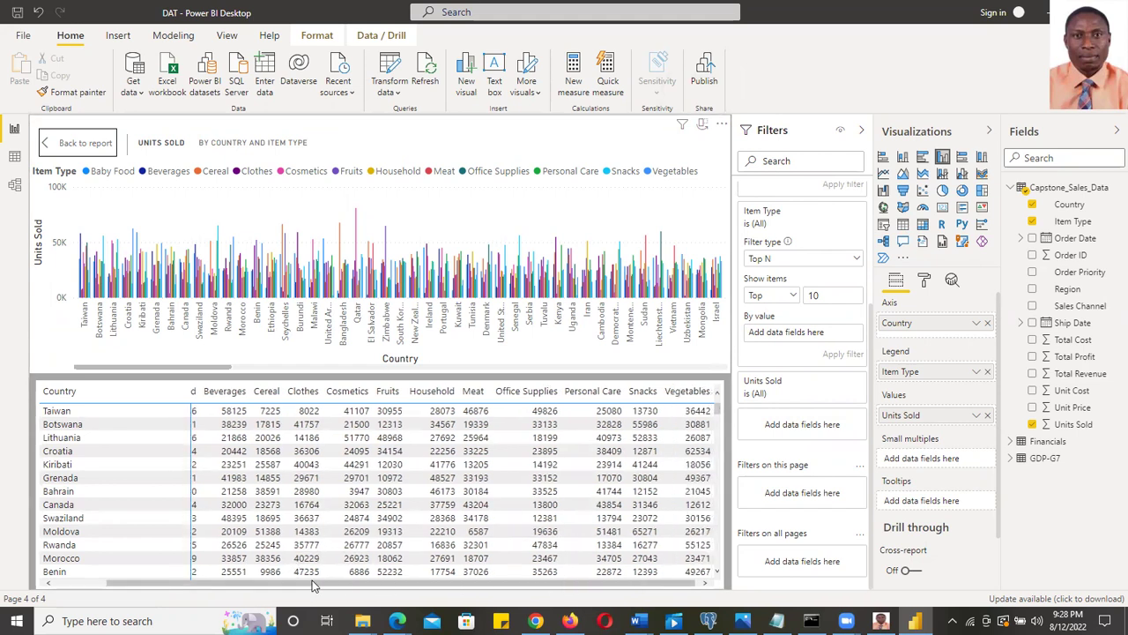
drag(312, 580, 270, 581)
scroll(150, 436, down, 20)
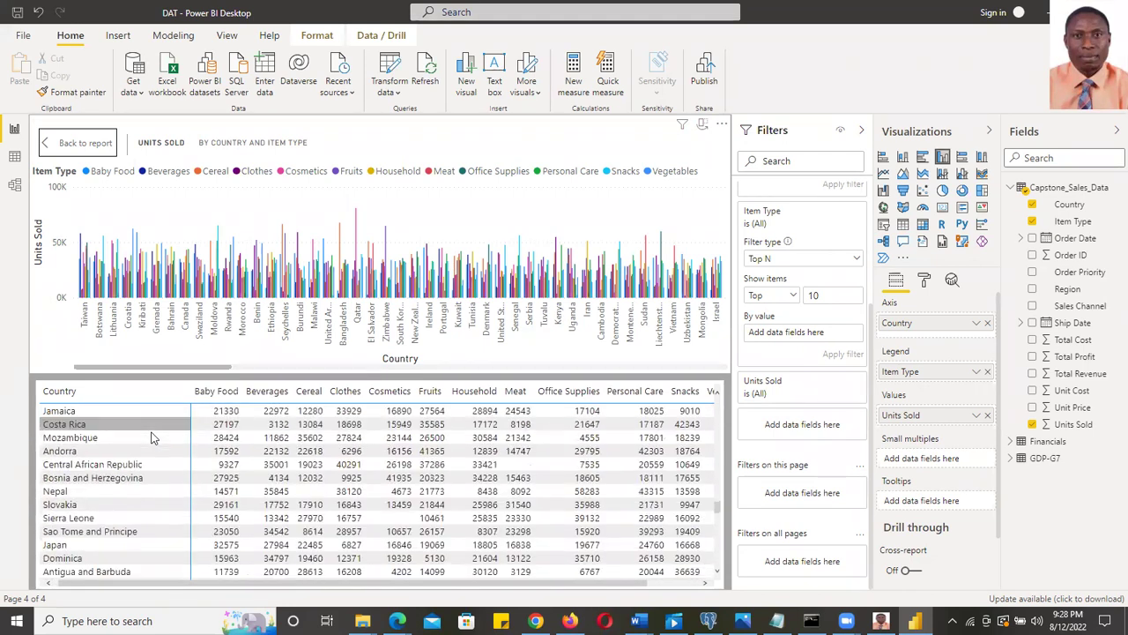
scroll(150, 436, up, 20)
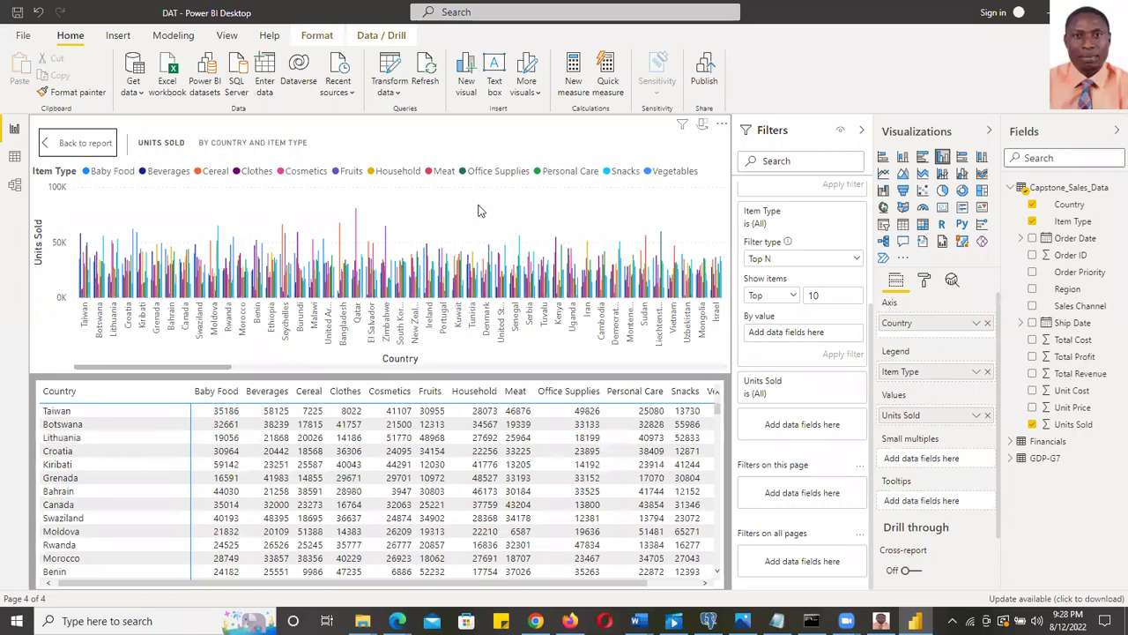
click(721, 124)
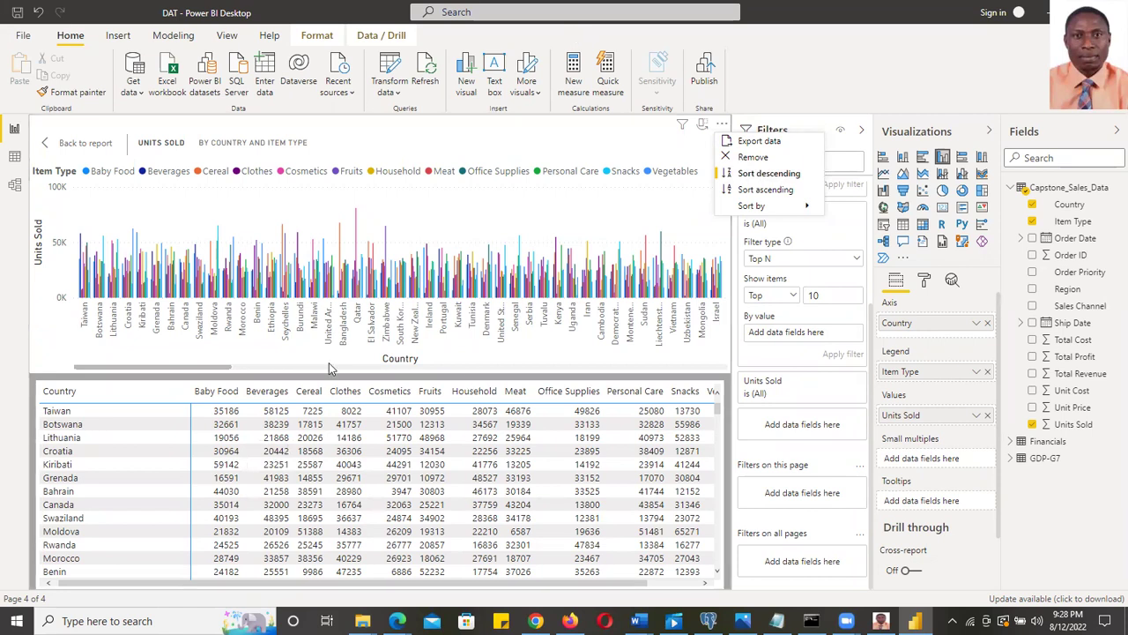
click(606, 583)
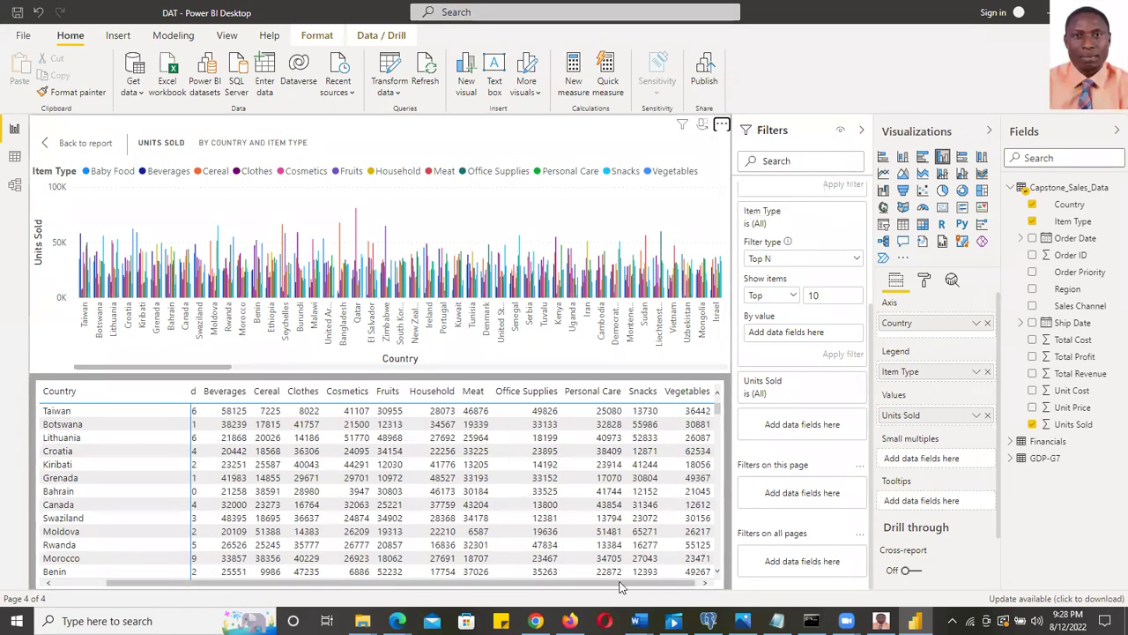
drag(463, 582, 436, 583)
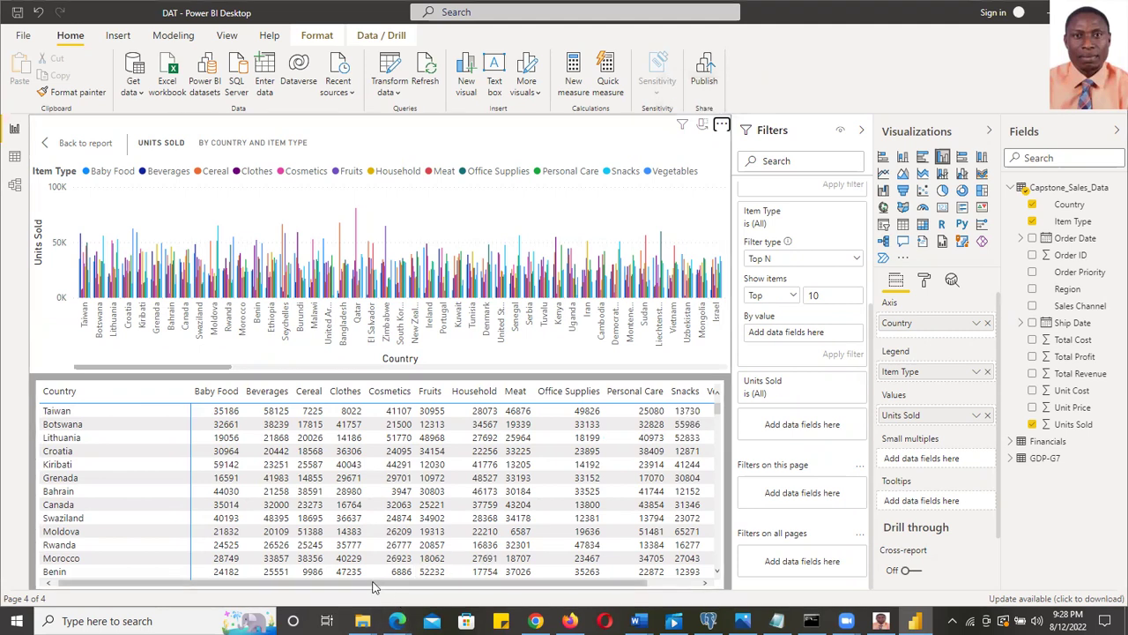
drag(371, 581, 663, 581)
drag(494, 583, 300, 572)
drag(549, 584, 352, 564)
drag(583, 582, 616, 582)
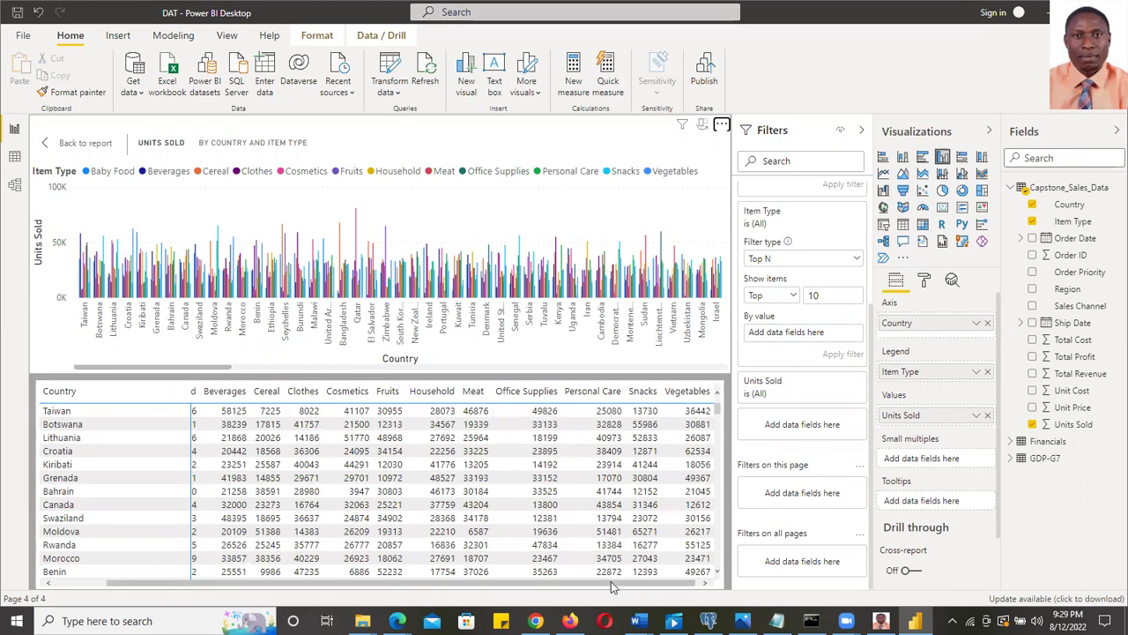
drag(583, 585, 557, 585)
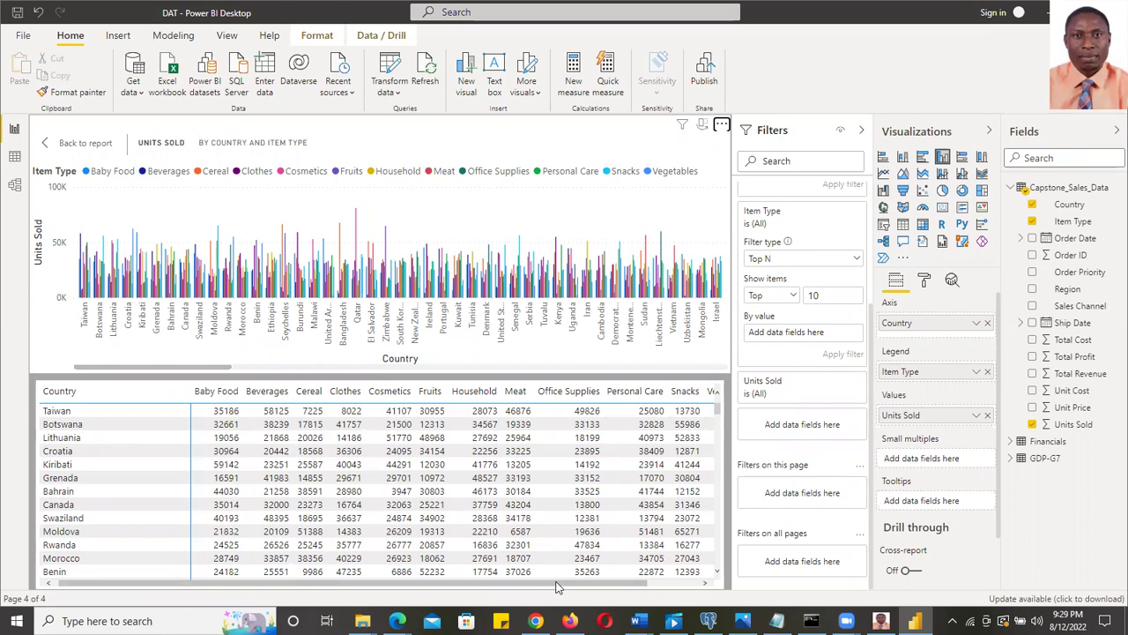
drag(614, 585, 658, 583)
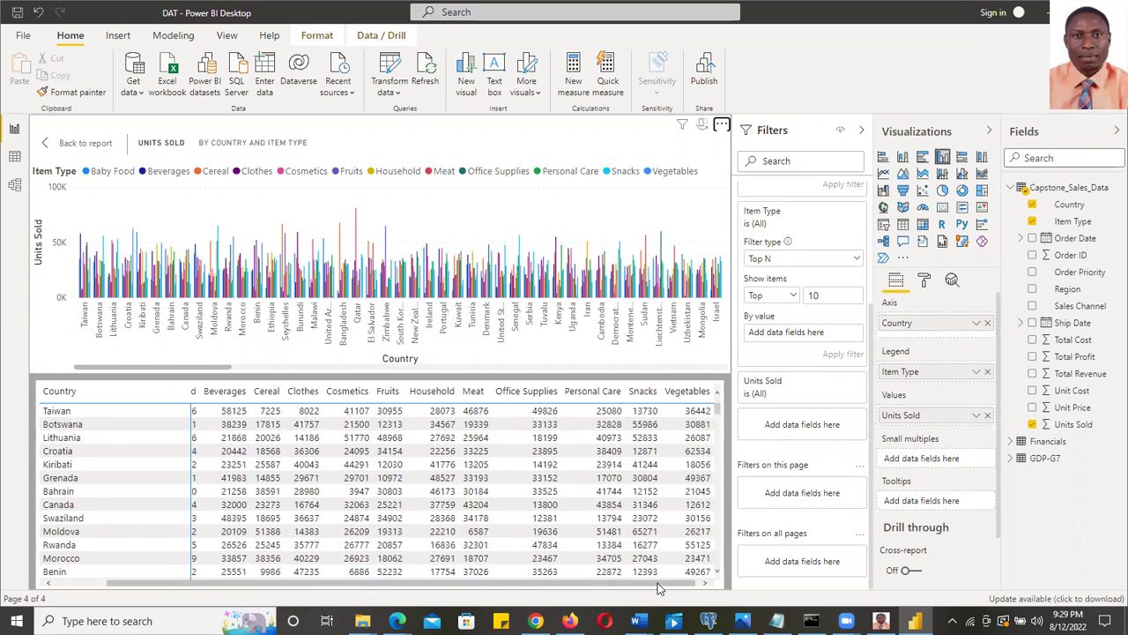
mouse_move(717, 412)
mouse_down()
mouse_move(716, 427)
mouse_move(718, 397)
mouse_up()
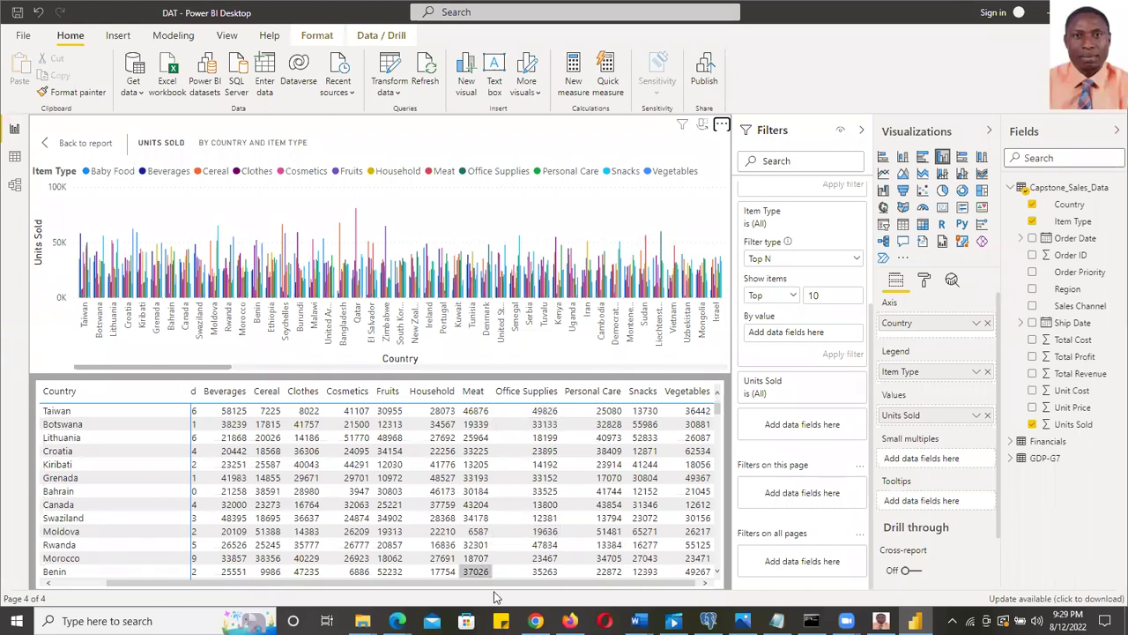
drag(504, 590, 416, 589)
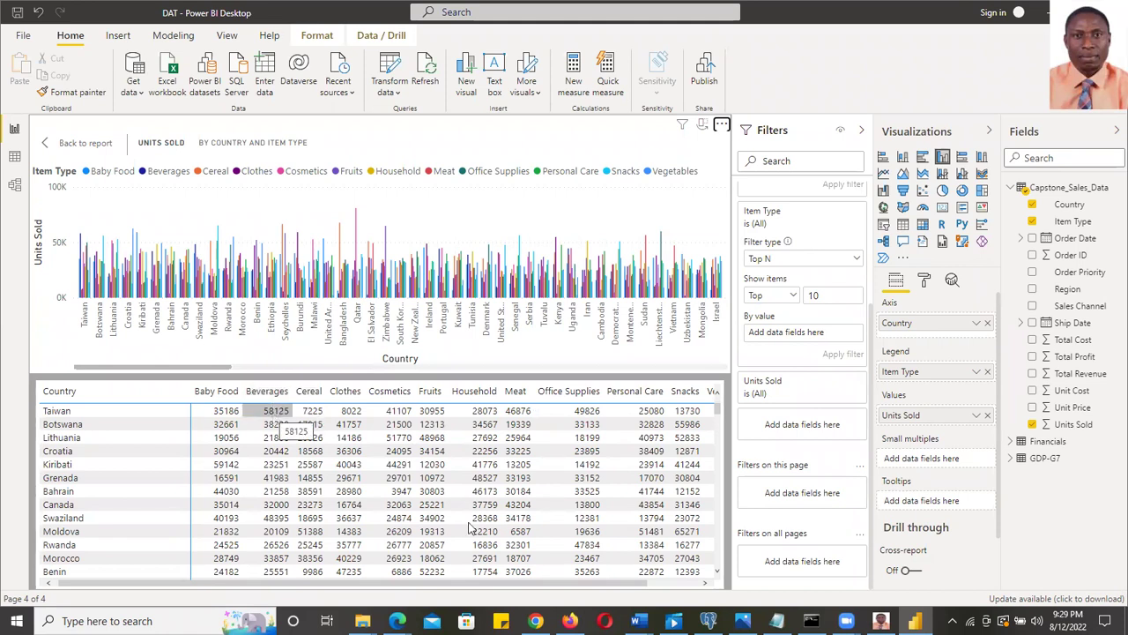
drag(553, 583, 630, 596)
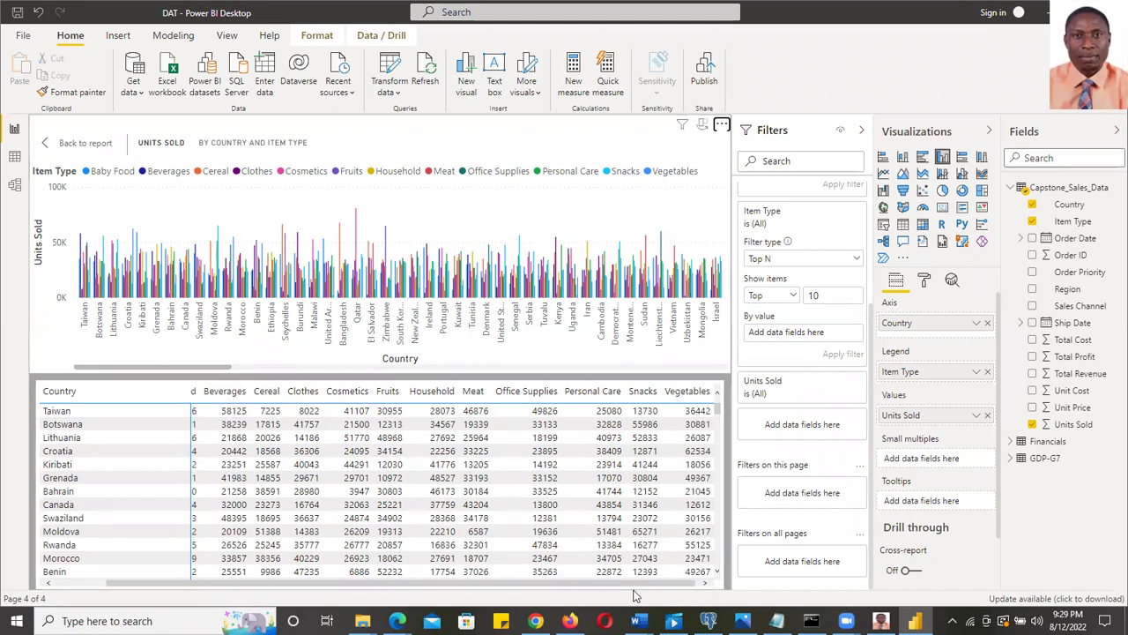
drag(519, 586, 388, 575)
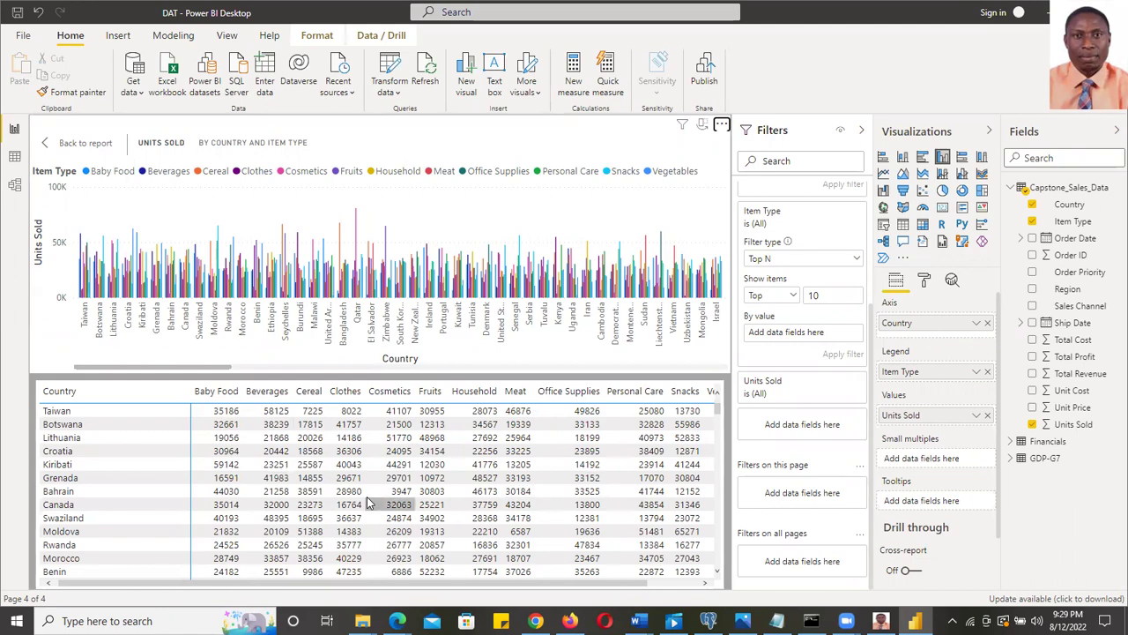
scroll(370, 499, down, 8)
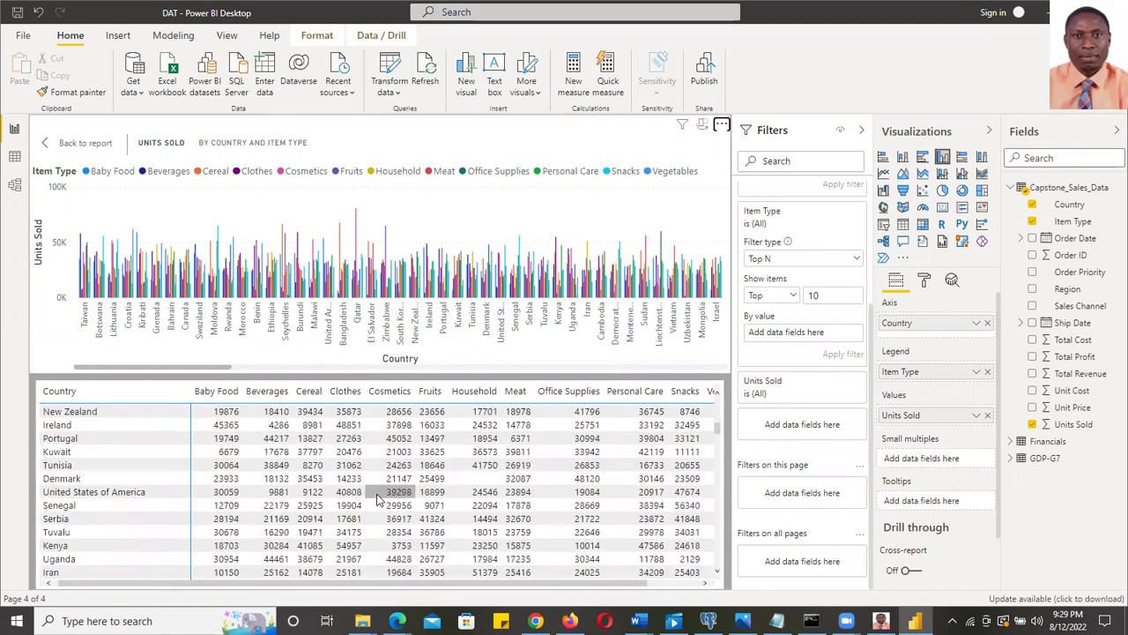
scroll(377, 499, down, 10)
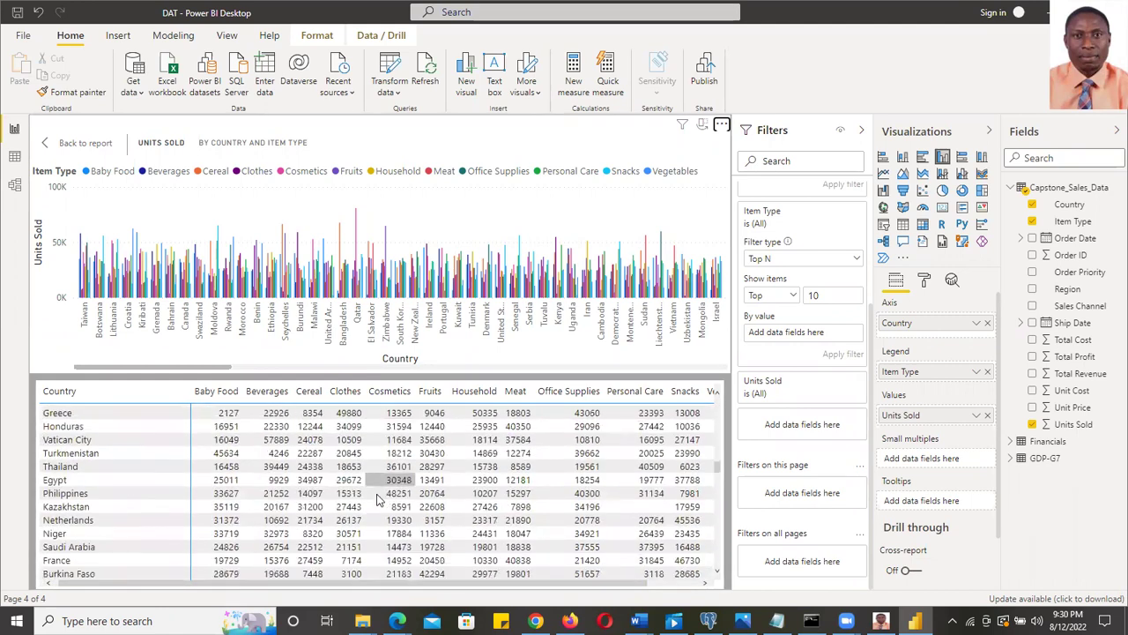
scroll(377, 499, up, 18)
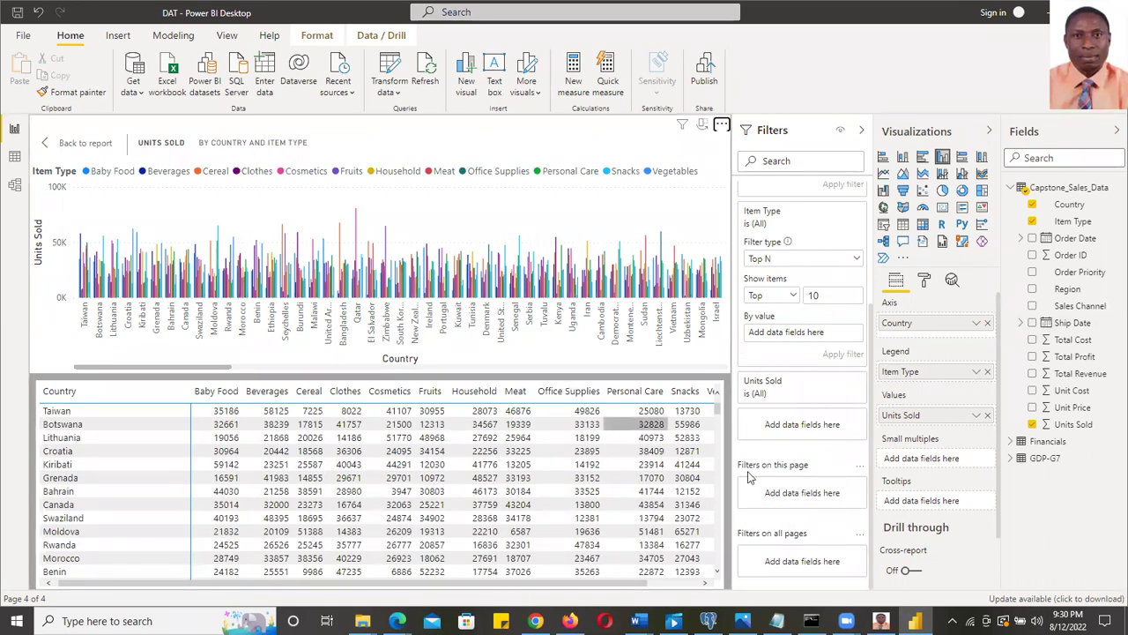
scroll(176, 498, down, 15)
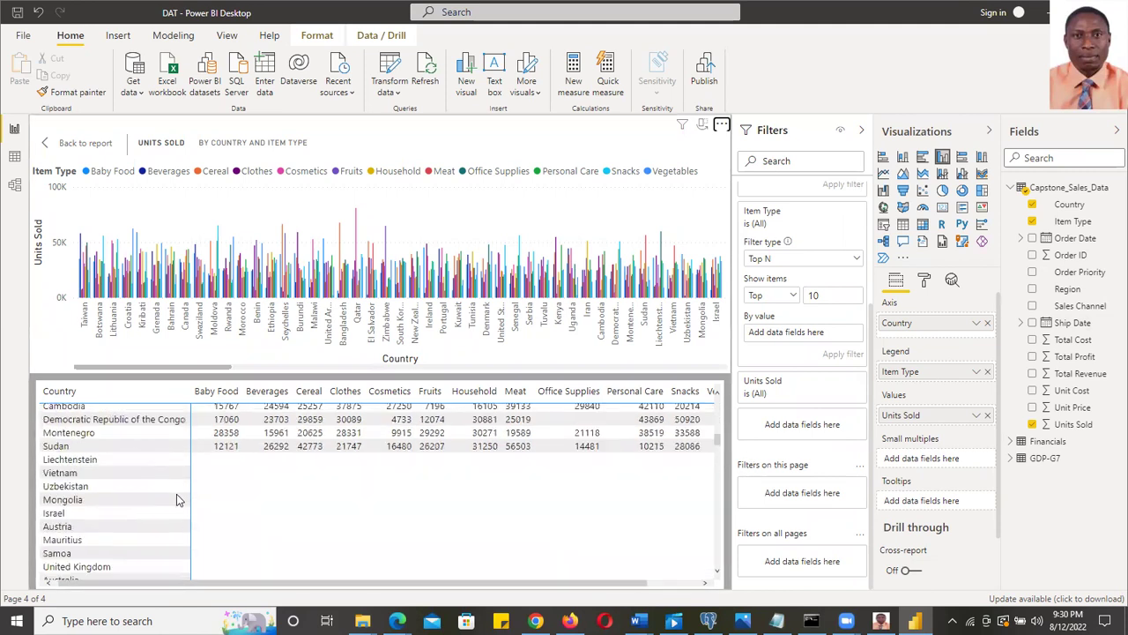
scroll(176, 498, up, 20)
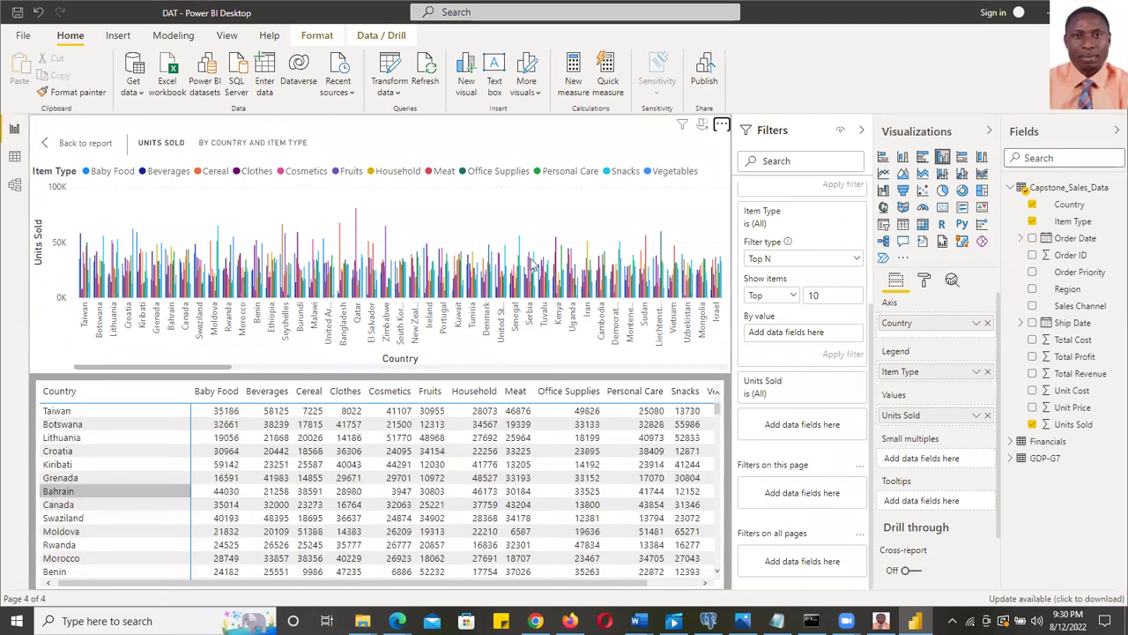
Switch the chart's Item Type filter to Basic filtering and show only Beverages
click(854, 258)
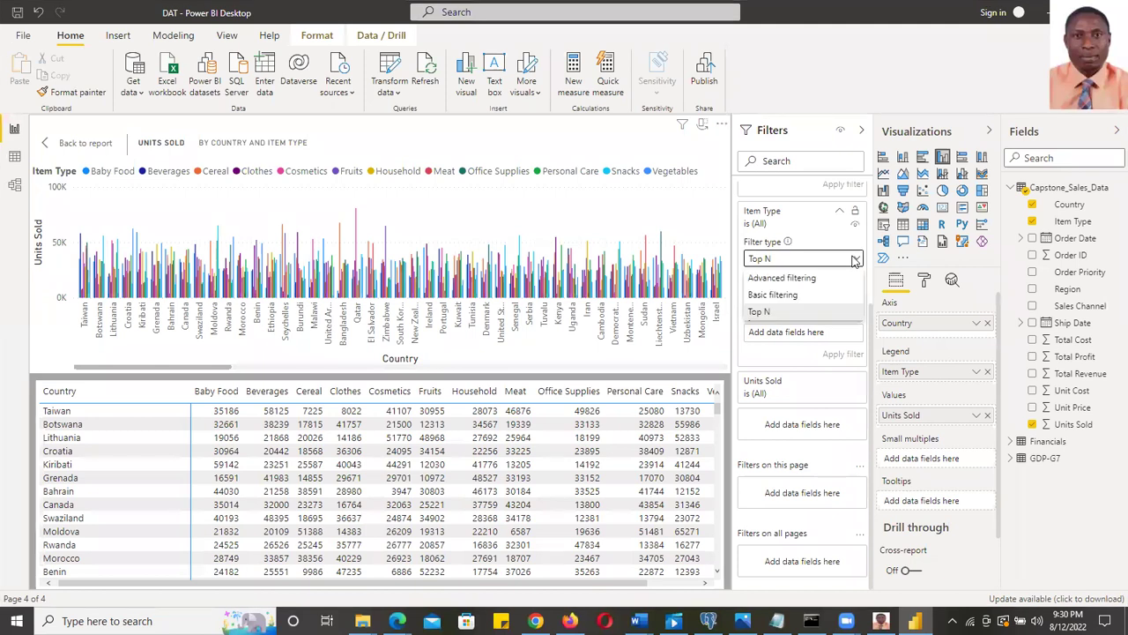
click(857, 259)
click(856, 259)
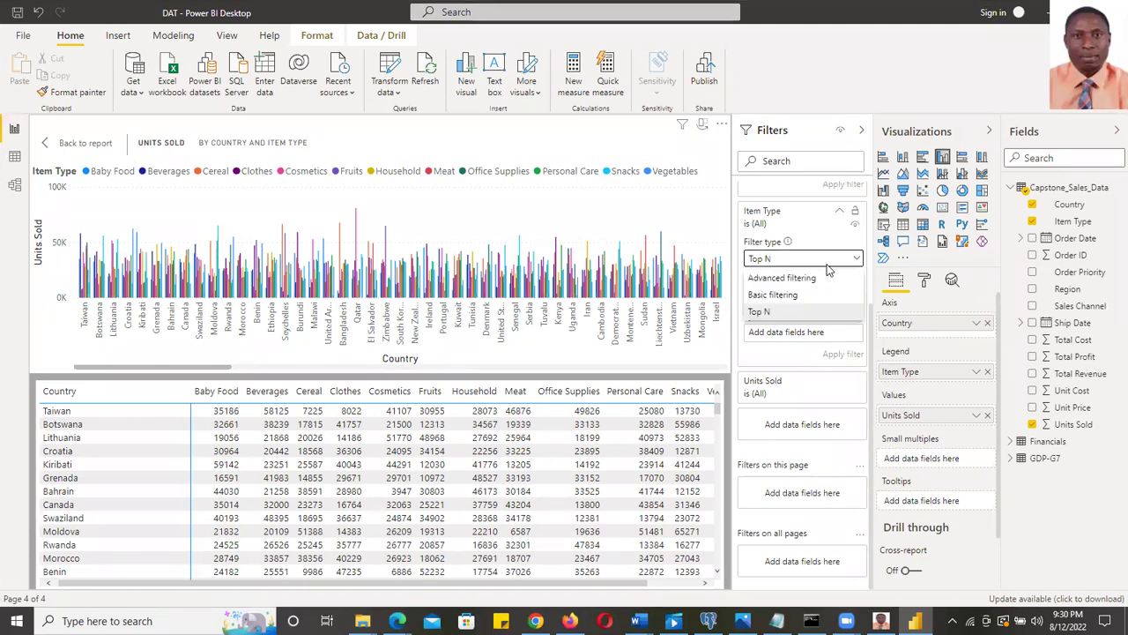
click(793, 279)
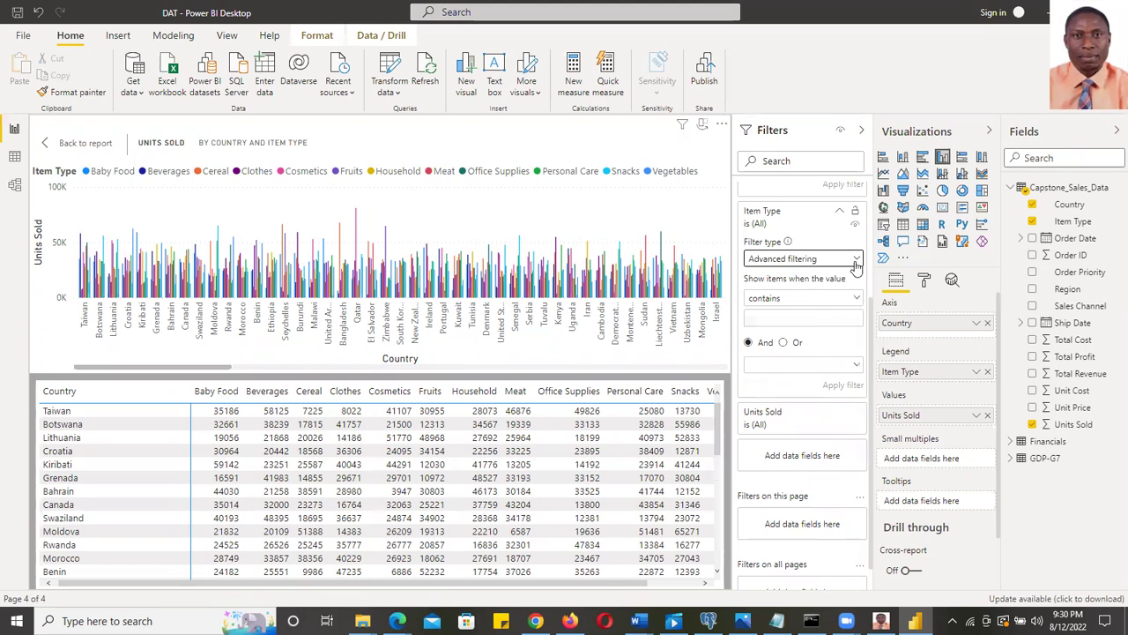
click(856, 259)
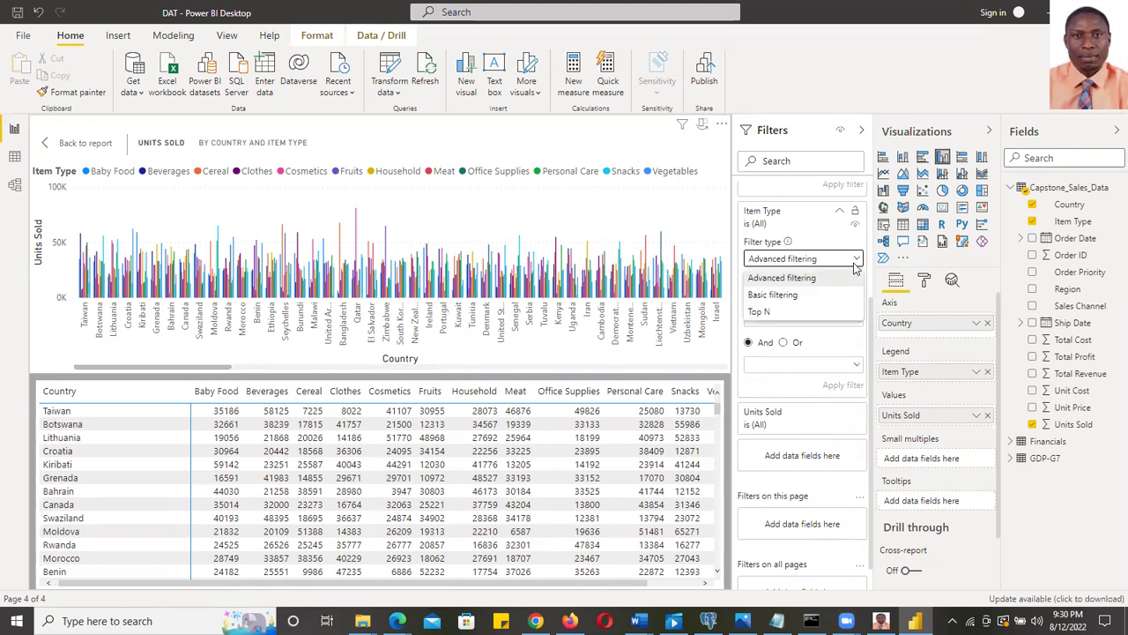
click(804, 296)
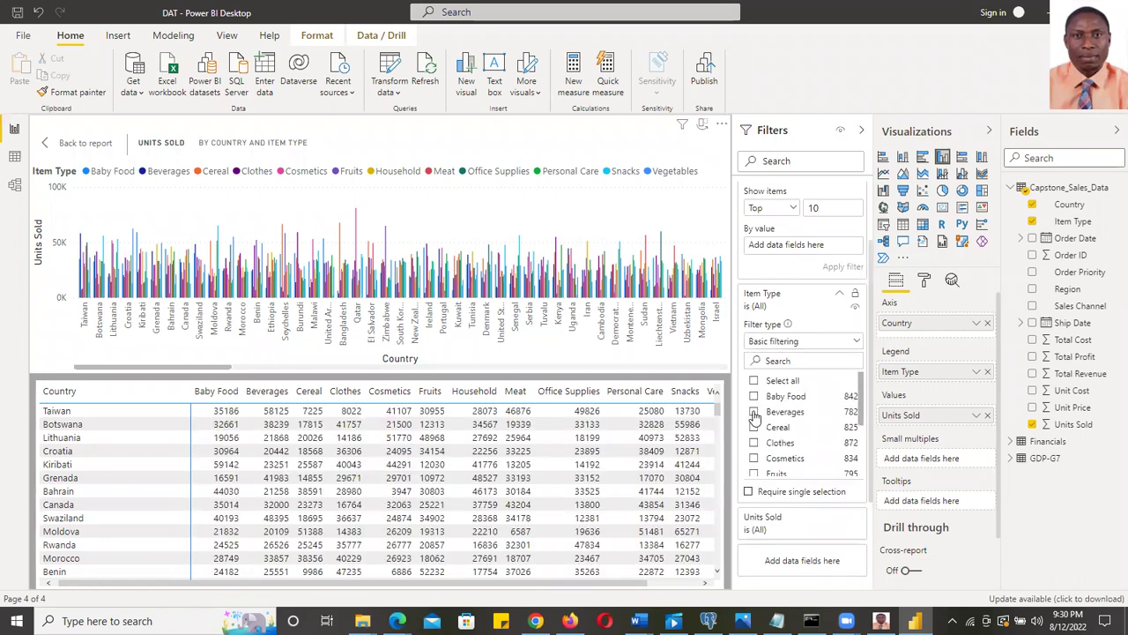
click(753, 412)
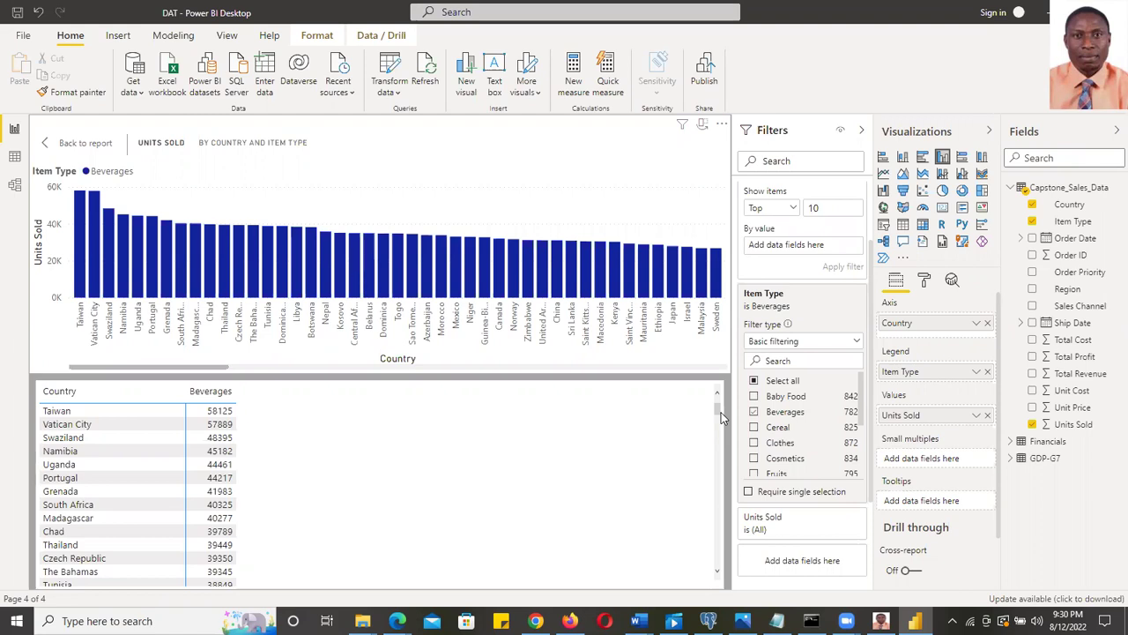
Select all item types in the Item Type filter and place the data table beside the chart
click(753, 381)
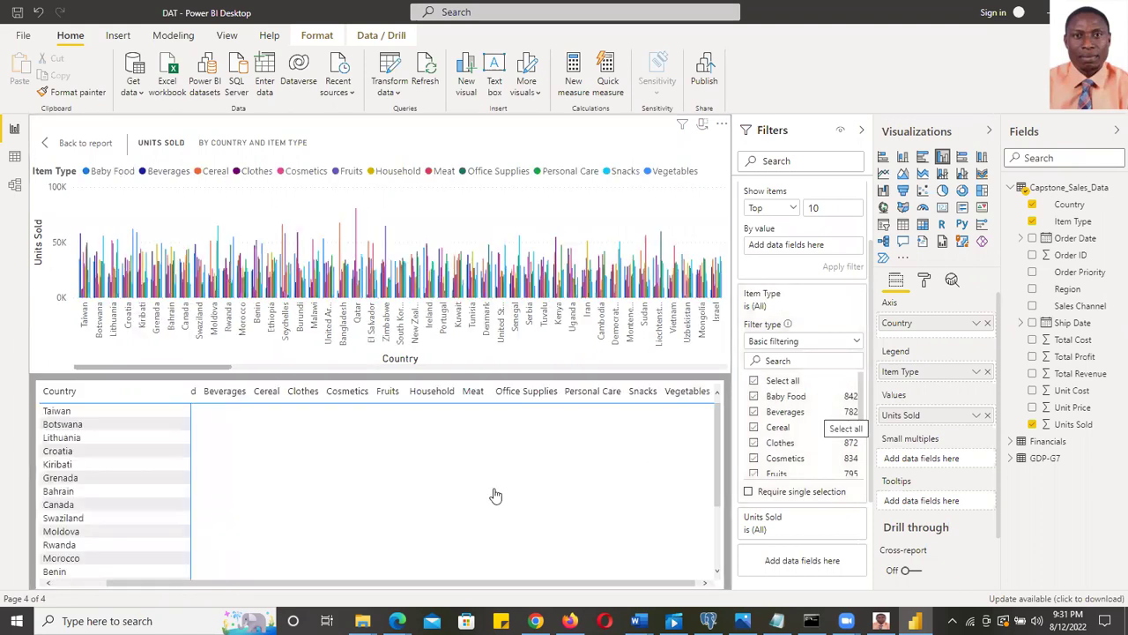
click(702, 126)
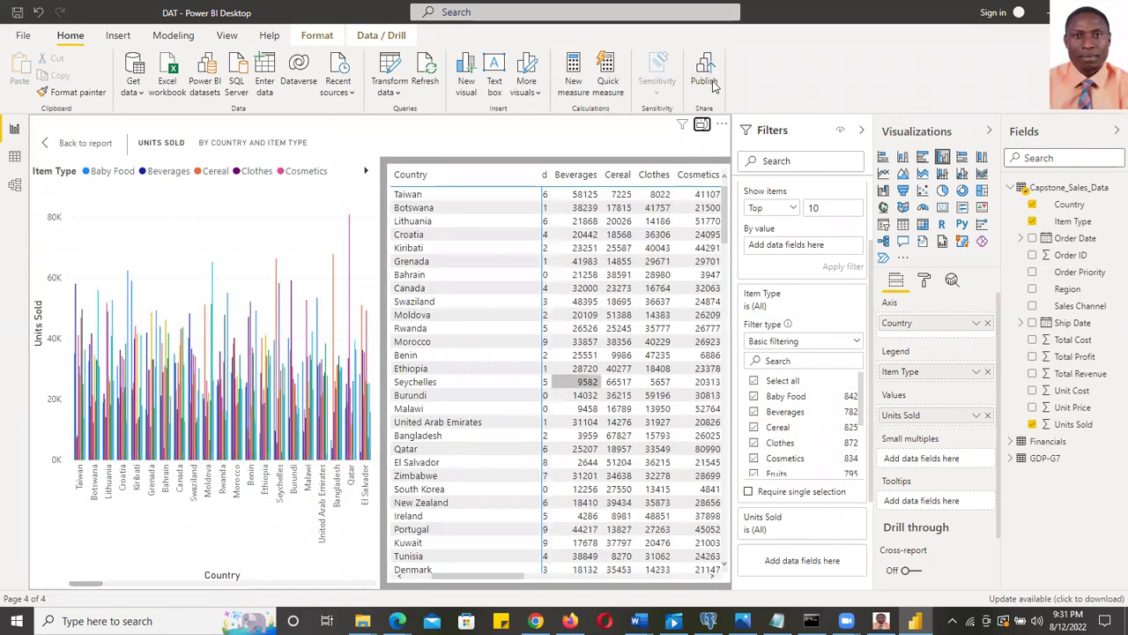
Delete the Units Sold by Country and Item Type chart from Page 4
click(702, 126)
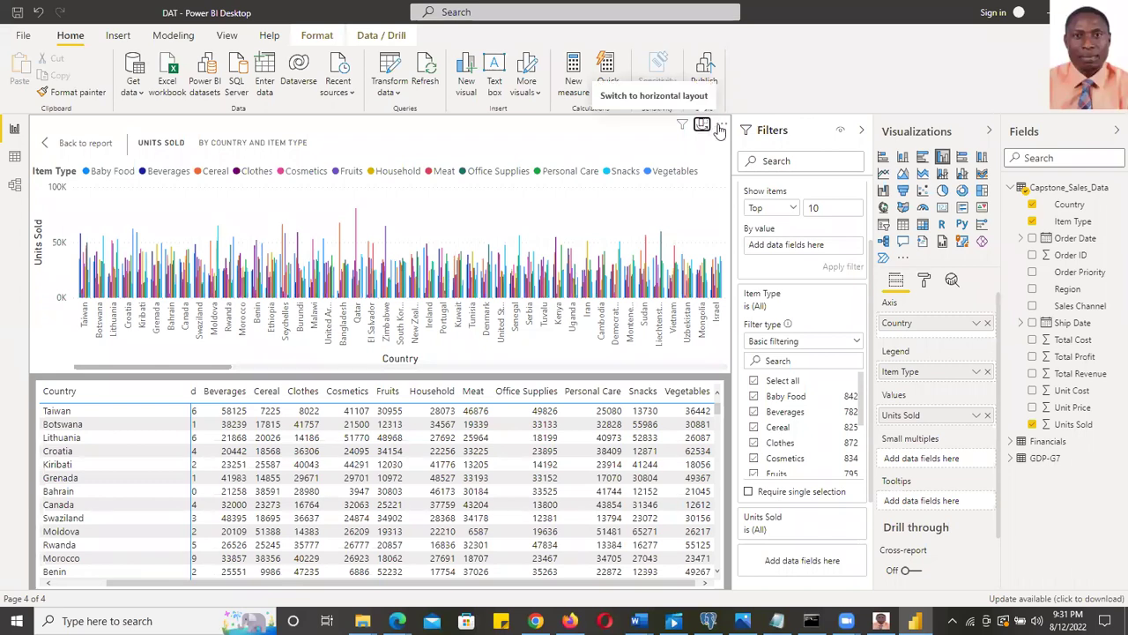
click(721, 126)
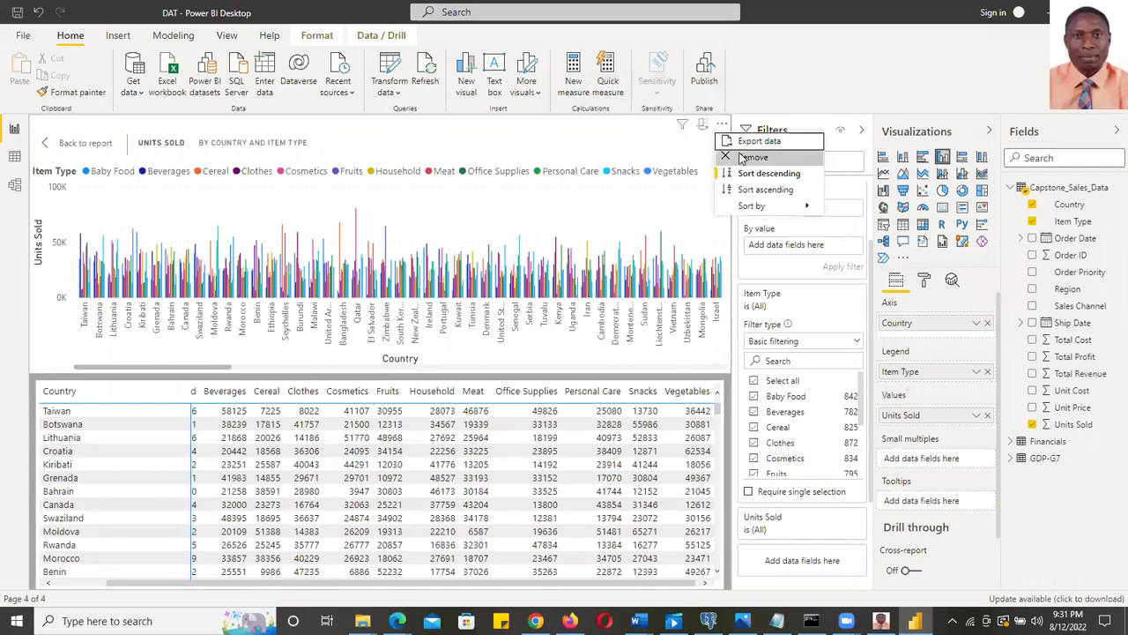
click(715, 130)
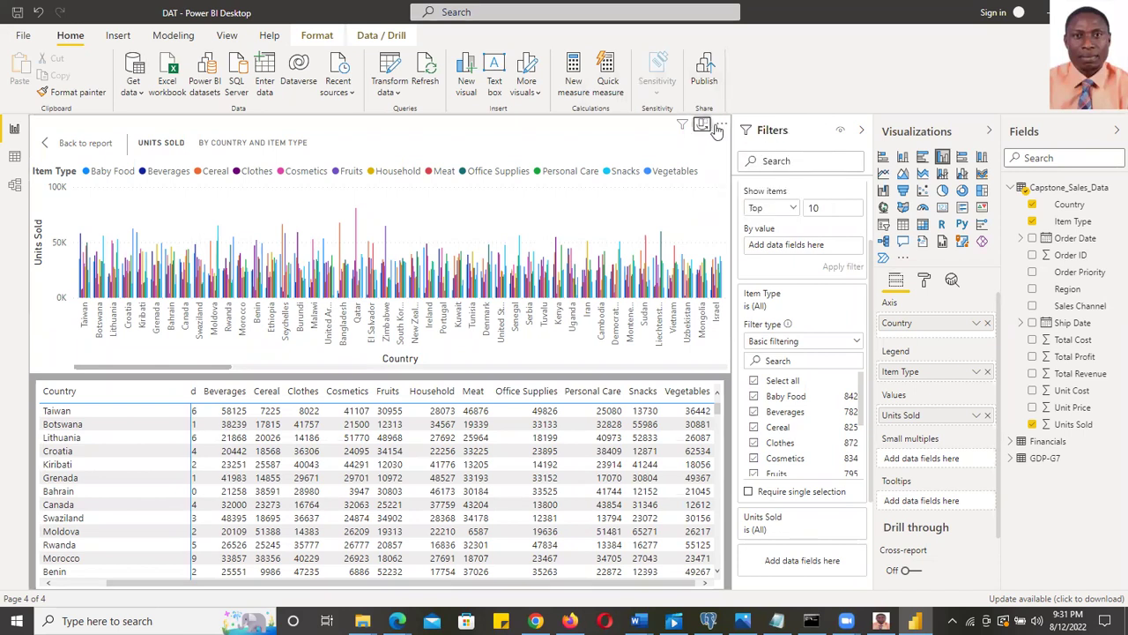
click(721, 126)
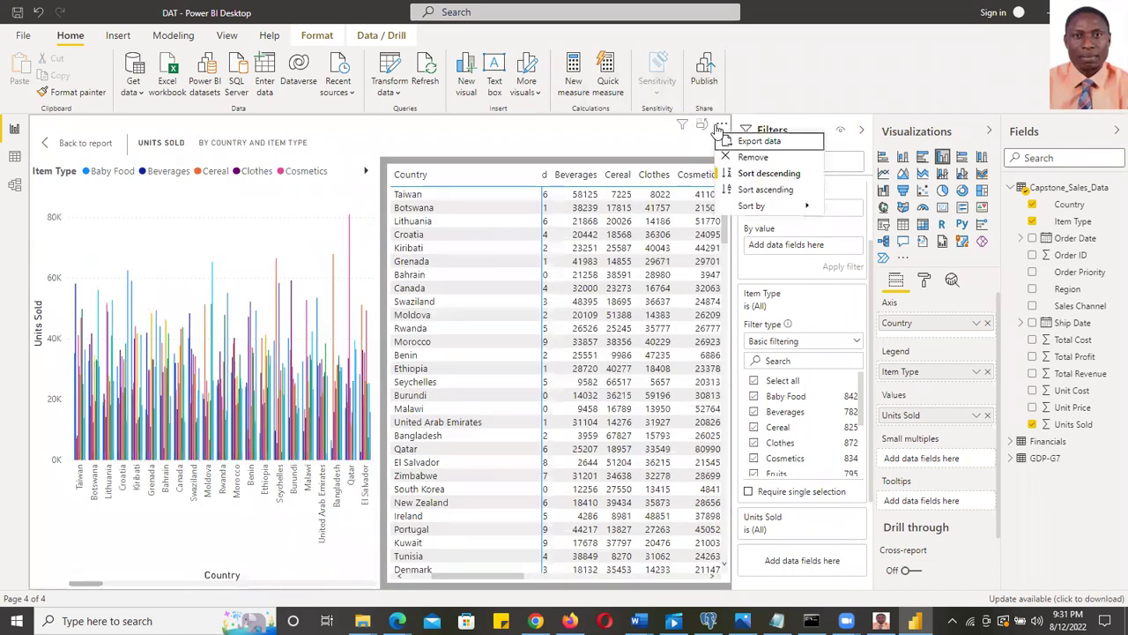
click(520, 215)
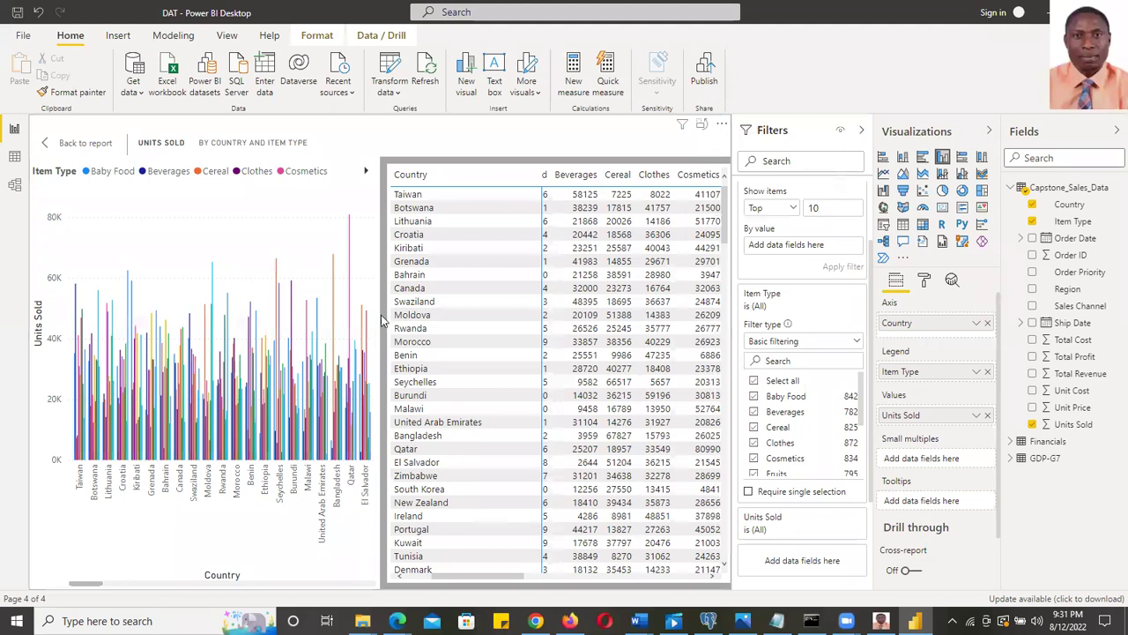
key(Delete)
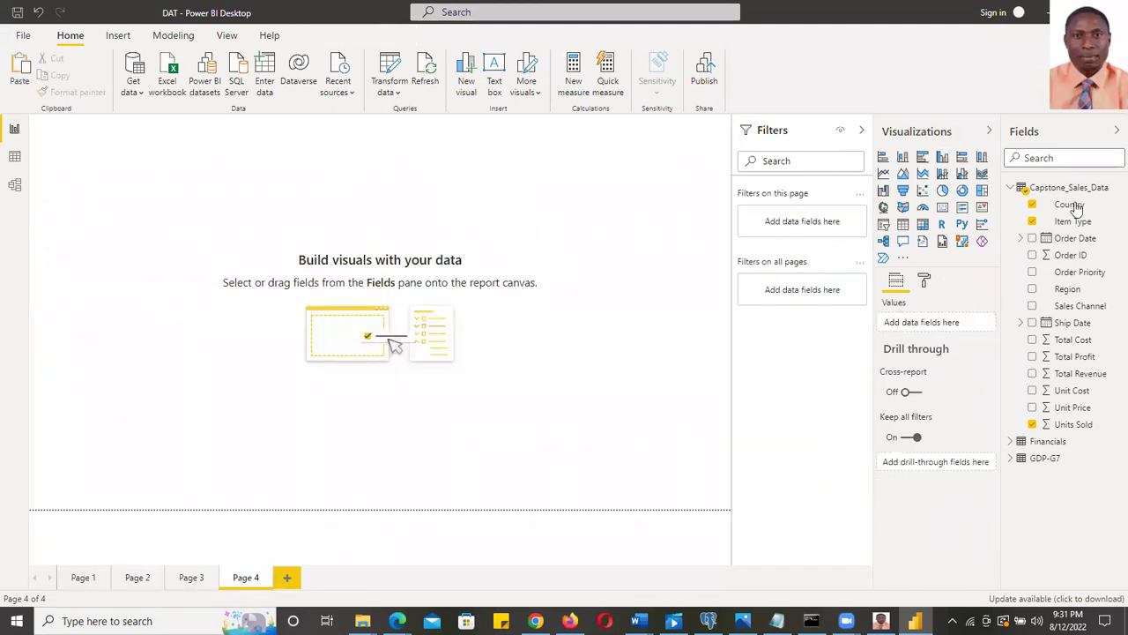
Build a clustered column chart of Units Sold by Country with Item Type as legend, and widen it
click(942, 156)
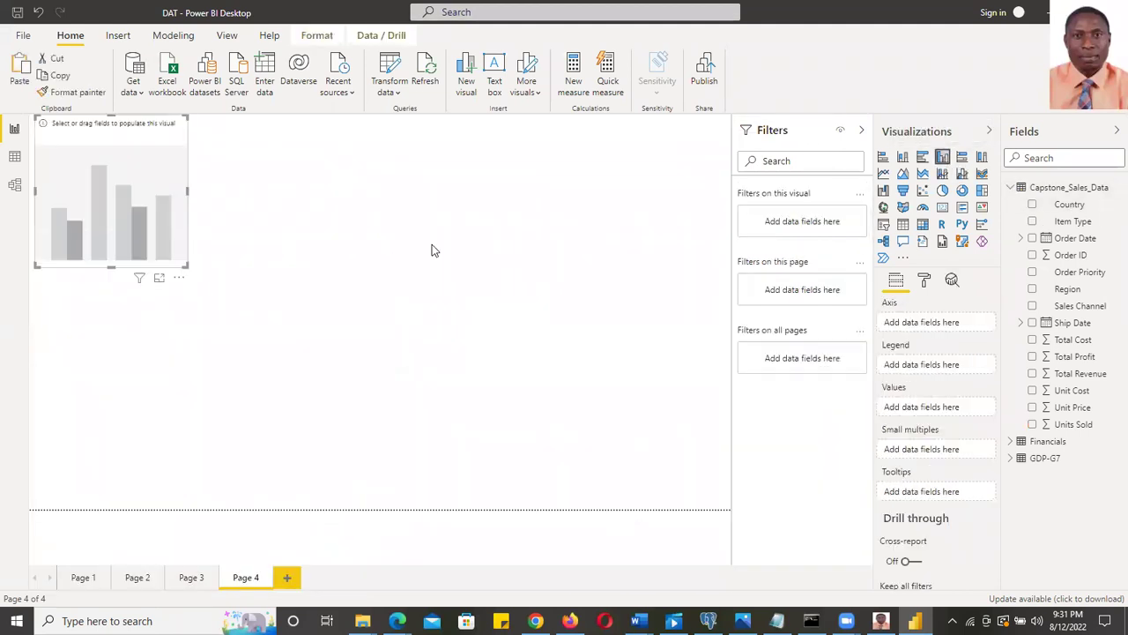
click(1033, 205)
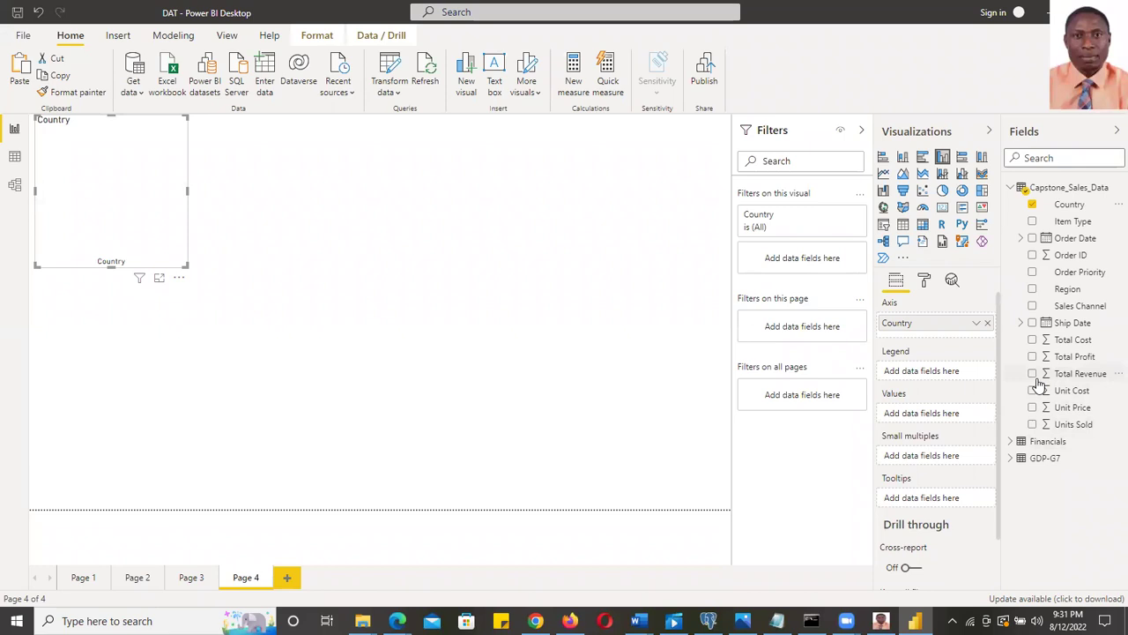
click(1039, 226)
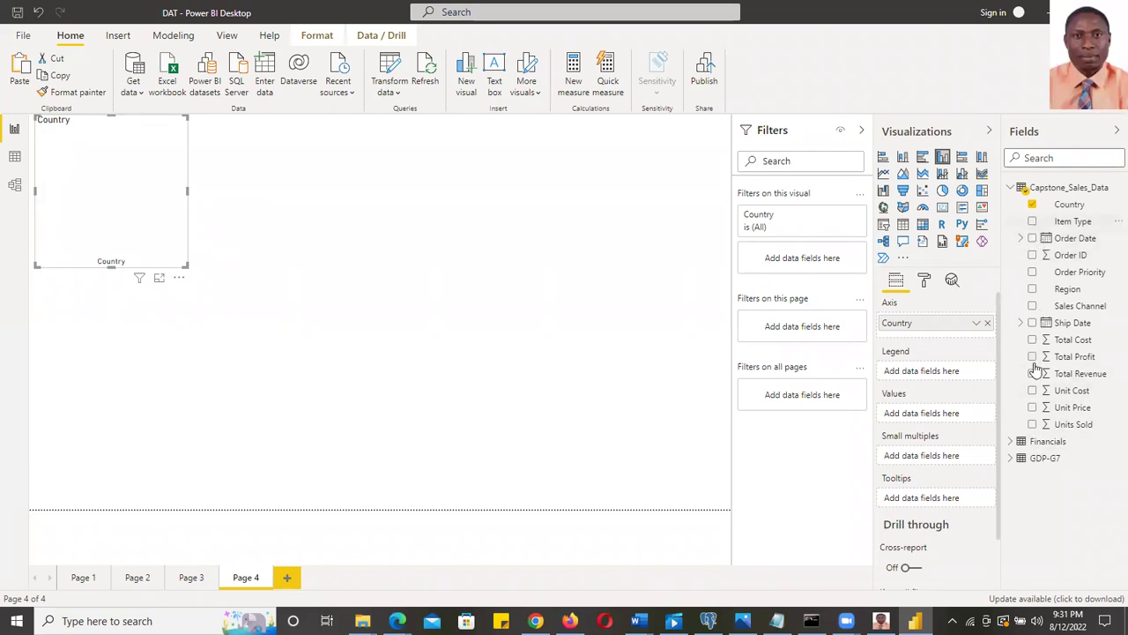
click(1033, 425)
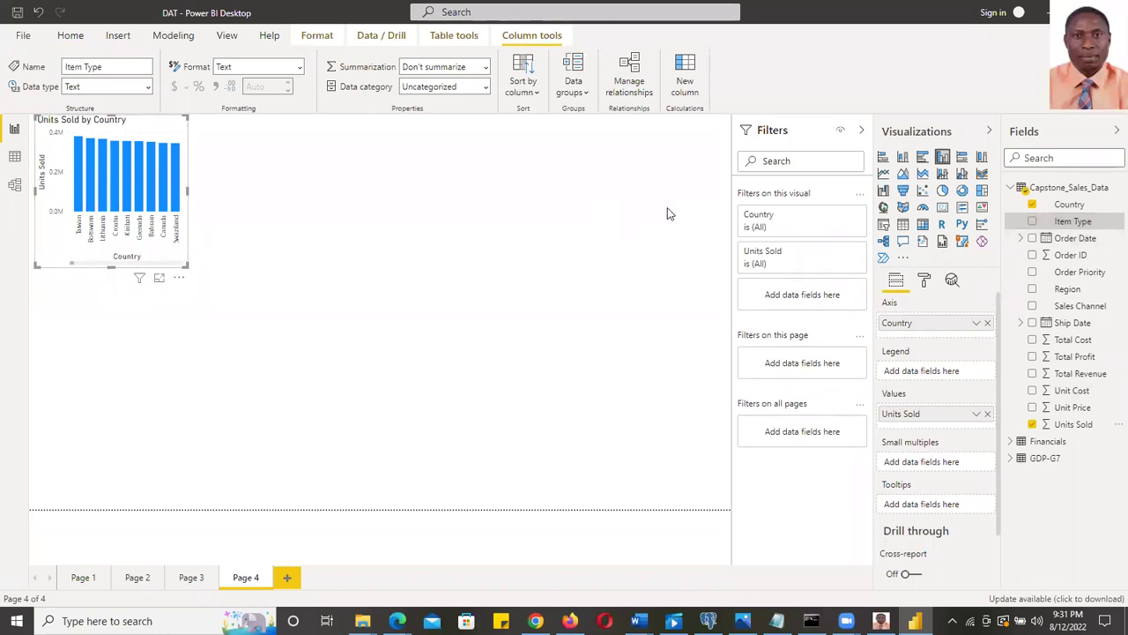
click(1033, 222)
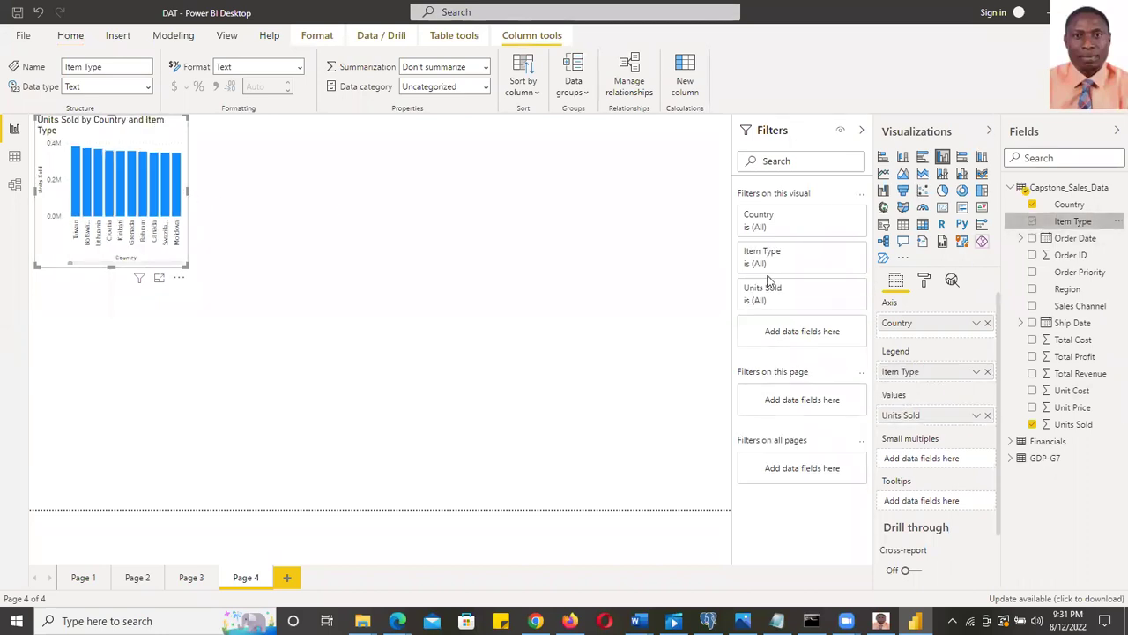
drag(190, 196, 371, 230)
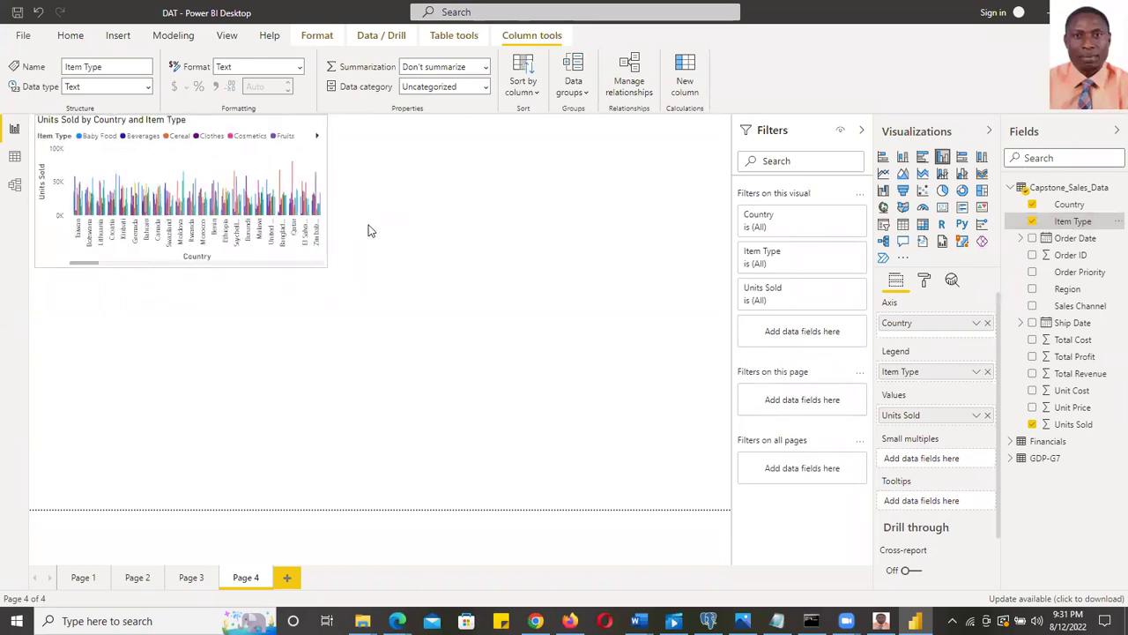
Filter the column chart's Item Type to Beverages and make the chart slightly taller
click(841, 262)
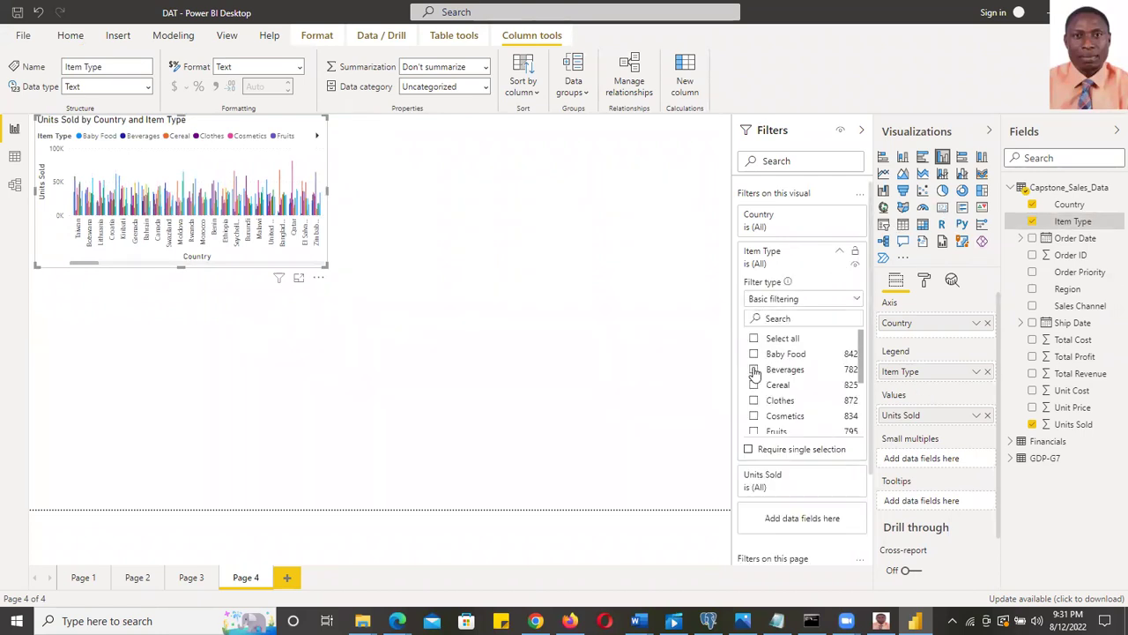
click(755, 371)
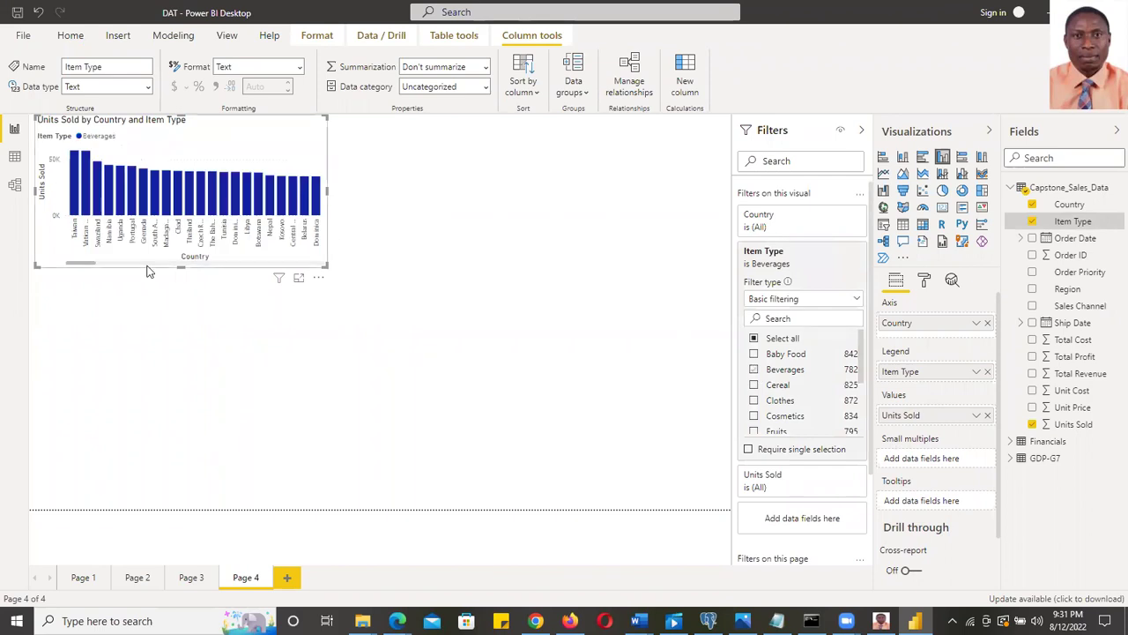
drag(184, 269, 187, 294)
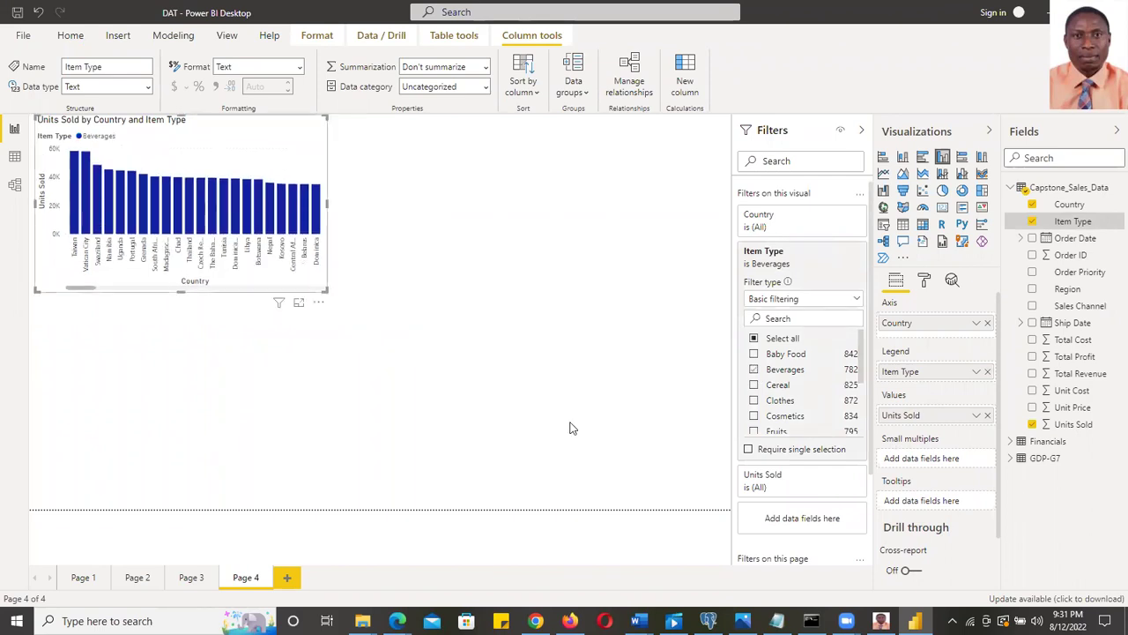
Switch to the _Capstone project document in Word and read questions 8 and 9
mouse_move(640, 621)
click(703, 555)
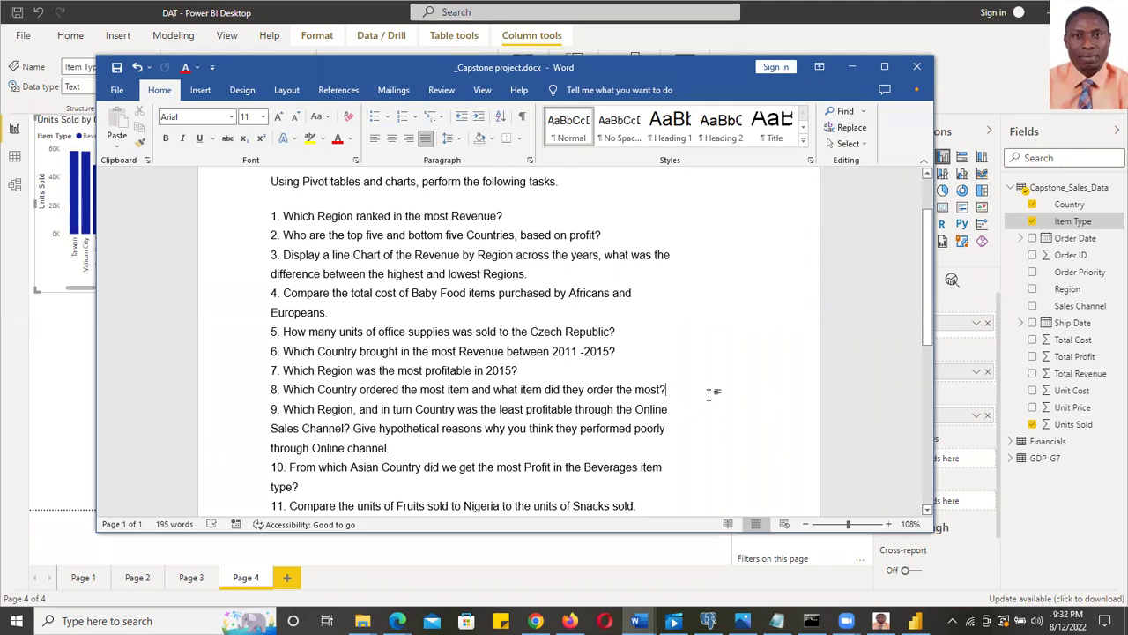
click(853, 69)
Narrow the Beverages column chart slightly to free space beside it on Page 4
click(328, 211)
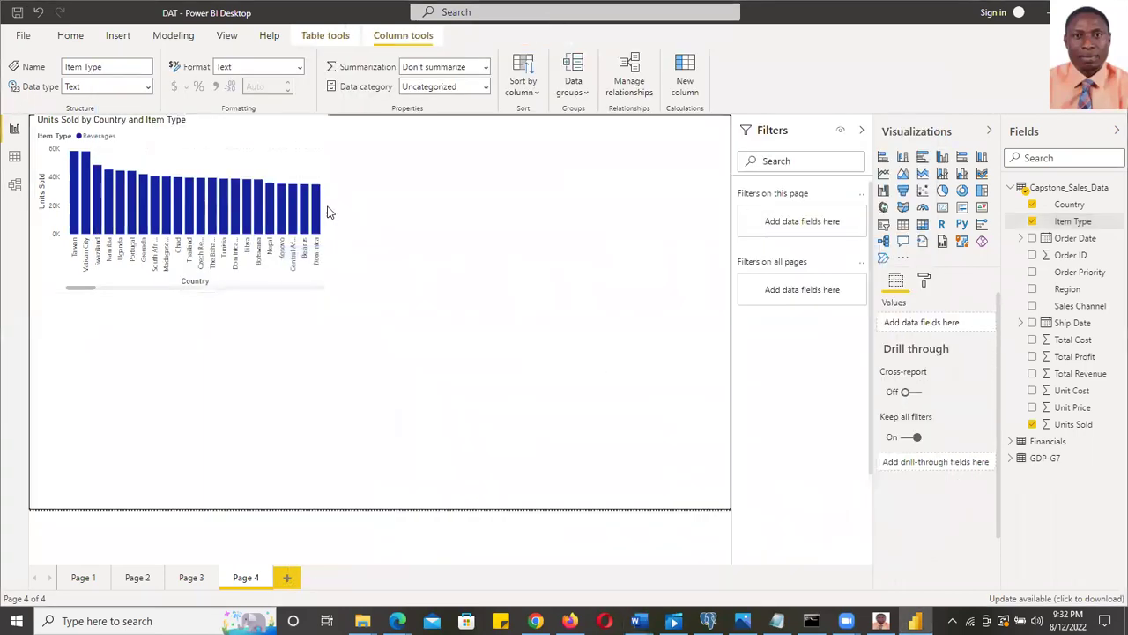
click(328, 206)
drag(326, 203, 293, 203)
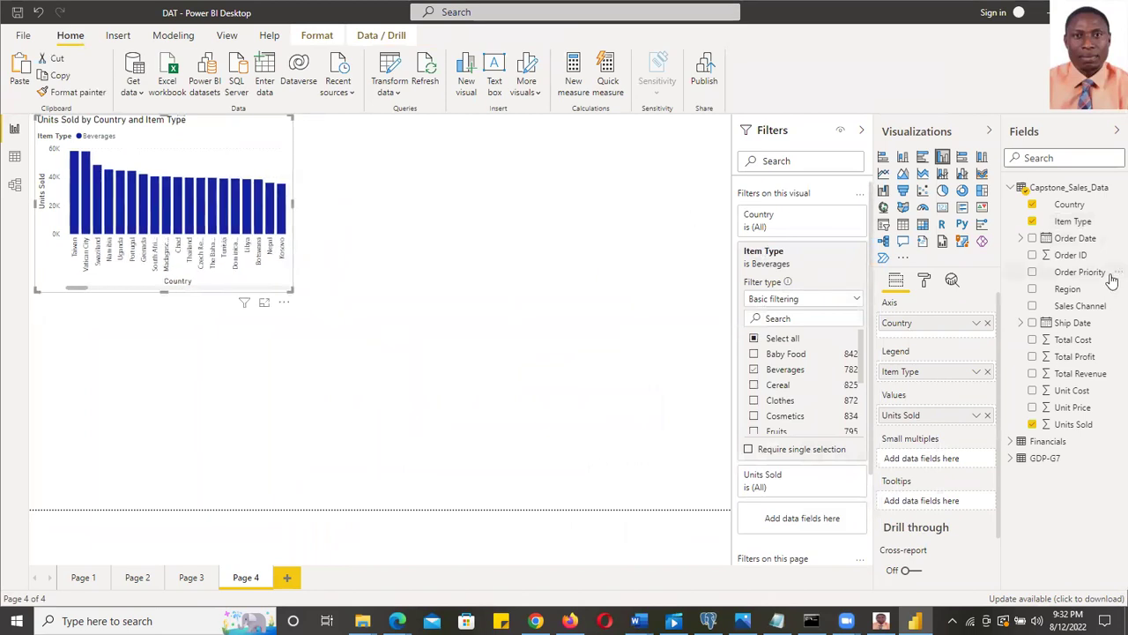
Add an empty treemap beside the column chart and make it slightly taller
click(602, 259)
click(942, 157)
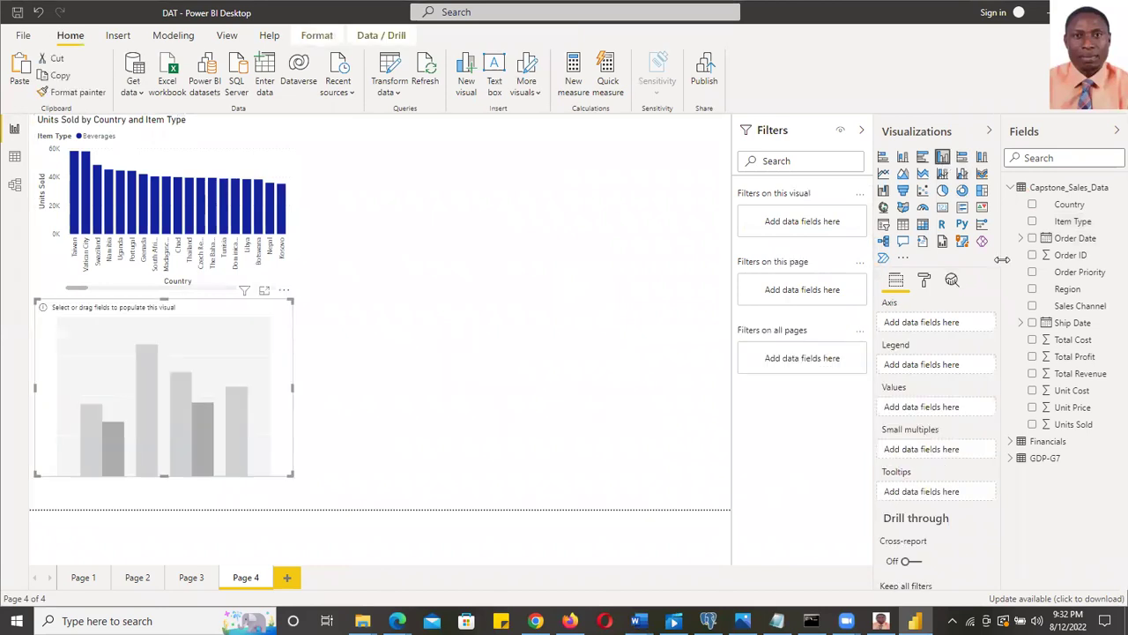
drag(223, 319, 568, 149)
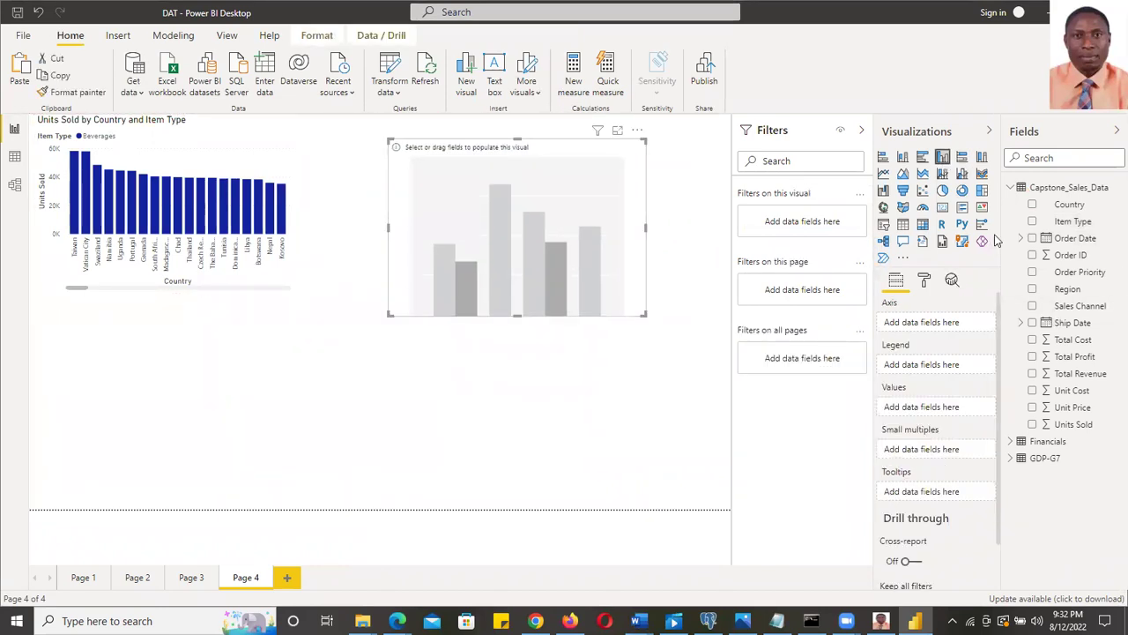
click(982, 190)
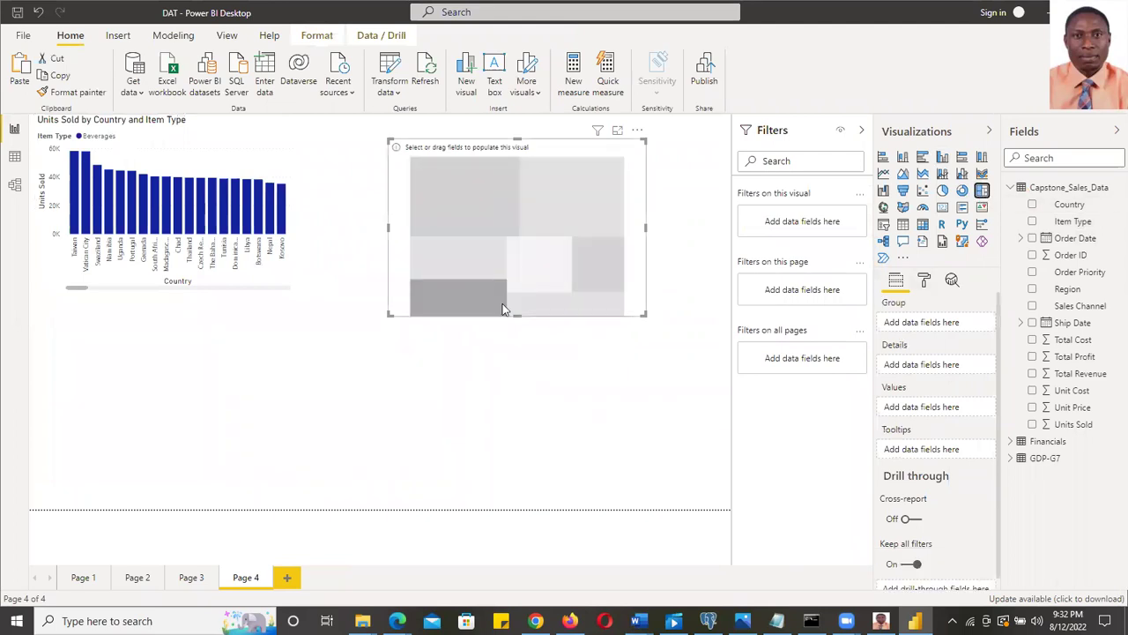
drag(517, 316, 519, 350)
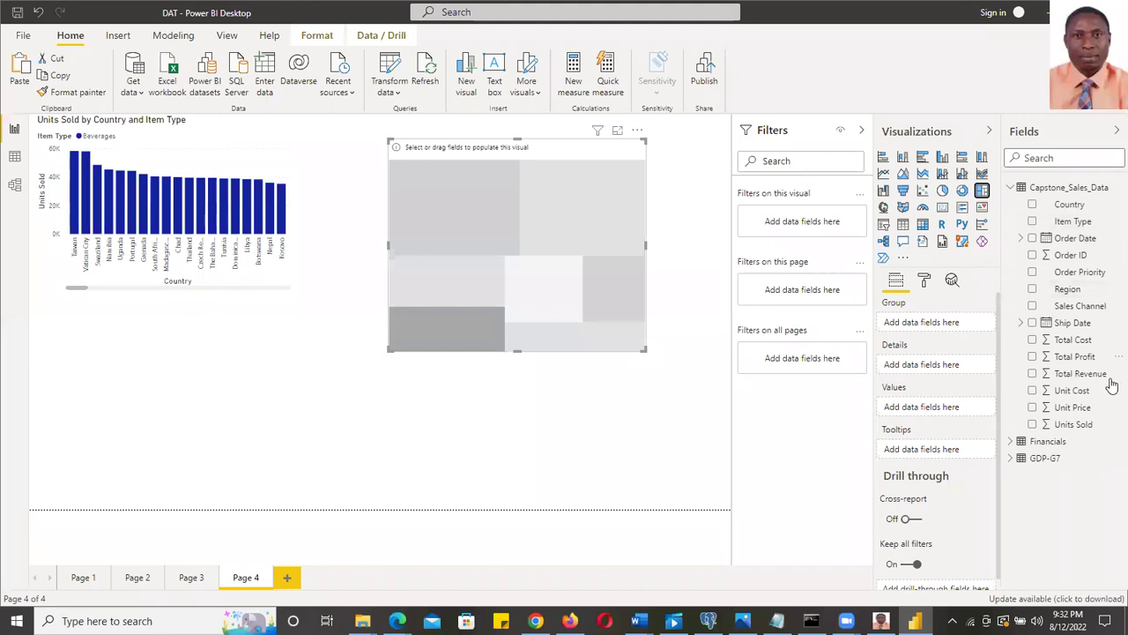
Set Region as the treemap's group and Sales Channel as its details, and recheck question 9 in the Word document
click(1033, 289)
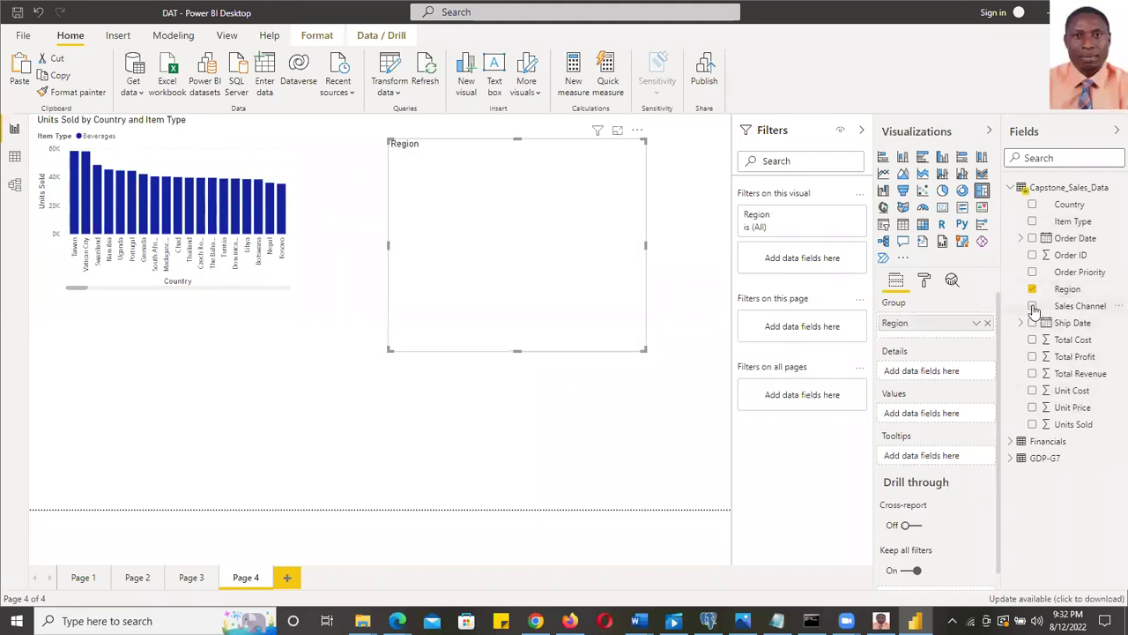
click(1033, 306)
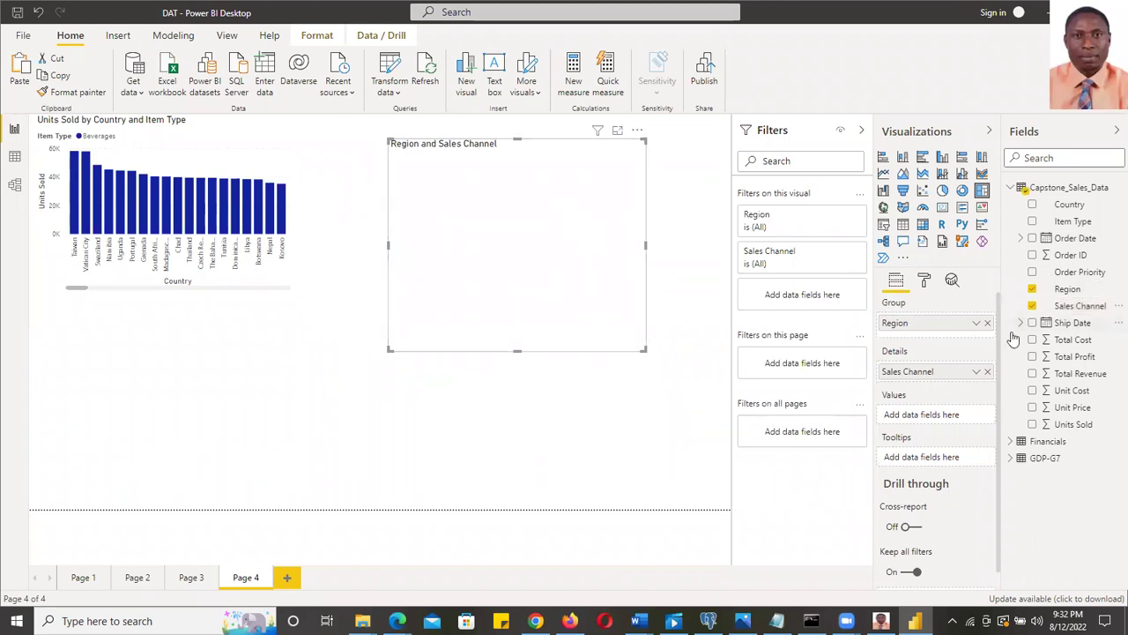
mouse_move(708, 621)
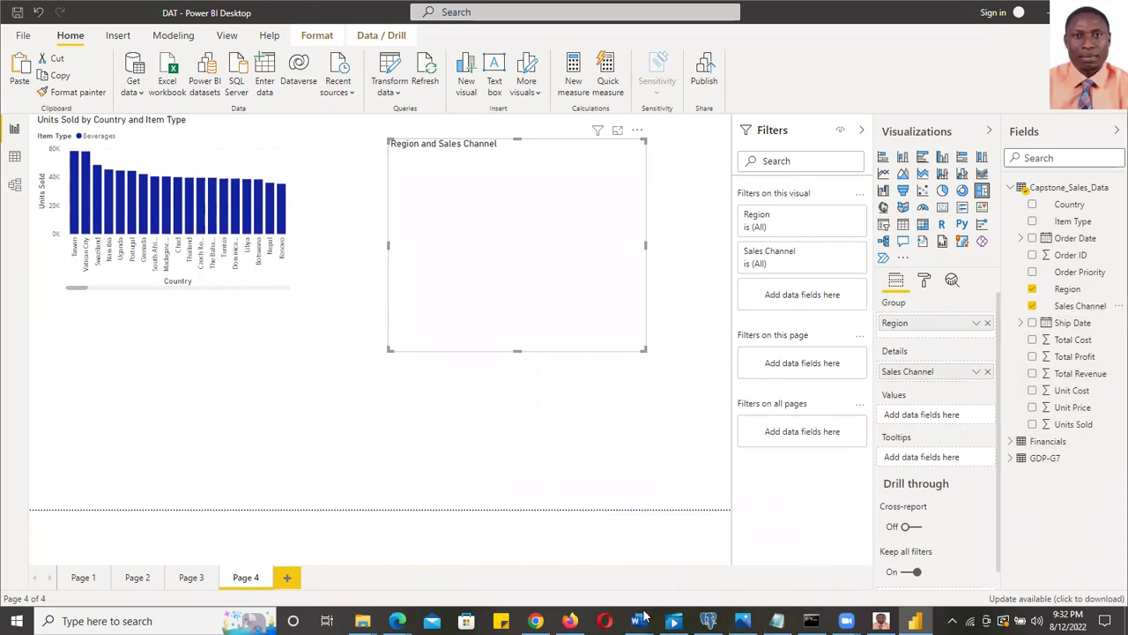
mouse_move(638, 620)
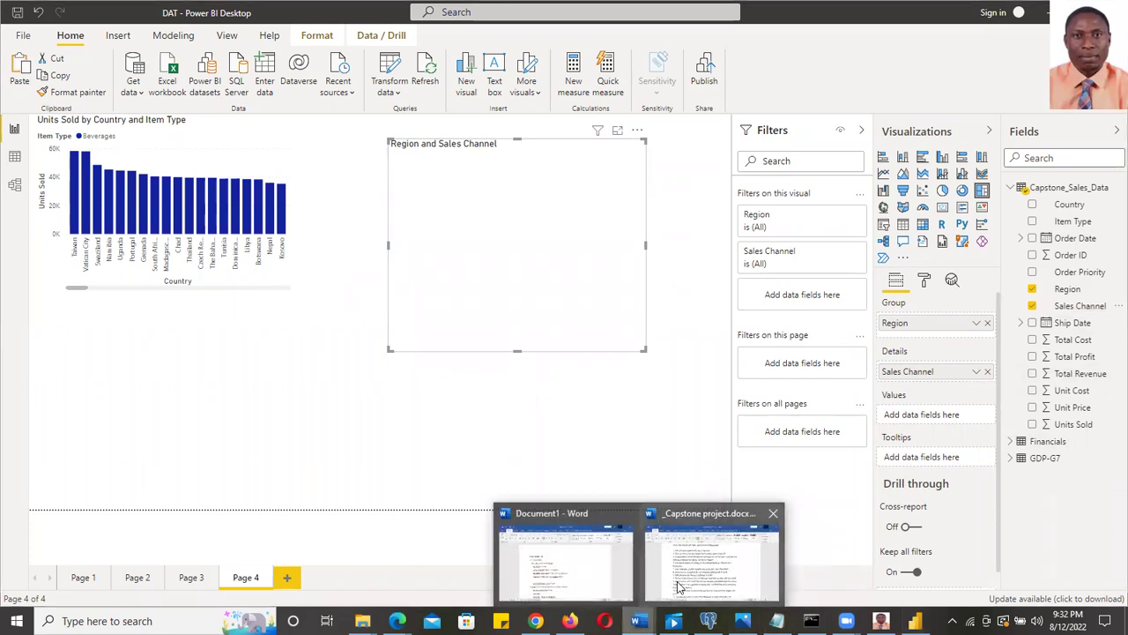
click(678, 586)
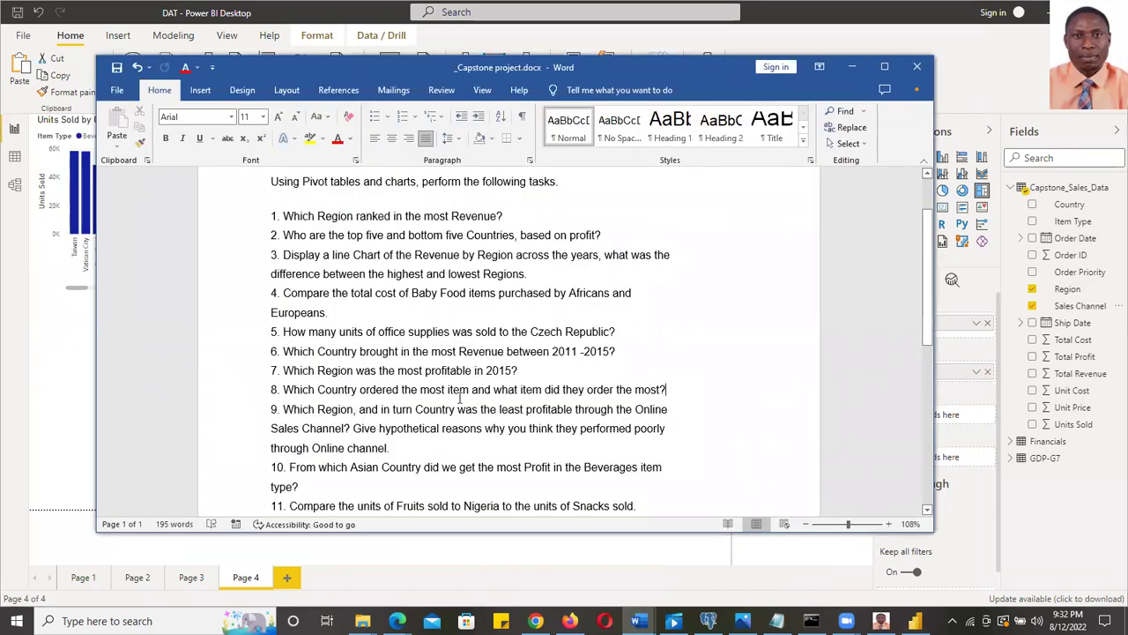
click(852, 66)
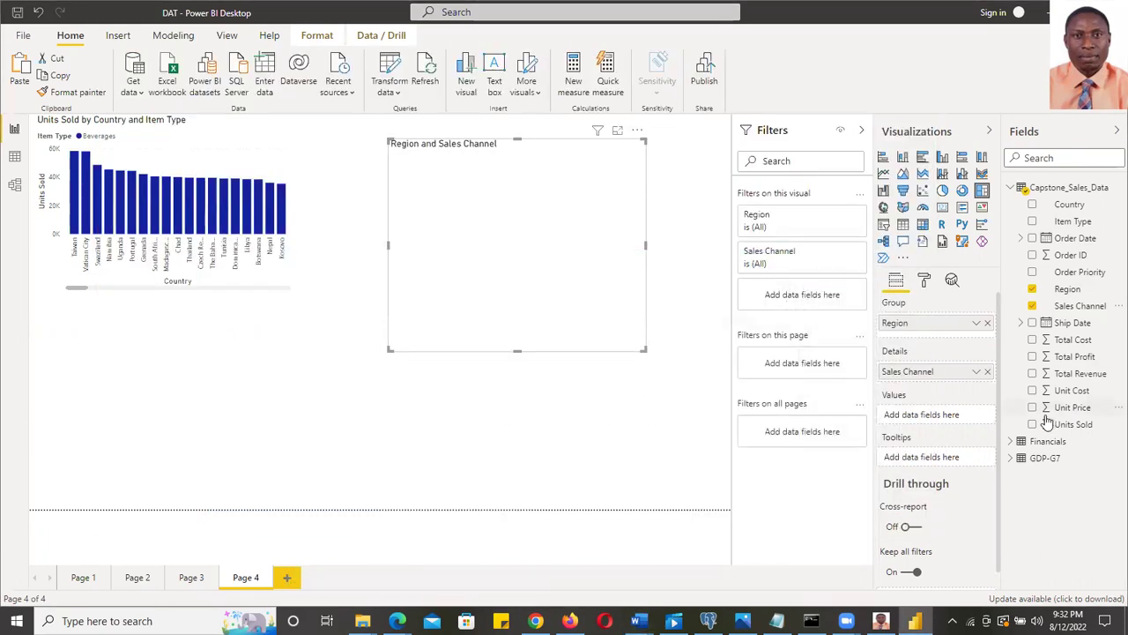
Add Total Profit as the treemap's values and enlarge the treemap in both directions
click(1032, 356)
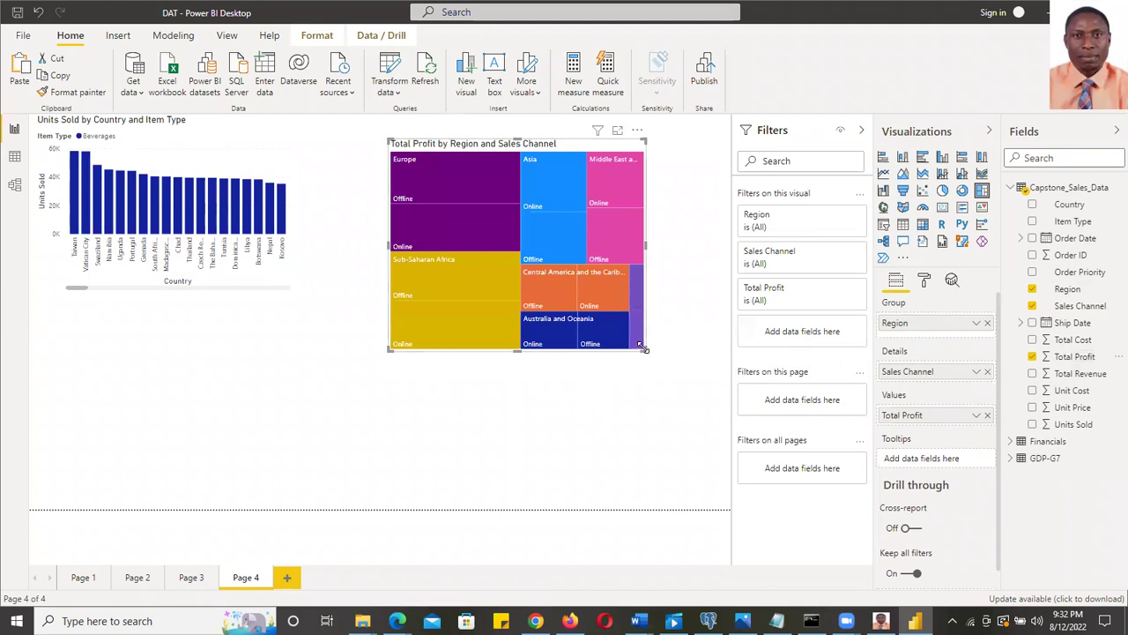
drag(668, 378, 712, 428)
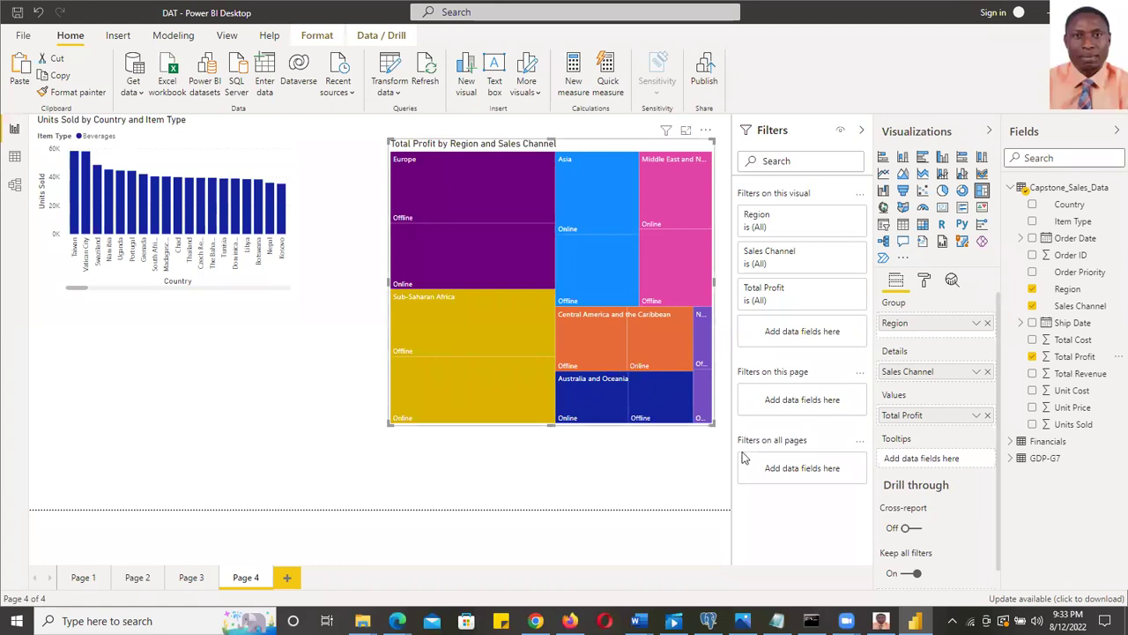
click(976, 372)
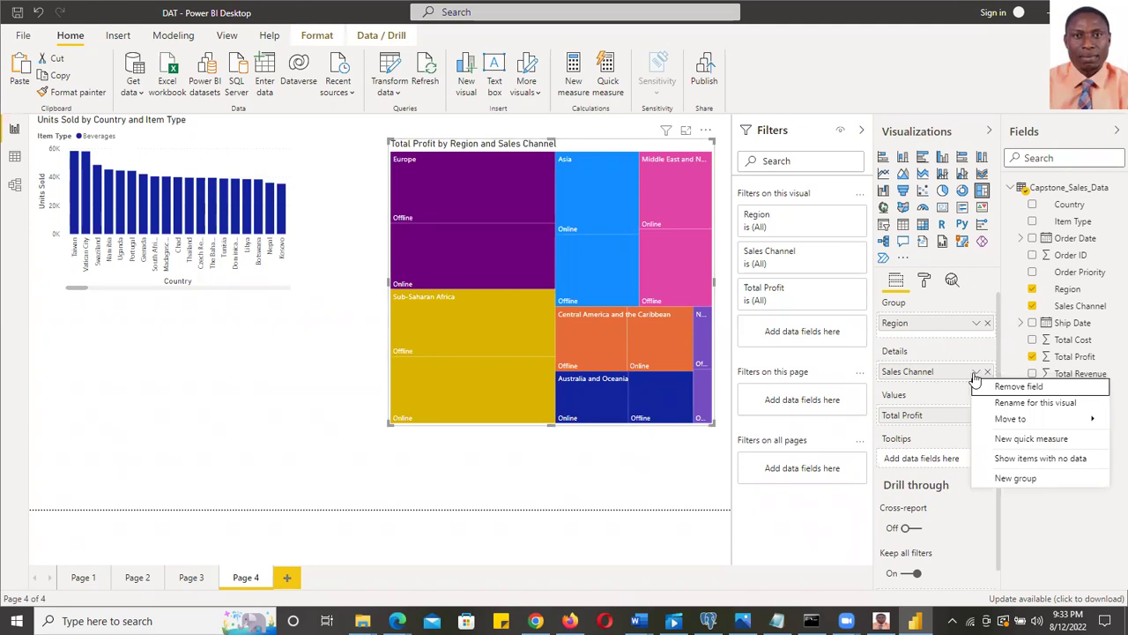
key(Escape)
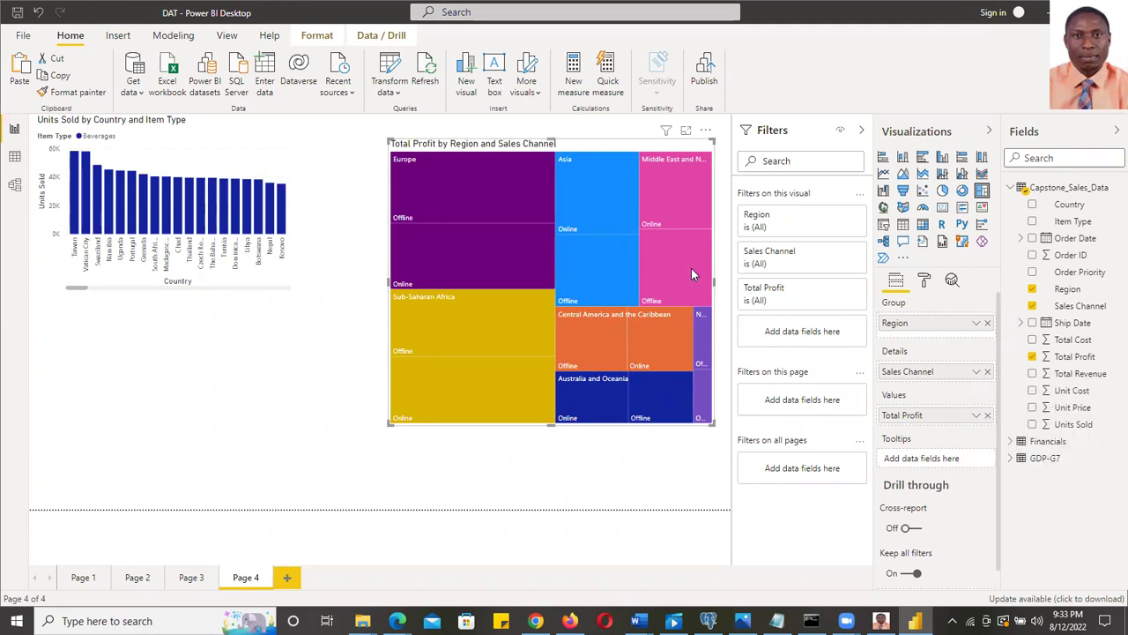
Filter the treemap's Sales Channel to show only Online
click(794, 255)
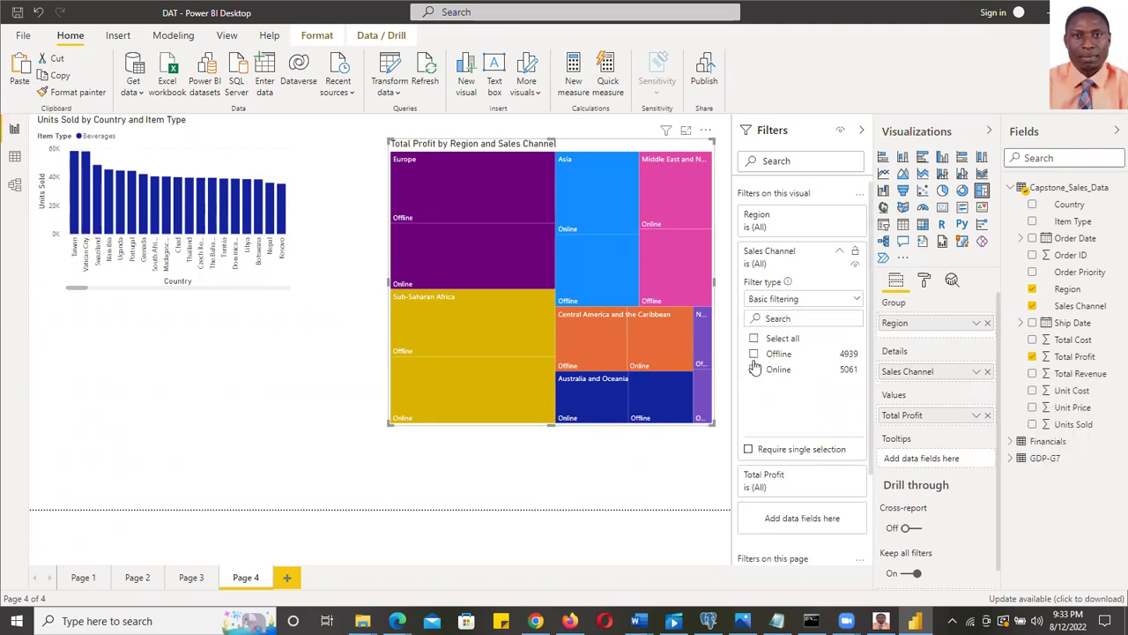
click(754, 370)
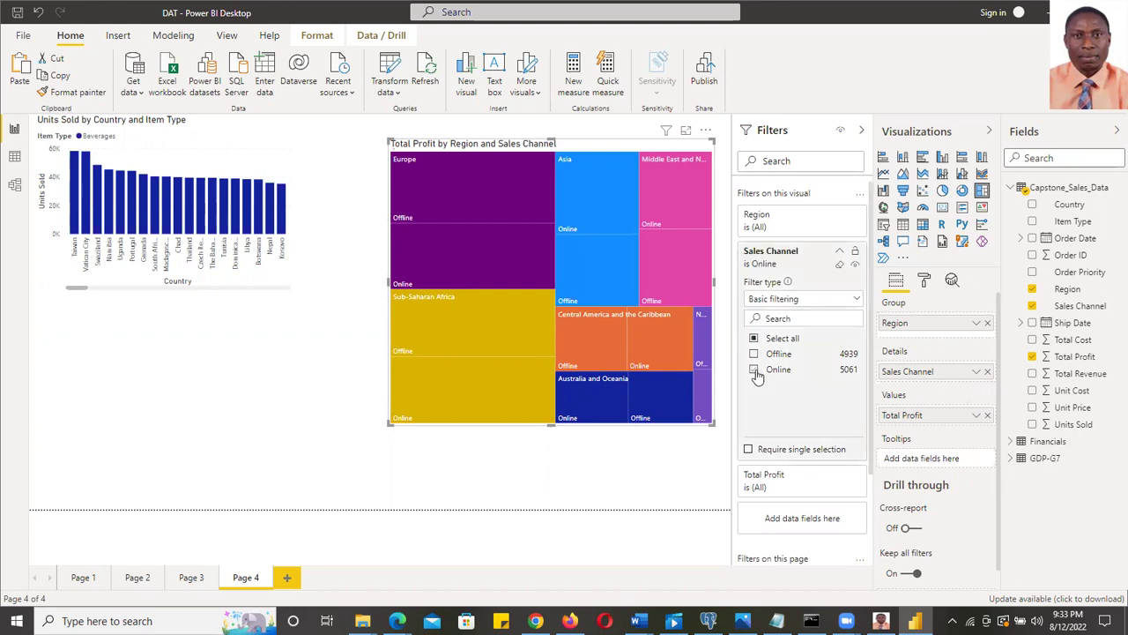
click(633, 473)
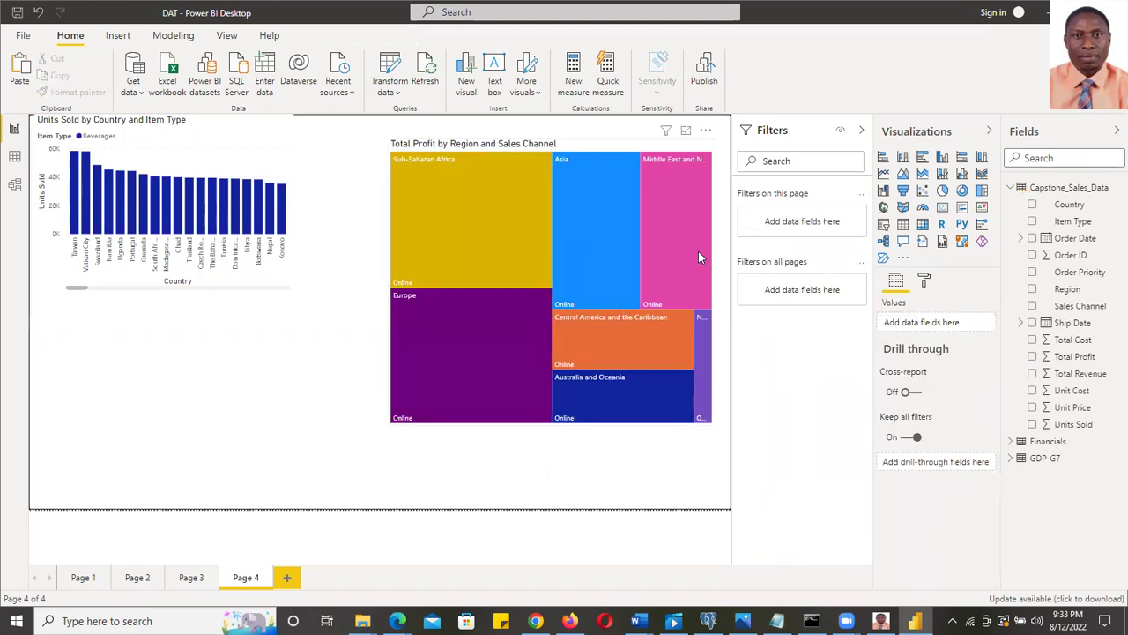
Widen the treemap slightly and move it closer to the units sold column chart
click(710, 304)
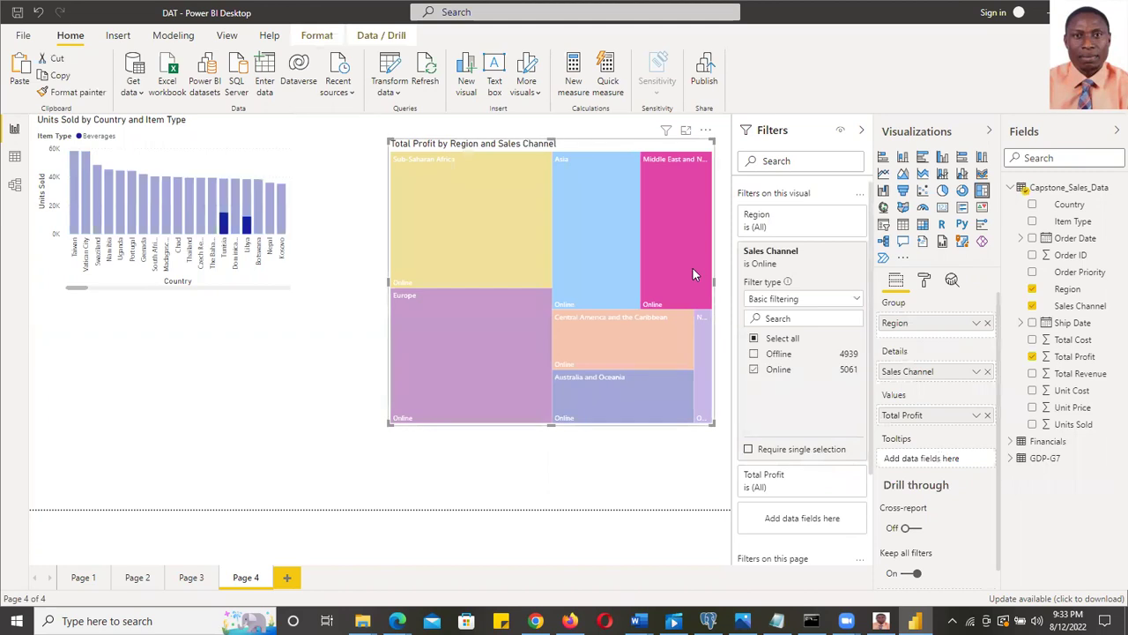
drag(717, 293, 735, 293)
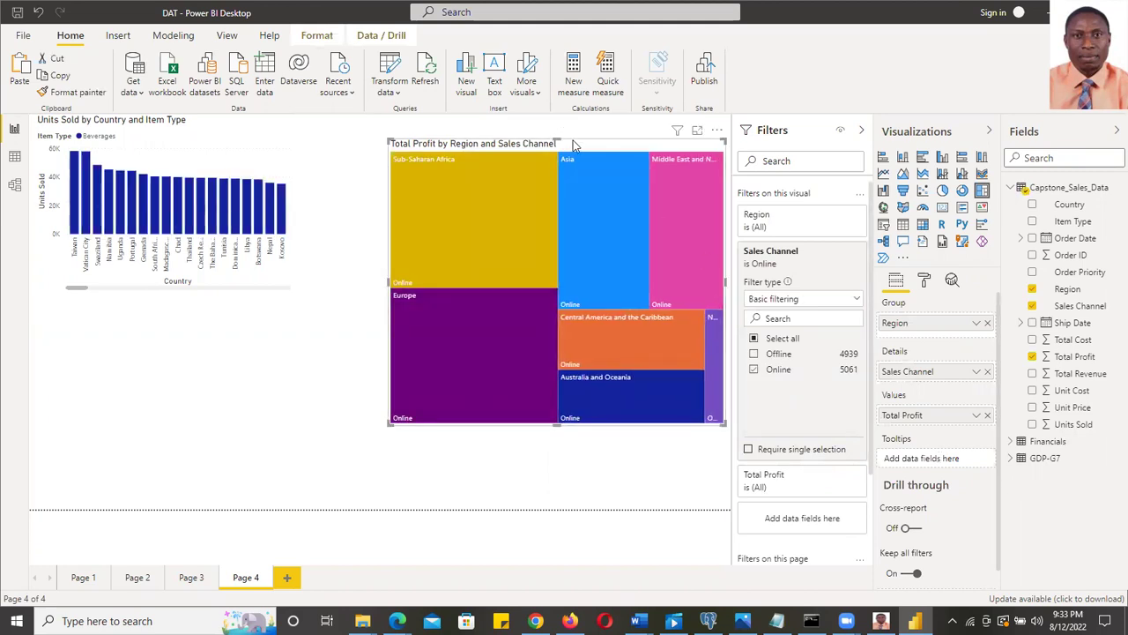
drag(584, 141, 516, 143)
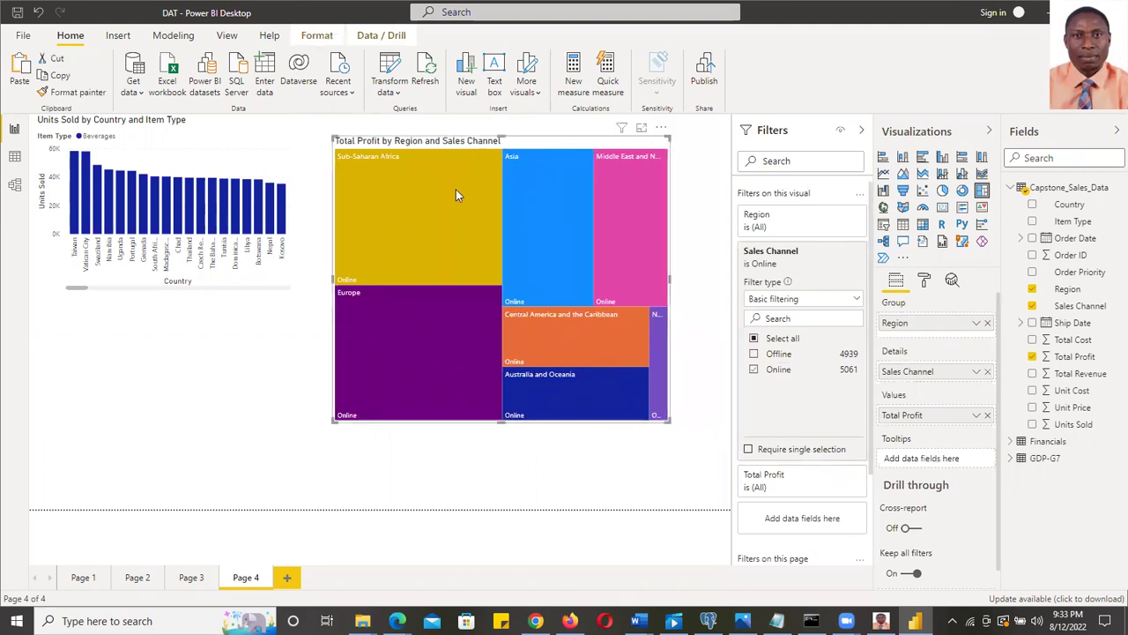
Reread question 9 in the Capstone project Word document and return to the Power BI report
mouse_move(427, 173)
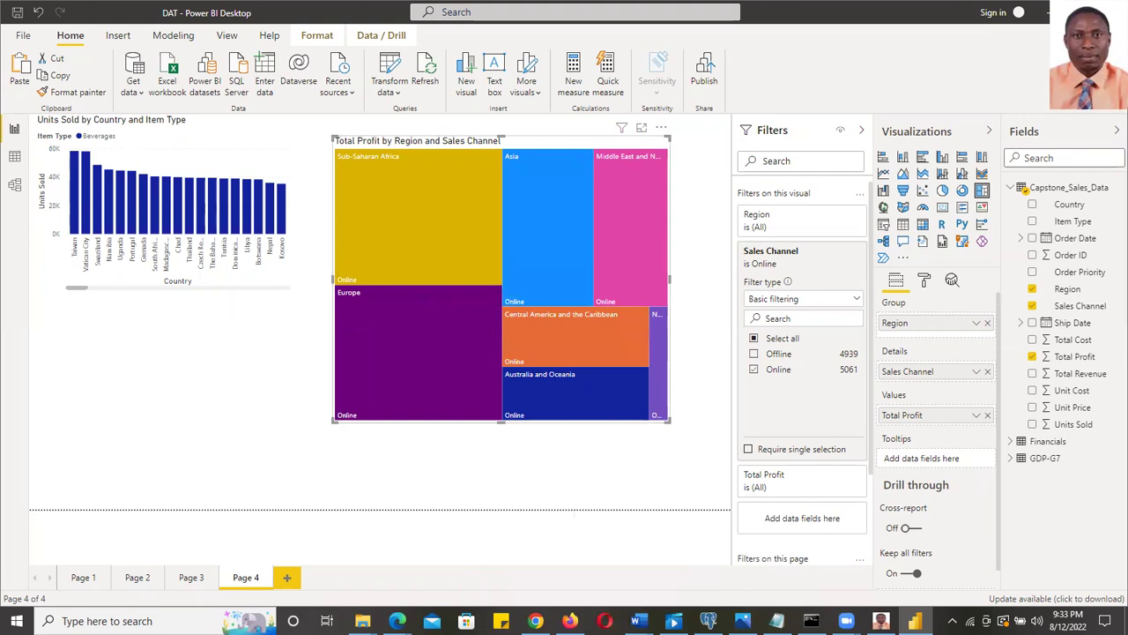
mouse_move(635, 620)
click(705, 551)
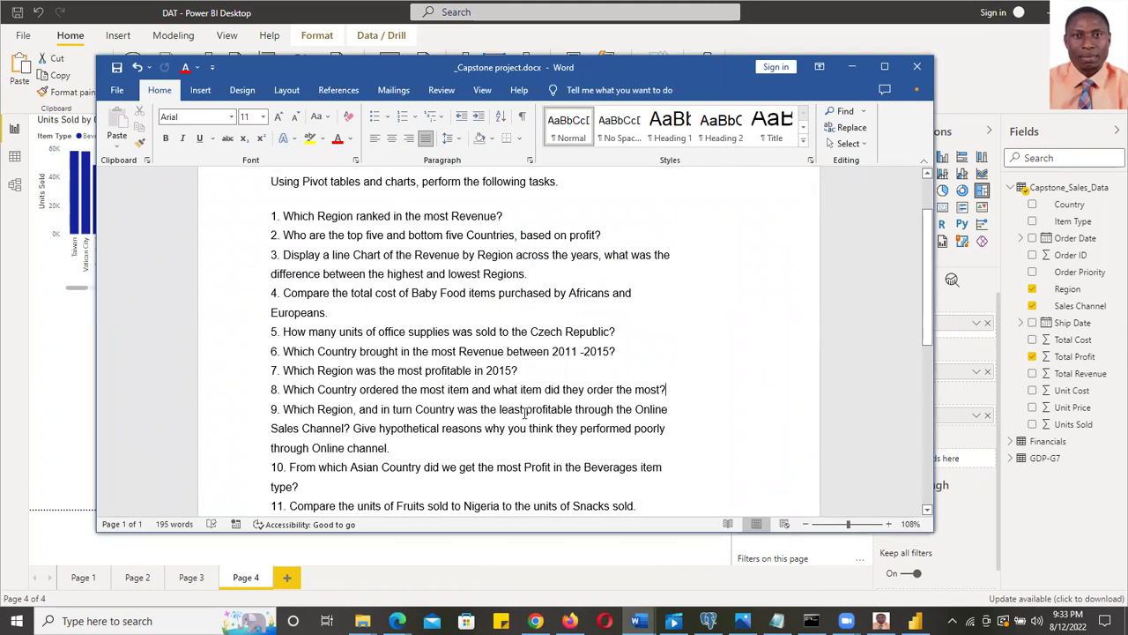
click(853, 69)
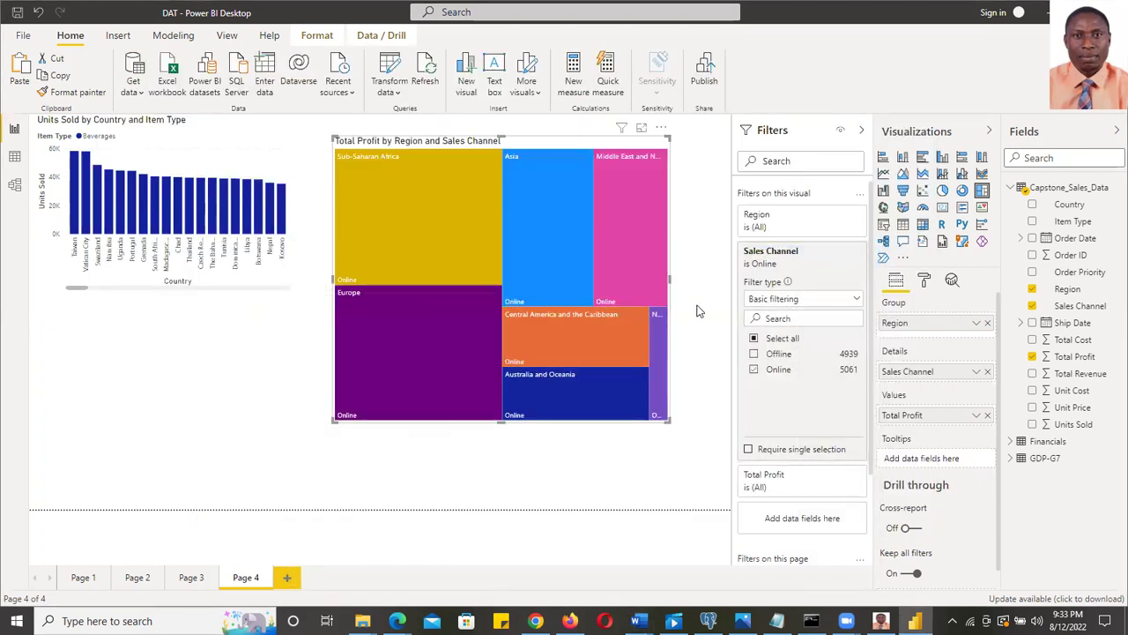
Widen the treemap a little more and convert it to a clustered column chart, keeping it beside the existing chart
drag(671, 283, 699, 283)
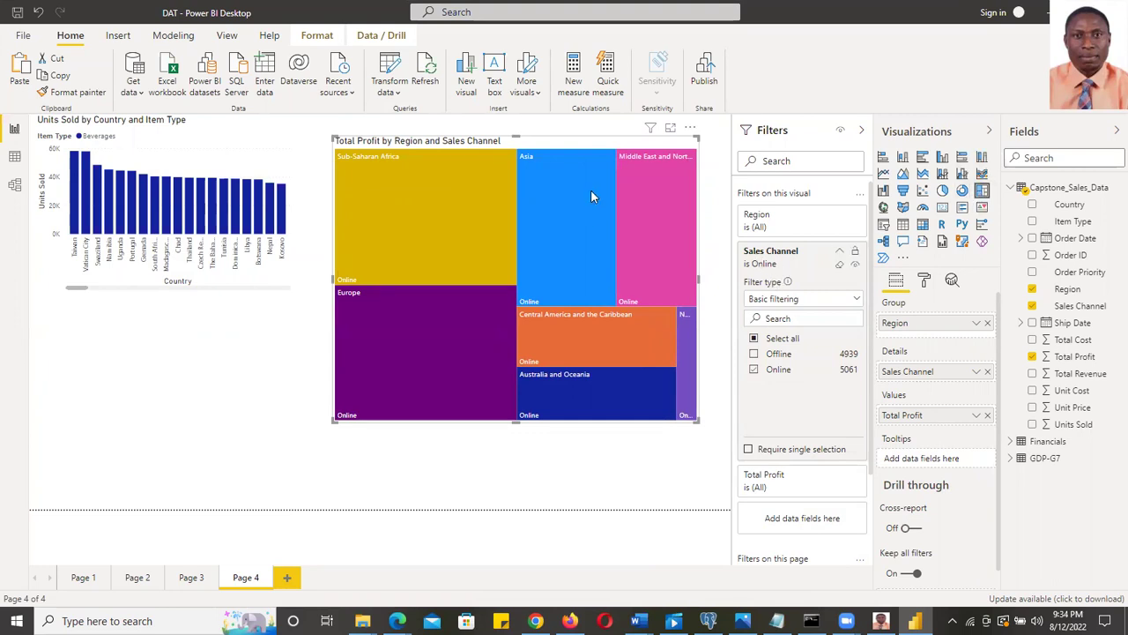
drag(543, 144, 522, 143)
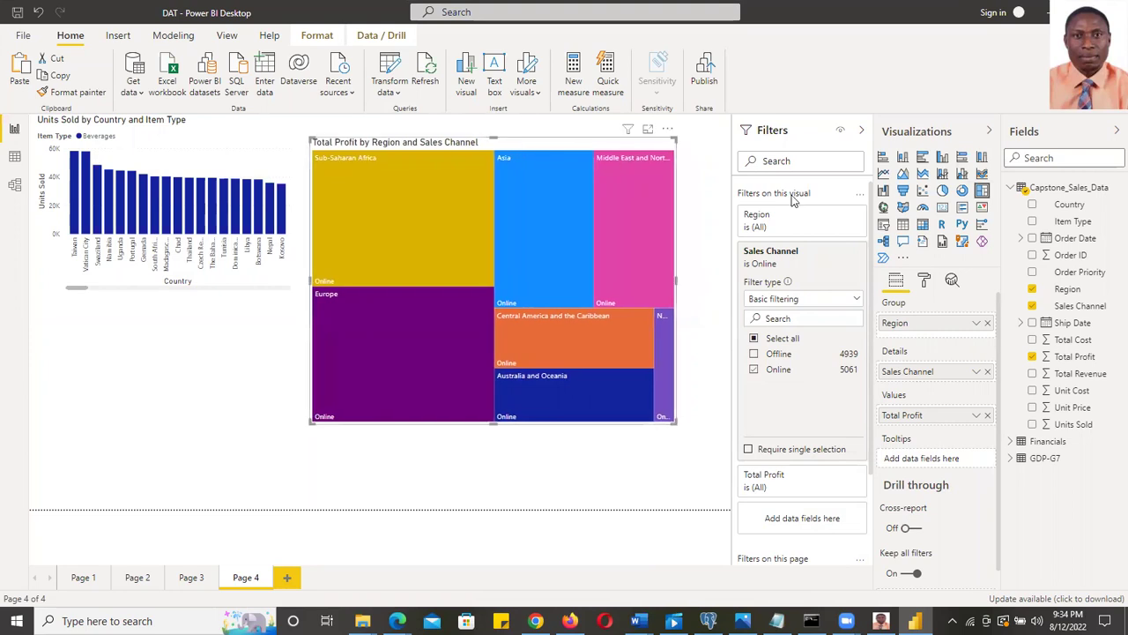
click(941, 157)
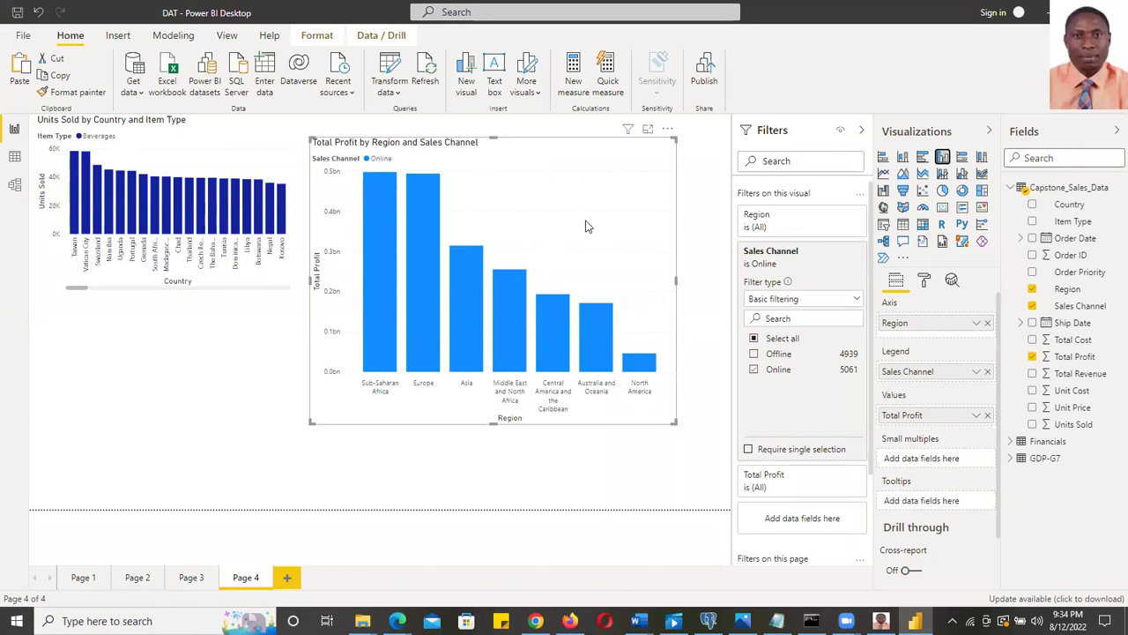
drag(496, 144, 521, 144)
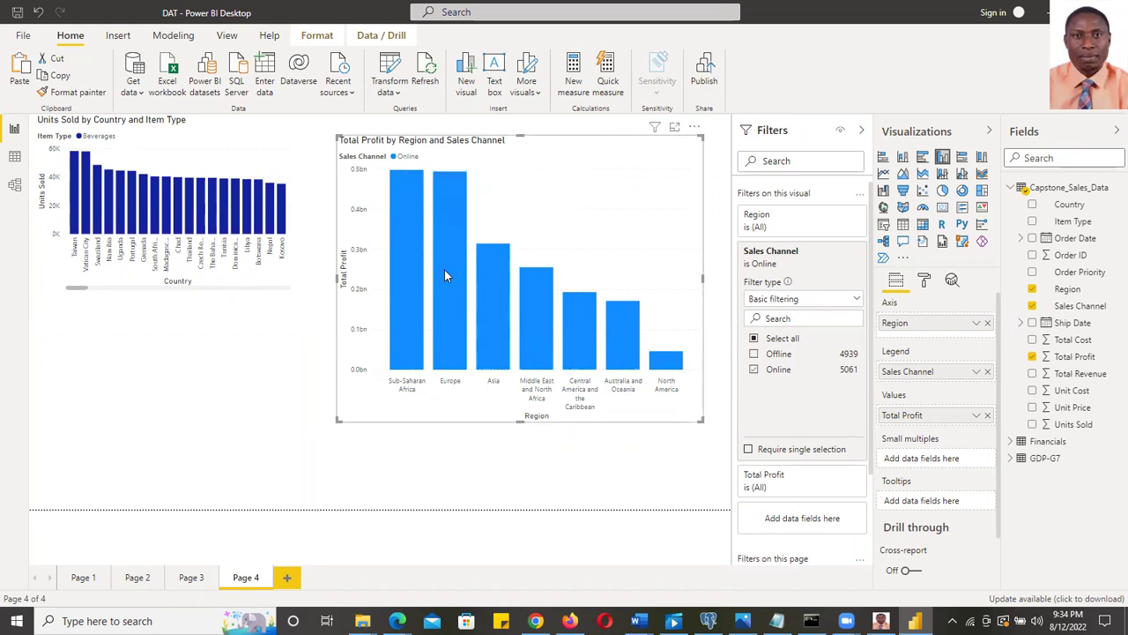
Check question 9's request for reasons behind the poor Online performance in the Capstone project Word document
mouse_move(673, 620)
mouse_move(639, 621)
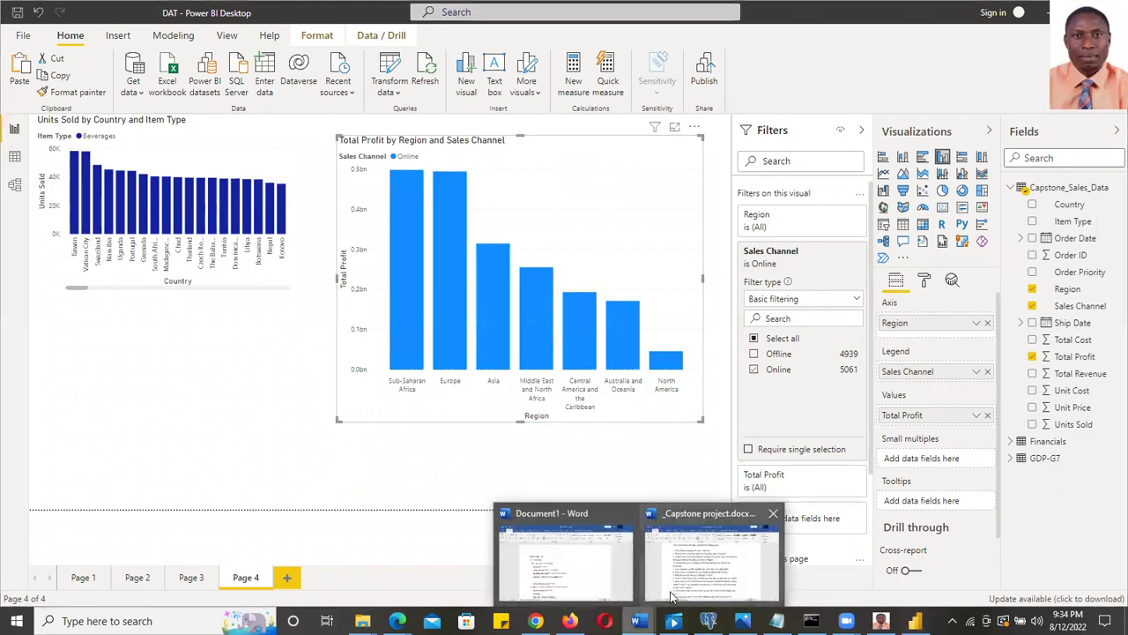
click(672, 598)
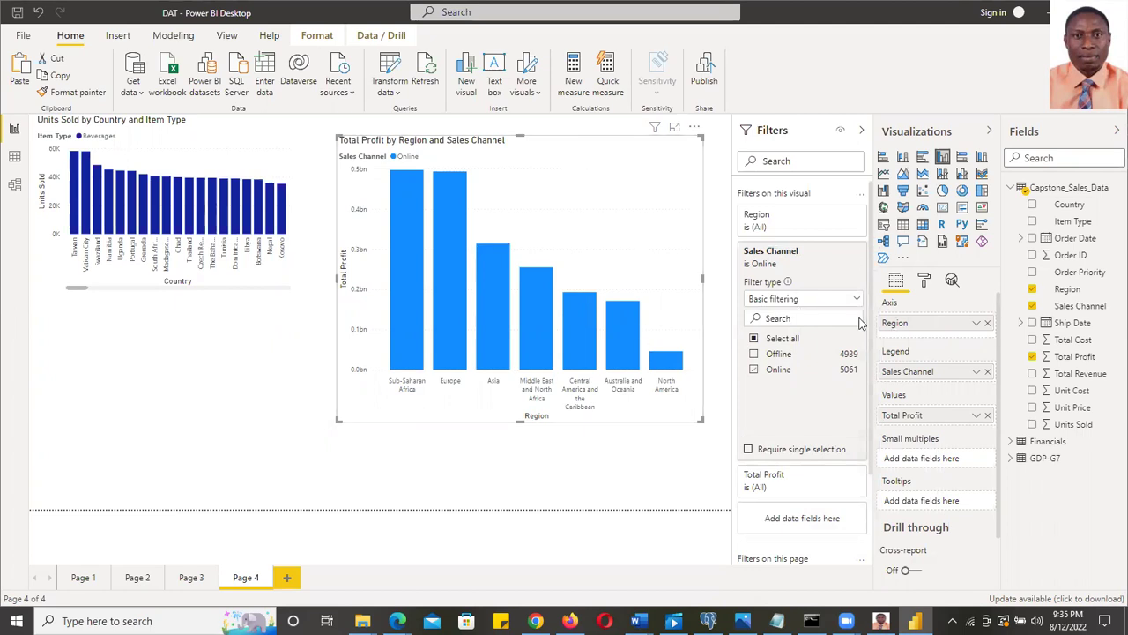
Include Offline alongside Online in the profit chart's Sales Channel filter and shift the chart slightly up and to the right
click(754, 354)
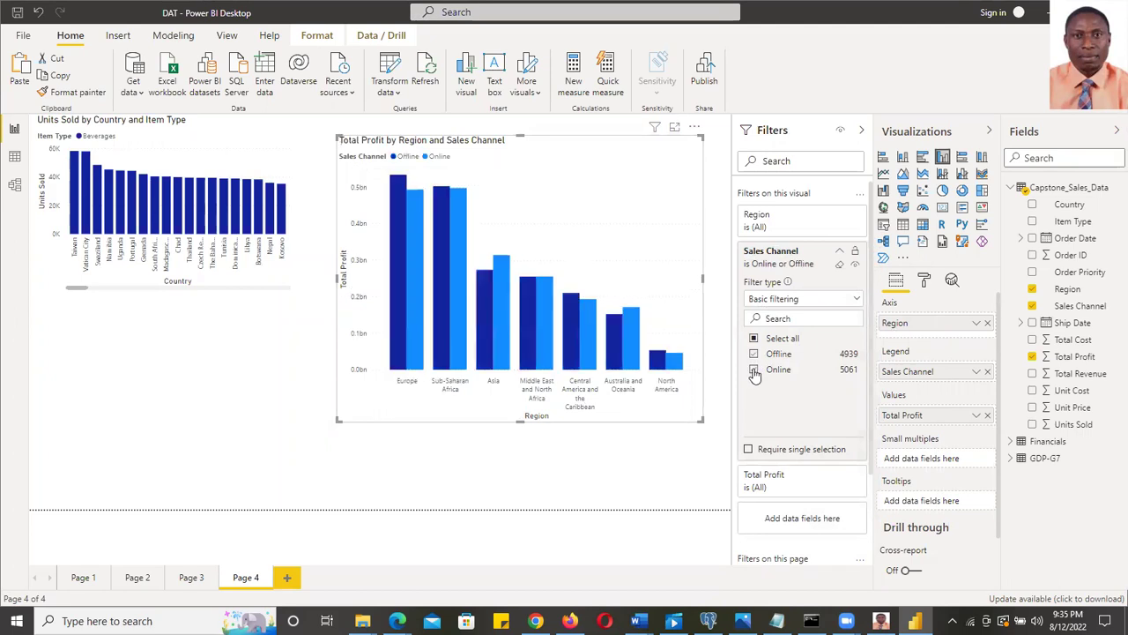
click(755, 370)
click(754, 369)
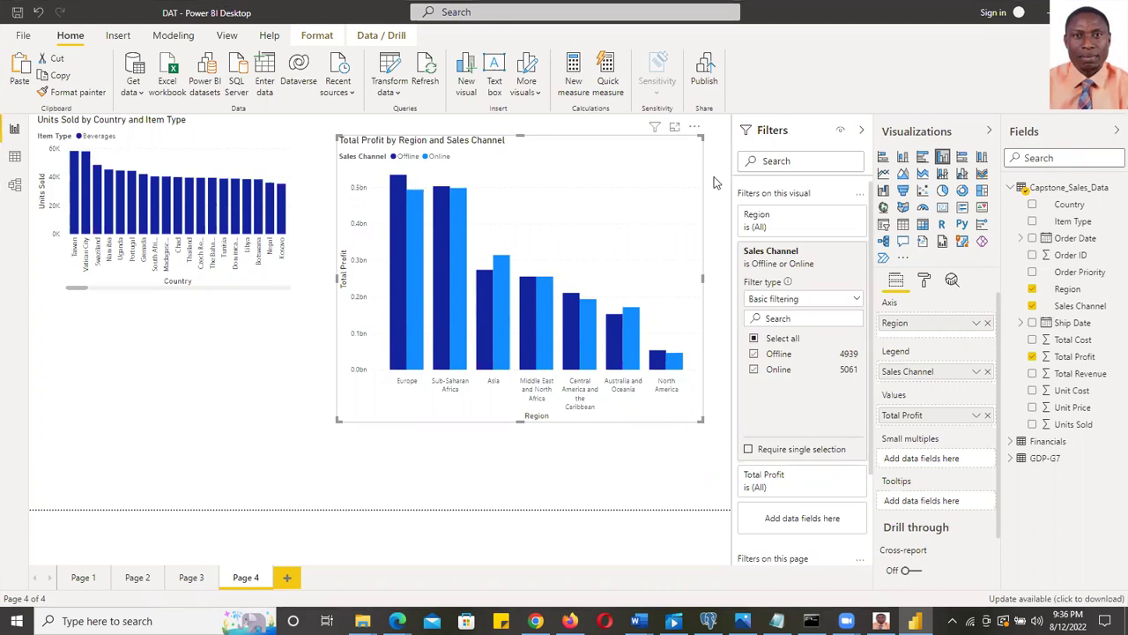
drag(607, 141, 623, 131)
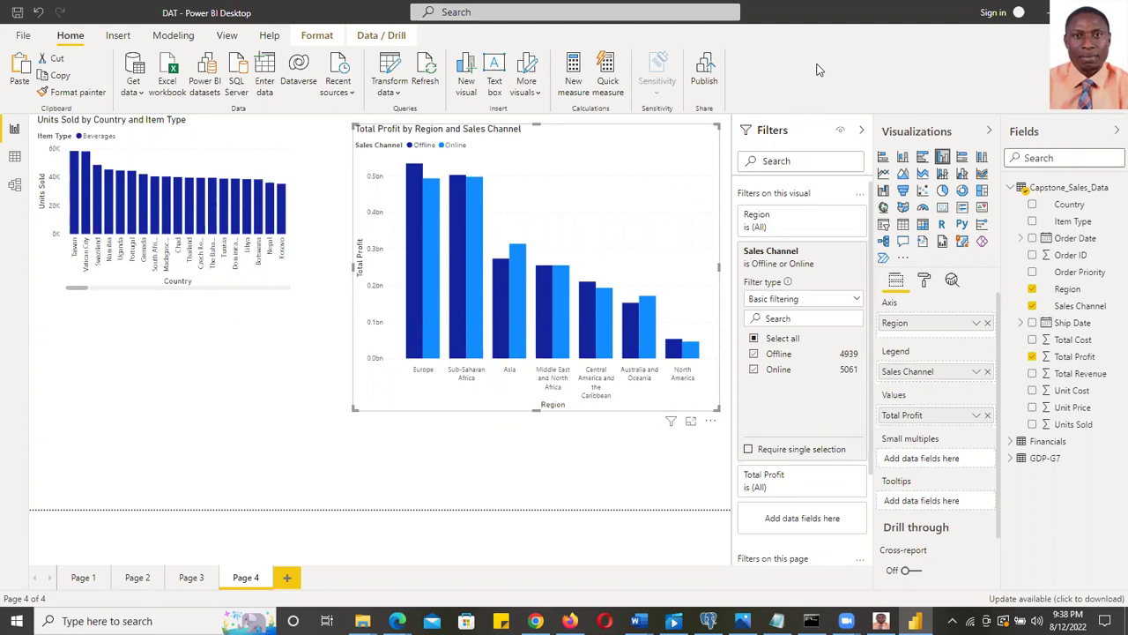
Split the profit chart into small multiples by Country and filter Region to North America
click(1032, 205)
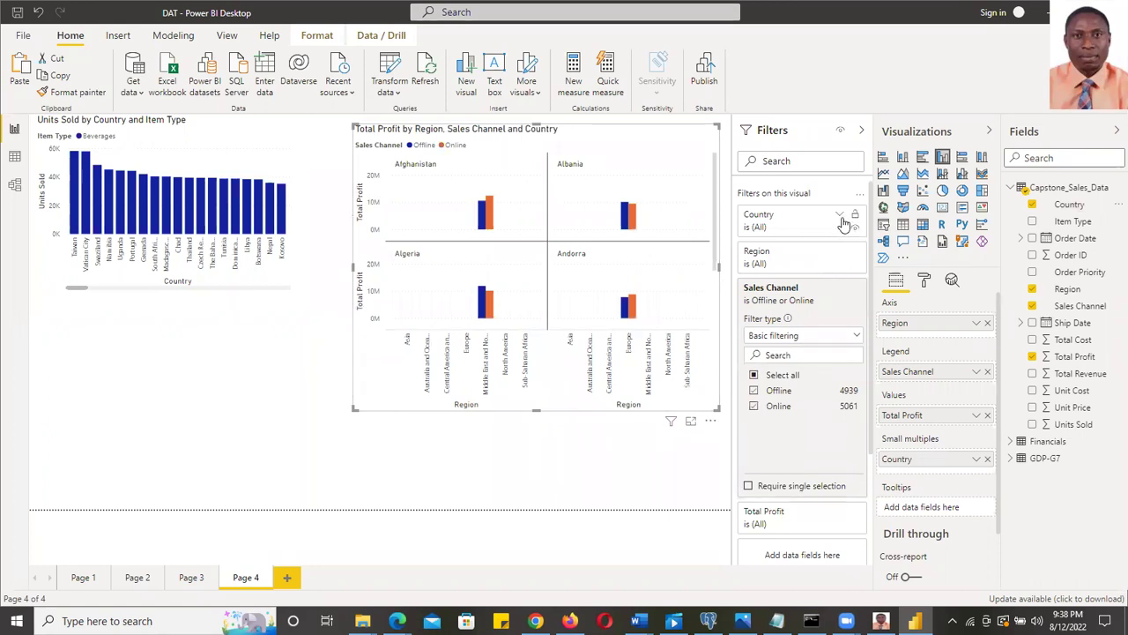
click(839, 252)
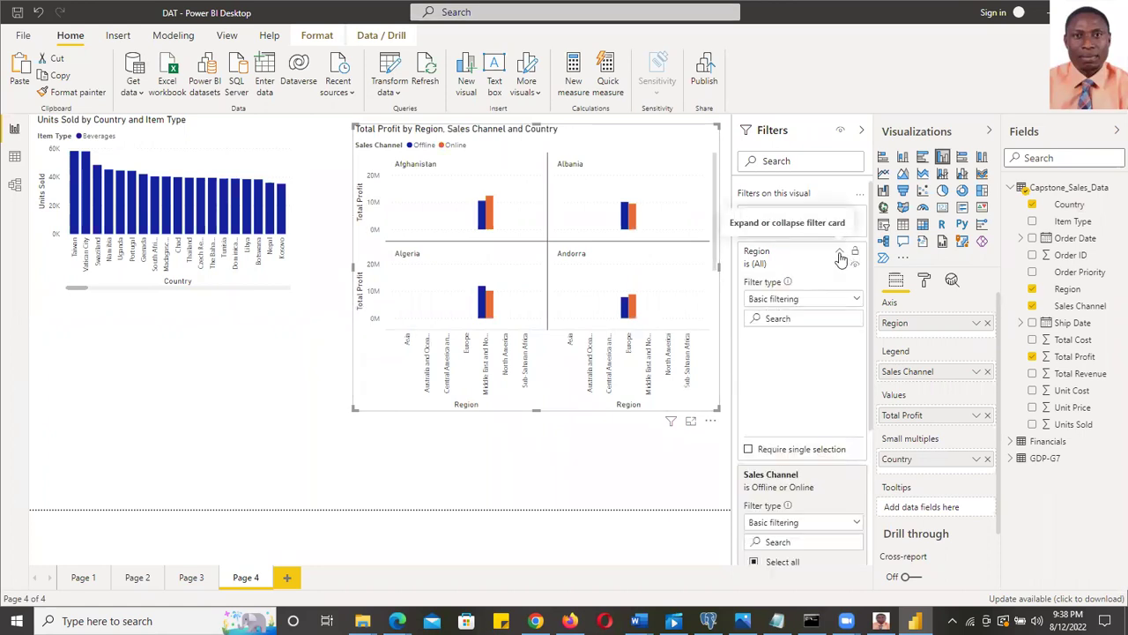
scroll(846, 379, down, 1)
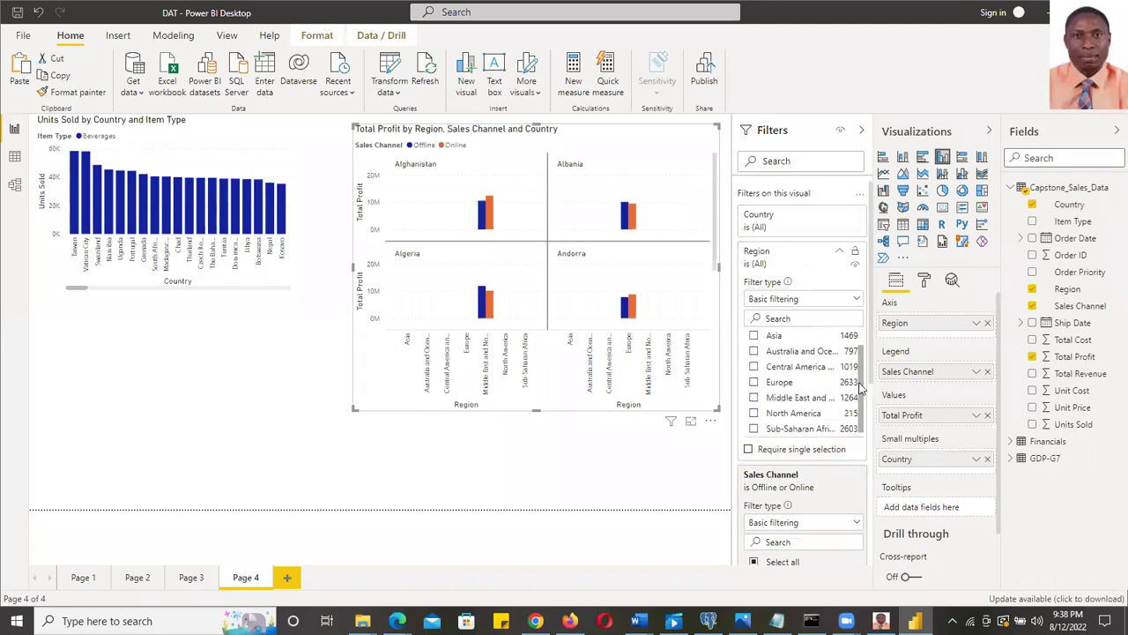
click(753, 413)
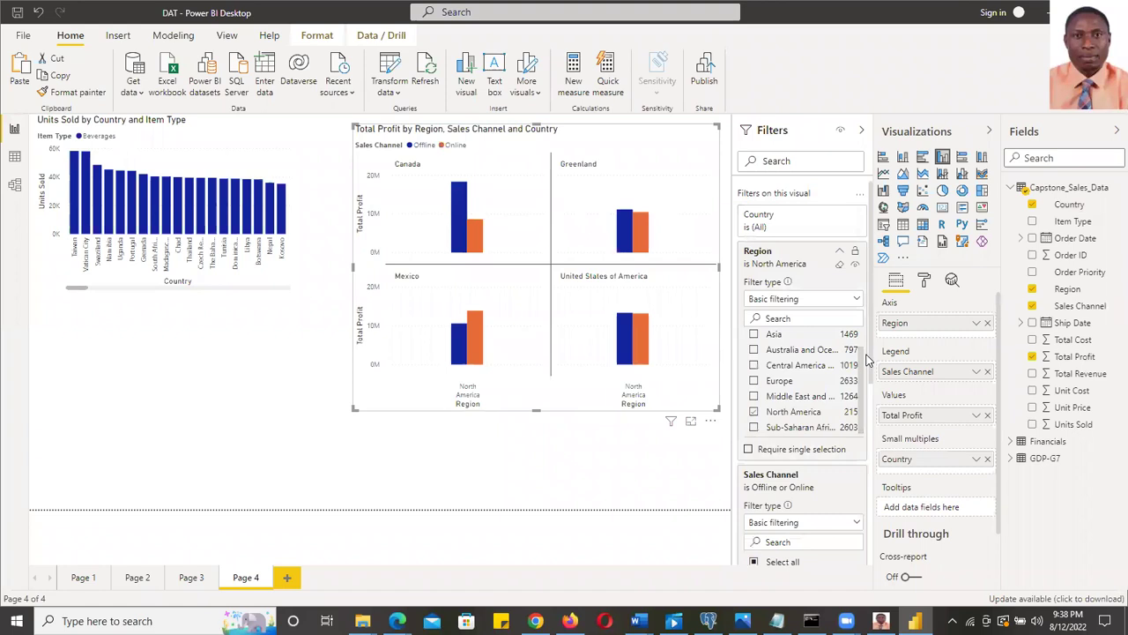
Try limiting the Country filter to Canada, Greenland and Mexico, and clear those selections again
click(798, 231)
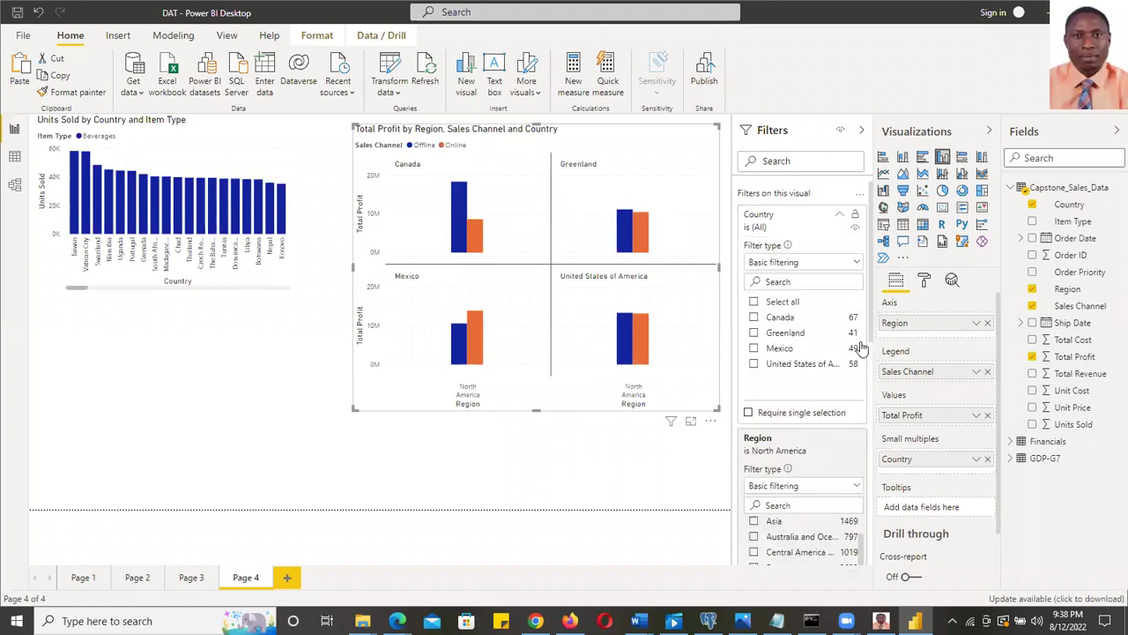
click(754, 317)
click(754, 332)
click(754, 348)
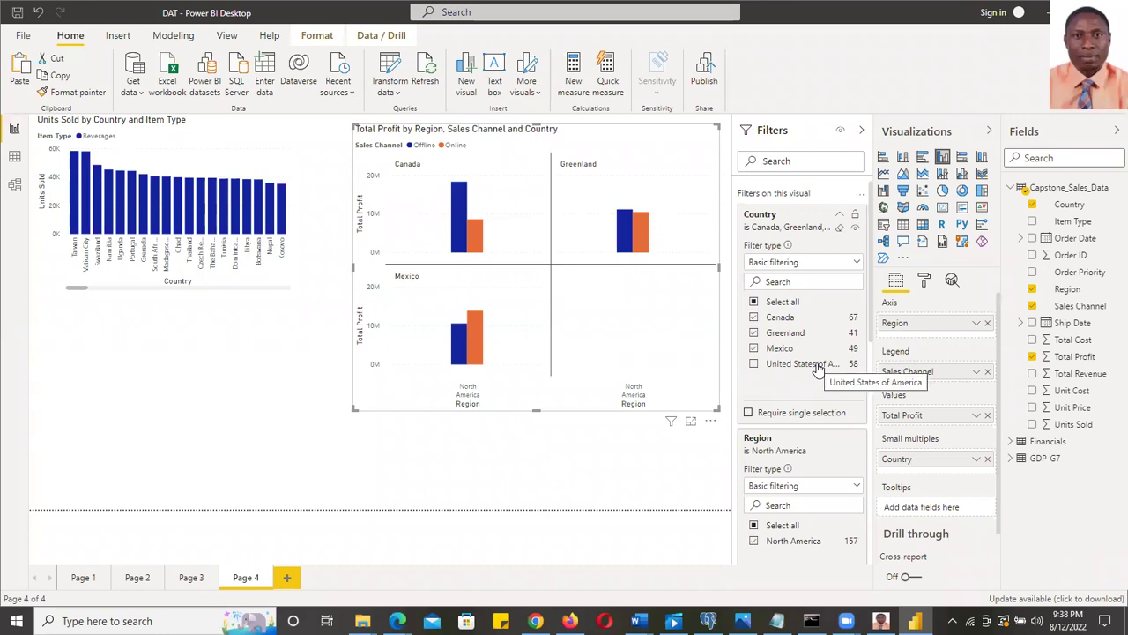
click(754, 349)
click(754, 332)
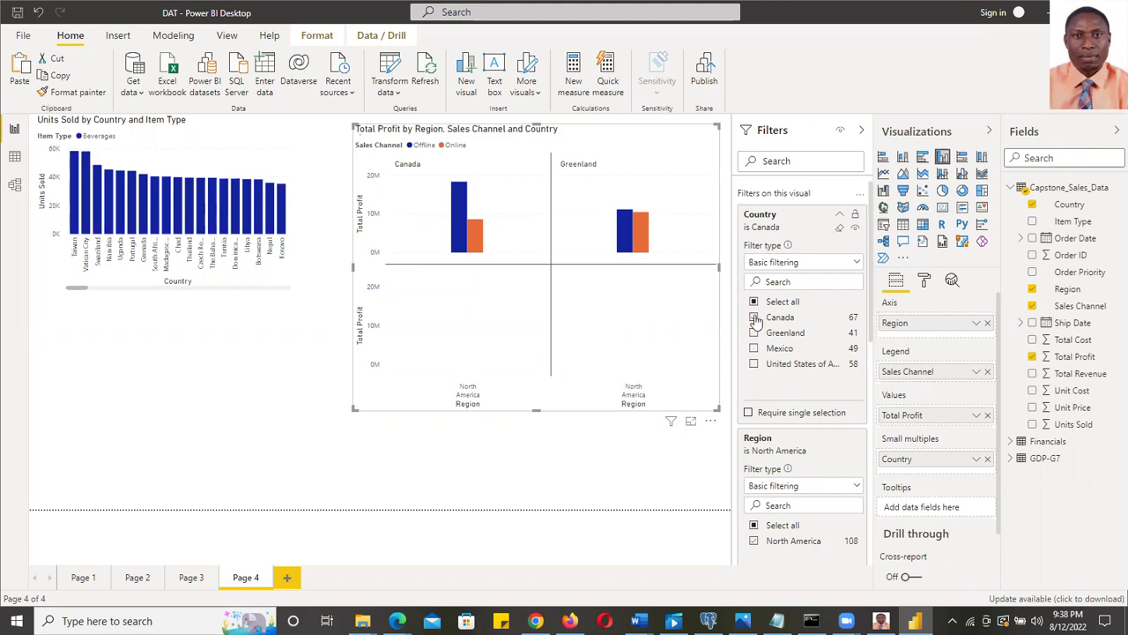
click(754, 318)
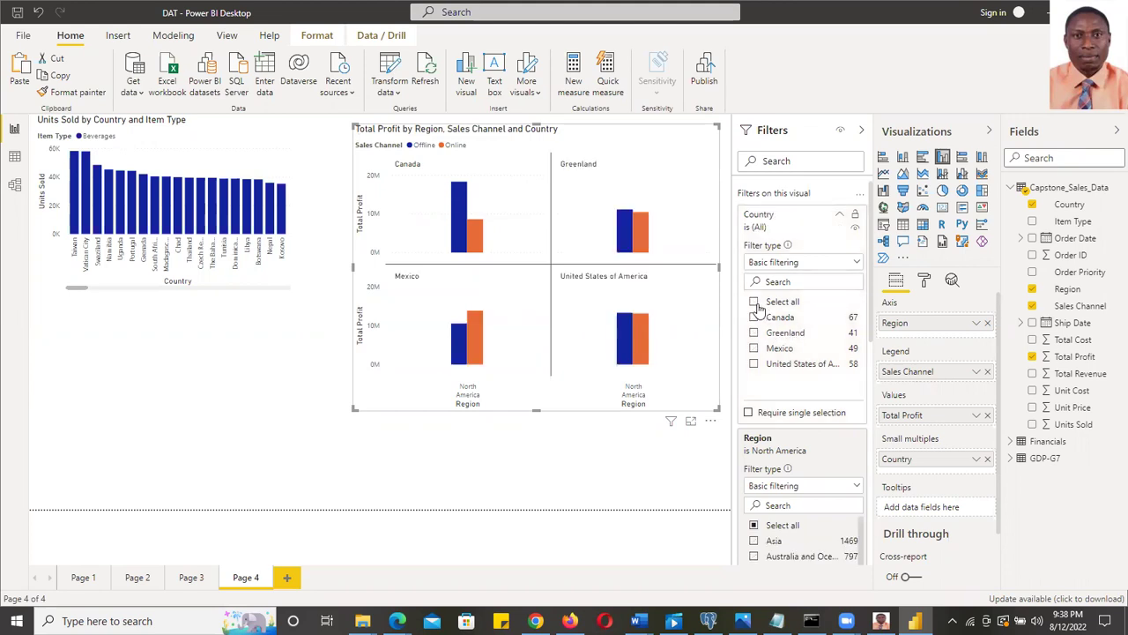
Review the Country filter's available types and the chart's Region and Sales Channel filters
click(853, 262)
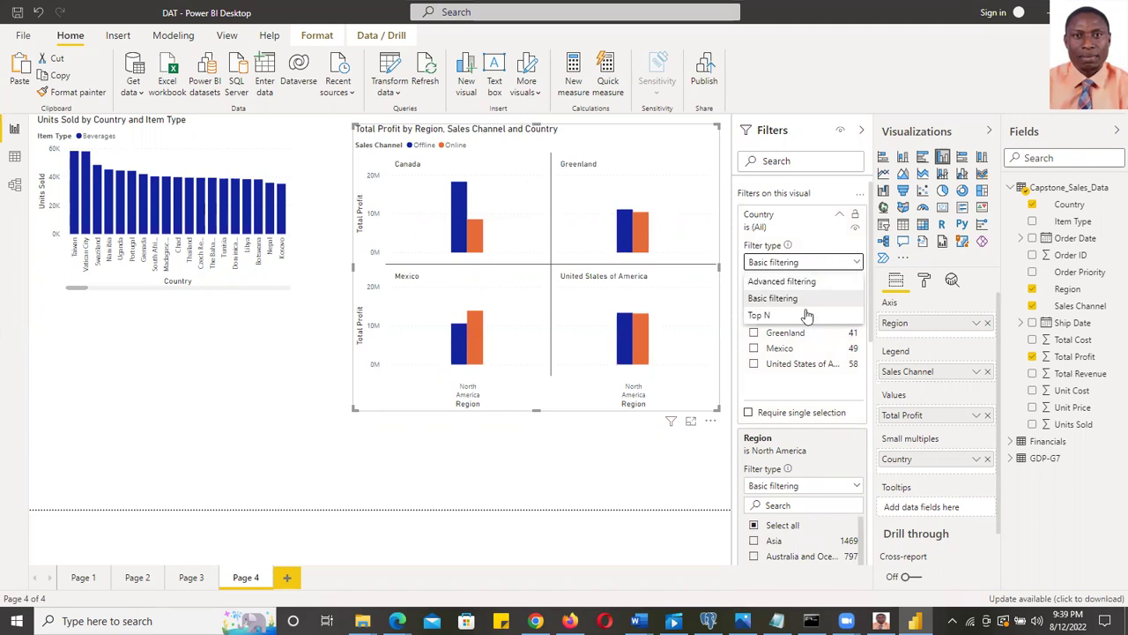
key(Escape)
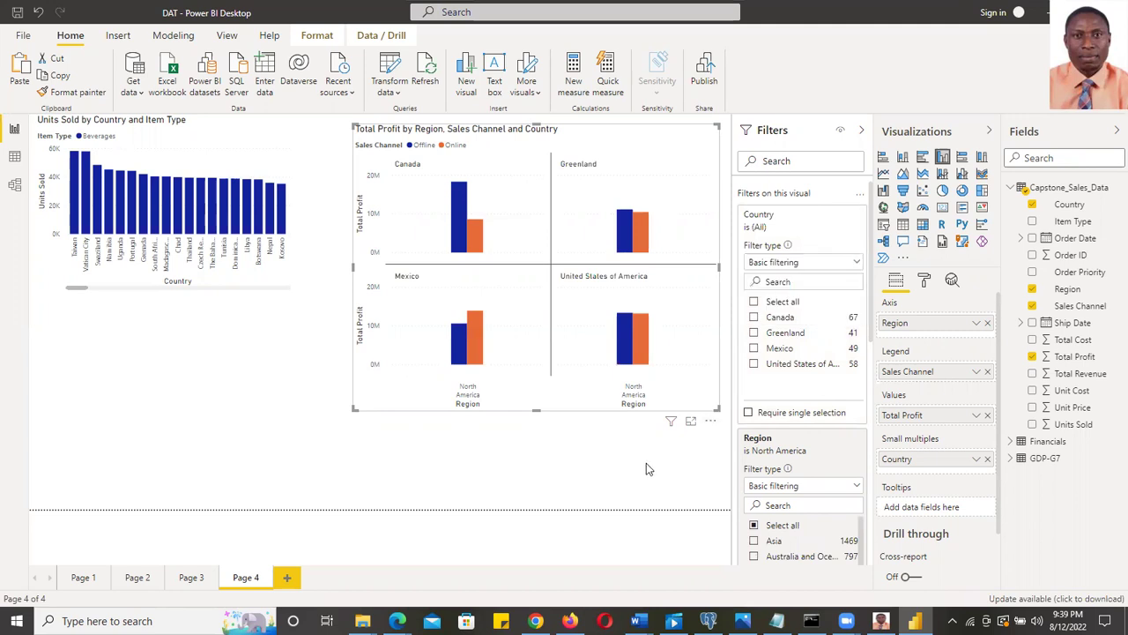
drag(868, 284, 860, 245)
scroll(877, 252, down, 1)
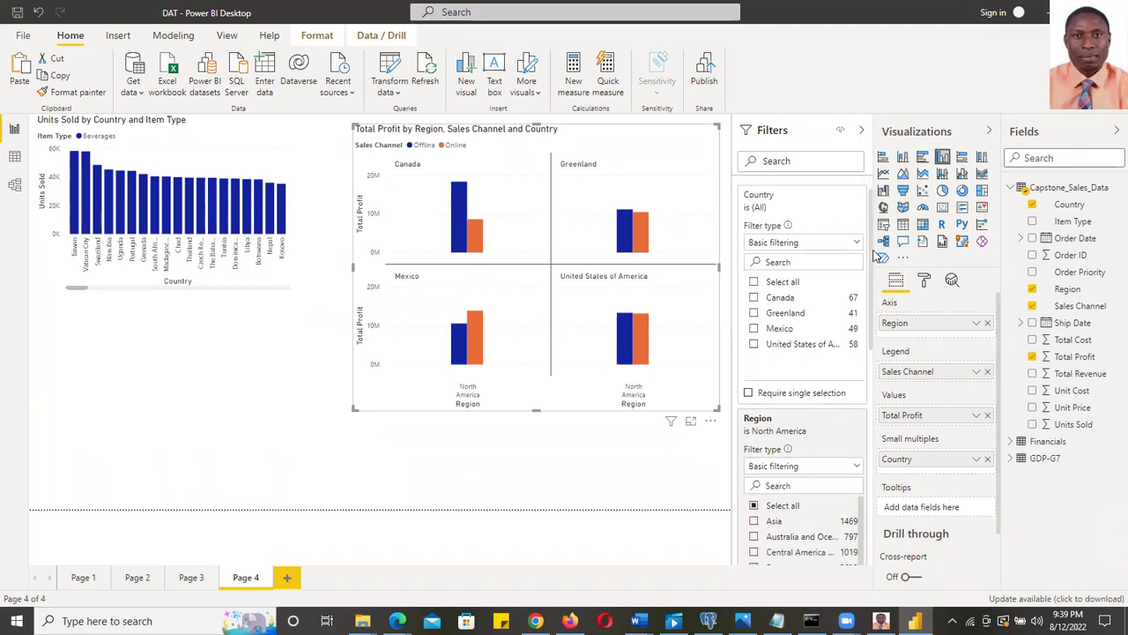
scroll(877, 255, down, 4)
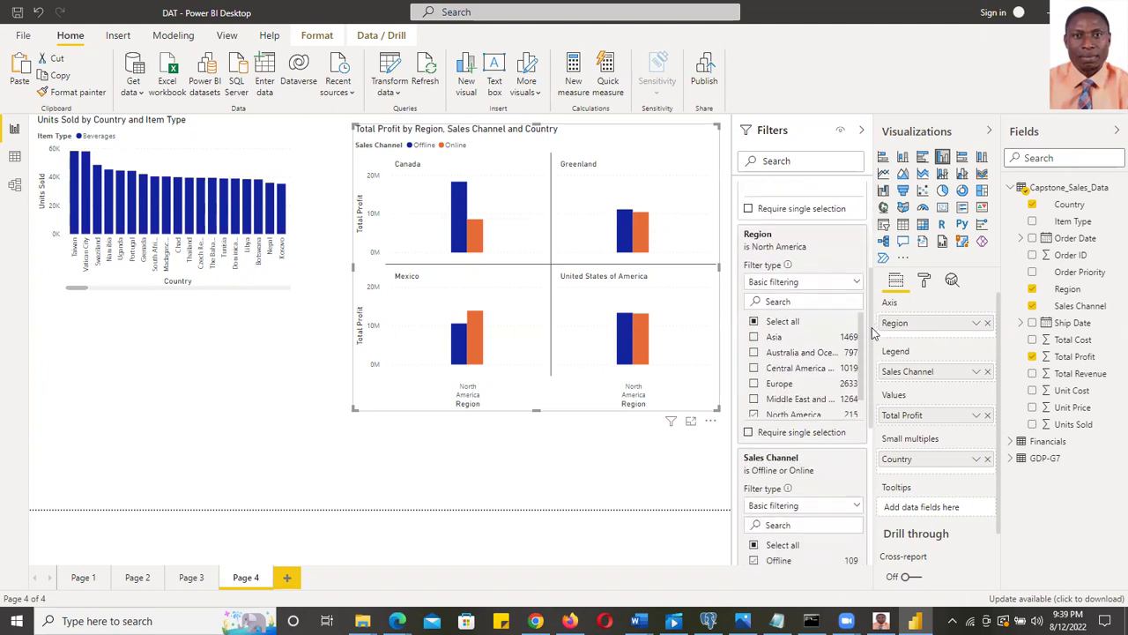
scroll(870, 366, down, 2)
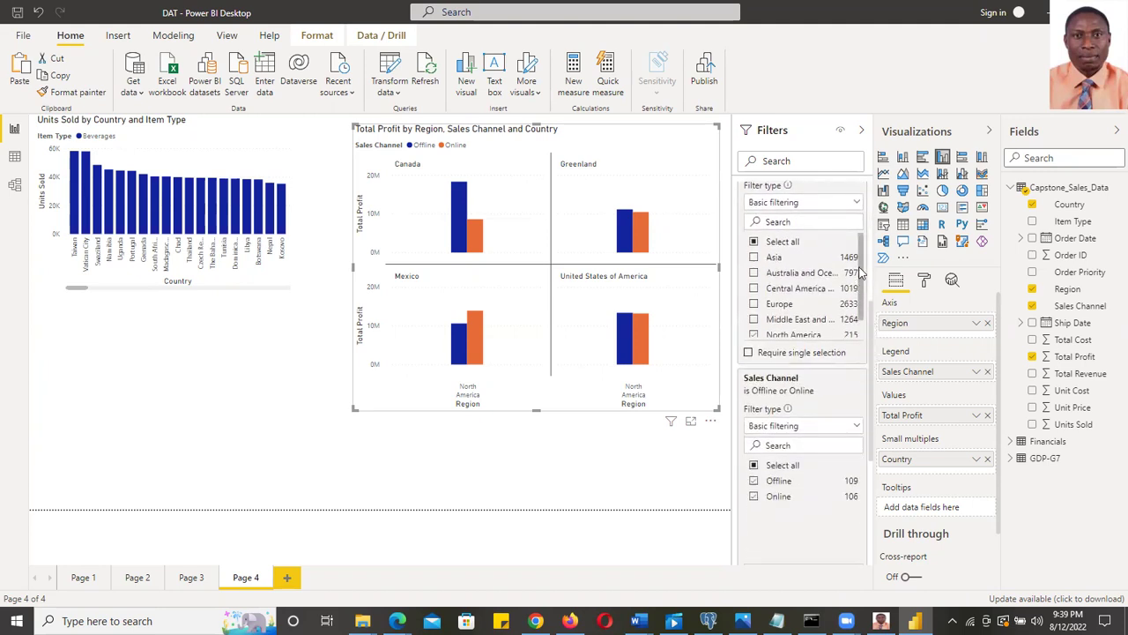
scroll(862, 308, down, 1)
drag(871, 326, 874, 162)
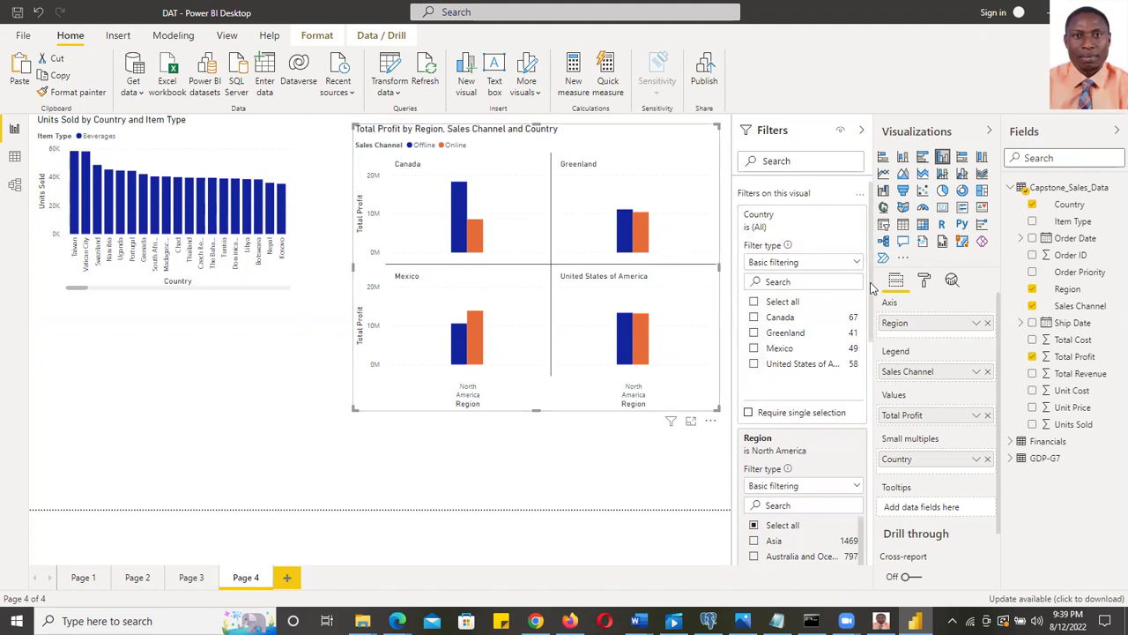
drag(869, 291, 856, 216)
Remove Country from the profit chart and include all regions in the Region filter
click(1032, 205)
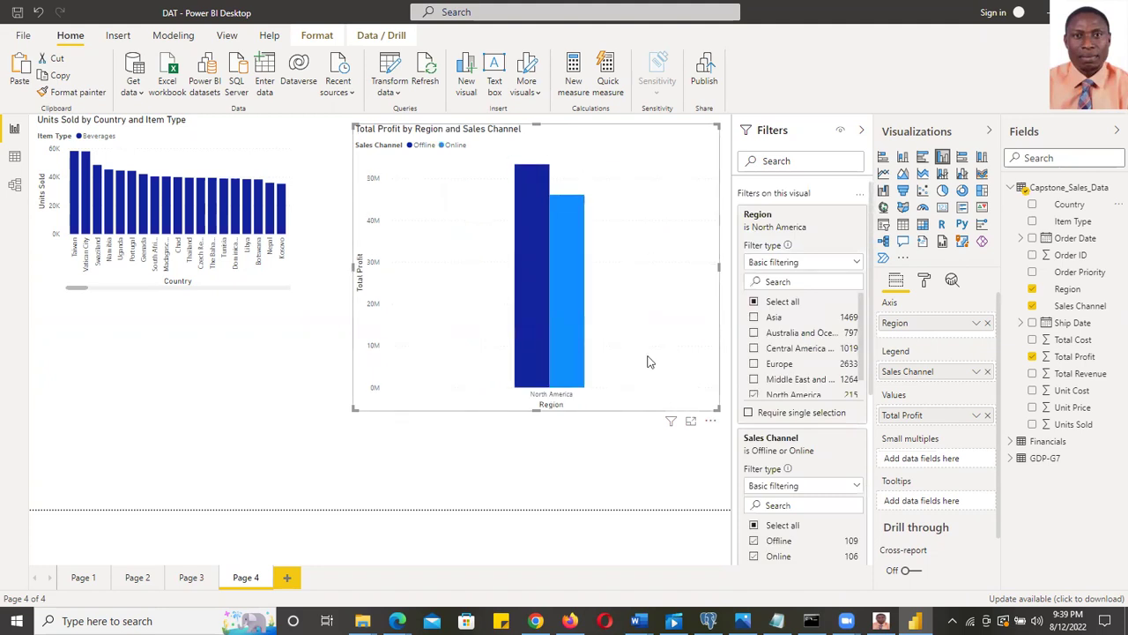
click(756, 303)
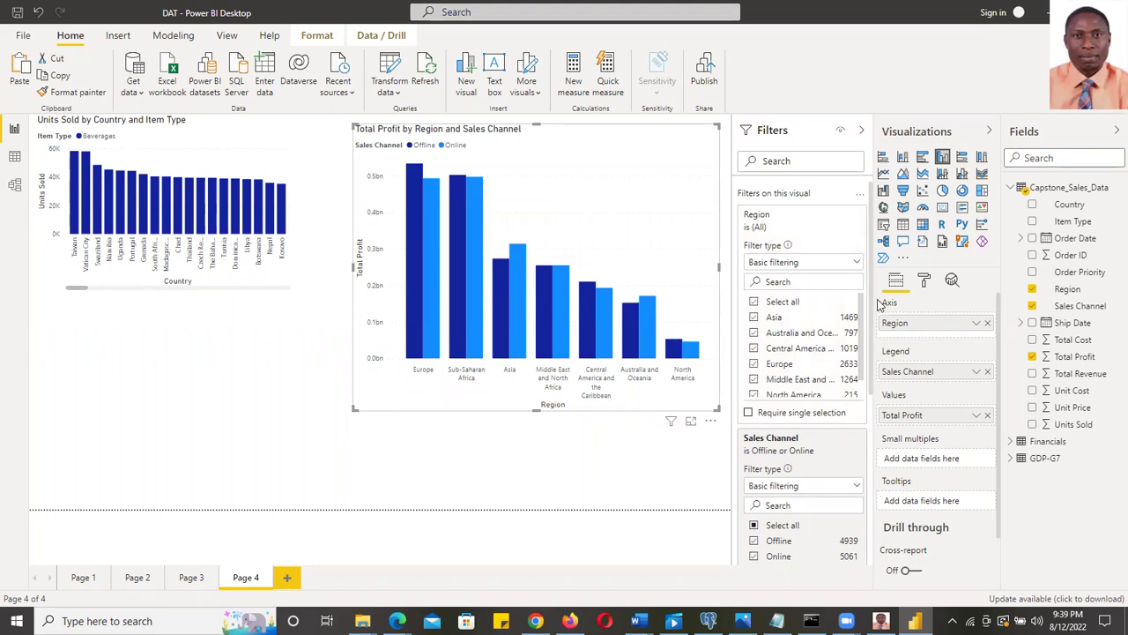
drag(872, 295, 873, 342)
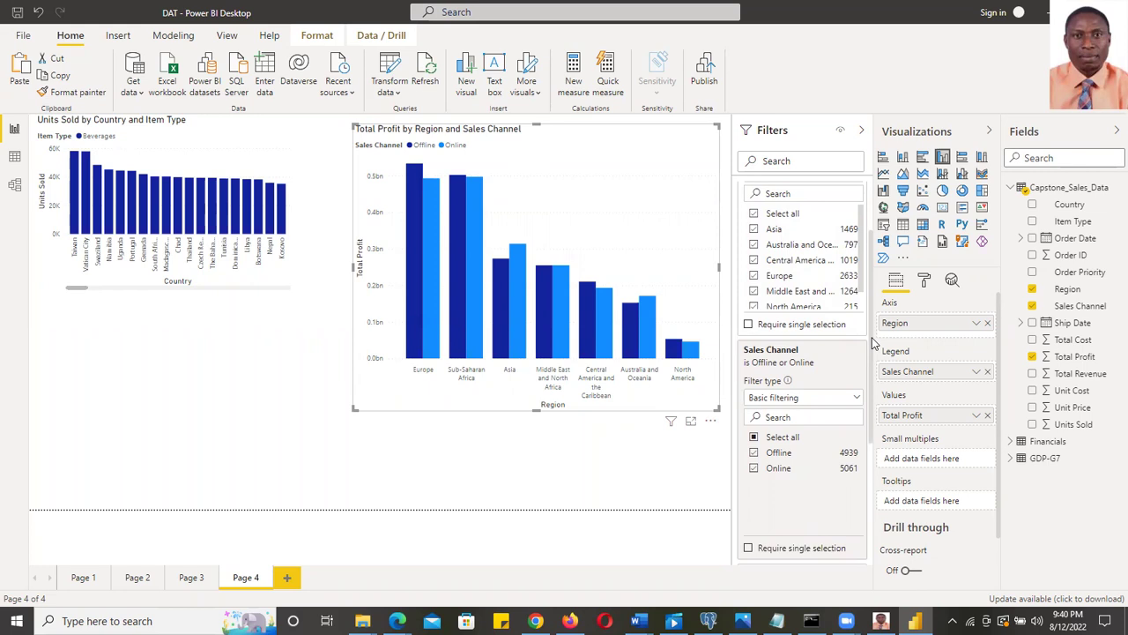
scroll(873, 343, up, 2)
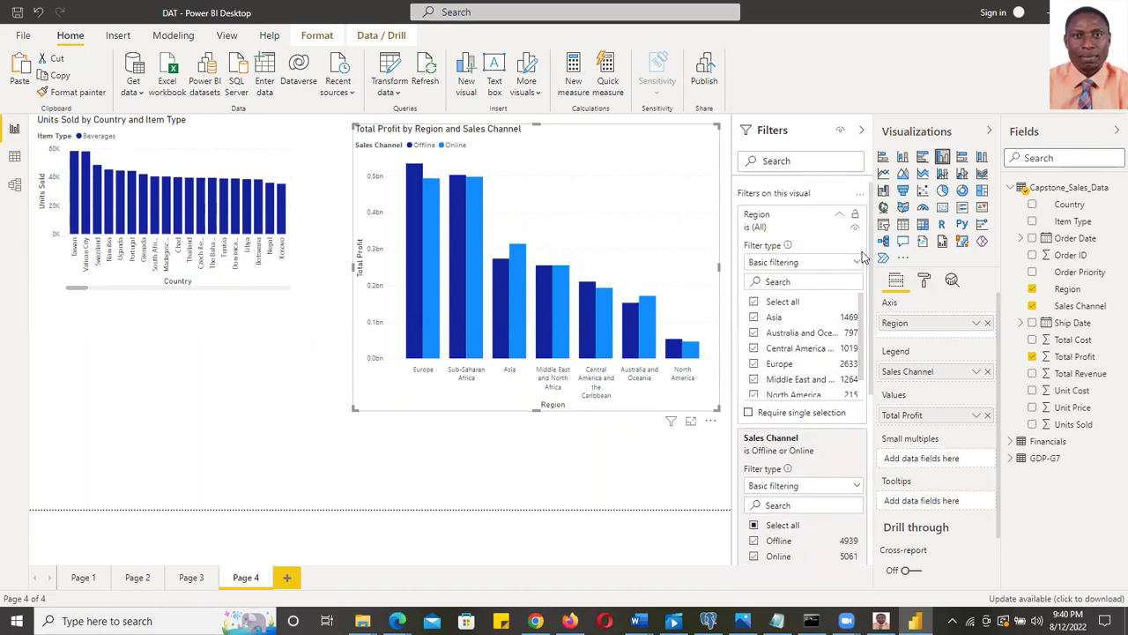
scroll(873, 377, down, 1)
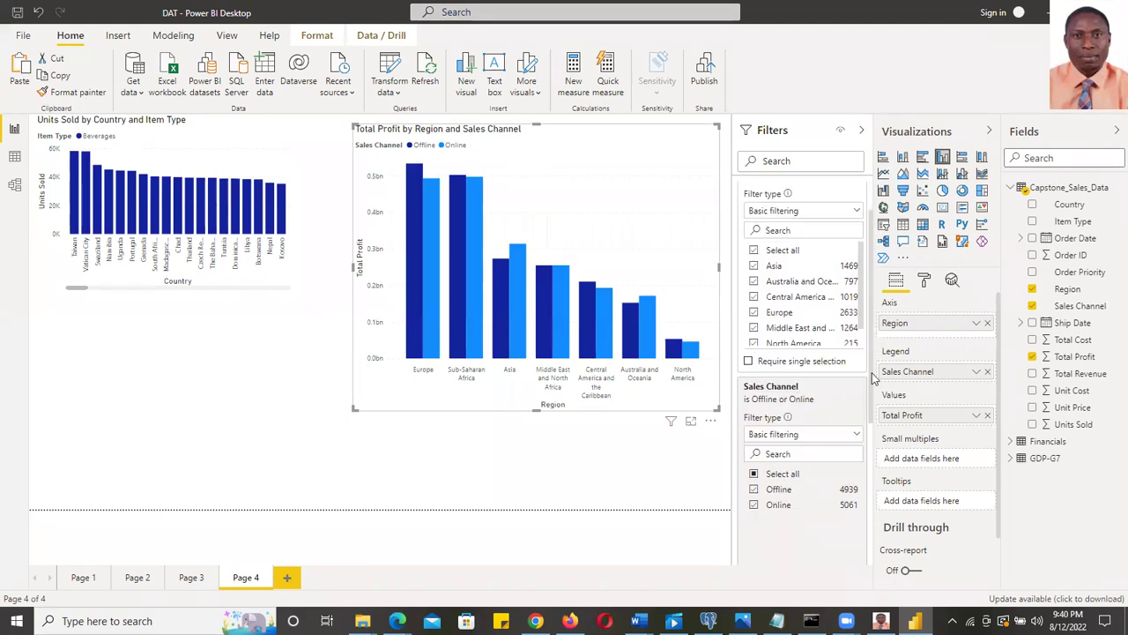
scroll(873, 379, down, 5)
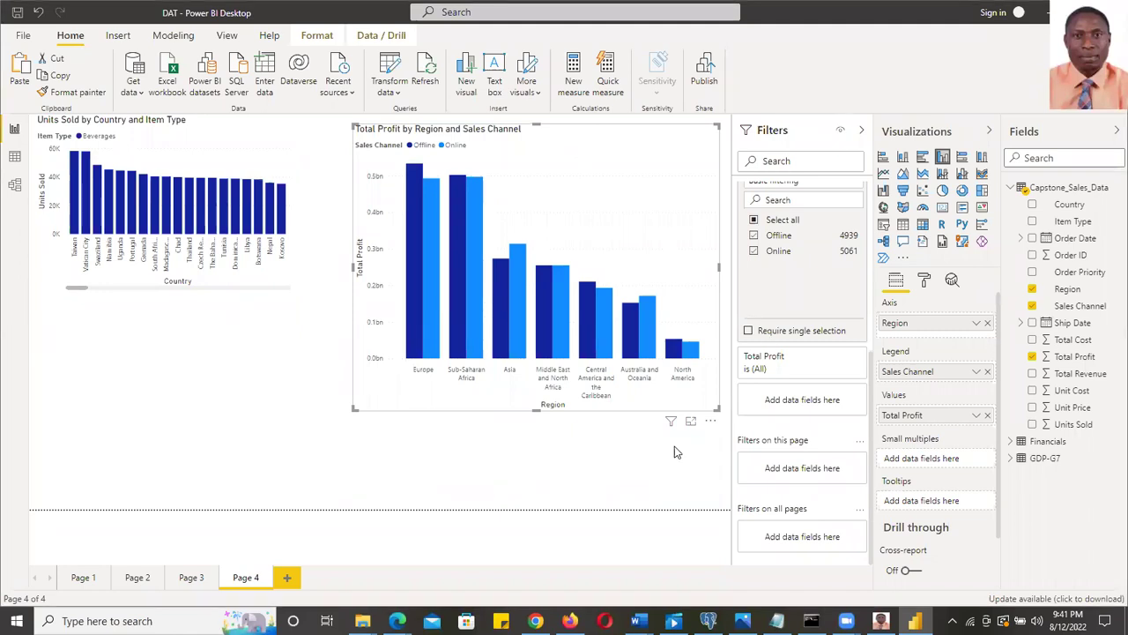
Try limiting the profit chart's Sales Channel filter to Online only, and include Offline again
click(649, 464)
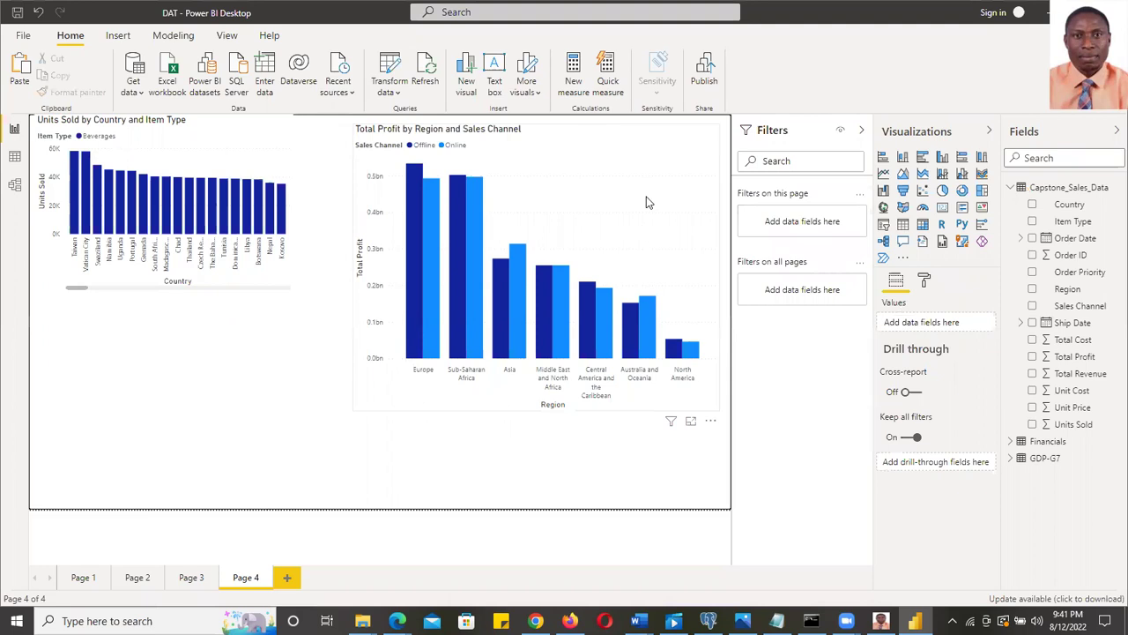
click(681, 157)
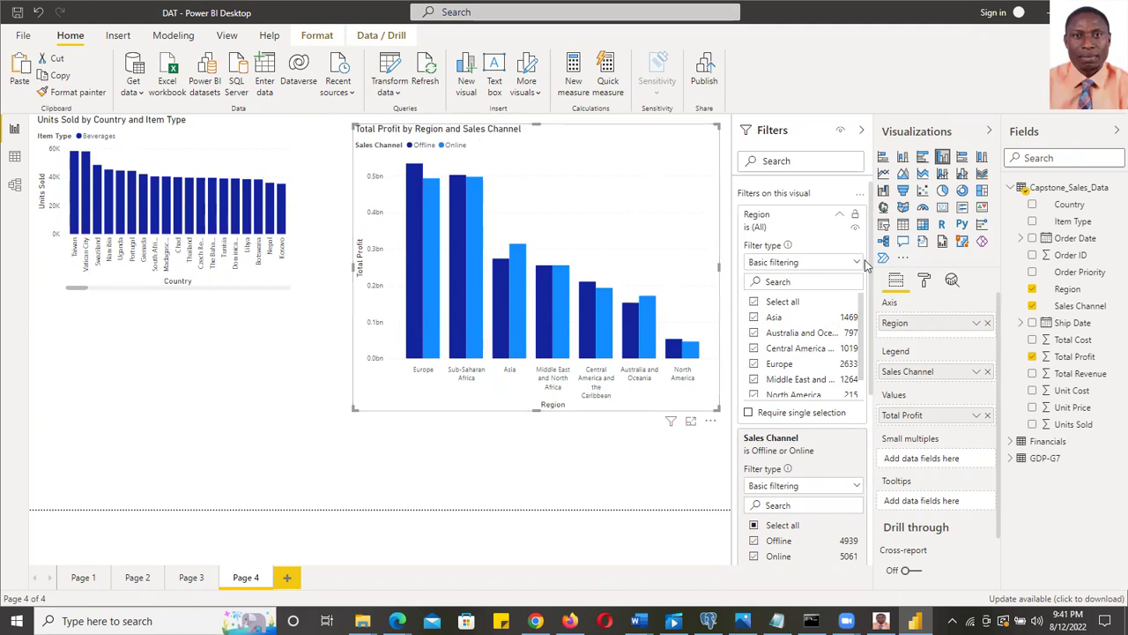
scroll(798, 313, down, 5)
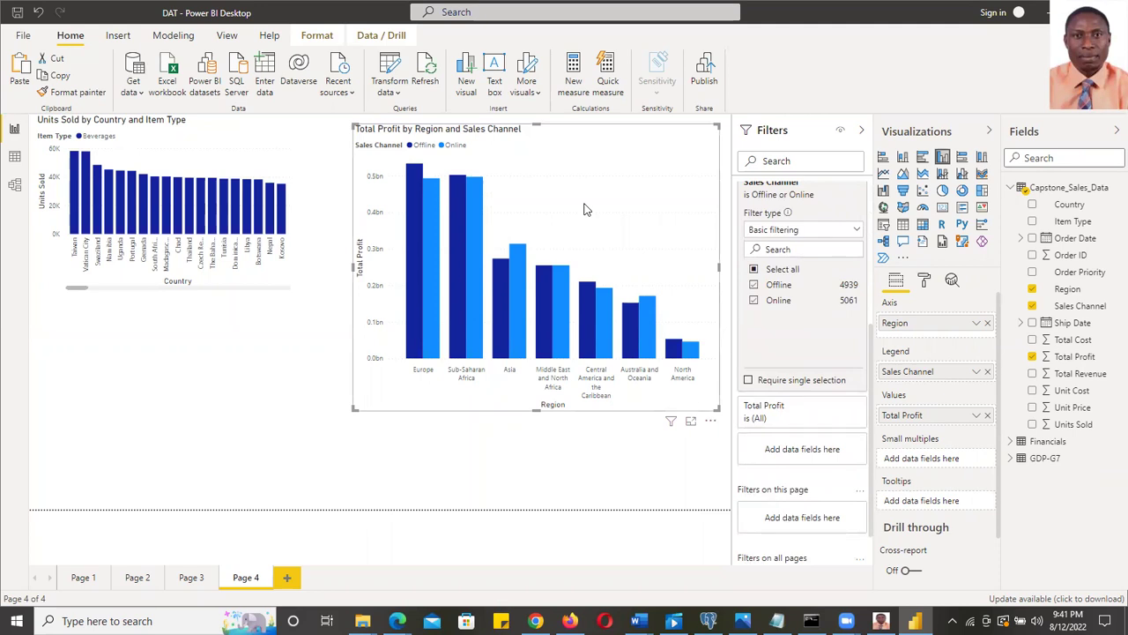
click(753, 285)
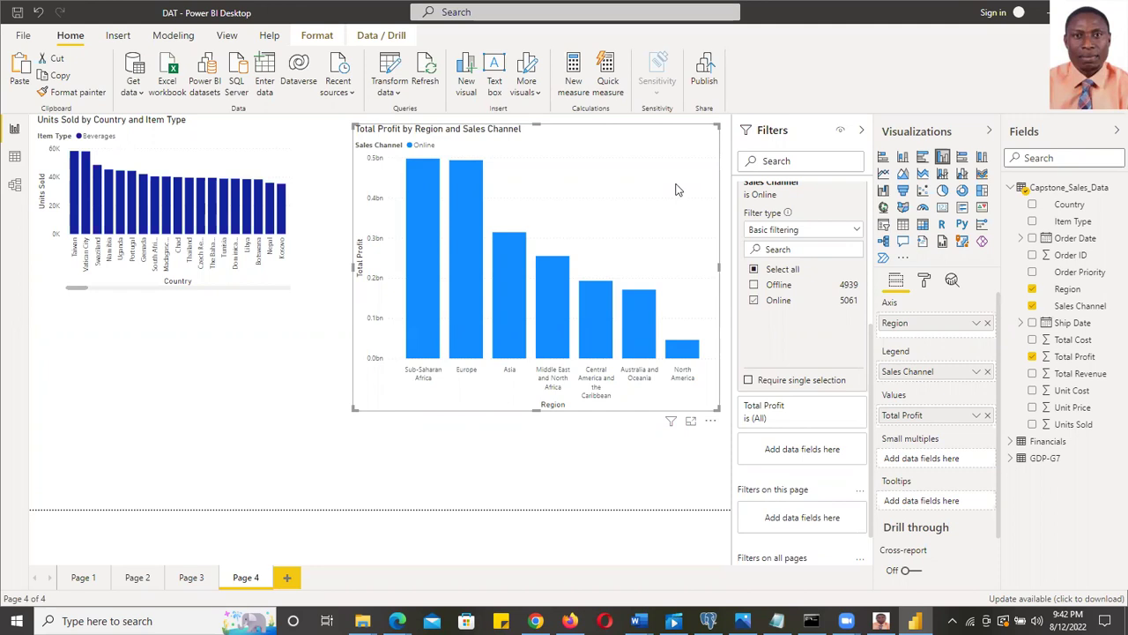
click(754, 285)
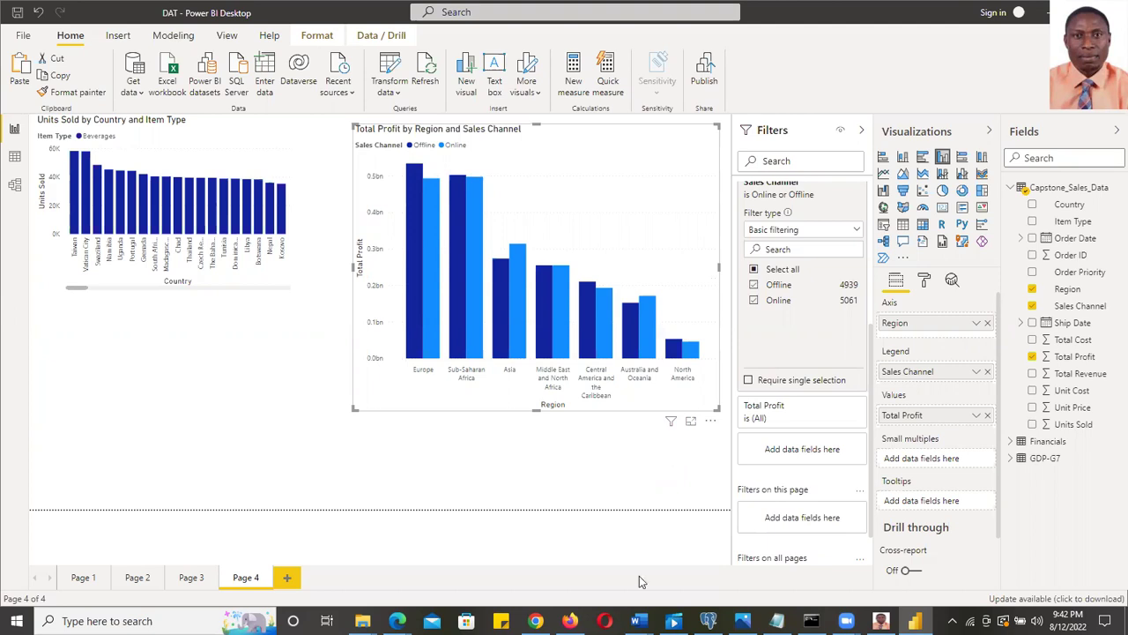
Reread question 9 in the Word document _Capstone project.docx, and return to Power BI Desktop to inspect North America's profit columns
mouse_move(639, 620)
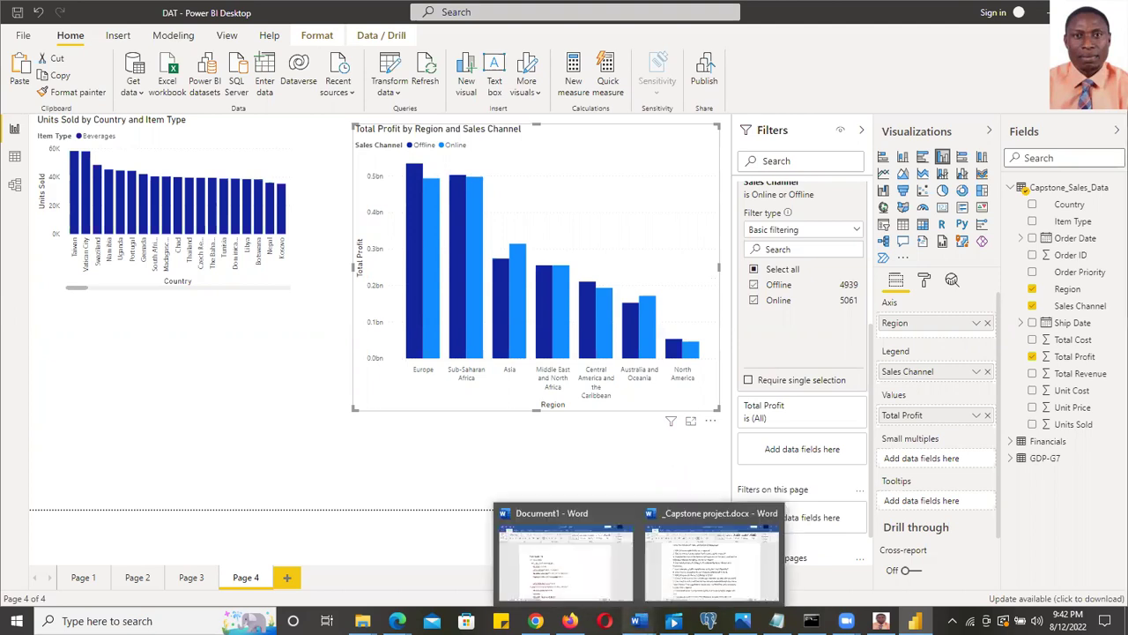
click(672, 586)
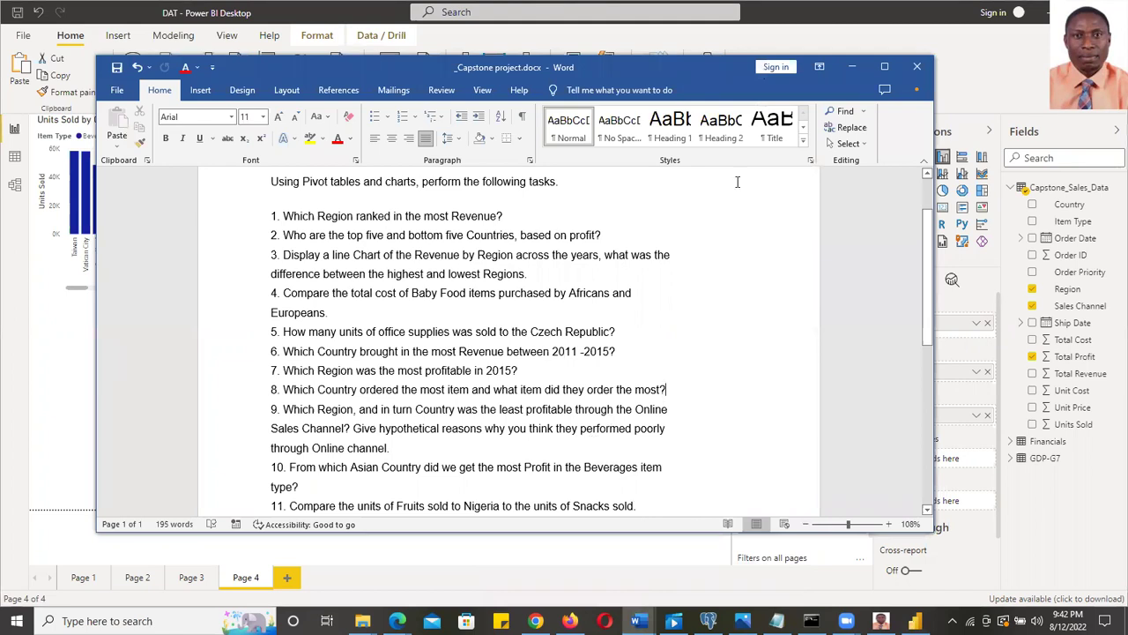
click(853, 71)
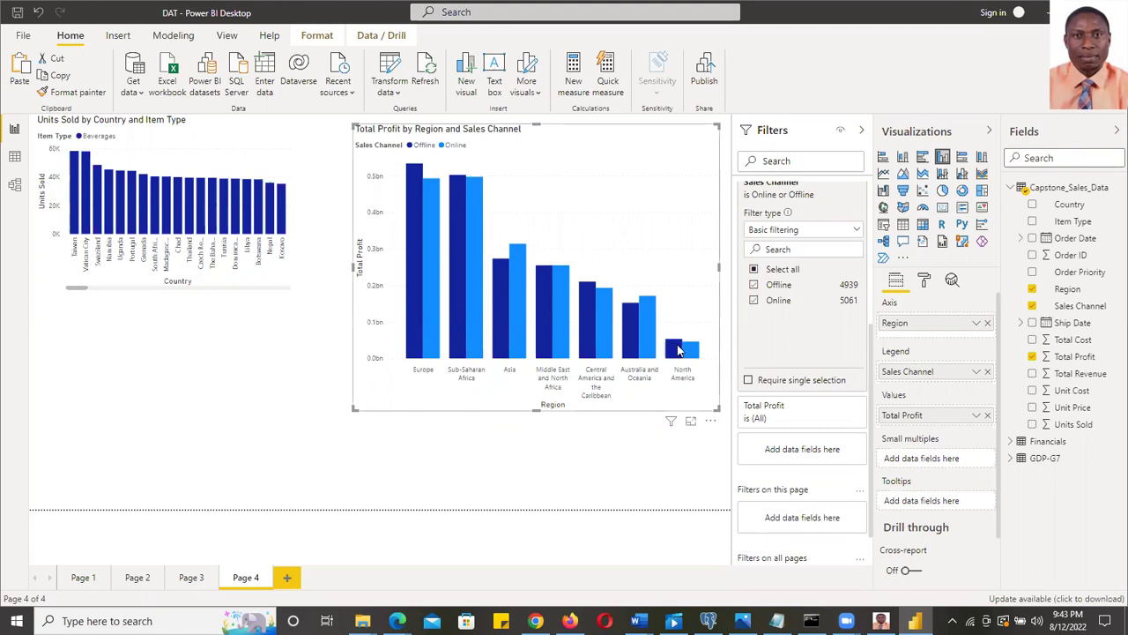
mouse_move(676, 352)
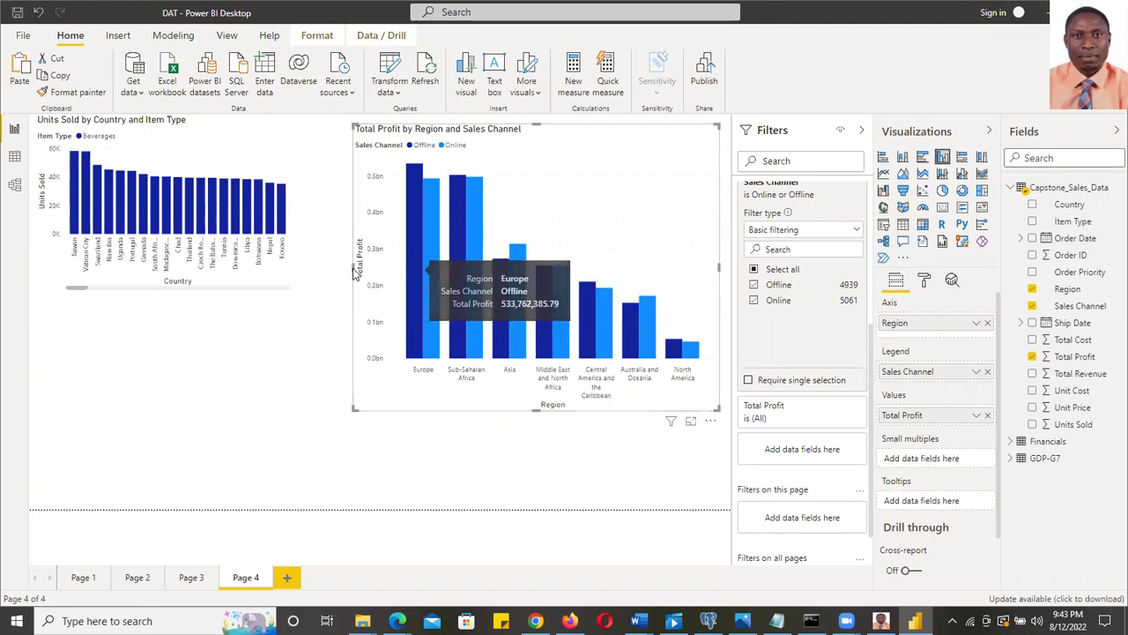
Shrink and shift the profit chart to free space, and place an empty clustered column chart below the Beverages units chart
drag(355, 273, 385, 274)
drag(558, 120, 574, 139)
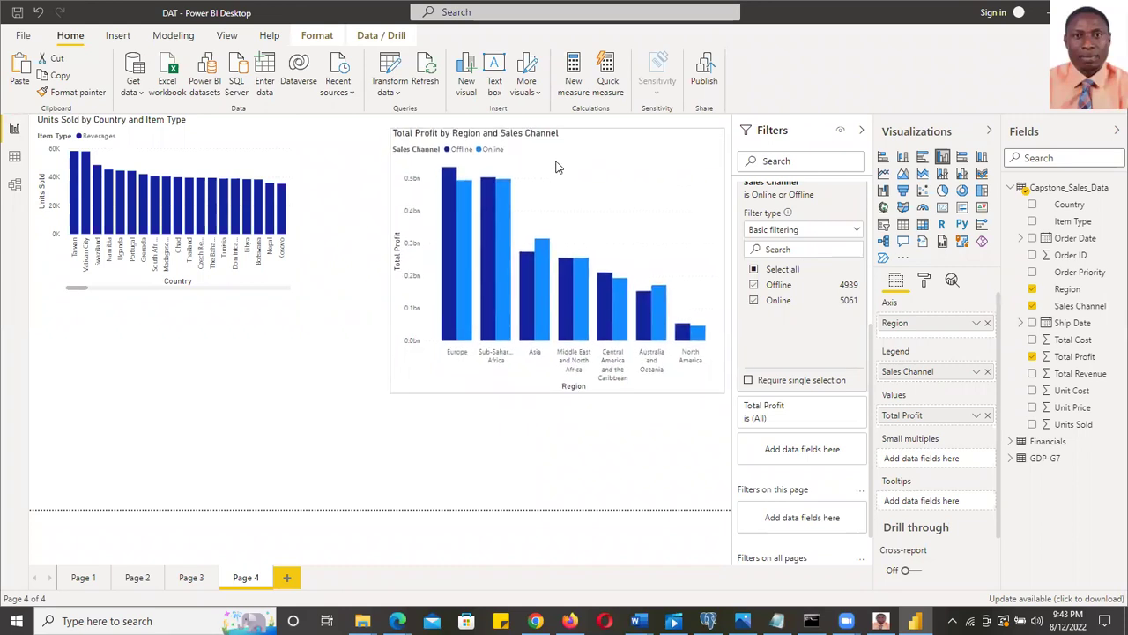
click(212, 372)
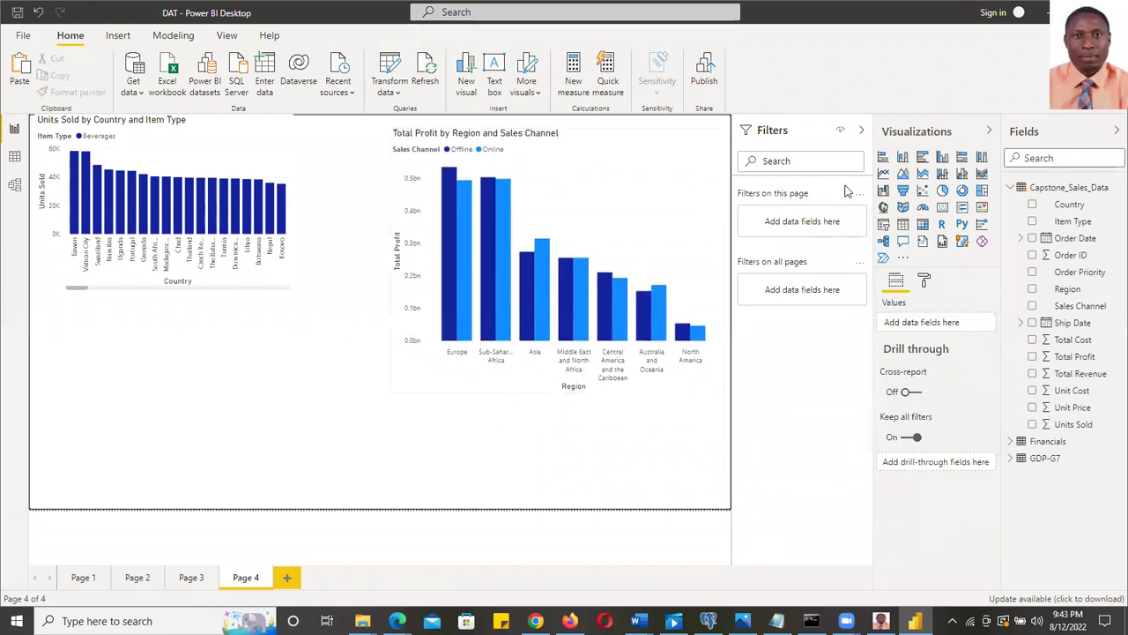
click(942, 157)
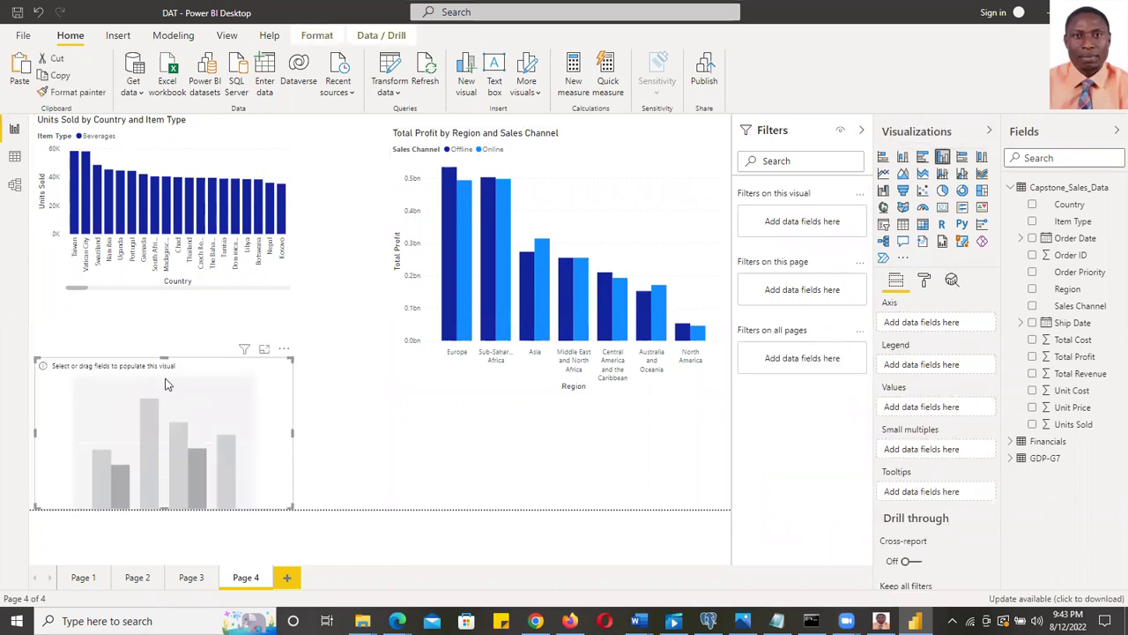
drag(168, 356, 180, 314)
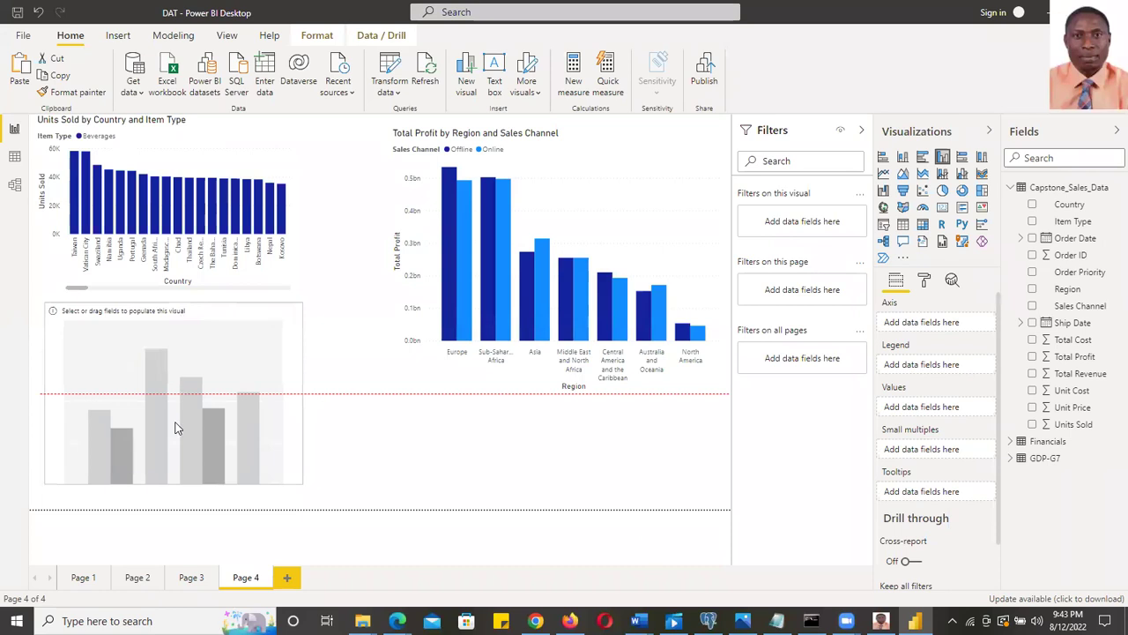
drag(174, 483, 174, 493)
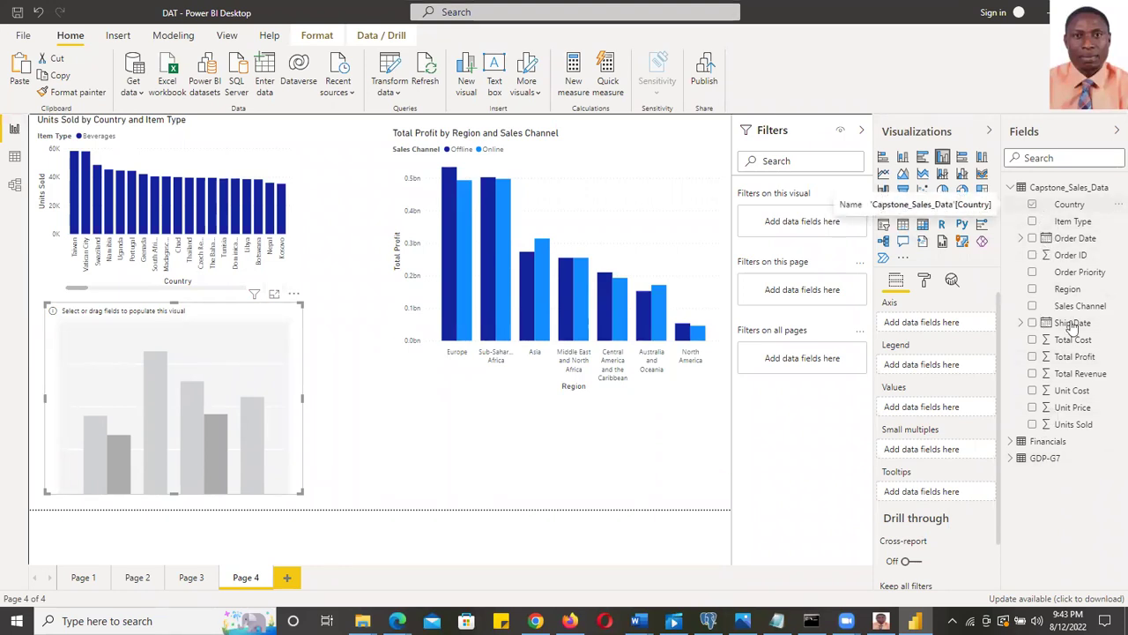
Plot Units Sold by Region with Sales Channel as the legend in the new chart, and extend its height slightly
click(1033, 290)
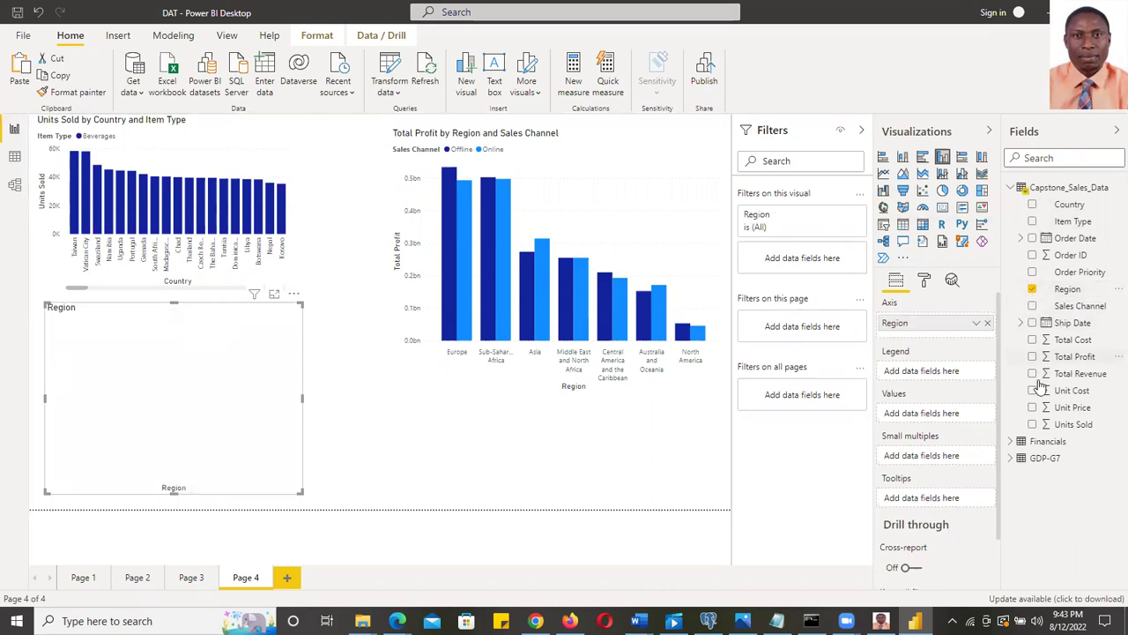
click(1032, 306)
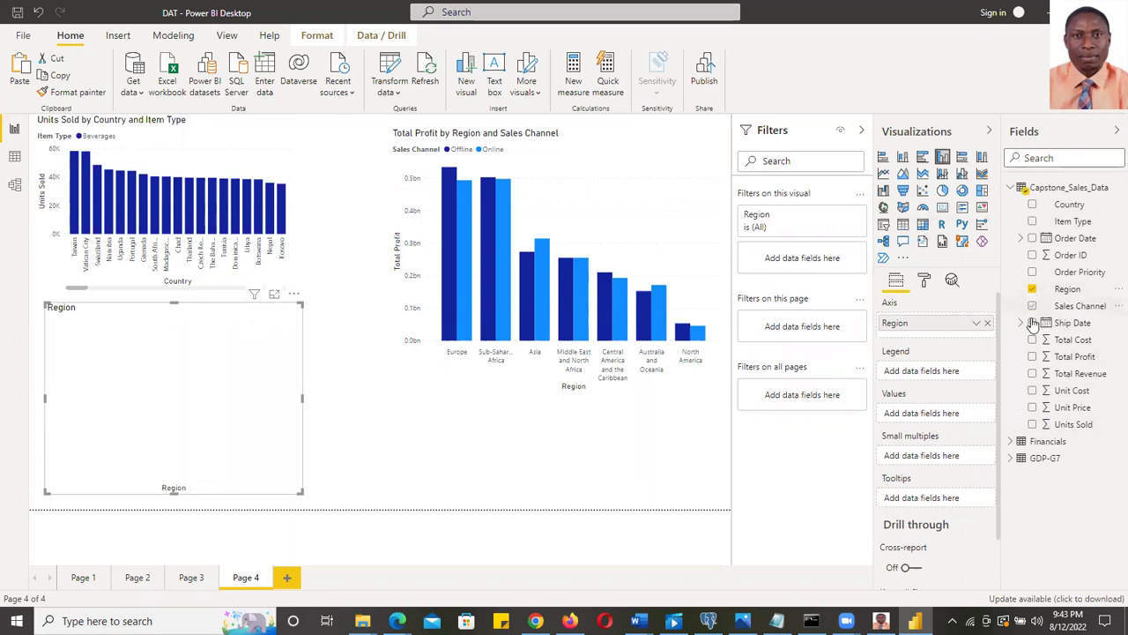
click(1033, 425)
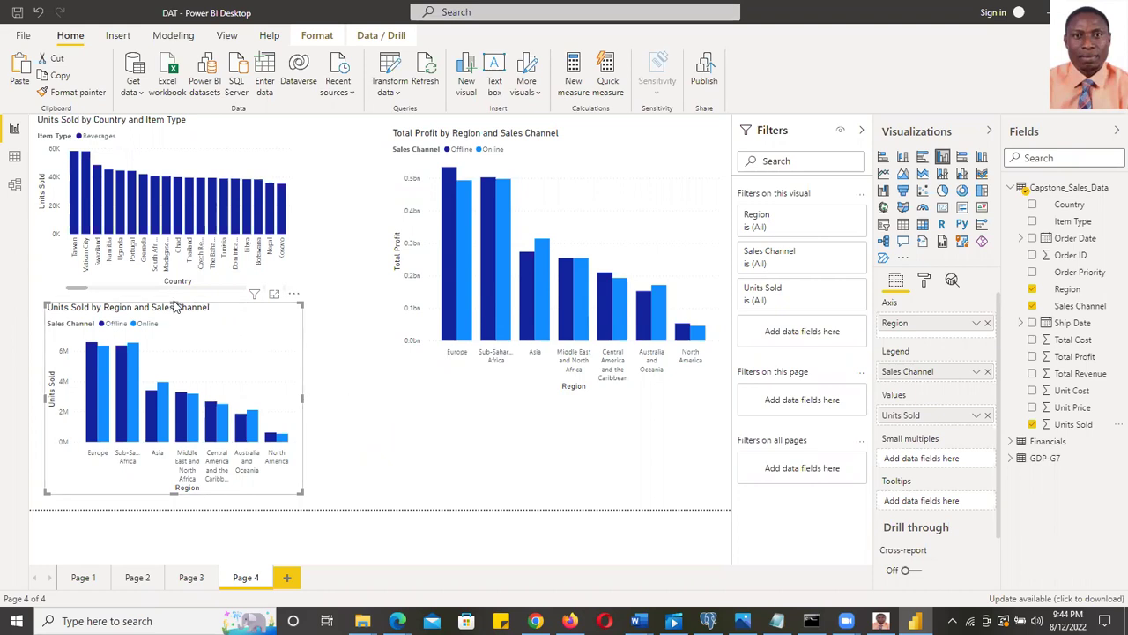
drag(176, 307, 174, 303)
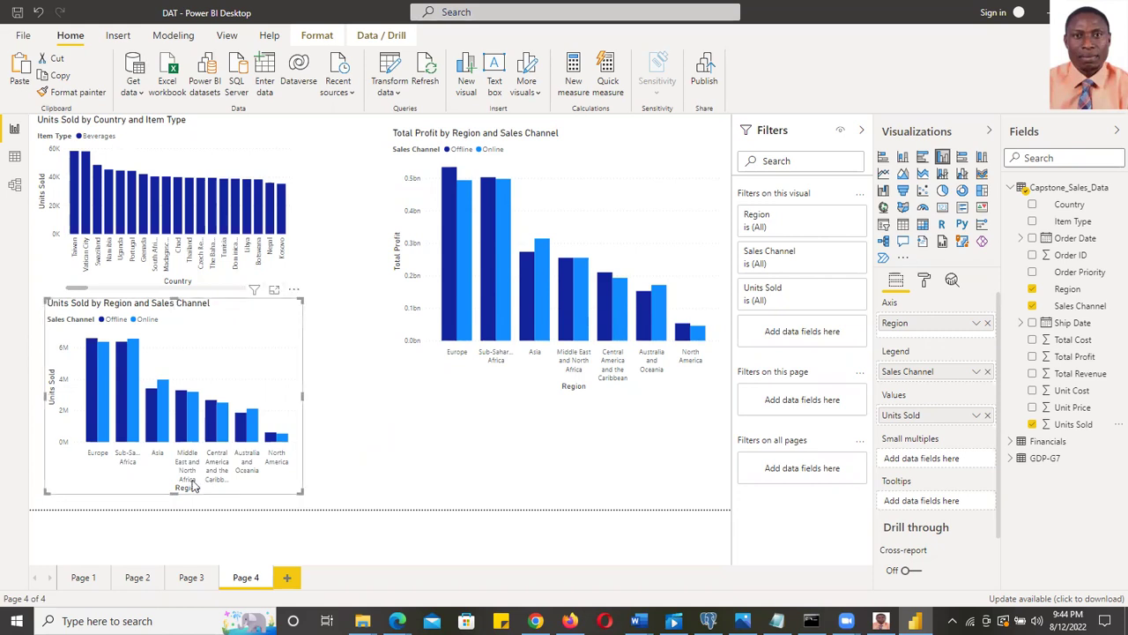
drag(175, 494, 176, 503)
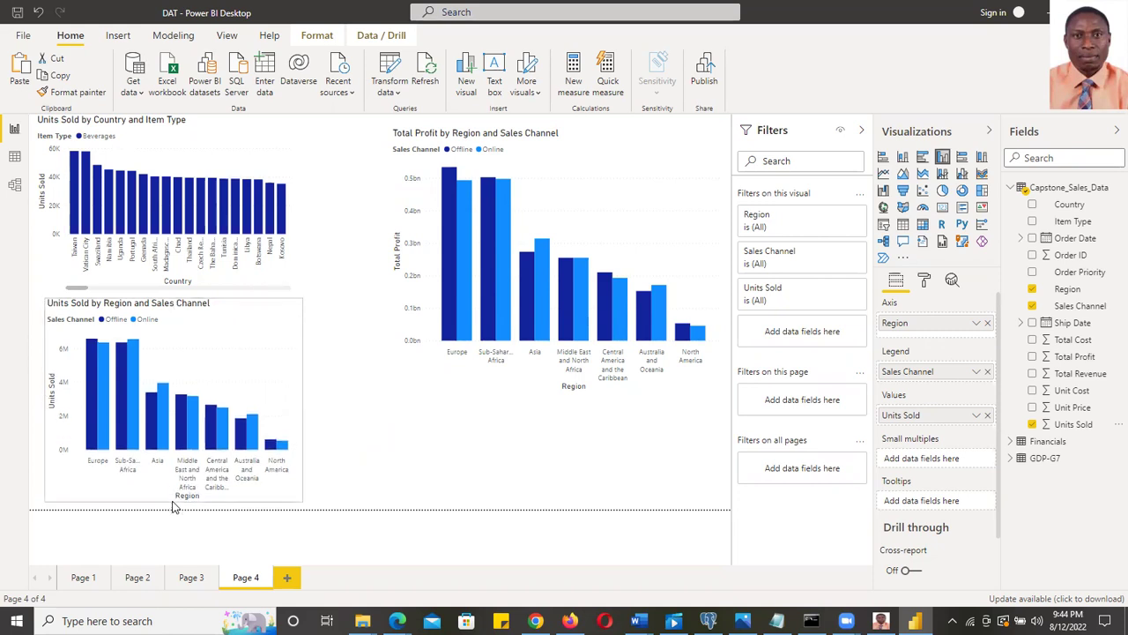
click(410, 445)
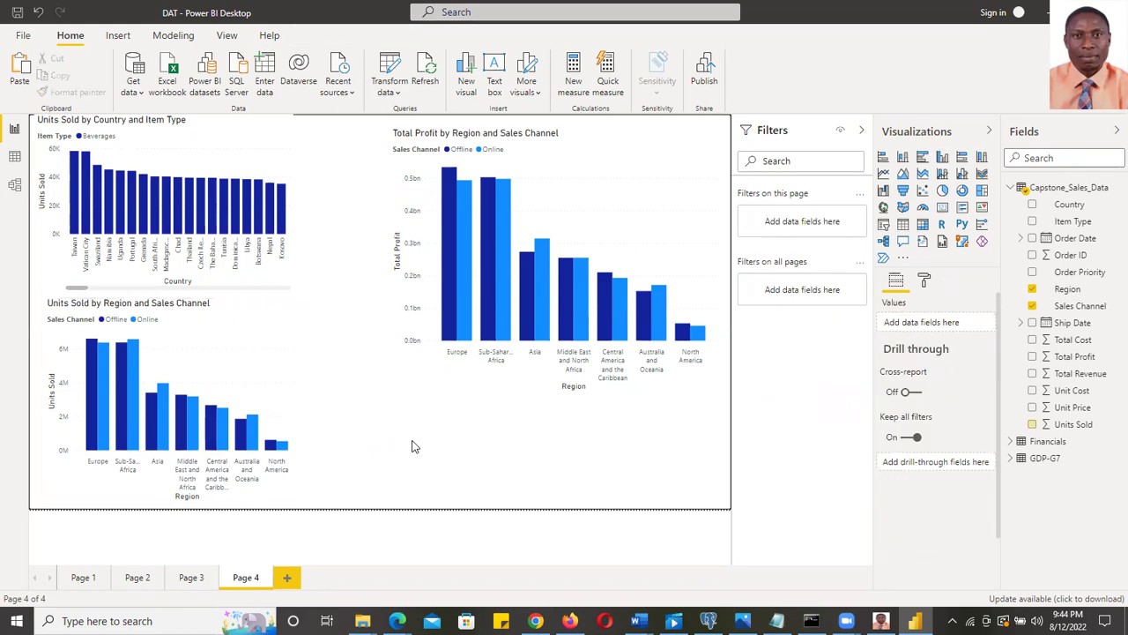
Check North America's Offline units in the Units Sold by Region and Sales Channel chart
click(260, 355)
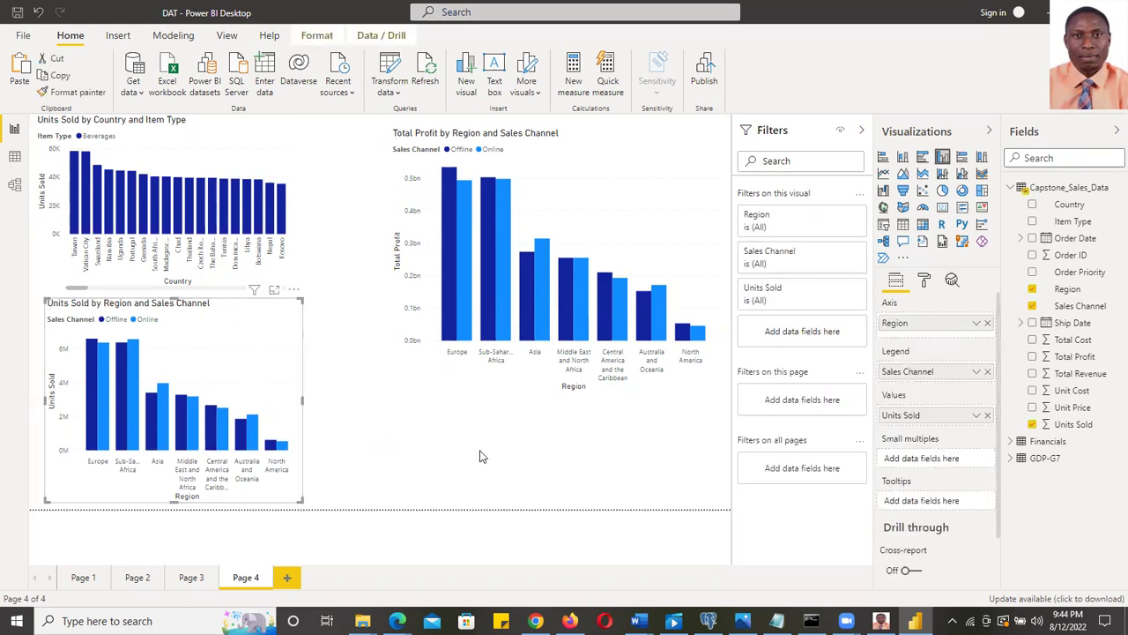
mouse_move(272, 449)
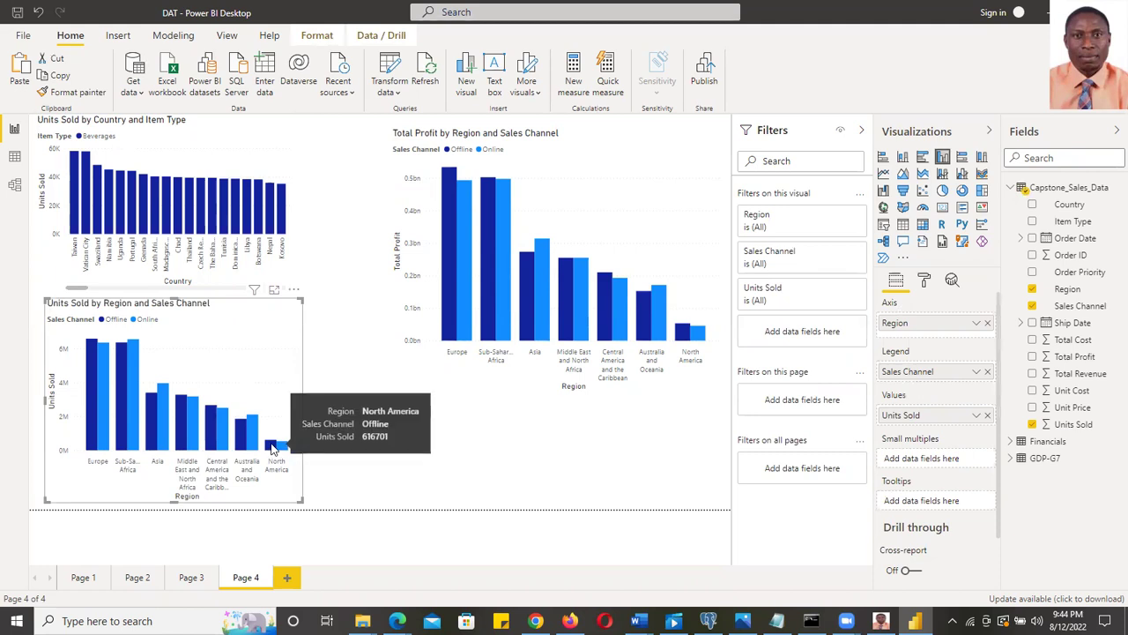
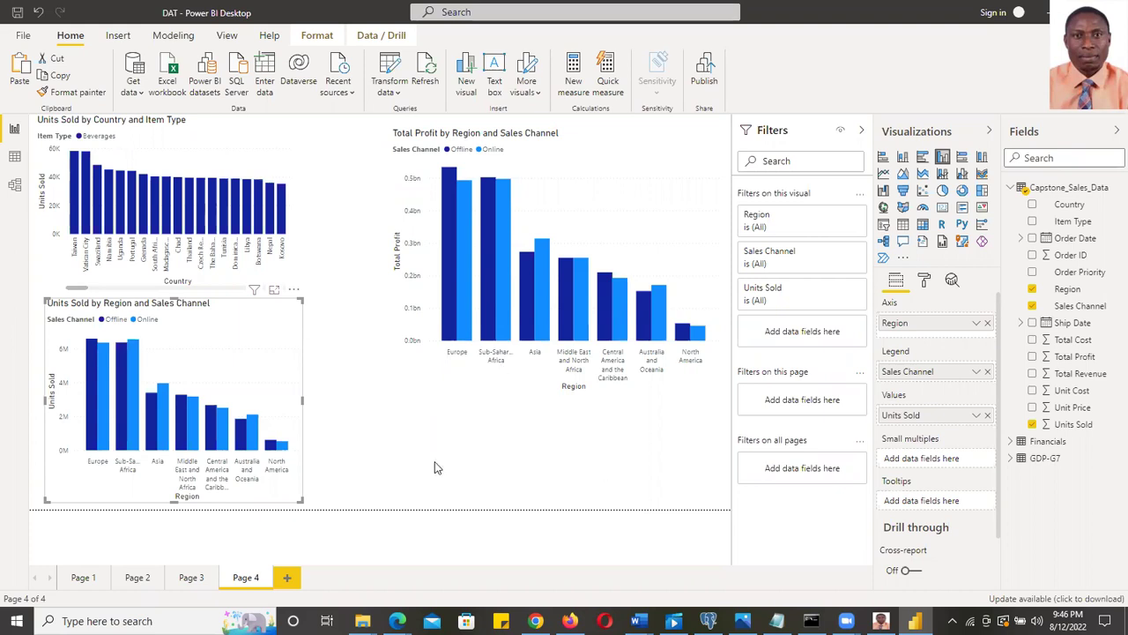
click(400, 458)
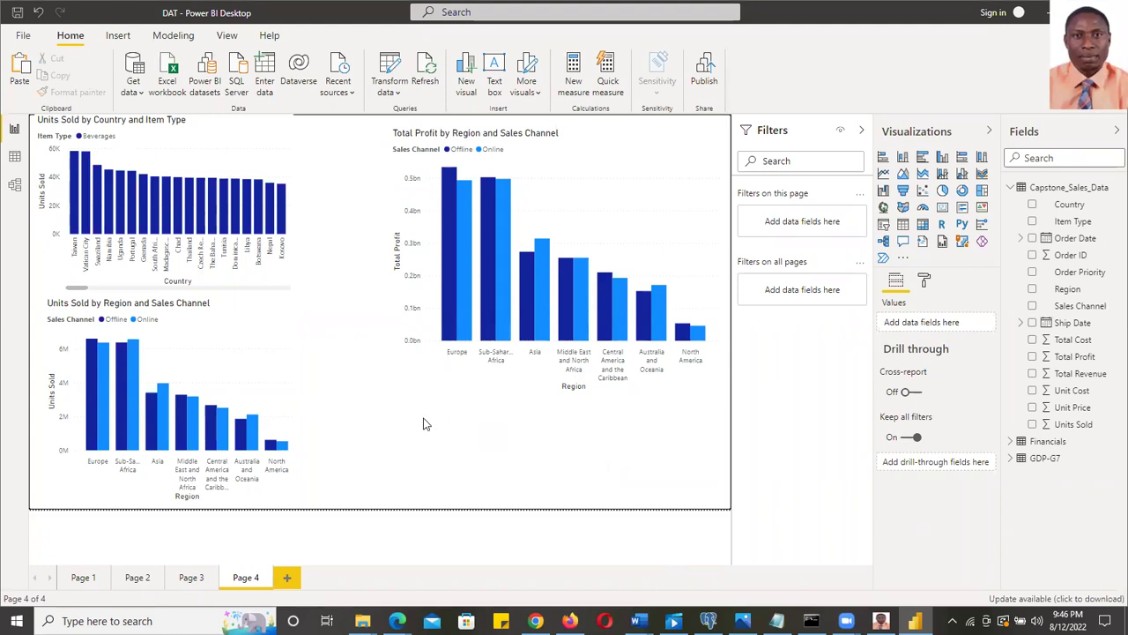
Review the earlier visuals on Page 3 and Page 2, and return to Page 4
click(188, 579)
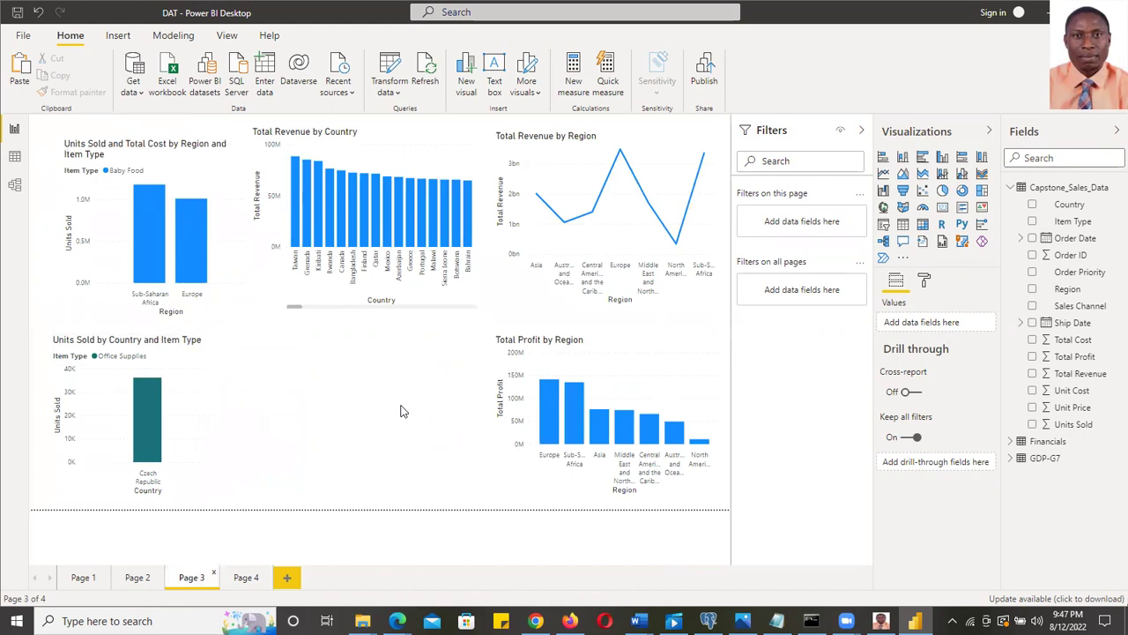
click(247, 575)
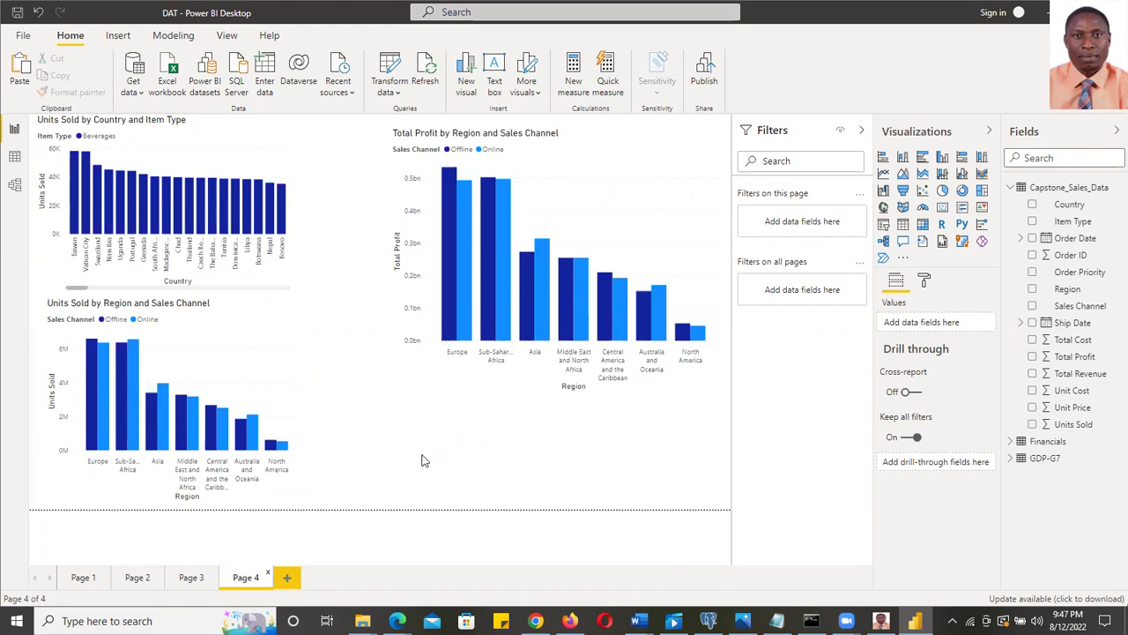
click(185, 583)
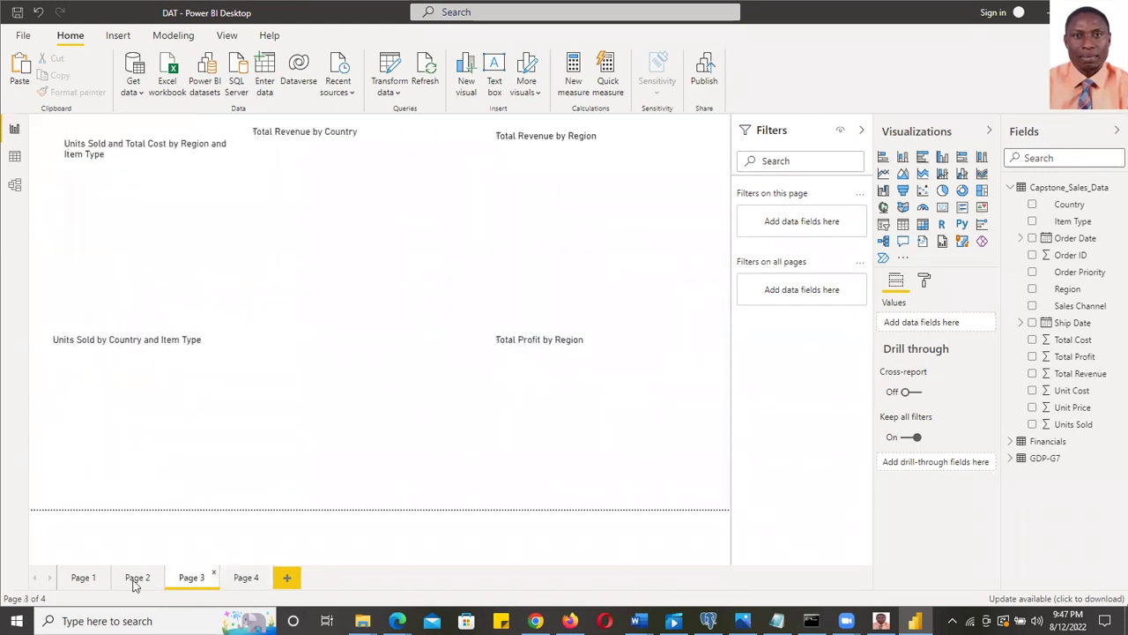
click(135, 583)
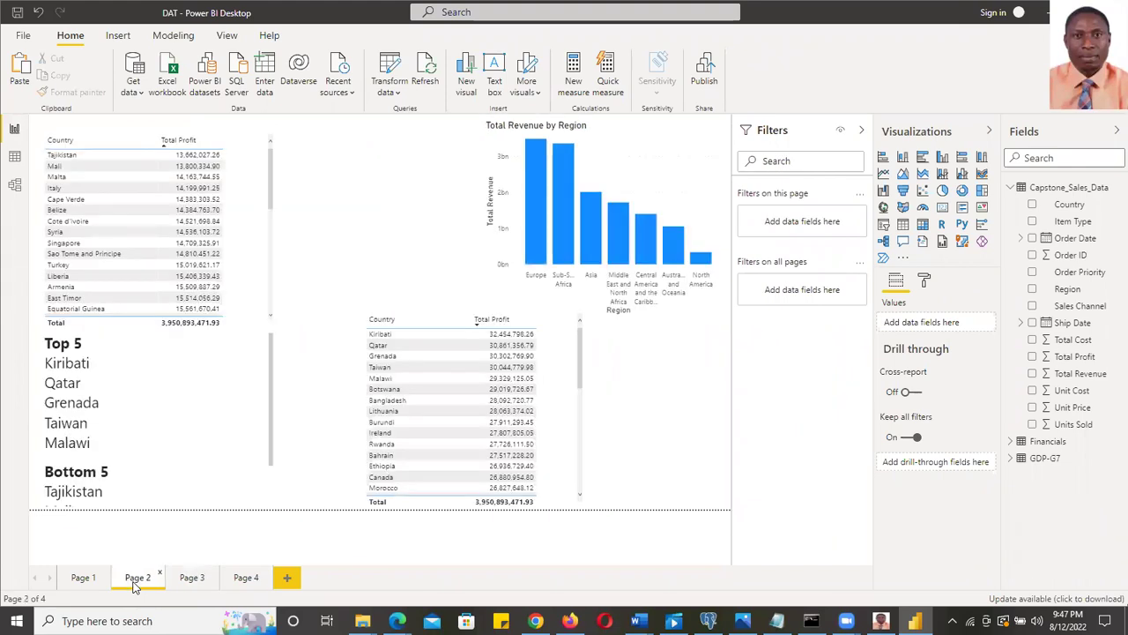
click(191, 582)
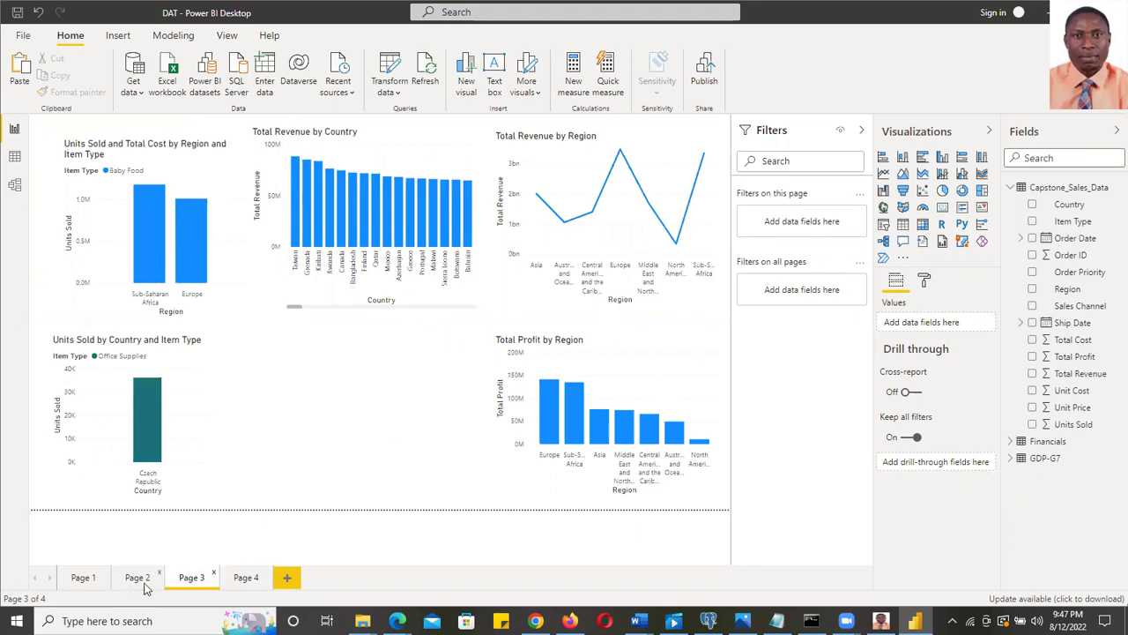
click(246, 581)
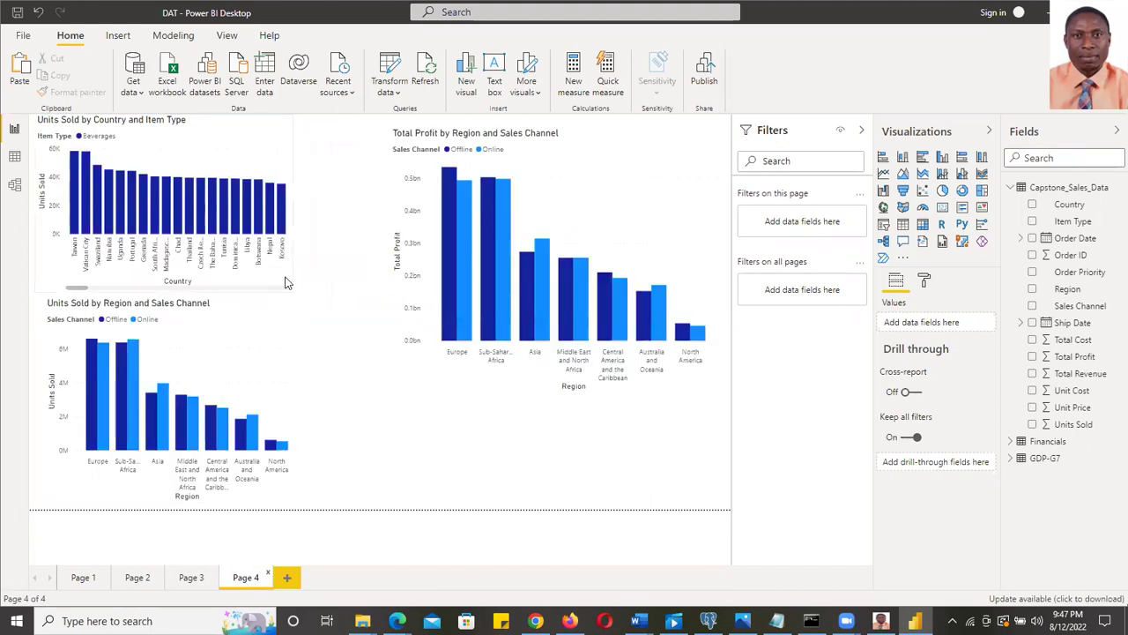
Include all item types in the Item Type filter of the Units Sold by Country and Item Type chart
click(284, 282)
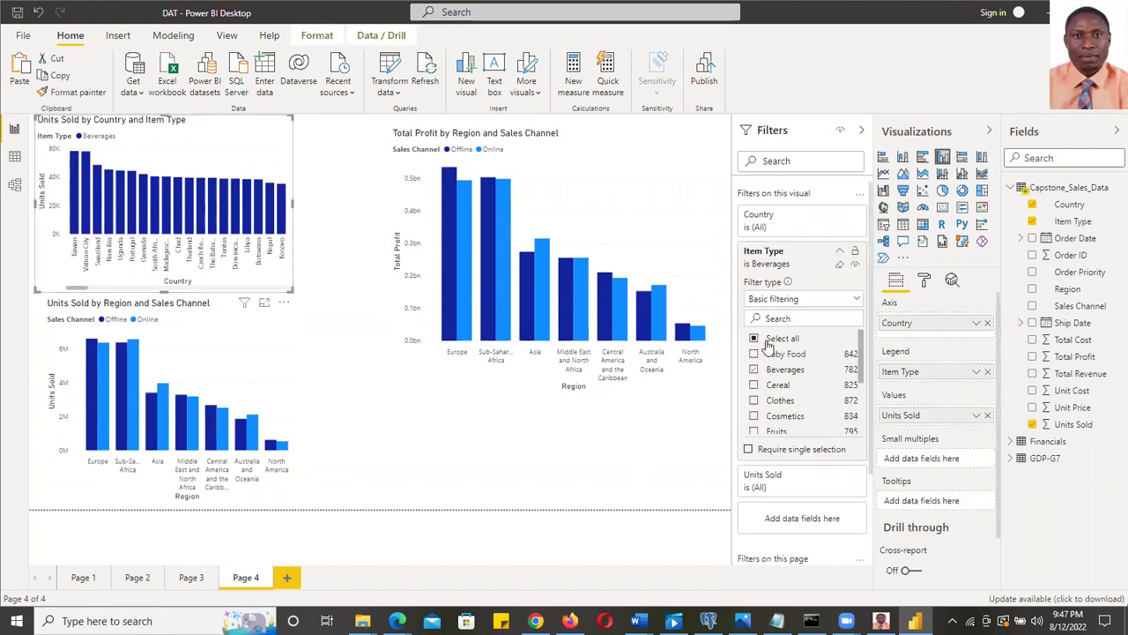
click(754, 338)
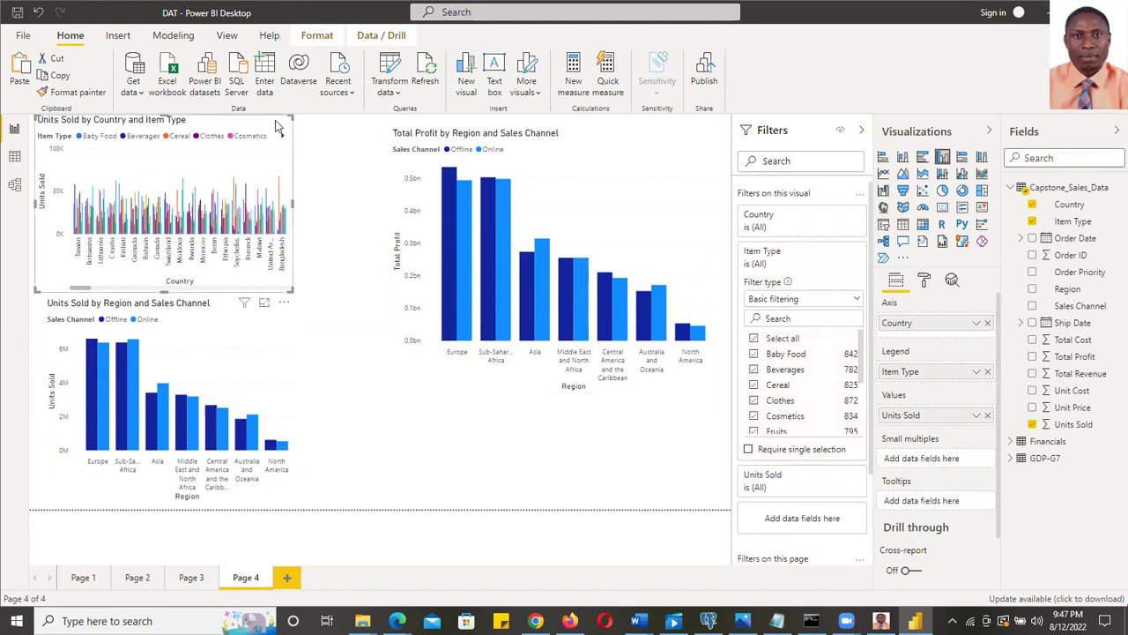
Move the country units chart down into line with the regional units chart, and lower the latter's upper edge to remove their overlap
drag(269, 124, 256, 138)
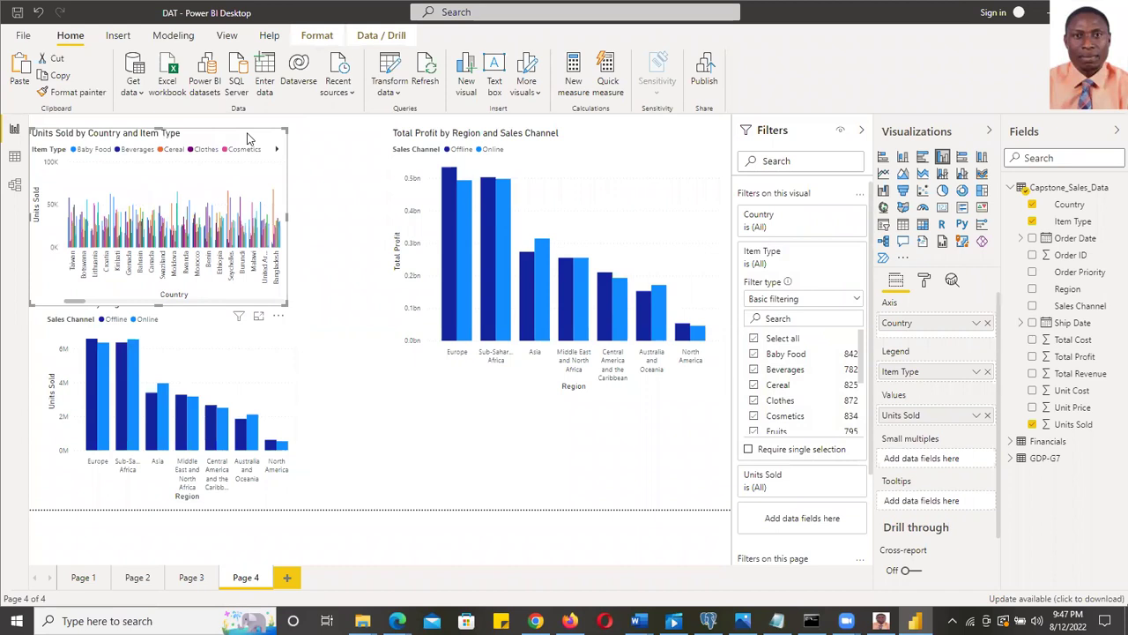
drag(229, 137, 253, 138)
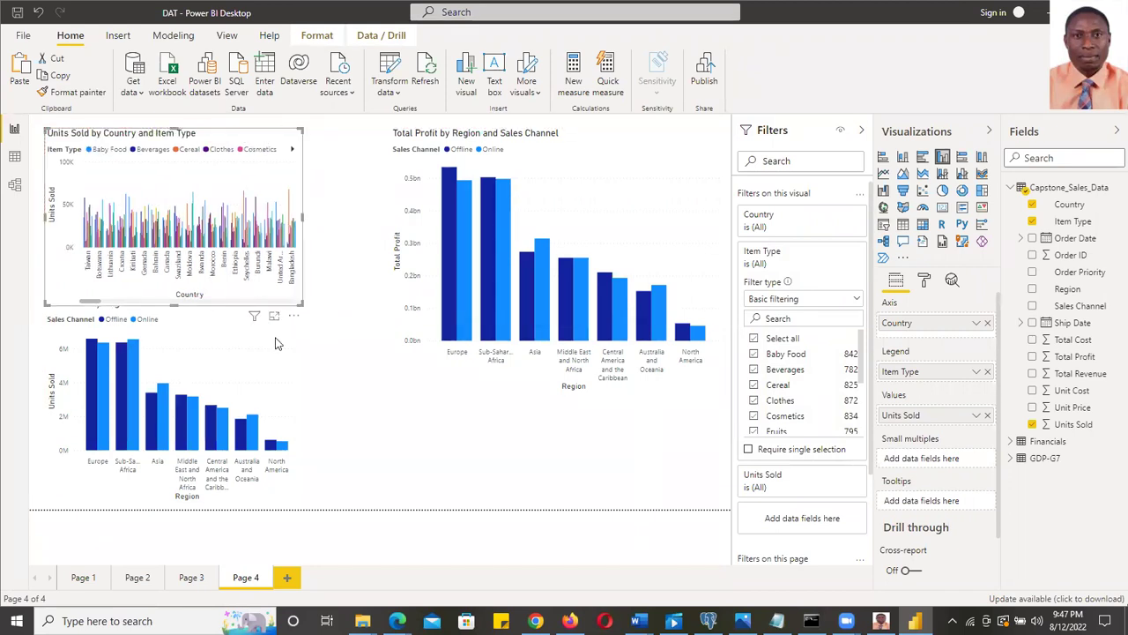
click(180, 319)
drag(175, 296, 175, 310)
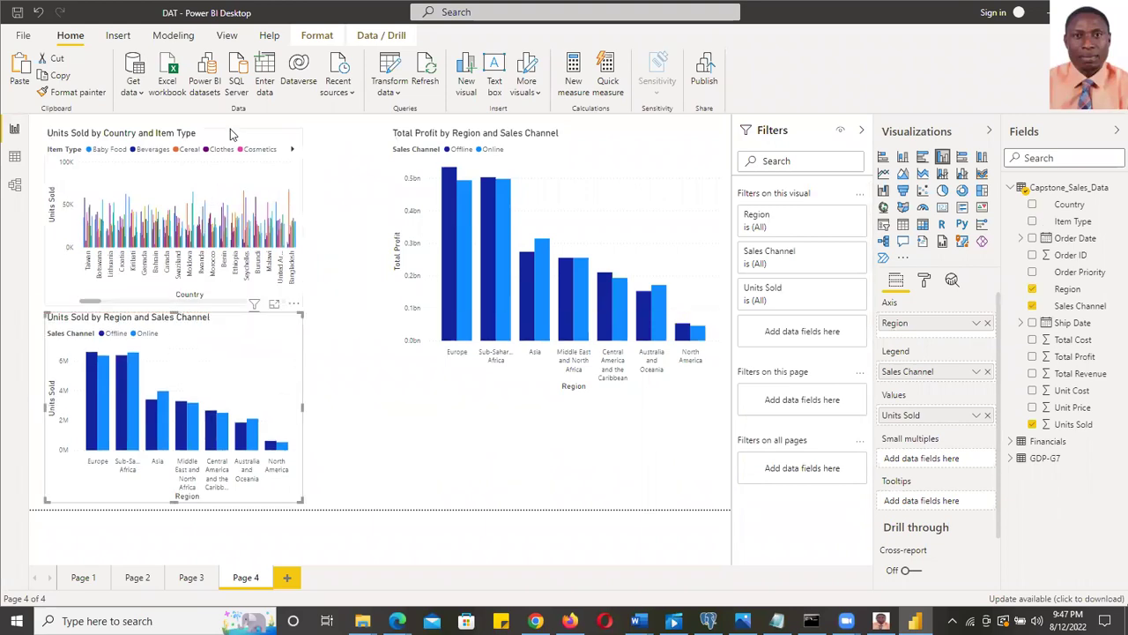
Widen the Units Sold by Country and Item Type chart until its right edge nears the Total Profit chart
click(231, 133)
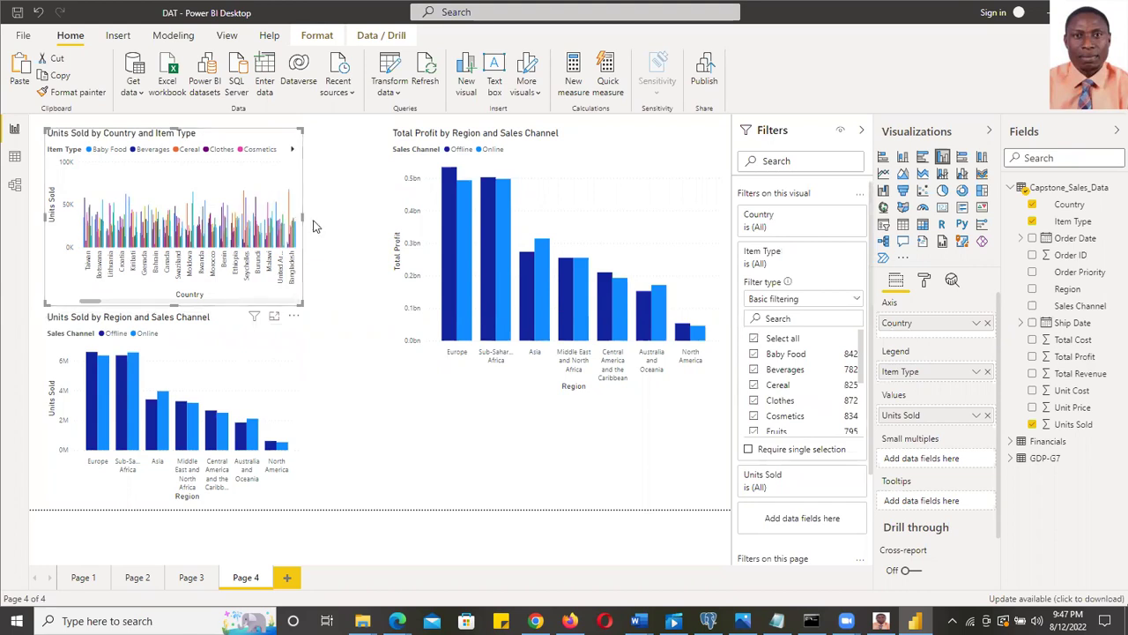
drag(303, 216, 342, 231)
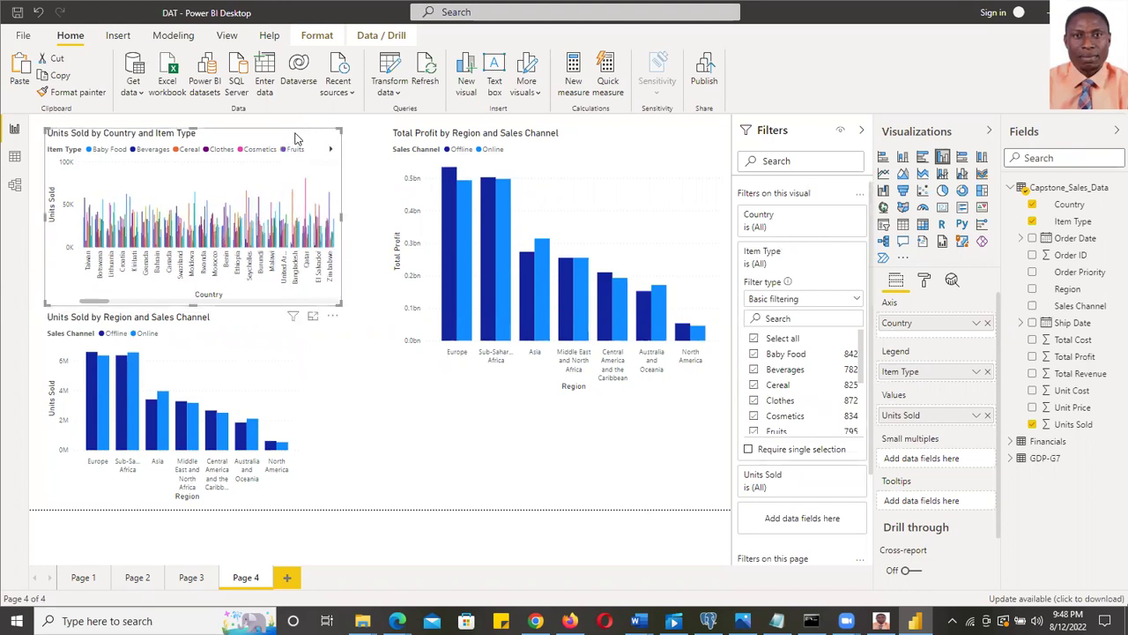
drag(199, 132, 198, 134)
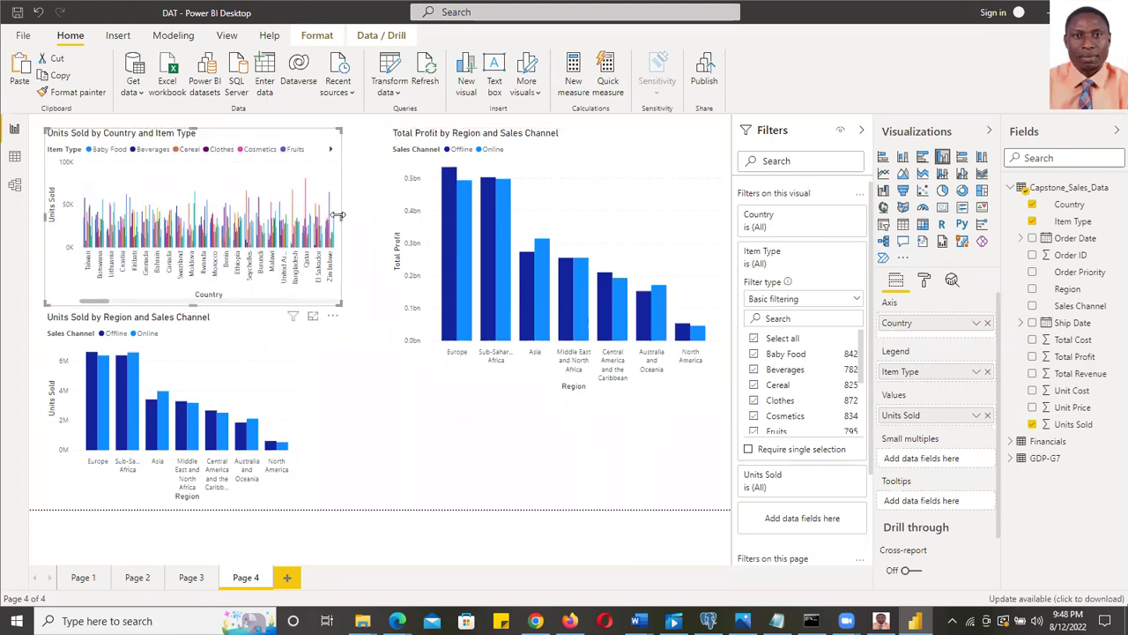
drag(339, 218, 323, 222)
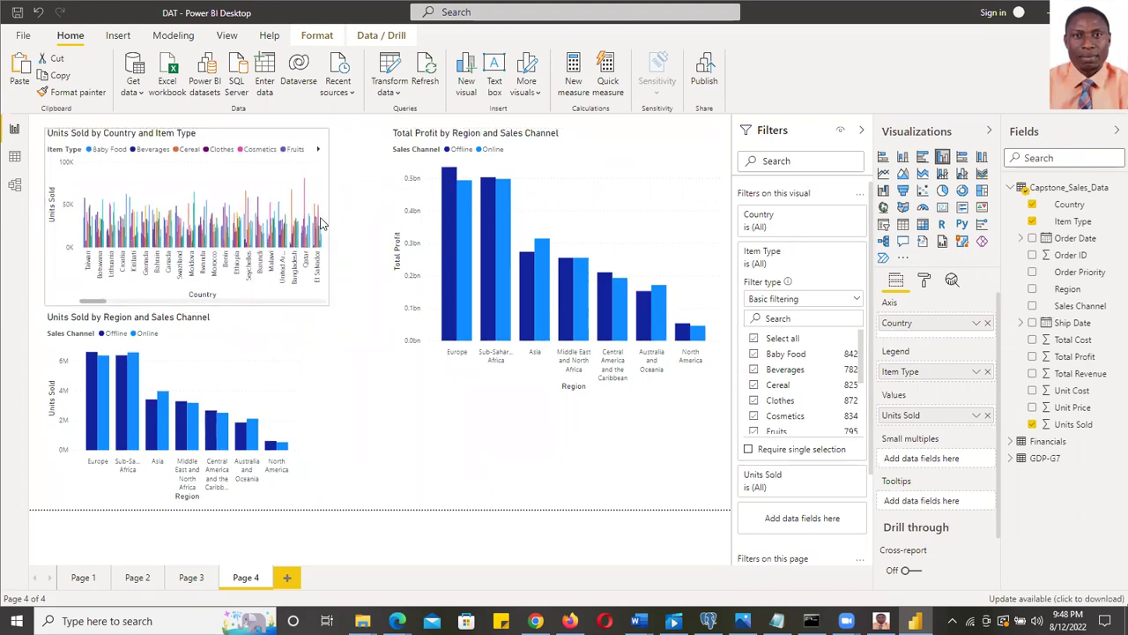
click(262, 141)
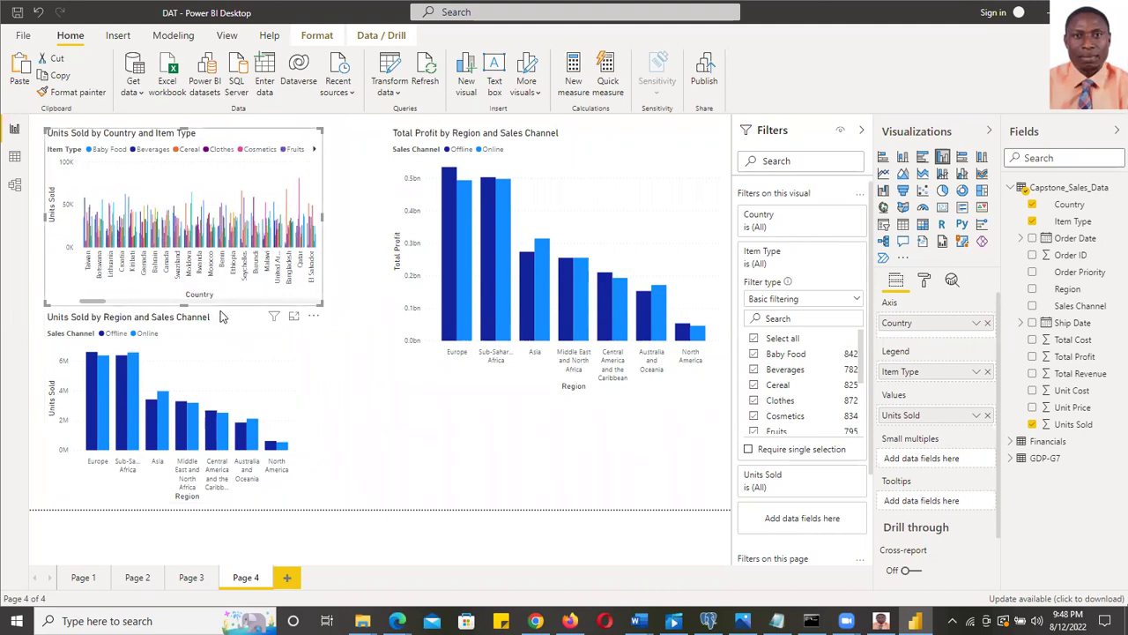
key(Escape)
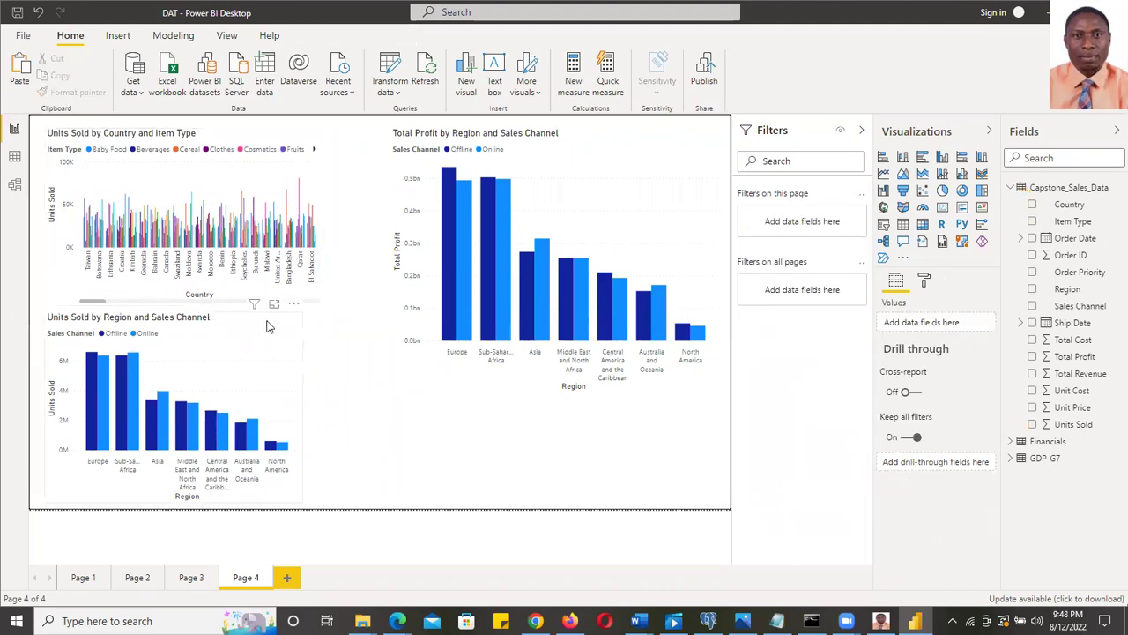
click(269, 326)
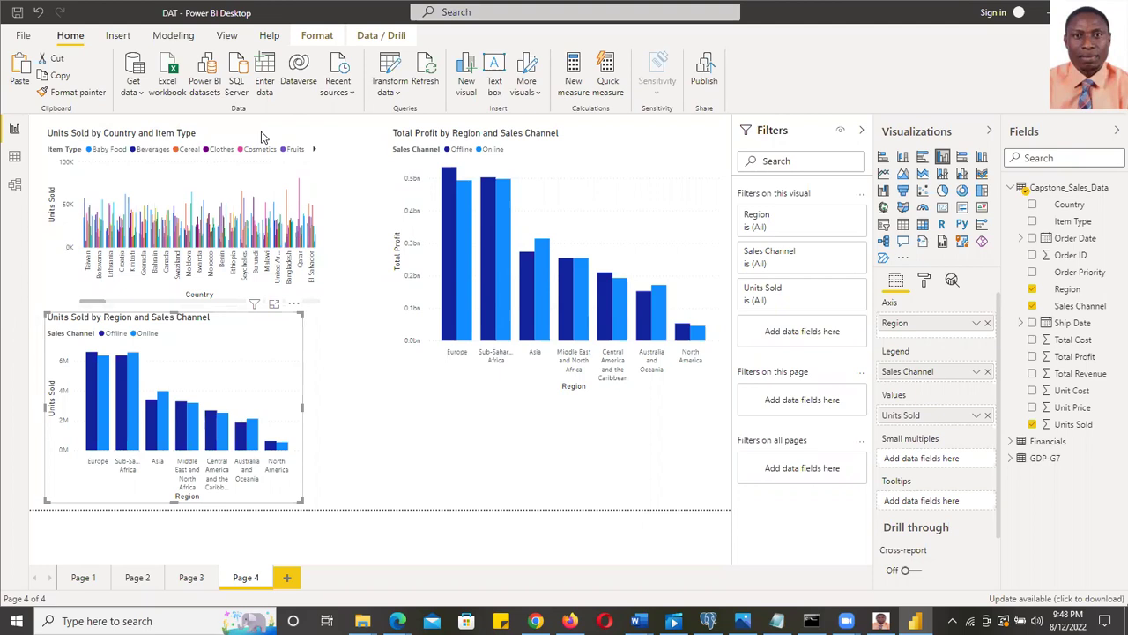
click(320, 154)
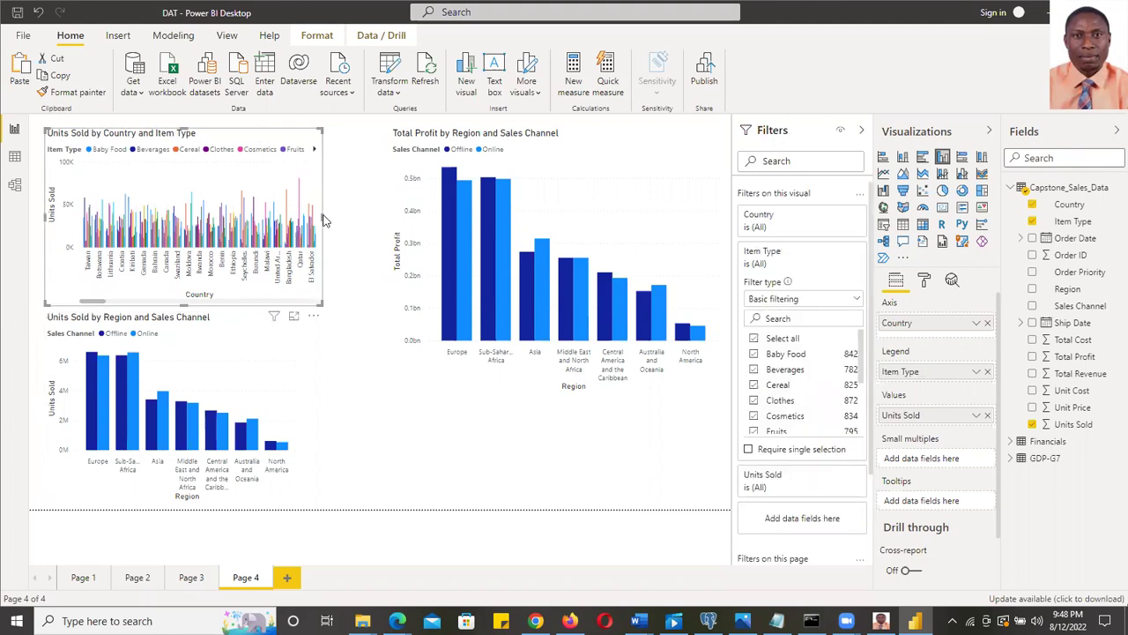
drag(323, 216, 322, 225)
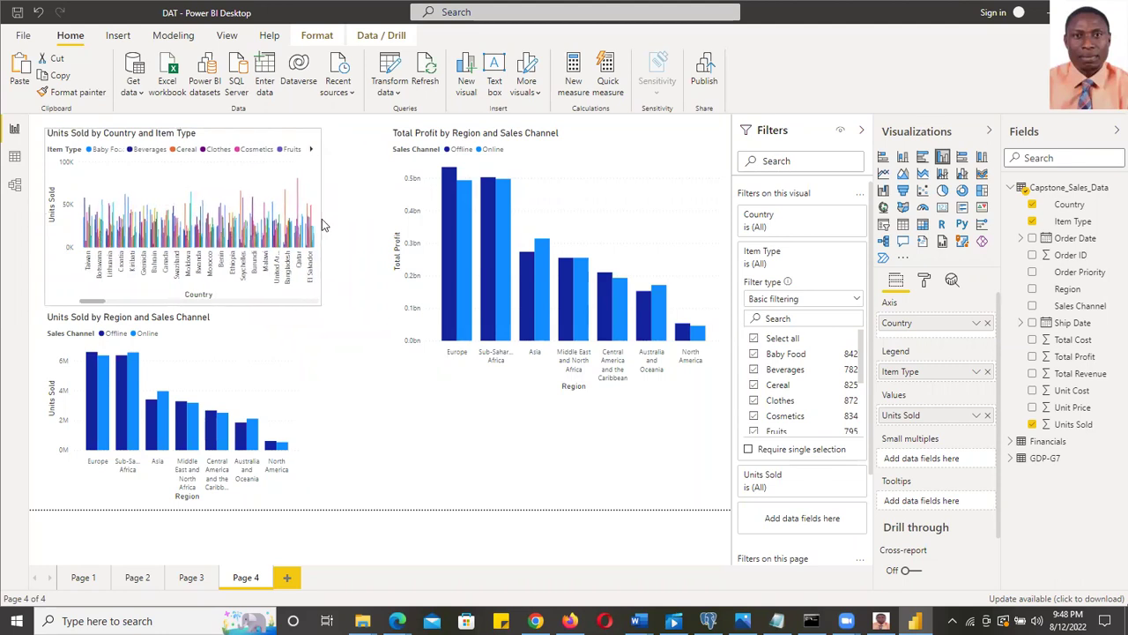
drag(323, 220, 355, 227)
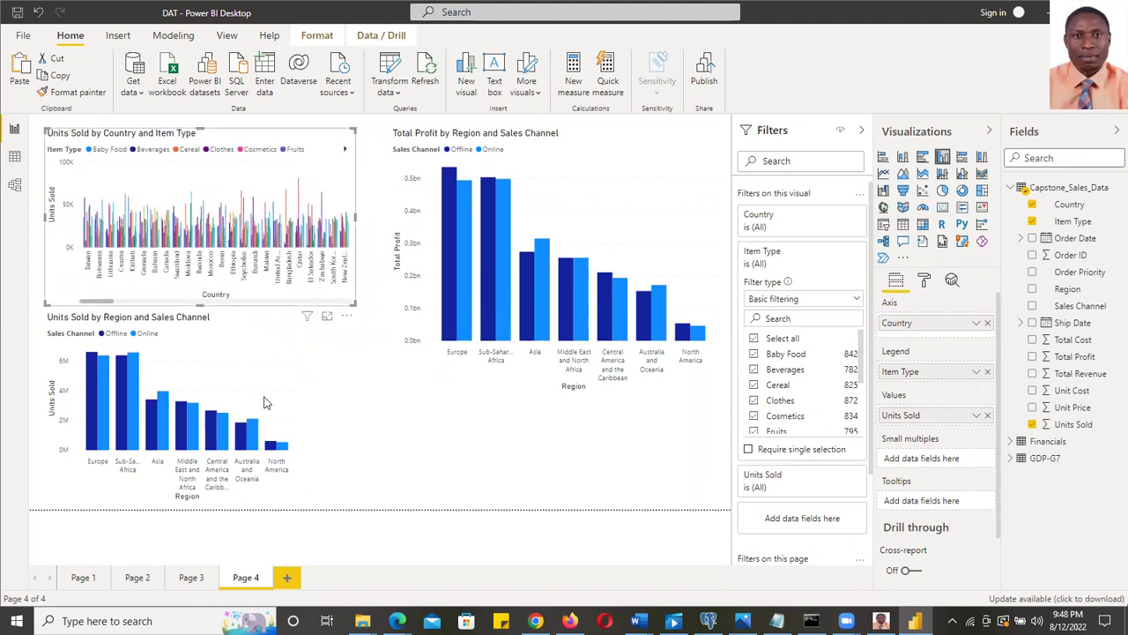
click(396, 412)
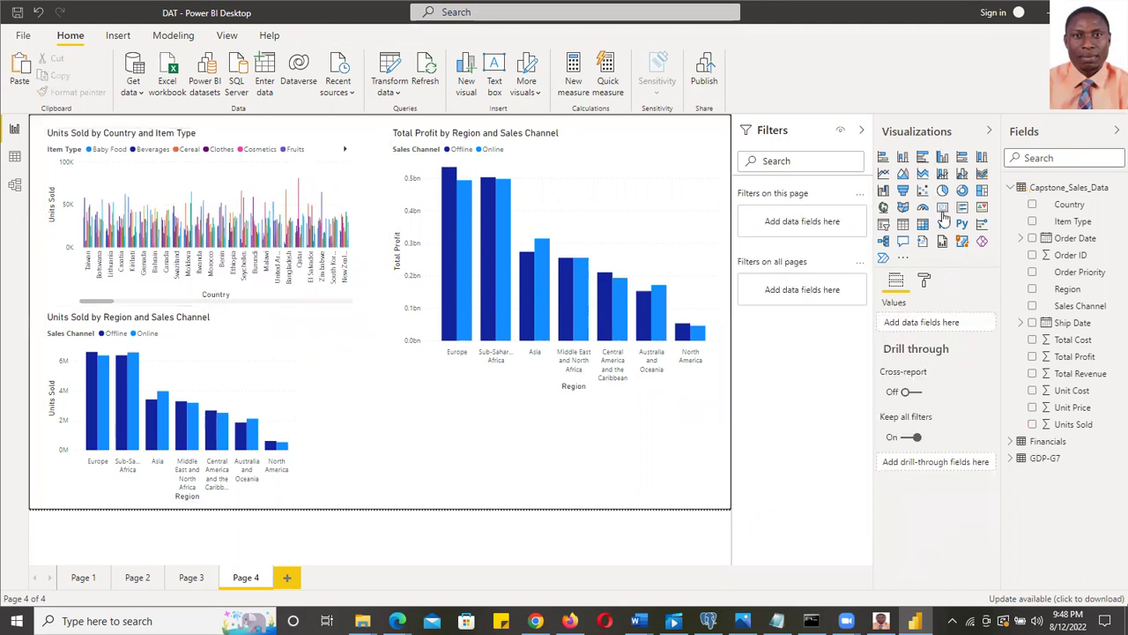
click(902, 226)
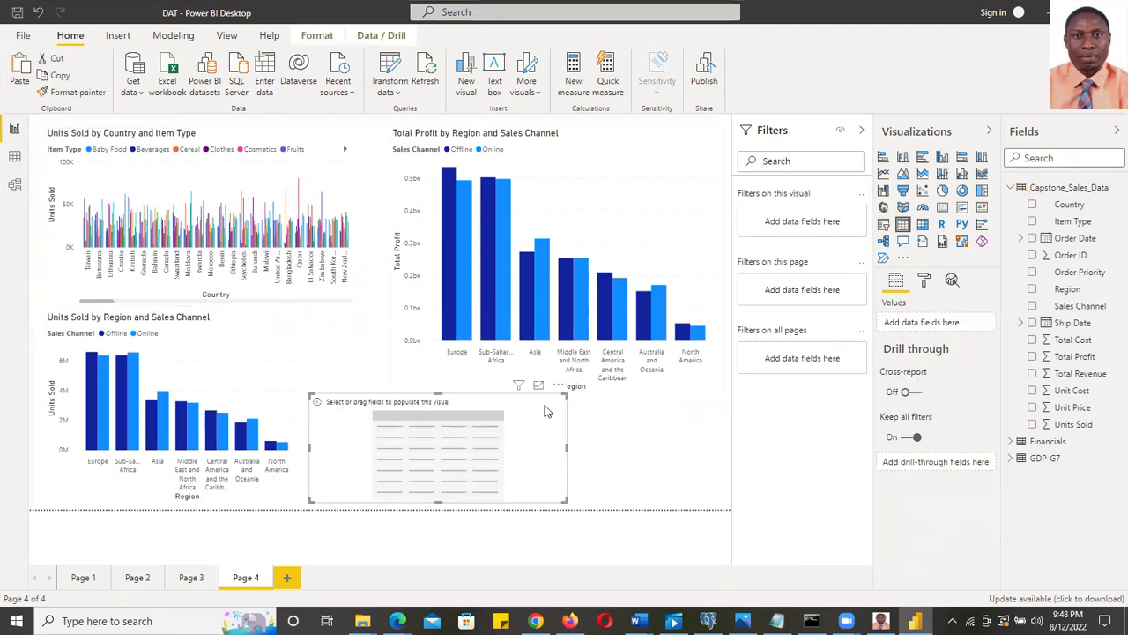
drag(439, 396, 440, 368)
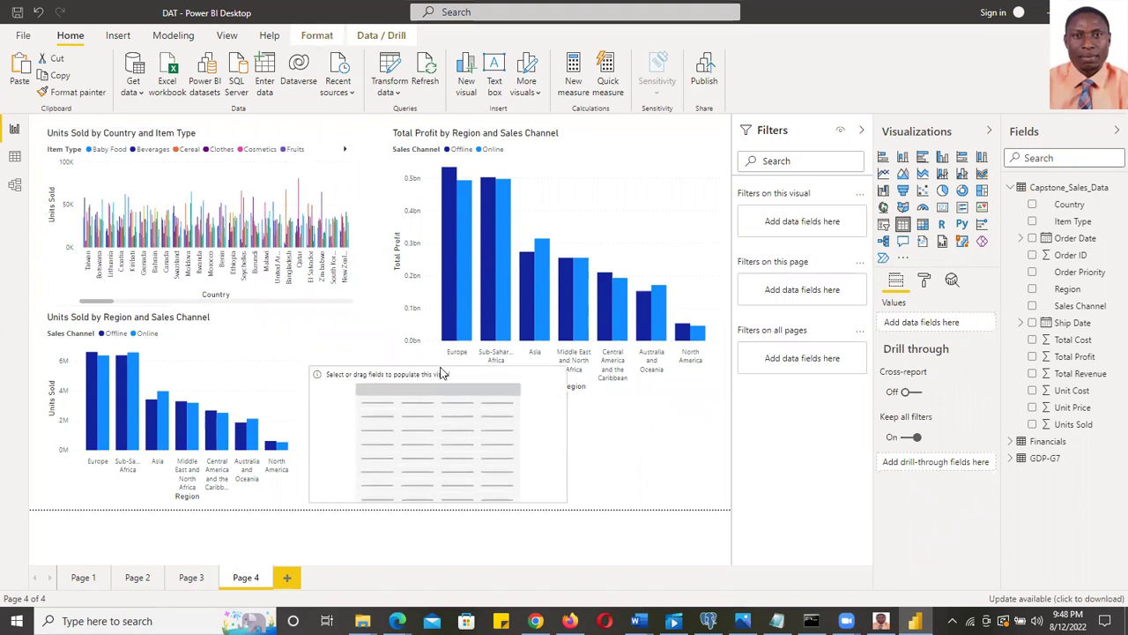
key(Delete)
Add a new report page and place a slightly heightened table visual of Item Type in its upper middle
click(287, 577)
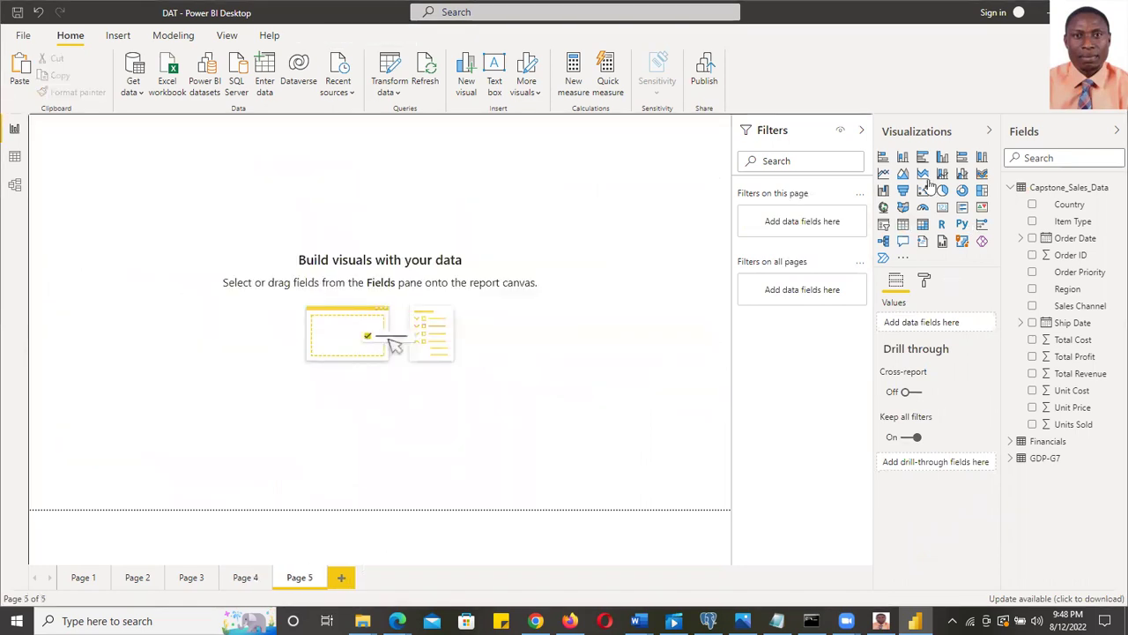
click(902, 227)
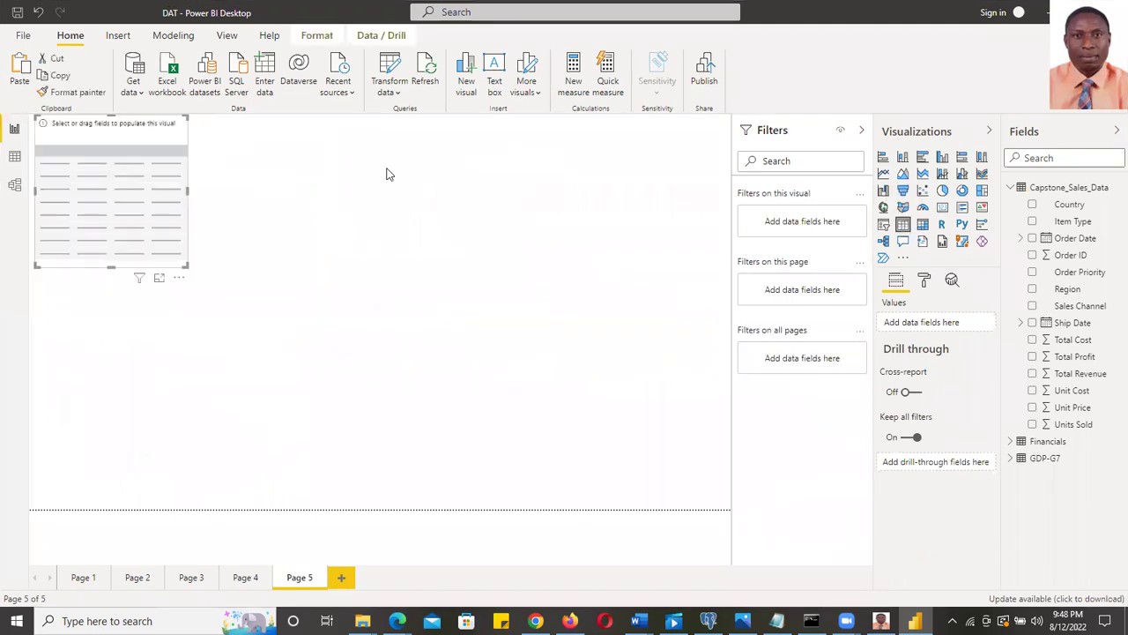
drag(130, 128, 484, 172)
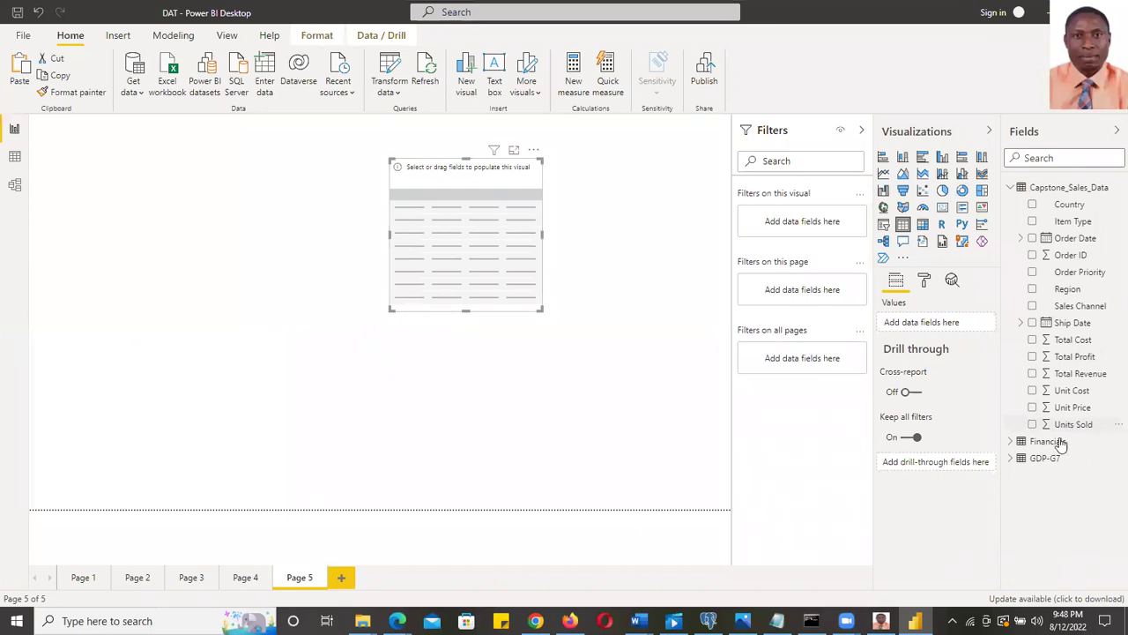
click(1033, 221)
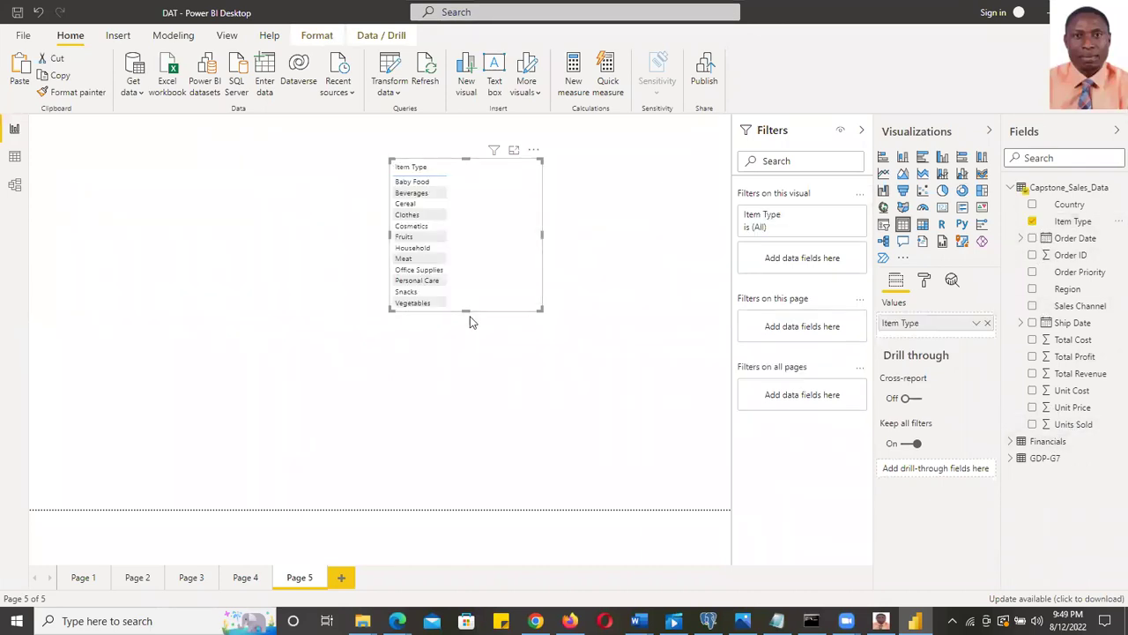
drag(469, 384, 471, 320)
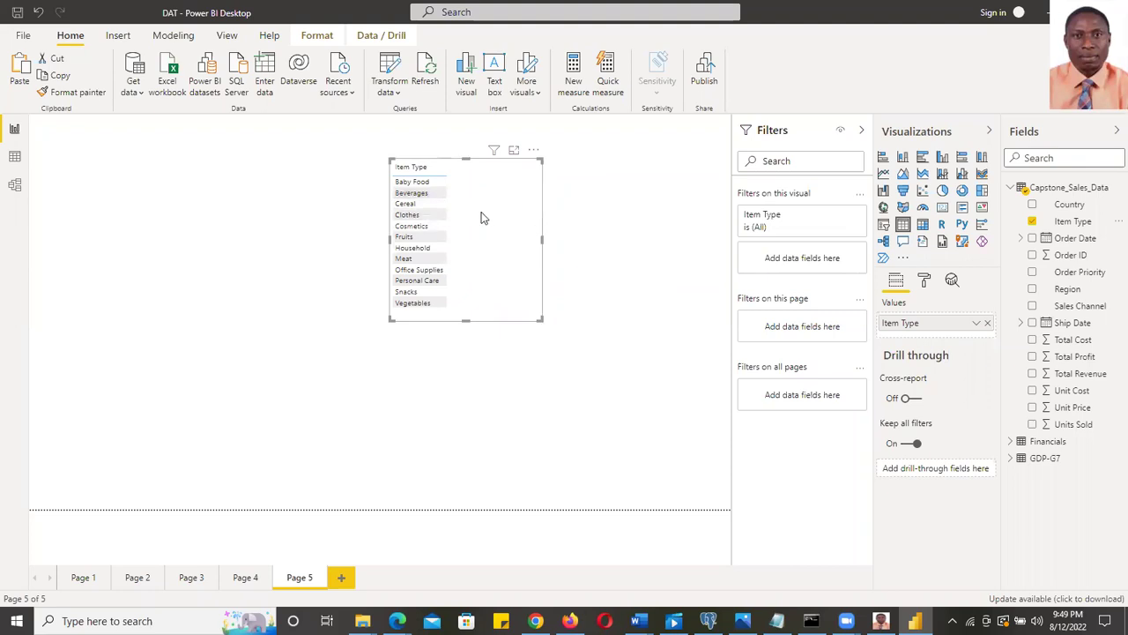
Examine the Item Type table's entries in focus mode and return to the report page
click(514, 150)
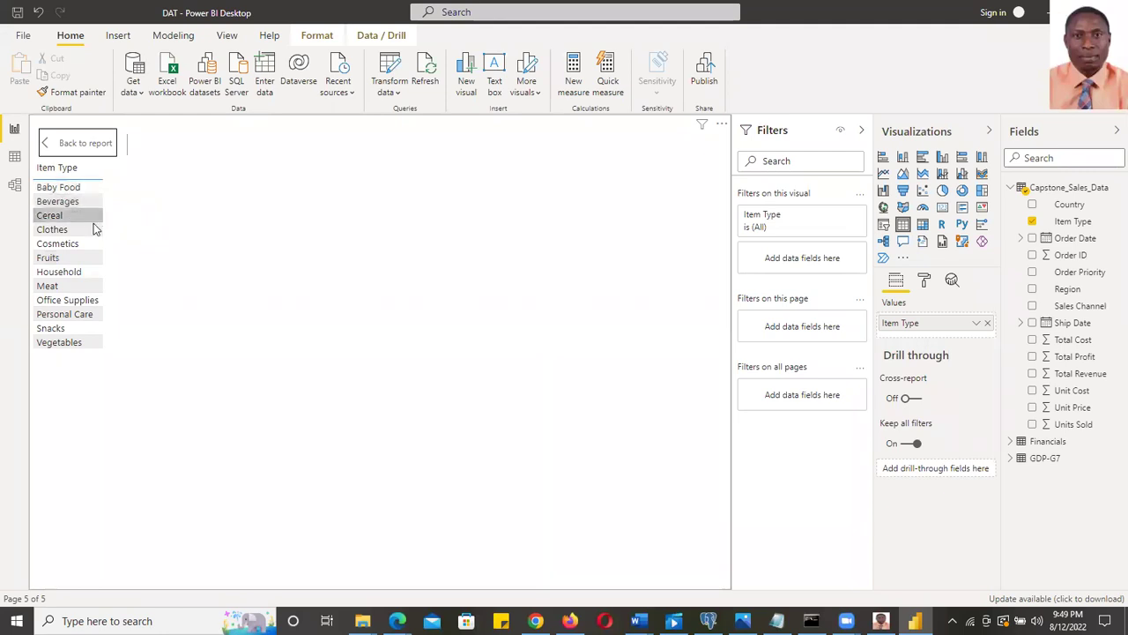
click(60, 258)
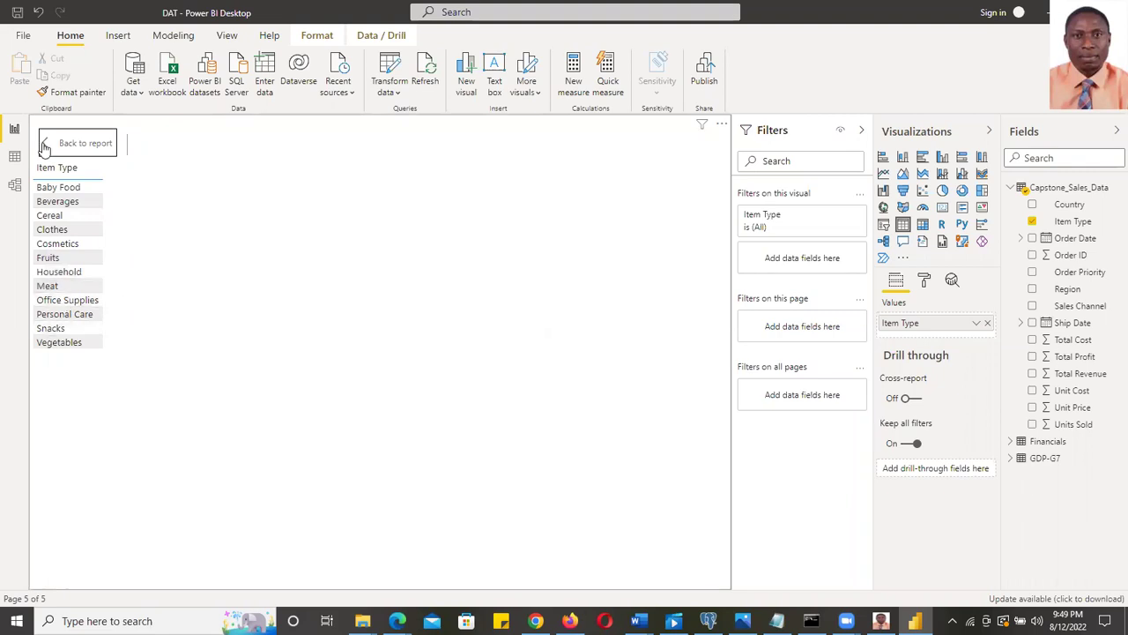
click(78, 143)
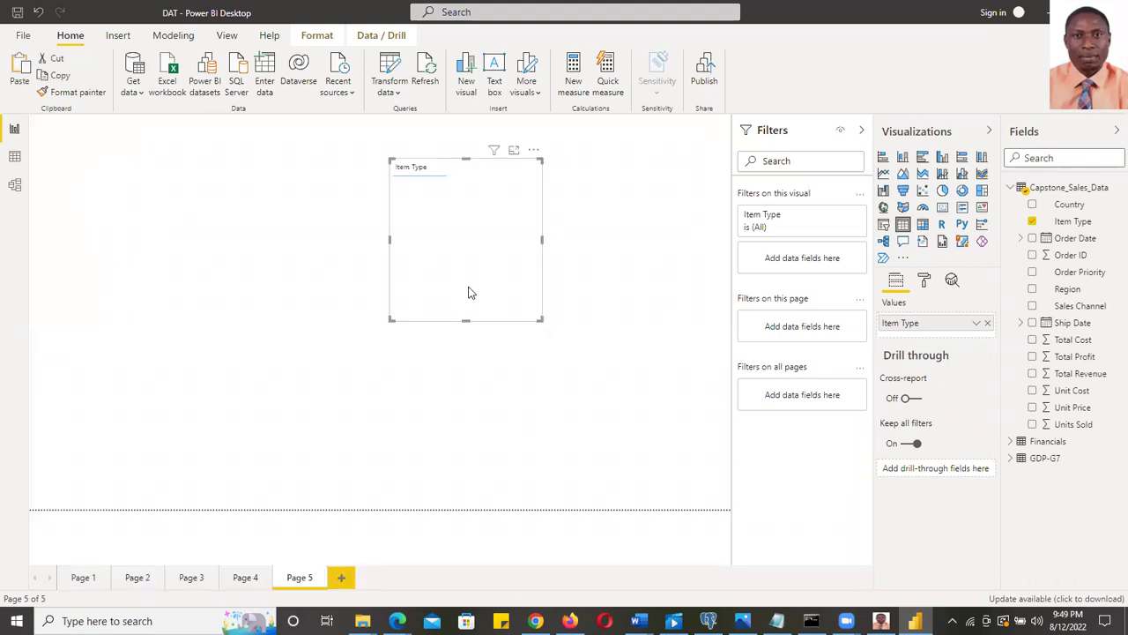
Try out larger sizes for the Item Type table, shrink it to fit its list, and raise its upper edge slightly
drag(471, 321, 494, 389)
drag(557, 280, 631, 281)
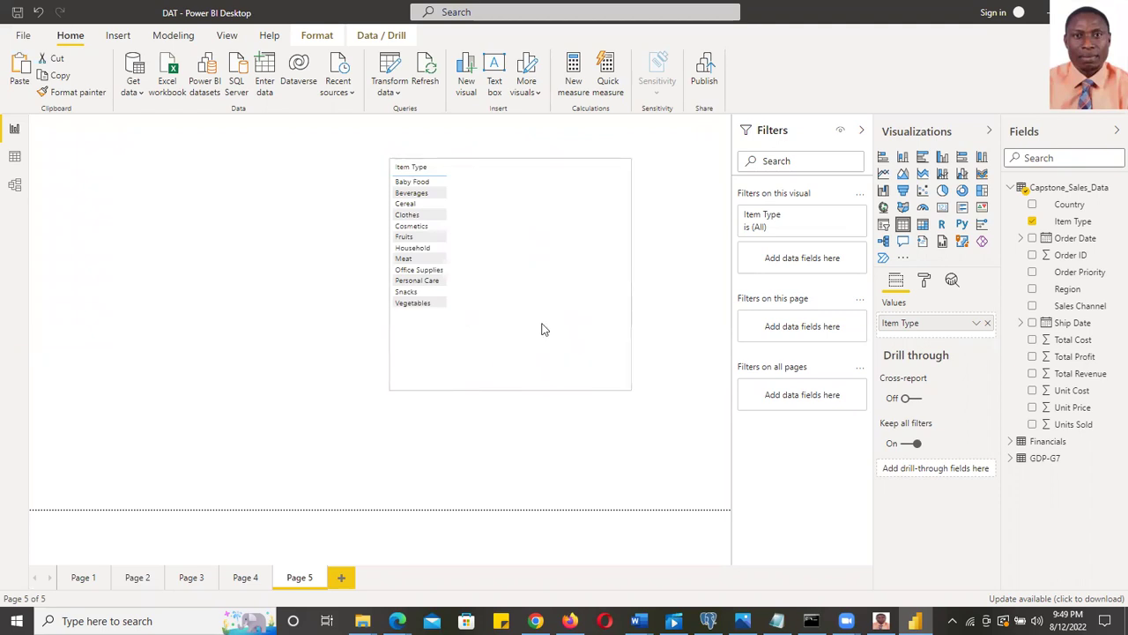
drag(511, 389, 511, 332)
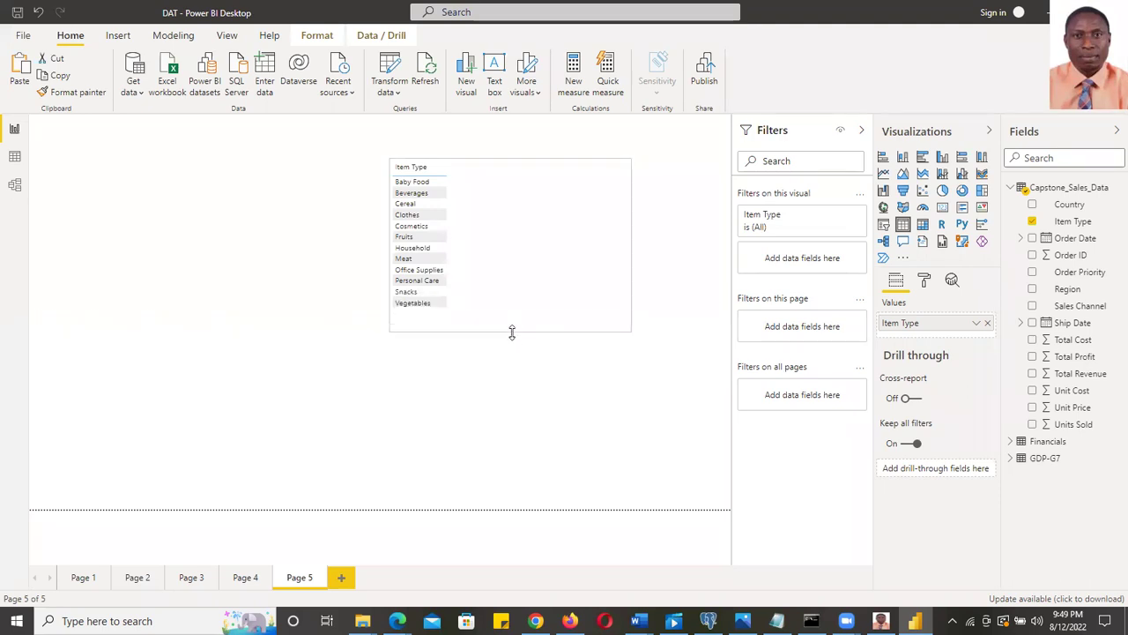
drag(632, 242, 543, 244)
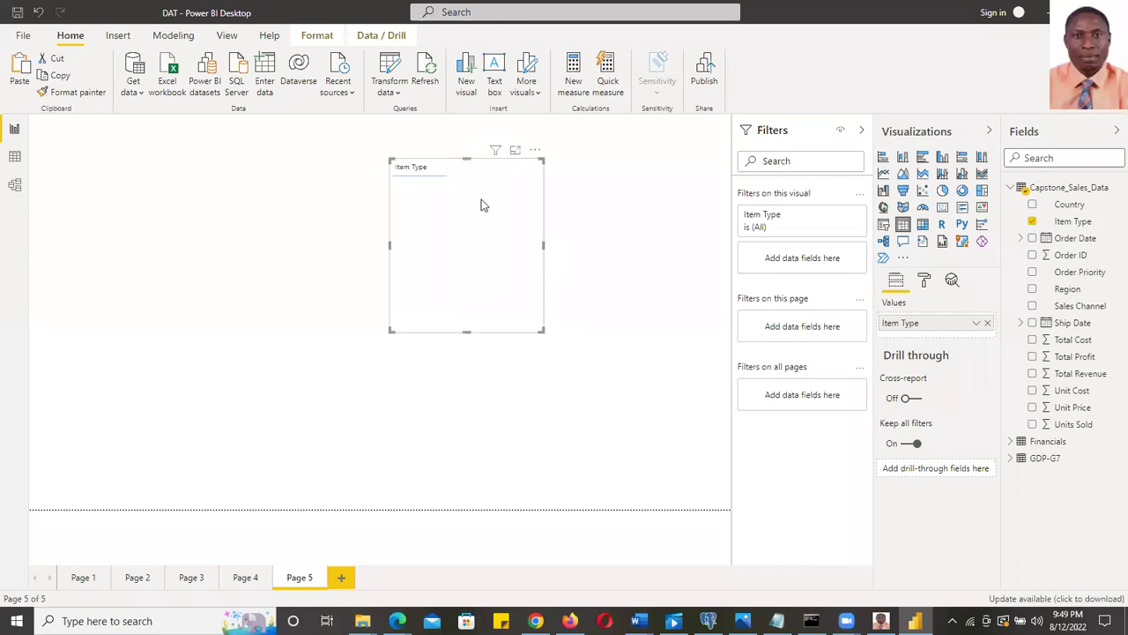
mouse_move(468, 161)
mouse_down()
mouse_move(468, 143)
mouse_move(470, 153)
mouse_up()
drag(468, 332, 468, 316)
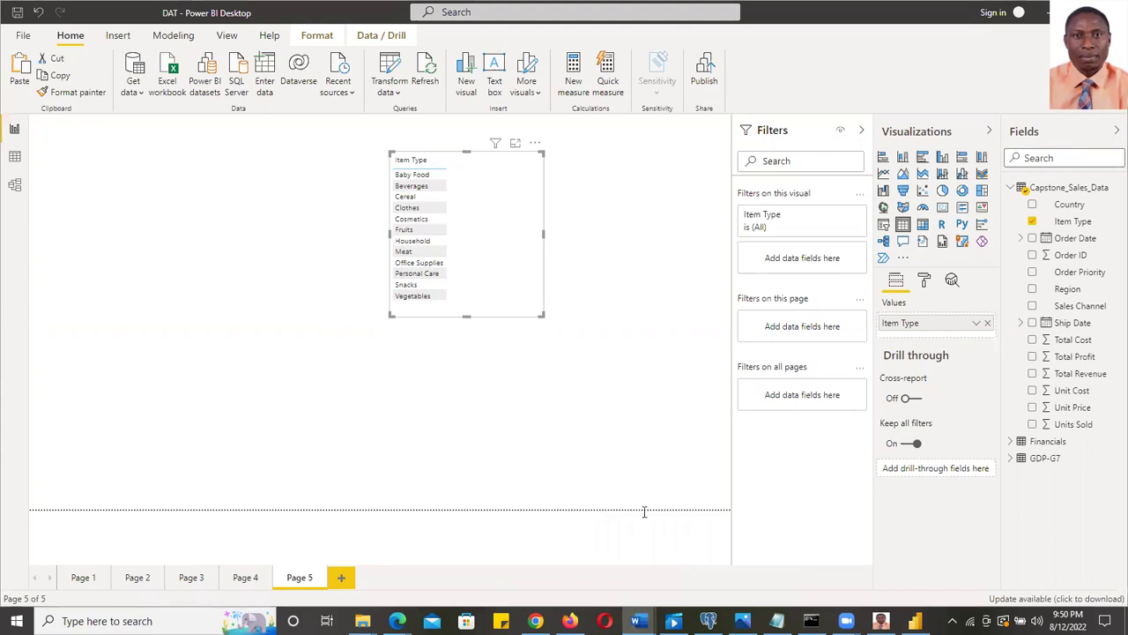
Switch to the Capstone project Word document, read the remaining questions from 10 onward, and return to Power BI
key(alt+Tab)
drag(928, 283, 925, 328)
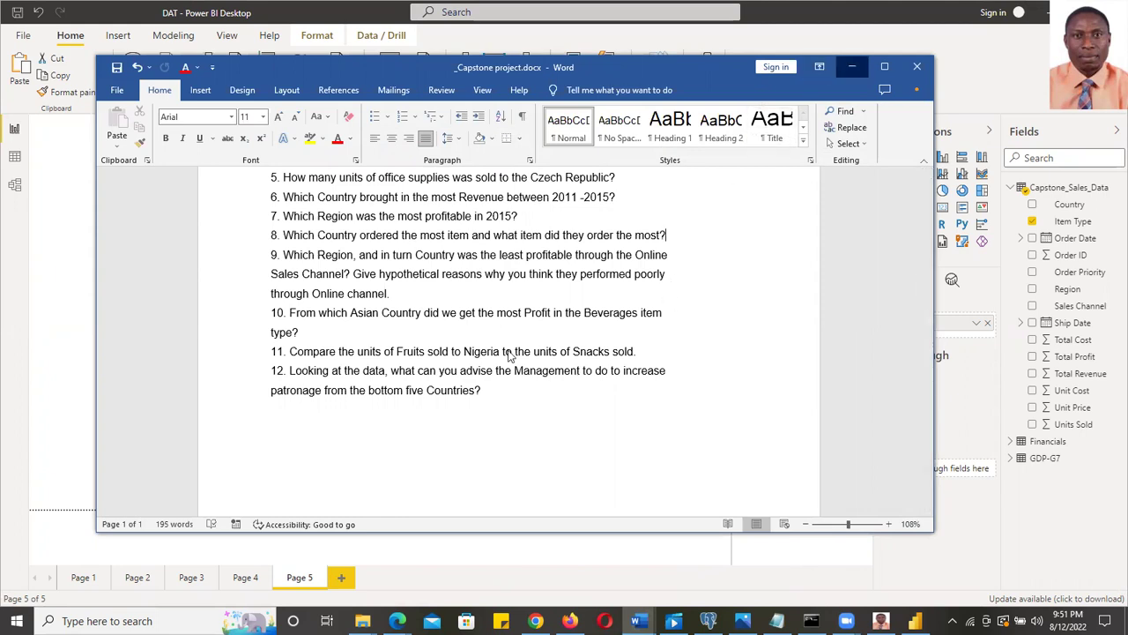
key(alt+Tab)
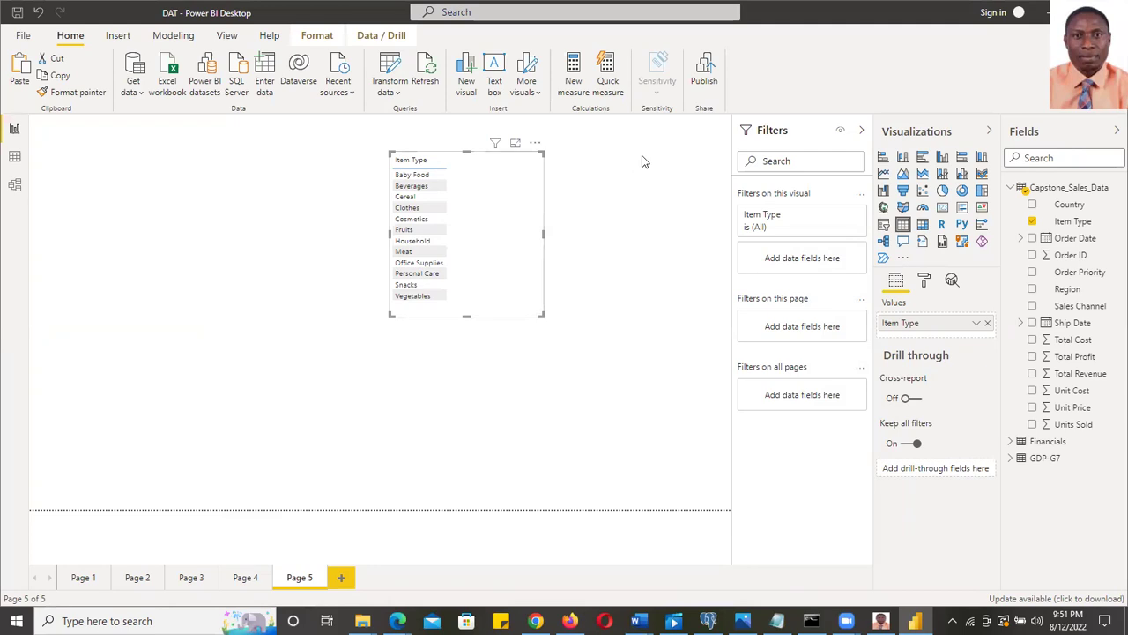
Replace the Item Type table with a clustered column chart in the page's upper middle, using Region as axis and Country as legend
key(Delete)
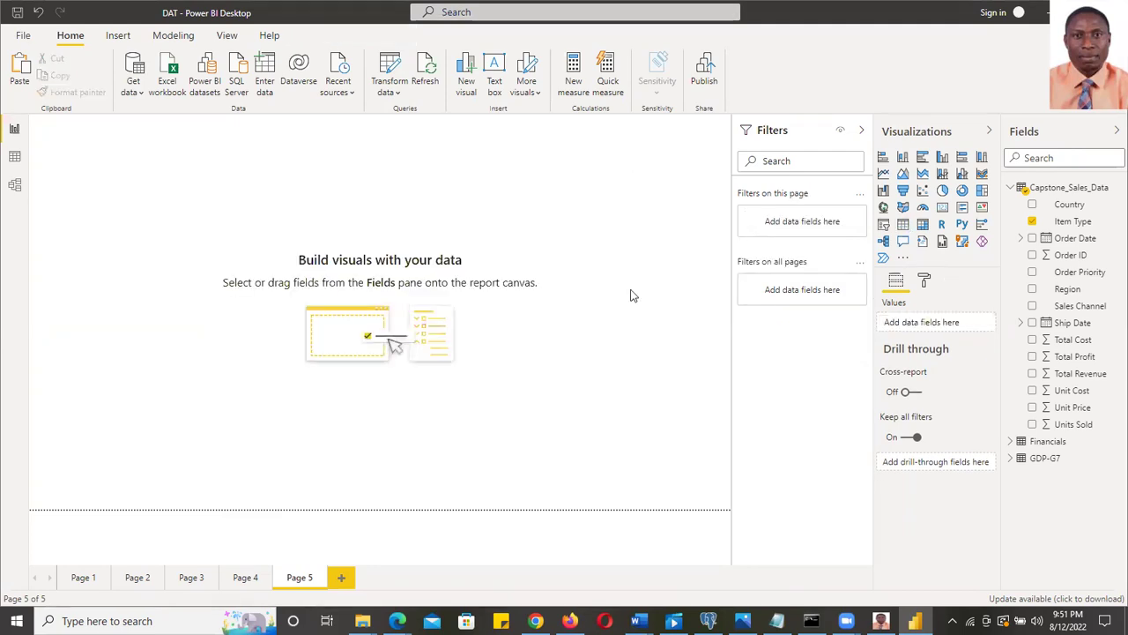
click(943, 158)
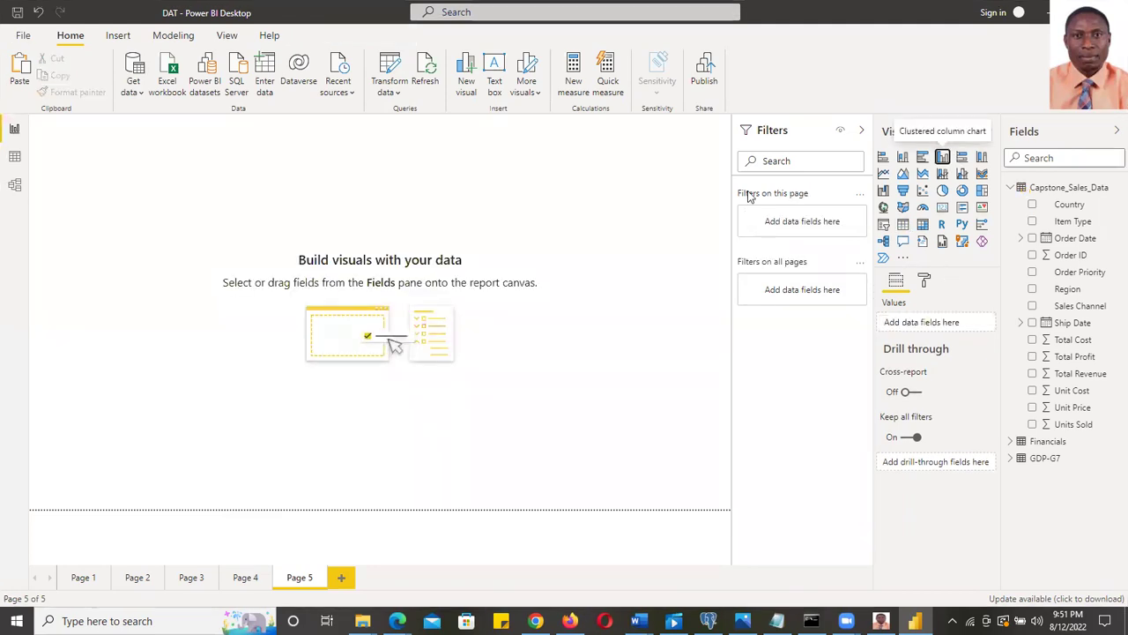
drag(259, 145, 606, 159)
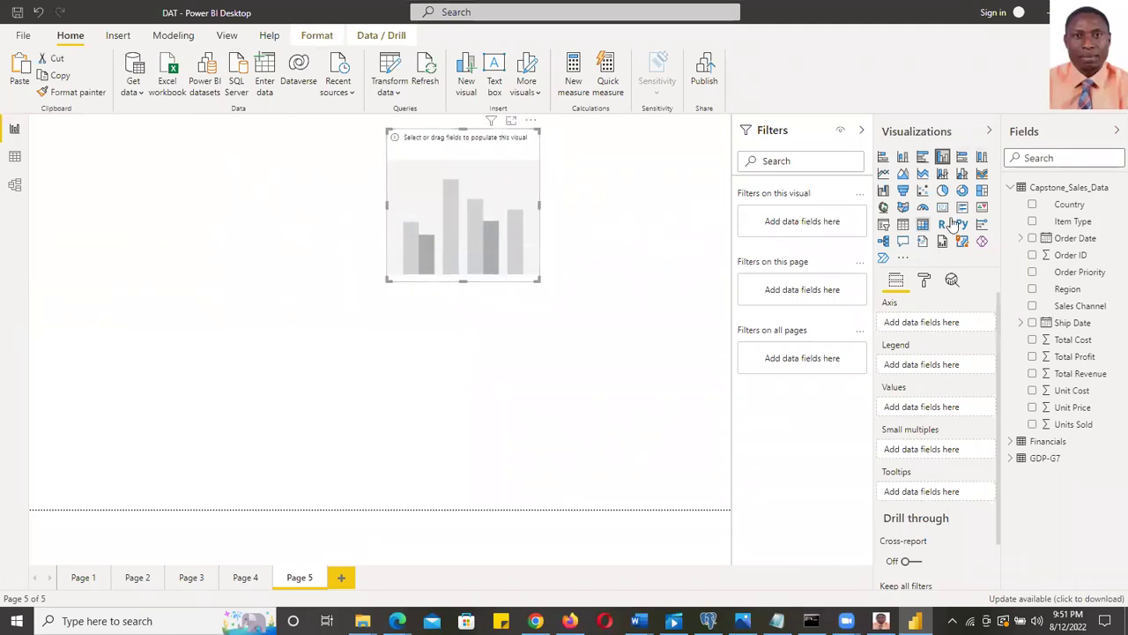
click(1032, 289)
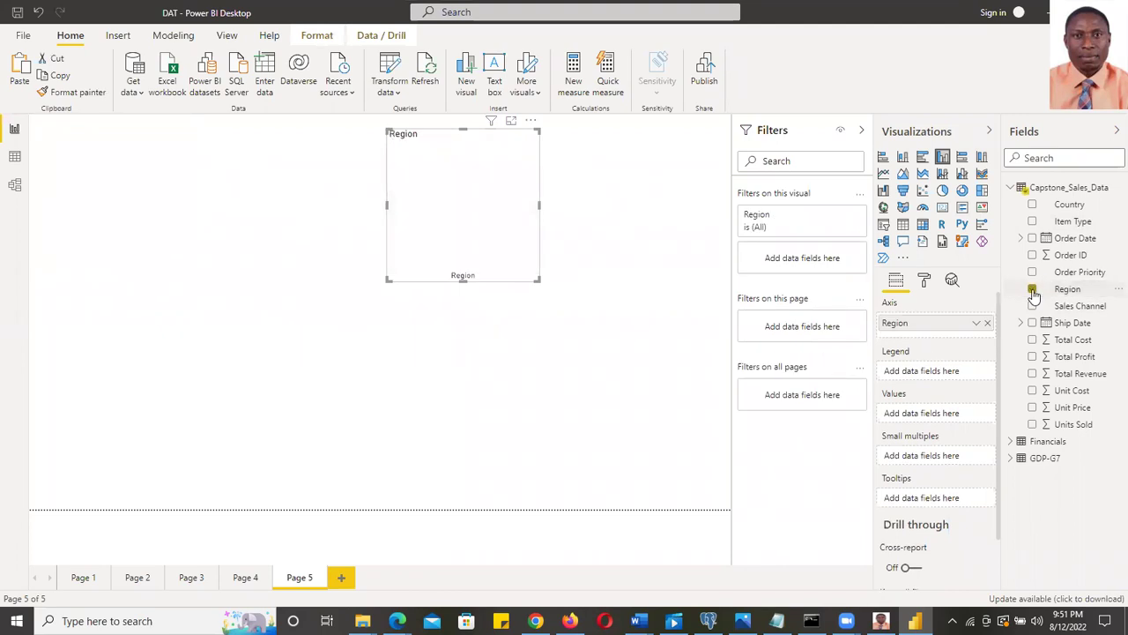
click(1032, 205)
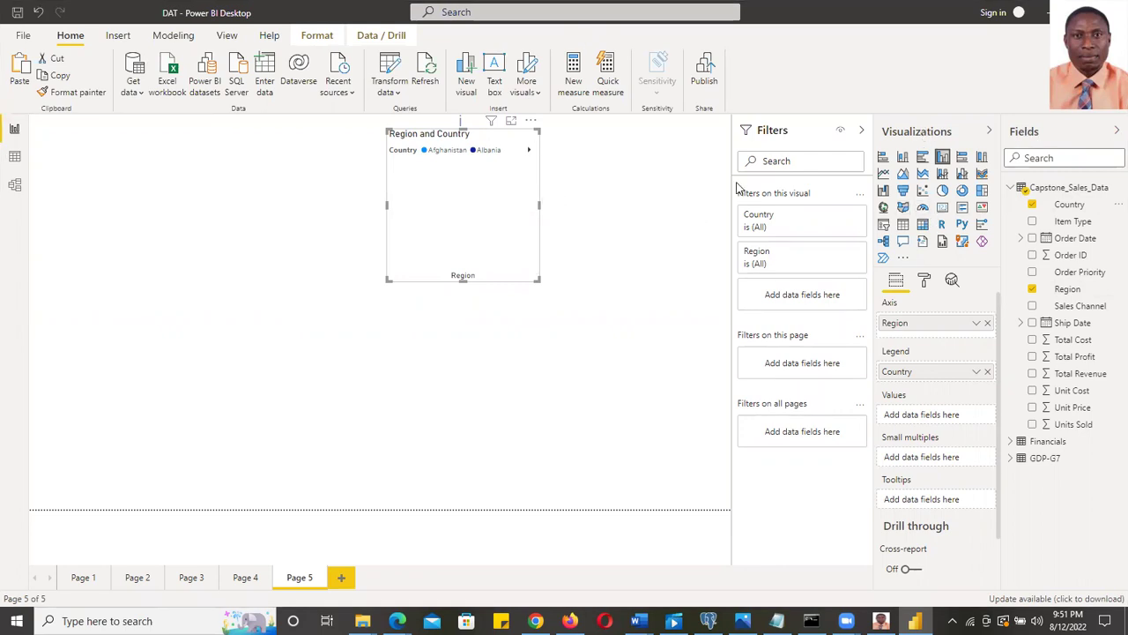
Filter the chart's Region to Asia and expand its Country filter to view the Asian countries
click(842, 252)
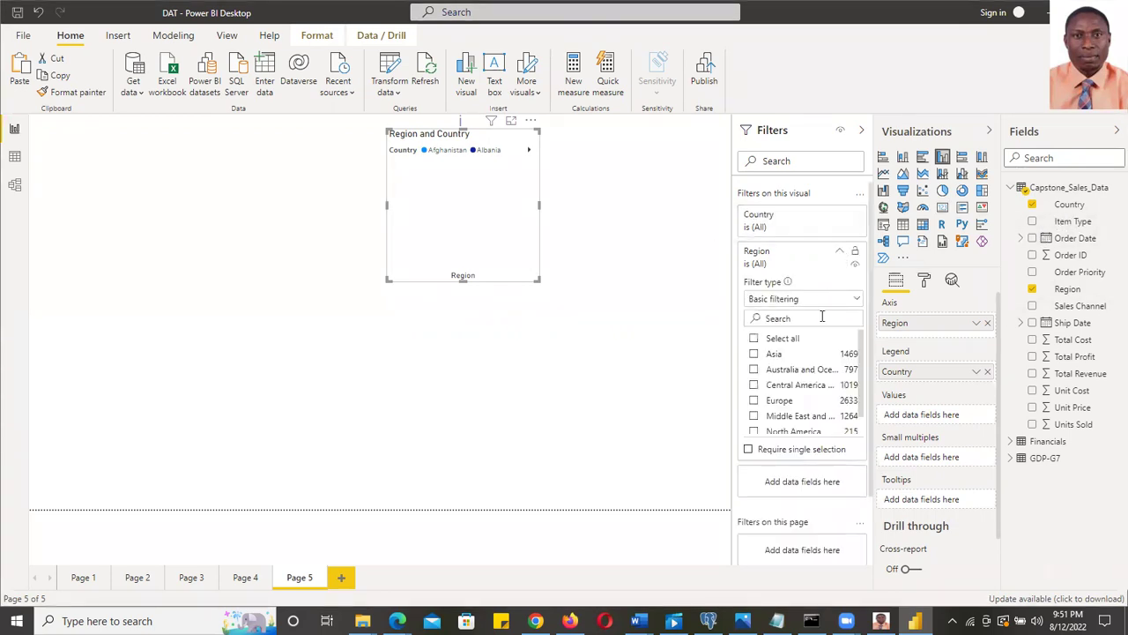
click(754, 355)
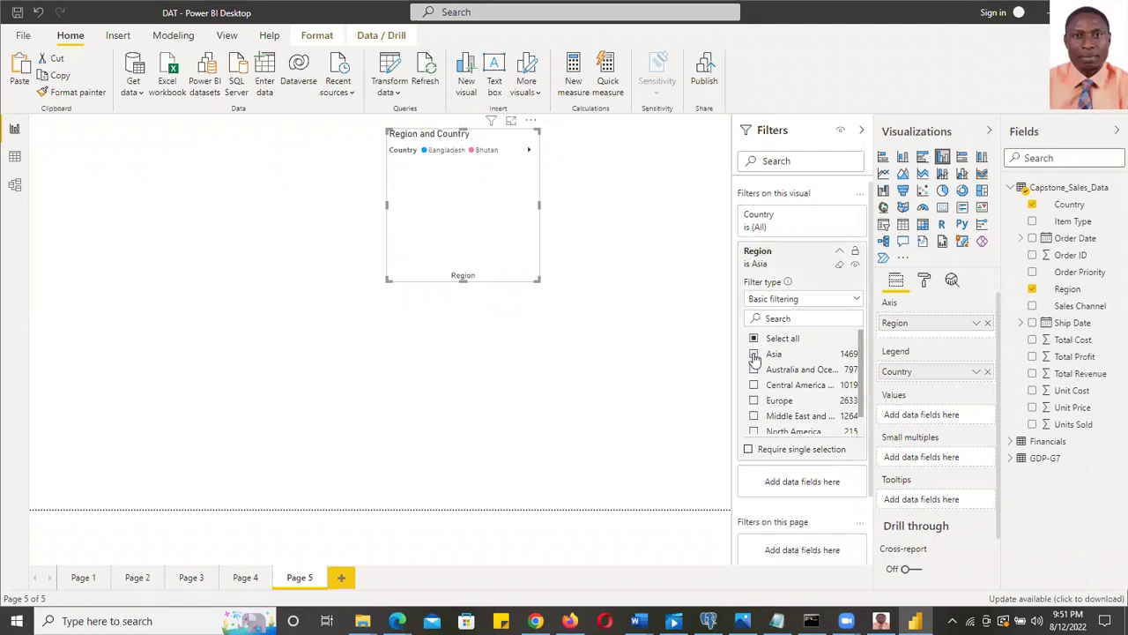
click(839, 216)
drag(862, 304, 596, 177)
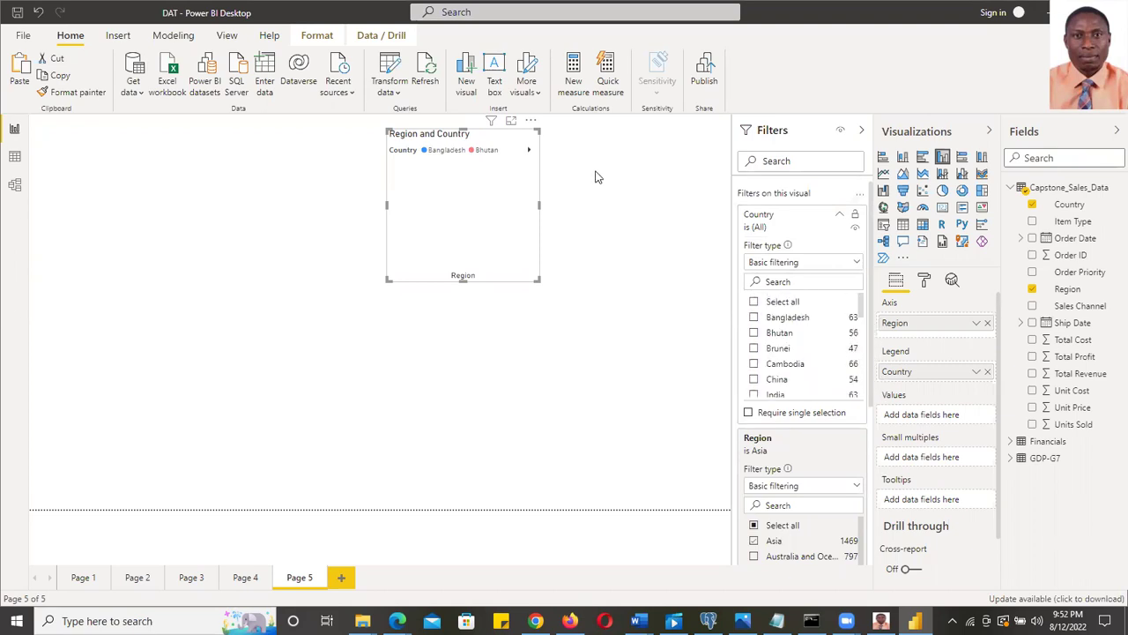
Enlarge the Region and Country chart, adding Item Type as small multiples and Units Sold as values
click(481, 217)
click(533, 280)
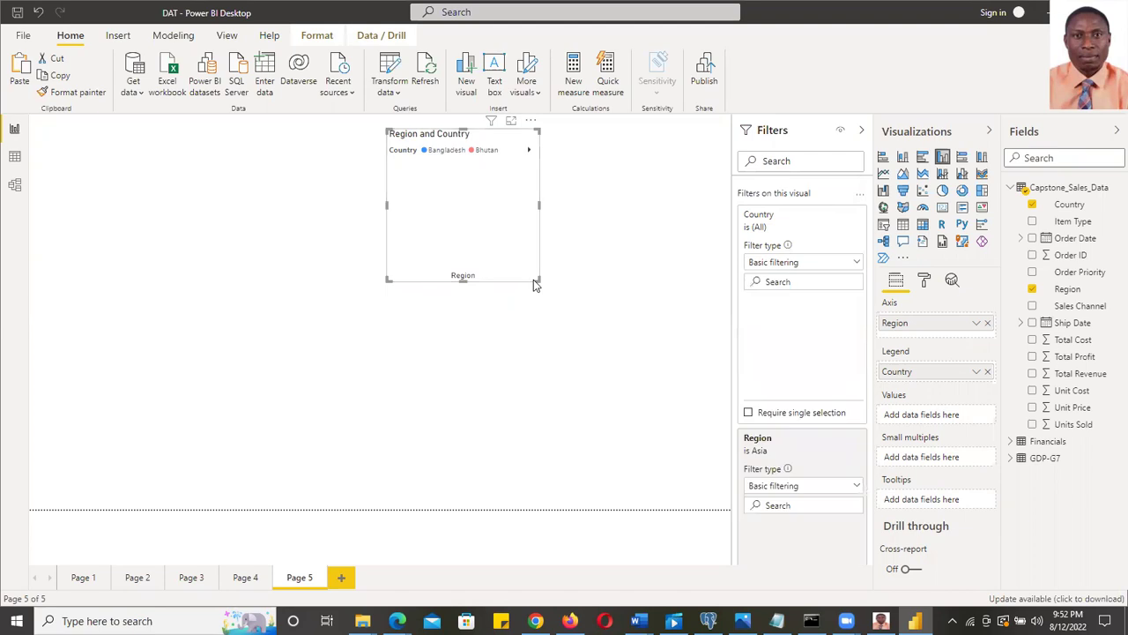
drag(535, 280, 638, 347)
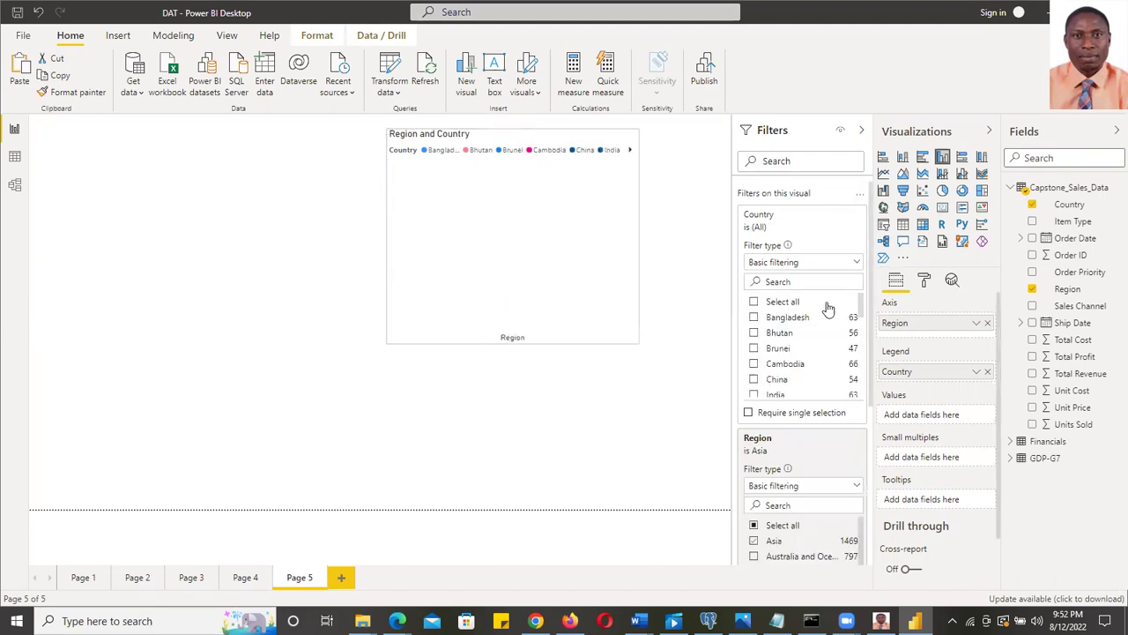
click(1033, 222)
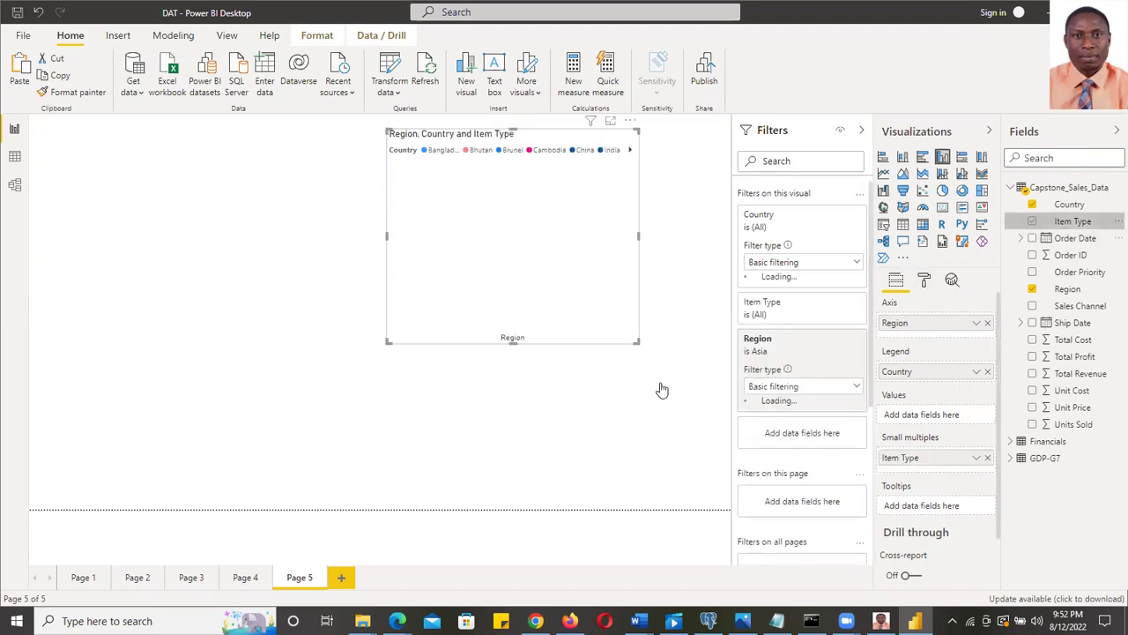
click(1032, 425)
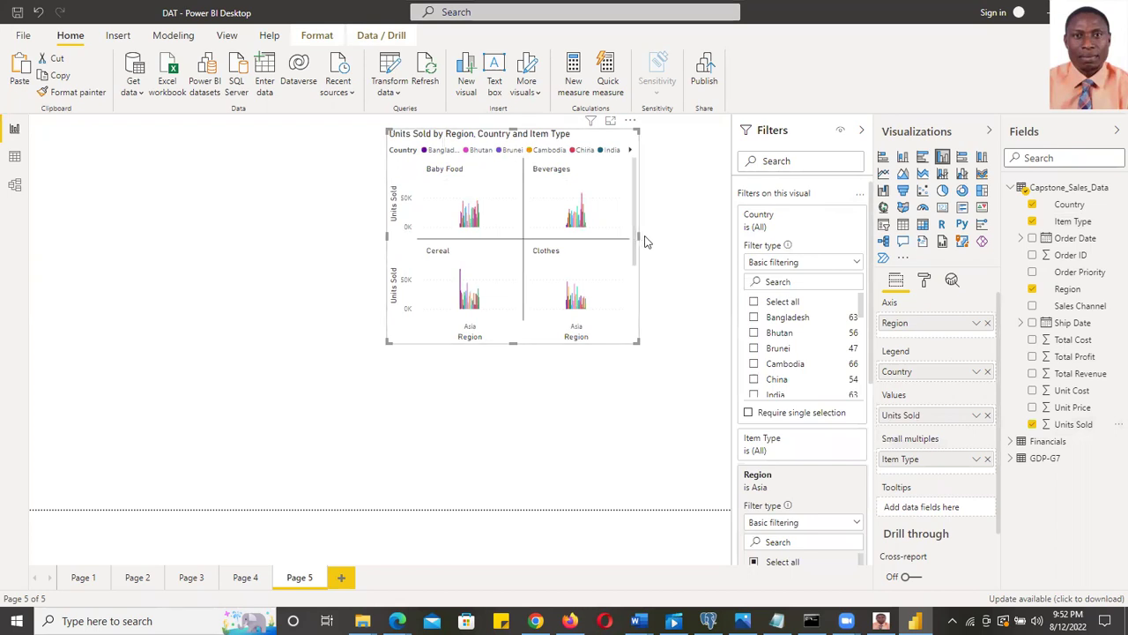
drag(656, 246, 659, 238)
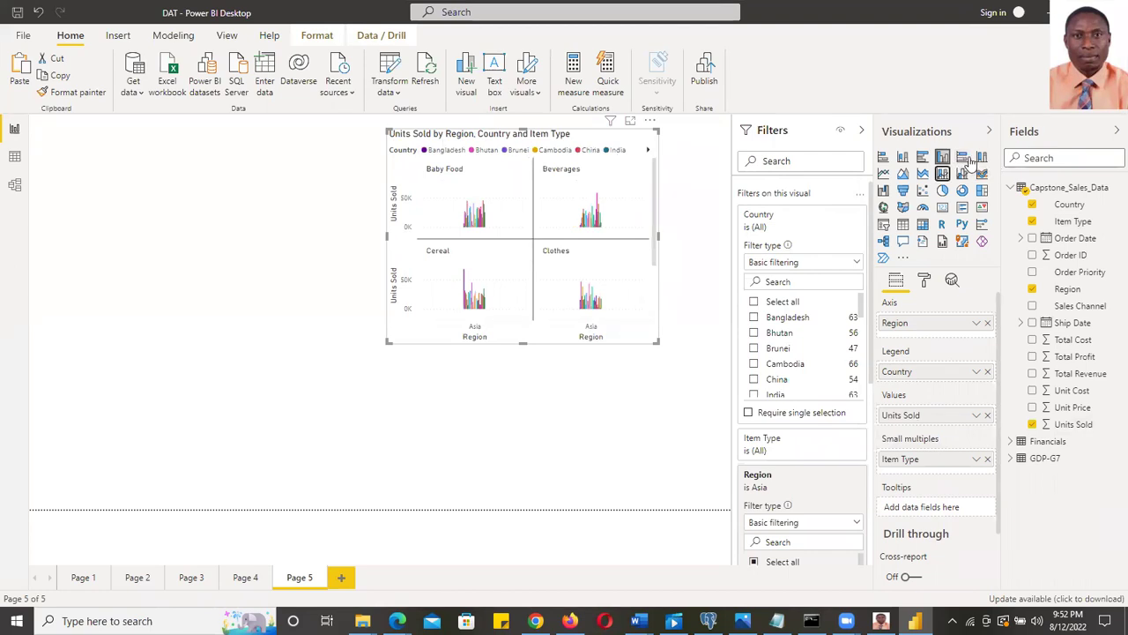
Try the chart as a line and stacked column chart, restore the clustered column type, and select all regions in its Region filter
click(942, 174)
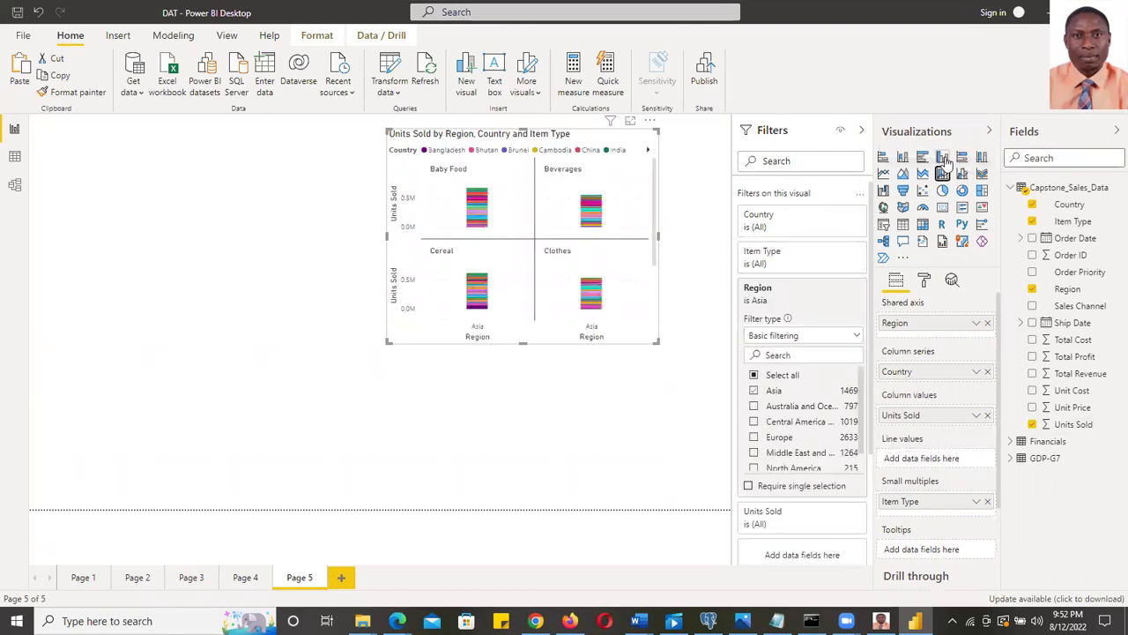
click(942, 157)
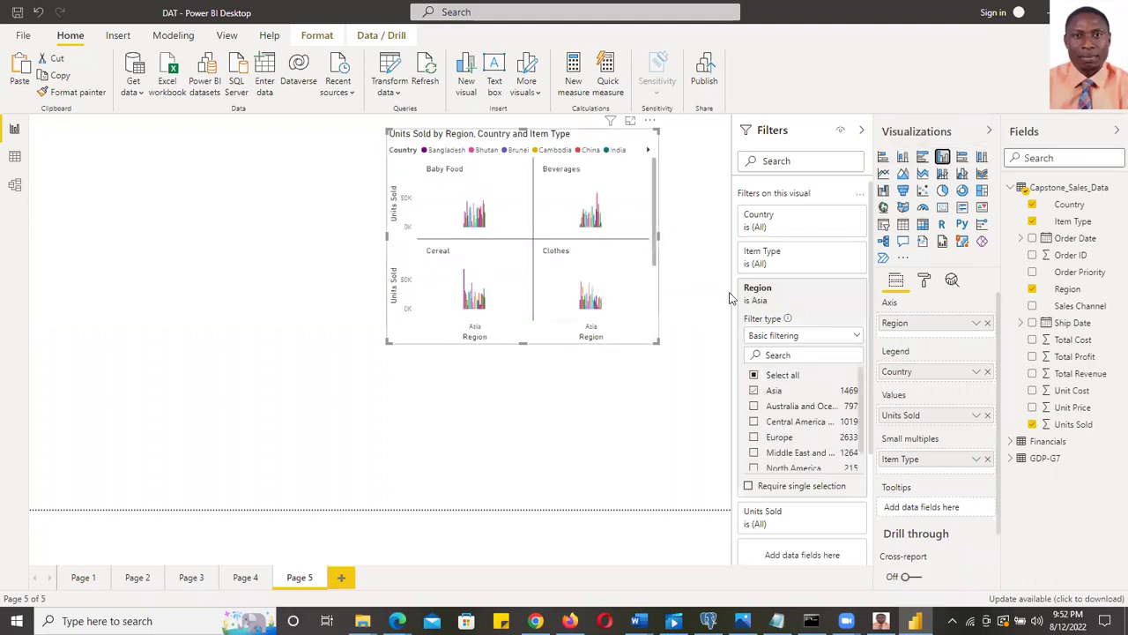
click(755, 375)
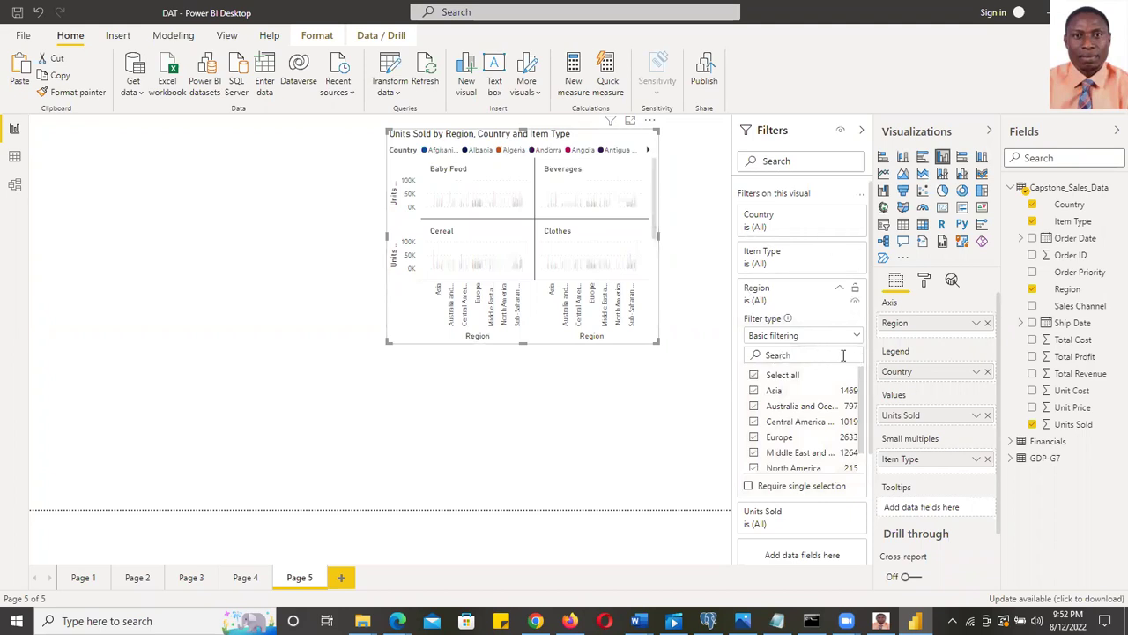
Replace the chart with a new, empty clustered column chart in the page's upper middle and enlarge it
click(650, 120)
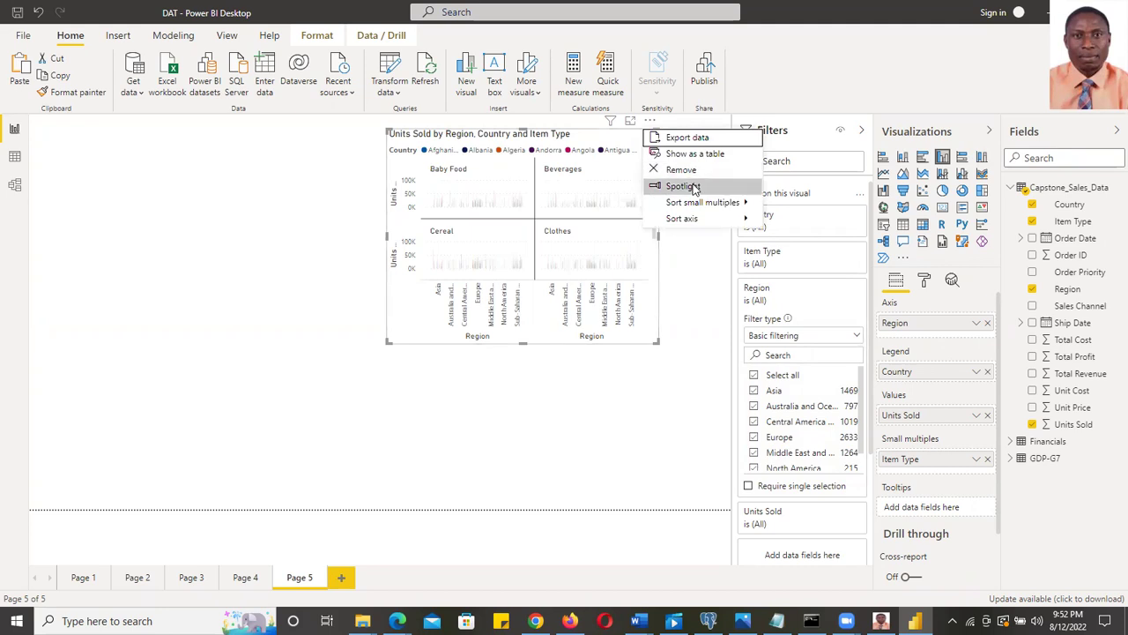
click(673, 294)
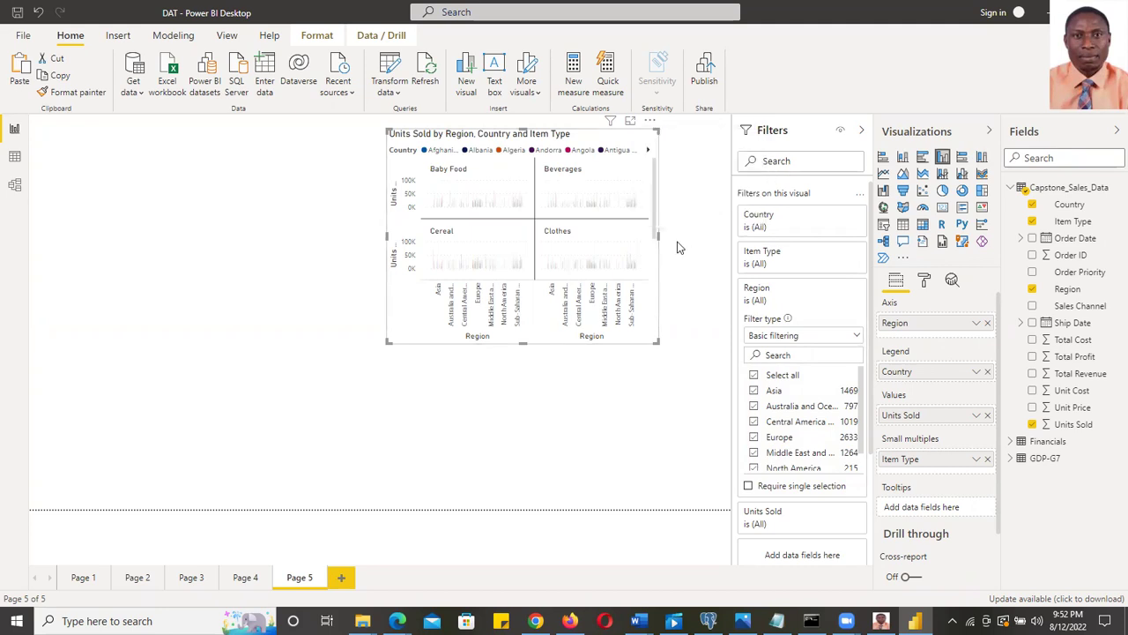
key(Delete)
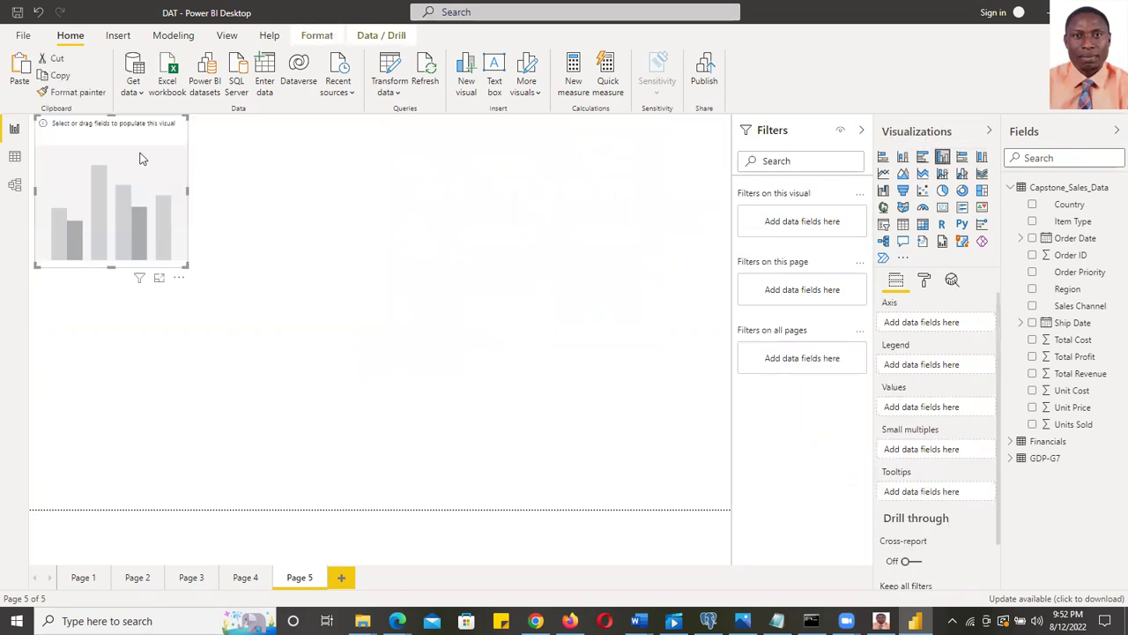
drag(121, 121, 517, 148)
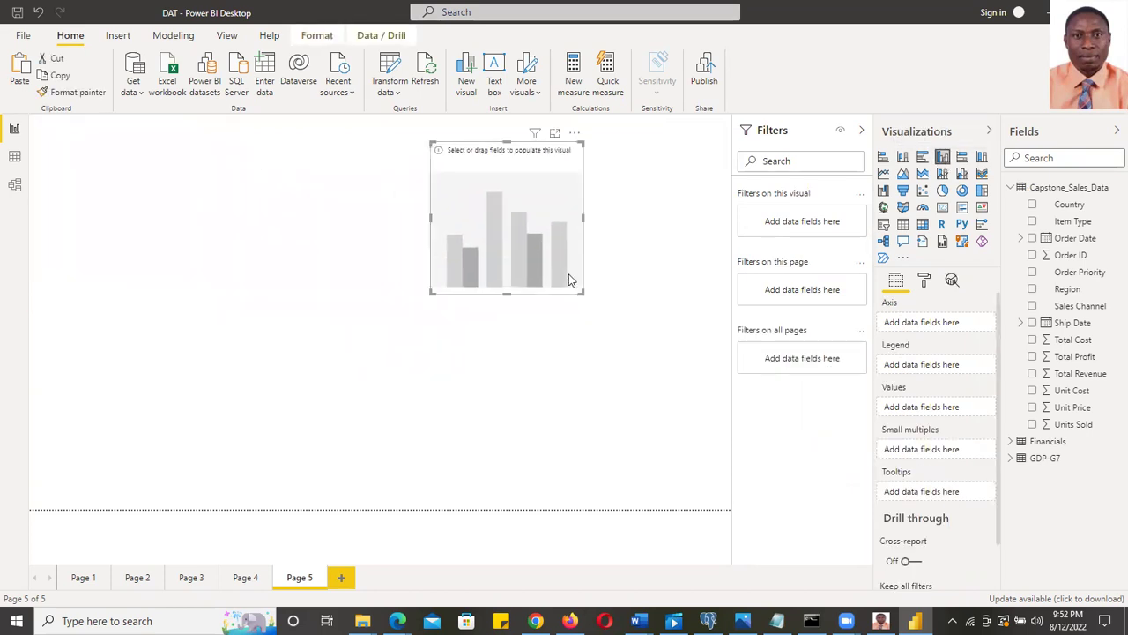
drag(582, 292, 682, 331)
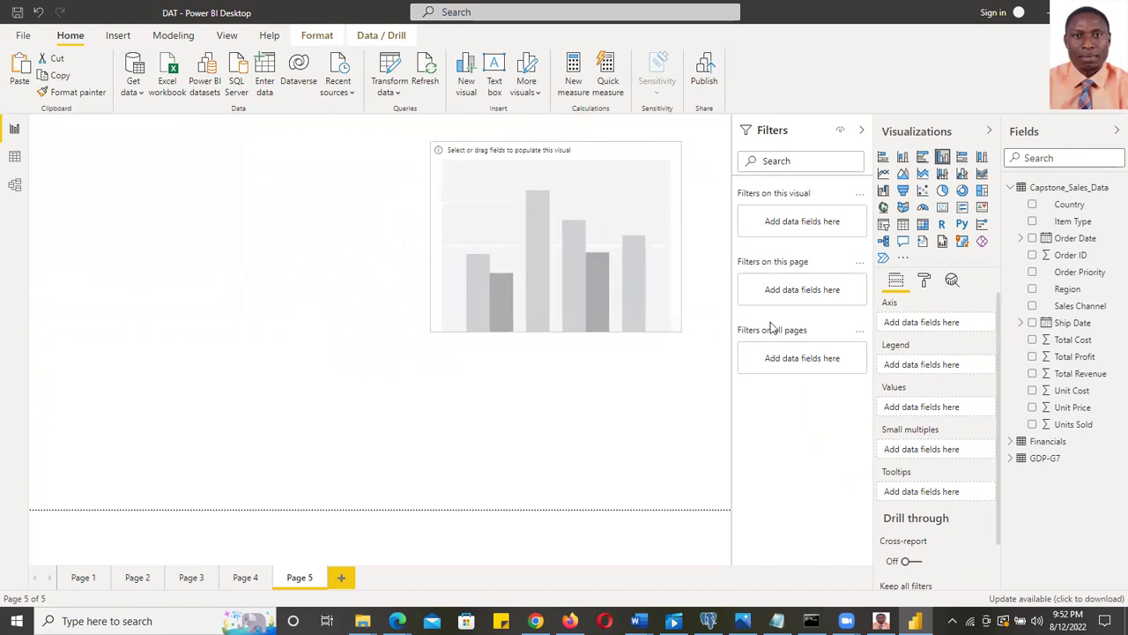
Set the new chart's axis to Region, its legend to Item Type and its values to Units Sold
click(1033, 289)
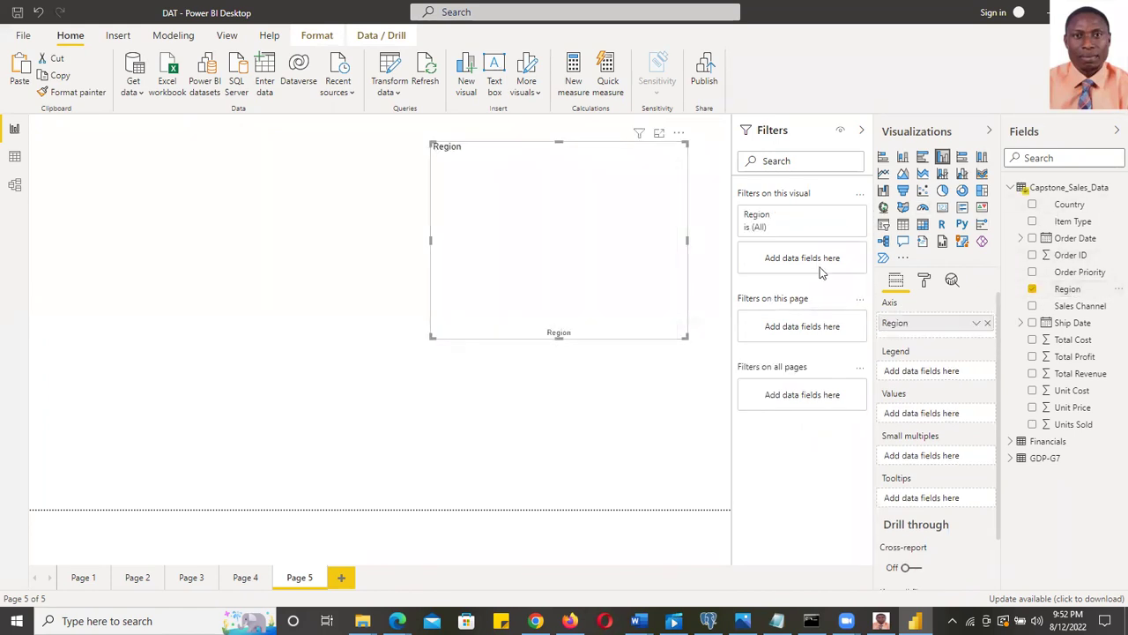
click(1033, 221)
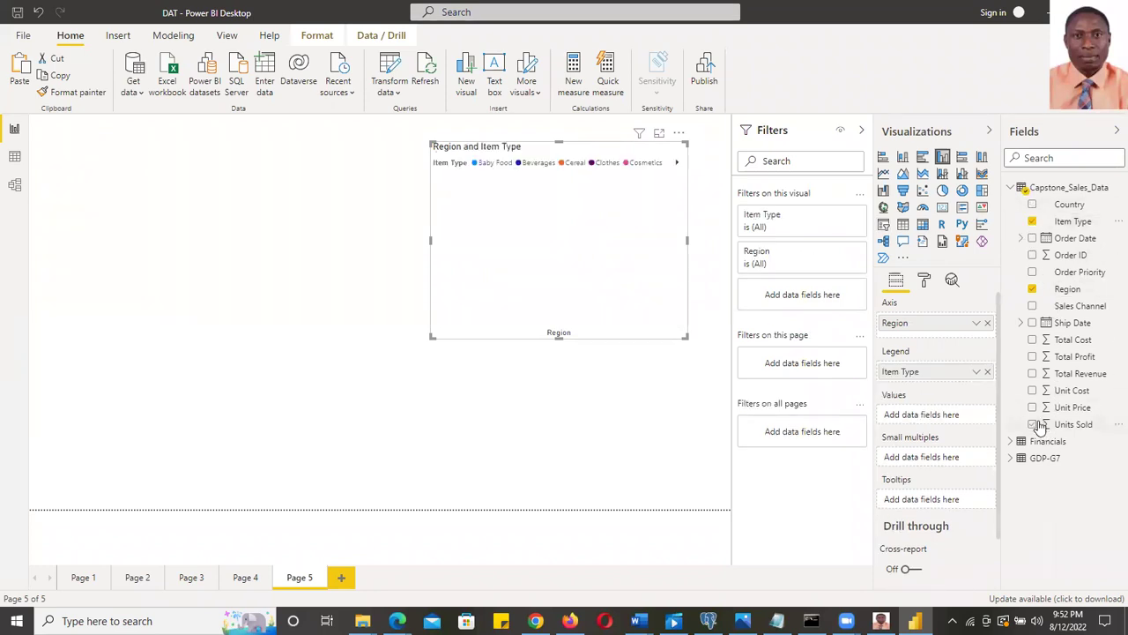
click(1033, 424)
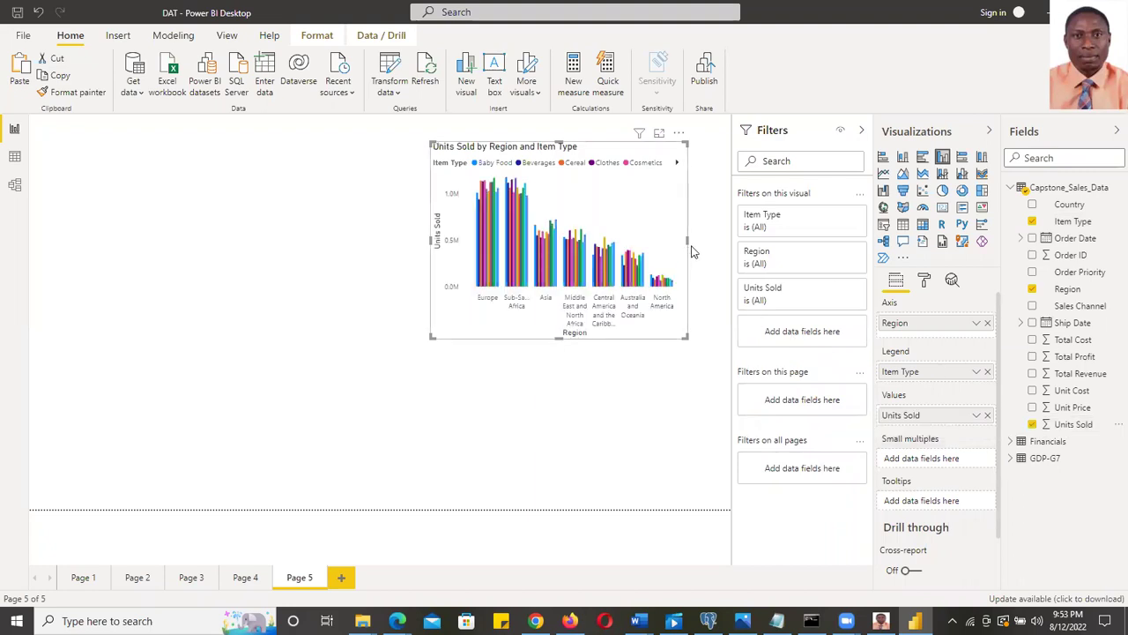
Widen and heighten the chart slightly and filter its Region to Asia
drag(702, 248, 704, 246)
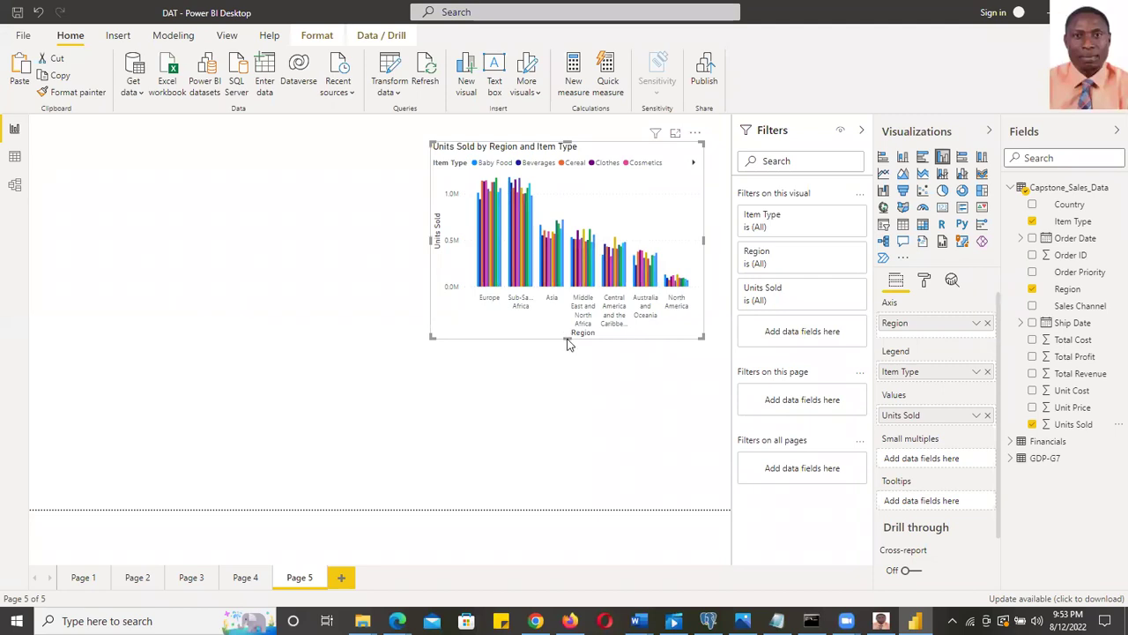
drag(567, 339, 569, 347)
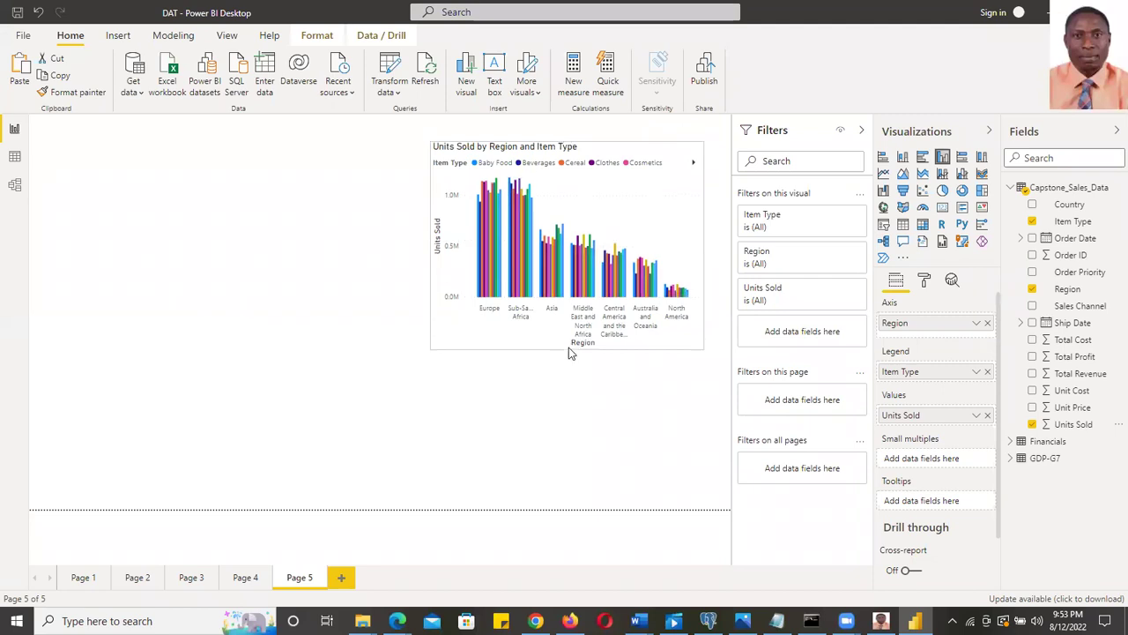
click(839, 254)
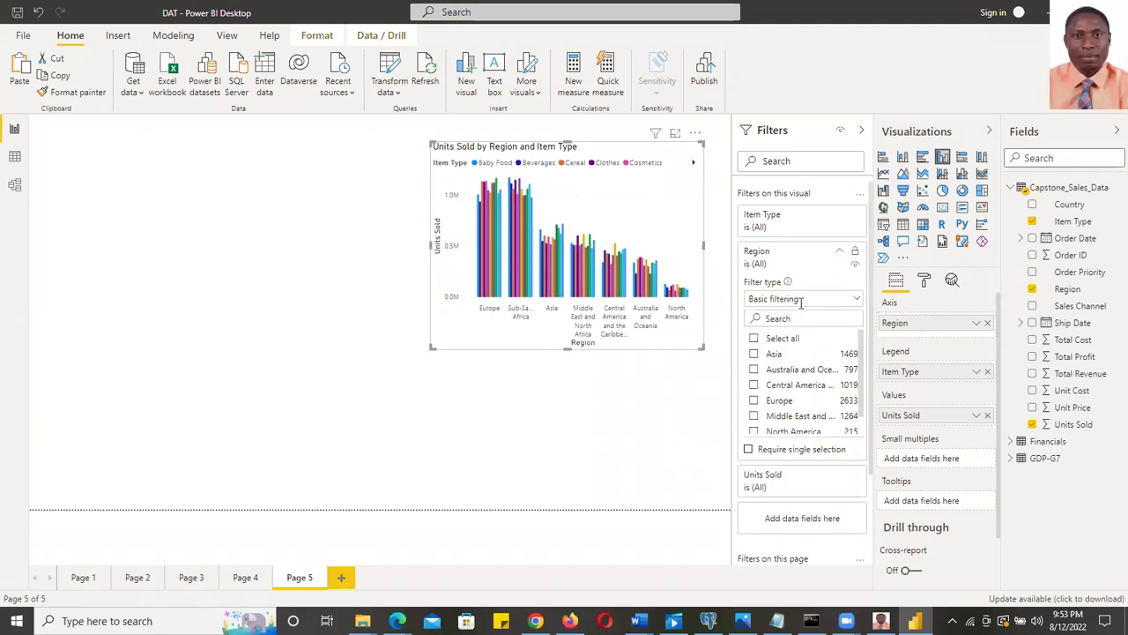
click(753, 354)
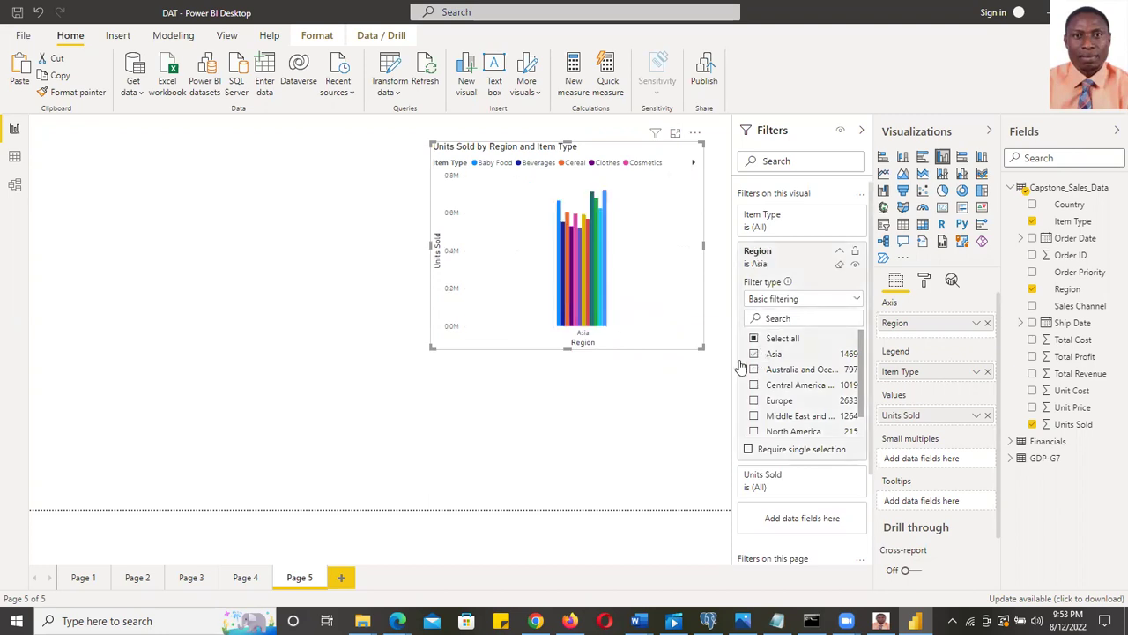
click(590, 418)
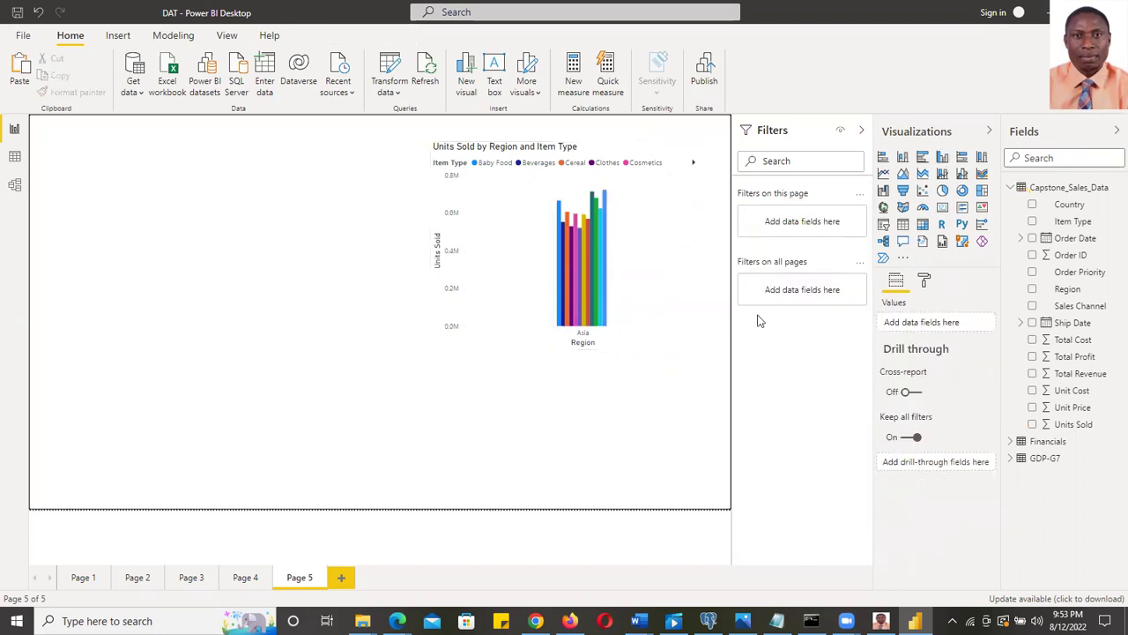
click(1032, 204)
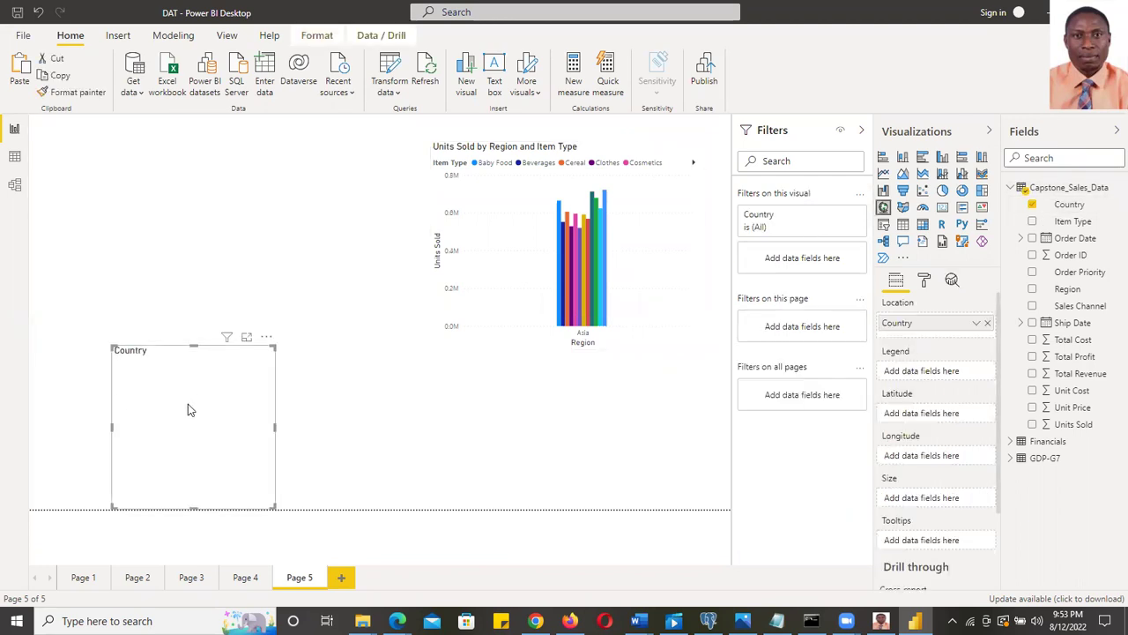
key(Delete)
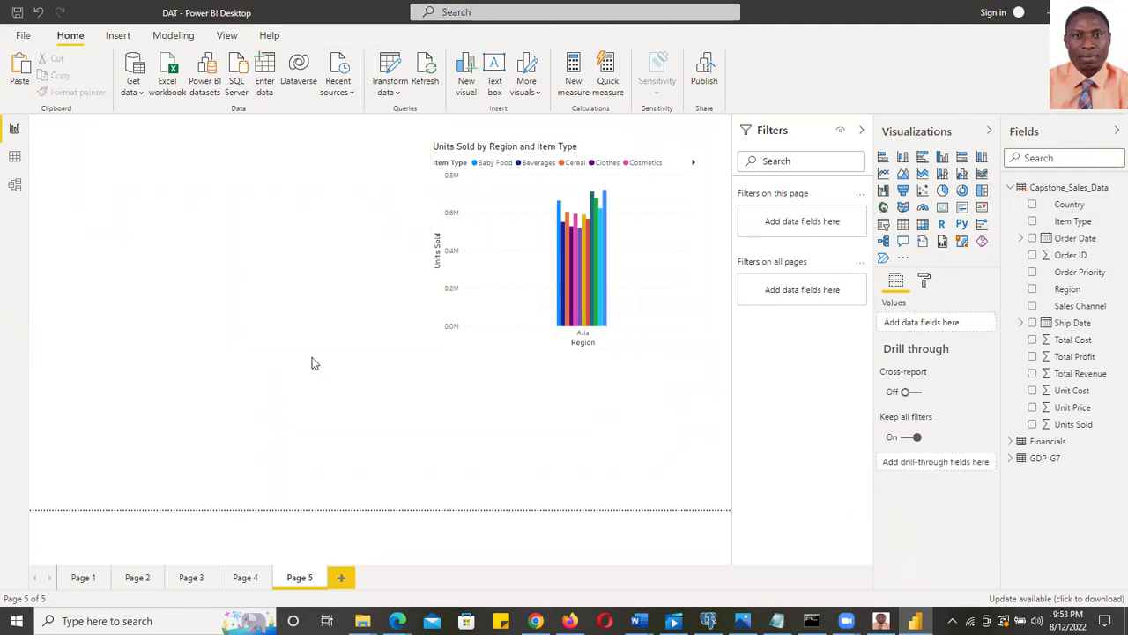
Add Country to the Units Sold chart as small multiples and enlarge the chart
click(668, 244)
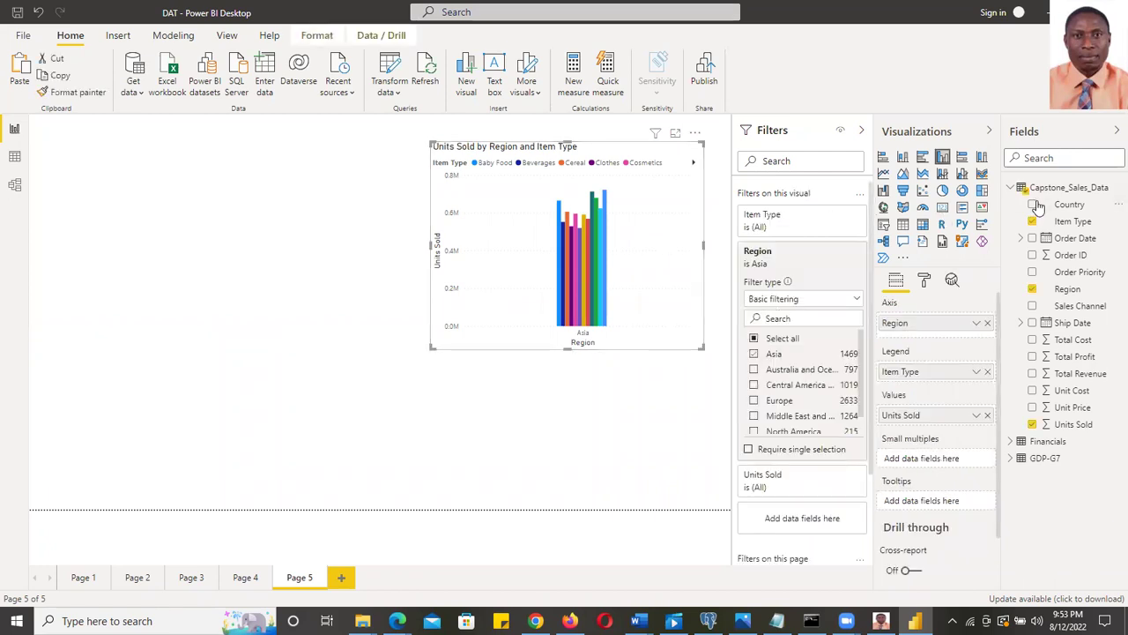
drag(1034, 207, 657, 352)
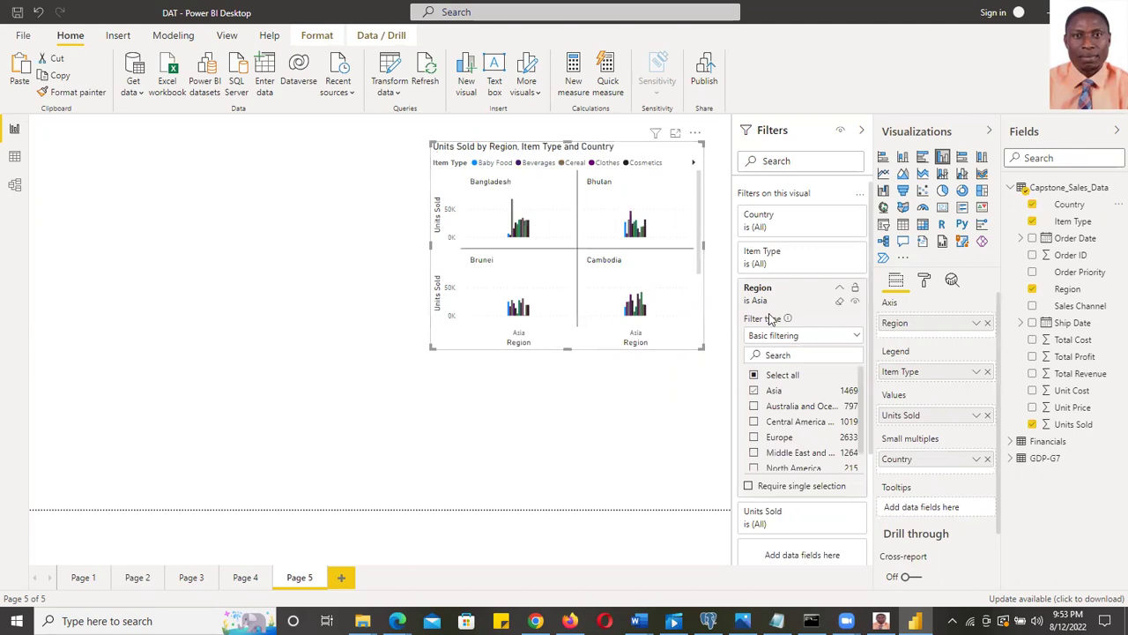
drag(701, 219, 700, 157)
drag(700, 347, 715, 380)
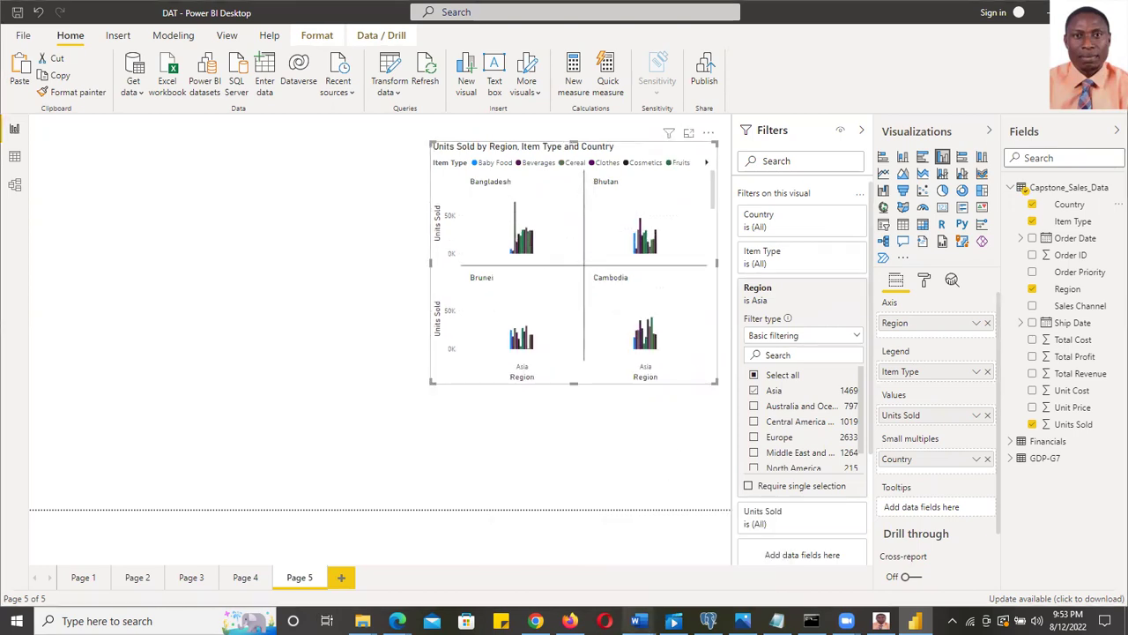
Check question 10 in the Capstone project Word document, return to Power BI, and replace the chart's Units Sold values with Total Profit
click(688, 547)
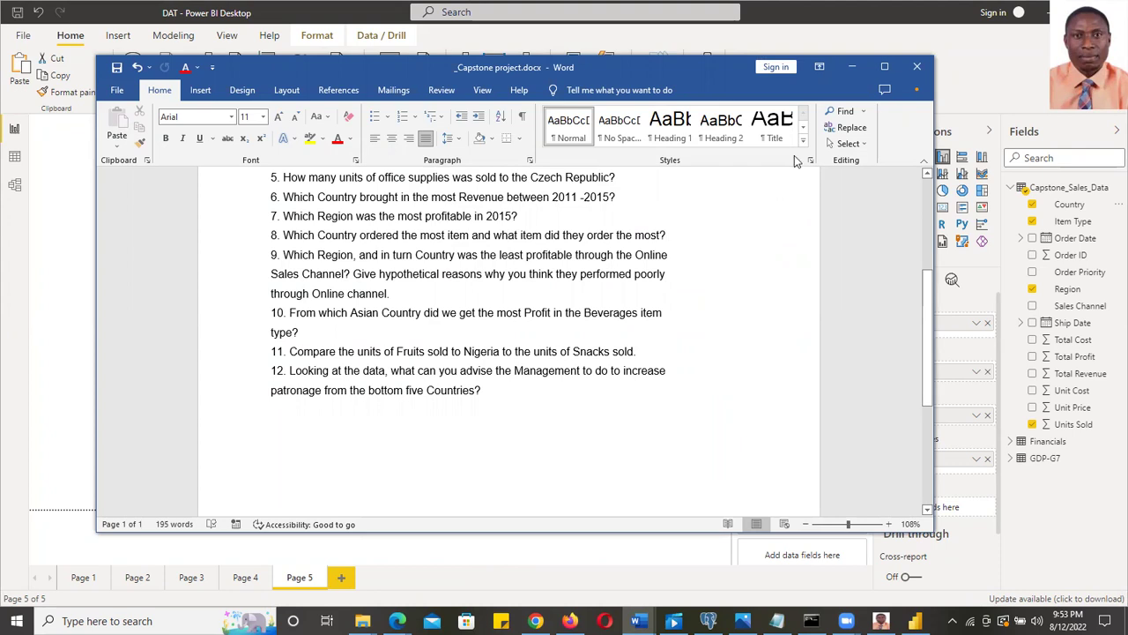
click(852, 66)
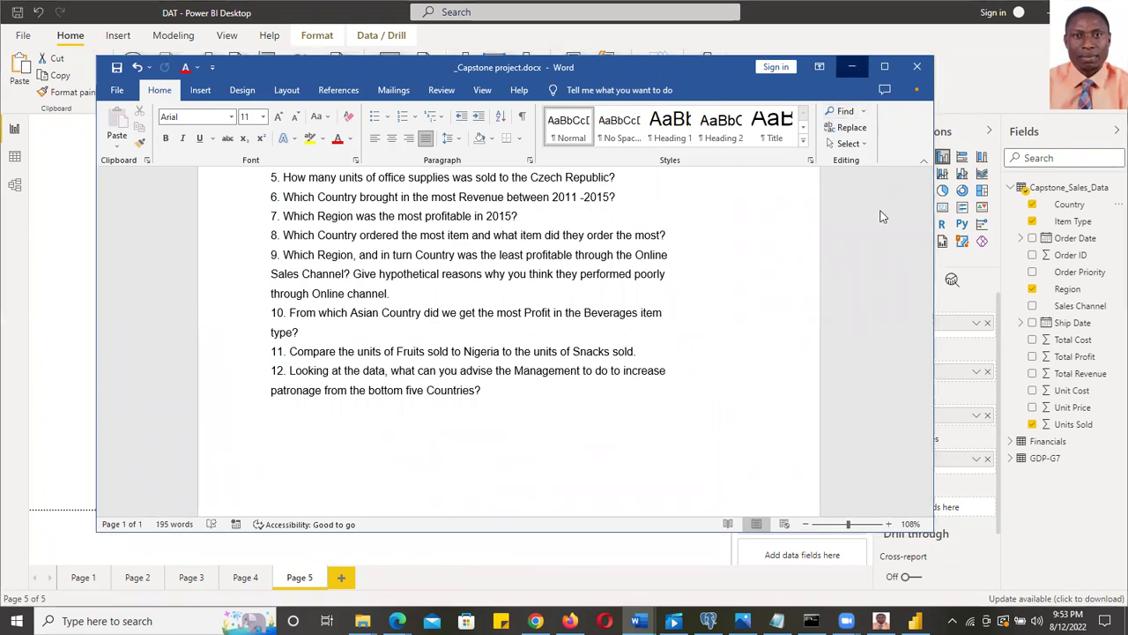
click(1032, 424)
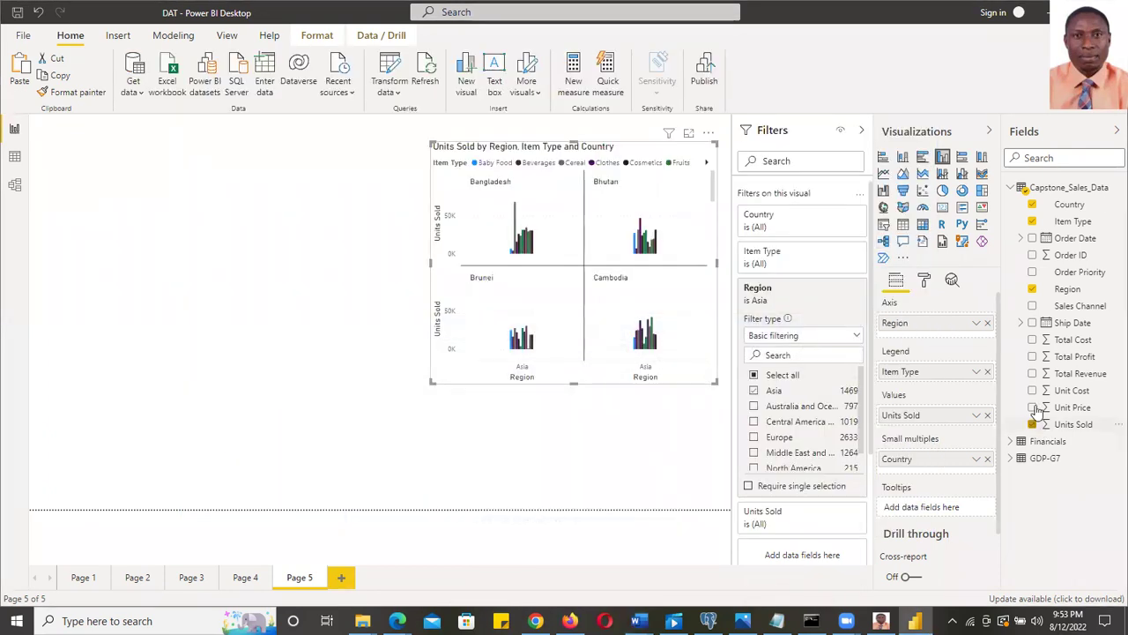
click(1033, 357)
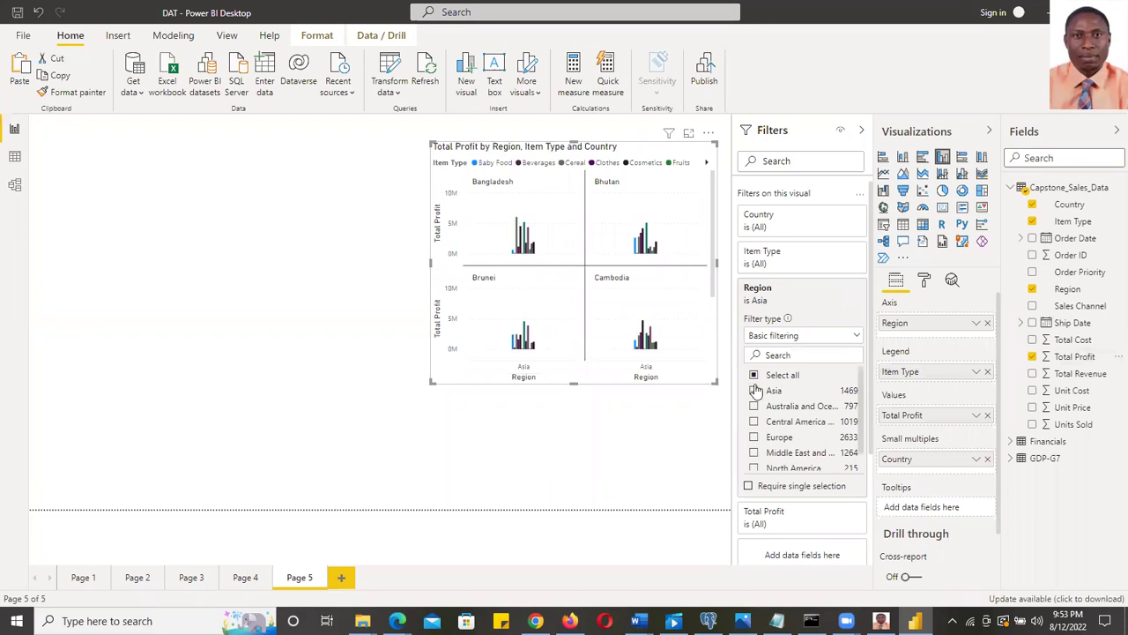
Filter the Total Profit chart's Item Type to Beverages
click(841, 256)
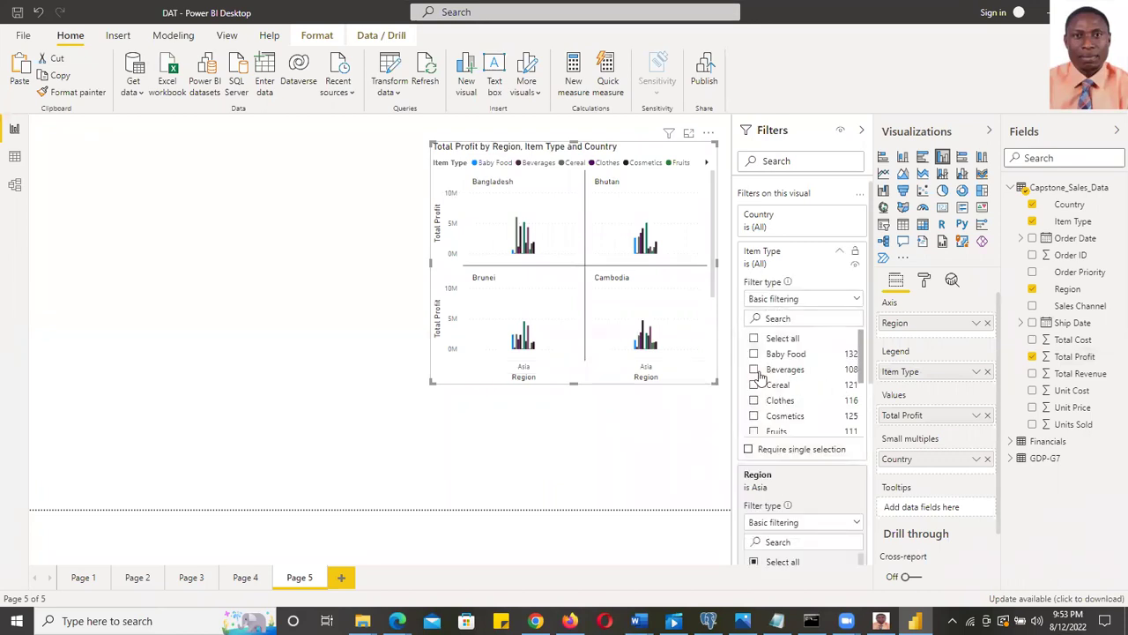
click(753, 370)
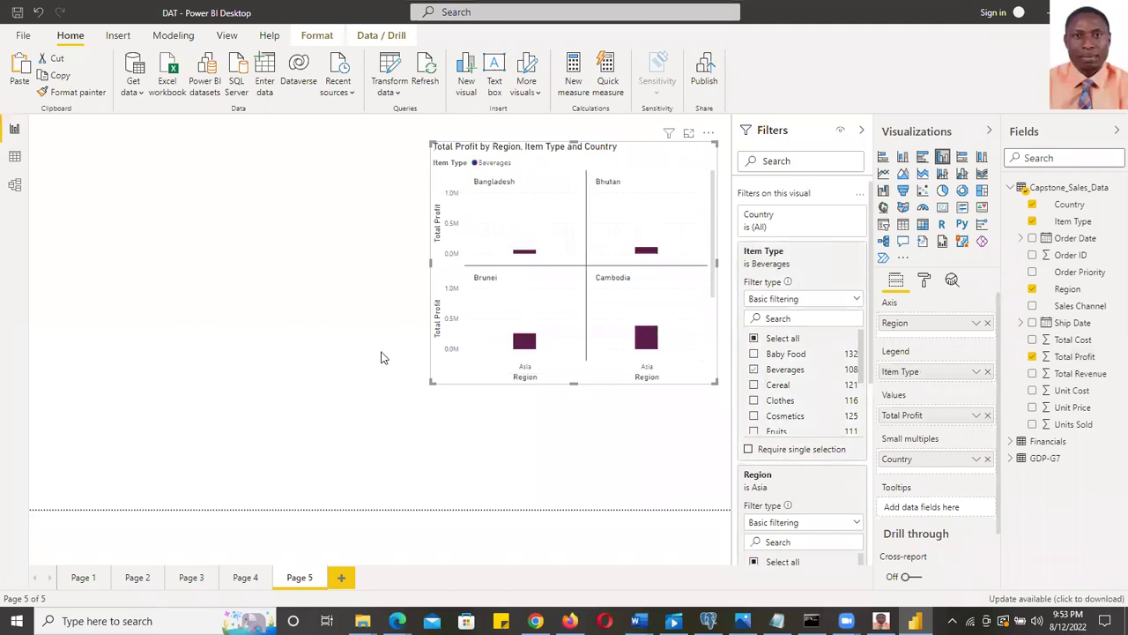
Extend the chart sideways and downward, and convert it to a table
drag(431, 262, 367, 265)
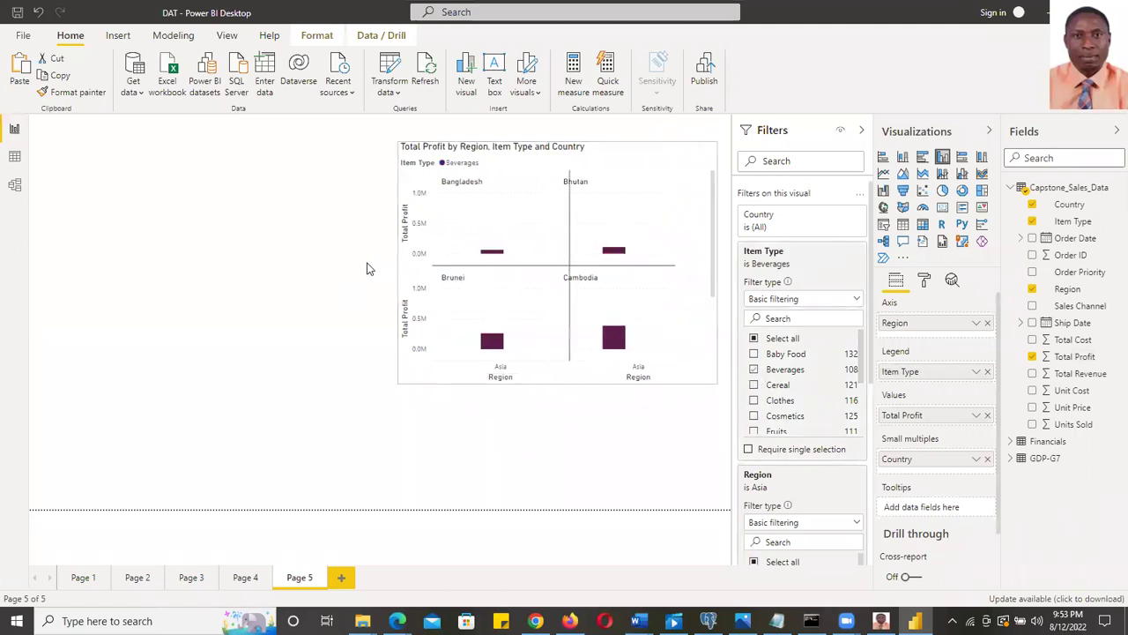
drag(545, 447, 554, 475)
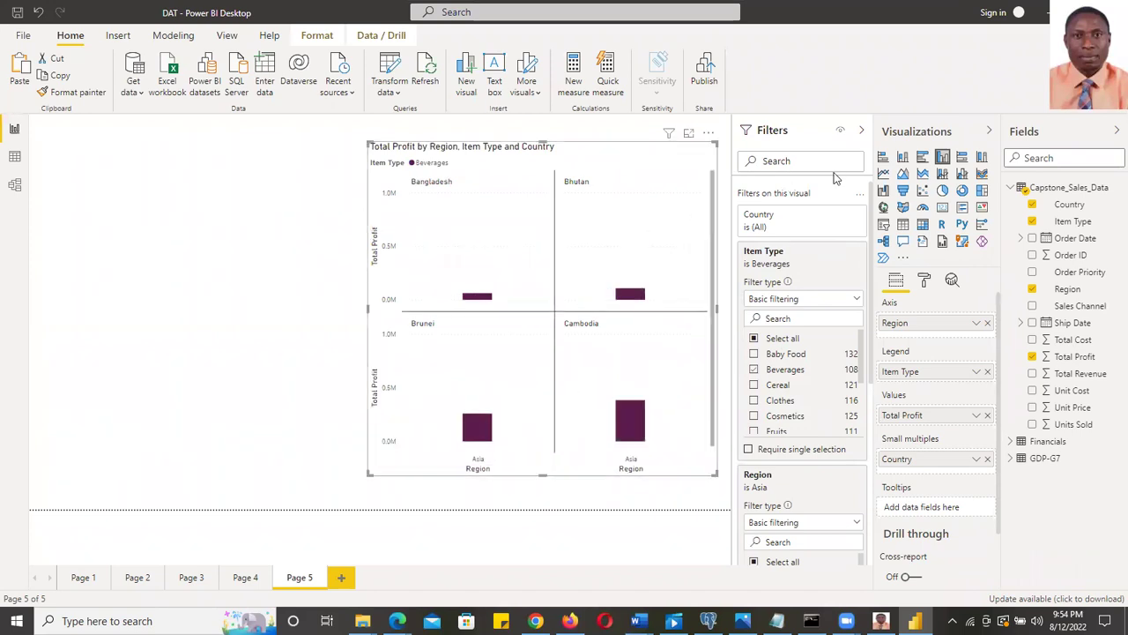
click(903, 226)
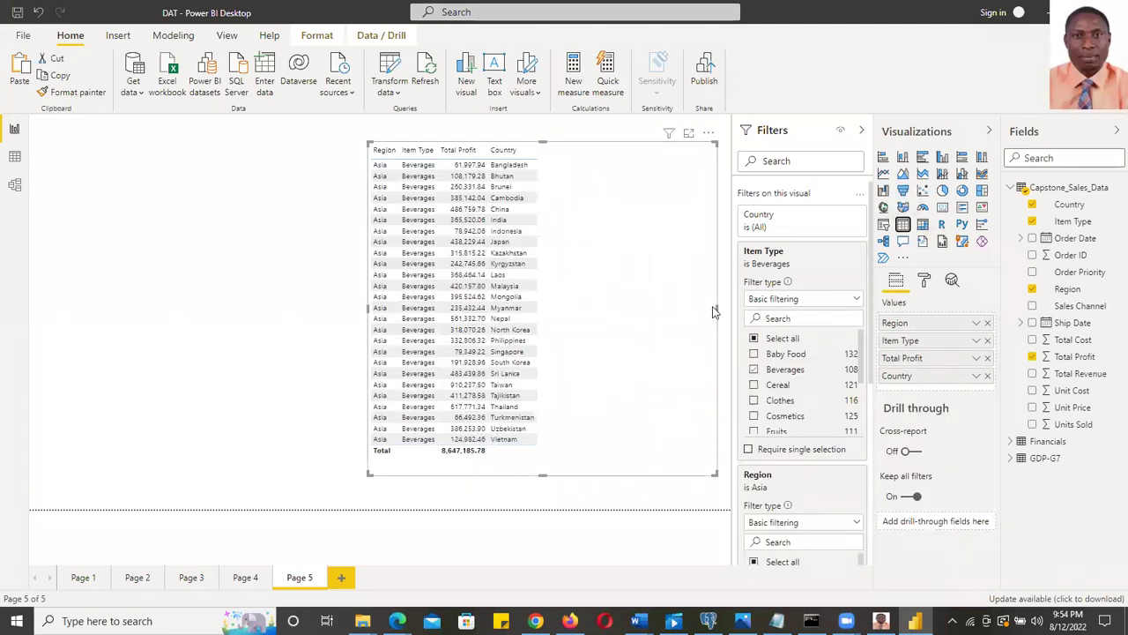
Narrow the Beverages profit table's frame, inspect the table enlarged in focus mode, and return to the report
drag(714, 311, 670, 312)
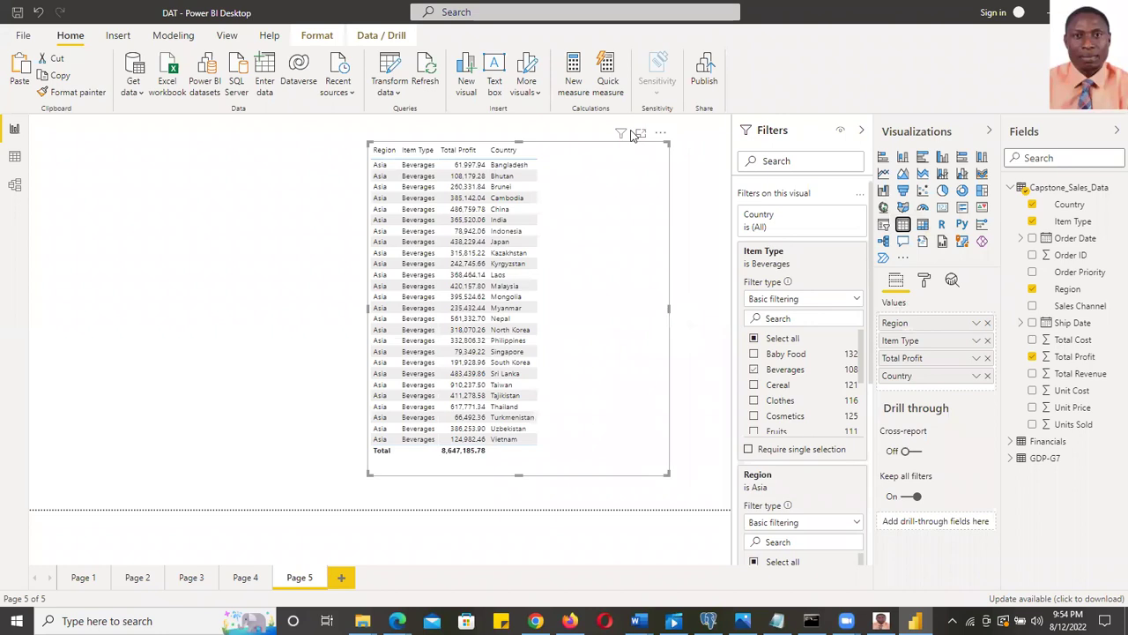
click(640, 133)
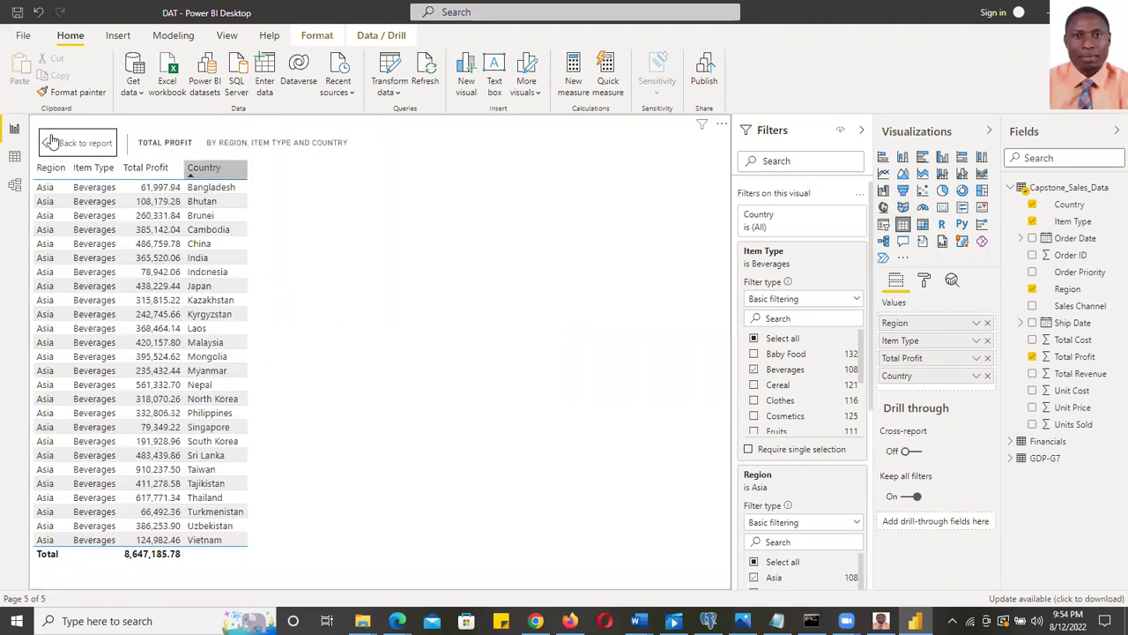
click(79, 142)
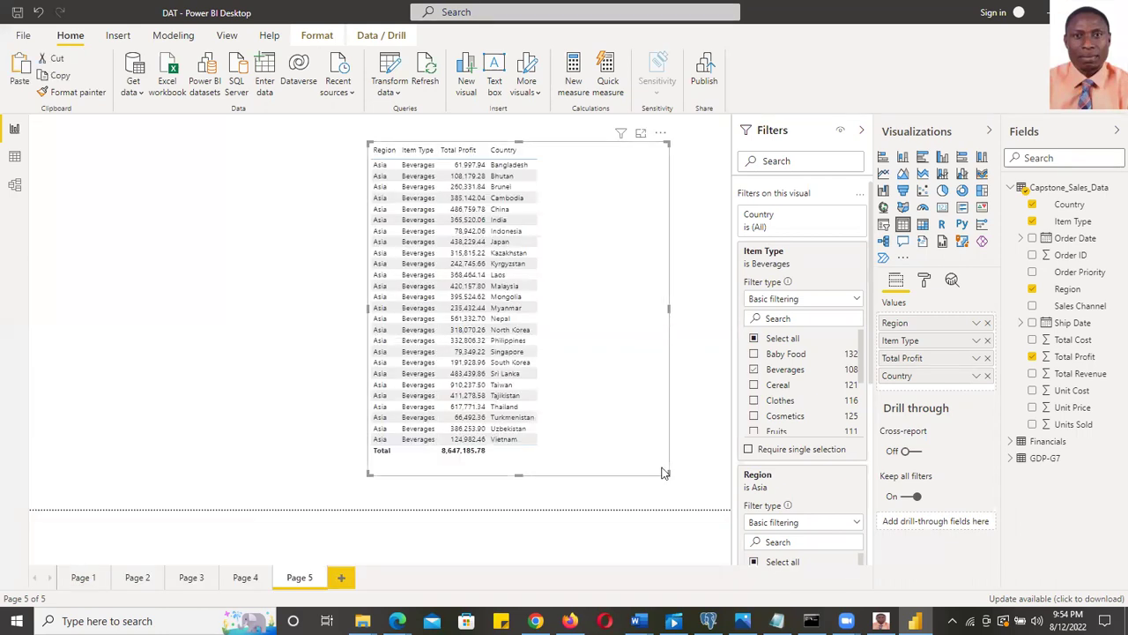
Sort the Beverages profit table by Total Profit in descending order
click(660, 137)
mouse_move(716, 266)
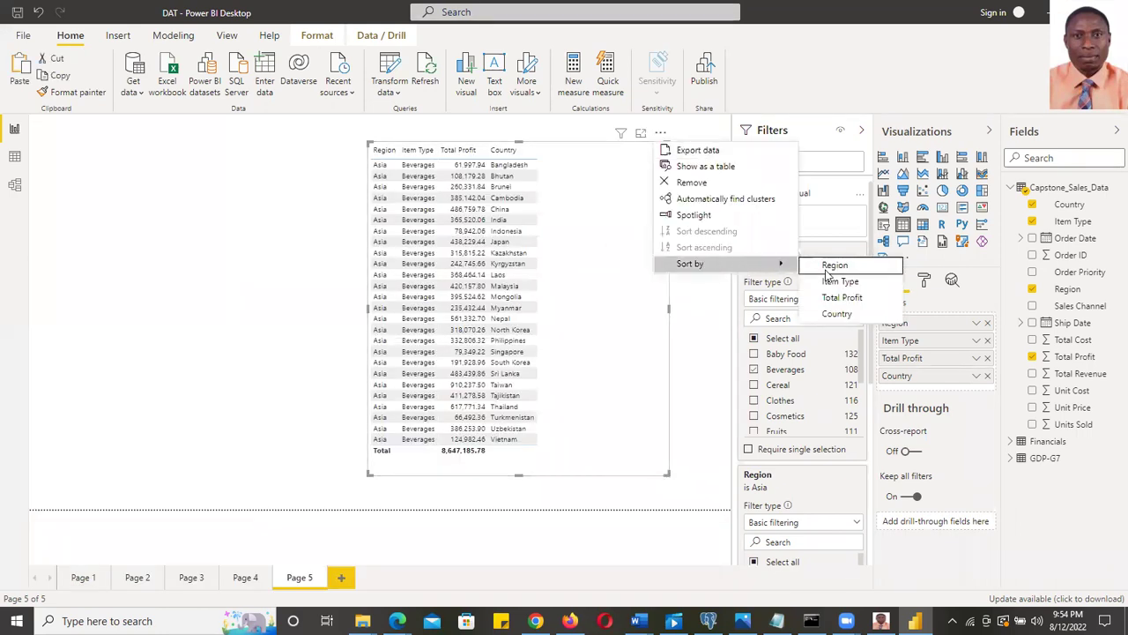
click(829, 297)
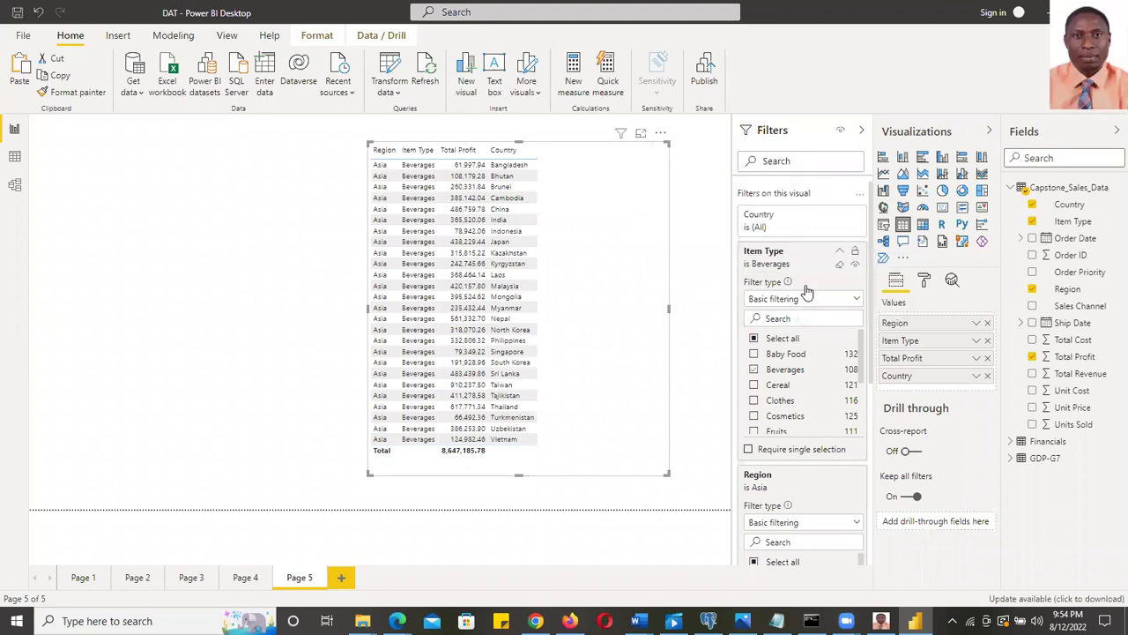
click(660, 136)
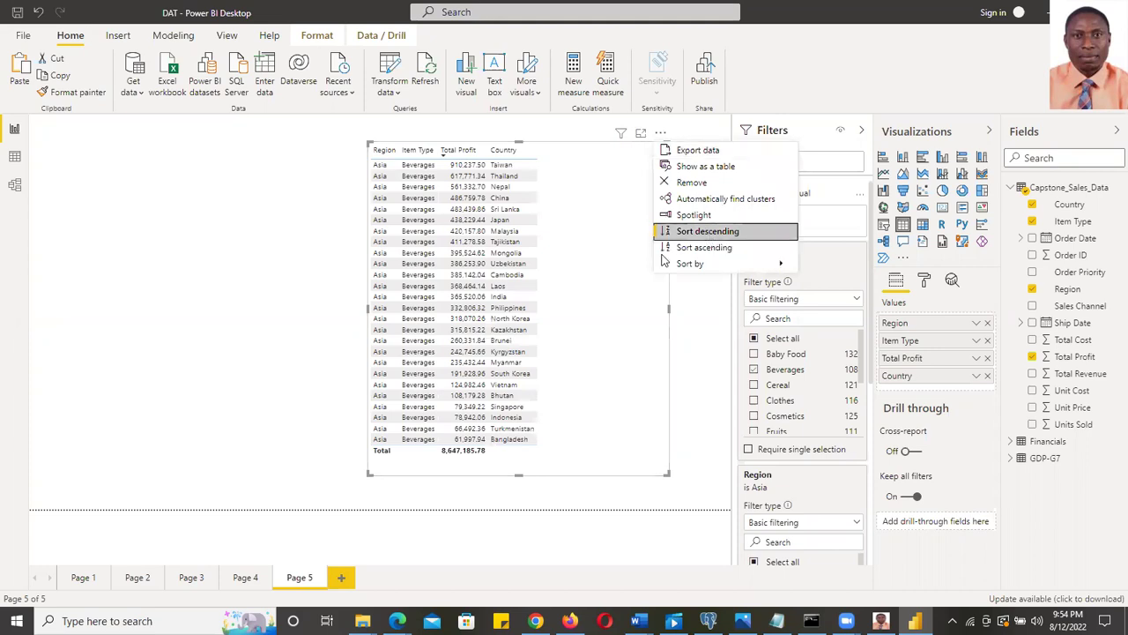
click(710, 233)
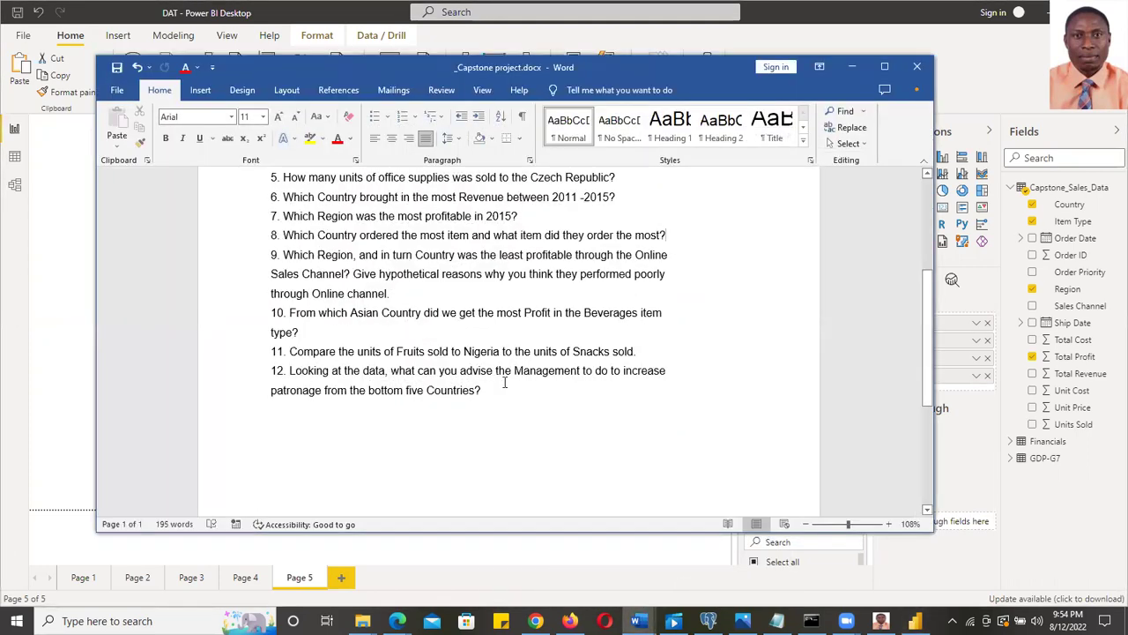
Check question 10 in the Capstone project Word document against the sorted table in Power BI's focus mode, and return to the report
click(849, 68)
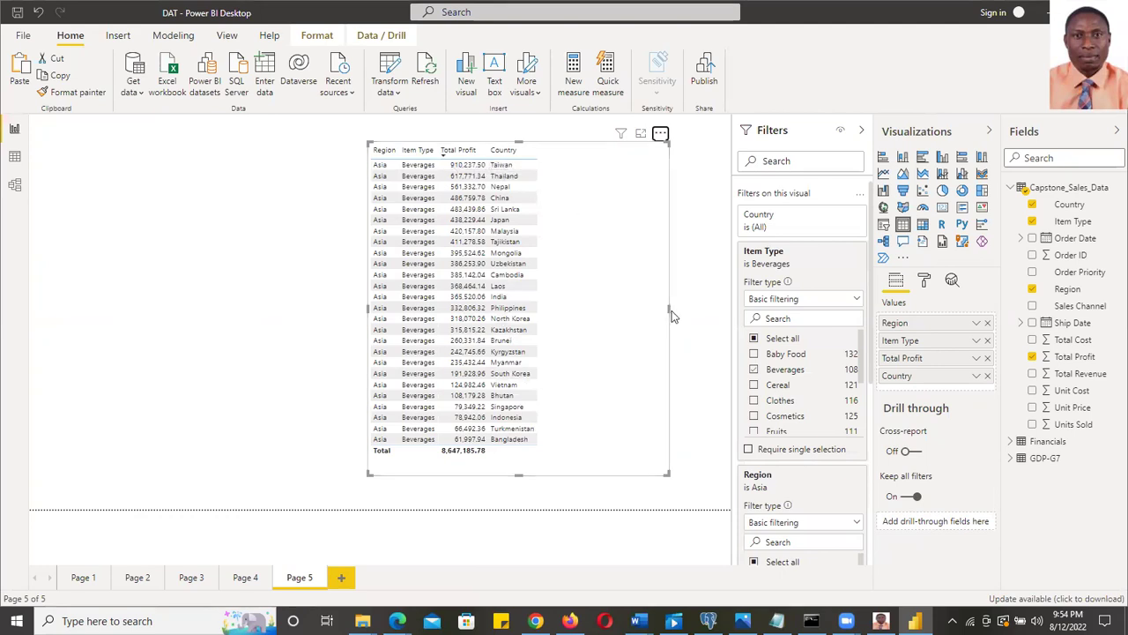
click(640, 133)
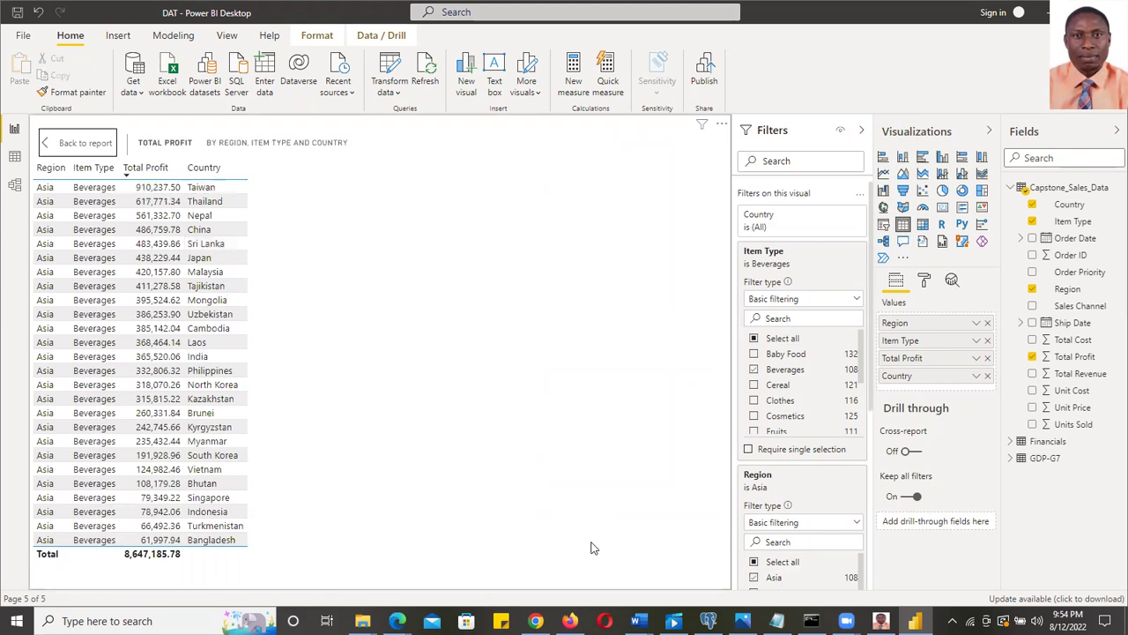
mouse_move(639, 620)
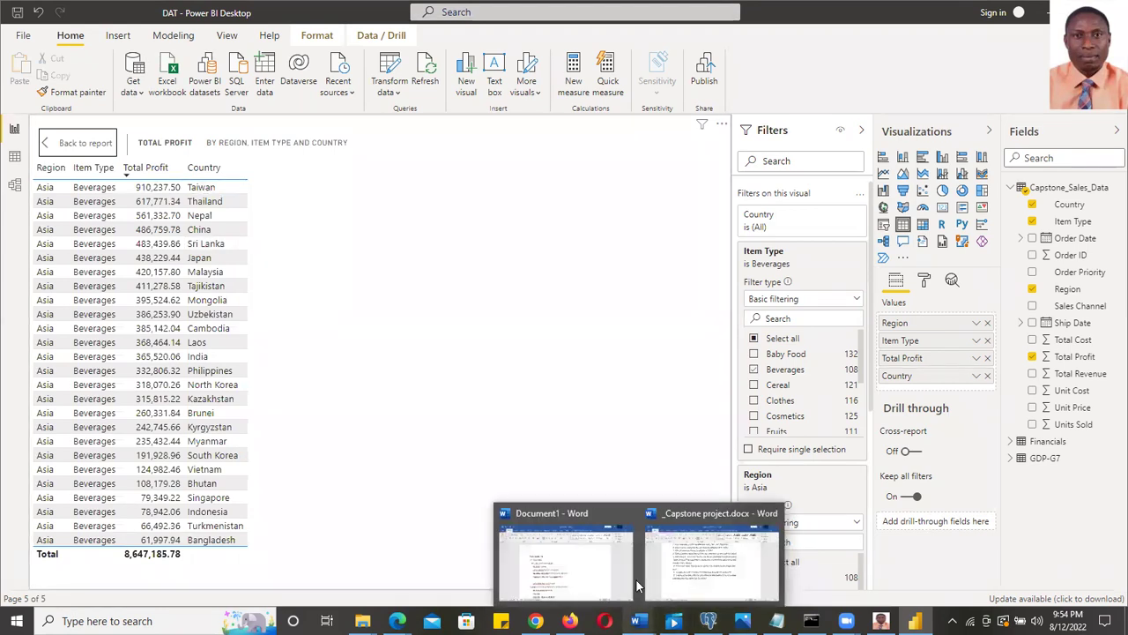
click(79, 154)
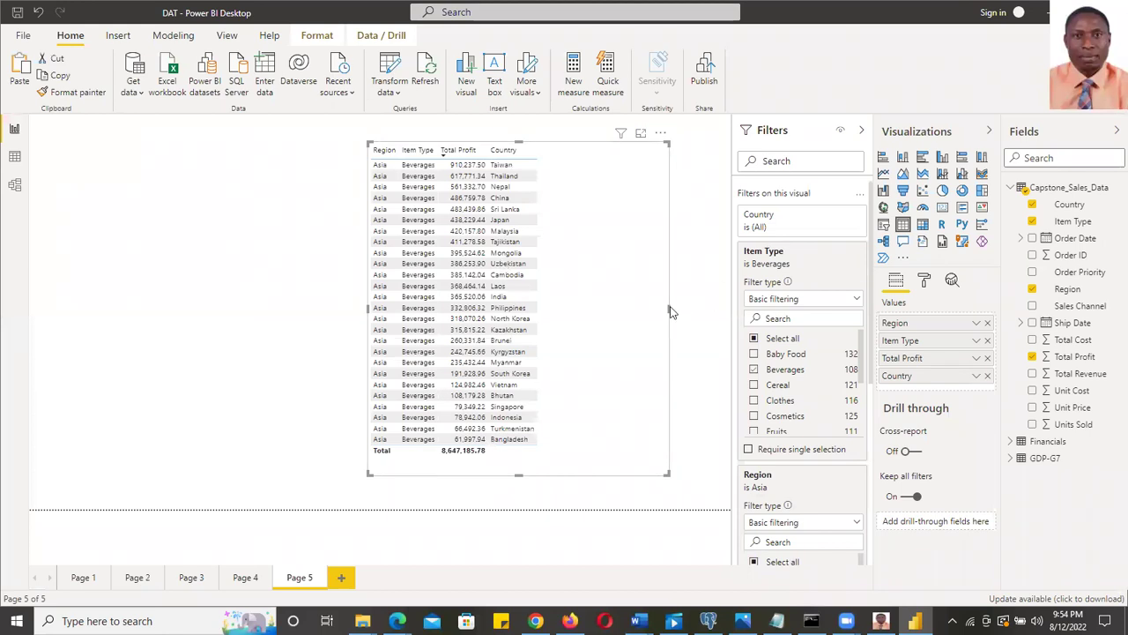
Narrow the Beverages profit table's frame further and shift the table toward the right edge of the report page
drag(668, 307, 607, 307)
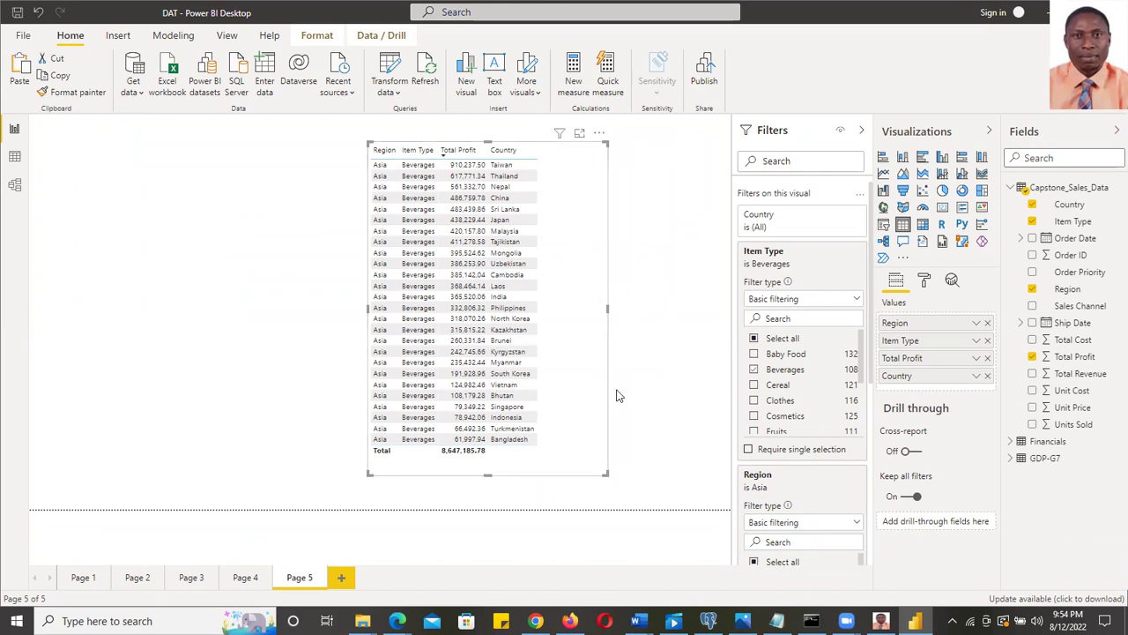
key(Right)
key(Right)
key(Right)
key(Right)
key(Right)
key(Right)
key(Right)
key(Right)
key(Right)
key(Right)
key(Right)
key(Right)
key(Right)
key(Right)
key(Right)
key(Right)
key(Right)
key(Right)
key(Right)
key(Right)
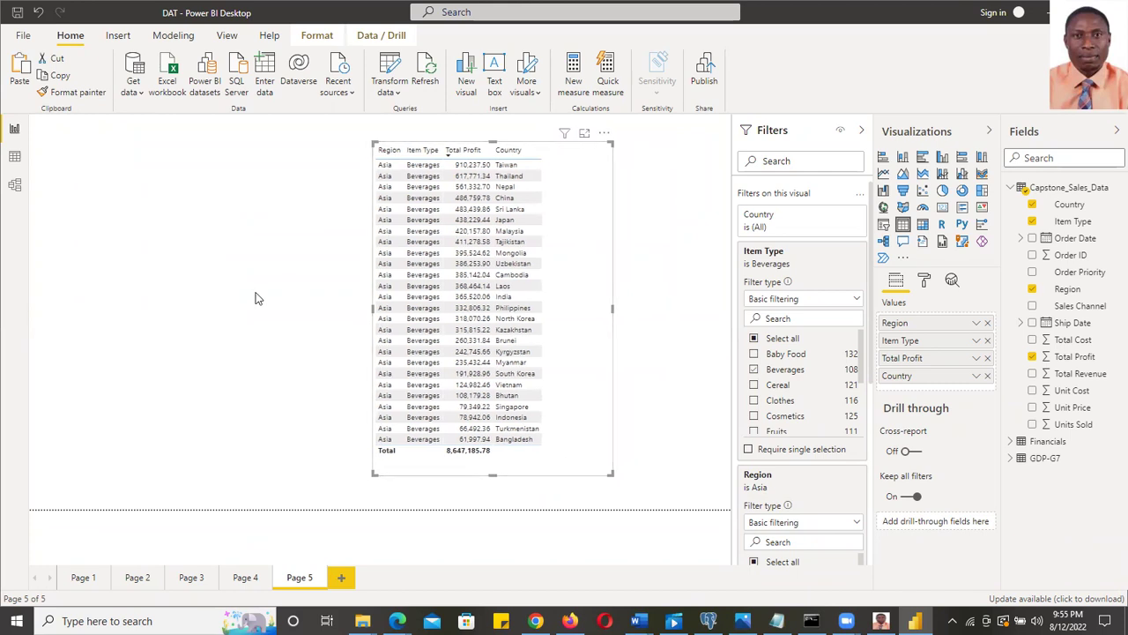
key(Right)
key(Right)
key(Right)
key(Right)
key(Right)
key(Right)
key(Right)
key(Right)
key(Right)
key(Right)
key(Right)
key(Right)
key(Right)
key(Right)
key(Right)
key(Right)
key(Right)
key(Right)
key(Right)
key(Right)
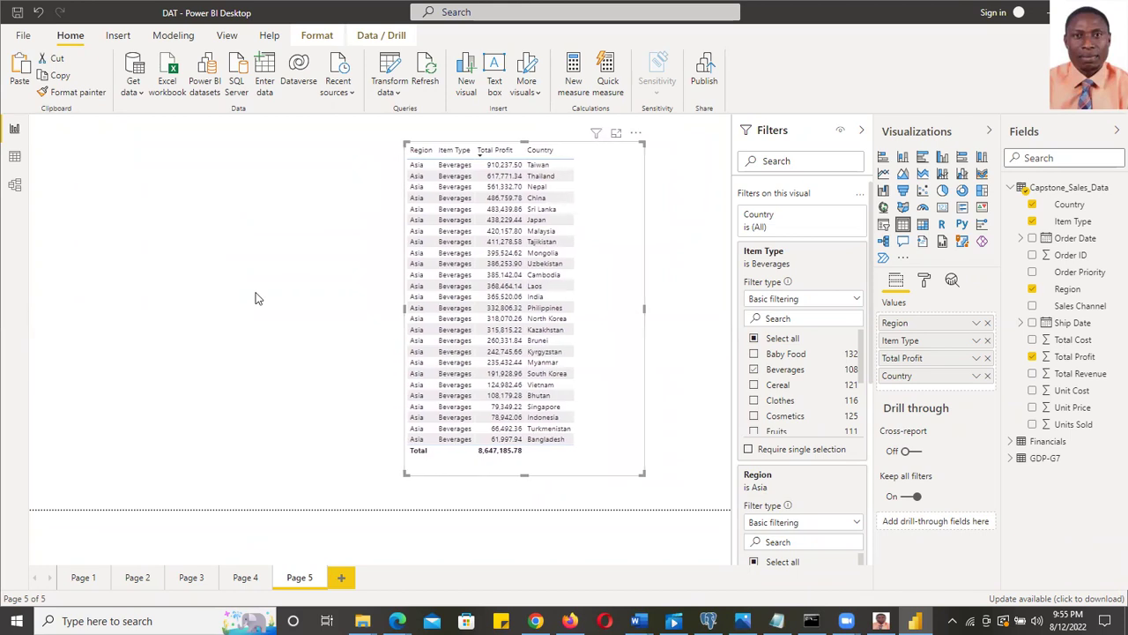
key(Right)
key(Right)
key(Right)
key(Right)
key(Right)
key(Right)
key(Right)
key(Right)
key(Right)
key(Right)
key(Right)
key(Right)
key(Right)
key(Right)
key(Right)
key(Right)
key(Right)
key(Right)
key(Right)
key(Right)
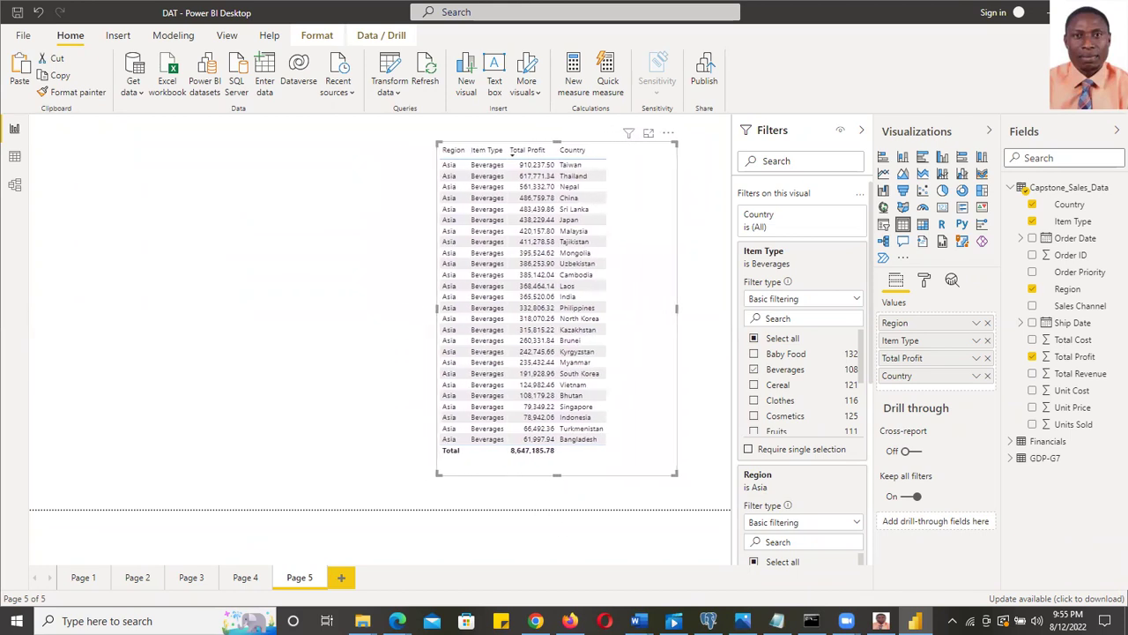
Read question 11 about Fruits and Snacks sold to Nigeria in the Capstone project Word document, and return to Power BI
mouse_move(639, 621)
click(692, 584)
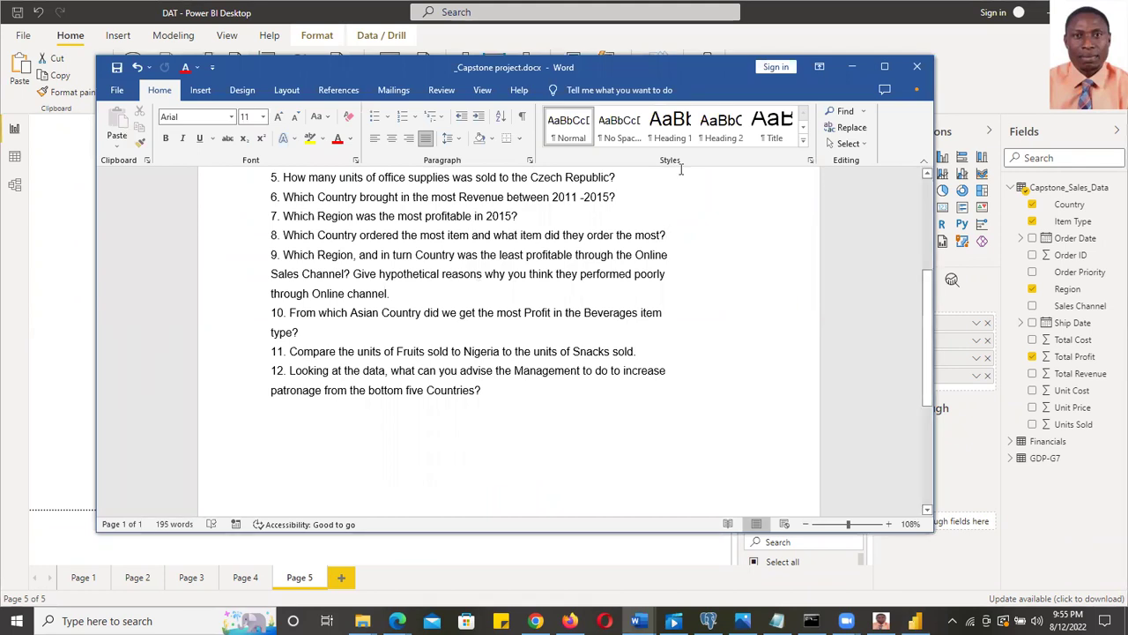
click(851, 68)
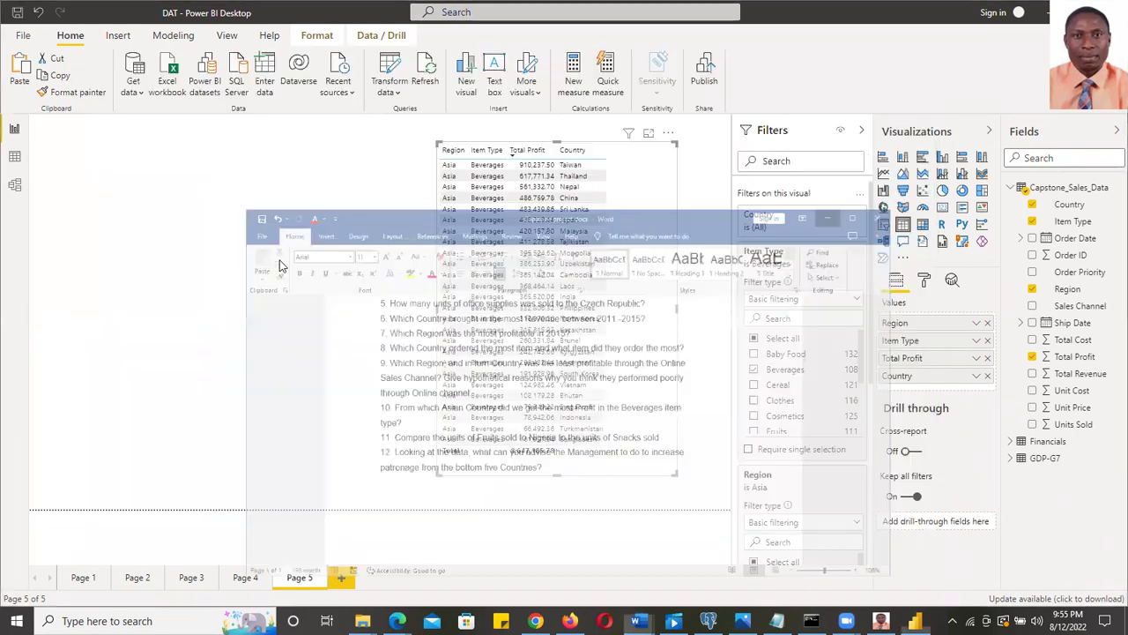
Add a clustered column chart in the blank area beside the table, with Country as axis, Item Type as legend and Units Sold as values
click(279, 265)
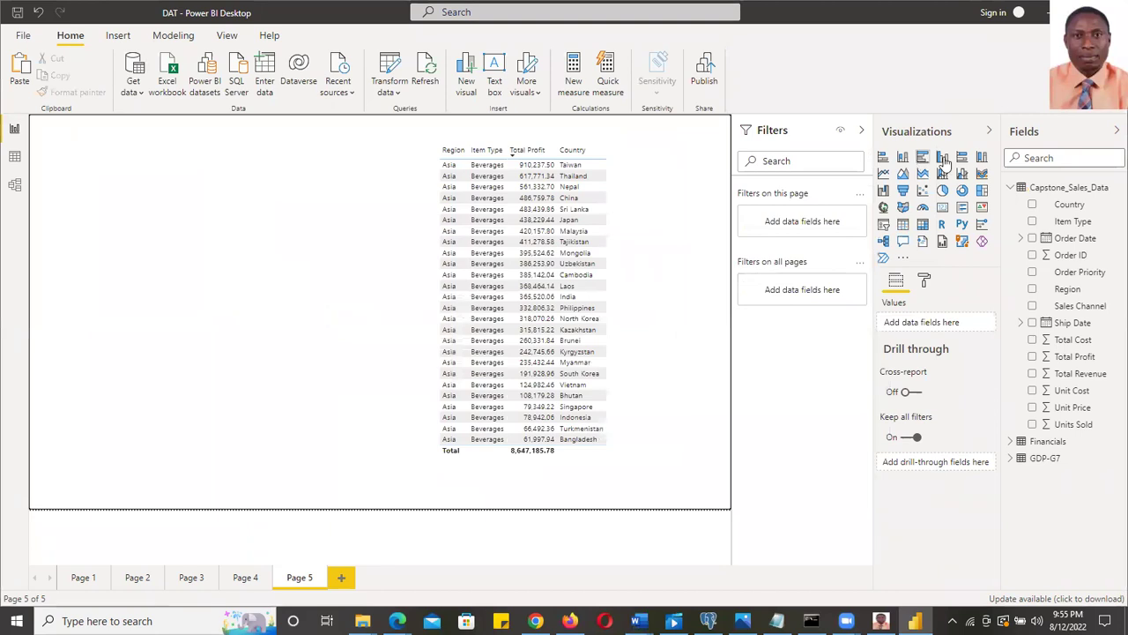
click(942, 157)
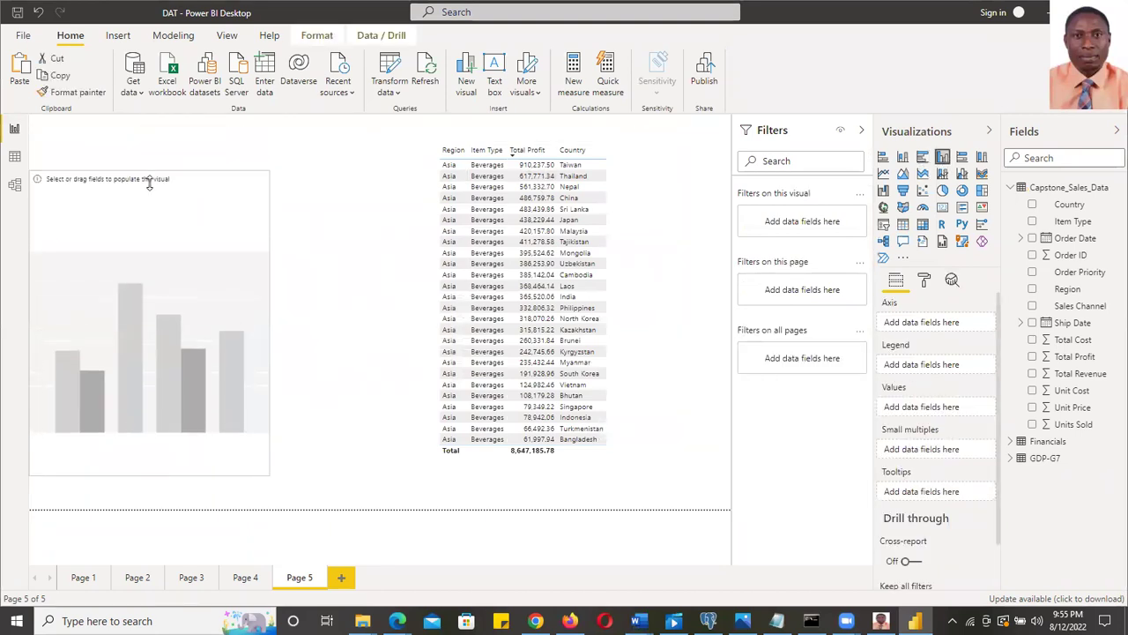
drag(156, 186, 195, 155)
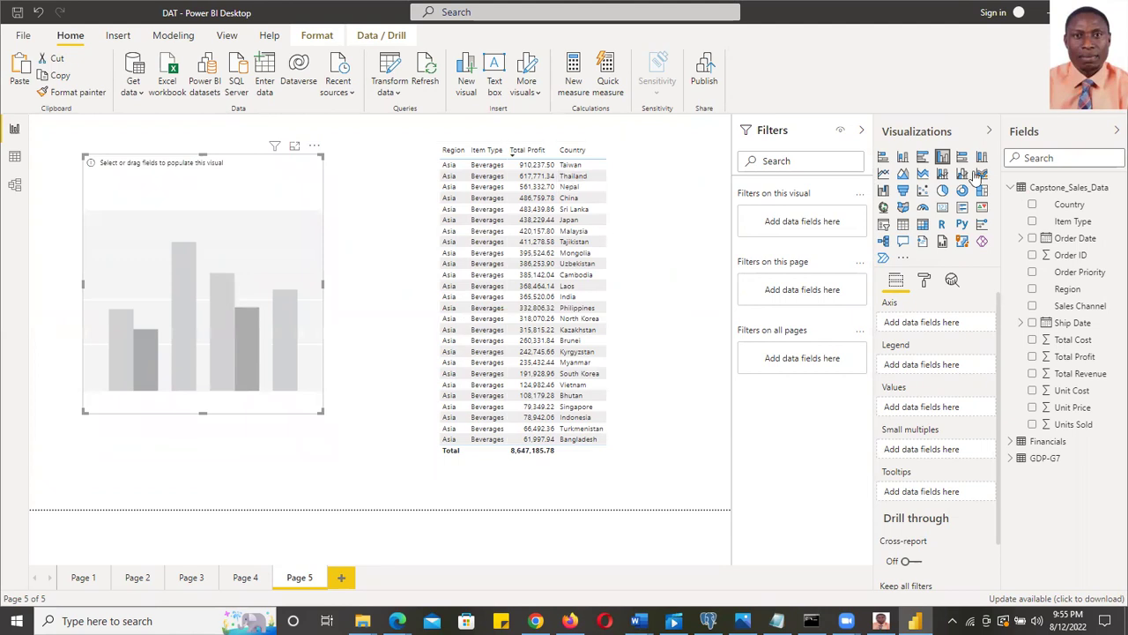
click(1032, 206)
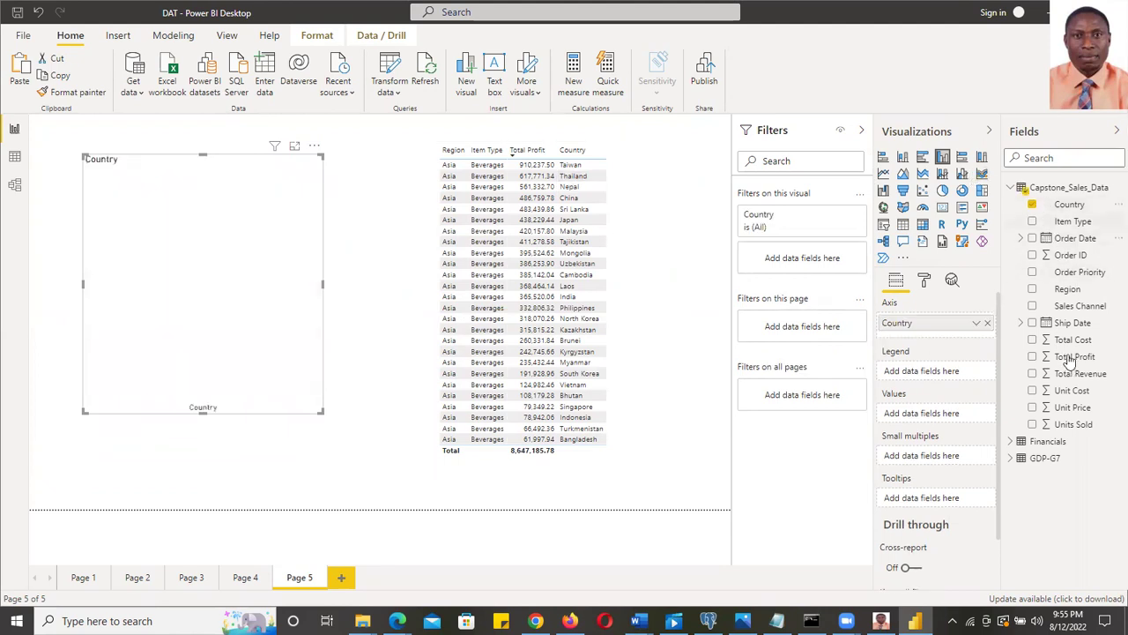
click(1032, 221)
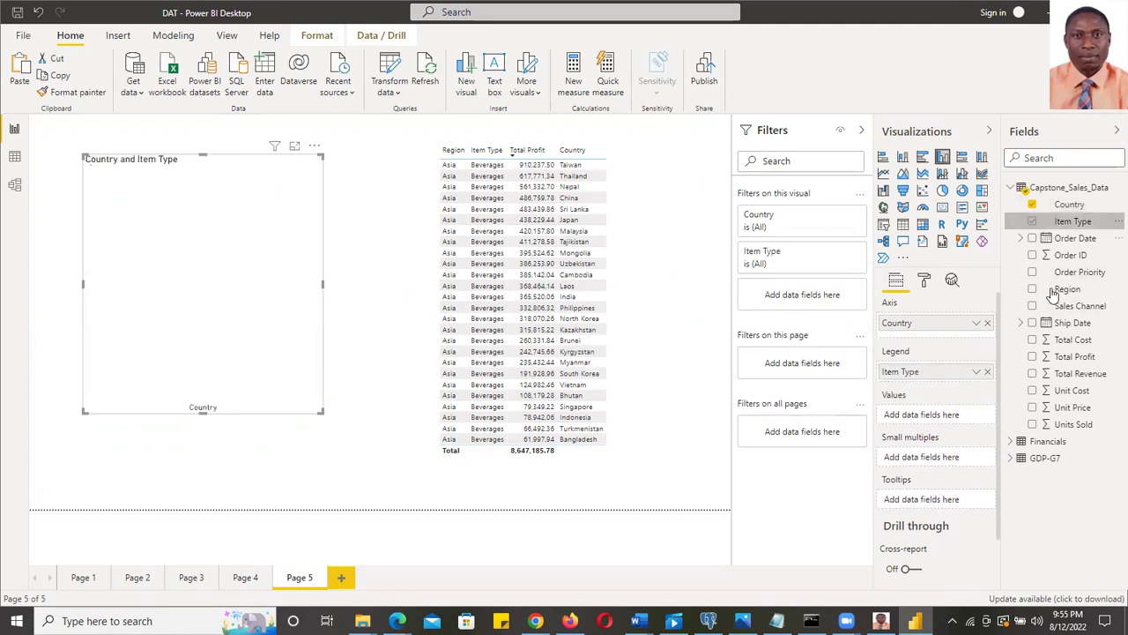
click(1033, 425)
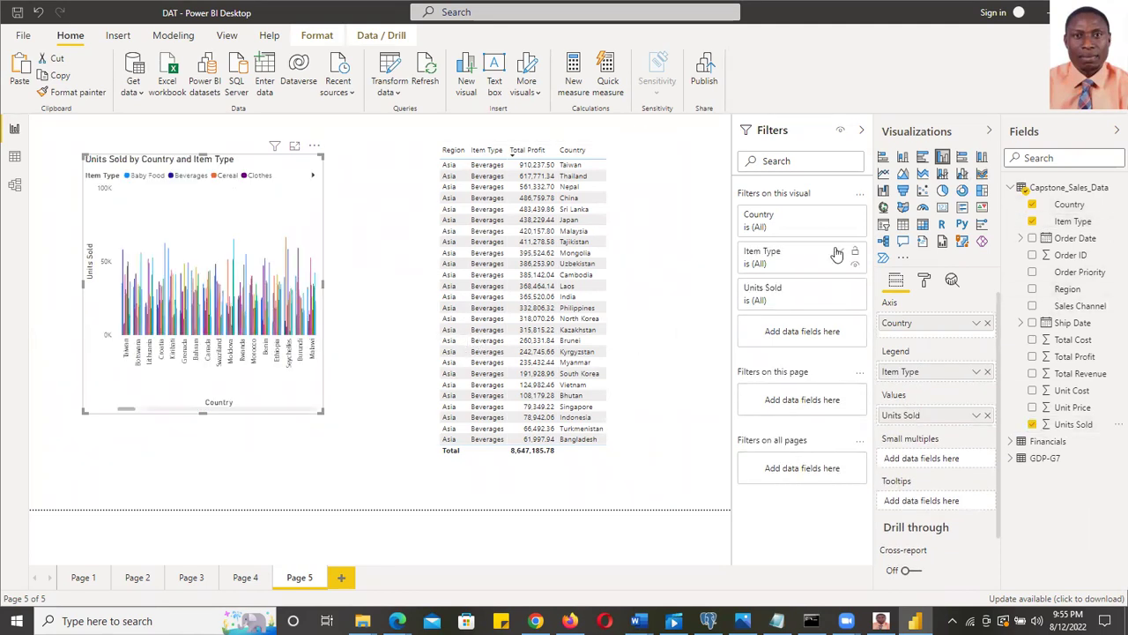
Filter the Units Sold chart's Country to Nigeria
click(839, 217)
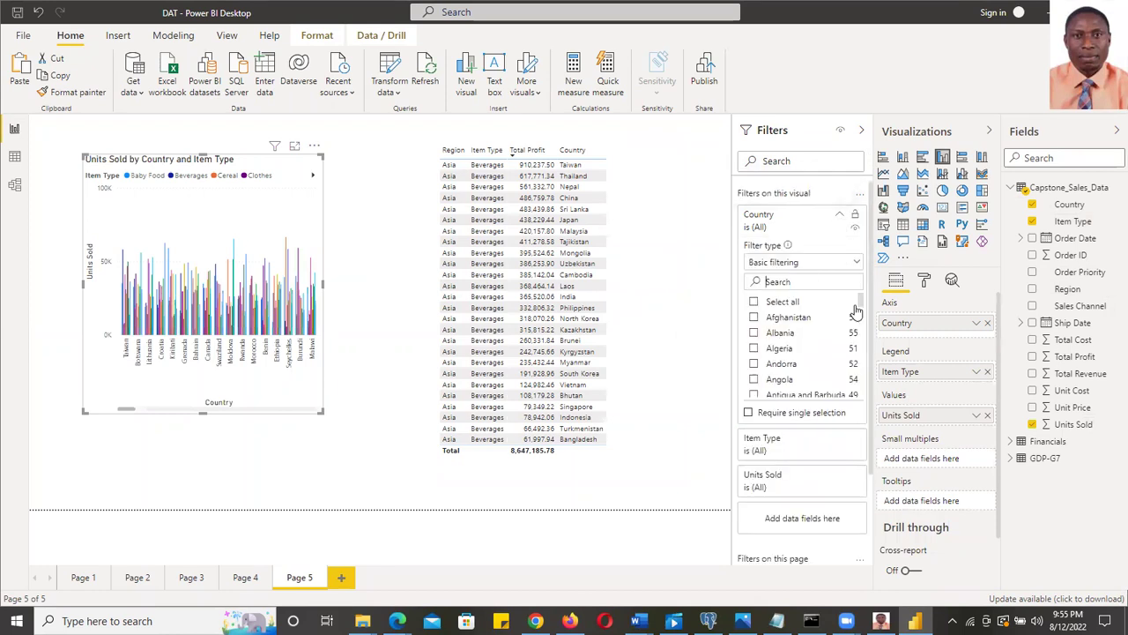
text(niger)
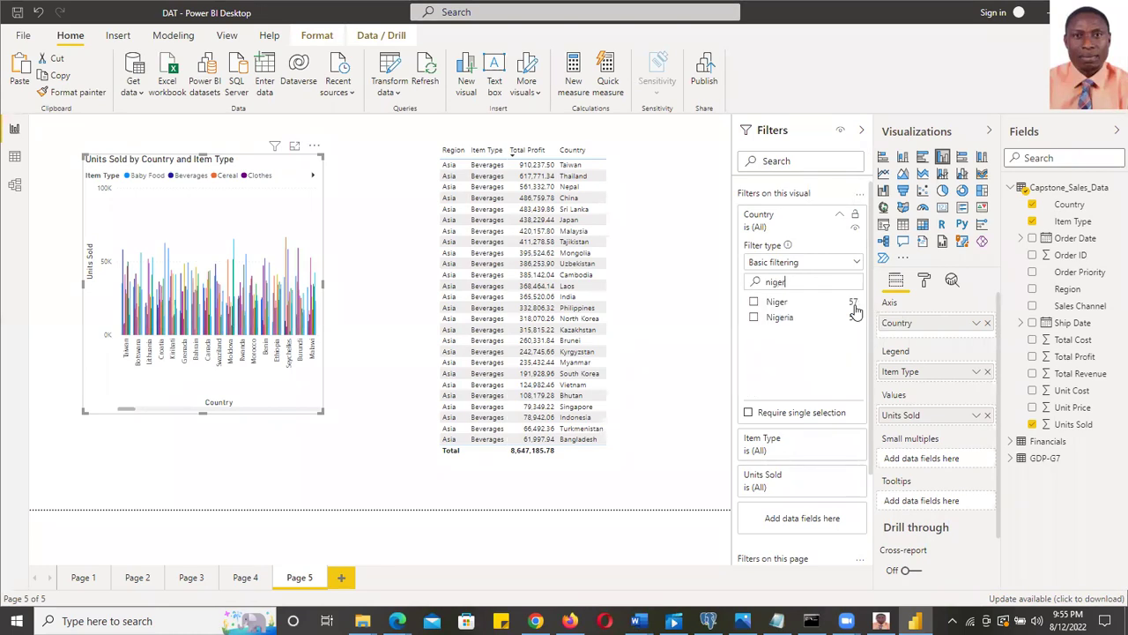
click(754, 319)
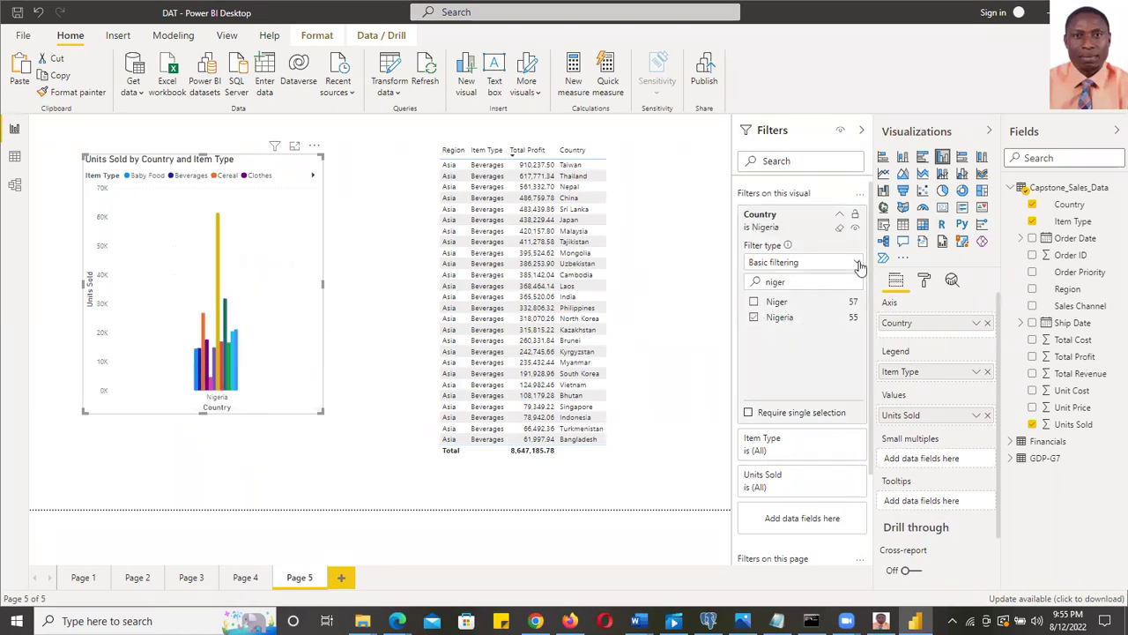
click(841, 217)
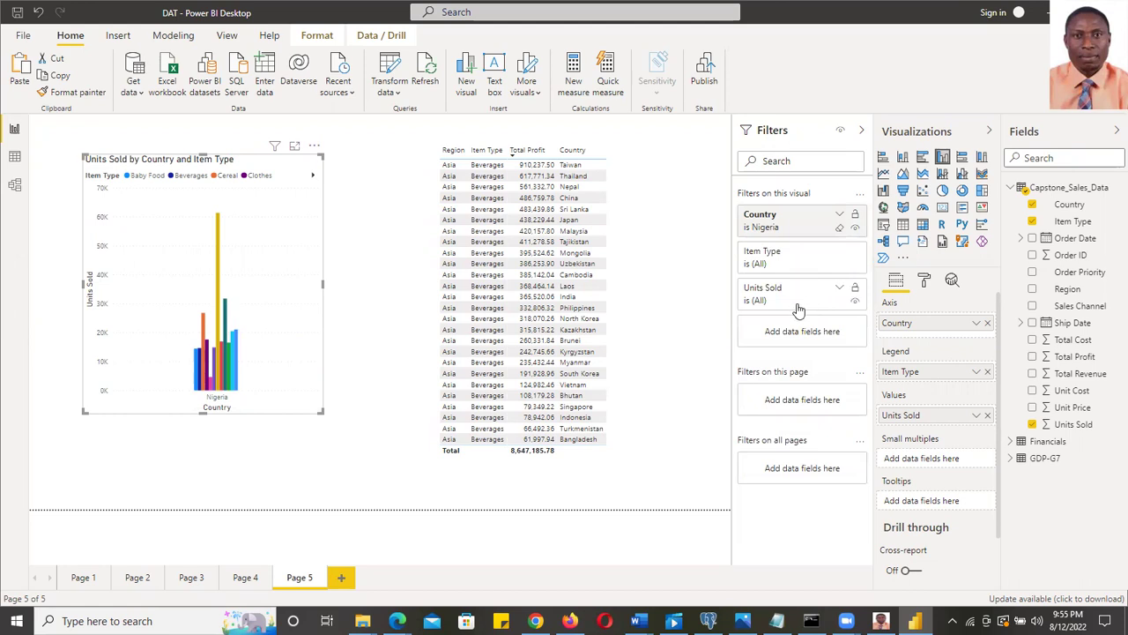
Filter the Units Sold chart's Item Type to Snacks and search the item types for "fr"
click(827, 271)
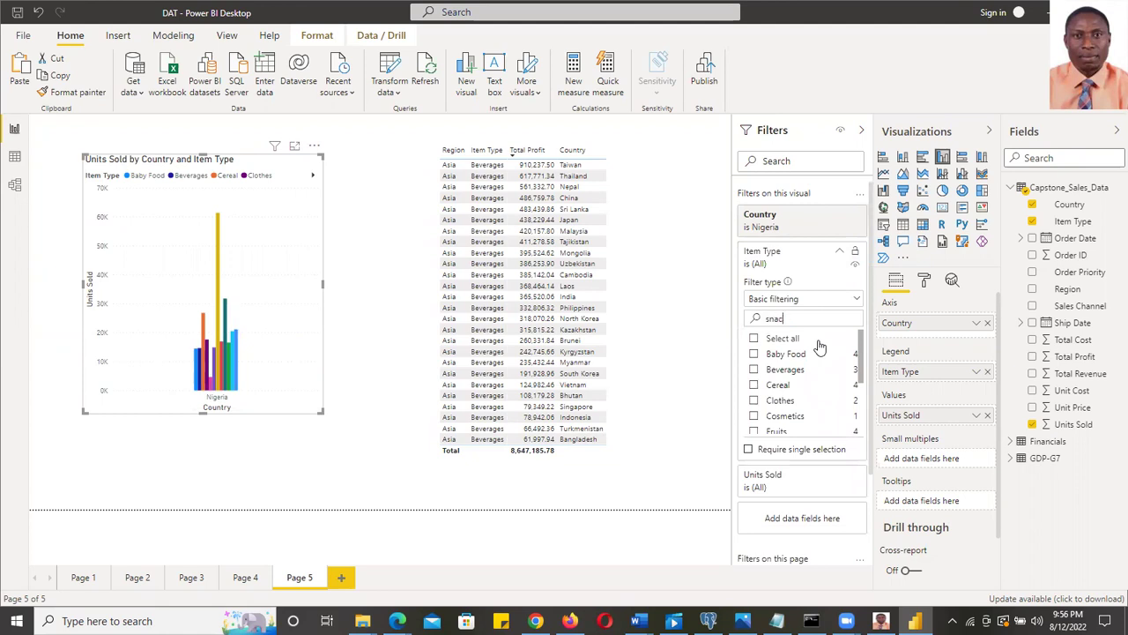
click(753, 339)
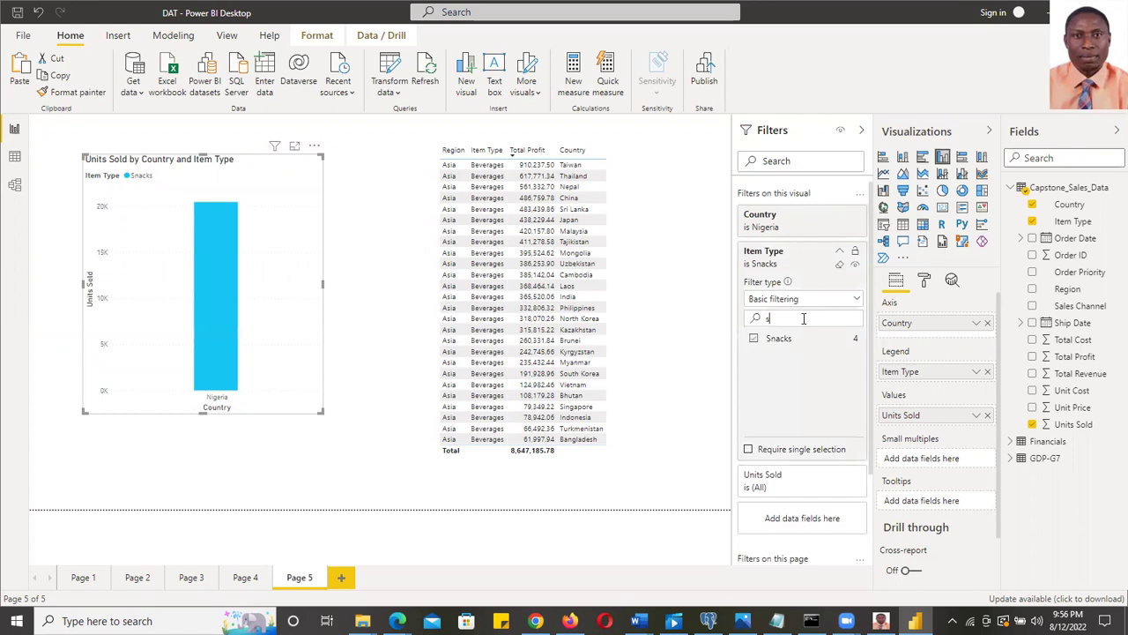
text(fr)
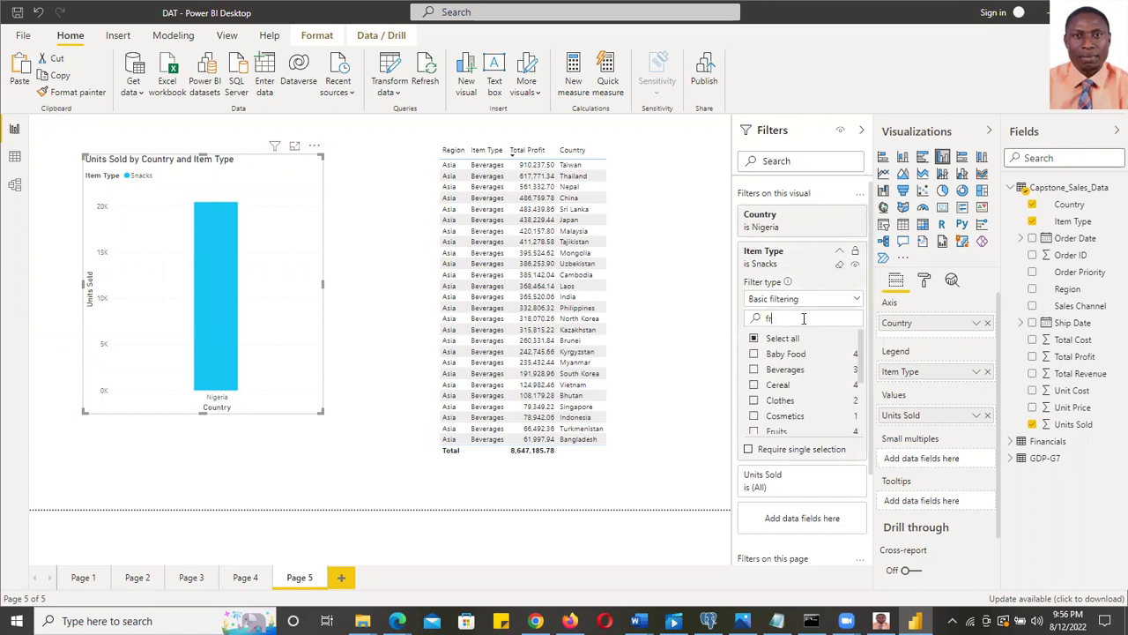